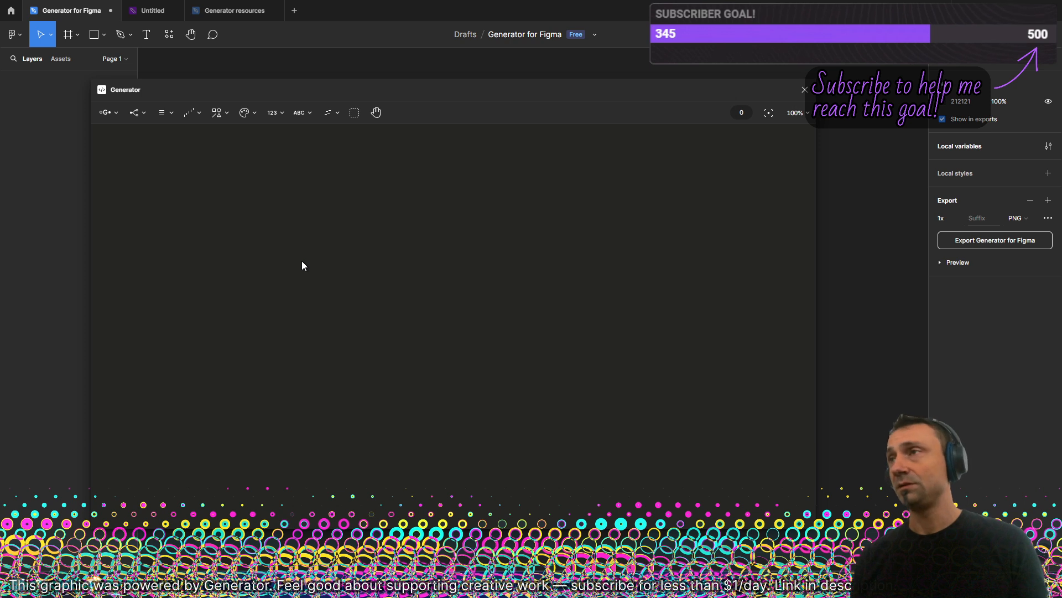
- Add a number node and a text node, aligning the text node beneath the number node
left_click(273, 113)
left_click(281, 139)
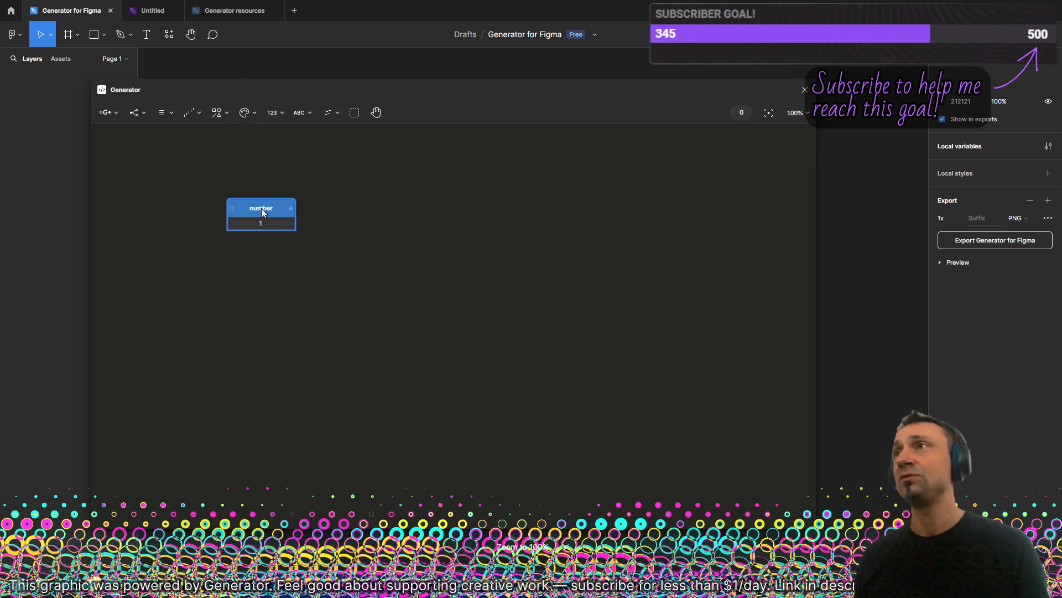
left_click(304, 114)
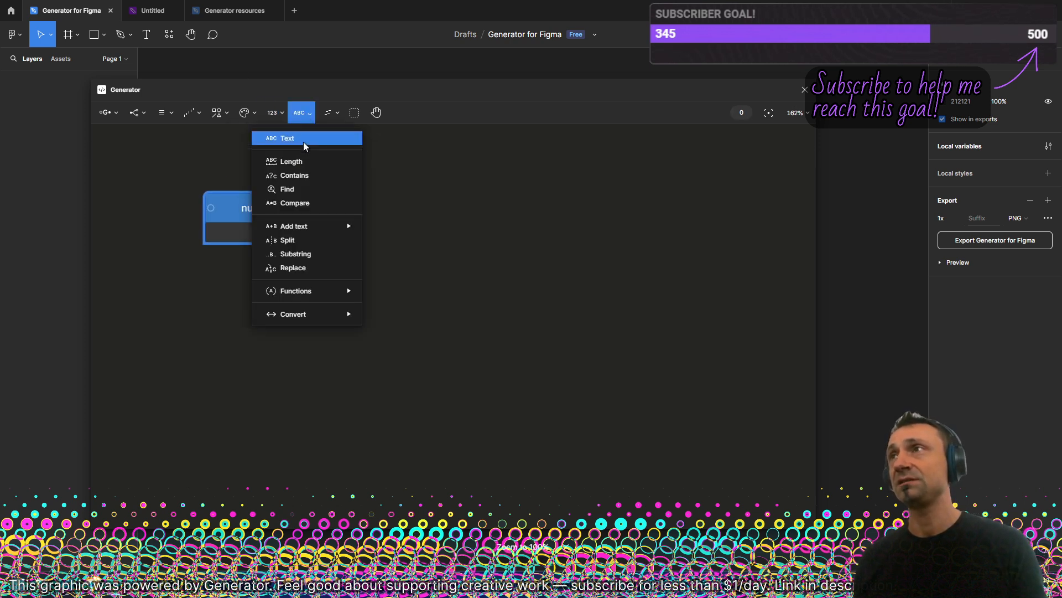
left_click(303, 141)
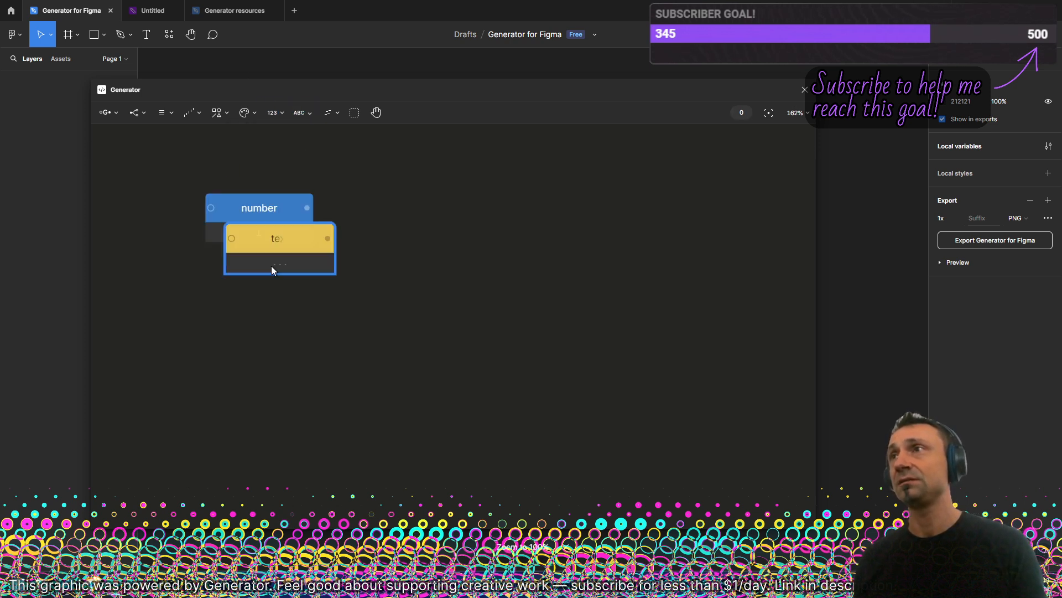
left_click(284, 207)
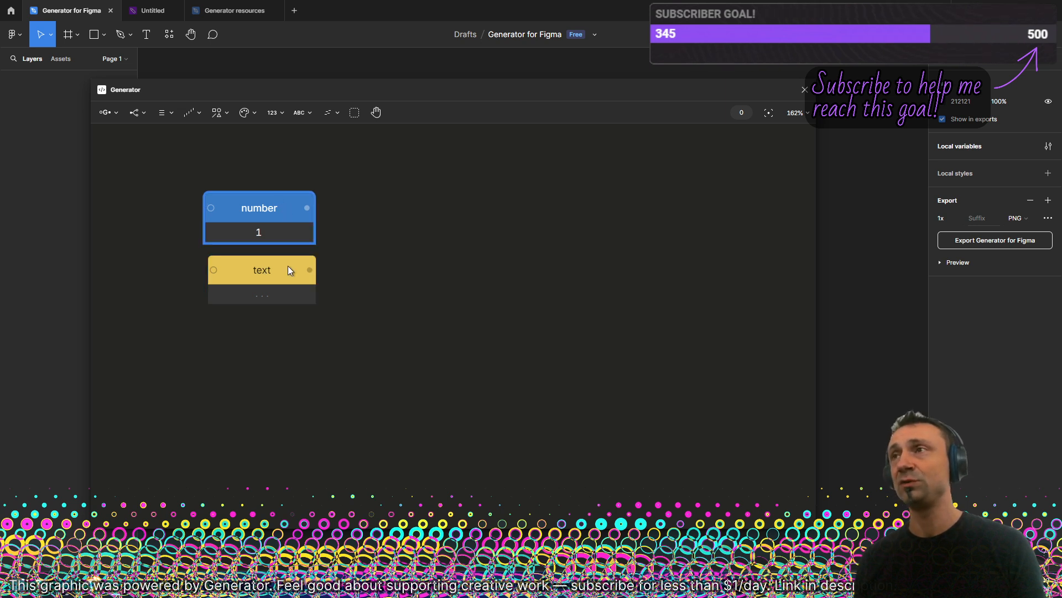
left_click_drag(288, 269, 284, 275)
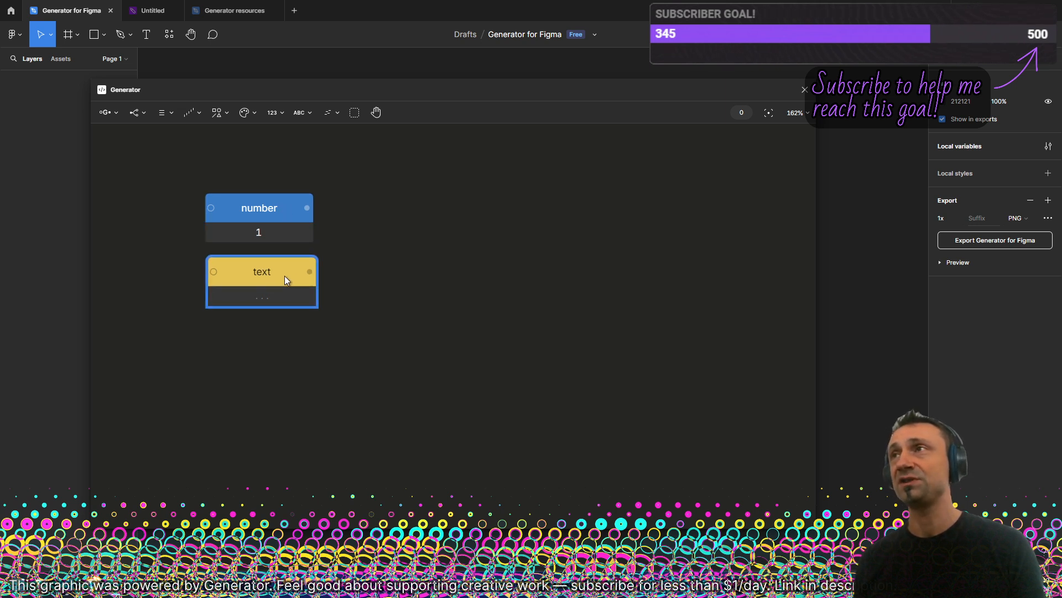
- Add a layer blur effect node and place it aligned beneath the text node
left_click(221, 111)
mouse_move(260, 272)
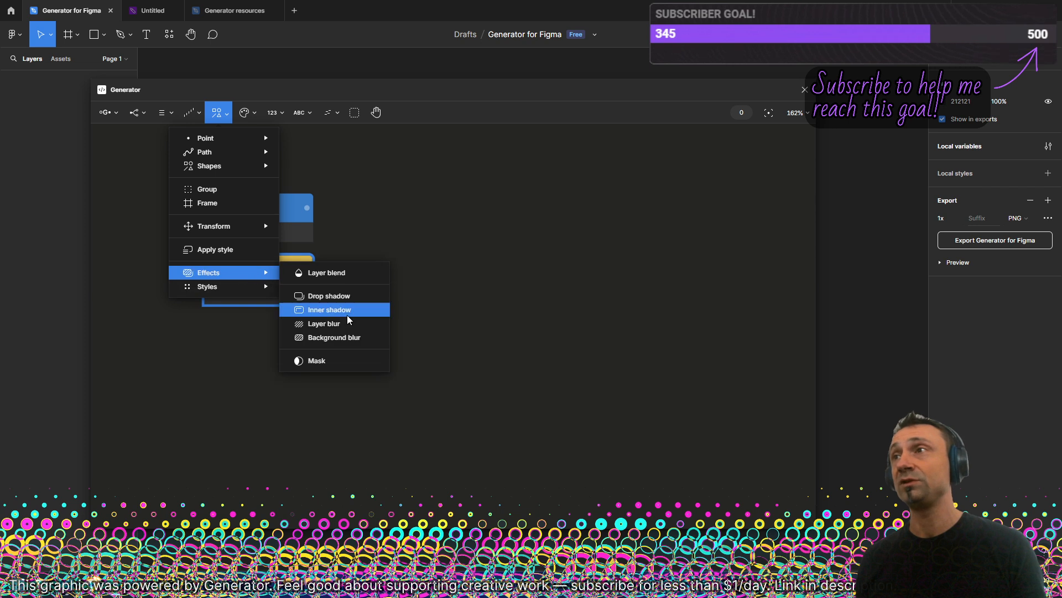
left_click(343, 323)
left_click(258, 332)
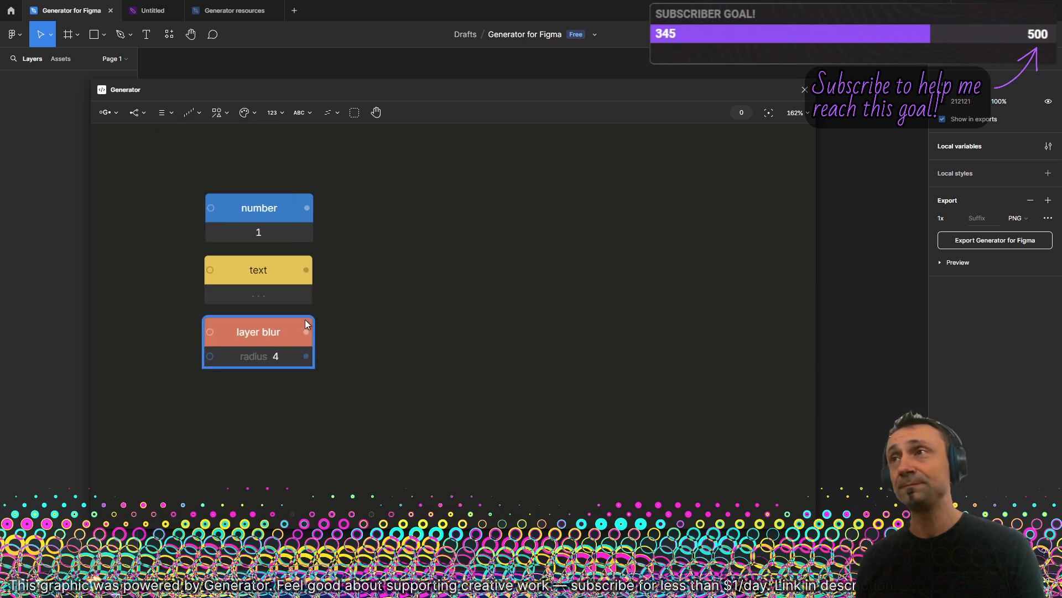
left_click(453, 310)
- Add a set value name node and align it beneath the layer blur node
left_click(136, 113)
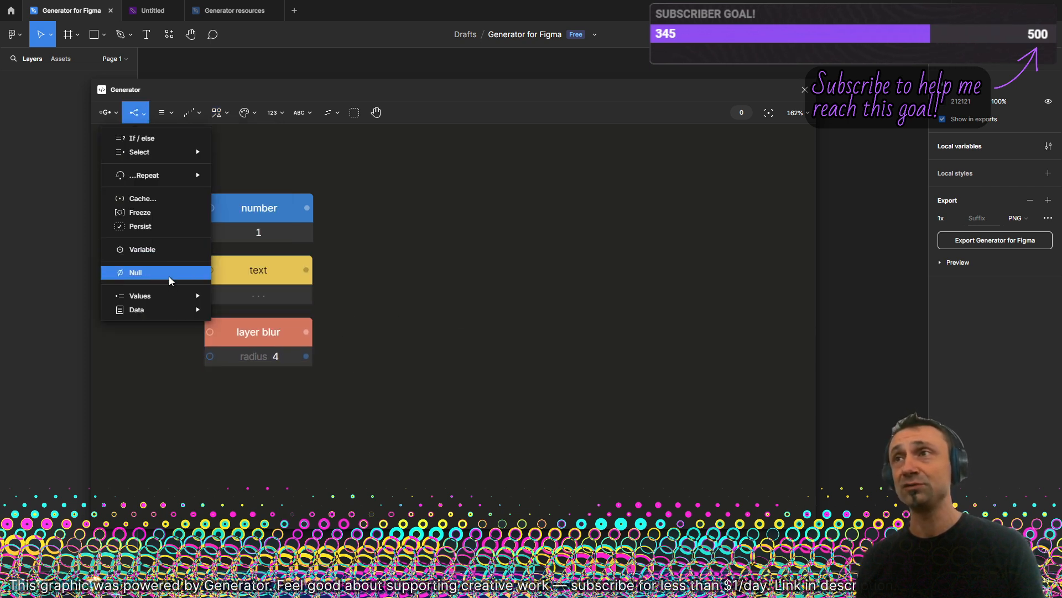
mouse_move(166, 296)
left_click(270, 298)
left_click(263, 394)
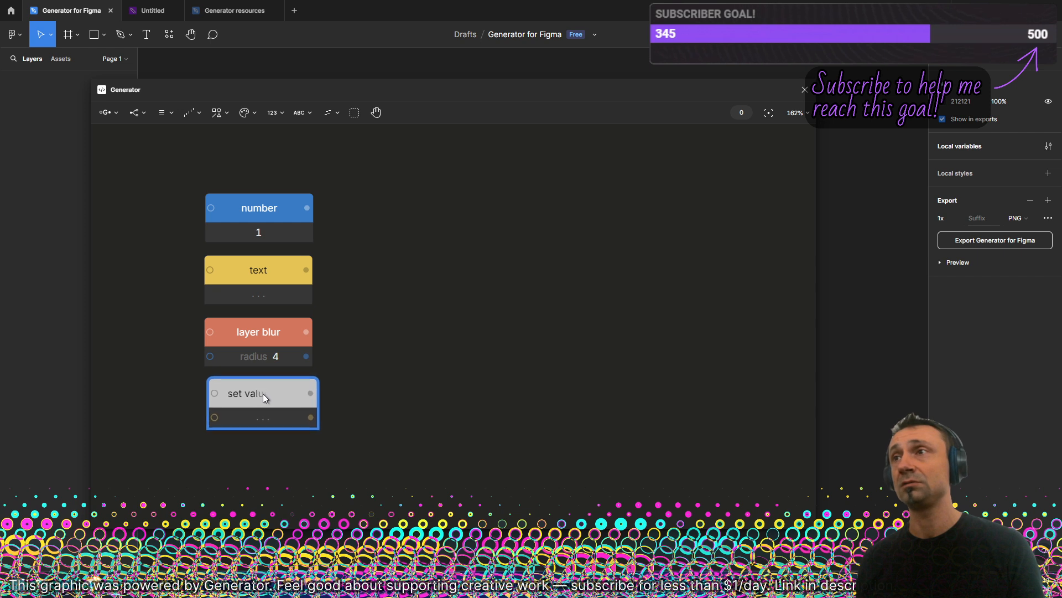
left_click(260, 396)
left_click(407, 444)
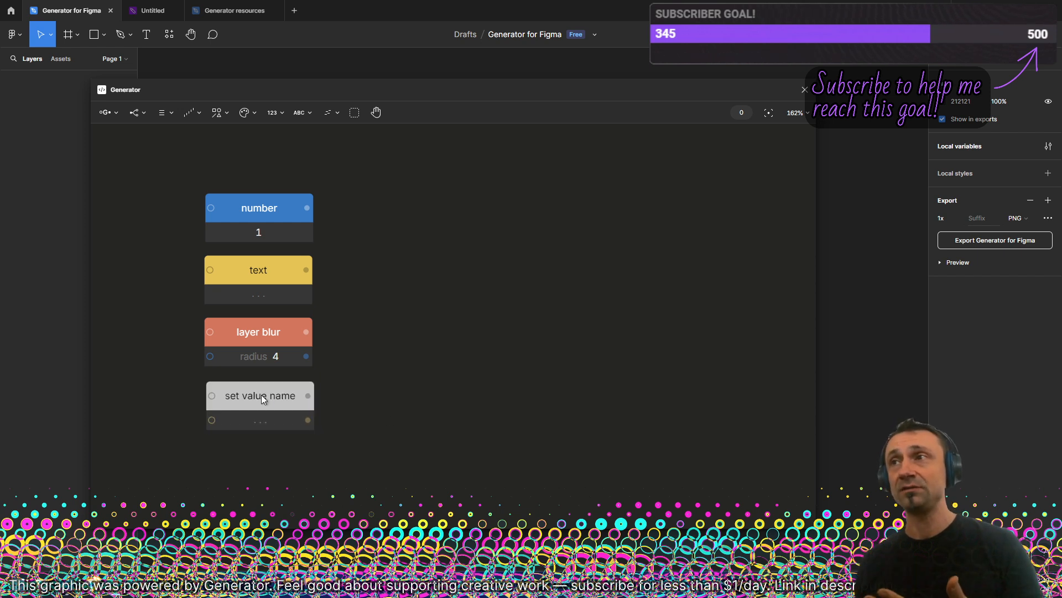
left_click_drag(243, 386, 240, 387)
left_click(429, 382)
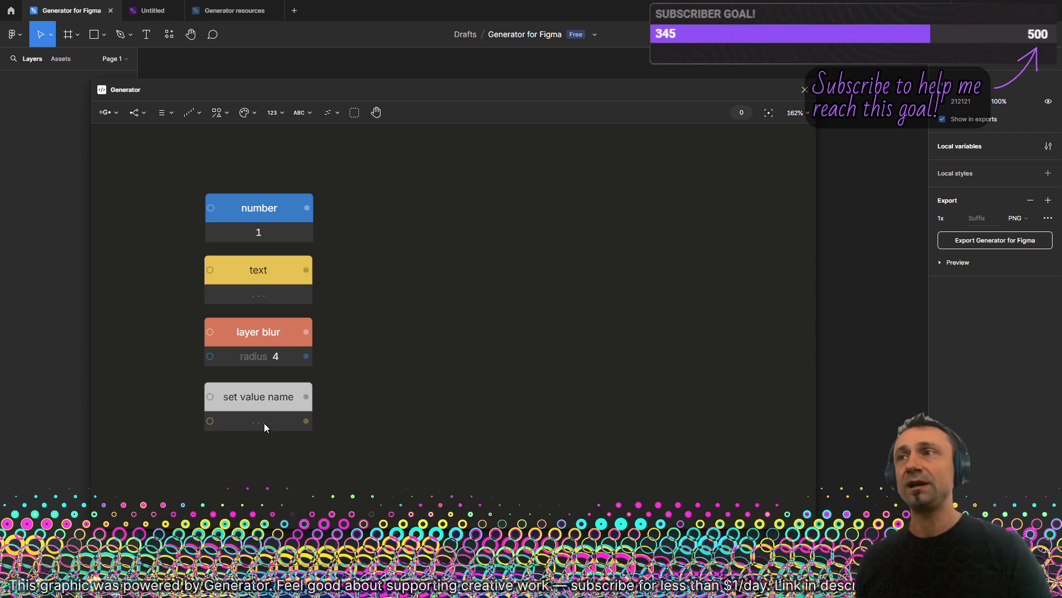
- Duplicate the column of four nodes to form a second column to its right
left_click_drag(391, 159, 310, 466)
left_click_drag(296, 201, 426, 202, "alt")
left_click(400, 165)
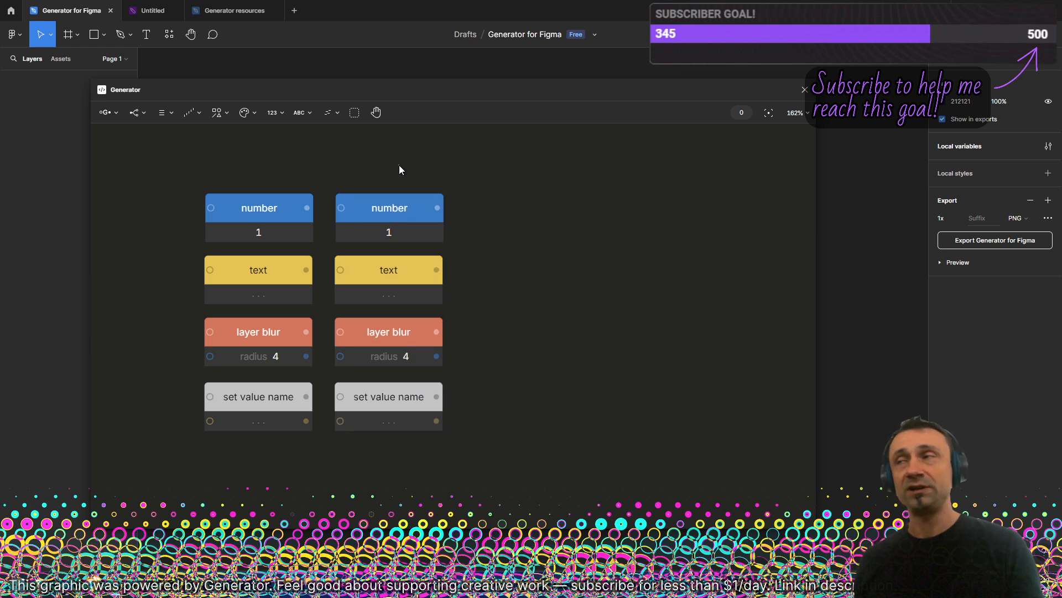
- Activate all four original nodes together: number, text, layer blur and set value name
left_click(300, 213)
left_click(293, 278, "shift")
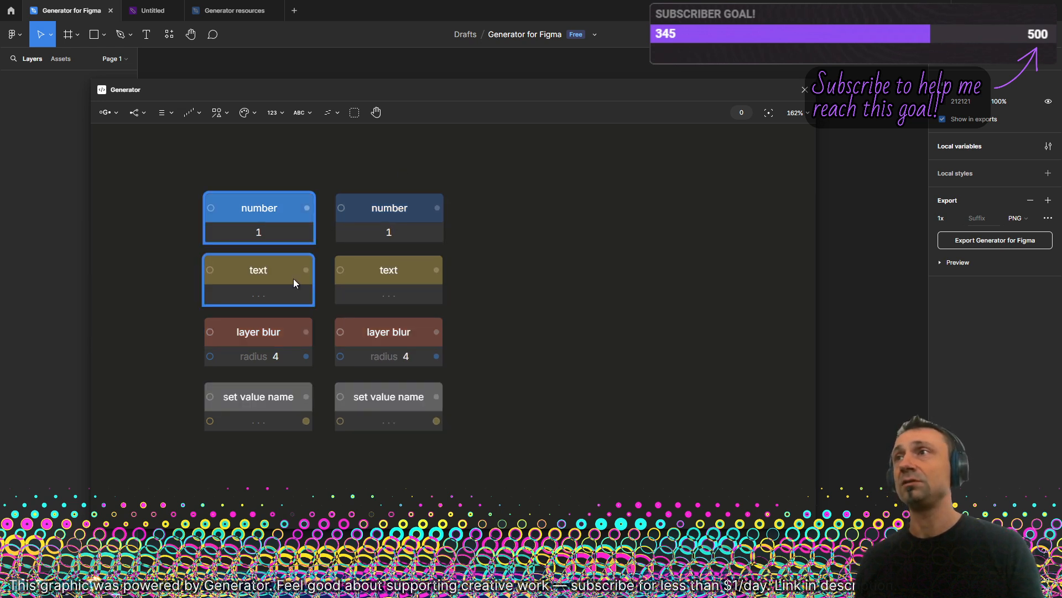
left_click(291, 331, "shift")
left_click(298, 407, "shift")
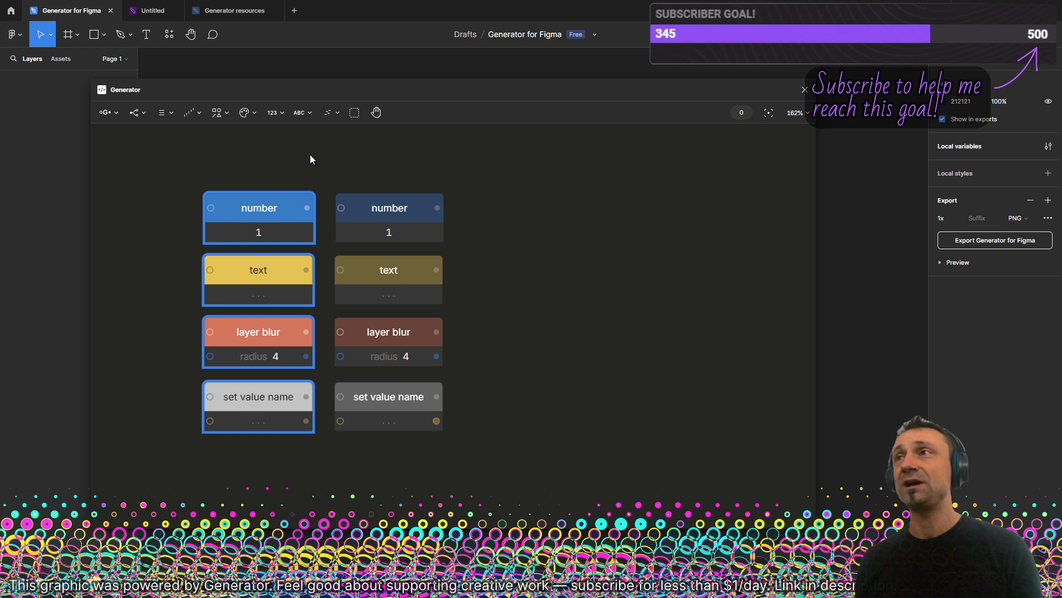
left_click(361, 146)
- Switch activation to the duplicated number node and finally to the duplicated text node alone
left_click(368, 210)
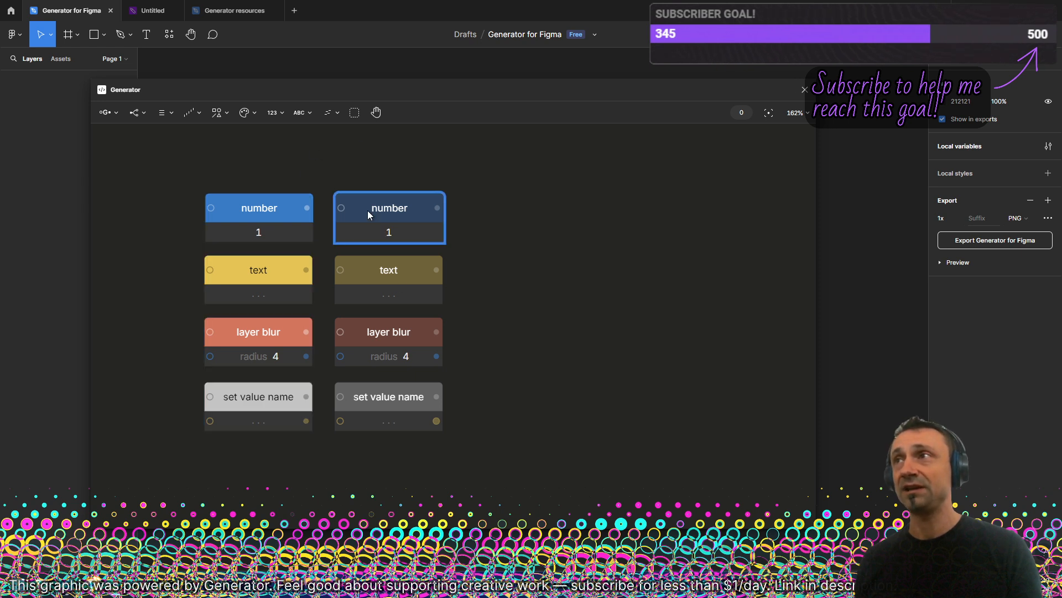
left_click(367, 278)
left_click(552, 283)
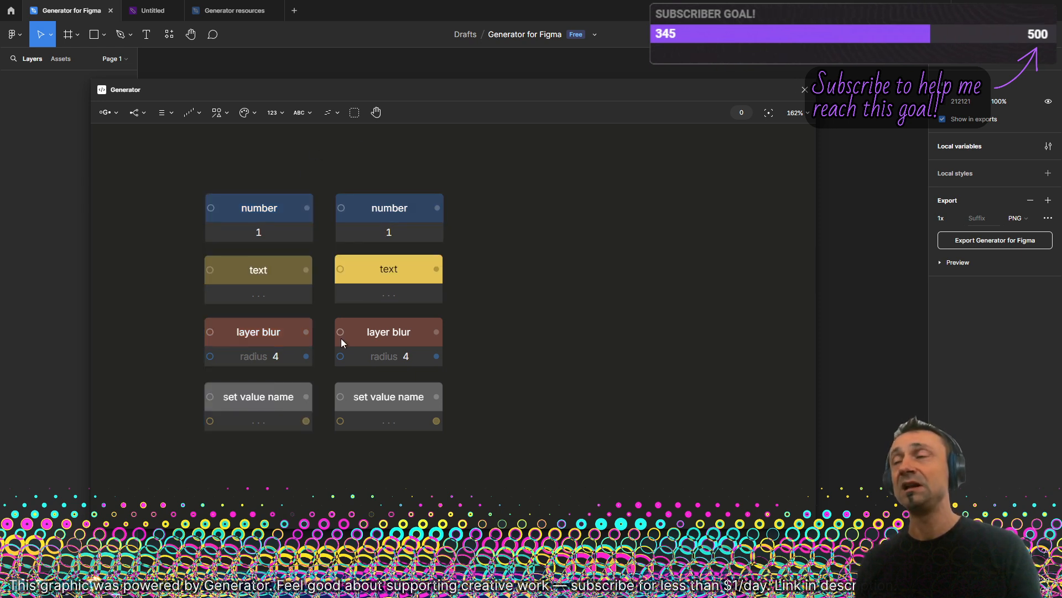
- Add a rectangle node beside the two columns and move the Generator window lower to uncover the design canvas
left_click_drag(386, 90, 386, 157)
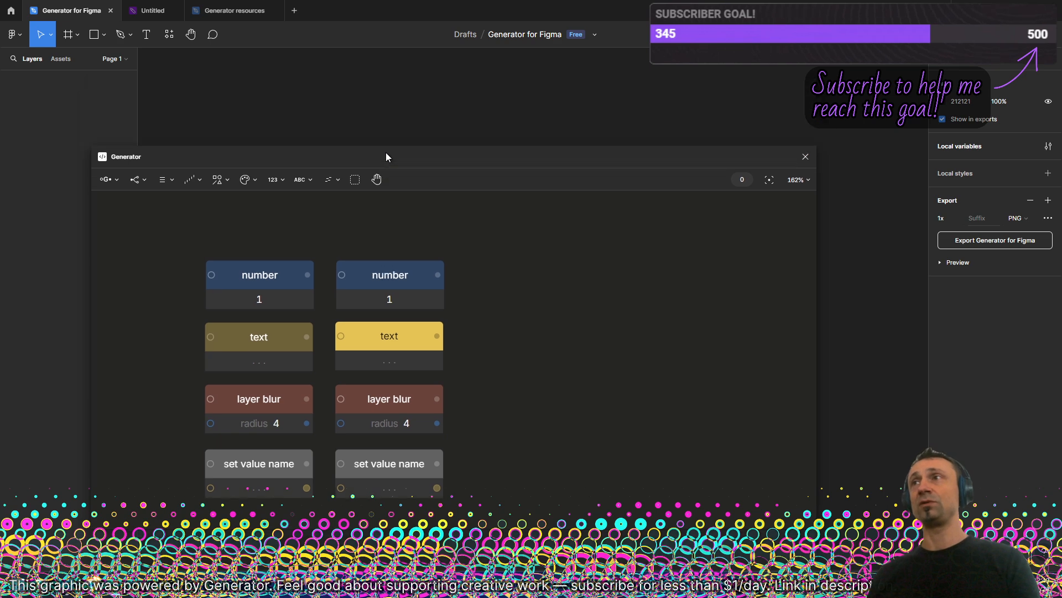
left_click(217, 179)
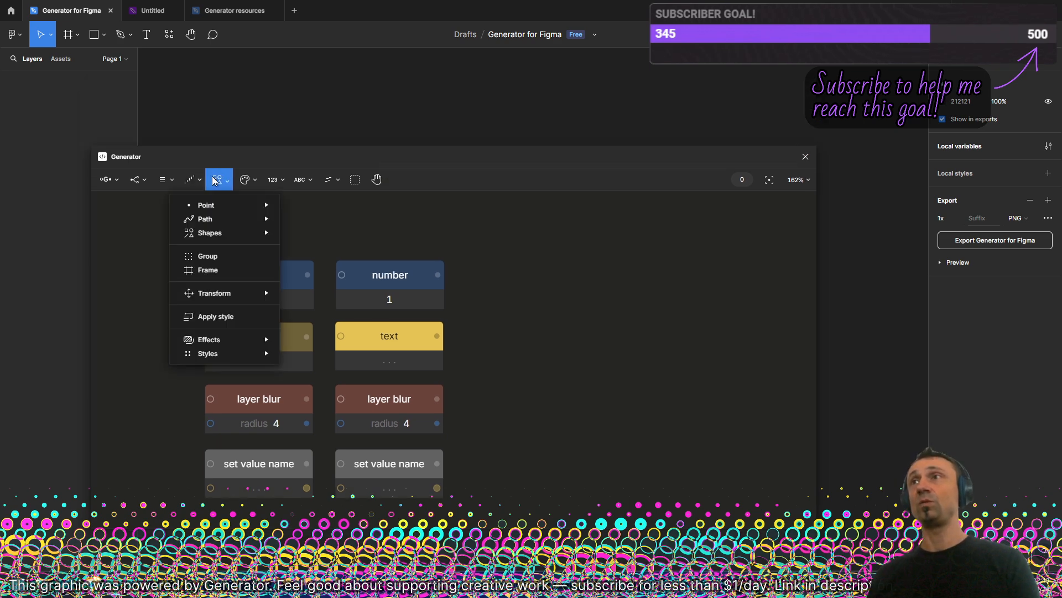
mouse_move(202, 230)
left_click(363, 232)
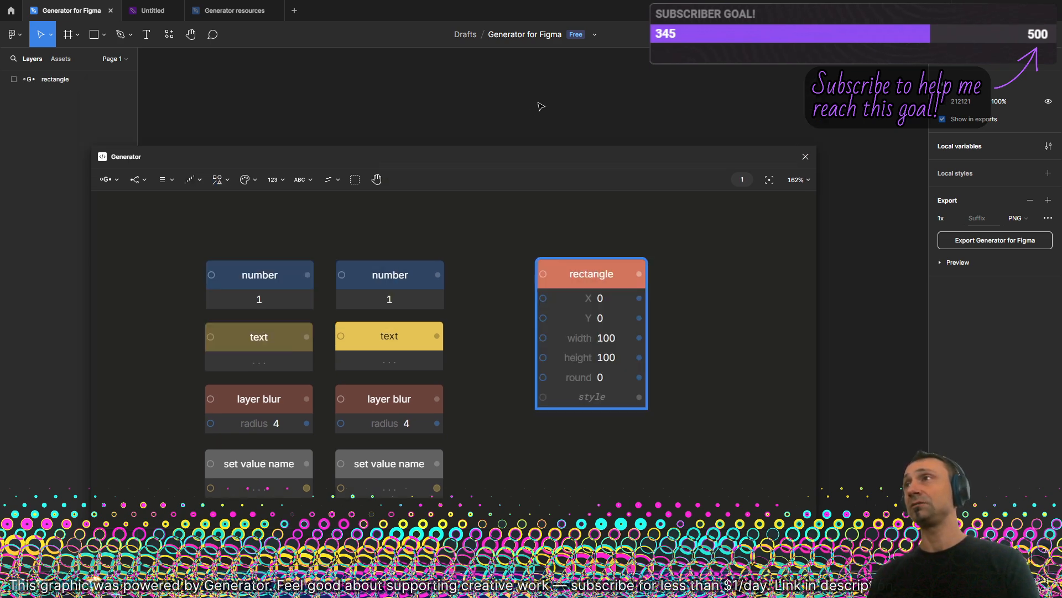
left_click_drag(533, 162, 511, 417)
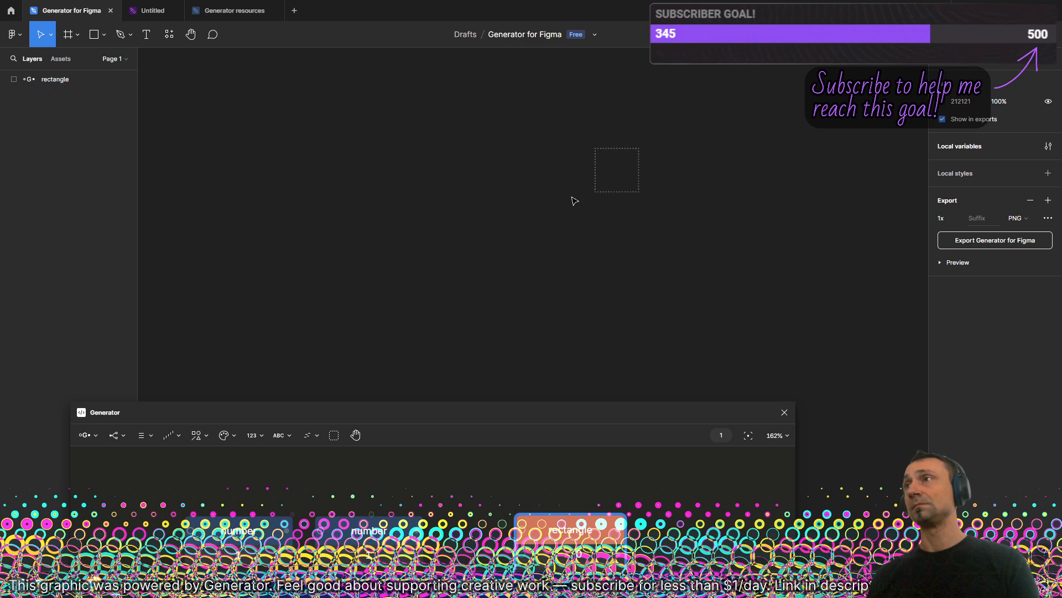
left_click_drag(622, 420, 553, 248)
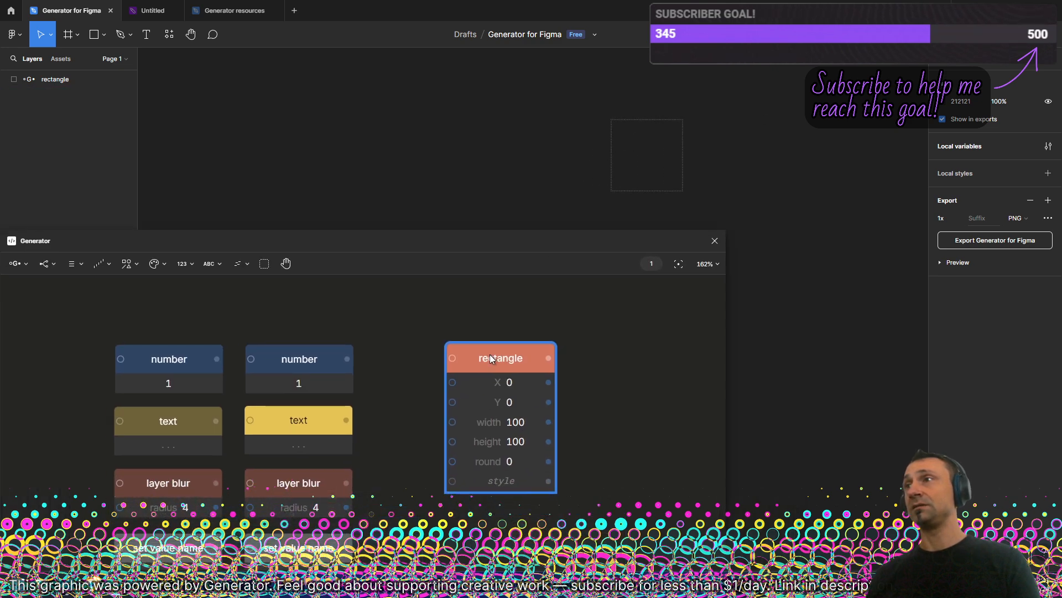
- Move the rectangle node closer to the columns and attach a rotate node to it with an angle of -31°
left_click_drag(479, 355, 417, 342)
key("ctrl+/")
type("rota")
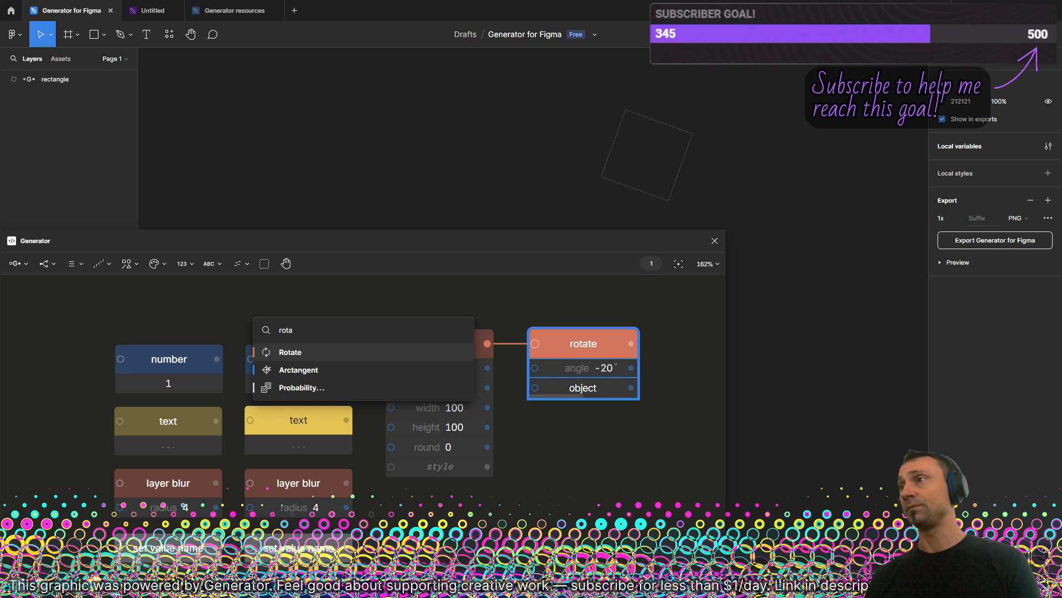
left_click(564, 452)
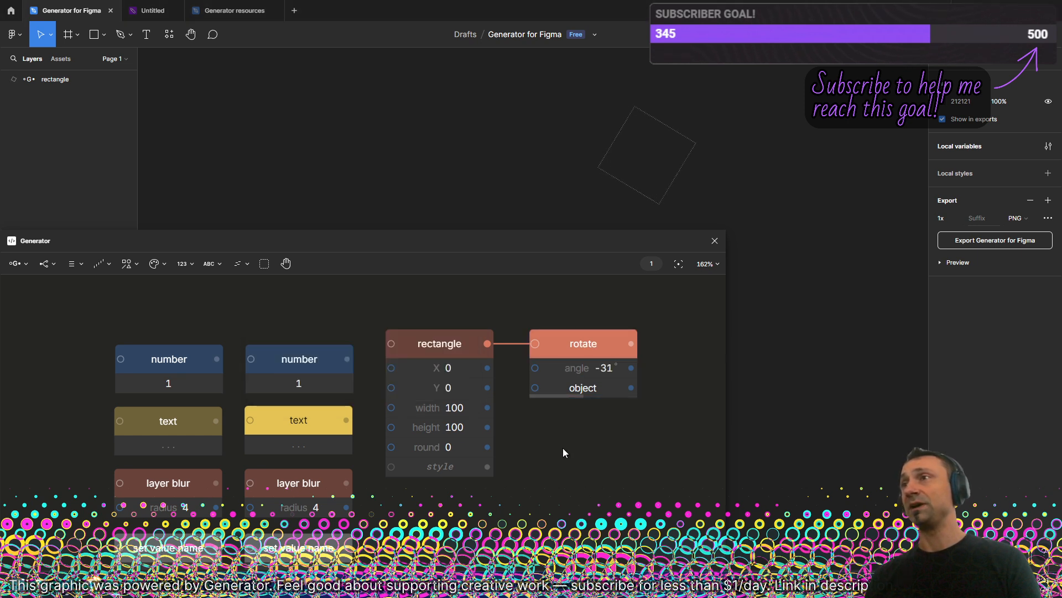
- Activate the rotate and rectangle nodes together, and clear the activation of all nodes
left_click(461, 338)
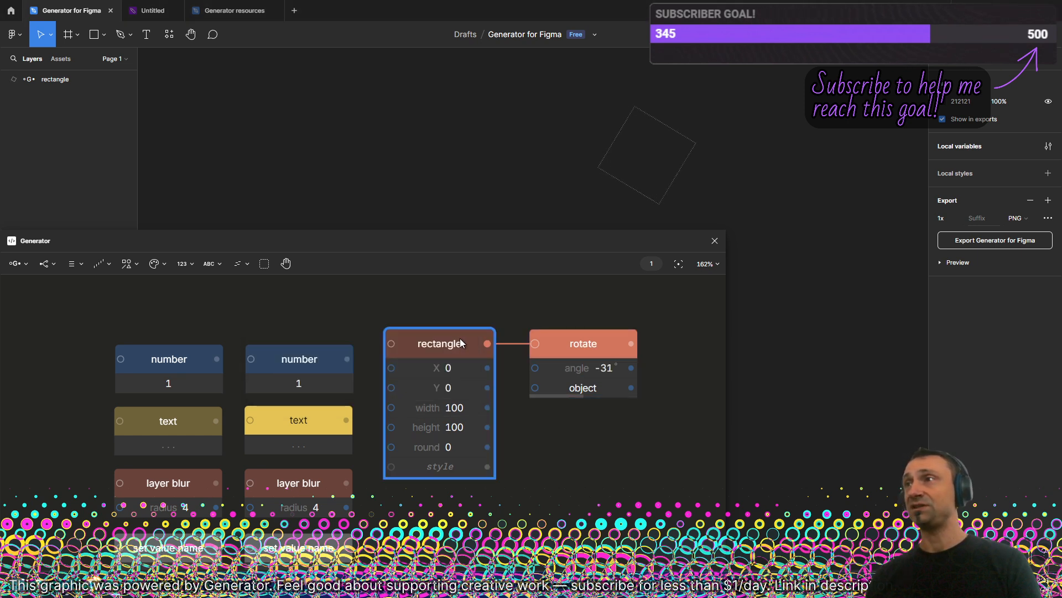
left_click(567, 336)
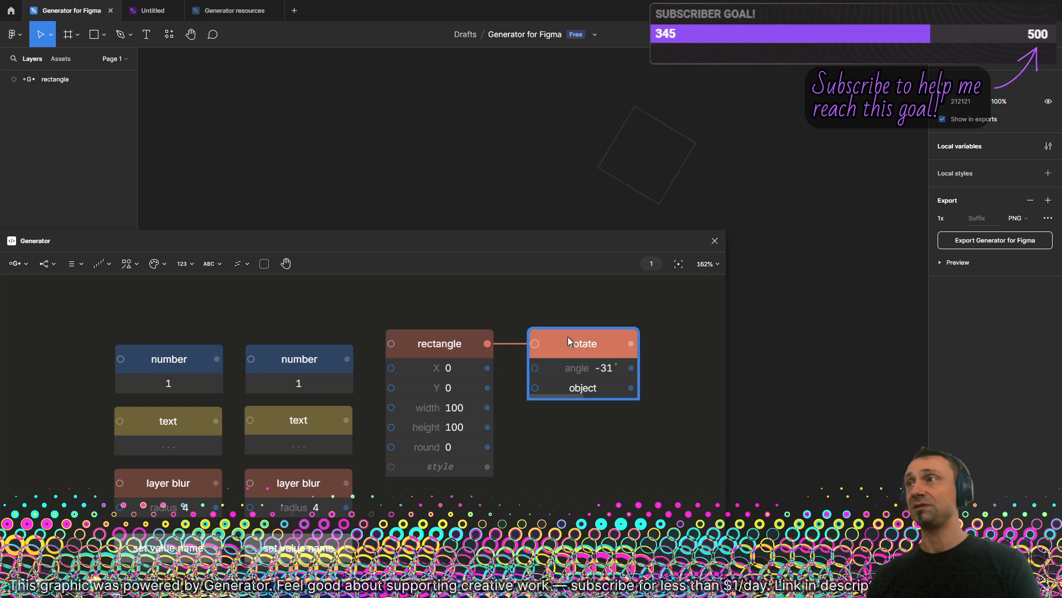
left_click(462, 332, "shift")
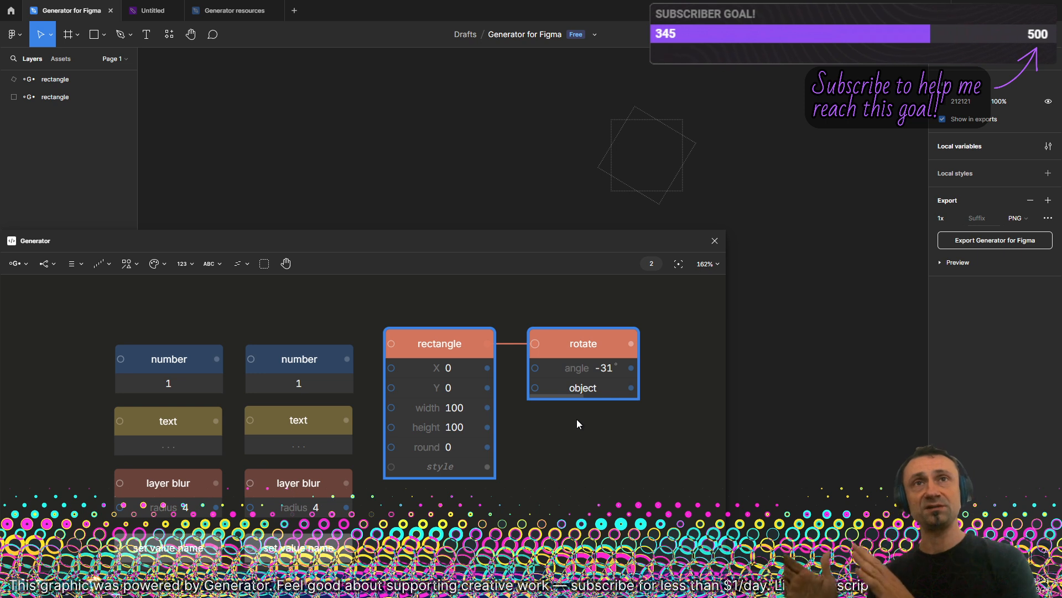
left_click(599, 436)
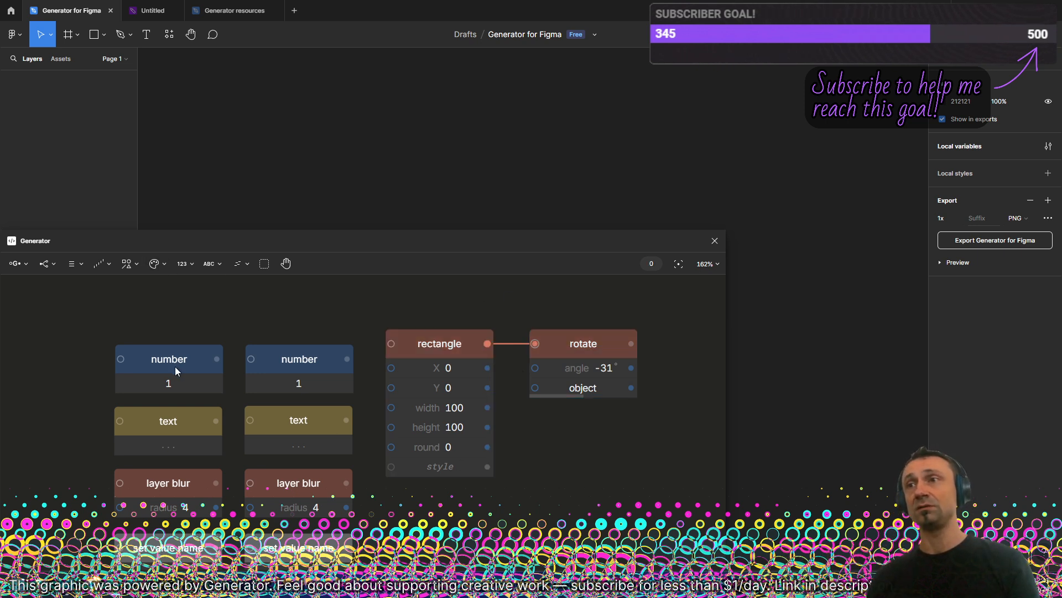
- Delete the rectangle node and its connected rotate node
scroll(311, 374, "down", 3)
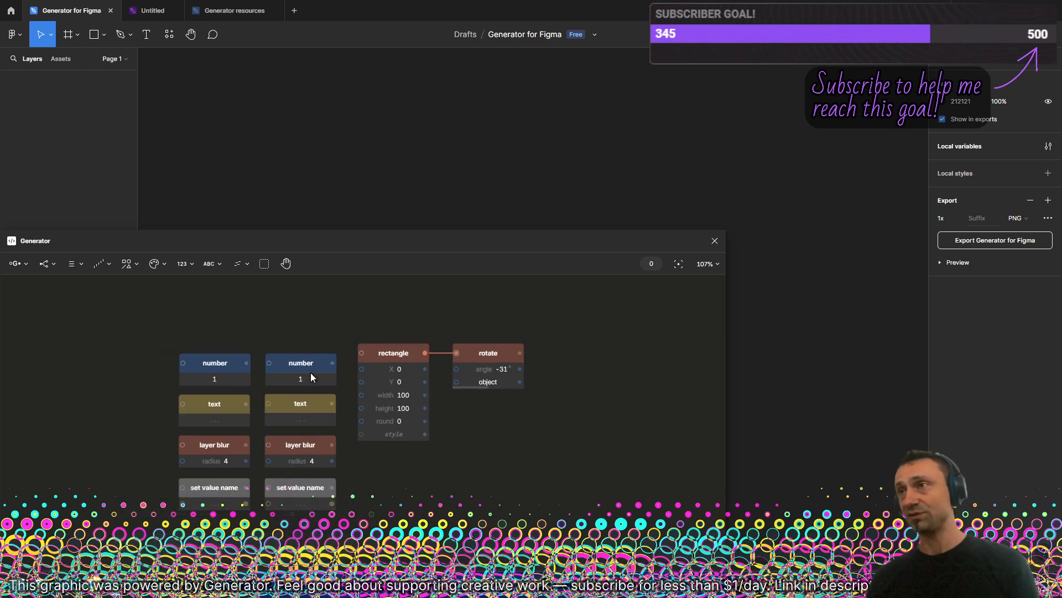
left_click_drag(402, 302, 521, 438)
key("Delete")
key("shift+1")
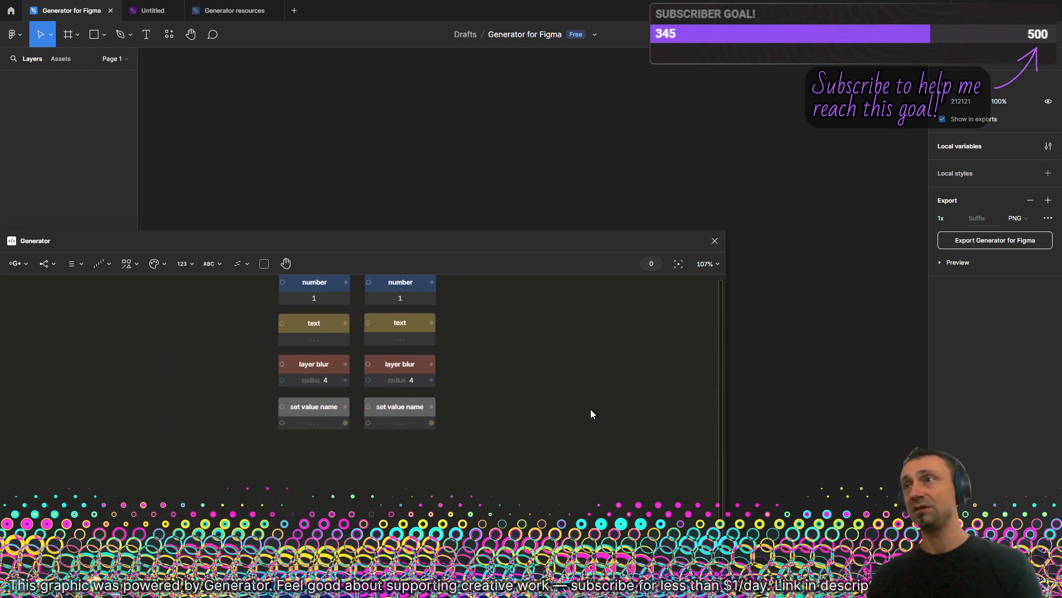
scroll(519, 438, "up", 2)
- Activate the number, text, layer blur and set value name nodes of the original column together
left_click(247, 315)
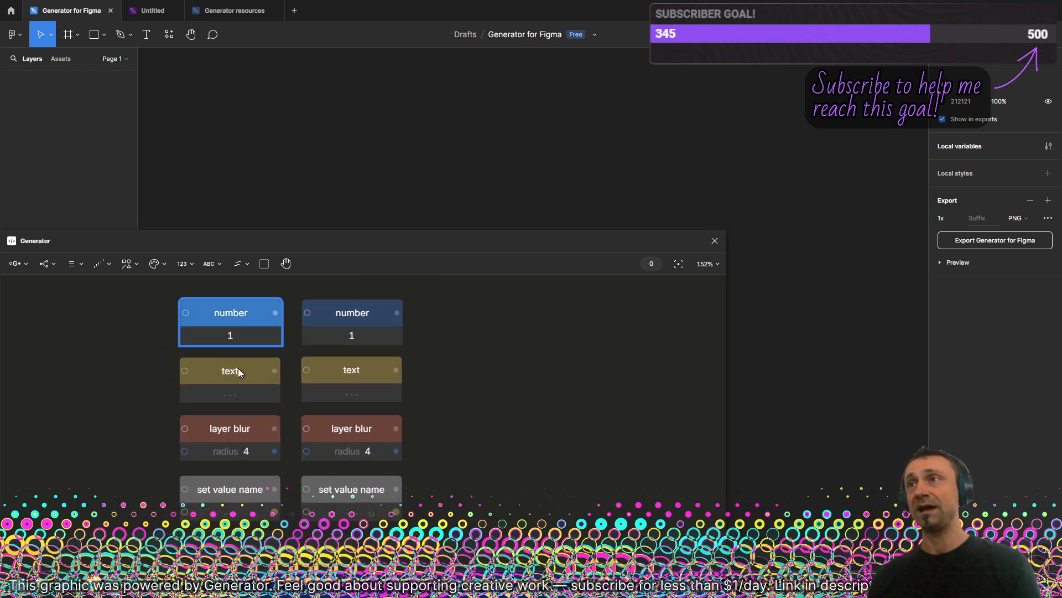
left_click(238, 375, "shift")
left_click(247, 427, "shift")
left_click(250, 489, "shift")
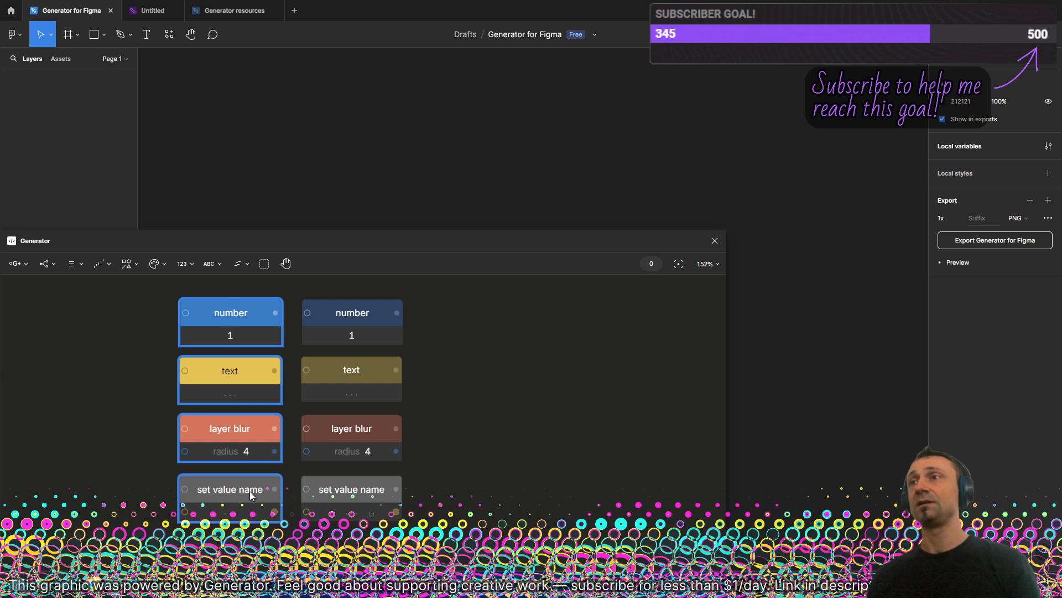
left_click(363, 351)
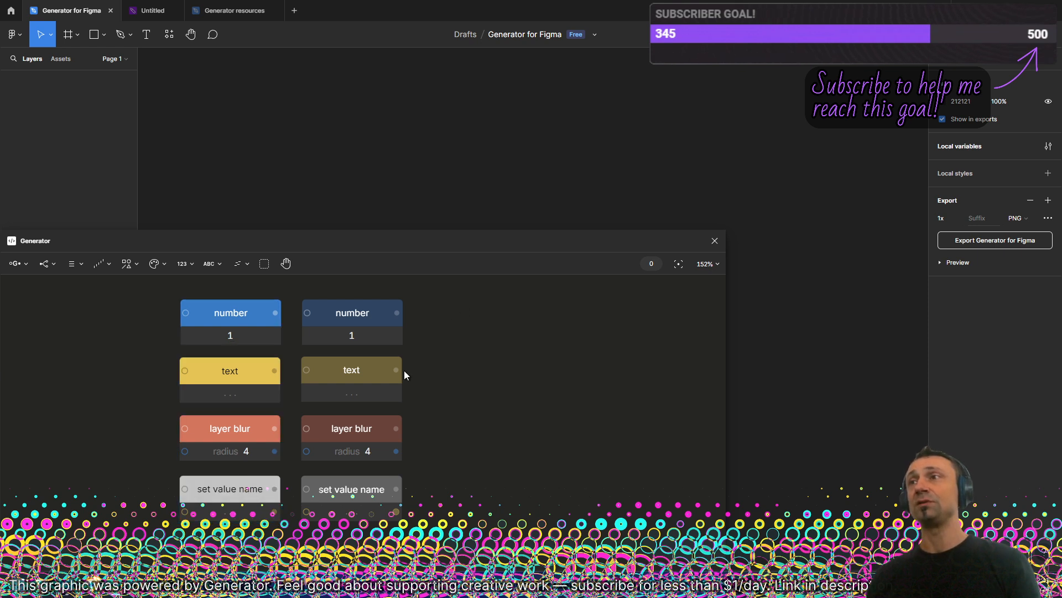
- Open Generator's main menu and Figma's main menu at the same time to compare them
scroll(493, 406, "up", 1)
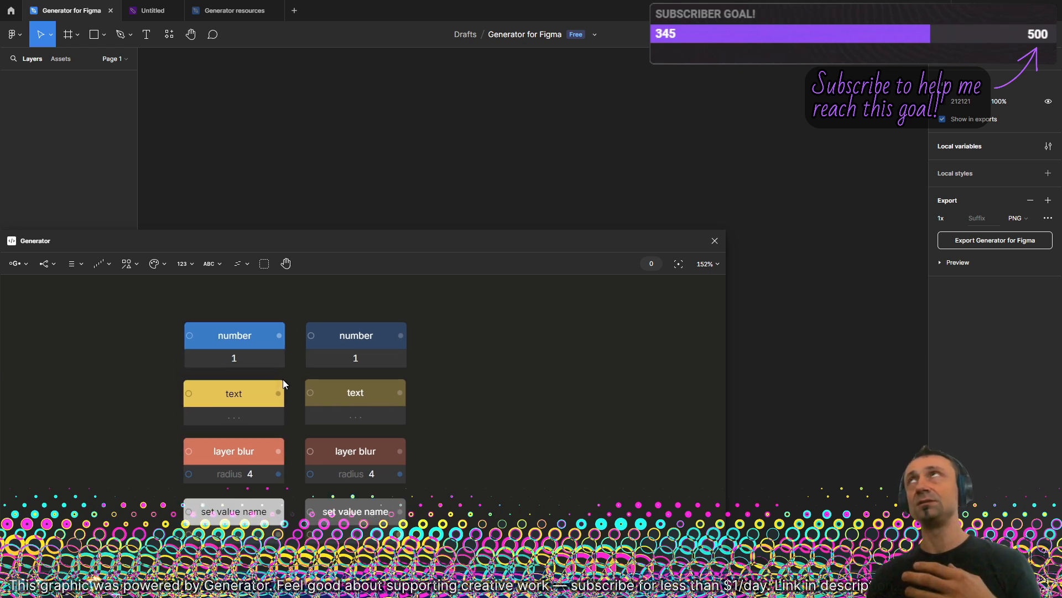
scroll(456, 439, "down", 1)
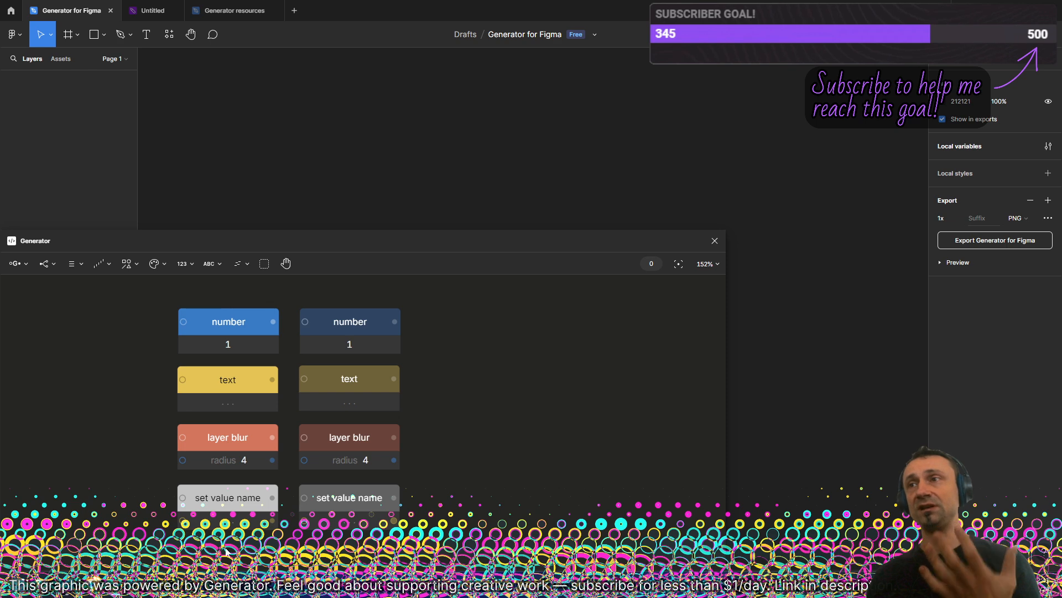
left_click(12, 265)
left_click(8, 35)
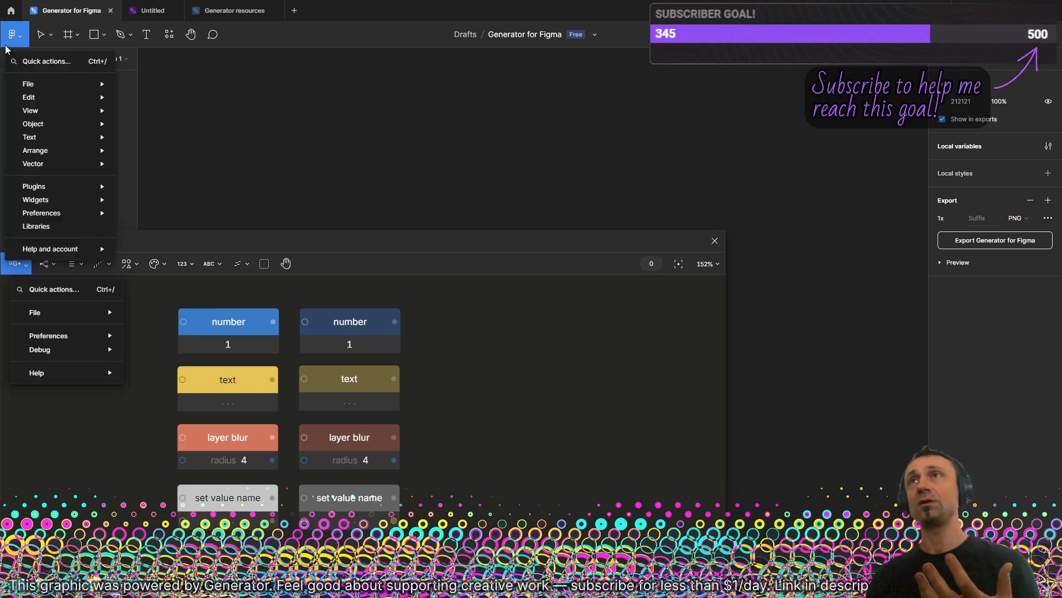
- Switch the Figma theme to Light and move the Generator window clear of the layers panel, closing its open menu
mouse_move(67, 213)
mouse_move(166, 477)
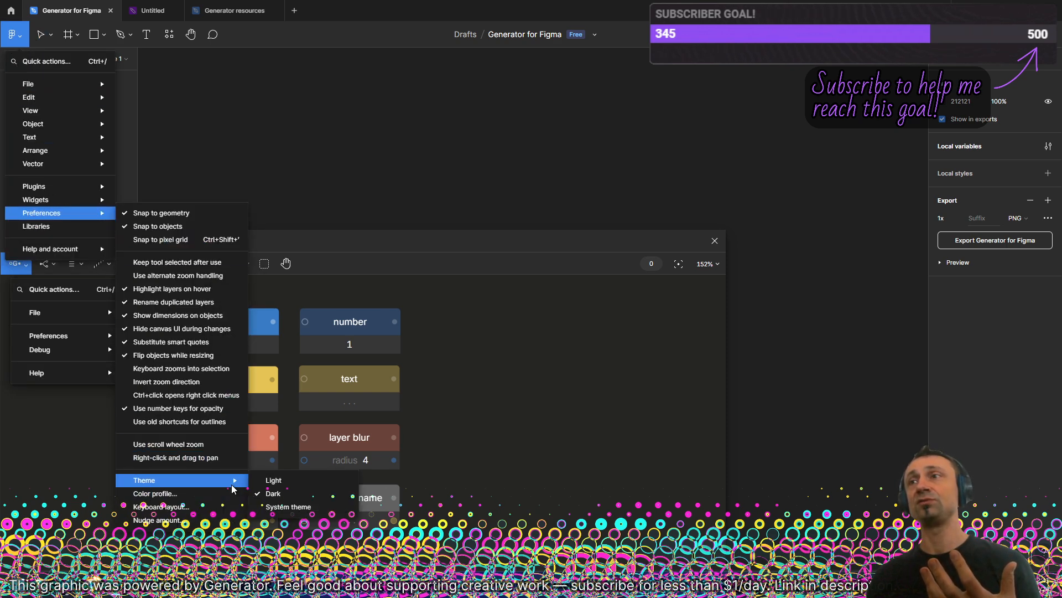
left_click(277, 482)
left_click_drag(378, 243, 505, 134)
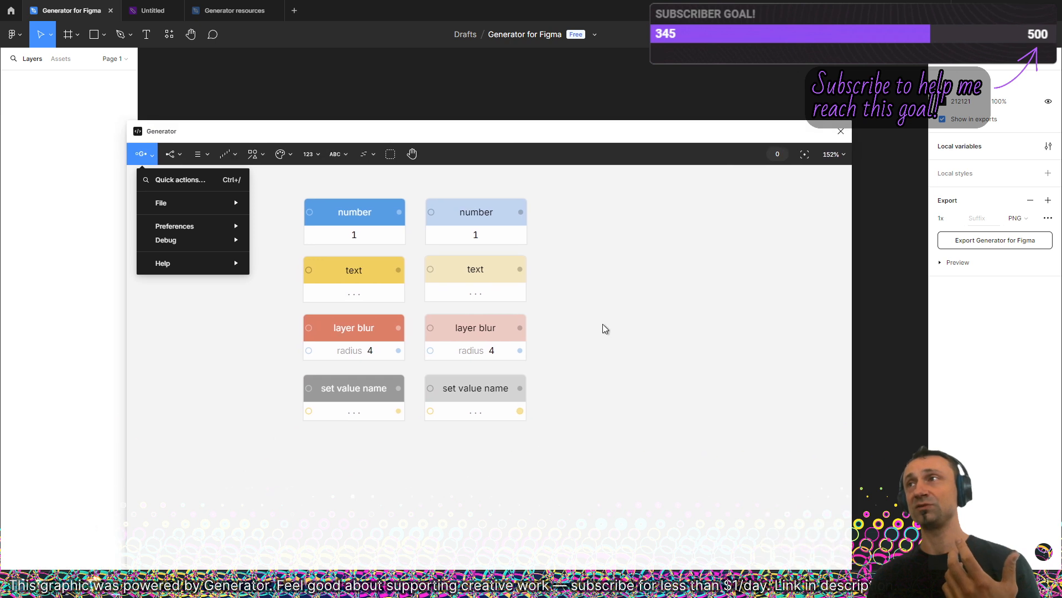
left_click(604, 325)
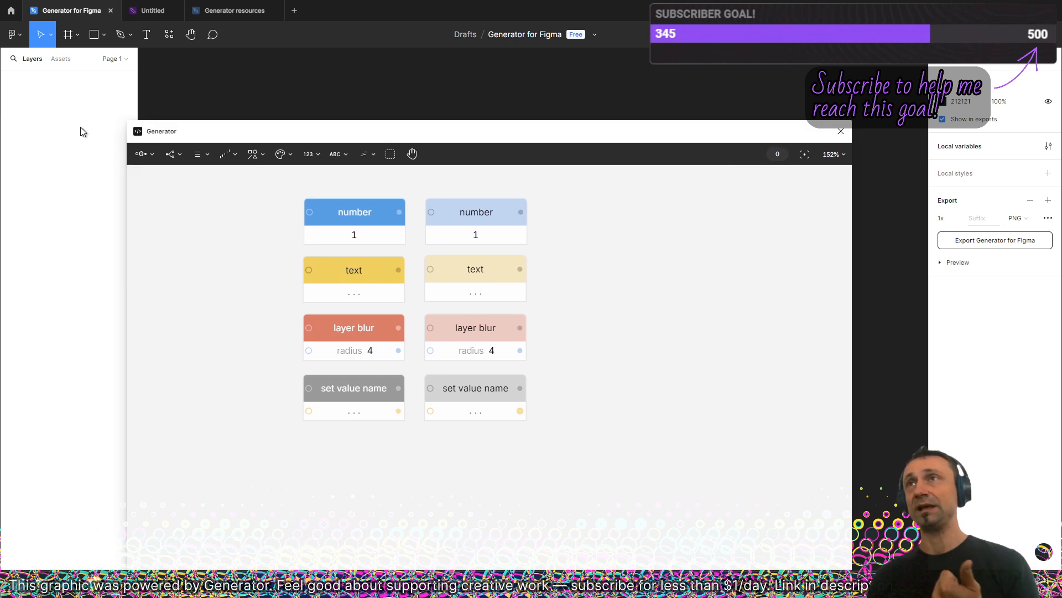
- Set the Figma theme back to Dark and move the Generator window slightly higher over the canvas
left_click(11, 34)
mouse_move(102, 214)
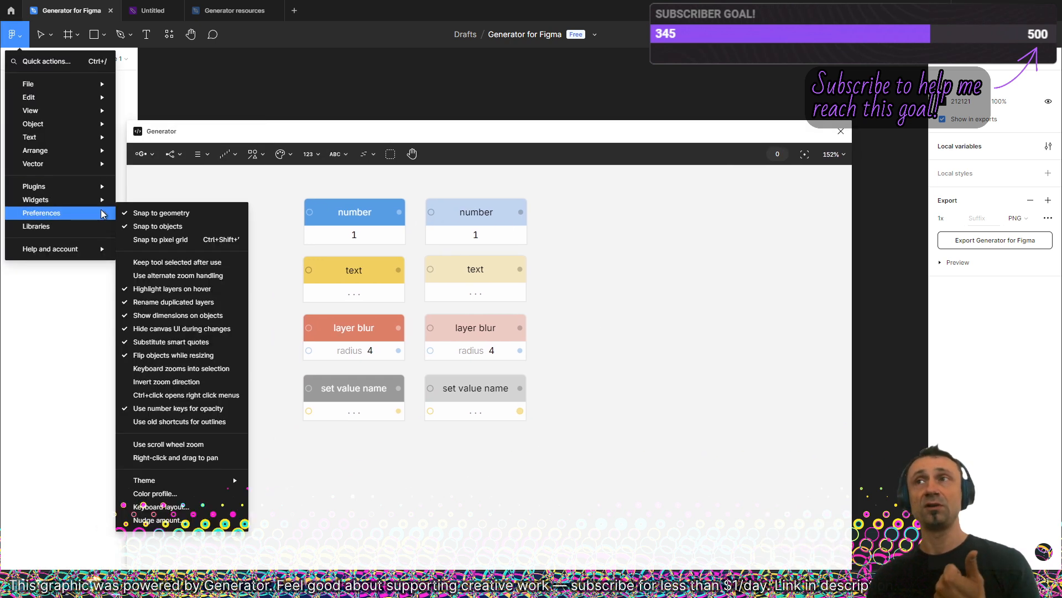
mouse_move(235, 481)
left_click(274, 493)
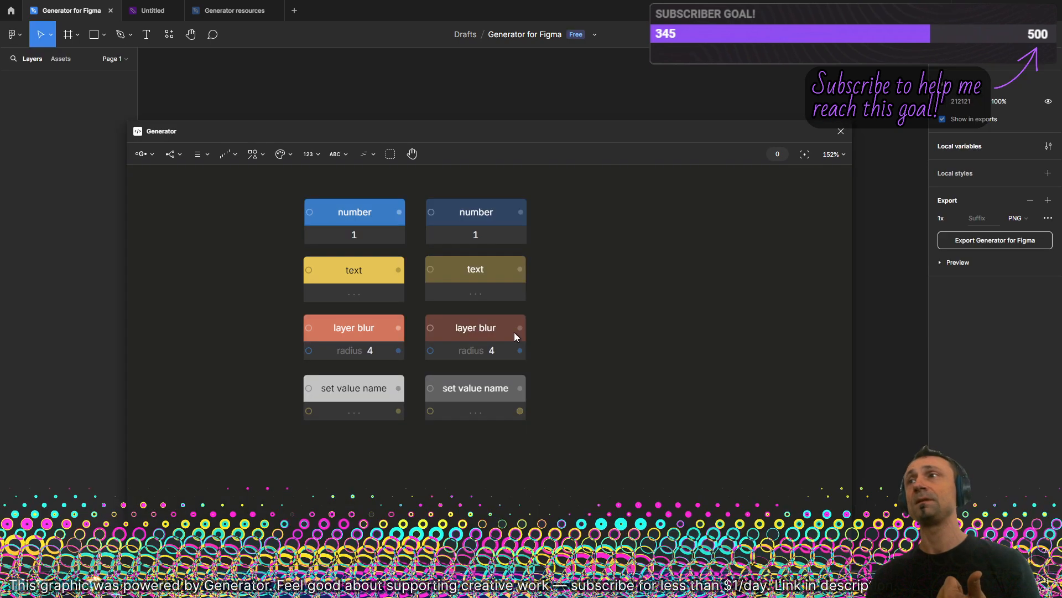
left_click_drag(469, 133, 453, 92)
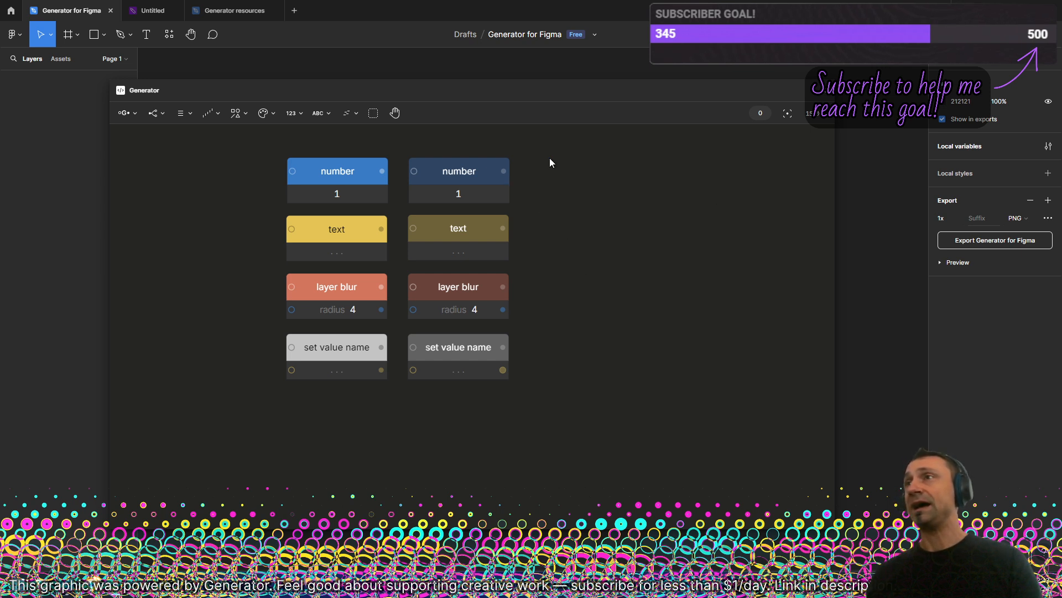
- Move the dimmed number, text, layer blur and set value name nodes far to the right of the bright column
left_click_drag(569, 190, 475, 254)
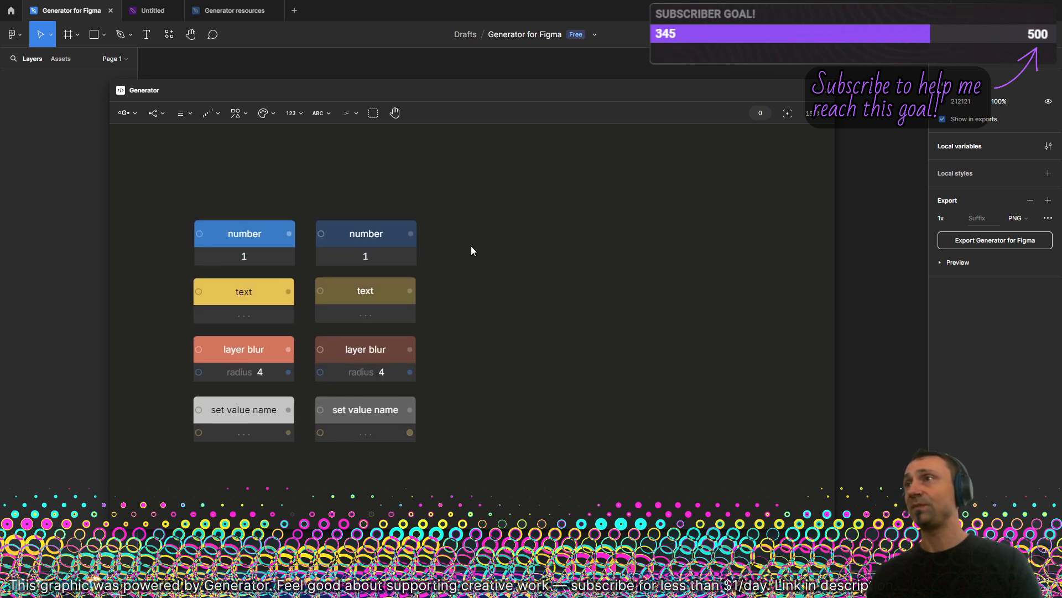
left_click_drag(503, 154, 388, 487)
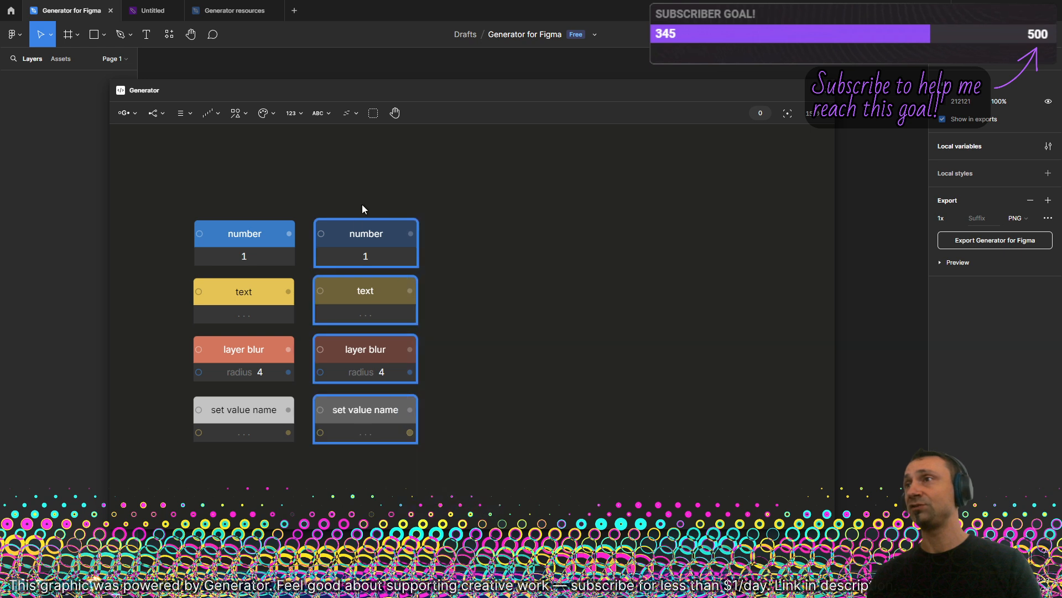
left_click_drag(360, 232, 650, 239)
- Add a color node between the two columns and duplicate it into a vertical stack of four
scroll(388, 197, "down", 3)
left_click_drag(369, 214, 348, 413)
left_click(266, 113)
left_click(272, 143)
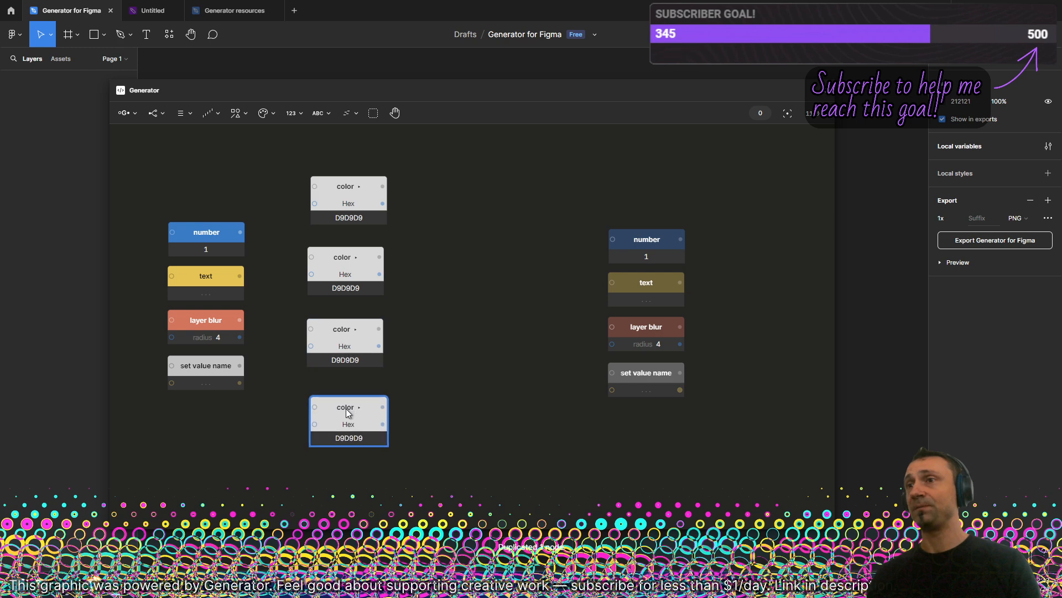
- Copy the rgbActiveNumberDark hex value from colors.js in VS Code and set the topmost color node in Generator to 1785CE
key("alt+Tab")
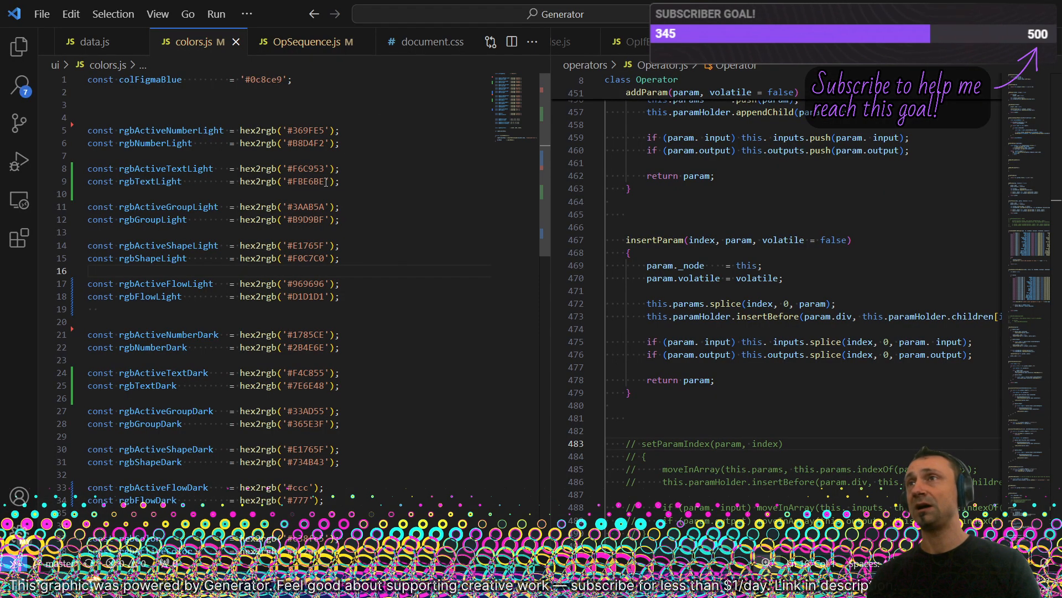
scroll(326, 181, "down", 1)
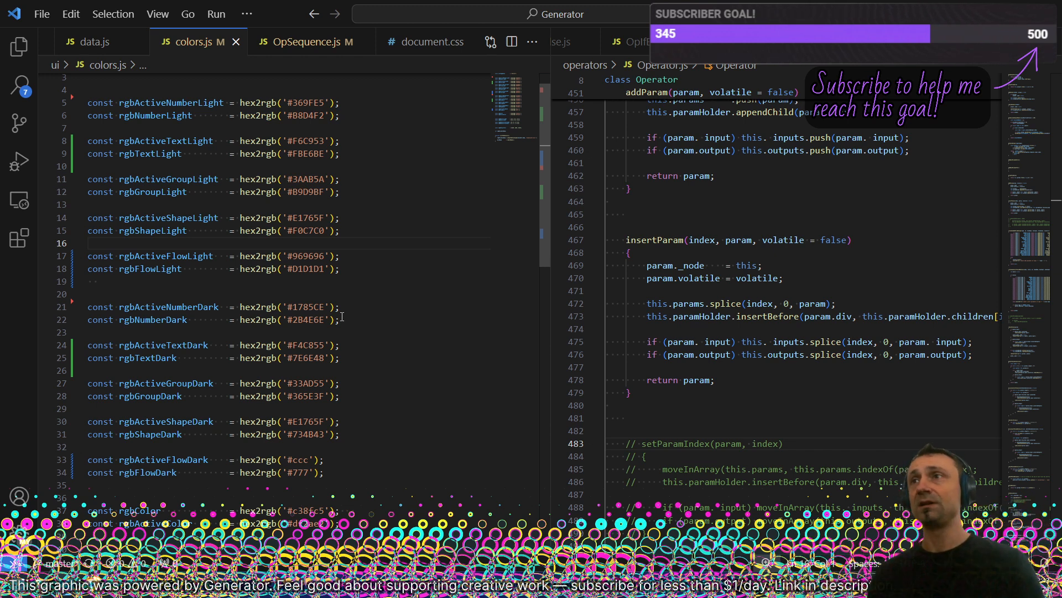
double_click(293, 307)
key("ctrl+c")
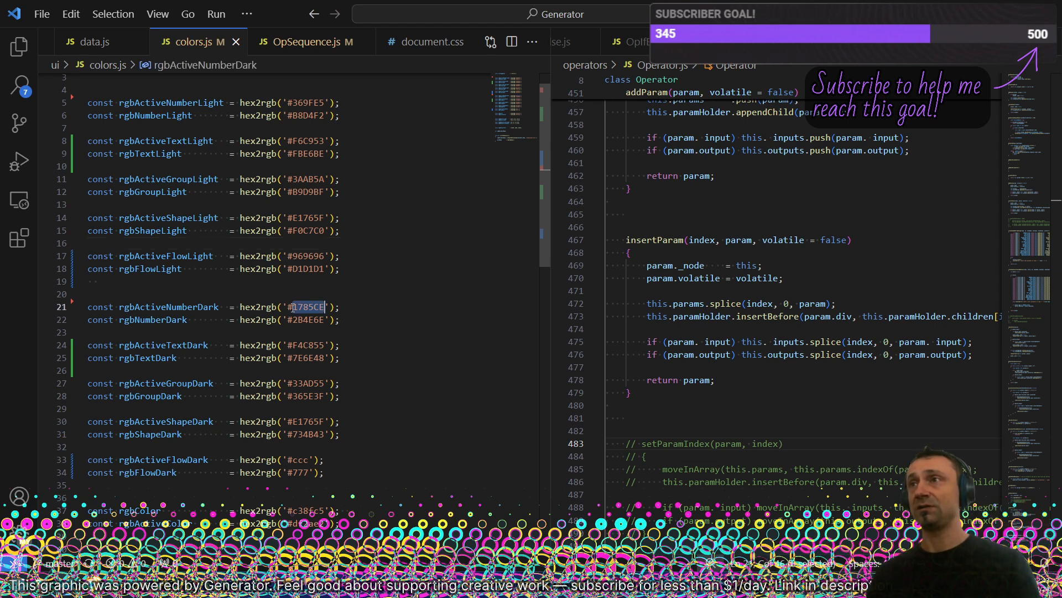
key("alt+Tab")
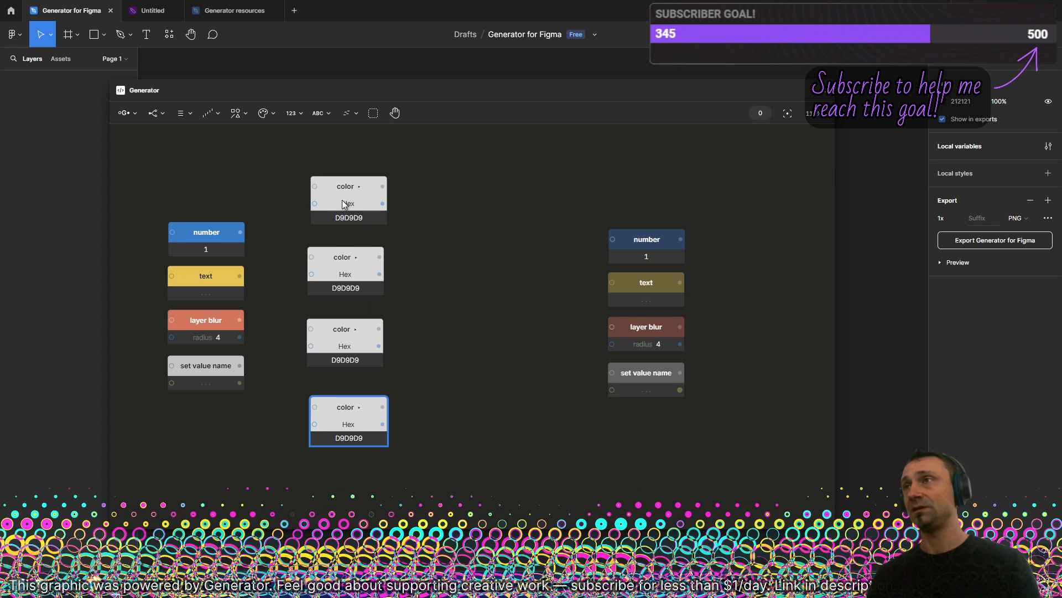
key("ctrl+v")
key("Return")
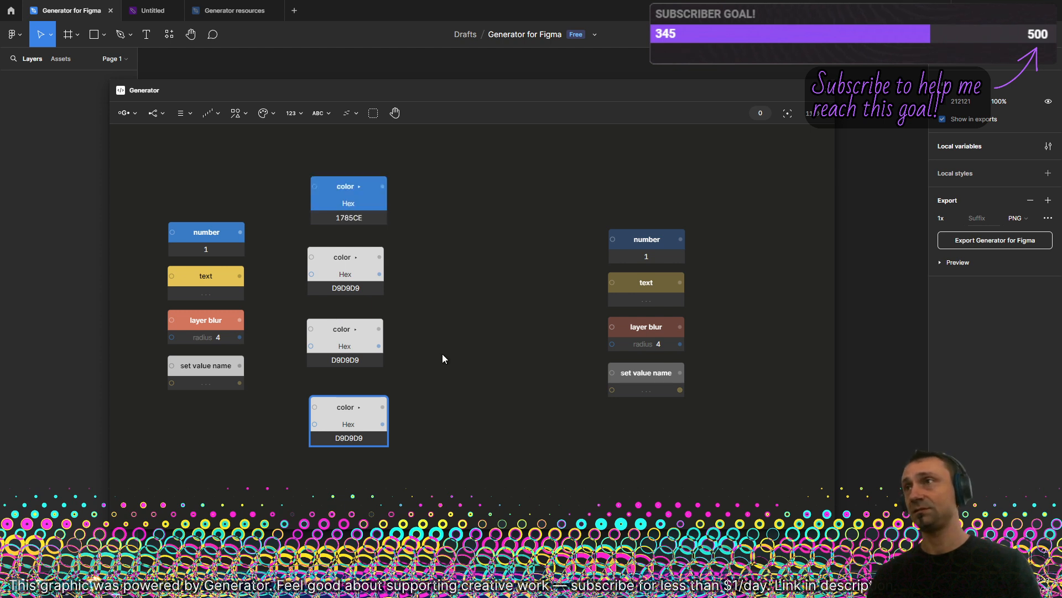
- Delete the three lower color nodes and move the dimmed node column beneath the bright column
left_click_drag(432, 246, 305, 518)
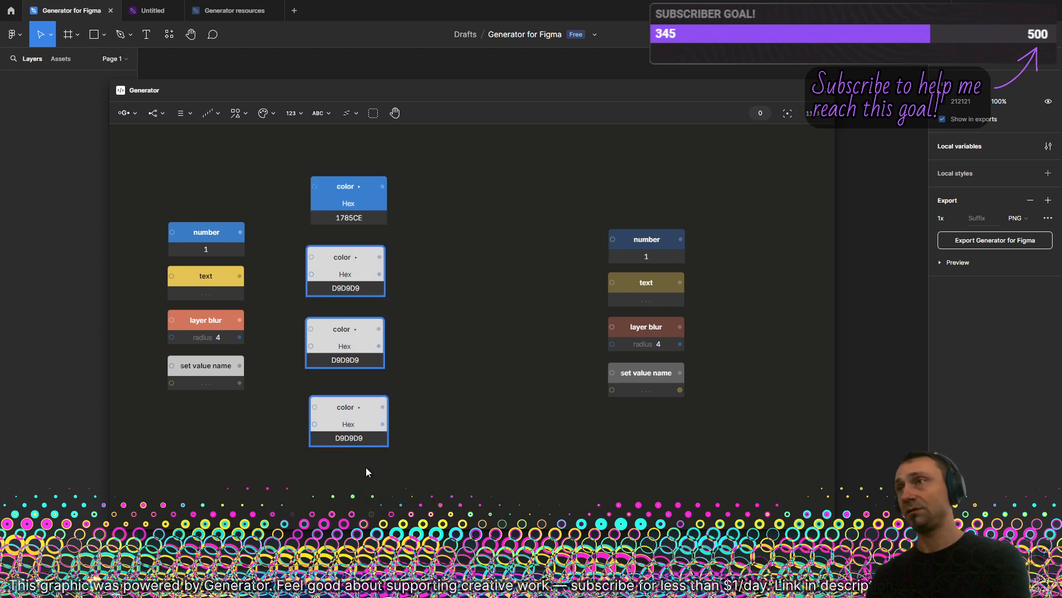
key("Delete")
left_click_drag(590, 179, 714, 415)
left_click_drag(645, 244, 205, 462)
- Duplicate the blue color node below itself and set the copy to 252524, the .figma-dark body background from document.css in VS Code
left_click_drag(360, 195, 403, 294)
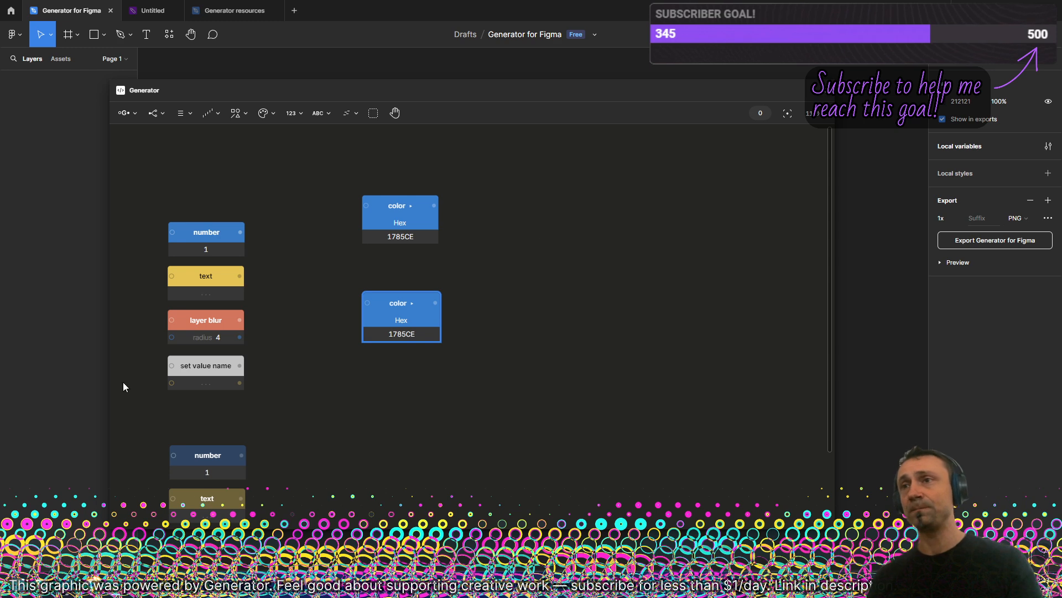
key("alt+Tab")
key("ctrl+p")
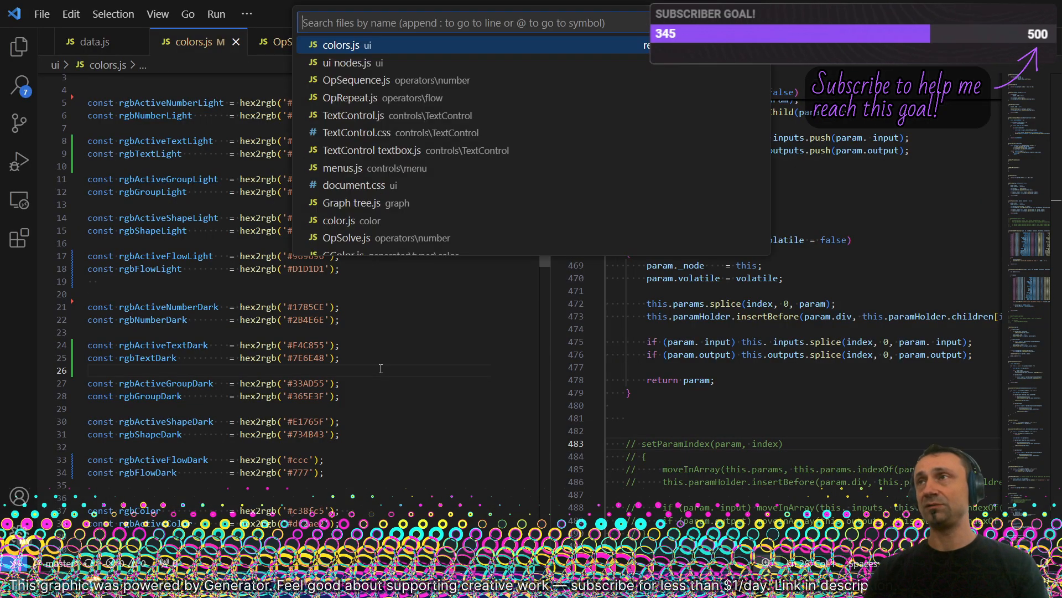
type("doc")
key("Return")
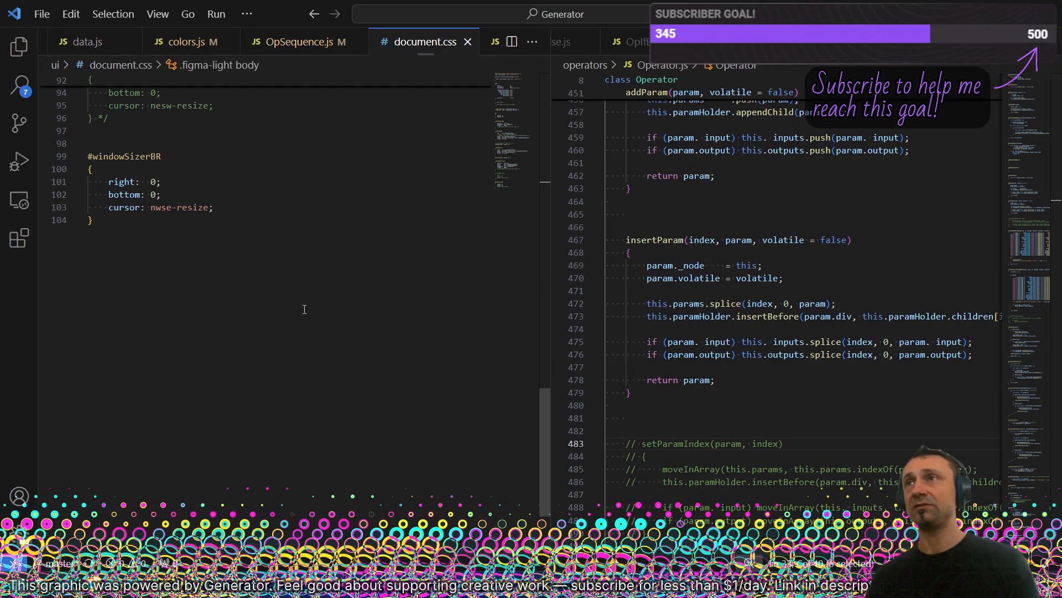
scroll(304, 309, "up", 20)
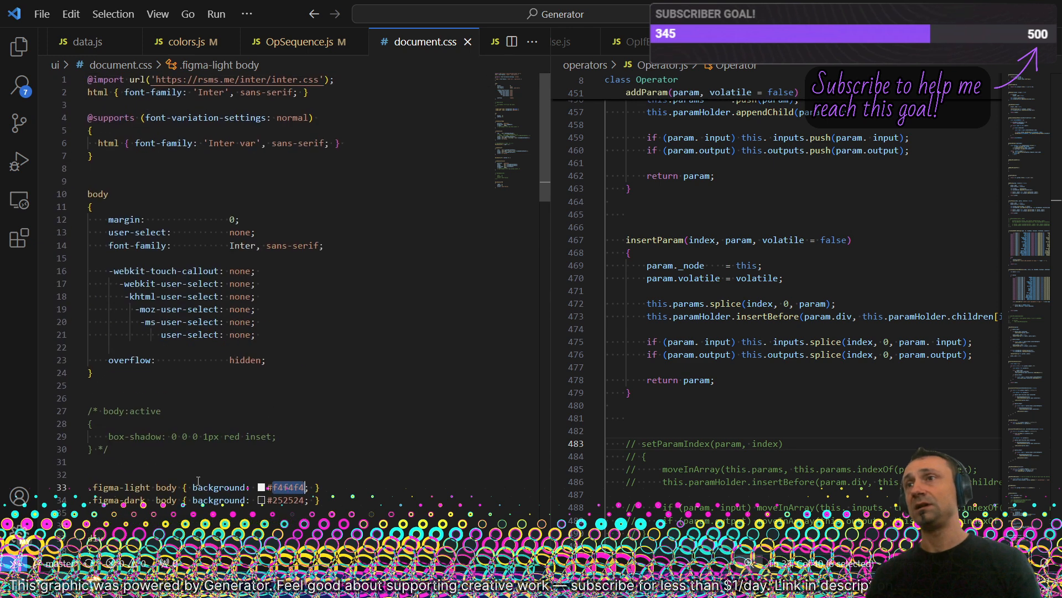
double_click(284, 500)
key("alt+Tab")
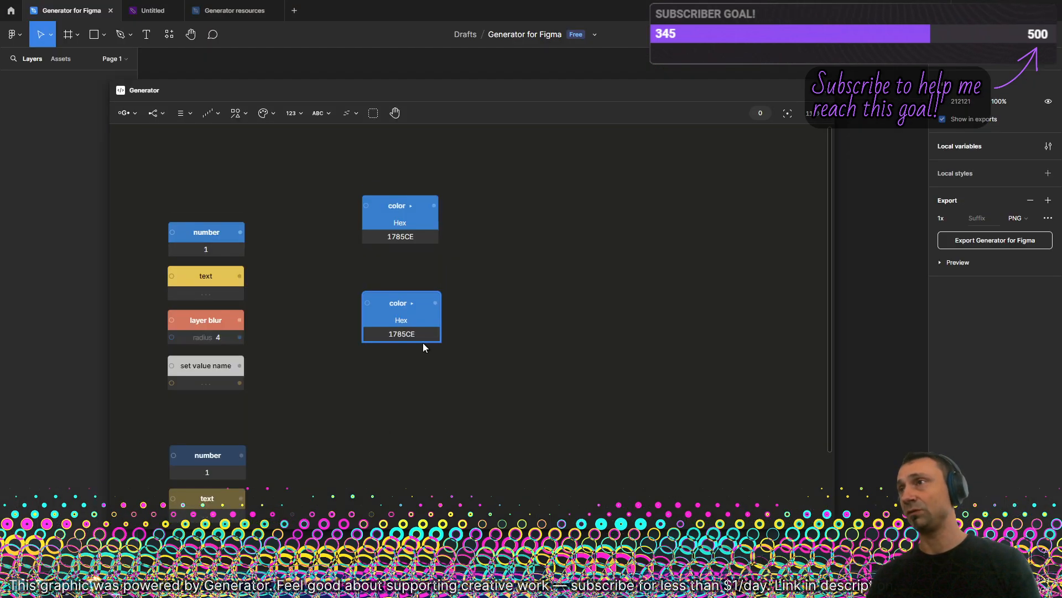
type("252524")
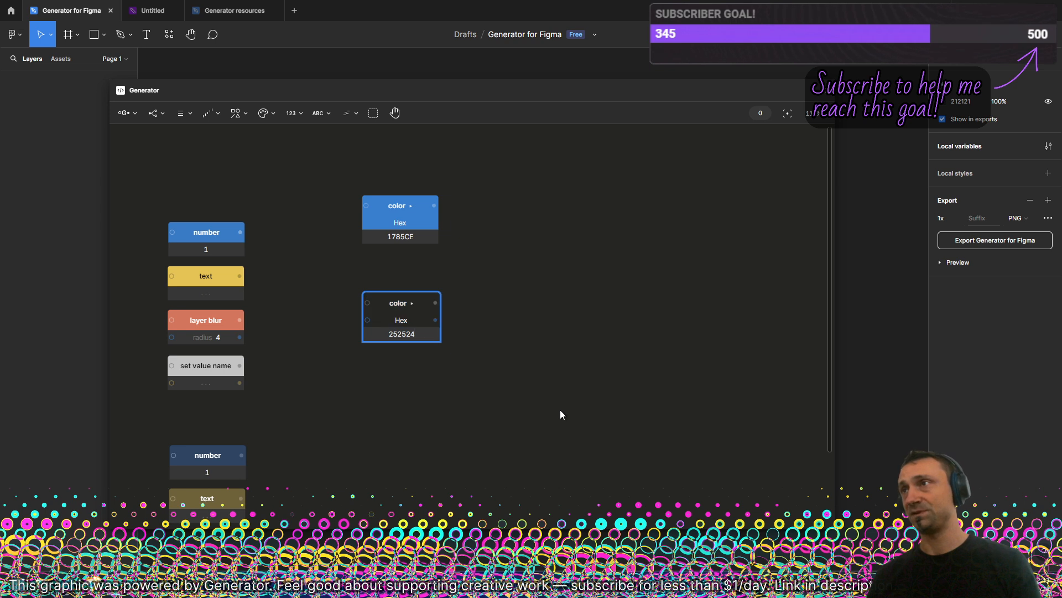
left_click(527, 263)
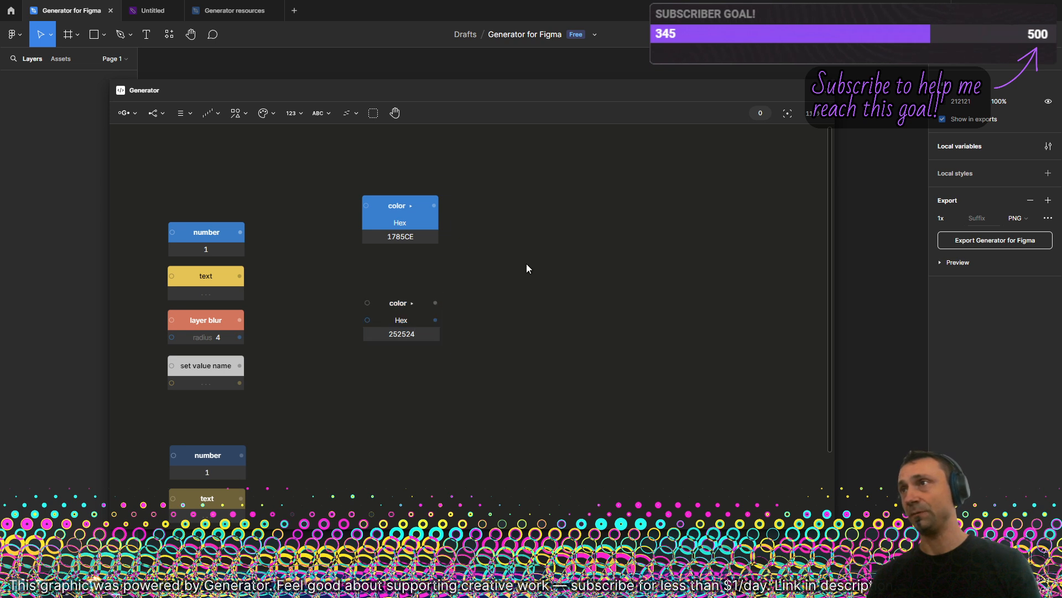
left_click(417, 307)
left_click(486, 298)
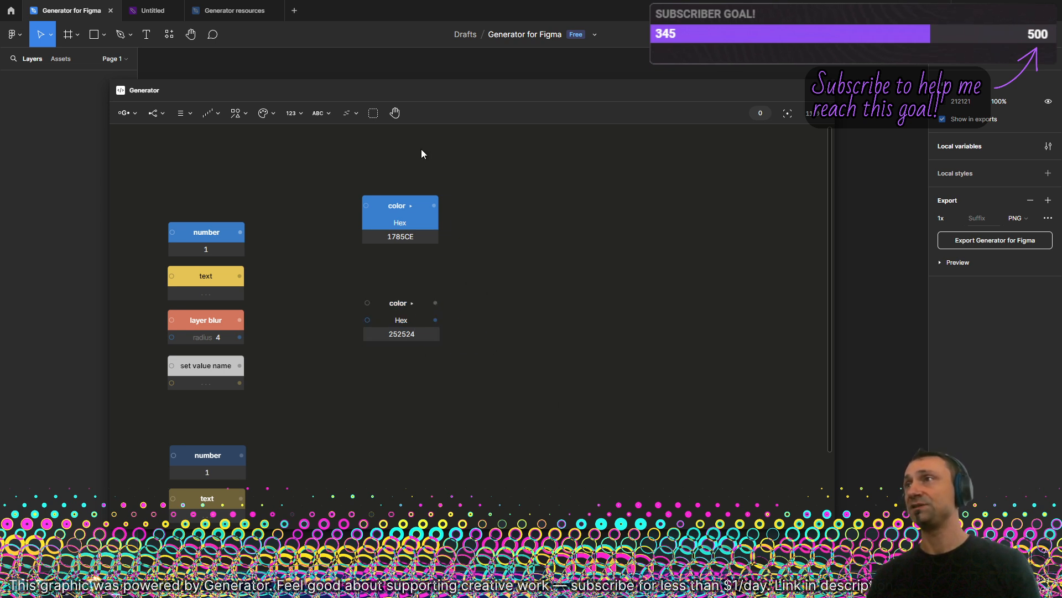
left_click(426, 204)
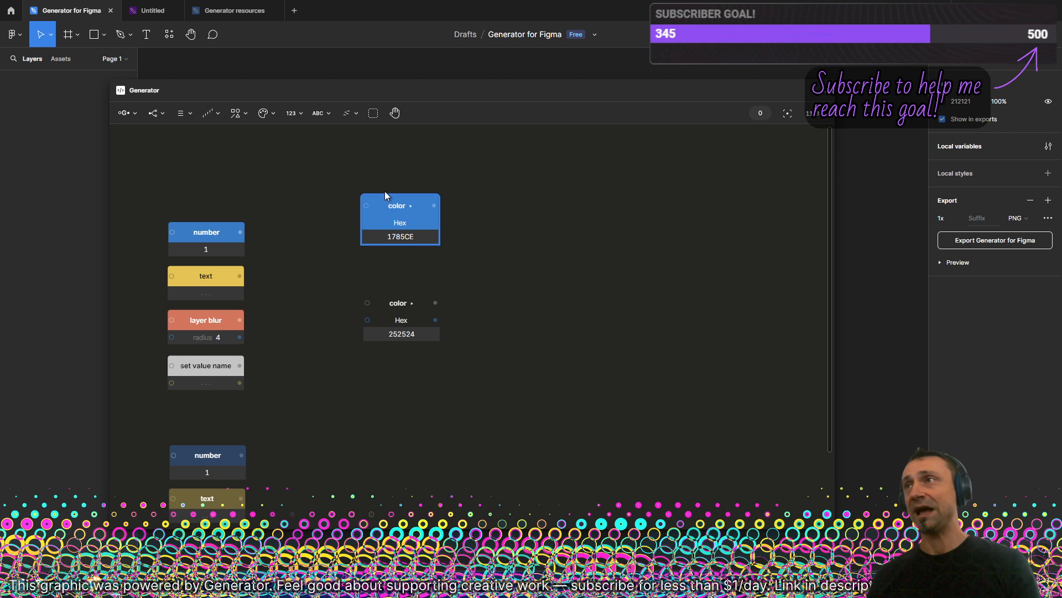
left_click(468, 235)
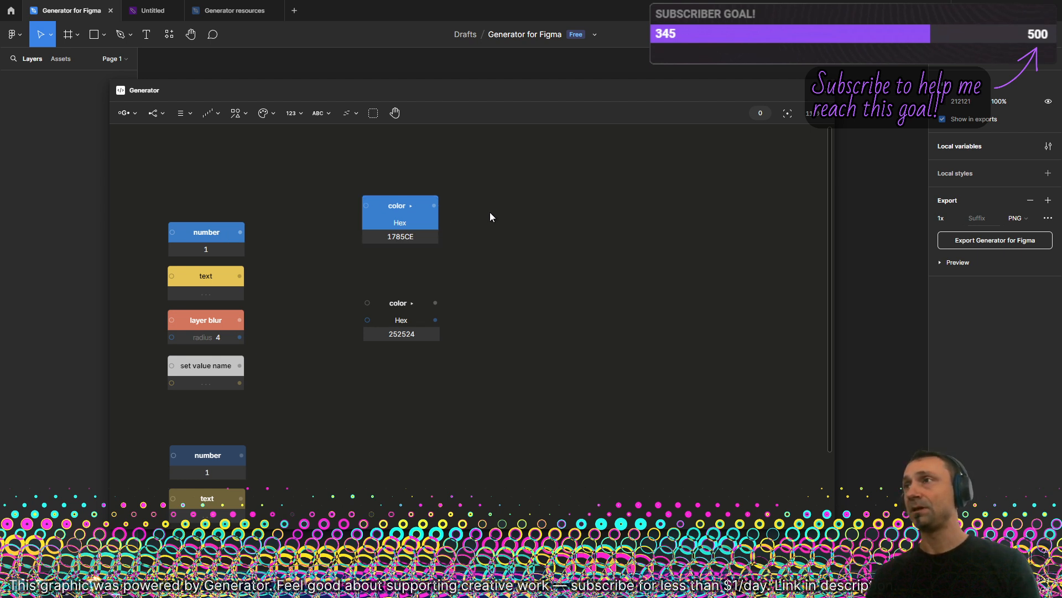
- Add a blend node beside the two color nodes and connect the 1785CE and 252524 colors to its inputs
scroll(491, 213, "up", 3)
left_click_drag(513, 247, 451, 278)
left_click_drag(485, 321, 474, 317)
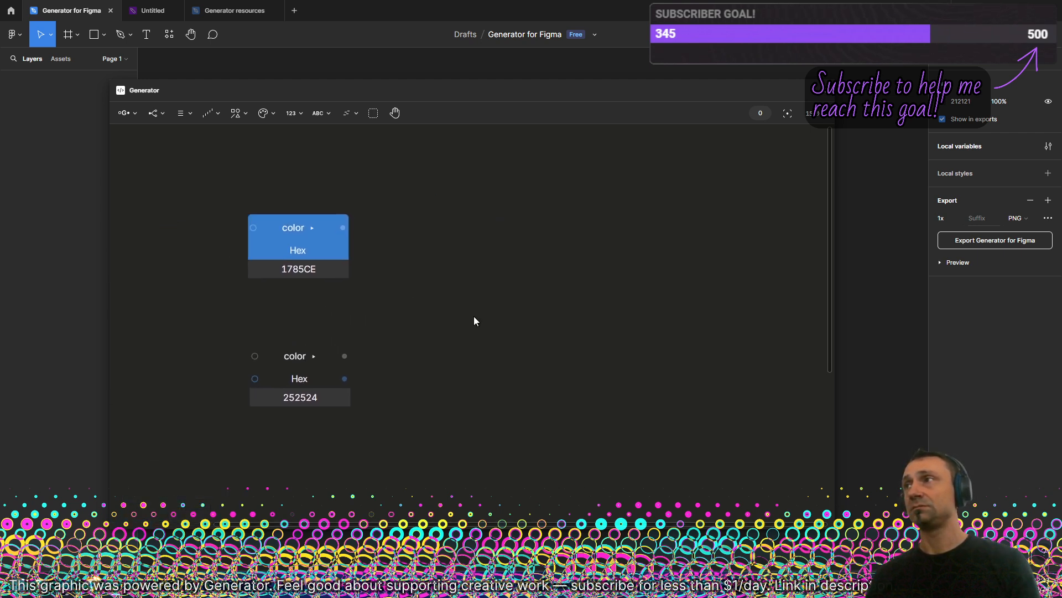
left_click(315, 231)
left_click(263, 113)
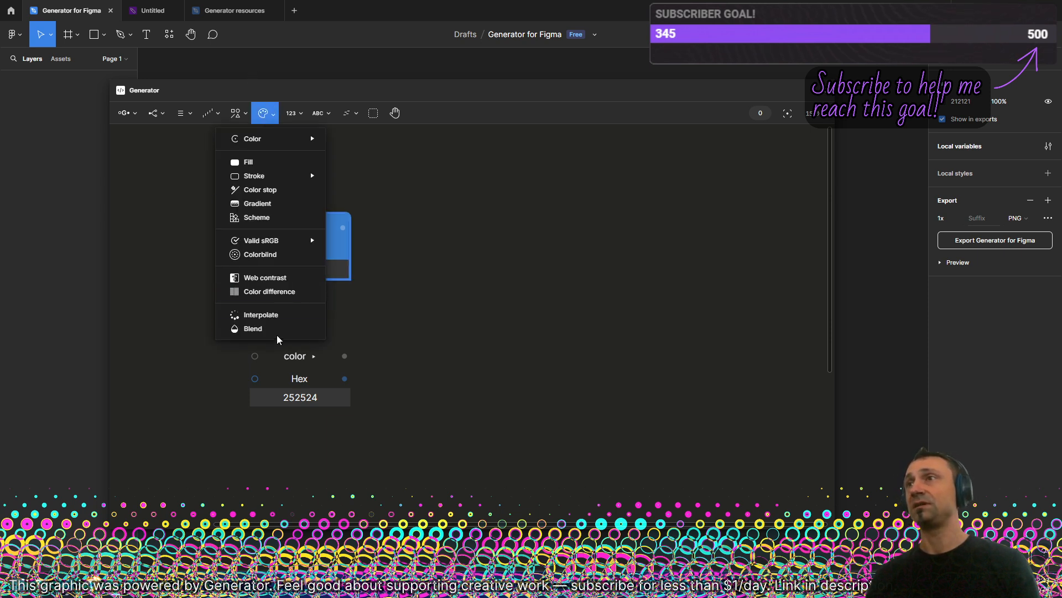
left_click(254, 327)
left_click_drag(377, 264, 435, 320)
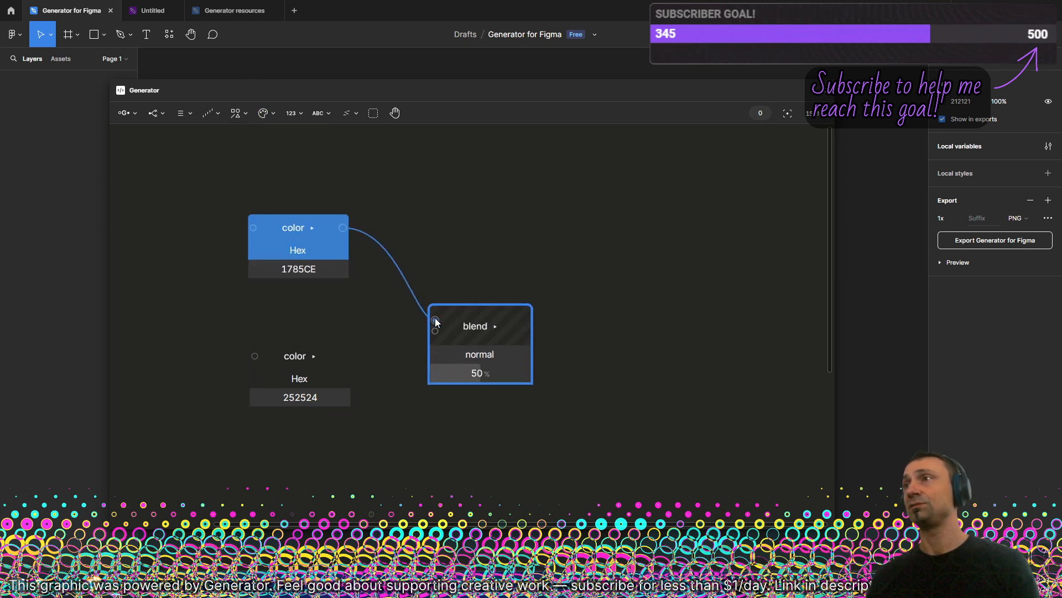
left_click_drag(347, 356, 473, 307)
- Place the dimmed number node directly beside the blend node and set the blend amount to 39%
left_click_drag(631, 220, 444, 237)
scroll(441, 246, "down", 2)
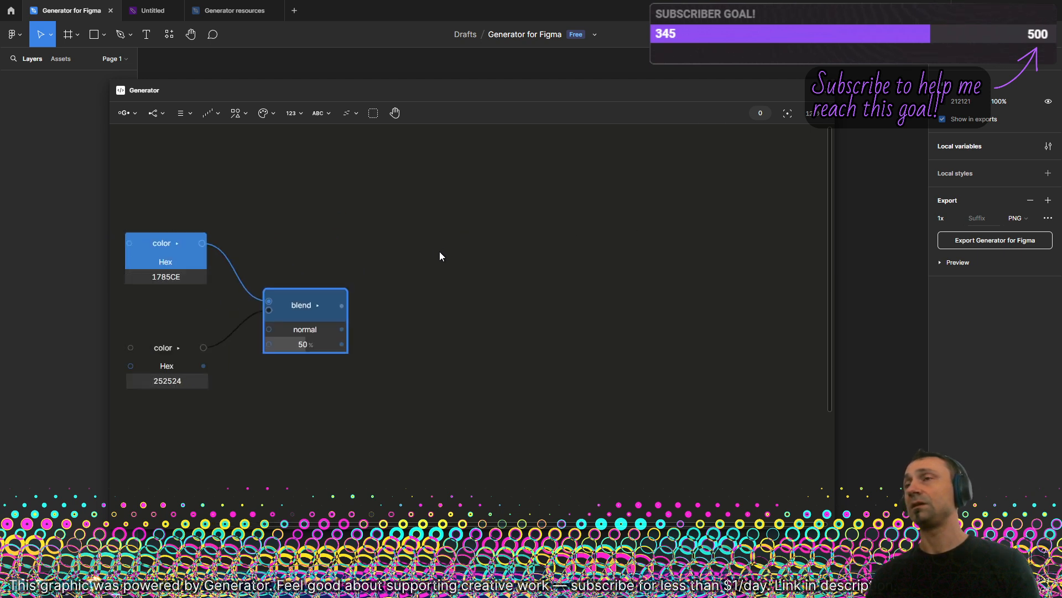
left_click_drag(417, 275, 545, 255)
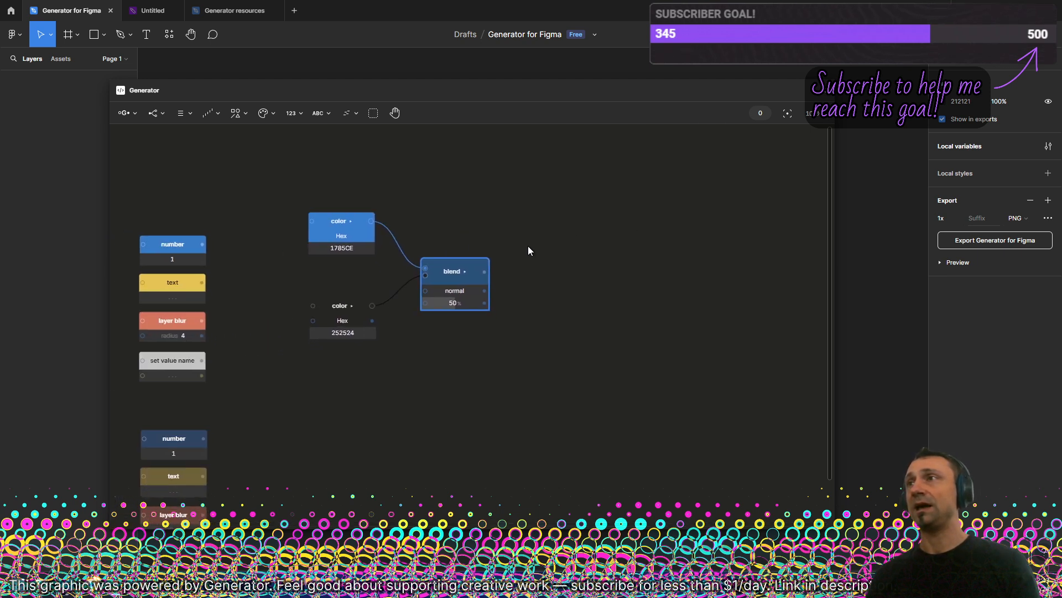
scroll(527, 246, "right", 2)
left_click_drag(154, 425, 480, 273)
scroll(454, 249, "up", 5)
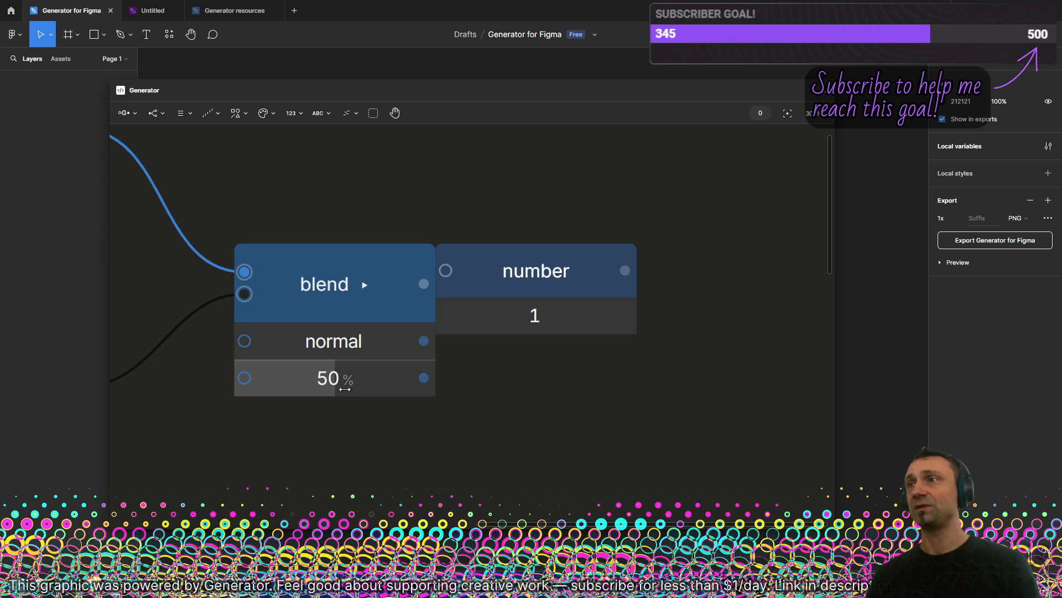
mouse_move(346, 382)
left_mouse_down()
mouse_move(310, 381)
mouse_move(365, 387)
left_mouse_up()
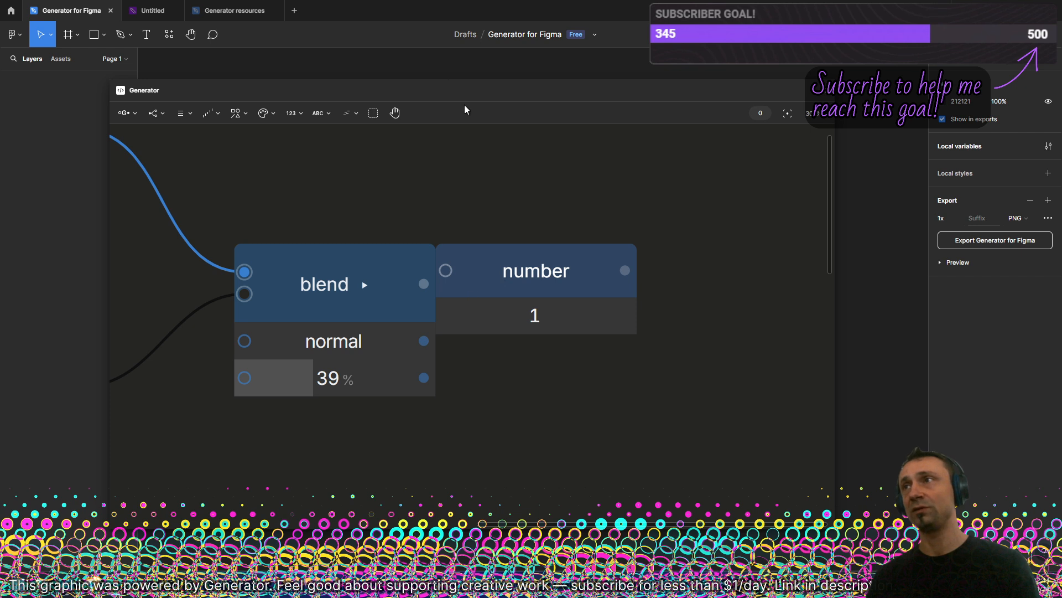
- Delete the blend node and add an interpolate node in its place
scroll(413, 271, "down", 3)
left_click(389, 290)
key("Delete")
left_click(263, 113)
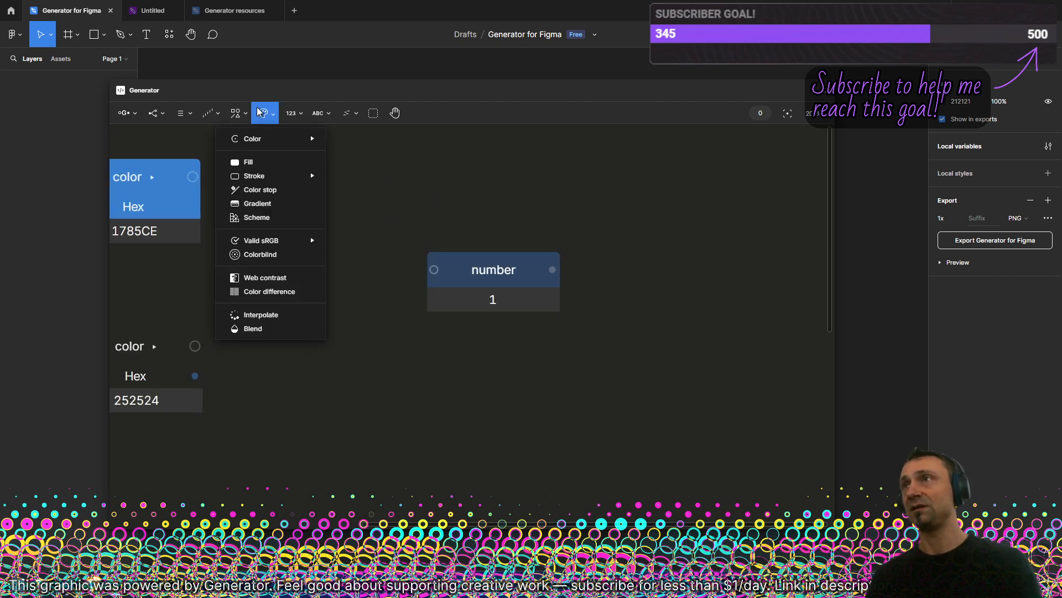
left_click(261, 314)
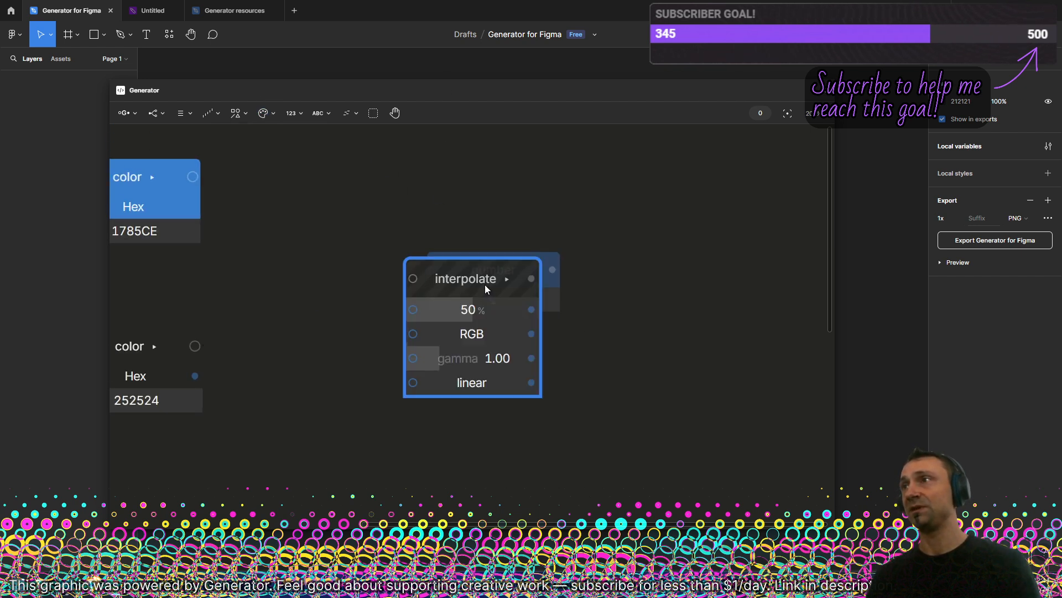
- Connect the 1785CE and 252524 colors to the interpolate node's inputs and place it directly against the dimmed number node
left_click_drag(486, 289, 337, 260)
left_click_drag(198, 177, 268, 253)
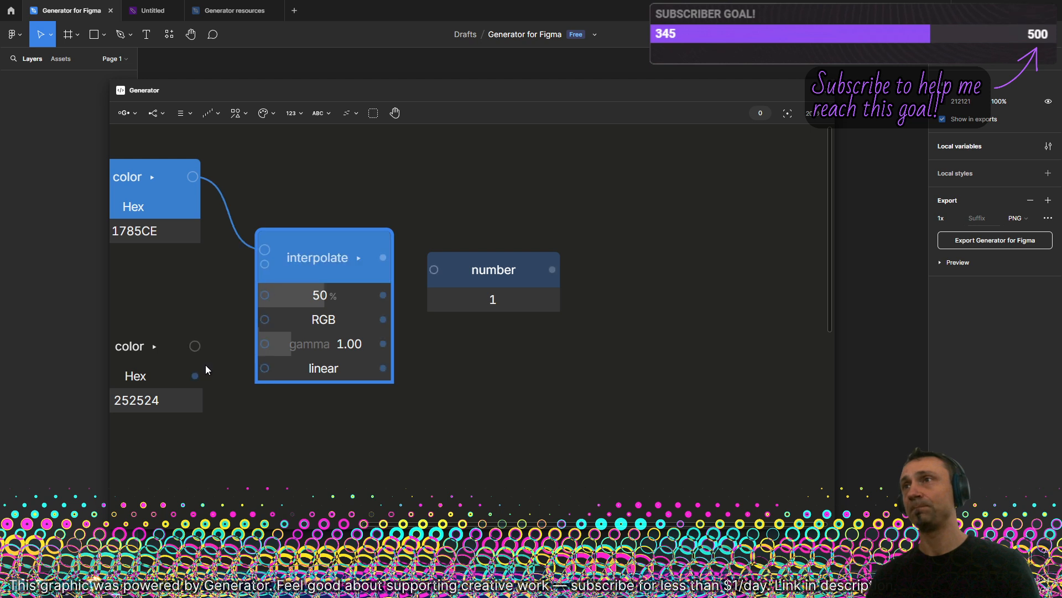
left_click_drag(200, 347, 280, 270)
left_click_drag(354, 253, 390, 274)
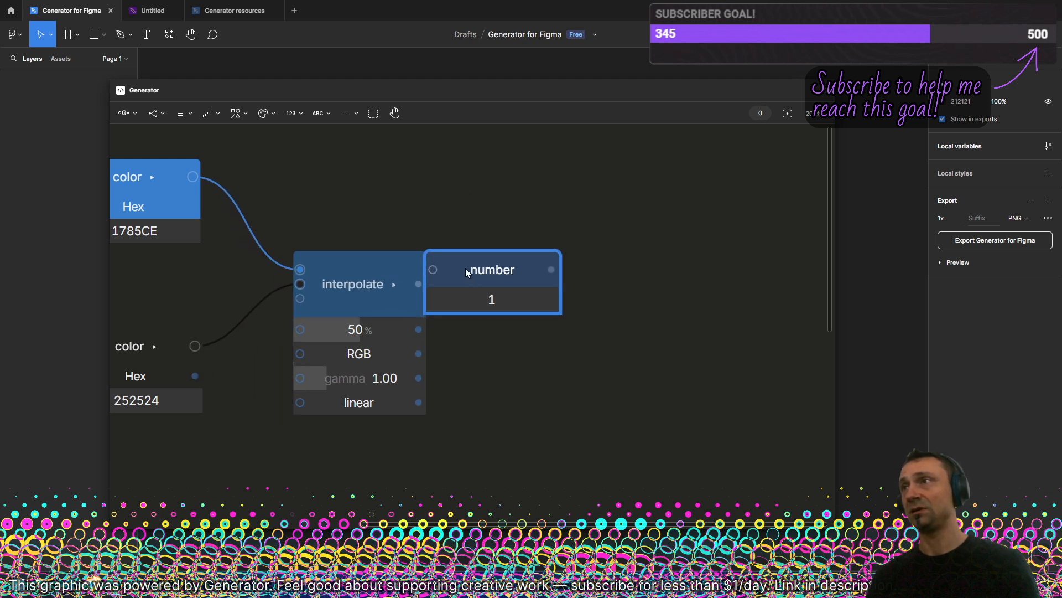
- Set the interpolate node's color space to RGB / Rec.2020 and its amount to 65%
scroll(437, 393, "up", 3)
left_click(339, 332)
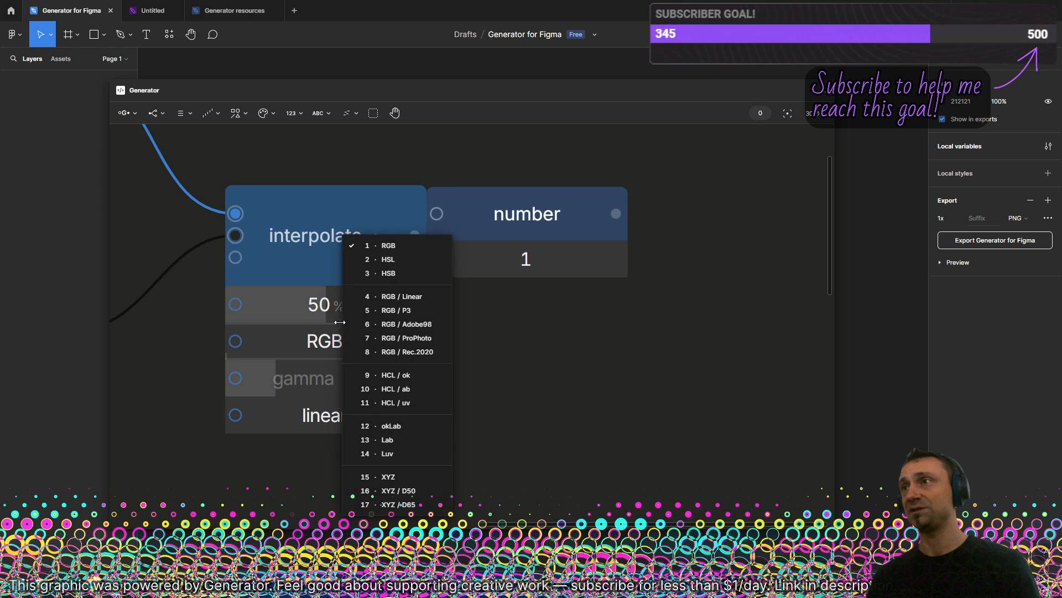
left_click(388, 371)
scroll(297, 340, "up", 2)
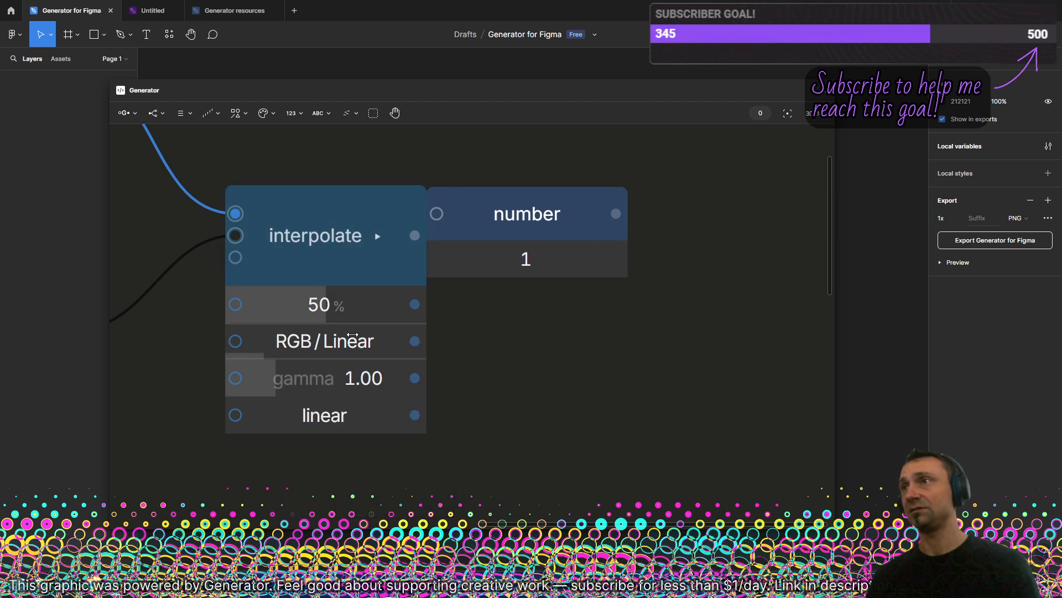
scroll(369, 333, "up", 1)
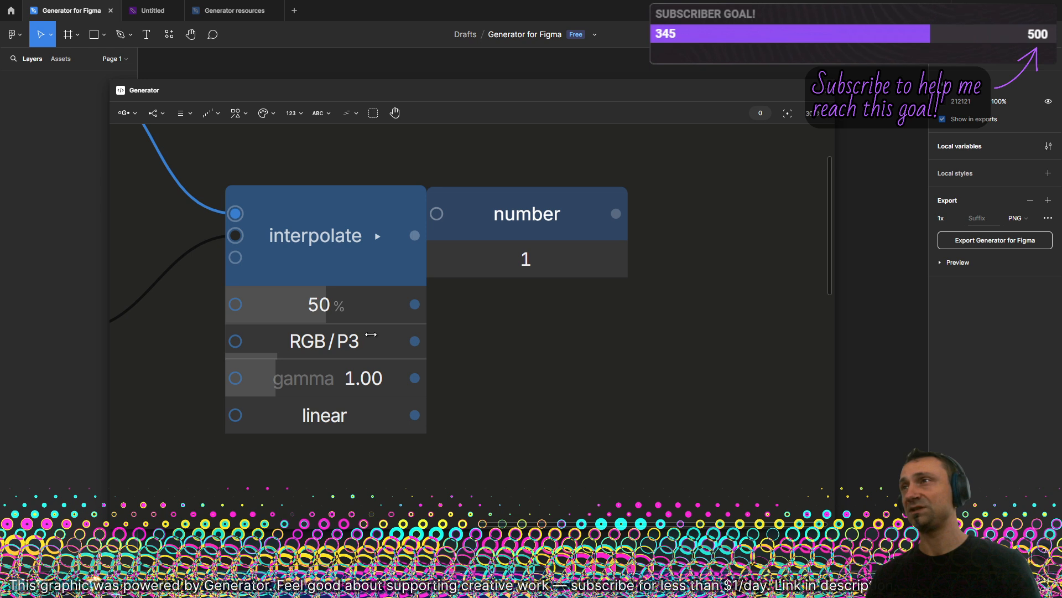
scroll(370, 333, "up", 1)
scroll(396, 344, "down", 1)
left_click_drag(377, 291, 404, 290)
scroll(387, 344, "up", 1)
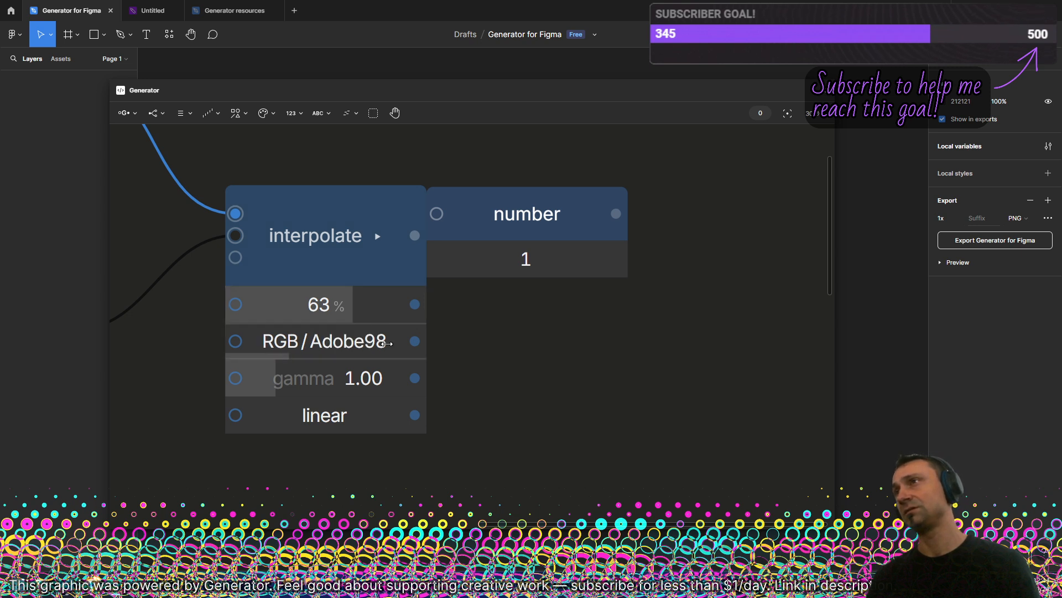
scroll(386, 344, "up", 1)
scroll(386, 344, "up", 1)
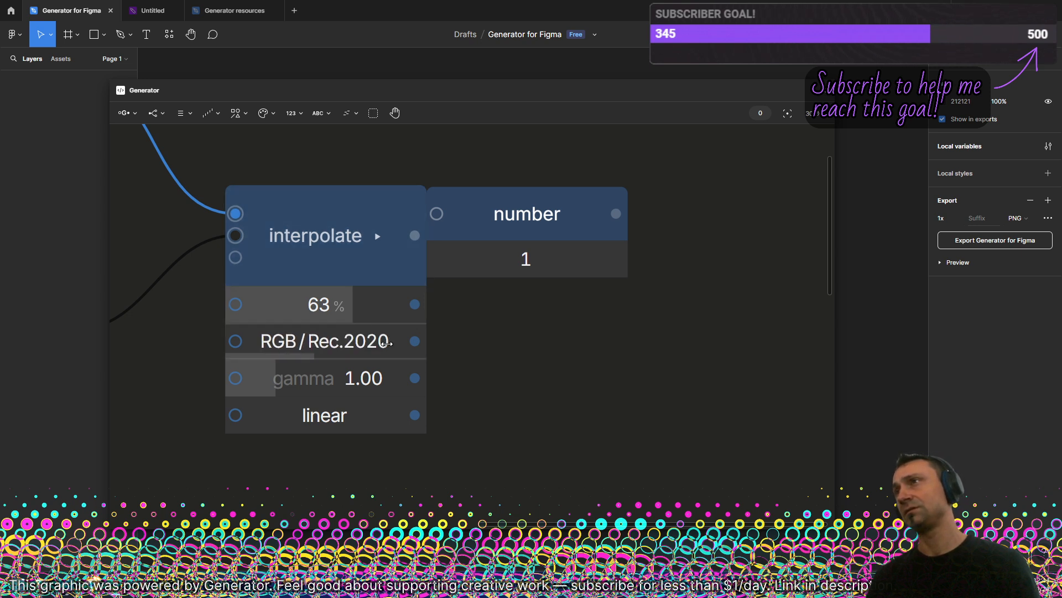
left_click_drag(387, 304, 392, 303)
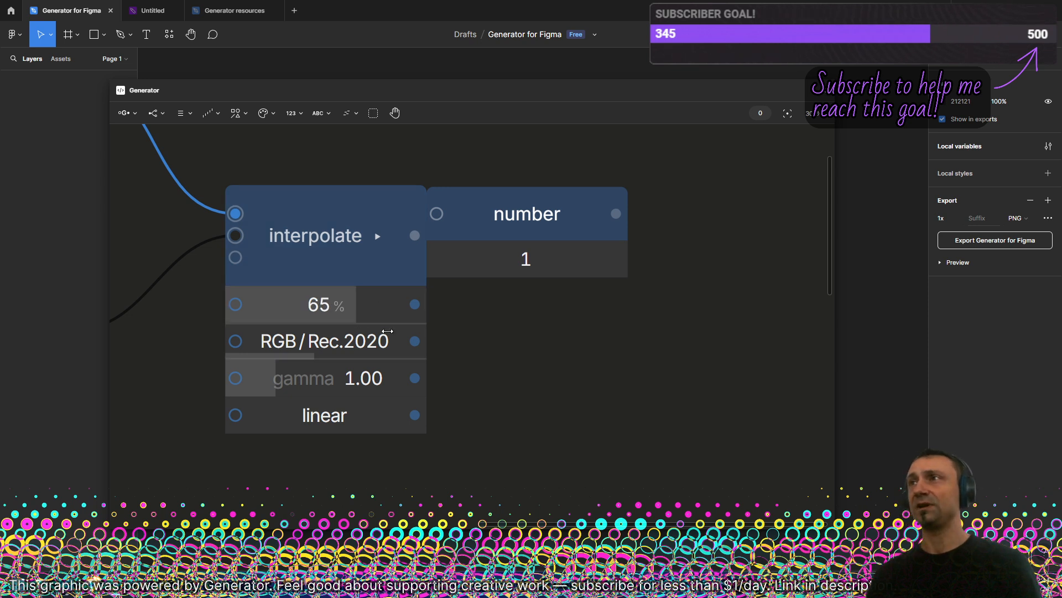
- Move the number node aside and add a color difference node comparing the interpolate output with the 252524 color
scroll(408, 197, "down", 5)
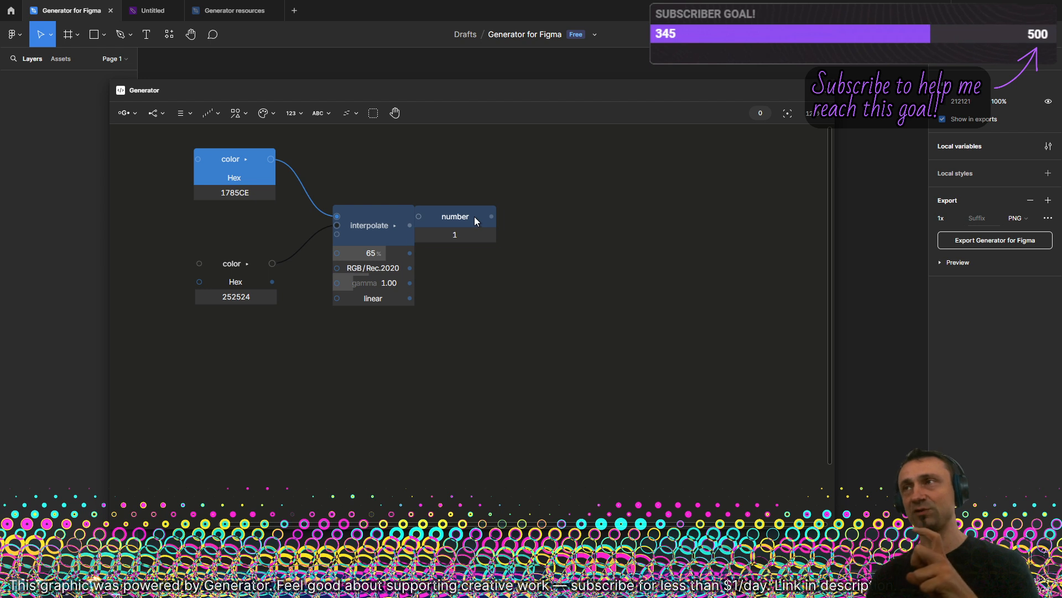
left_click_drag(474, 217, 644, 216)
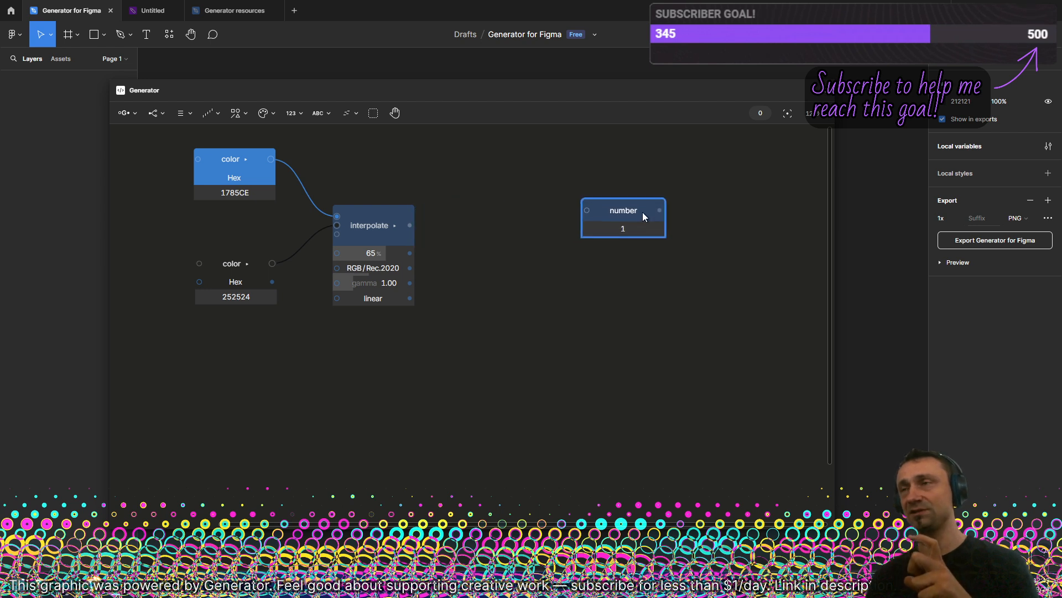
left_click(265, 114)
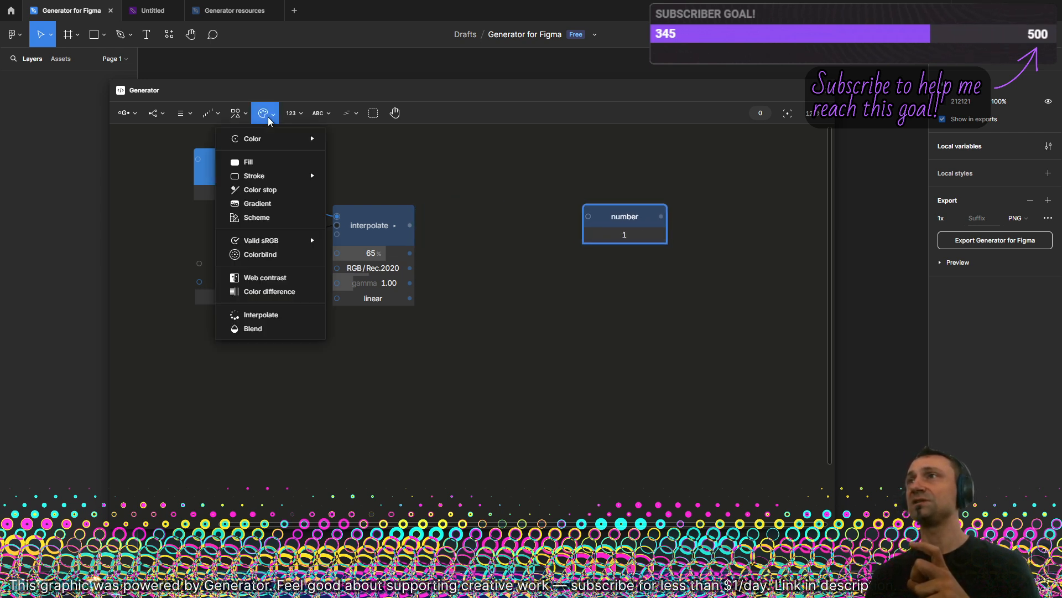
left_click(271, 293)
left_click_drag(409, 226, 464, 272)
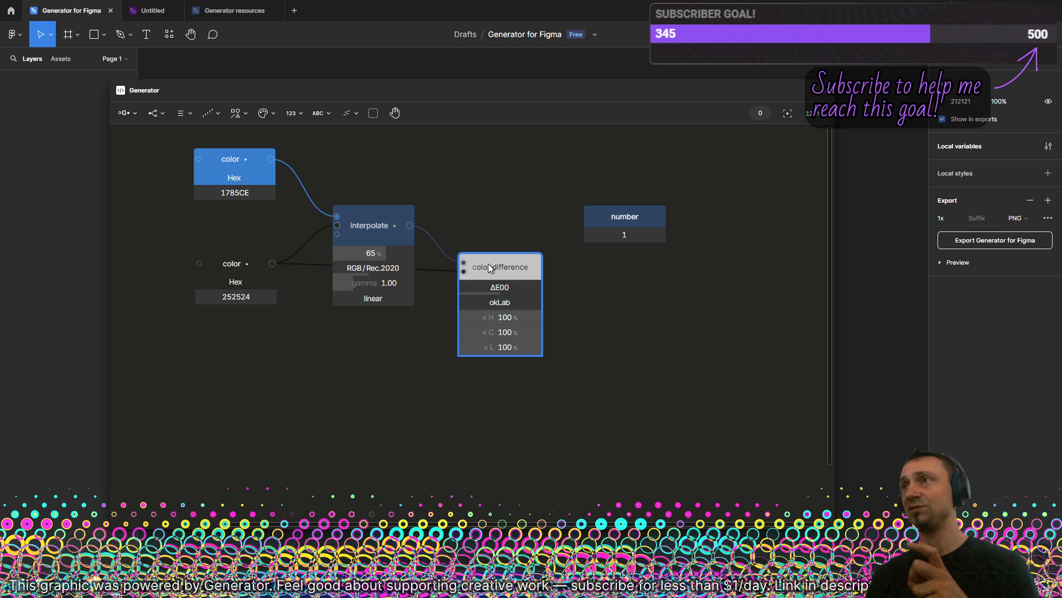
- Lower the 252524 color and color difference nodes, and connect the color difference output to the number node
left_click_drag(237, 263, 228, 326)
left_click_drag(500, 270, 502, 323)
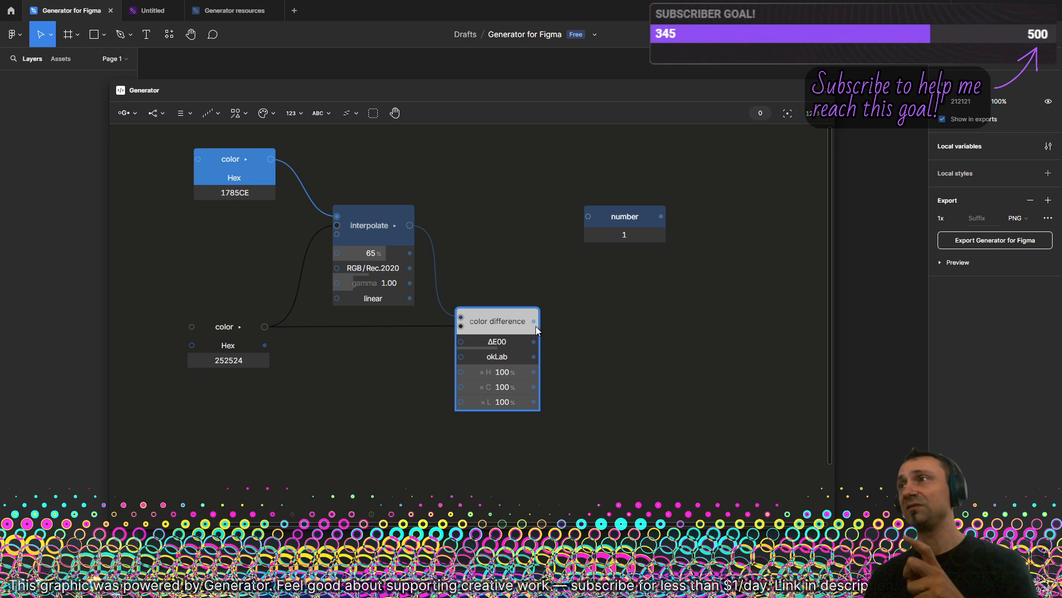
left_click_drag(533, 321, 588, 216)
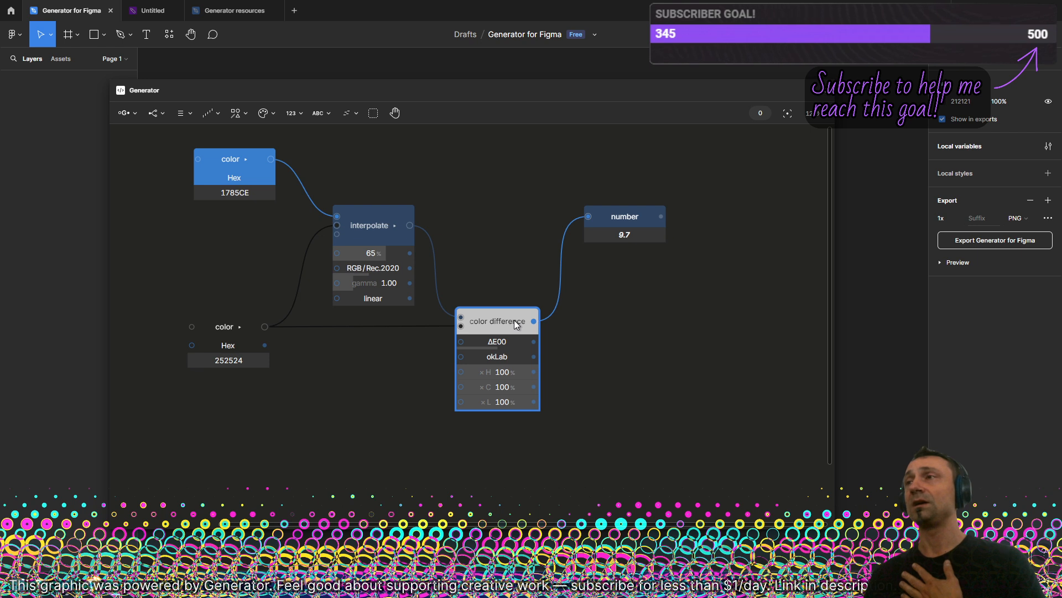
- Disconnect the number node from the color difference node and move it well clear of the other nodes
left_click_drag(620, 217, 659, 262)
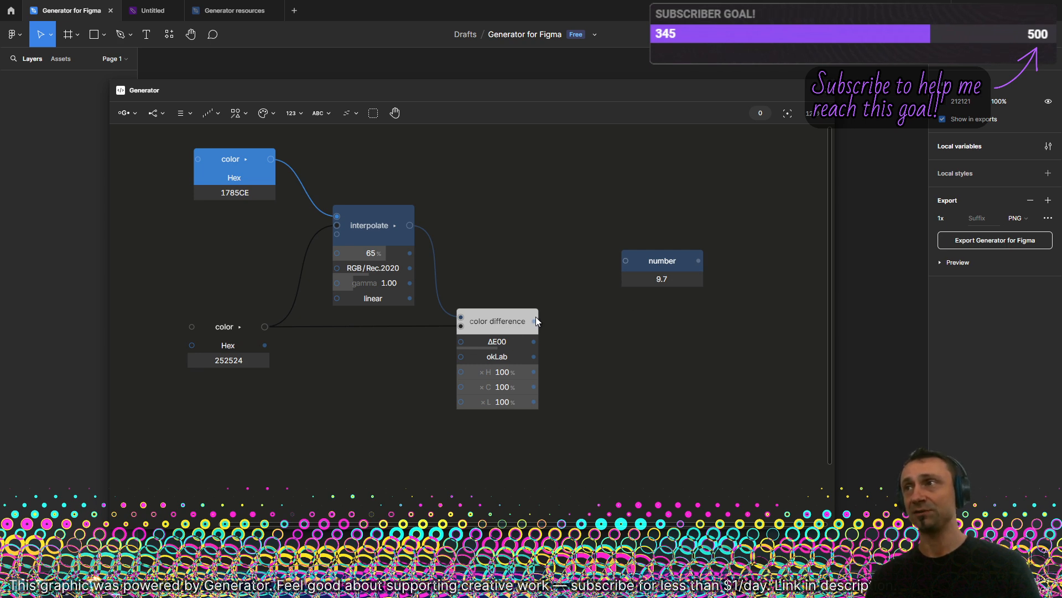
left_click_drag(683, 257, 720, 450)
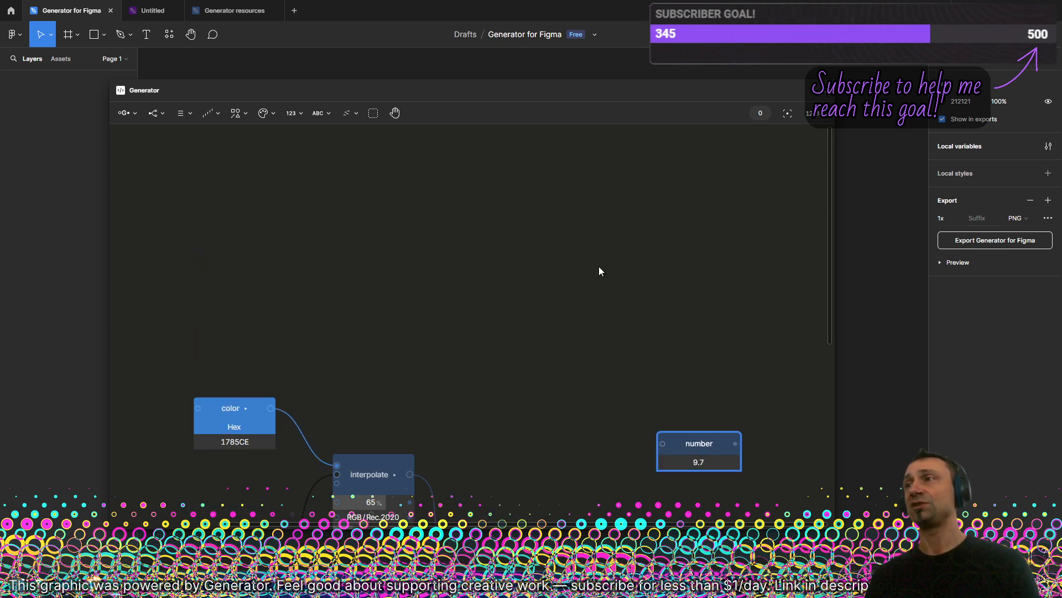
scroll(599, 267, "down", 3)
left_click_drag(594, 271, 712, 244)
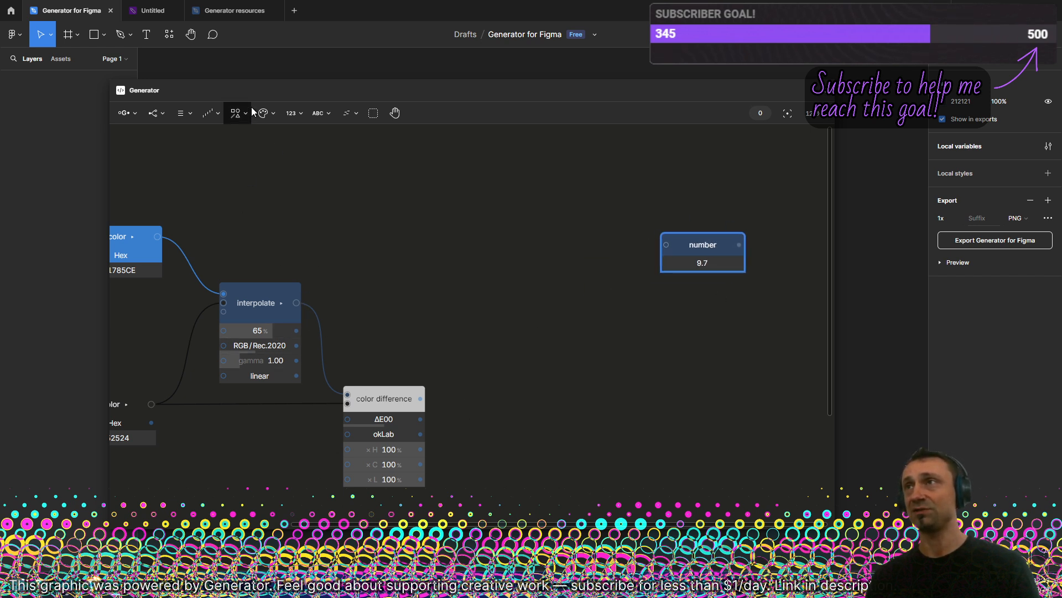
- Add a solve node beside the color difference node and connect the color difference output to its current input
left_click(292, 113)
left_click(308, 227)
left_click_drag(509, 383, 534, 371)
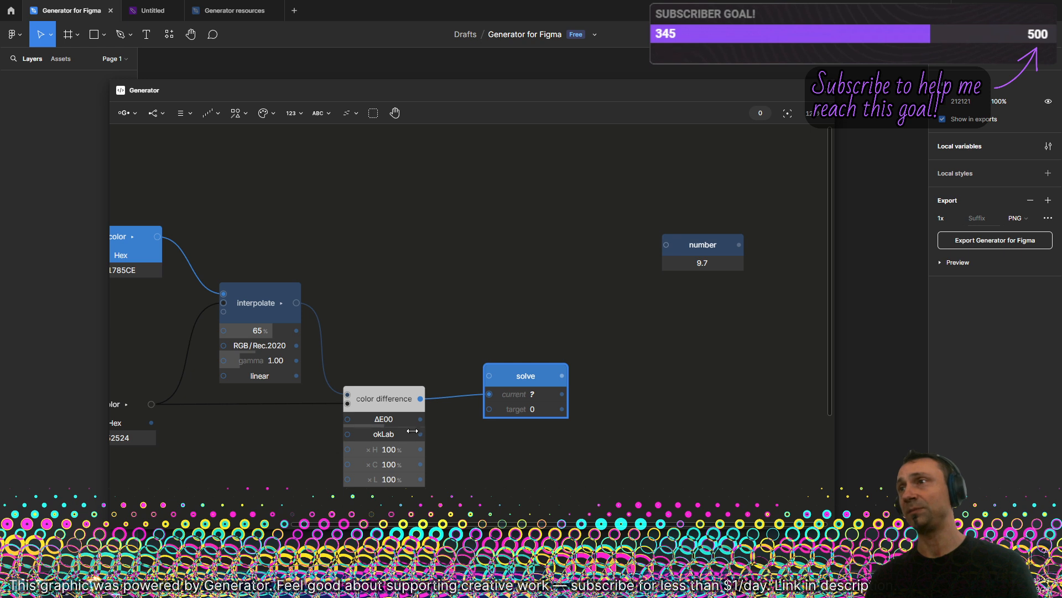
- Set the solve target to 9.7 and connect the interpolate node's amount to the solve node
left_click(539, 410)
type("9.7")
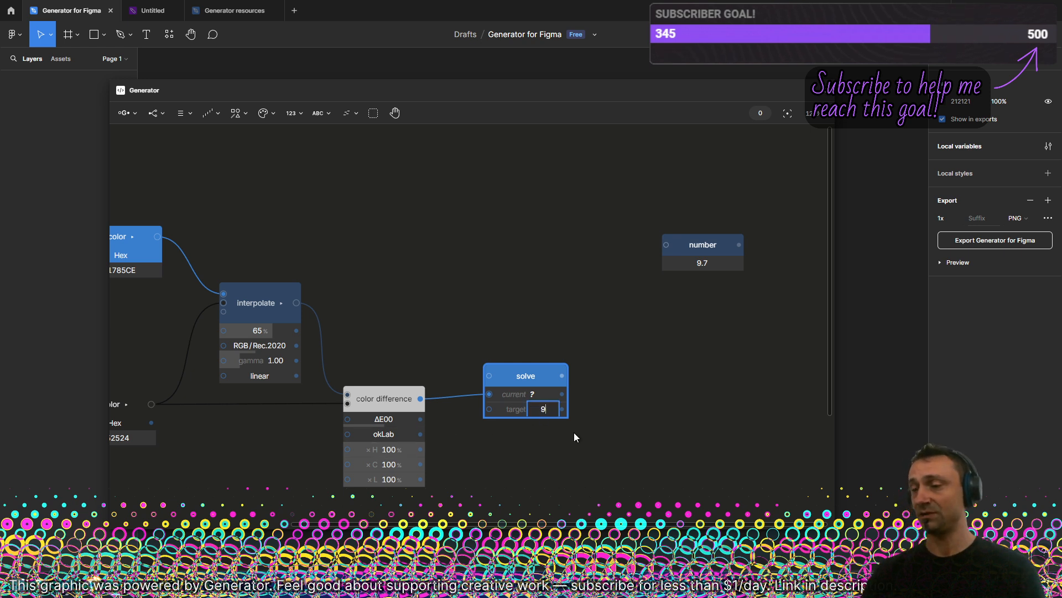
key("Return")
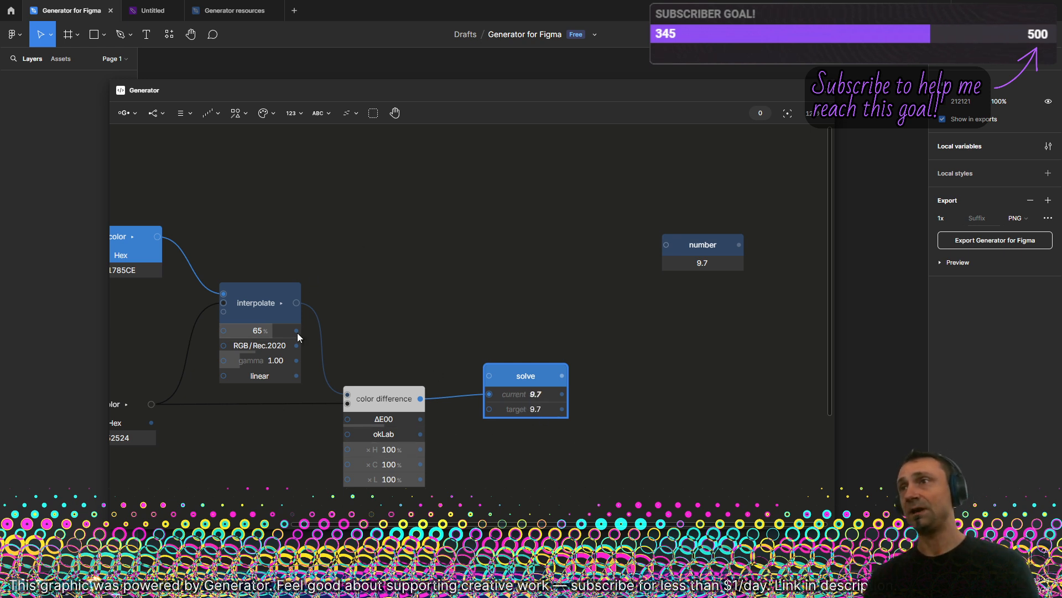
left_click_drag(297, 330, 538, 387)
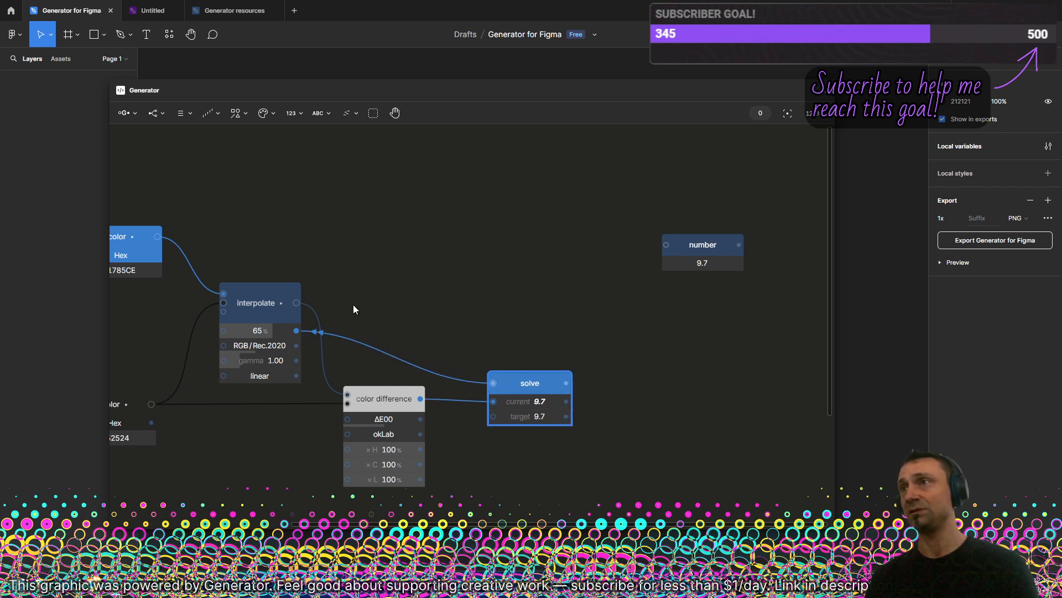
- Place the dimmed number node directly against the interpolate node to compare their colors
left_click_drag(723, 245, 362, 294)
scroll(315, 259, "up", 5)
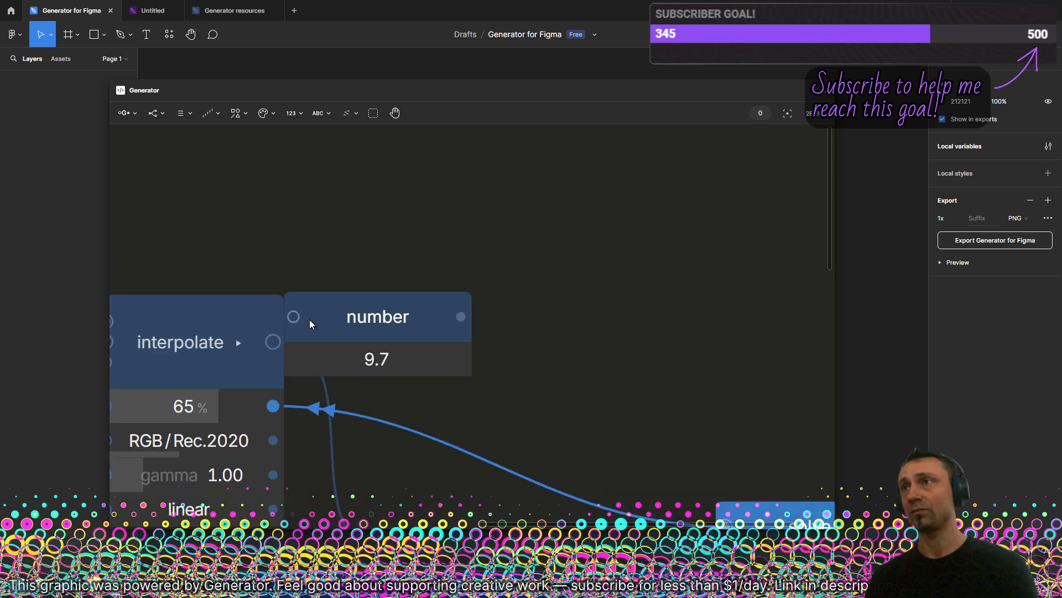
left_click_drag(308, 321, 310, 322)
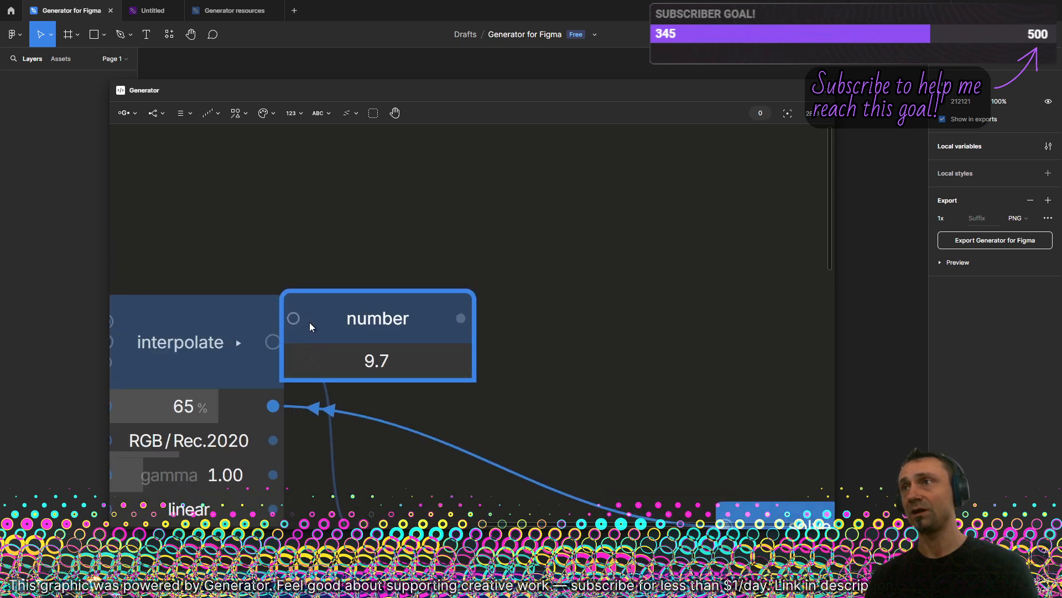
left_click(329, 221)
- Test the solver by changing the solve target to 8.2, raising it to 9.5, and returning it to 9.7
scroll(711, 258, "down", 3)
left_click_drag(777, 358, 553, 208)
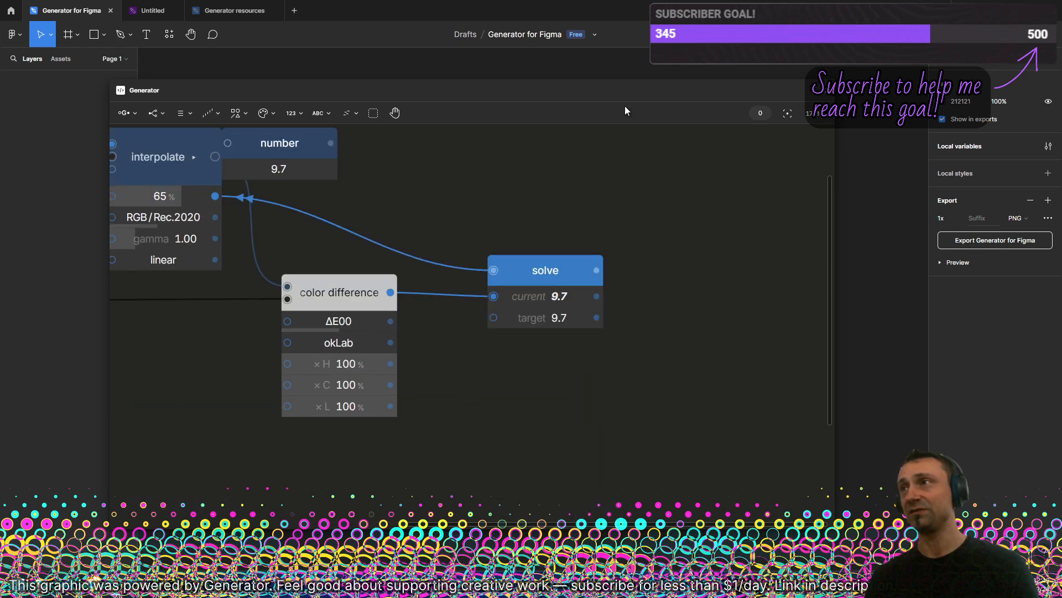
mouse_move(625, 92)
left_mouse_down()
mouse_move(793, 192)
mouse_move(586, 55)
mouse_move(618, 100)
left_mouse_up()
scroll(728, 264, "down", 1)
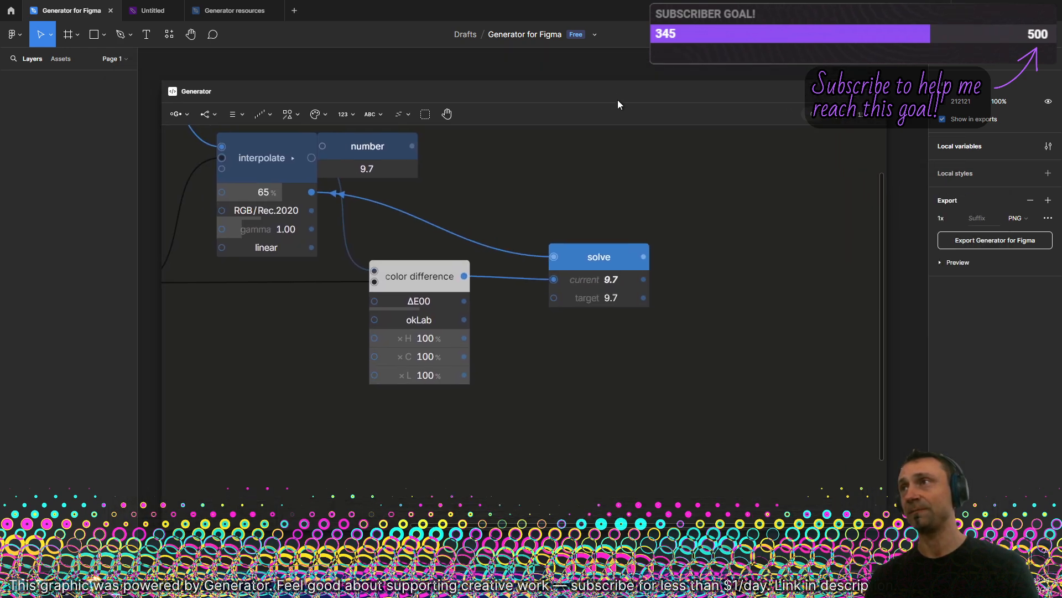
scroll(640, 199, "down", 1)
scroll(599, 237, "up", 5)
scroll(599, 236, "left", 3)
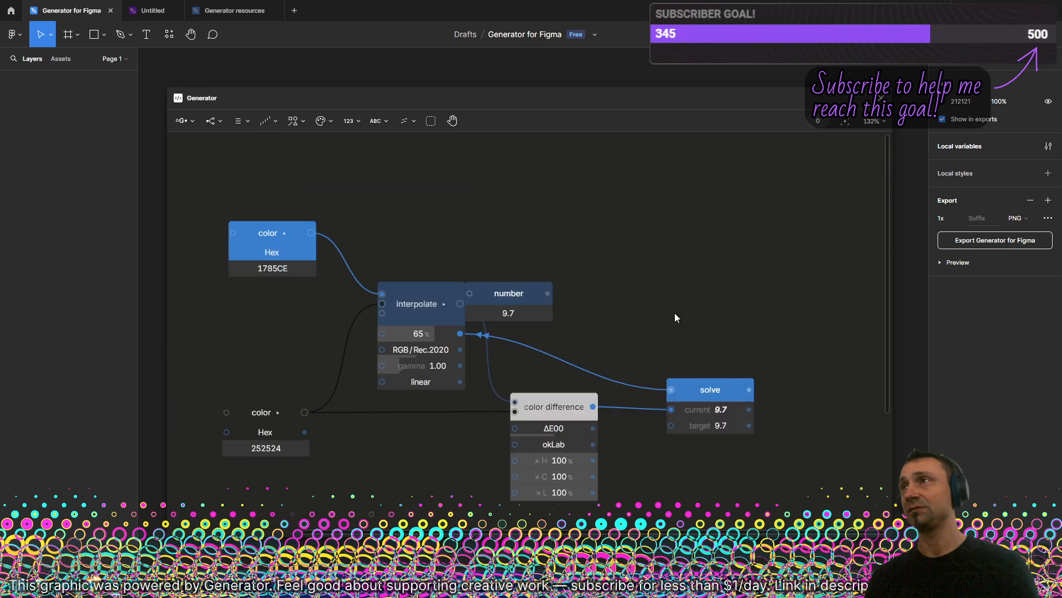
mouse_move(725, 425)
left_mouse_down()
mouse_move(752, 425)
mouse_move(708, 425)
mouse_move(737, 426)
mouse_move(725, 423)
left_mouse_up()
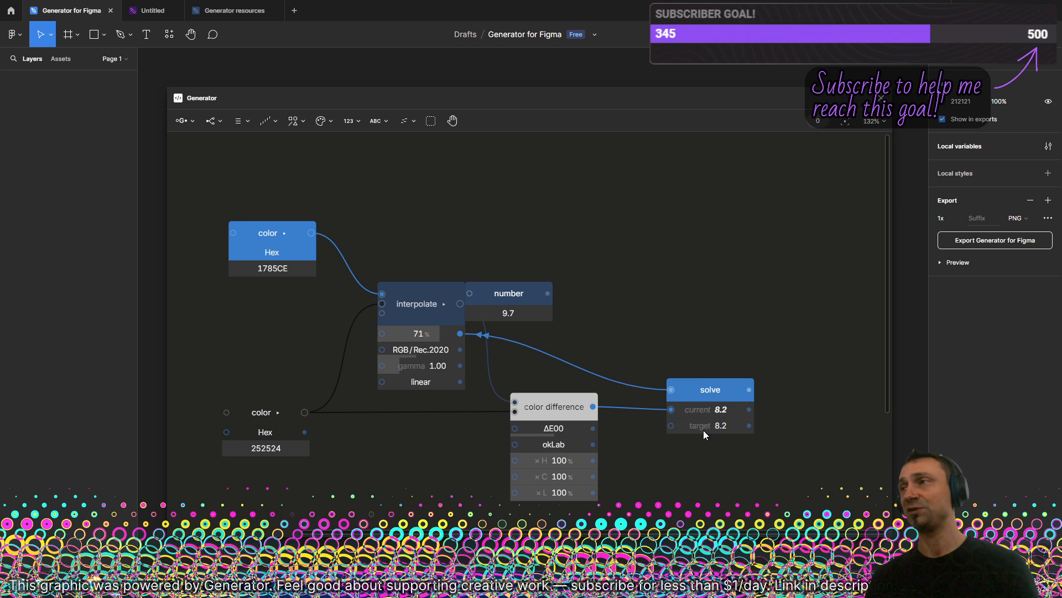
left_click_drag(704, 426, 711, 426)
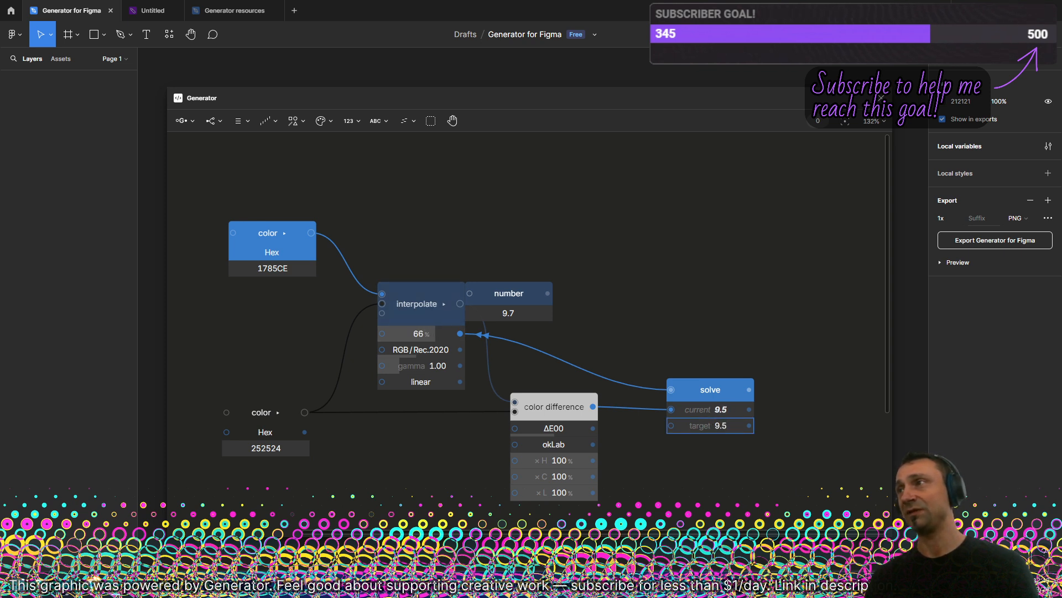
left_click_drag(713, 425, 714, 425)
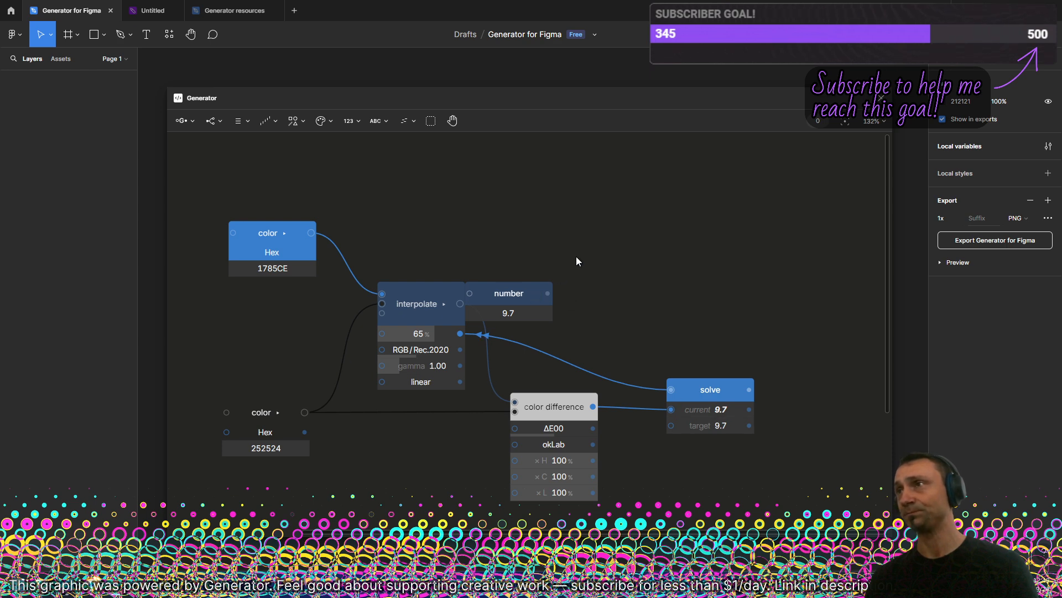
- Move the dimmed number node from the interpolate node back to the node column, above the dimmed text node
scroll(608, 282, "down", 3)
left_click_drag(490, 279, 399, 483)
left_click_drag(626, 342, 623, 339)
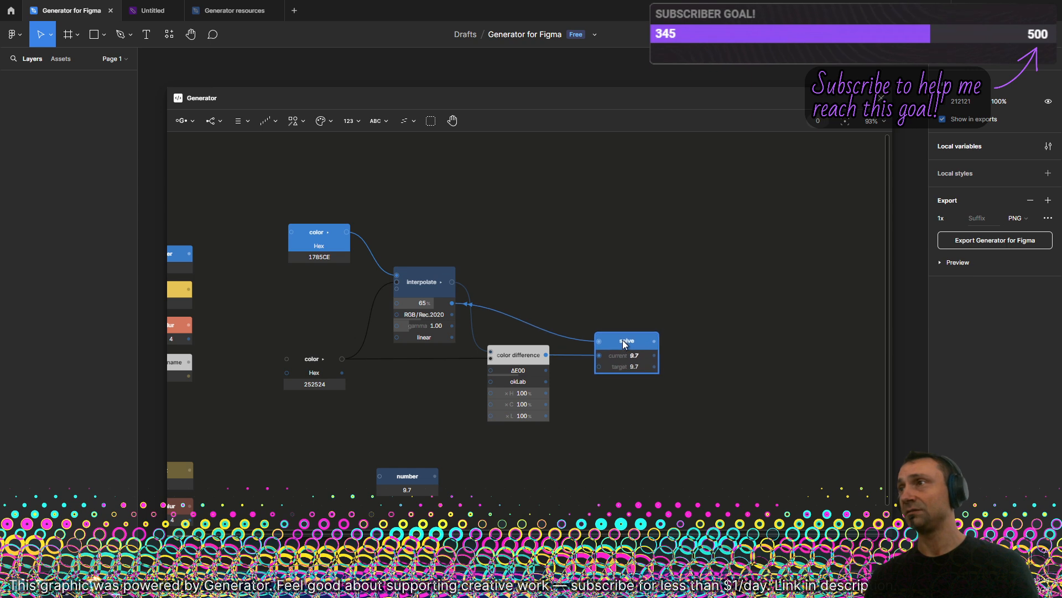
left_click(420, 477)
left_click_drag(420, 477, 707, 403)
left_click_drag(681, 440, 438, 319)
left_click_drag(480, 272, 638, 514)
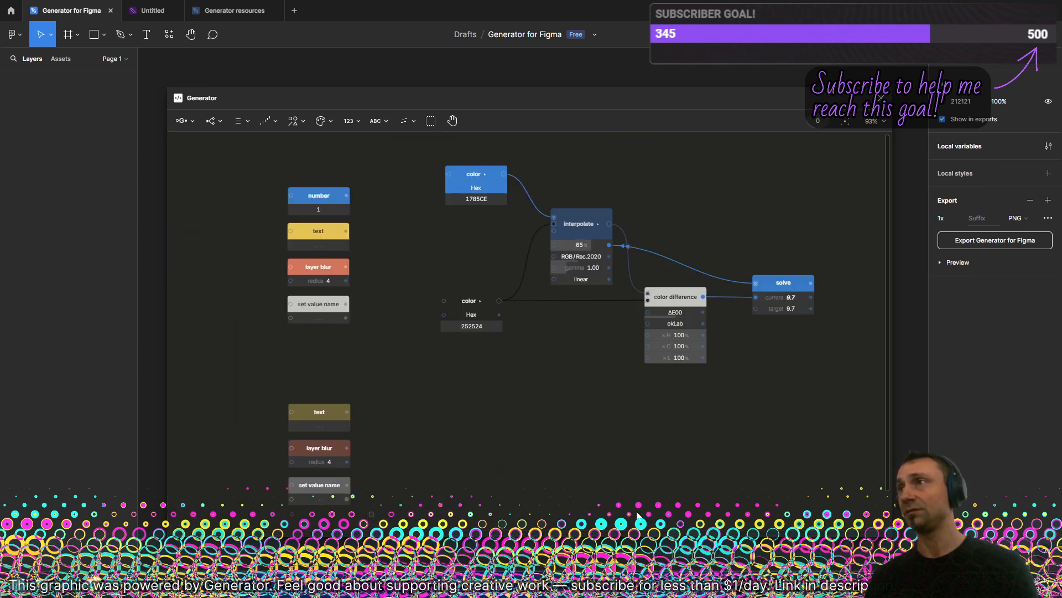
scroll(539, 404, "down", 3)
scroll(546, 359, "down", 3)
scroll(546, 359, "right", 2)
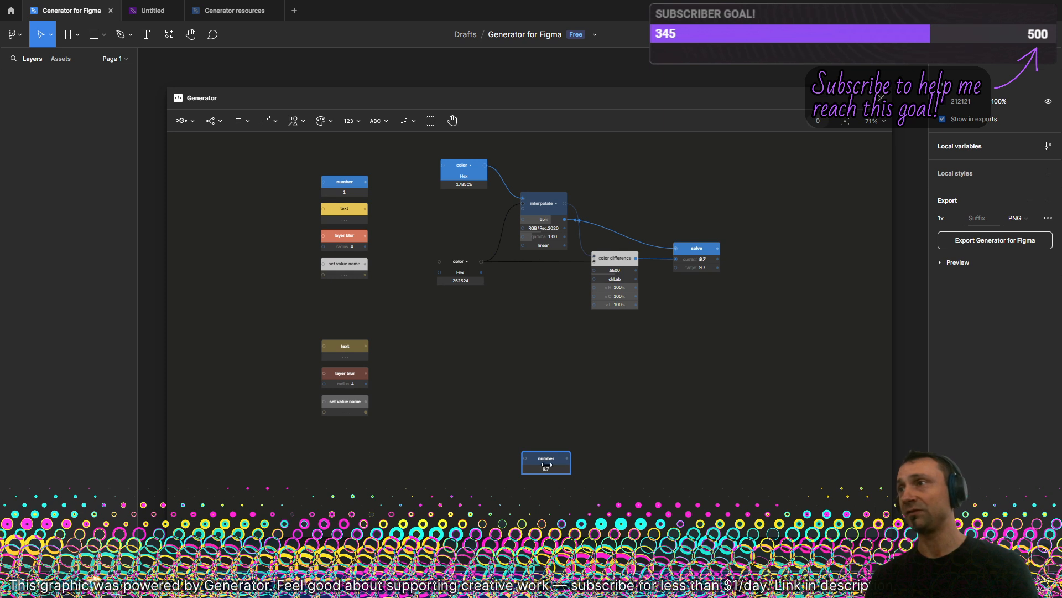
left_click_drag(546, 465, 344, 304)
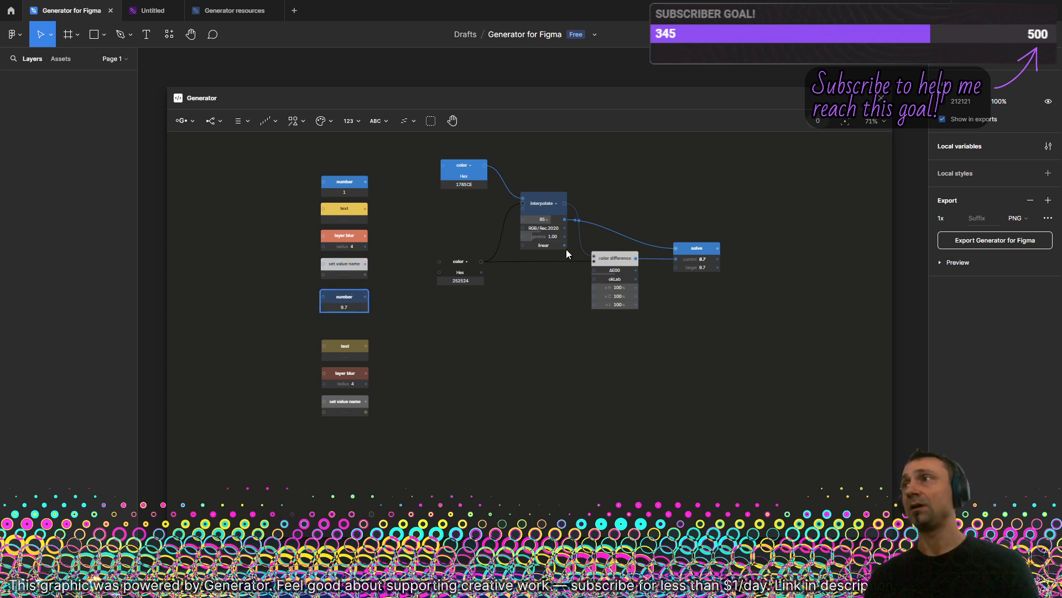
- Move the active and dimmed node columns farther from the solver nodes, and lower the dimmed number node to sit just above the dimmed text node
scroll(596, 274, "down", 3)
left_click_drag(596, 275, 706, 399)
left_click_drag(418, 267, 542, 497)
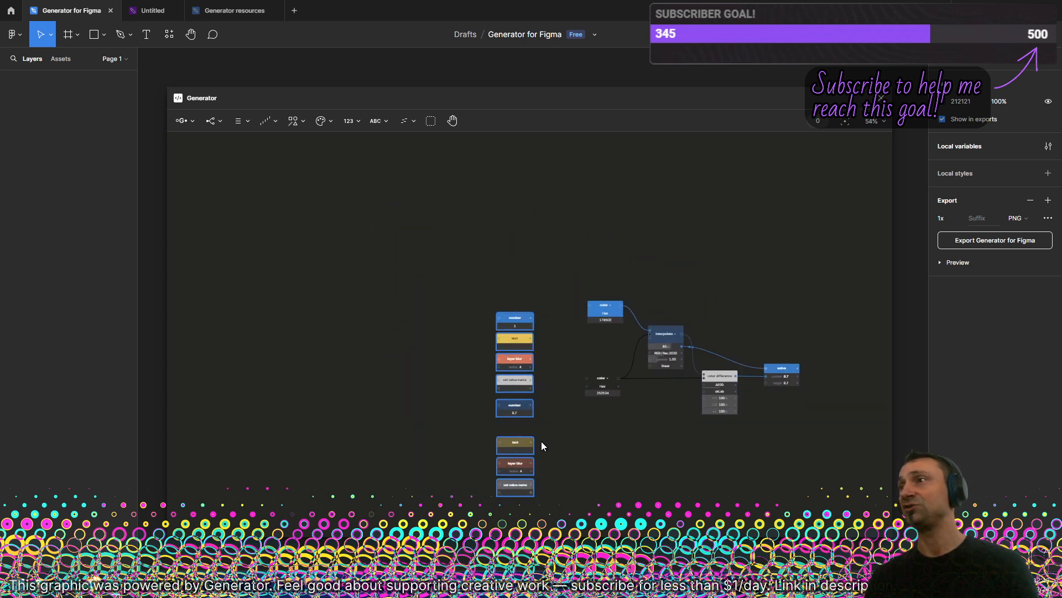
left_click_drag(526, 446, 382, 424)
left_click(367, 378)
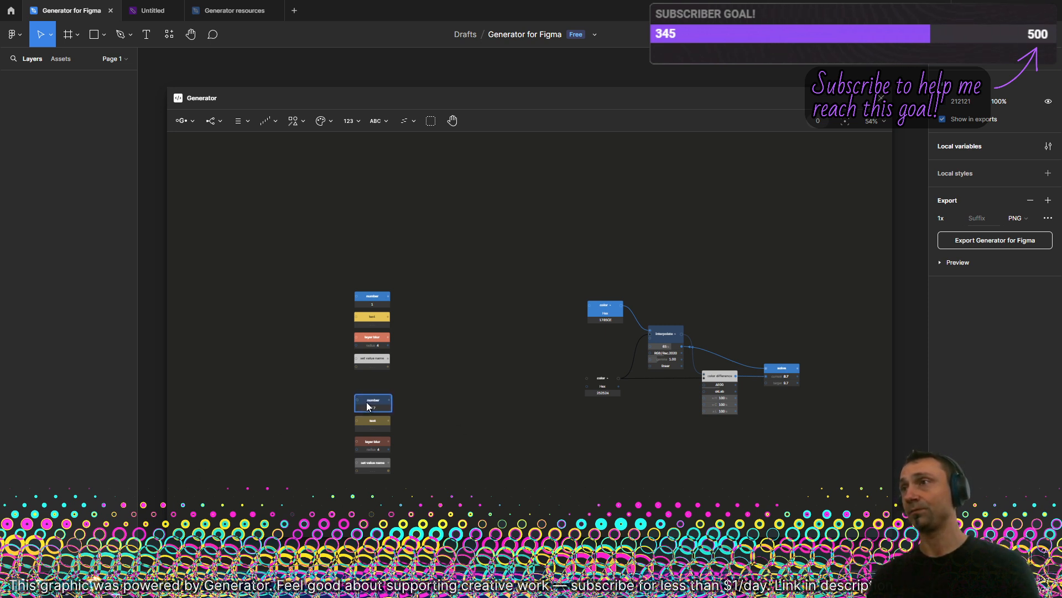
left_click_drag(432, 262, 355, 375)
scroll(380, 352, "up", 3)
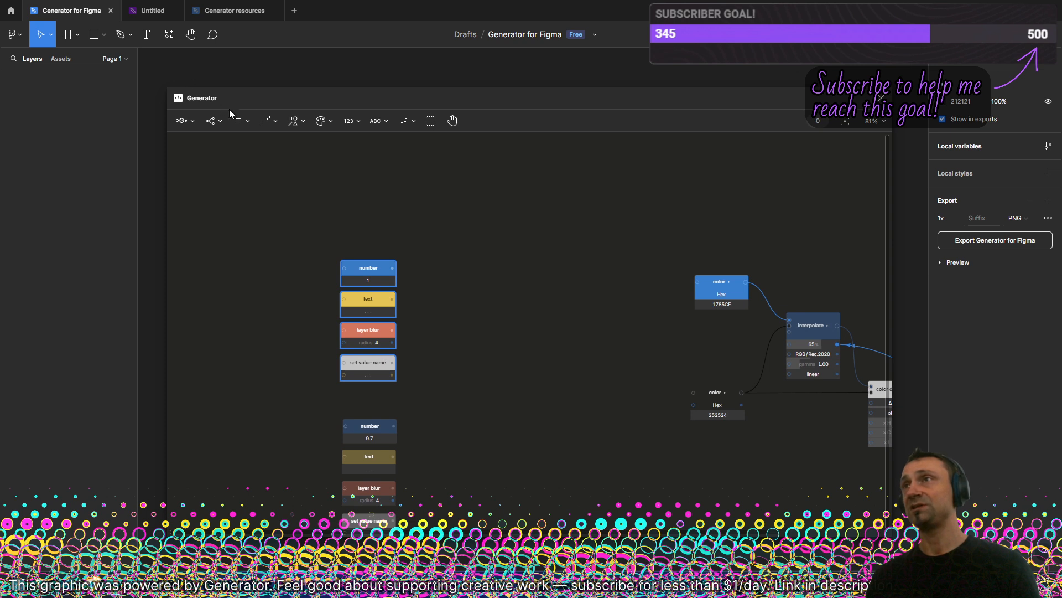
left_click(237, 121)
left_click(211, 120)
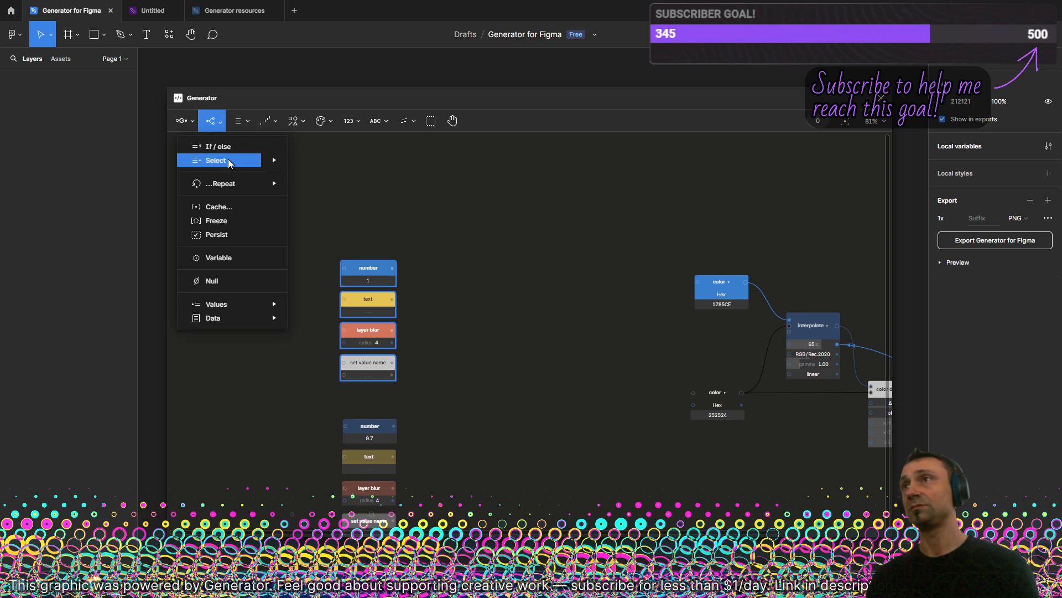
left_click(230, 162)
left_click_drag(464, 325, 673, 328)
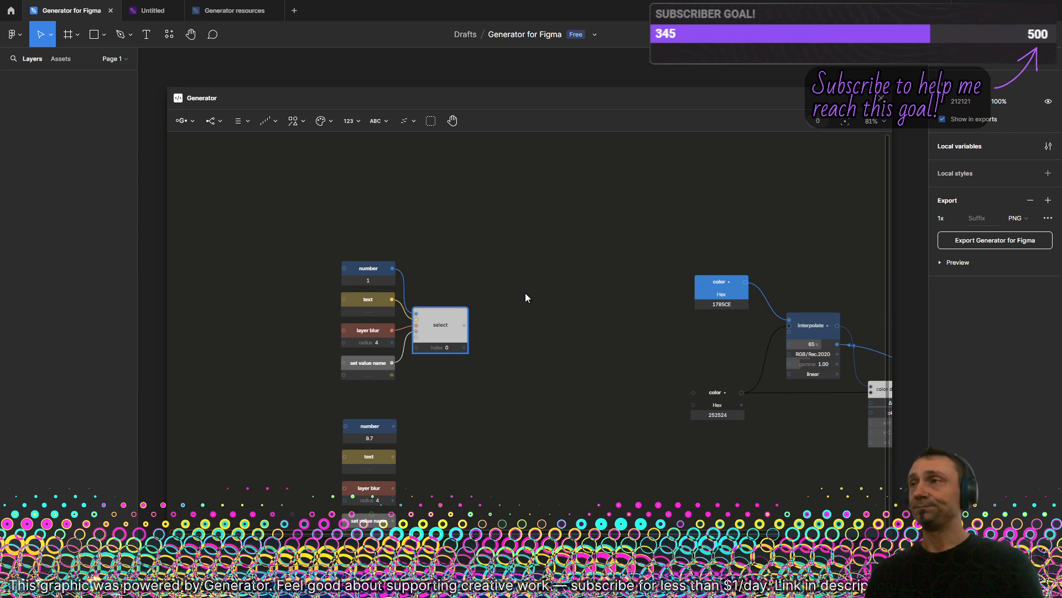
left_click_drag(451, 336, 501, 332)
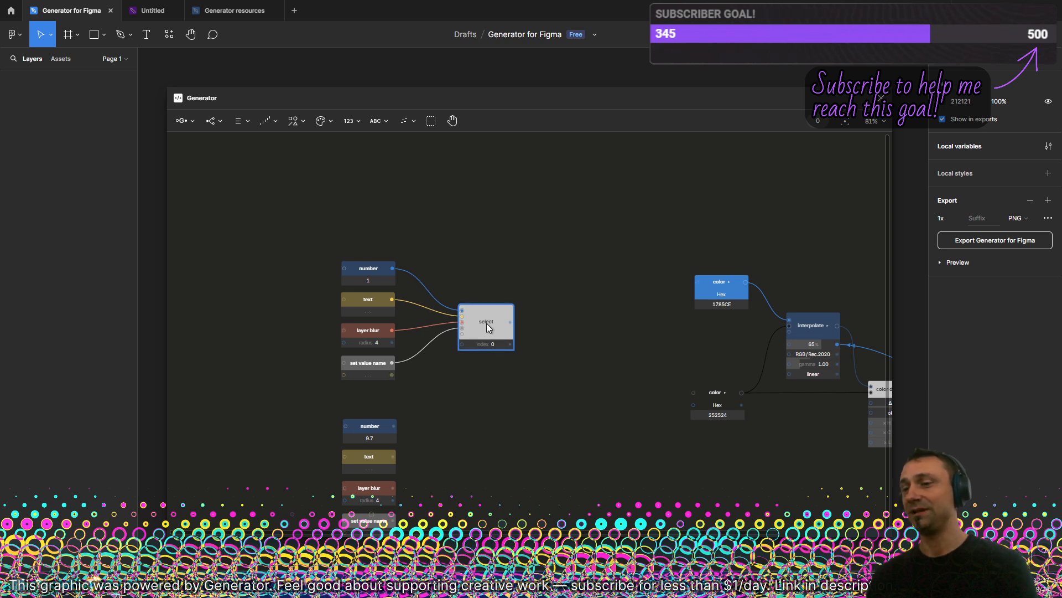
key("Delete")
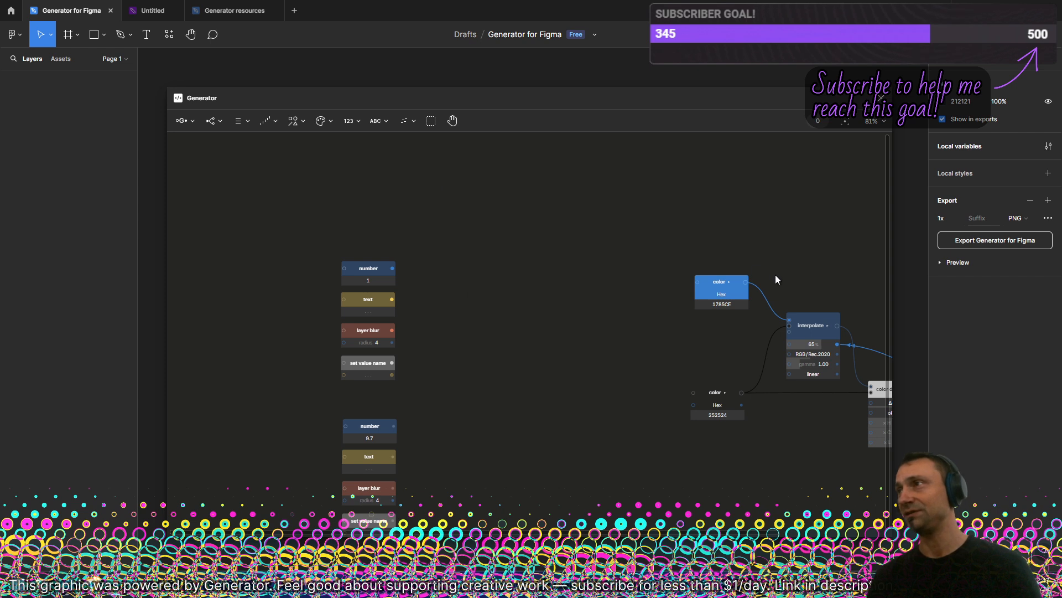
- Duplicate the 1785CE color node into a column of four copies beside the active number, text, layer blur and set value name nodes
left_click_drag(722, 284, 462, 403)
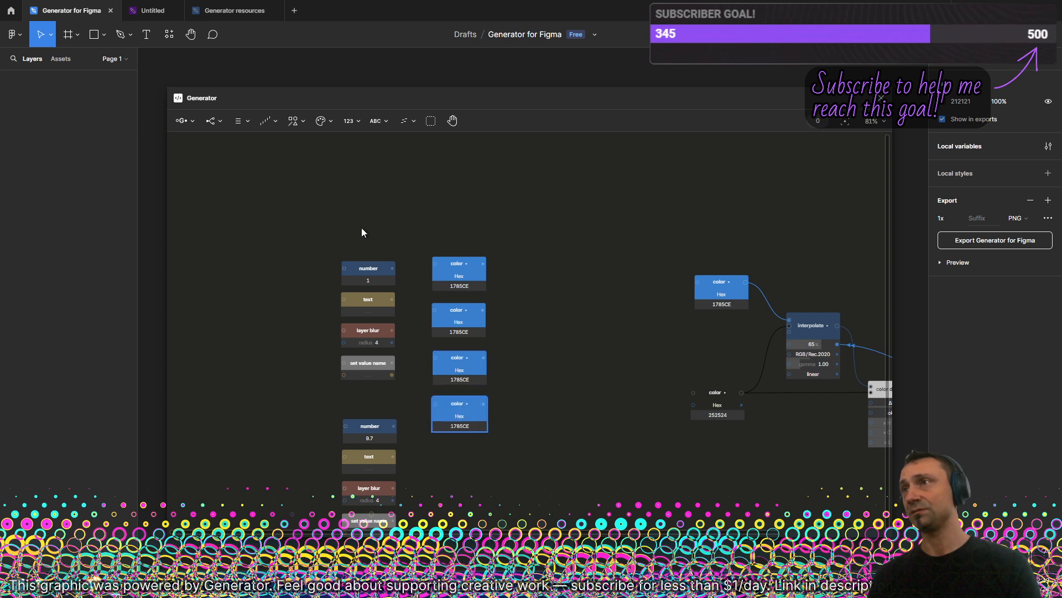
left_click_drag(360, 228, 392, 400)
left_click(436, 214)
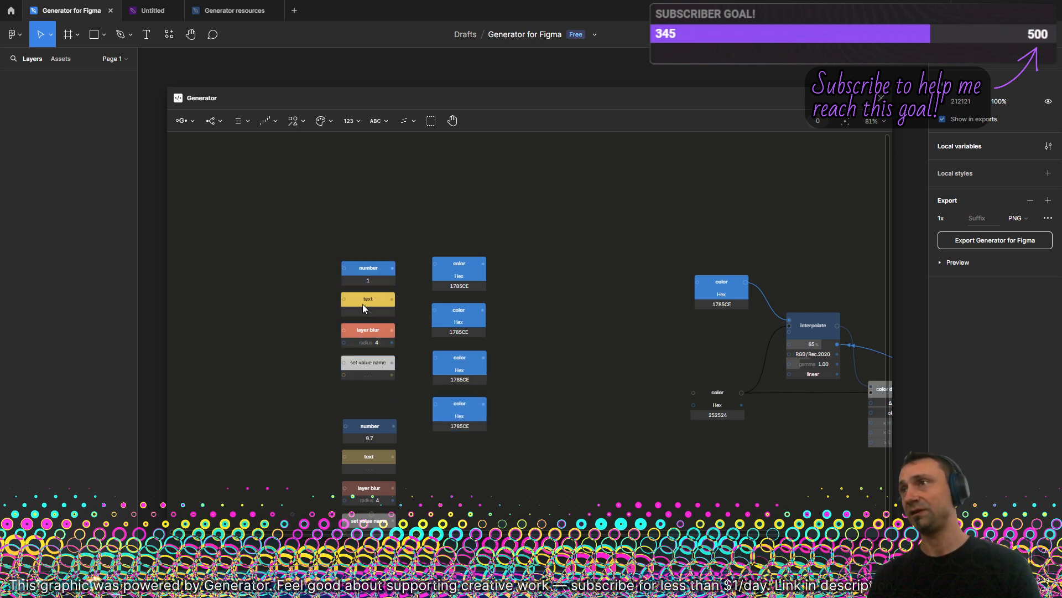
- Switch to VS Code, open colors.js and hide the search sidebar
key("alt+Tab")
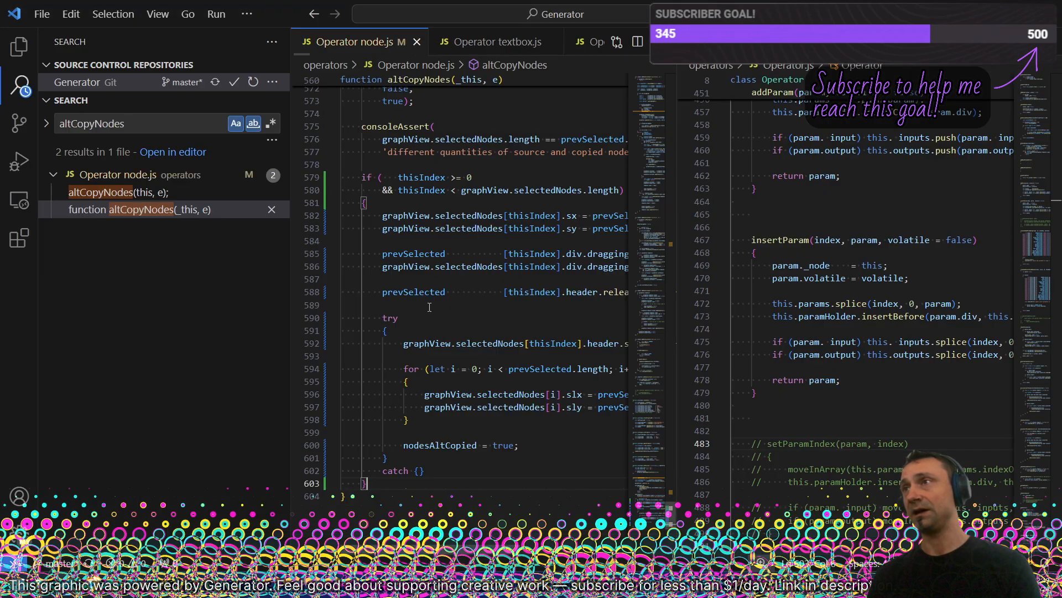
key("ctrl+p")
key("Down")
key("Return")
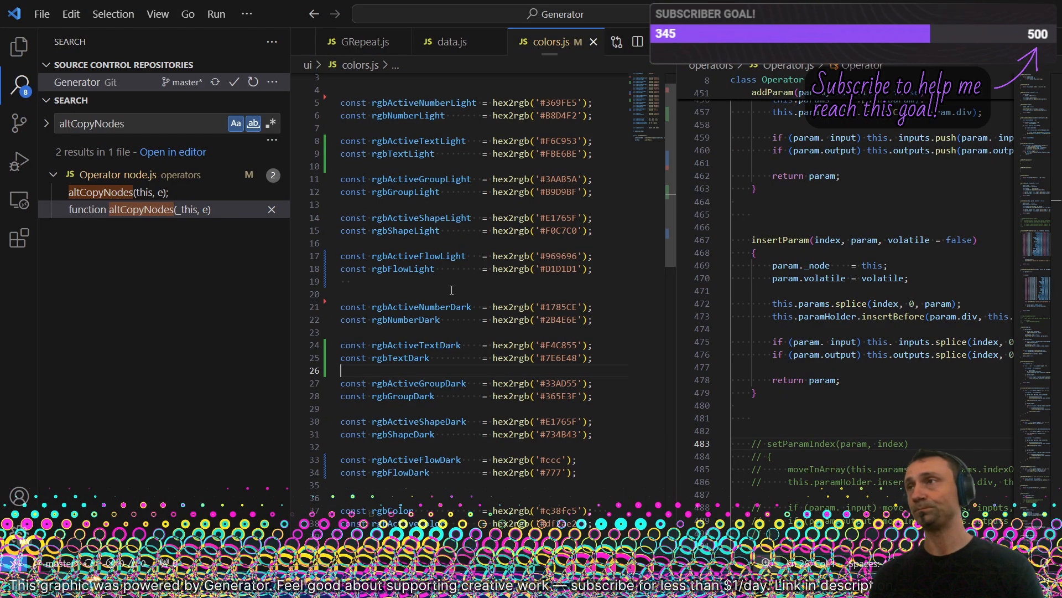
key("ctrl+b")
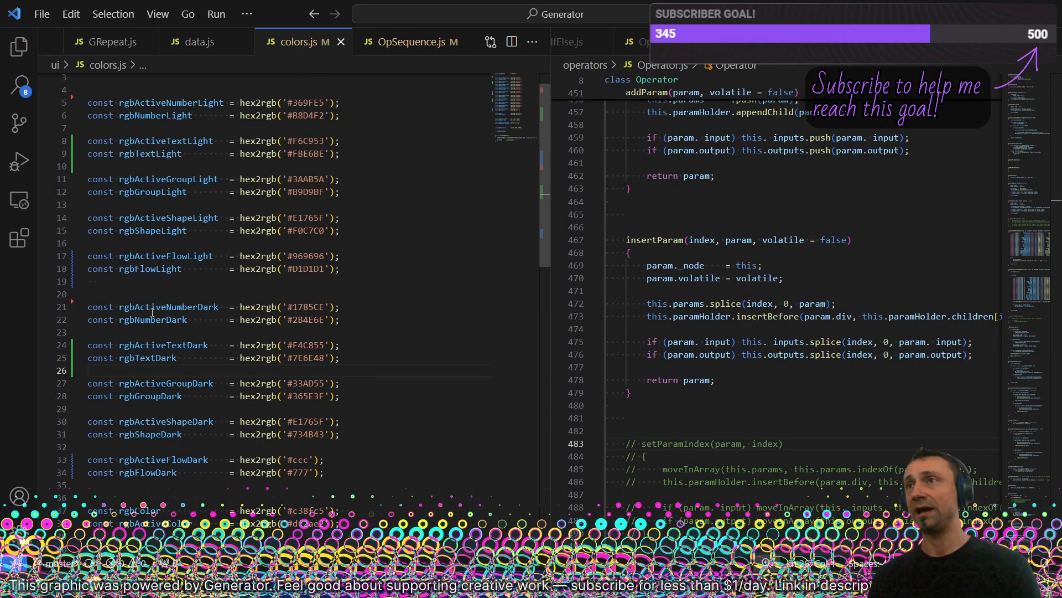
- Copy the rgbActiveTextDark hex value #F4C855 from colors.js into the second color node in Generator
double_click(317, 345)
key("ctrl+c")
key("alt+Tab")
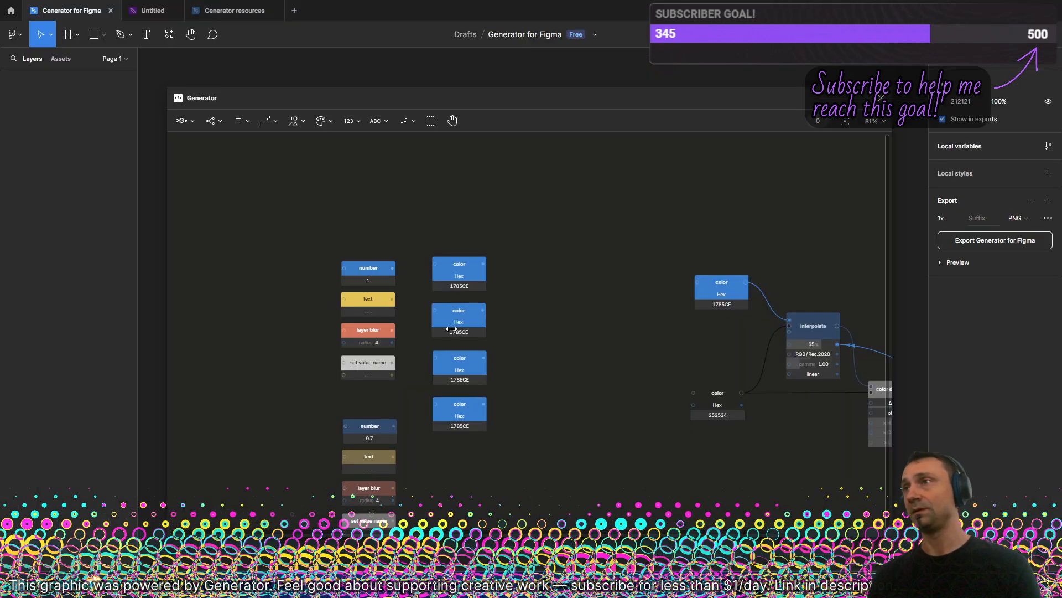
key("ctrl+v")
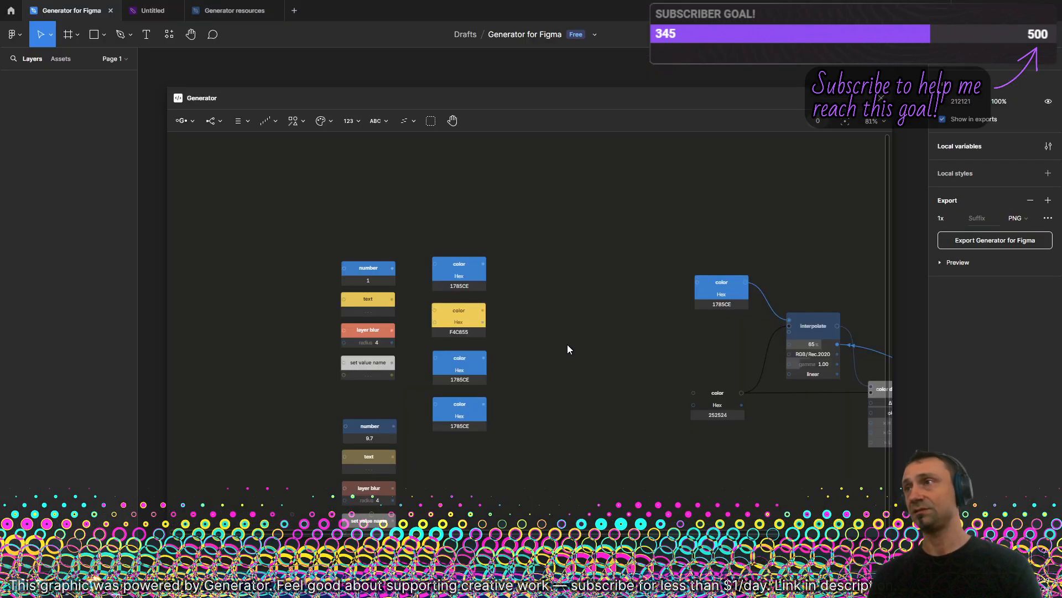
- Copy the rgbActiveShapeDark hex value #E1765F from colors.js into the third color node in Generator
key("alt+Tab")
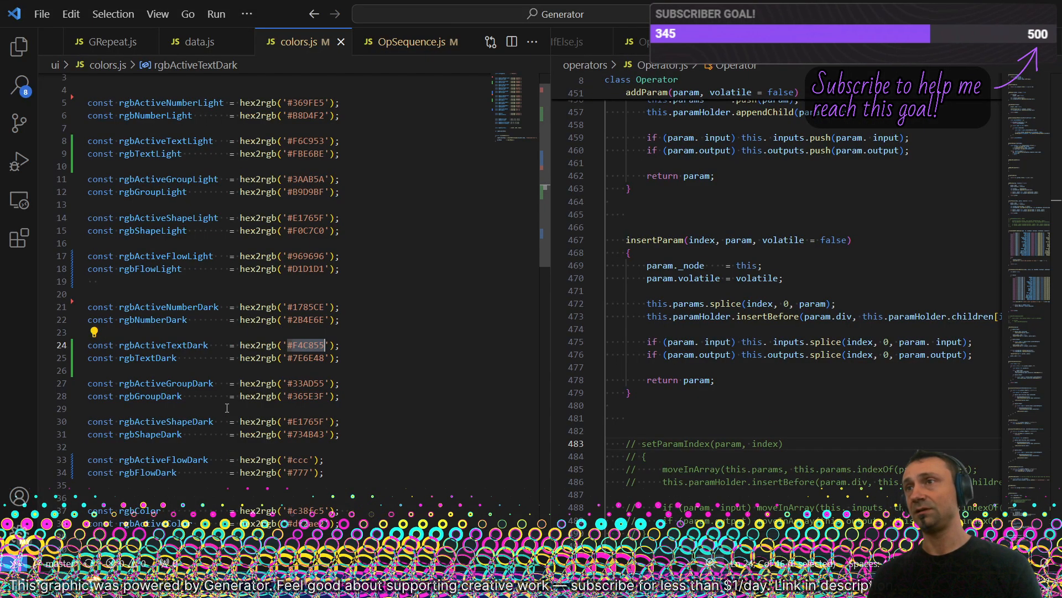
double_click(313, 422)
key("ctrl+c")
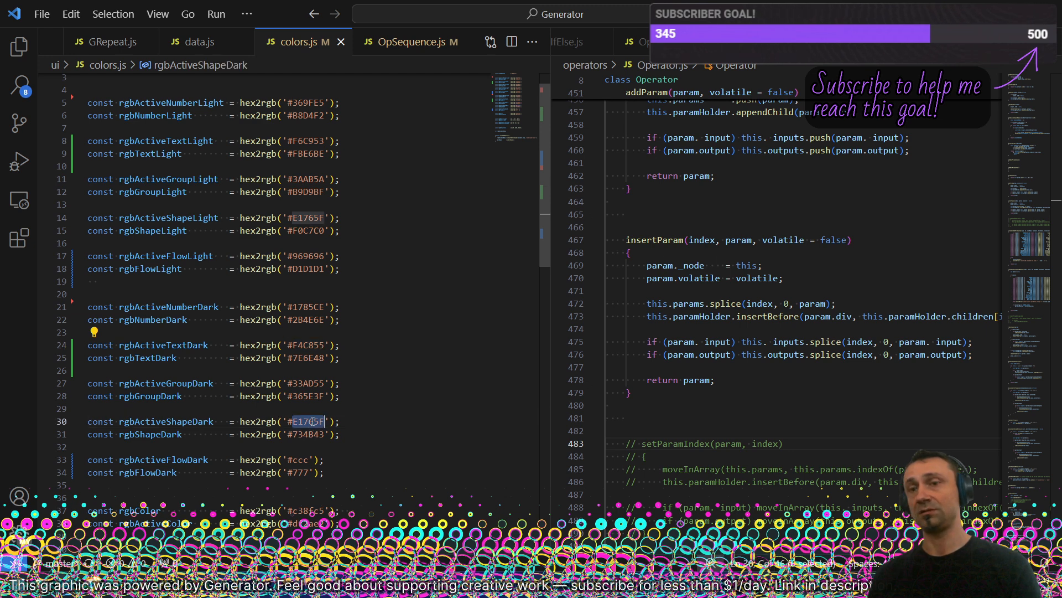
key("alt+Tab")
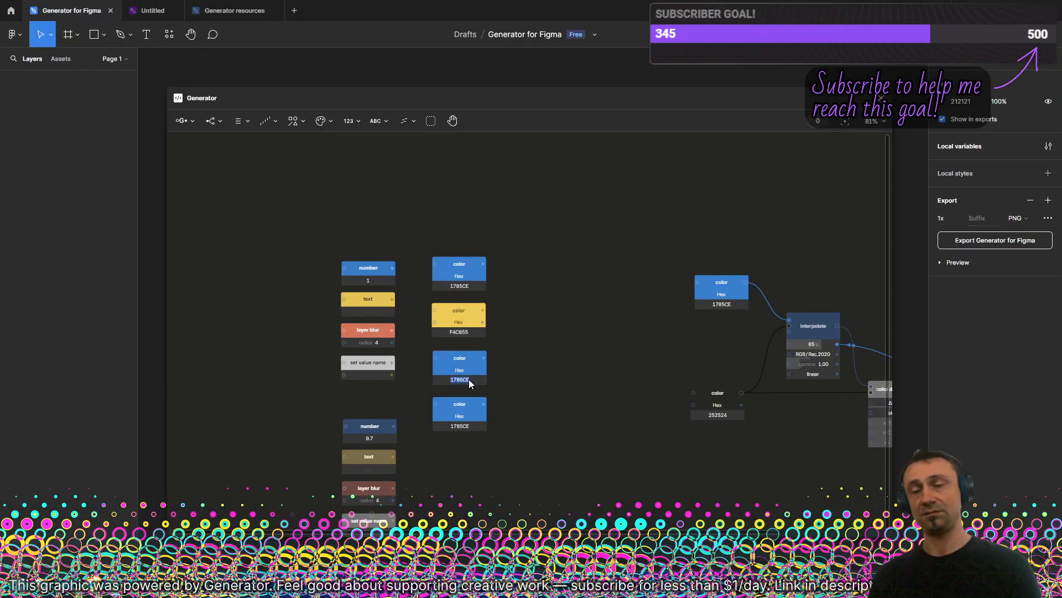
key("ctrl+v")
- Copy the rgbActiveFlowDark hex value #ccc from colors.js into the fourth color node in Generator
key("alt+Tab")
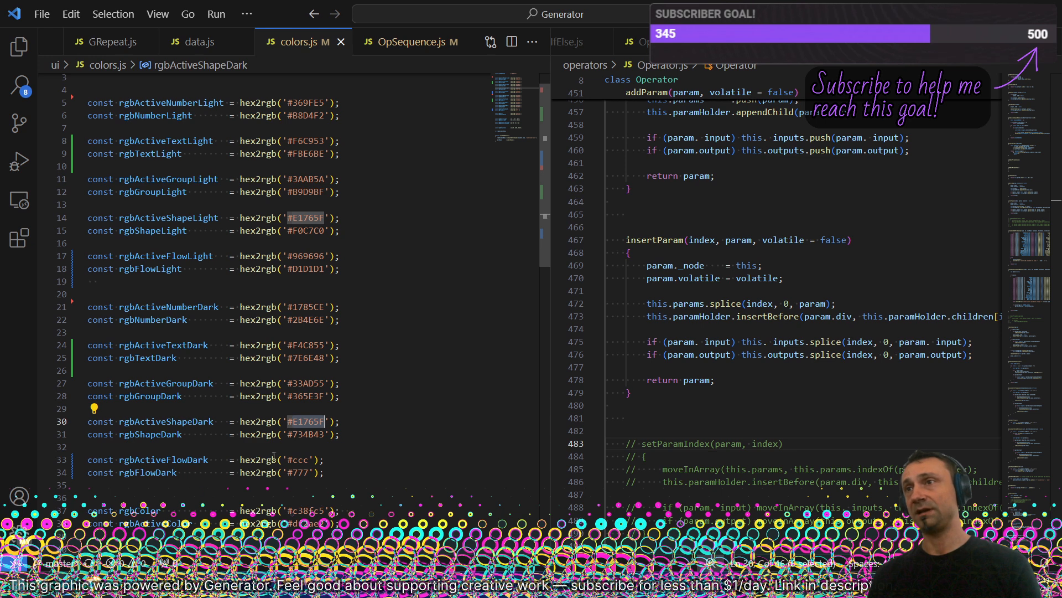
double_click(294, 459)
key("ctrl+c")
key("alt+Tab")
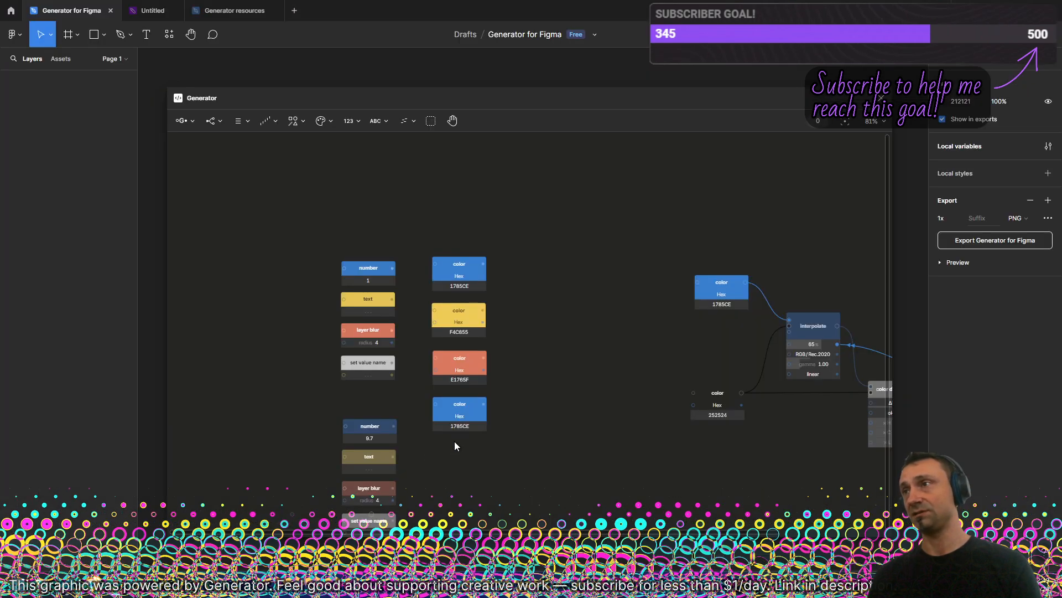
key("ctrl+v")
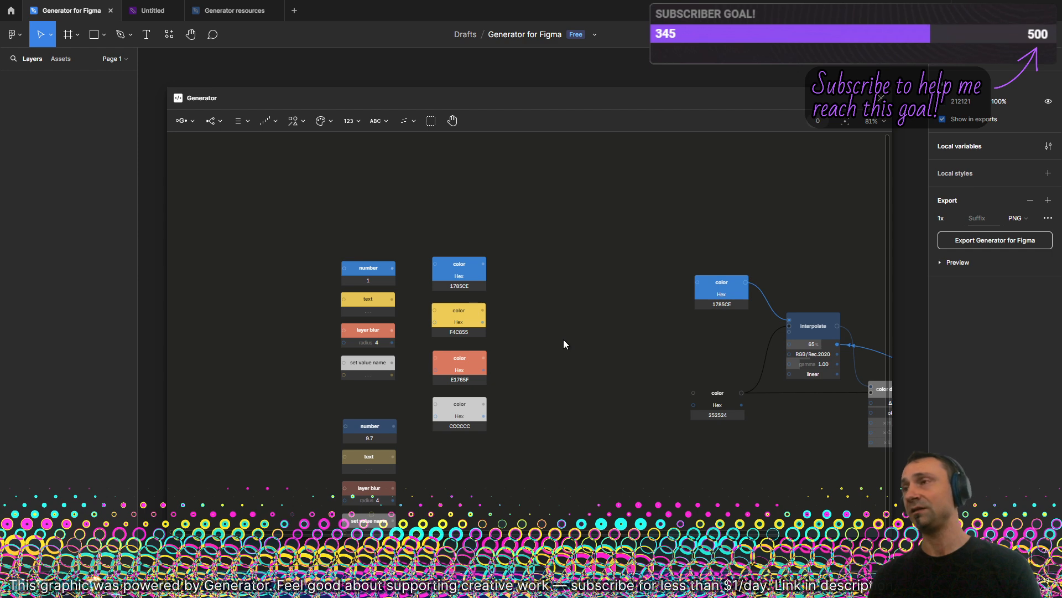
left_click_drag(563, 340, 239, 228)
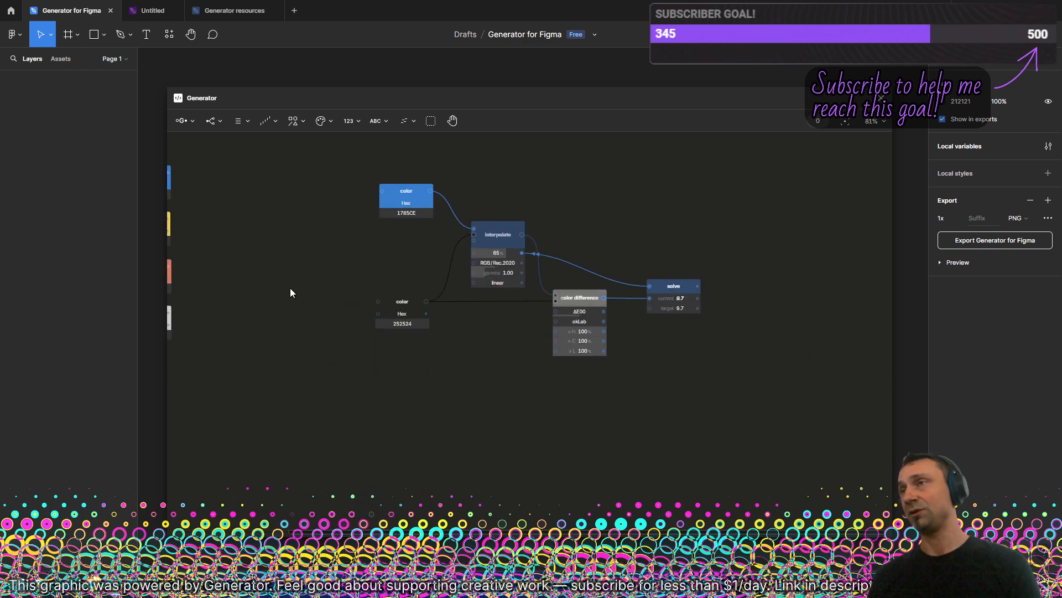
left_click_drag(291, 289, 505, 308)
left_click_drag(394, 167, 284, 391)
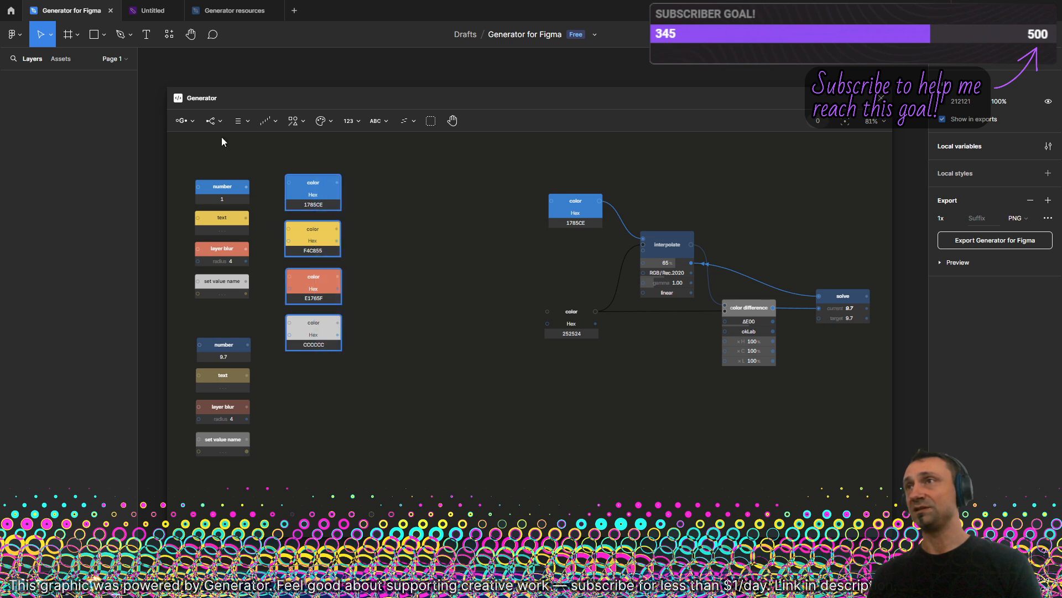
left_click(222, 122)
left_click(243, 162)
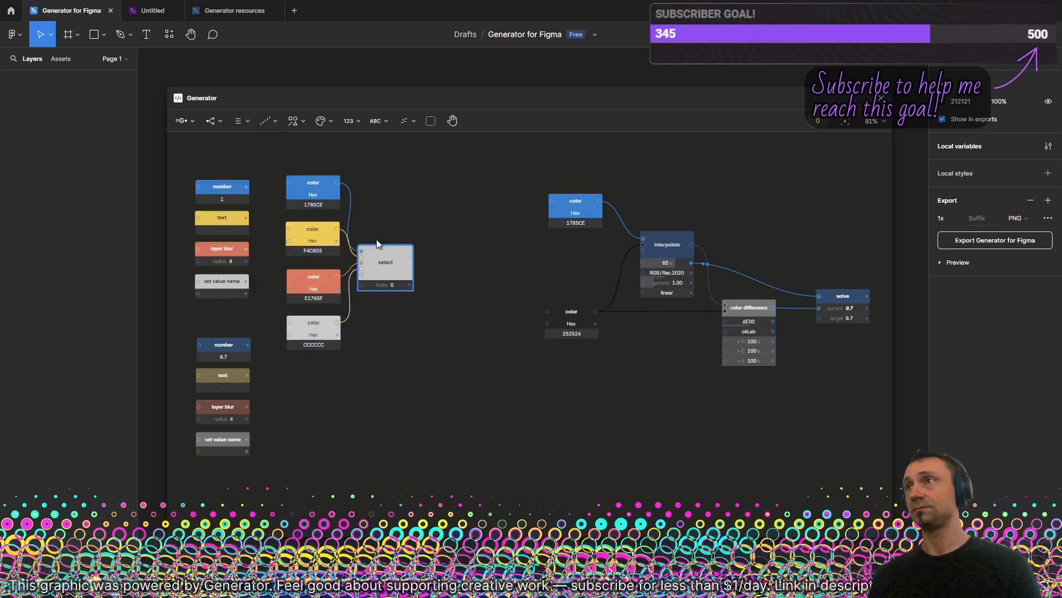
left_click_drag(391, 272, 552, 212)
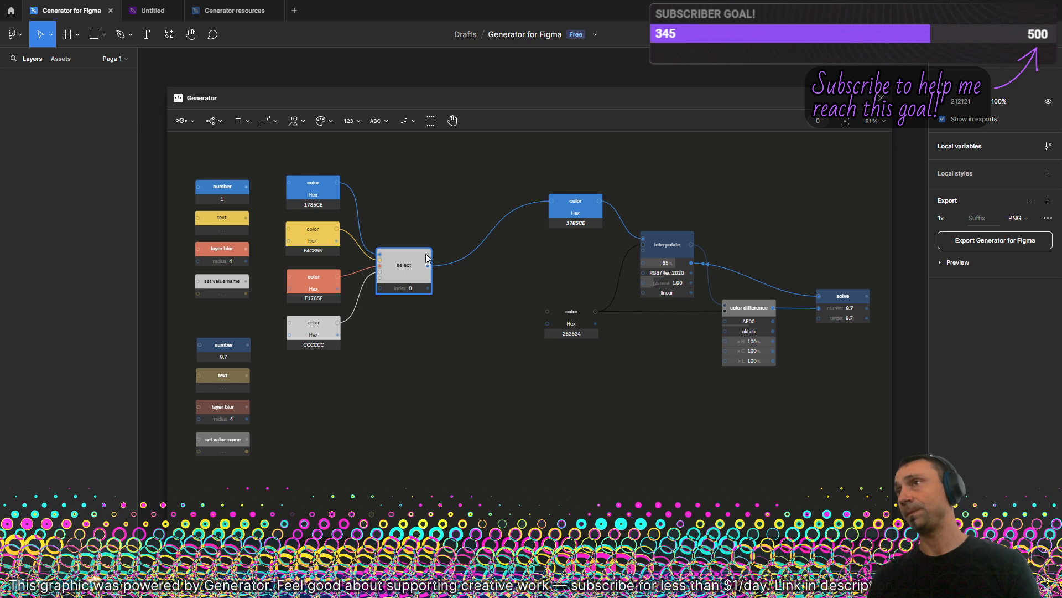
left_click_drag(411, 286, 417, 284)
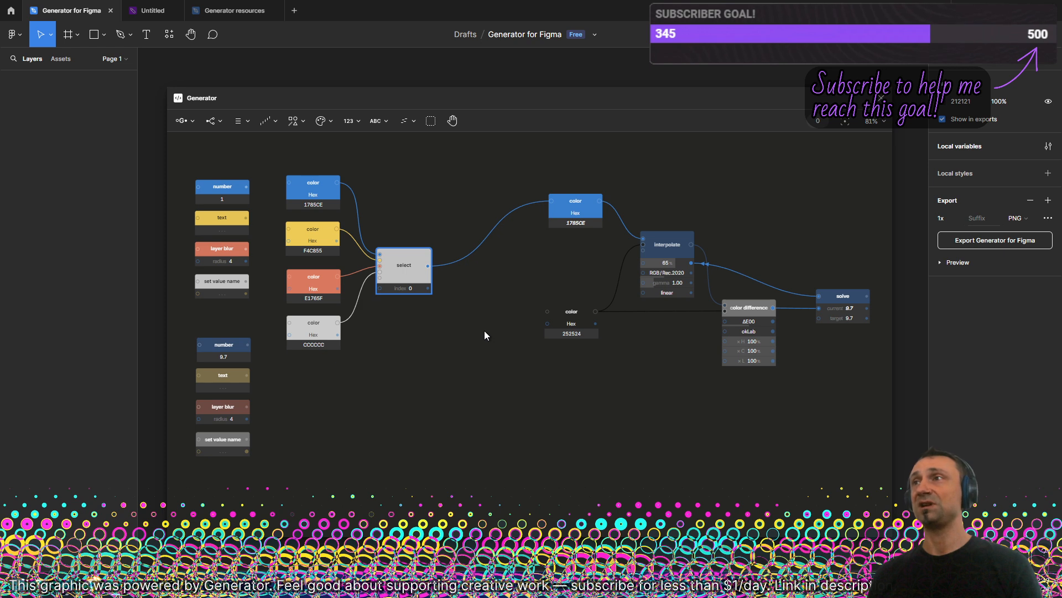
left_click_drag(485, 336, 402, 244)
key("Delete")
- Add an iterate node fed by the four color nodes 1785CE, F4C855, E1765F and CCCCCC
left_click_drag(383, 175, 301, 436)
left_click(266, 121)
left_click(282, 145)
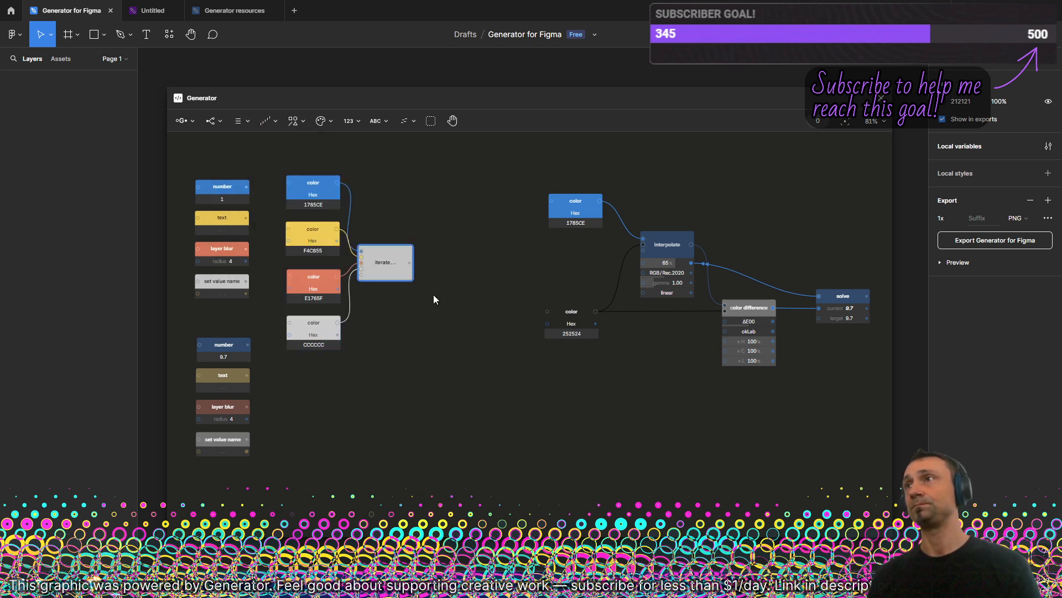
left_click_drag(387, 264, 396, 262)
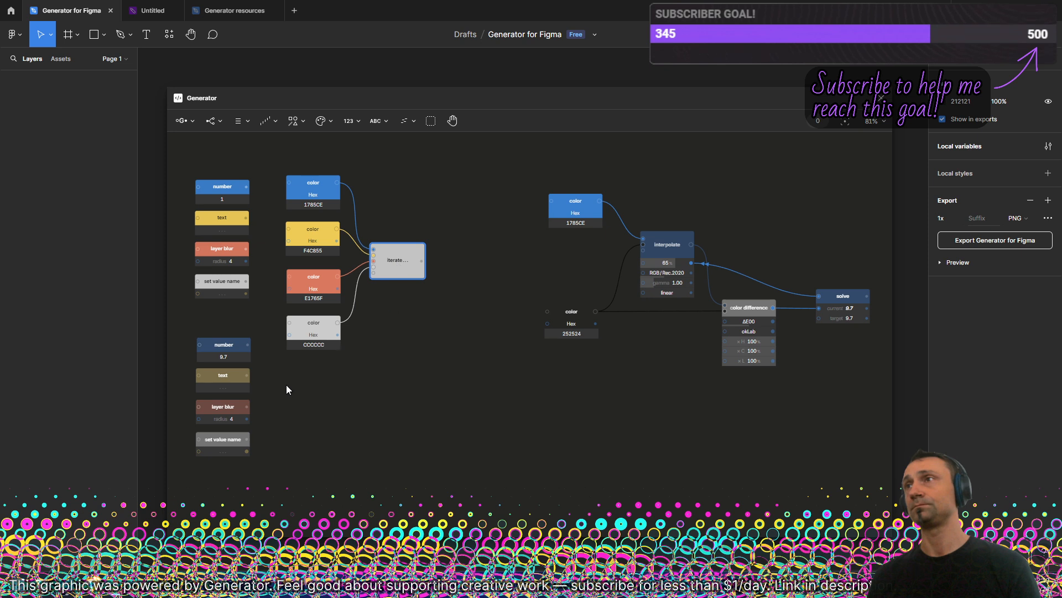
left_click_drag(286, 384, 391, 164)
left_click(469, 275)
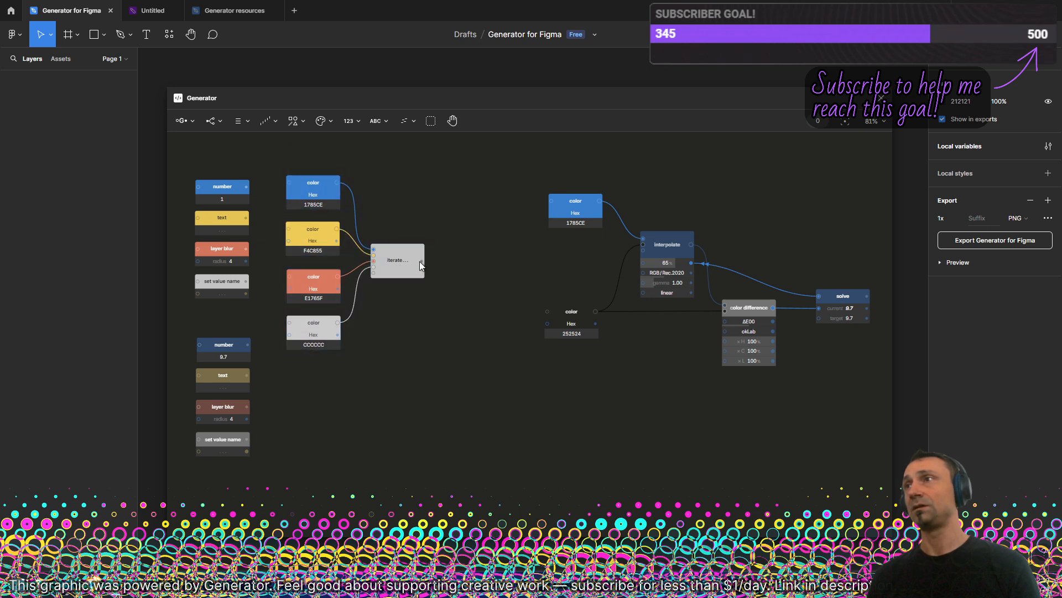
- Connect the iterate node to the color node feeding interpolate, and move the iterate node and its four colors below that network
left_click_drag(421, 260, 553, 205)
left_click_drag(473, 161, 317, 372)
left_click_drag(395, 261, 391, 409)
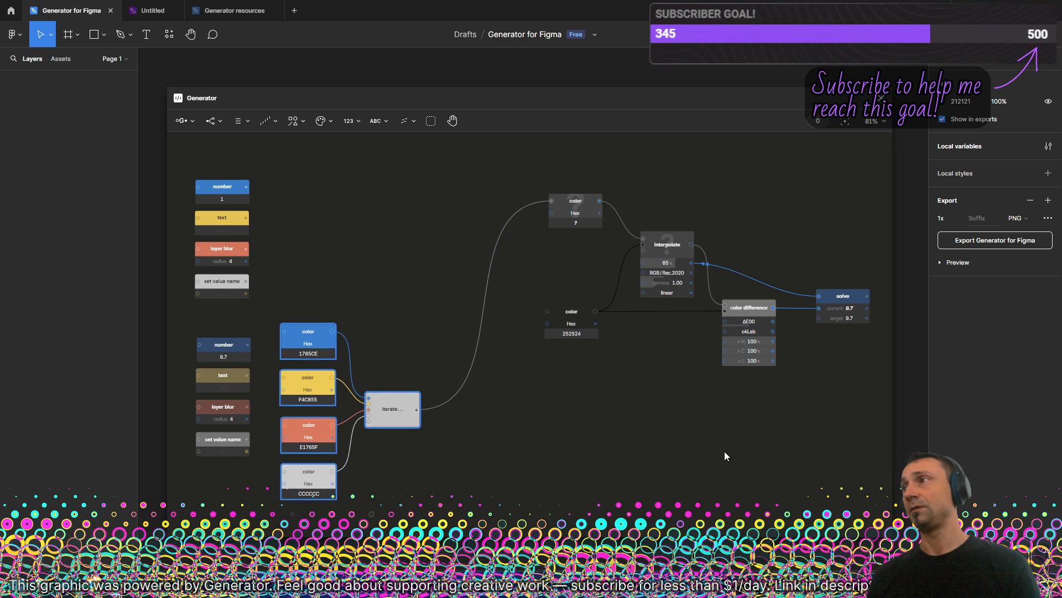
left_click_drag(724, 436, 647, 413)
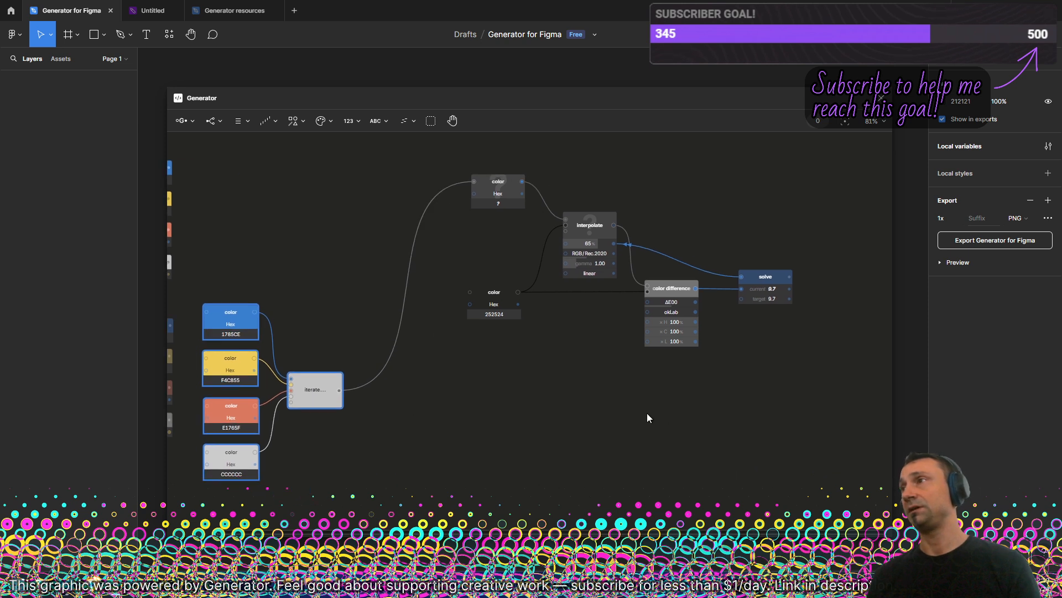
- Add a repeat node fed by the interpolate output, link its loop input to the iterate node, and place it below the solve node
left_click(203, 122)
left_click(219, 183)
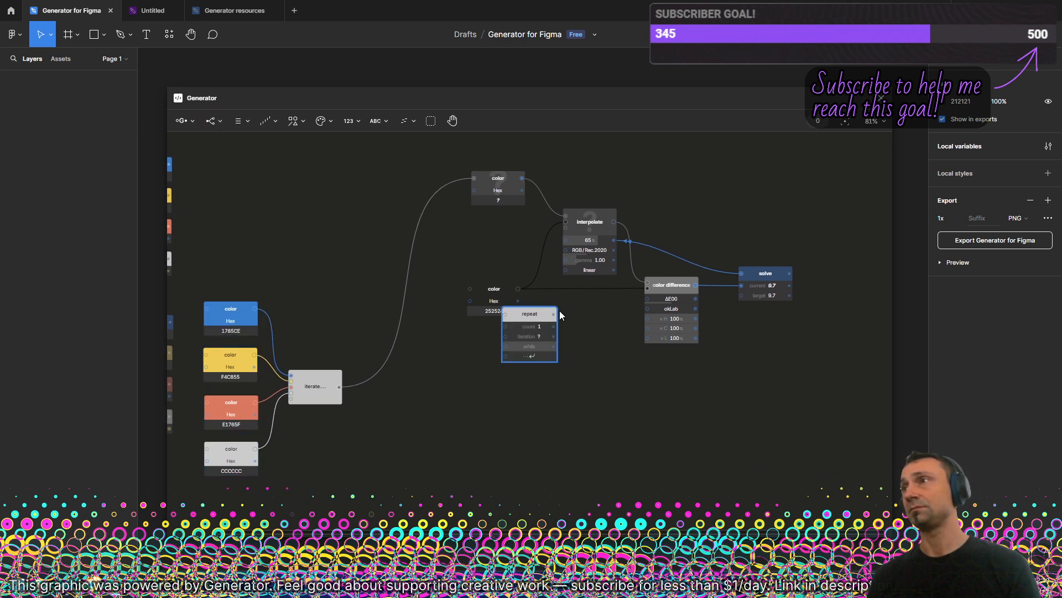
mouse_move(559, 314)
left_mouse_down()
mouse_move(696, 271)
mouse_move(722, 210)
left_mouse_up()
mouse_move(612, 223)
left_mouse_down()
mouse_move(700, 210)
mouse_move(711, 220)
mouse_move(706, 279)
mouse_move(751, 365)
mouse_move(751, 410)
left_mouse_up()
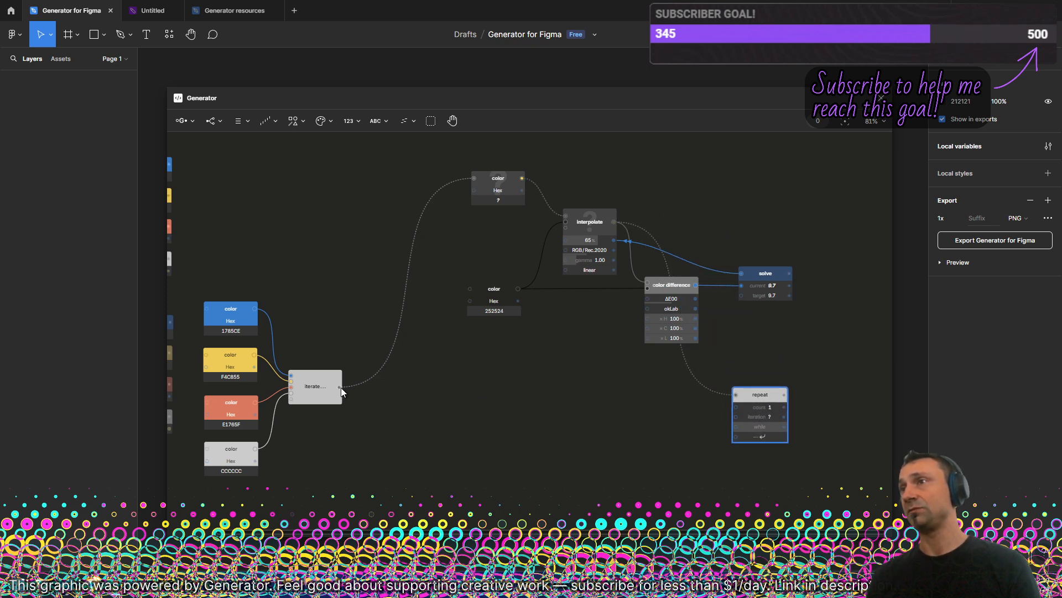
left_click_drag(340, 387, 739, 437)
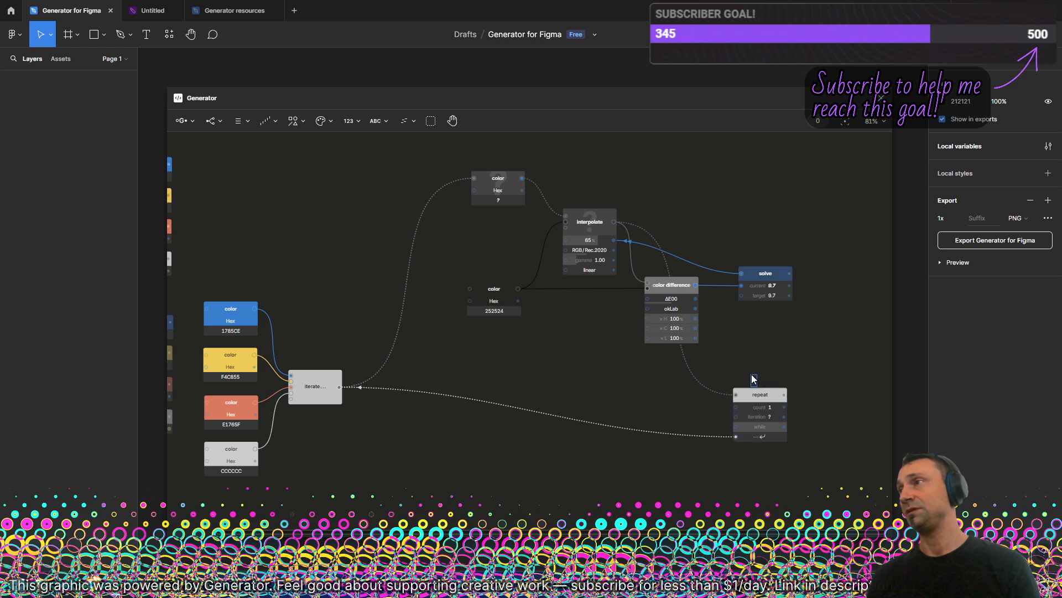
left_click_drag(776, 397, 775, 352)
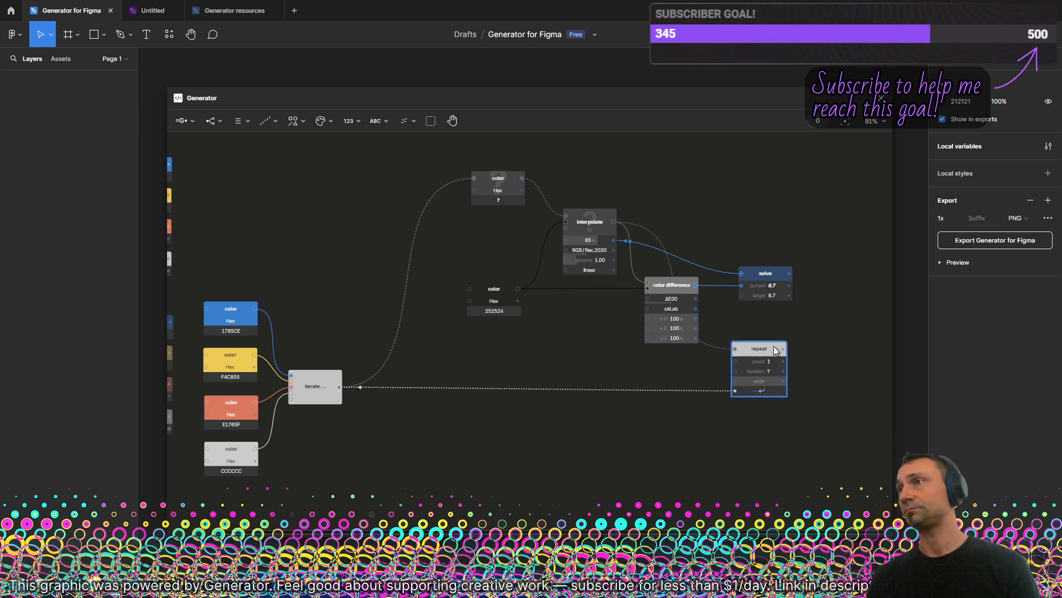
- Add an items node fed by the repeat node's output
left_click(224, 121)
left_click(242, 121)
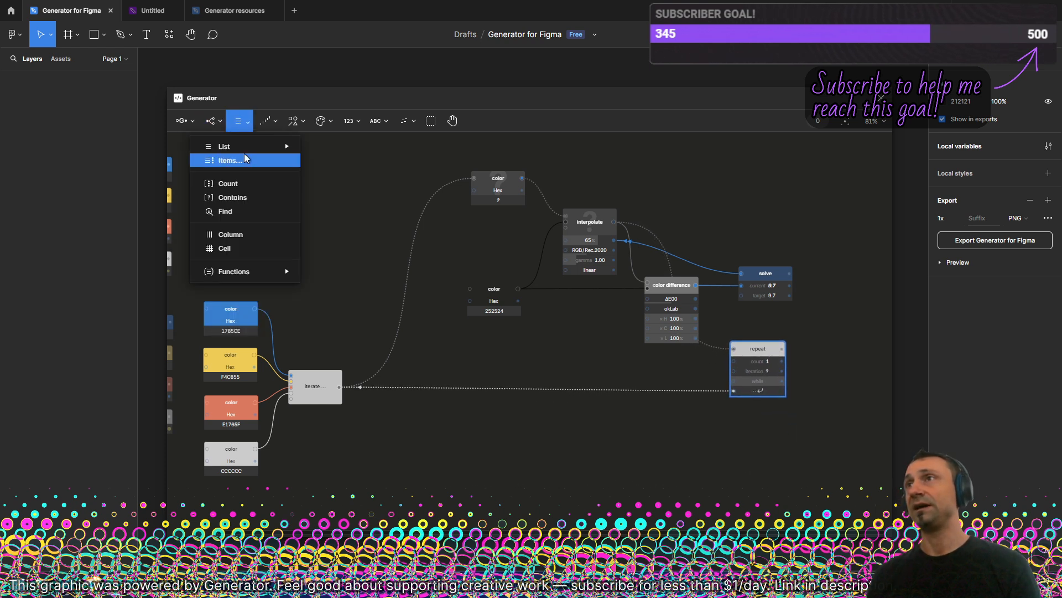
left_click(242, 151)
left_click(241, 121)
left_click(250, 160)
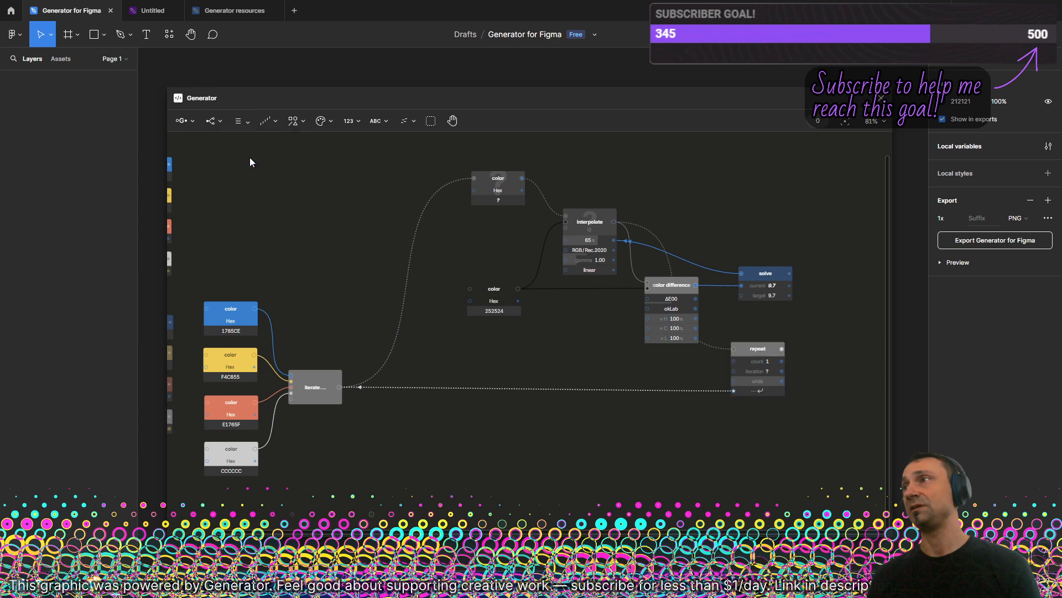
scroll(834, 357, "up", 3)
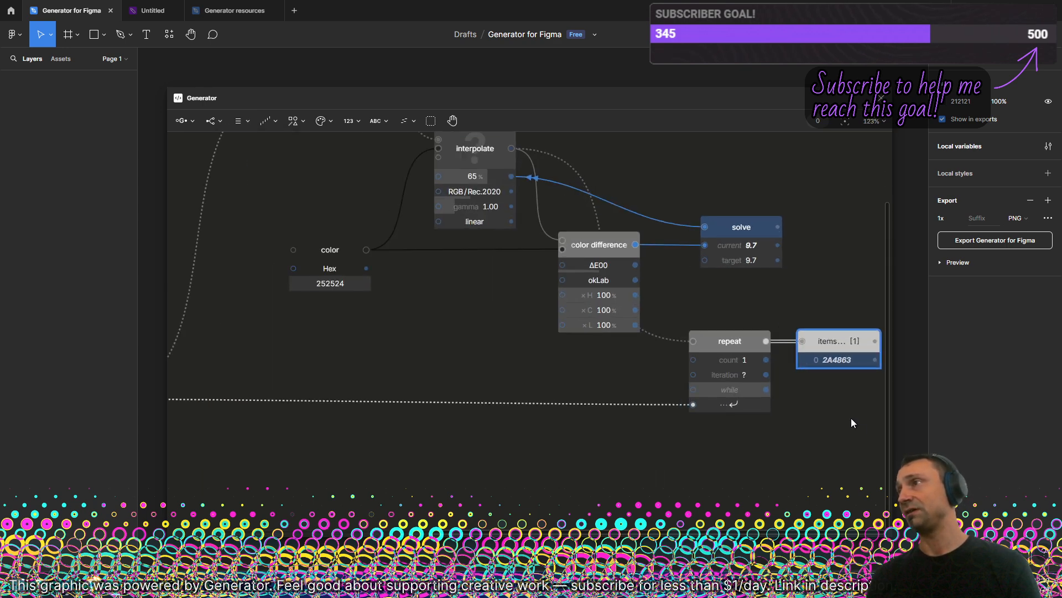
- Set the repeat node's count to 4 and move the items node slightly farther from the repeat node
left_click_drag(852, 426, 734, 427)
scroll(686, 388, "up", 3)
left_click_drag(586, 345, 619, 352)
scroll(611, 368, "down", 5)
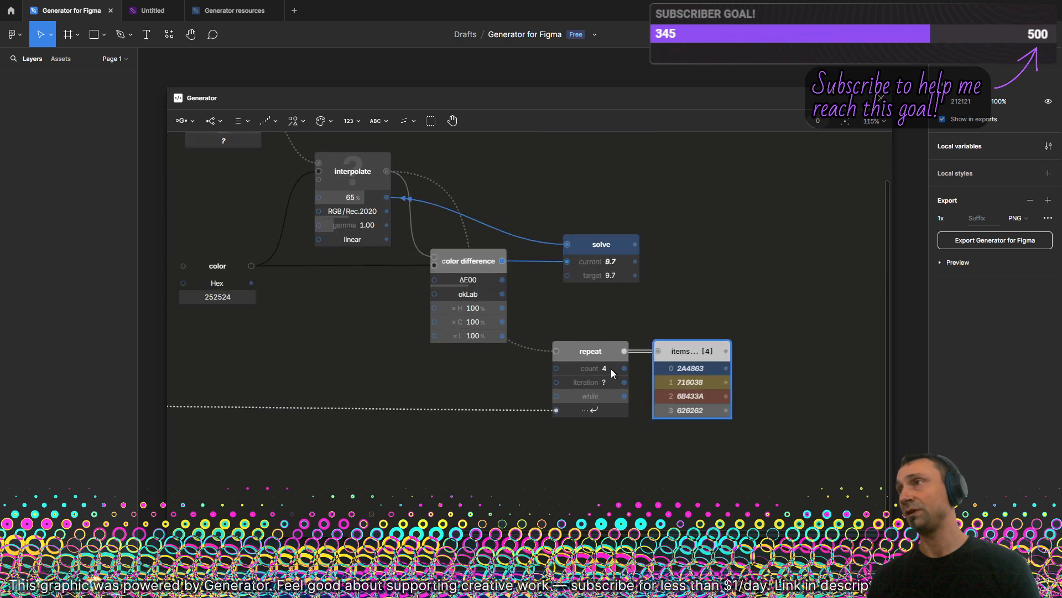
scroll(621, 393, "left", 3)
scroll(577, 353, "down", 1)
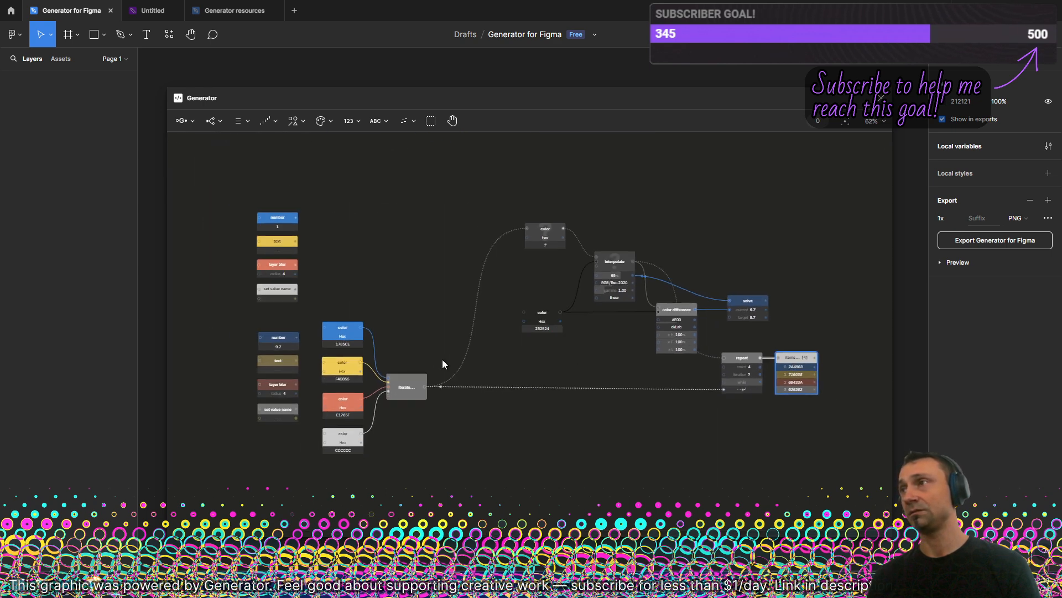
left_click_drag(790, 357, 801, 356)
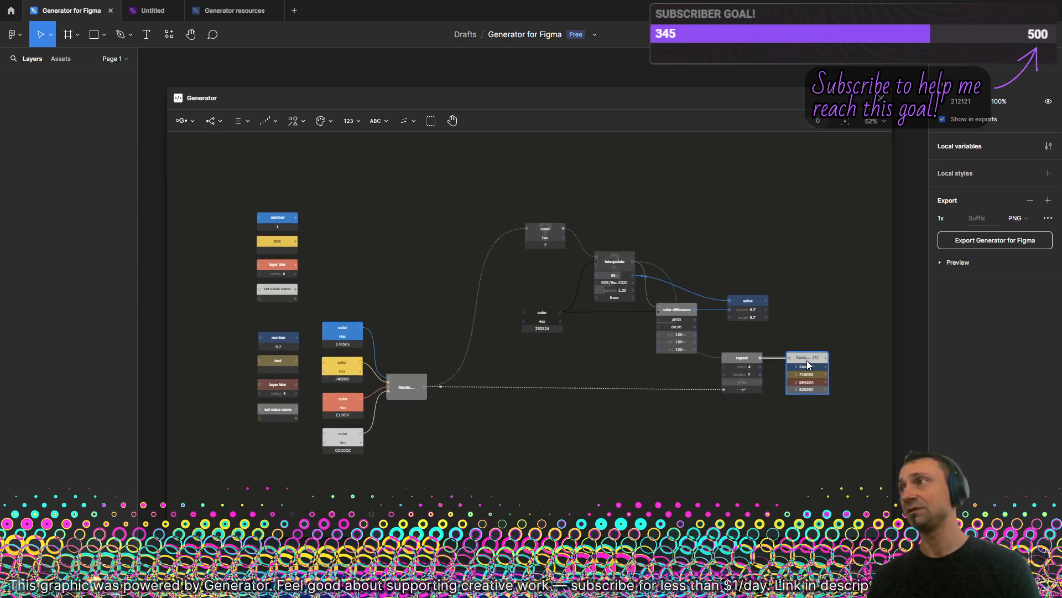
left_click(809, 319)
- Examine the four dimmed colors in the items node and the solve network that produces them
scroll(782, 322, "up", 4)
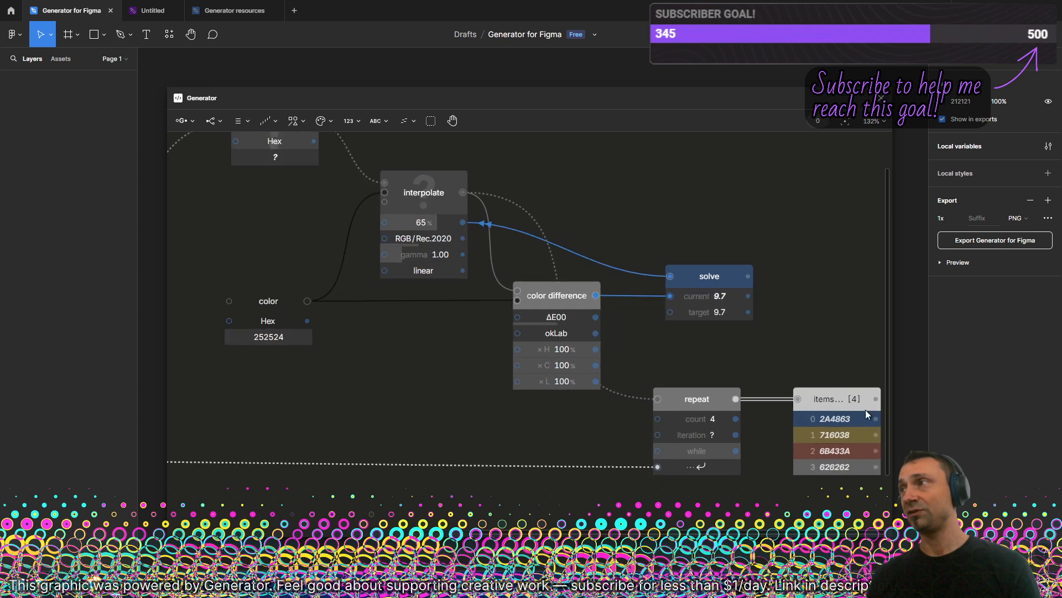
left_click_drag(842, 449, 833, 448)
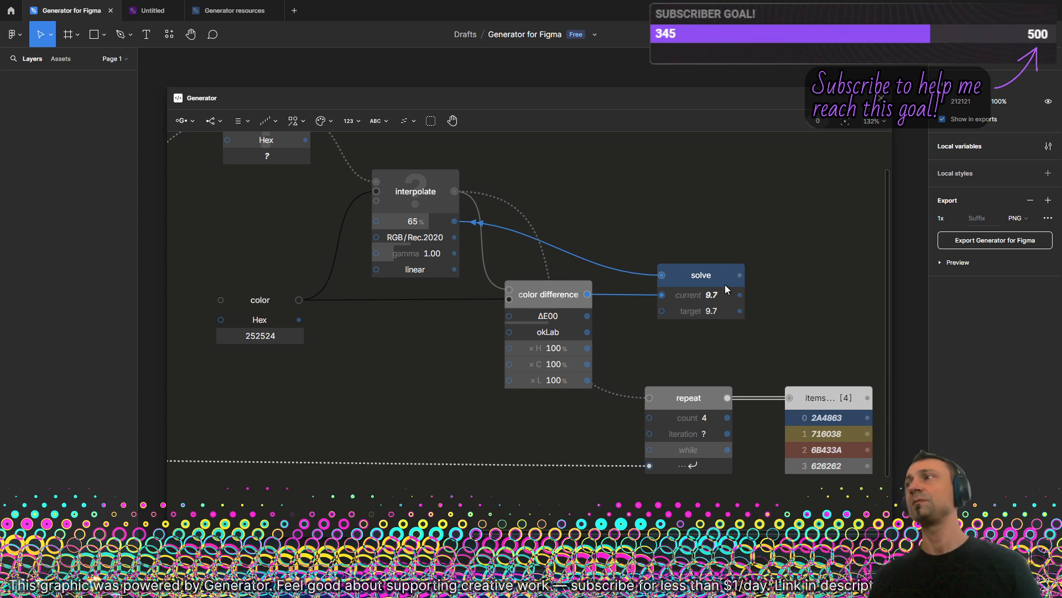
scroll(703, 298, "right", 3)
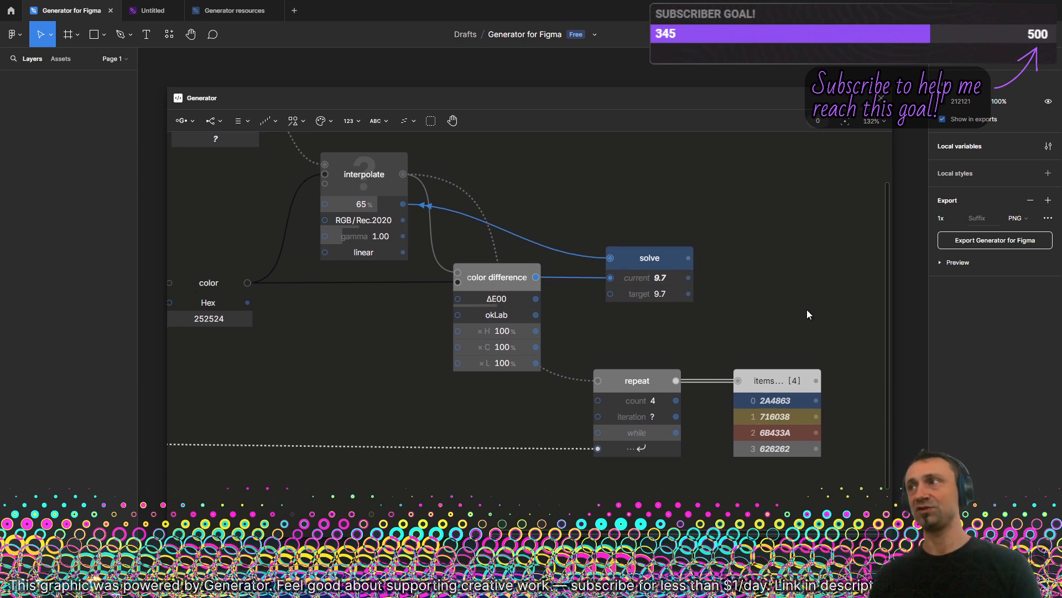
scroll(807, 310, "right", 3)
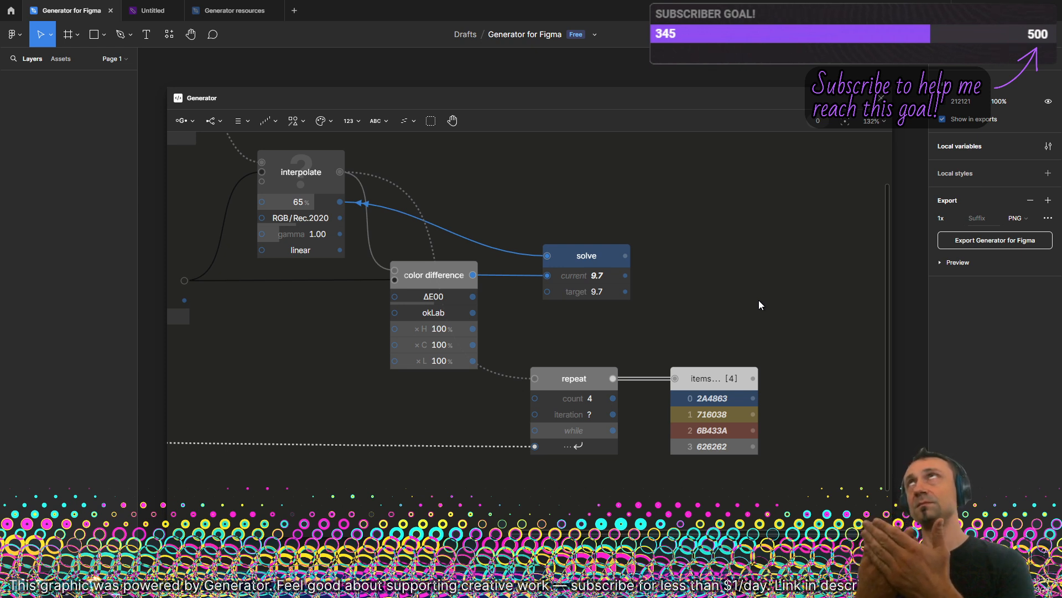
scroll(777, 274, "down", 2)
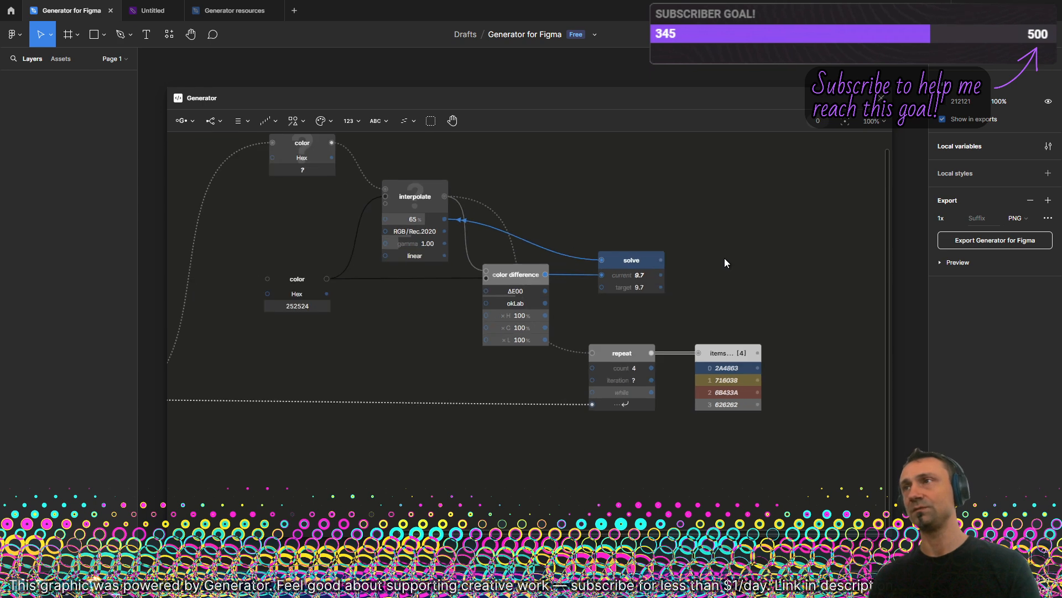
left_click_drag(694, 252, 785, 247)
scroll(368, 336, "down", 4)
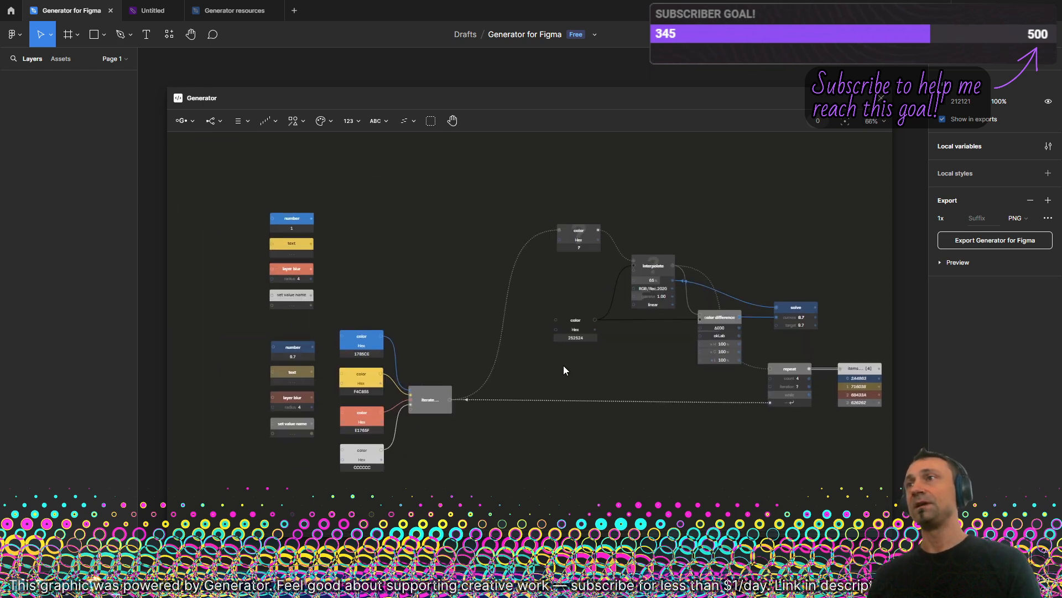
- Duplicate the four color nodes 1785CE, F4C855, E1765F and CCCCCC and place the copies beyond the items node
left_click_drag(485, 288, 488, 287)
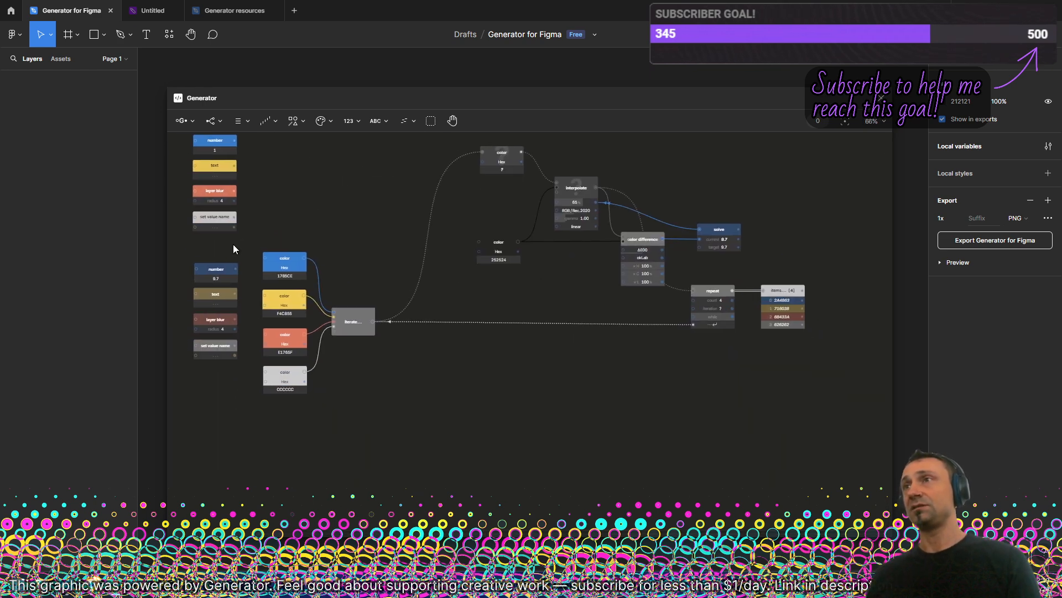
left_click_drag(285, 217, 275, 411)
left_click_drag(290, 258, 835, 250, "alt")
scroll(616, 185, "up", 5)
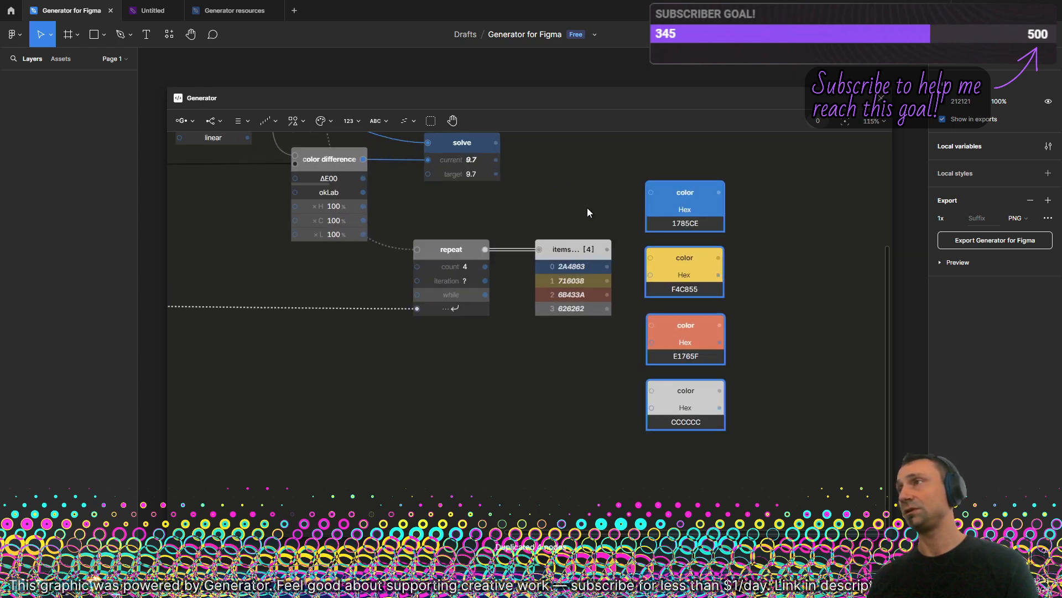
- Connect items outputs 0 to 3, in order, to the four duplicated color nodes
scroll(588, 212, "up", 4)
left_click_drag(627, 304, 687, 191)
left_click_drag(622, 322, 686, 287)
left_click_drag(620, 344, 718, 403)
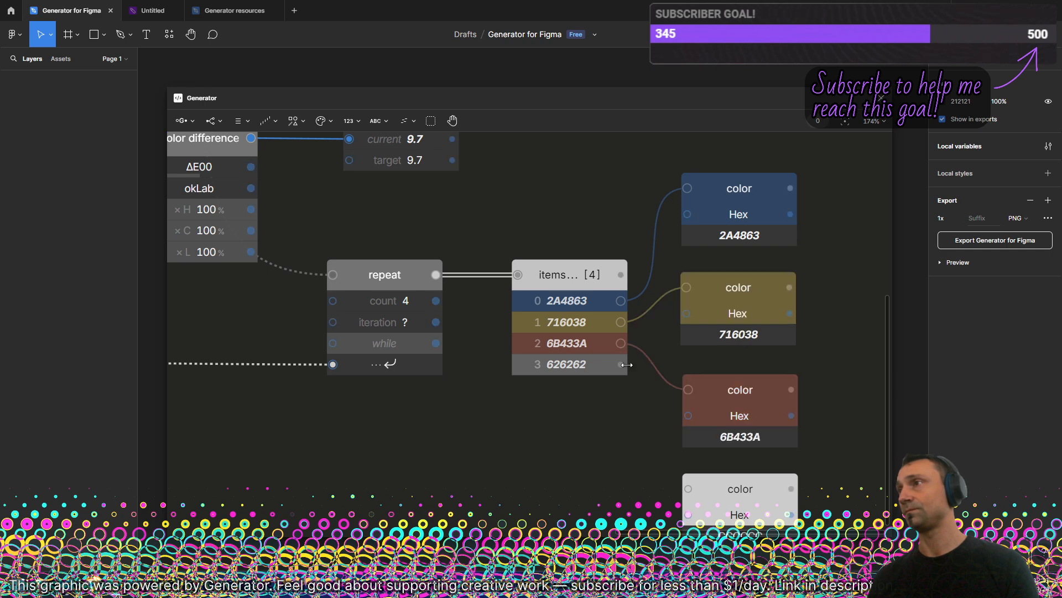
left_click_drag(627, 365, 695, 486)
scroll(623, 440, "down", 5)
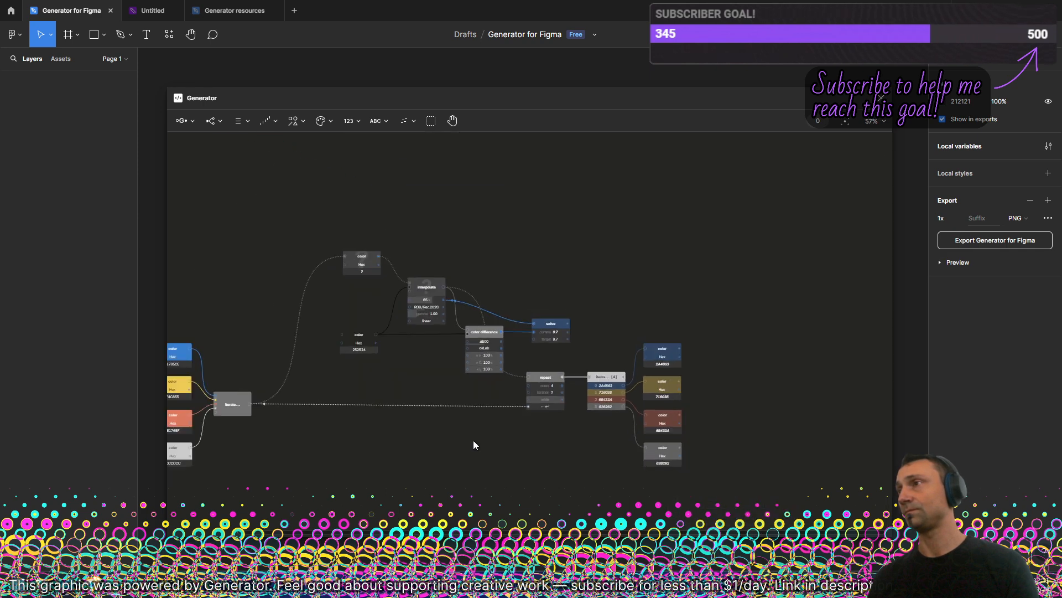
- Move the four dimmed sample nodes, number, text, layer blur and set value name, next to the derived color nodes
left_click_drag(473, 445, 703, 331)
left_click_drag(277, 224, 333, 353)
left_click_drag(551, 355, 483, 382)
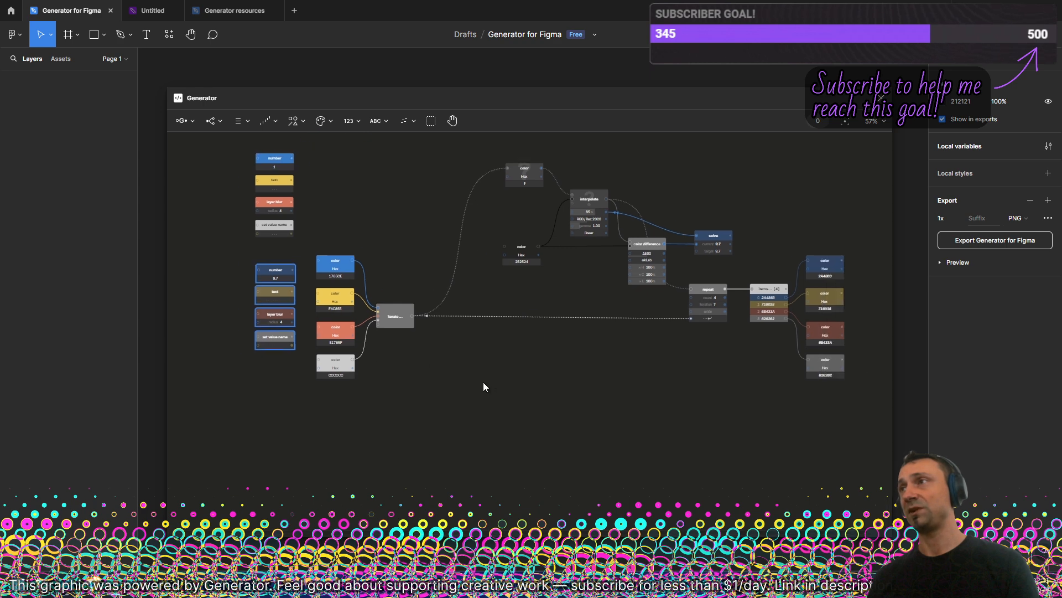
left_click_drag(268, 282, 705, 284)
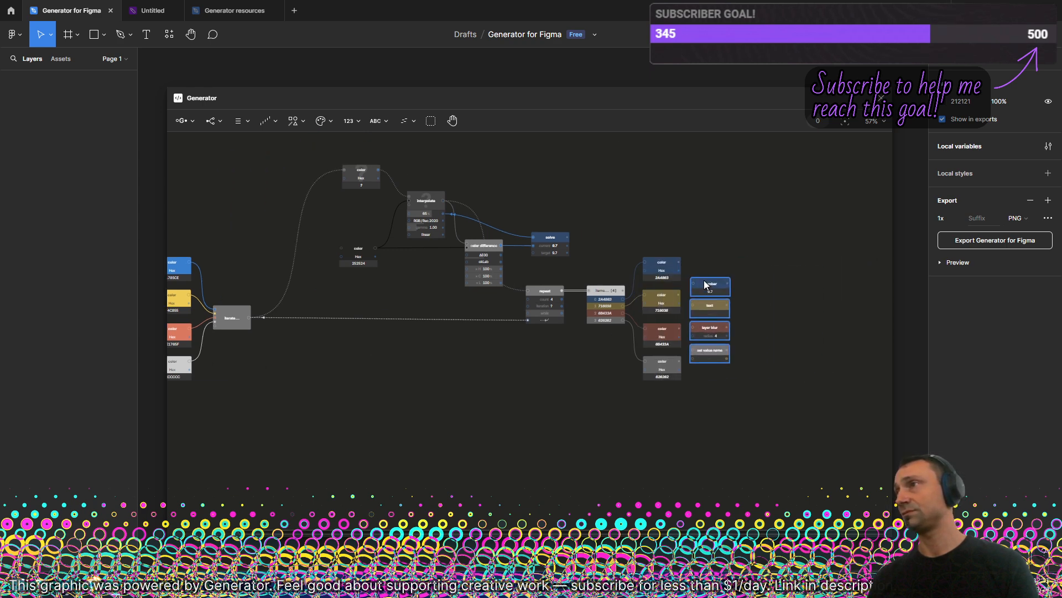
scroll(697, 272, "up", 8)
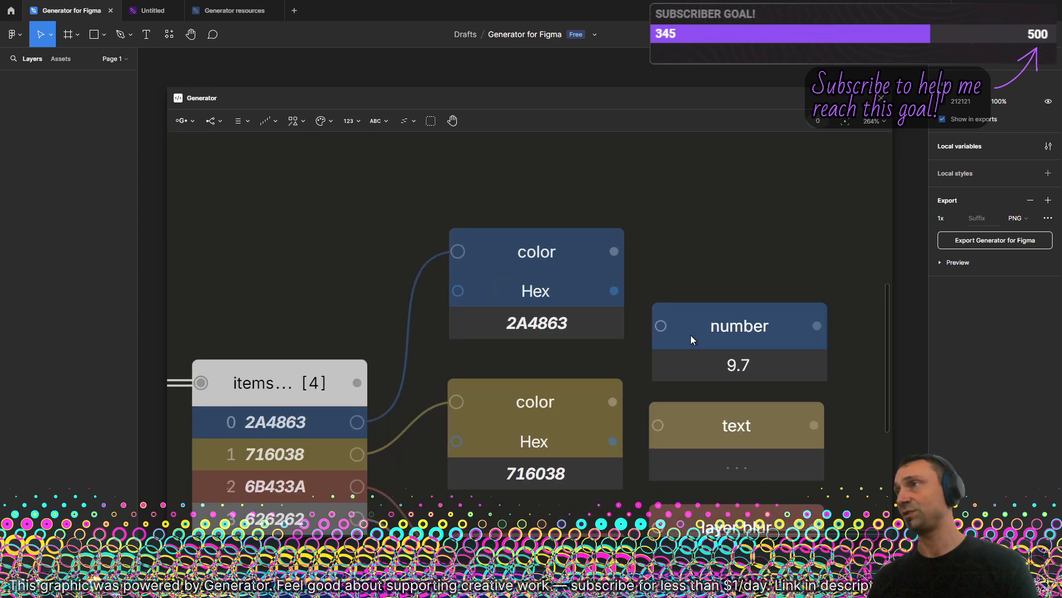
- Place the dimmed number node against the derived blue color node and the text node against the derived yellow one
left_click_drag(690, 334, 661, 264)
left_click(691, 374)
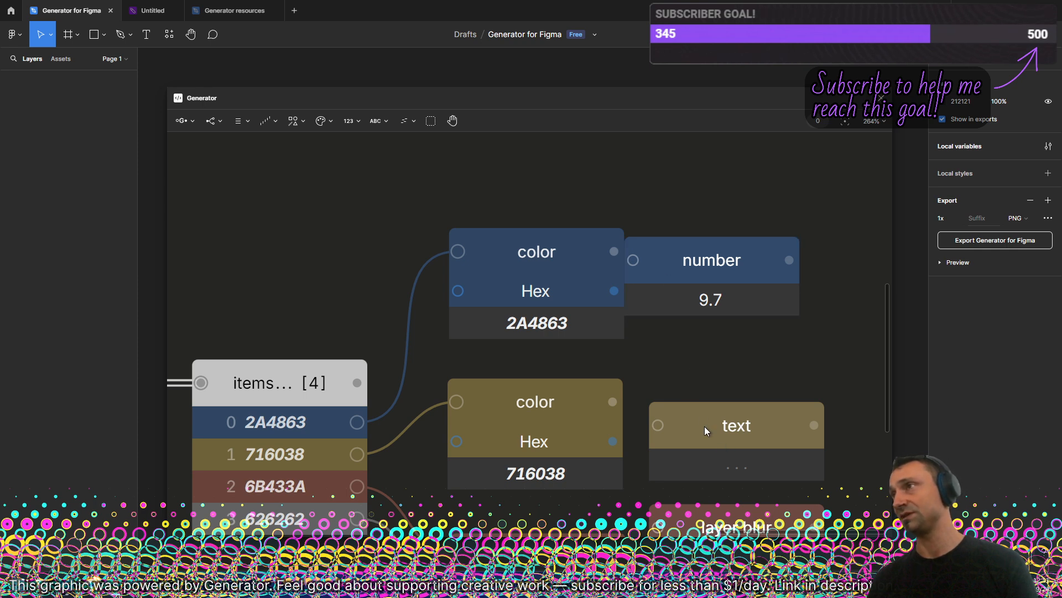
scroll(703, 366, "down", 3)
left_click_drag(700, 356, 673, 355)
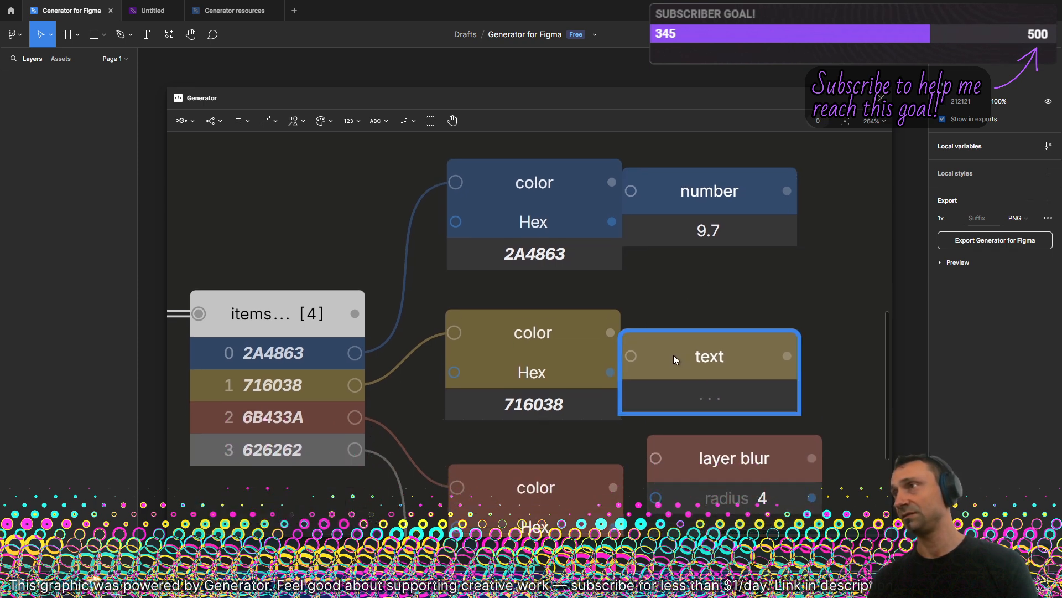
left_click(560, 168)
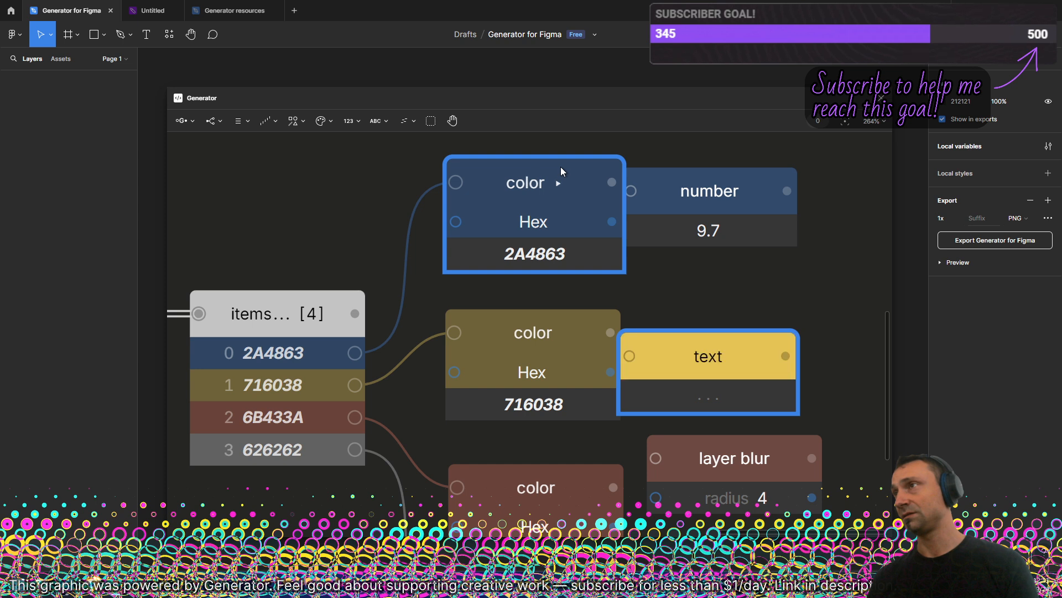
left_click(714, 328)
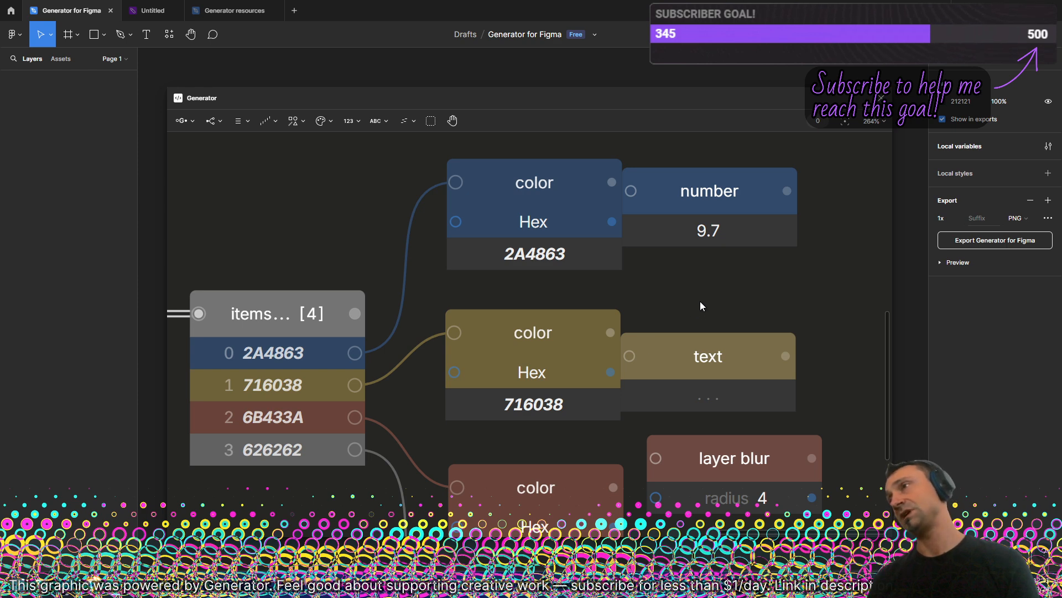
- Place the layer blur node against the derived red color node and the set value name node against the derived gray one
scroll(700, 301, "down", 3)
left_click_drag(707, 391, 670, 427)
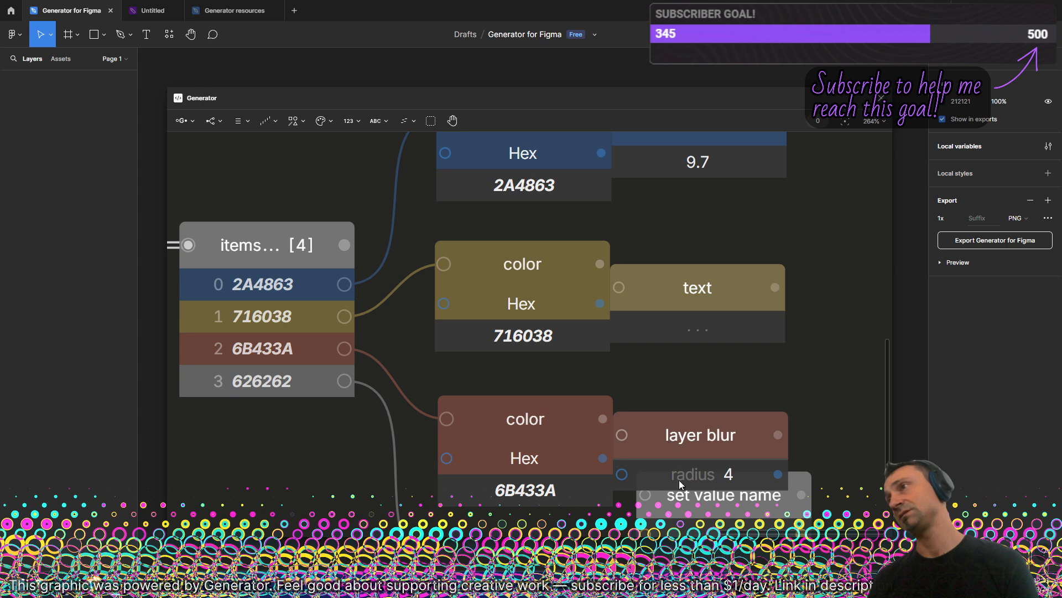
scroll(679, 479, "down", 5)
left_click_drag(714, 257, 691, 343)
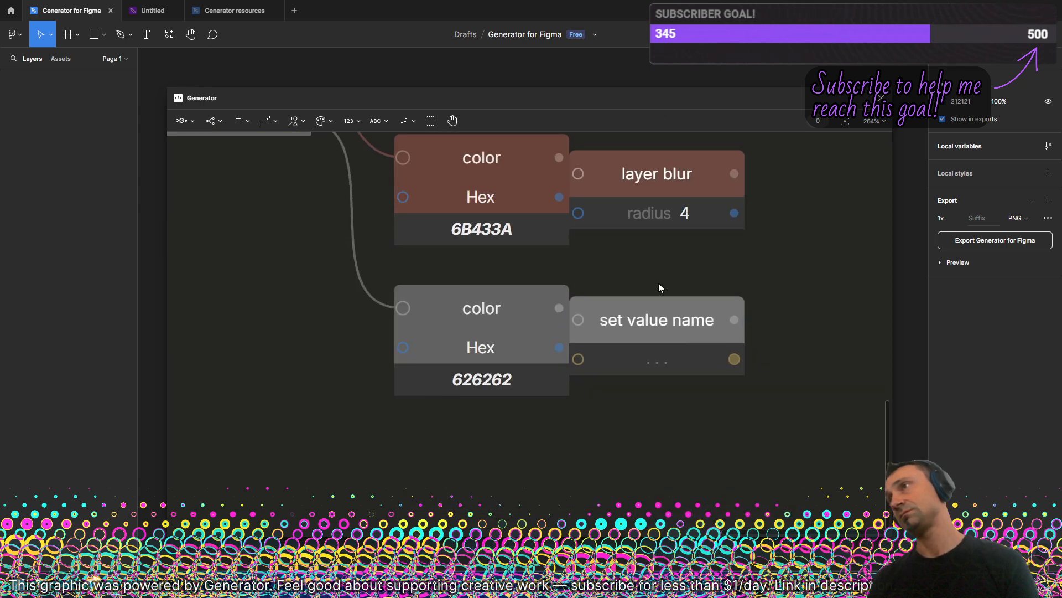
left_click_drag(630, 307, 630, 303)
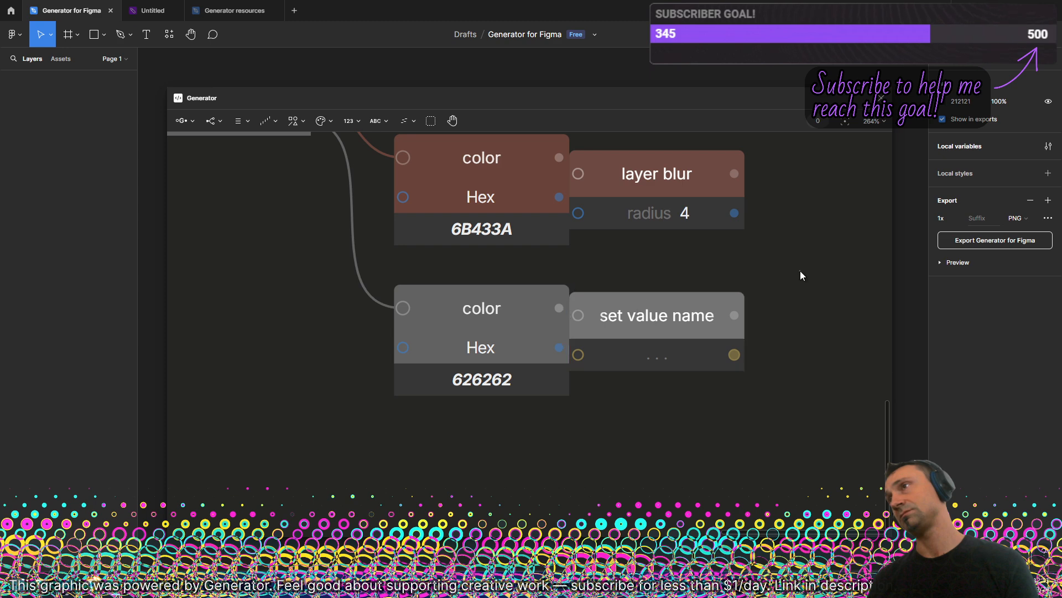
- Set the solve node's target to 10
scroll(654, 284, "down", 3)
left_click_drag(604, 144, 609, 381)
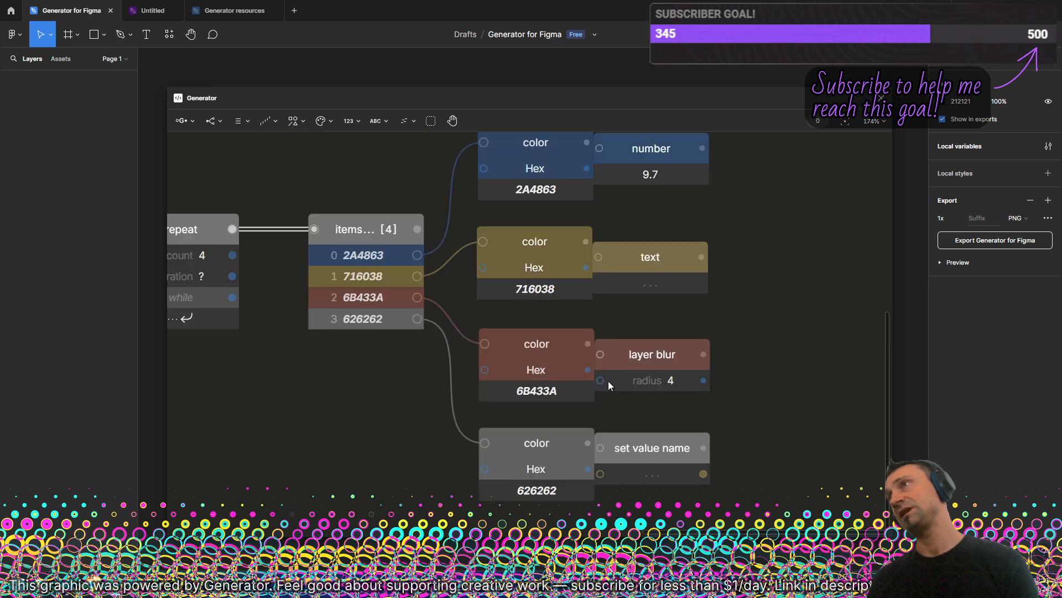
left_click_drag(626, 261, 628, 361)
left_click_drag(306, 268, 391, 279)
left_click(314, 229)
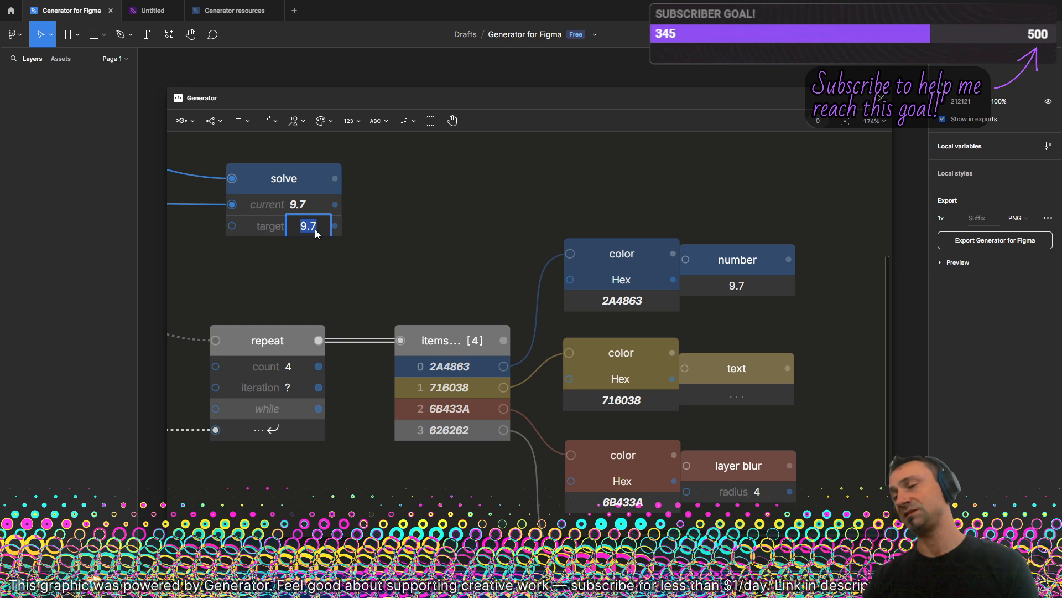
type("10")
key("Return")
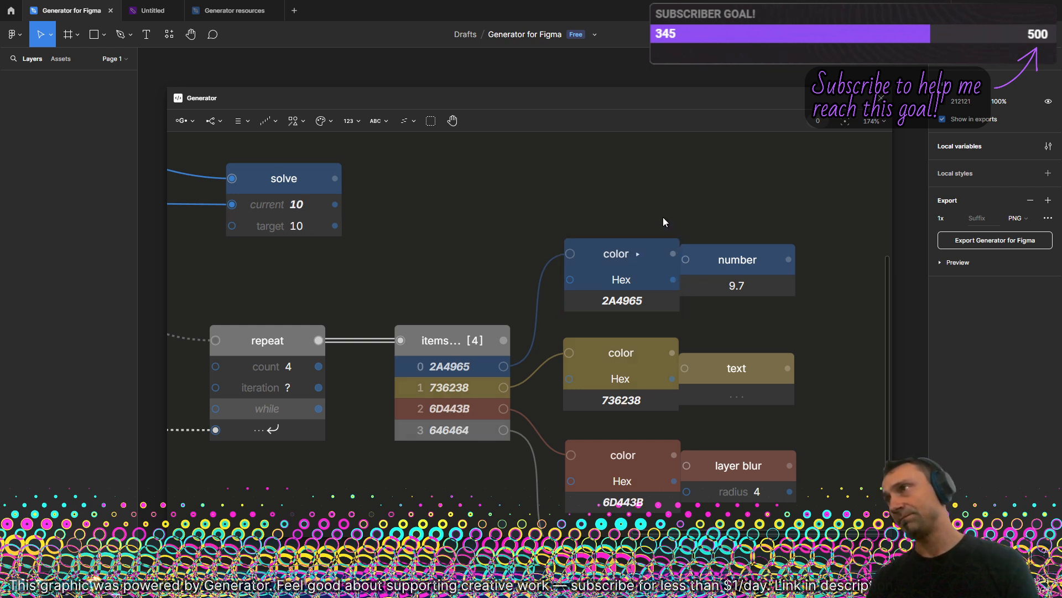
- Set the solve node's target to 11 and compare the updated derived colors with the adjacent dimmed sample nodes
left_click(301, 226)
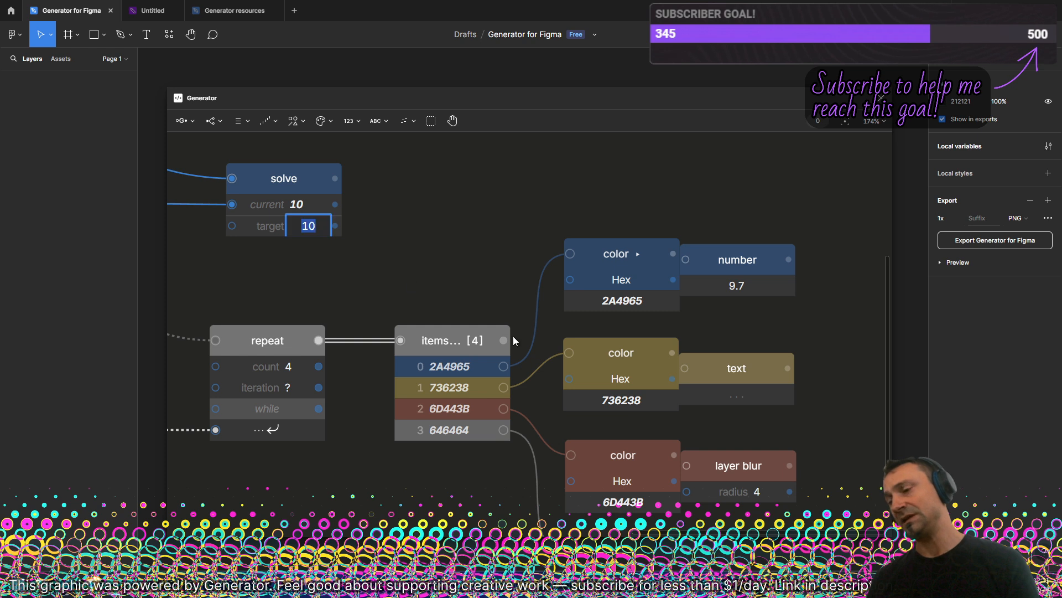
type("11")
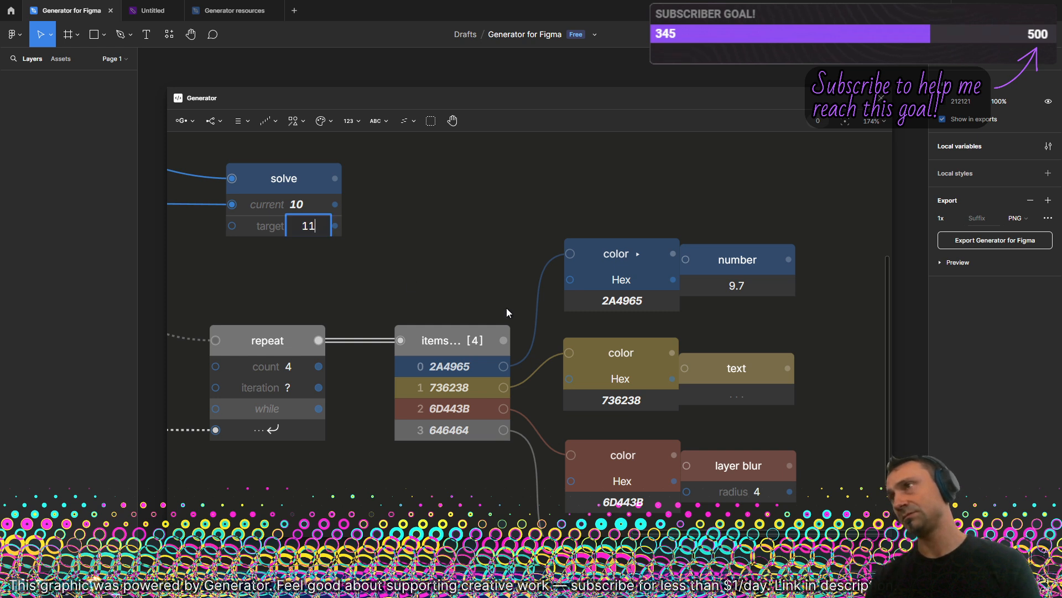
key("Return")
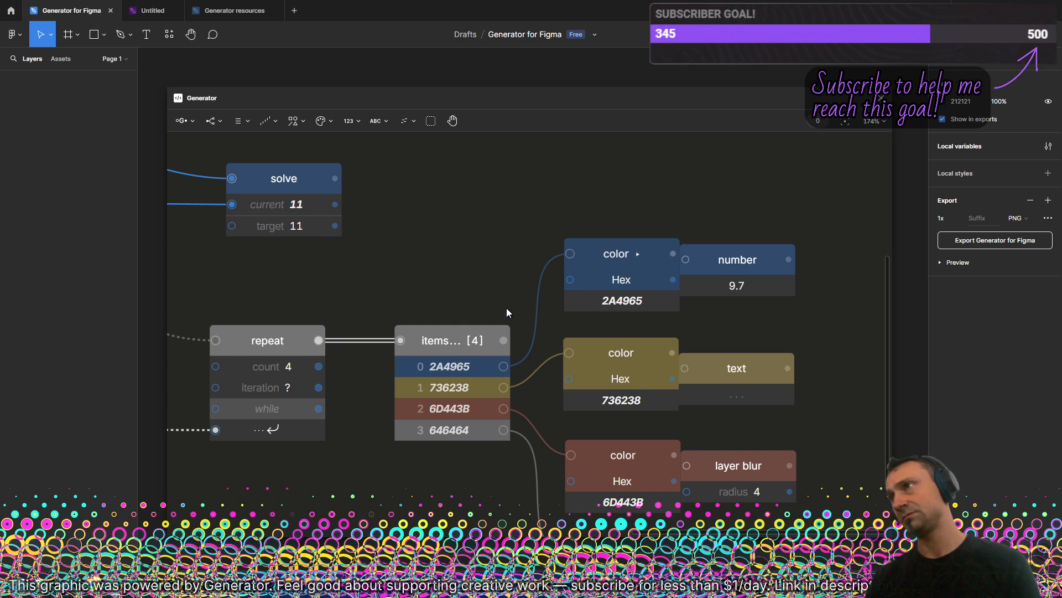
left_click(660, 252)
left_click(668, 199)
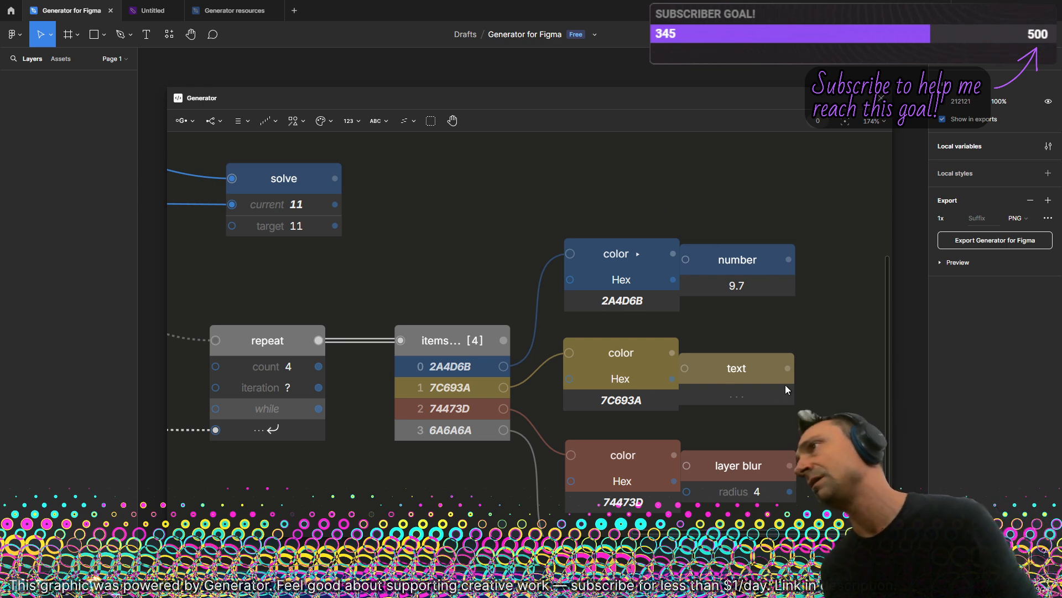
scroll(786, 384, "down", 3)
scroll(766, 222, "up", 2)
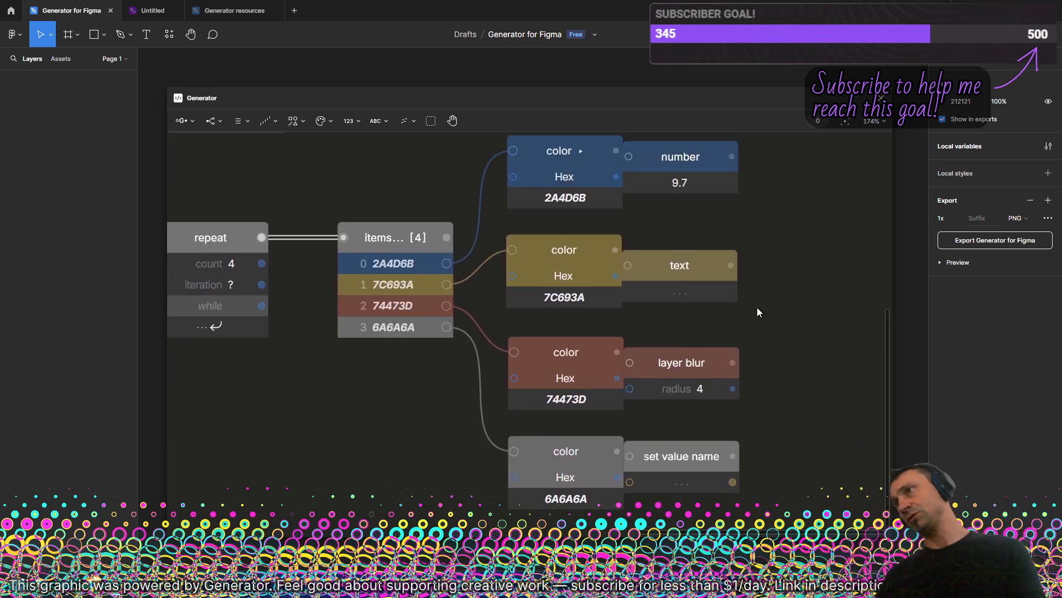
scroll(757, 307, "up", 4)
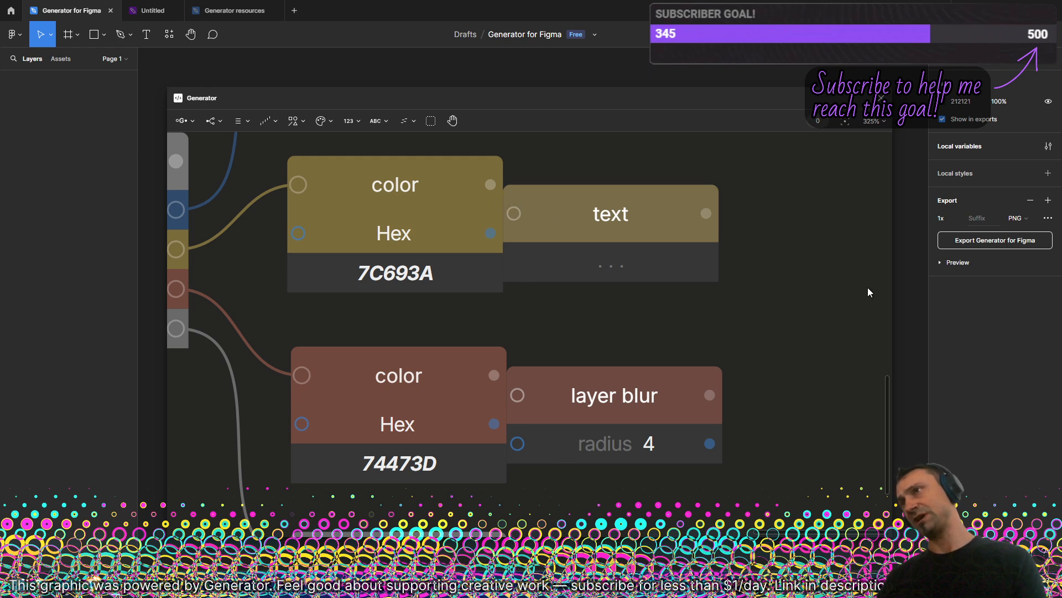
- Delete the dimmed number, text, layer blur and set value name sample nodes placed against the derived color nodes
scroll(827, 282, "down", 5)
scroll(829, 283, "down", 6)
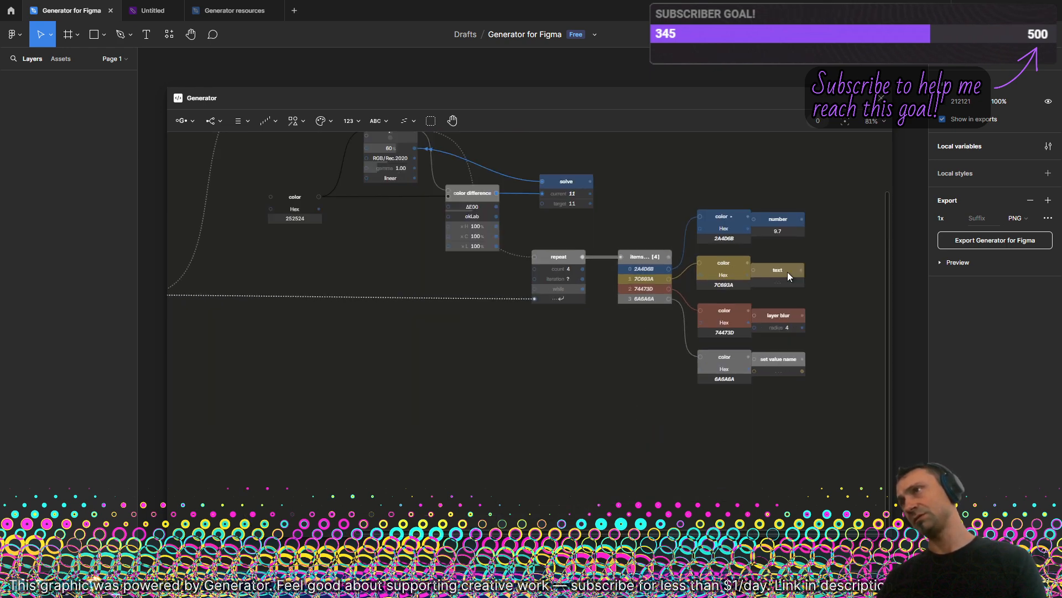
scroll(627, 215, "up", 4)
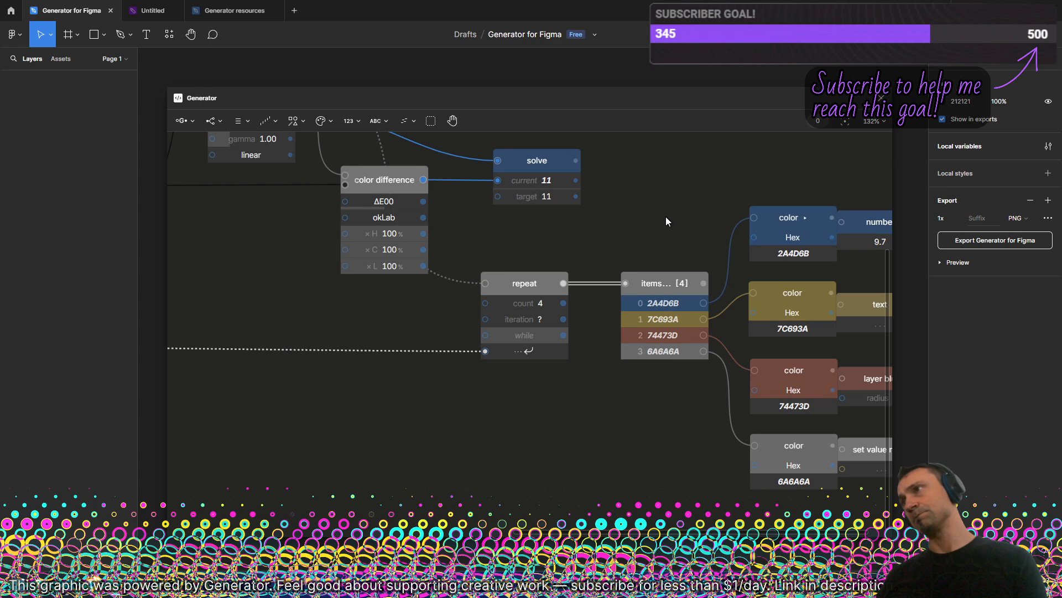
left_click_drag(682, 218, 590, 230)
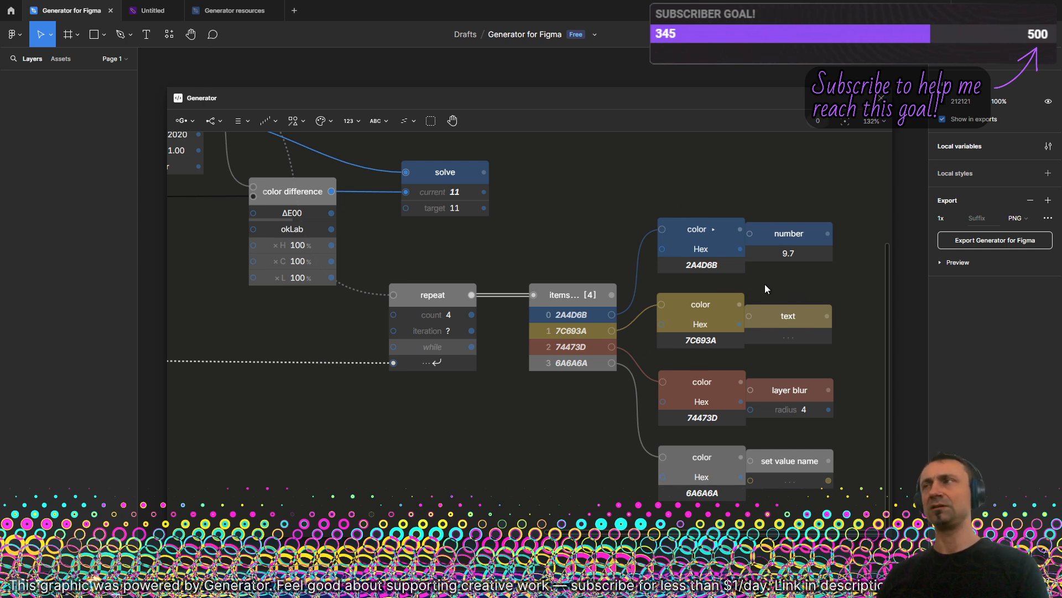
scroll(765, 283, "down", 5)
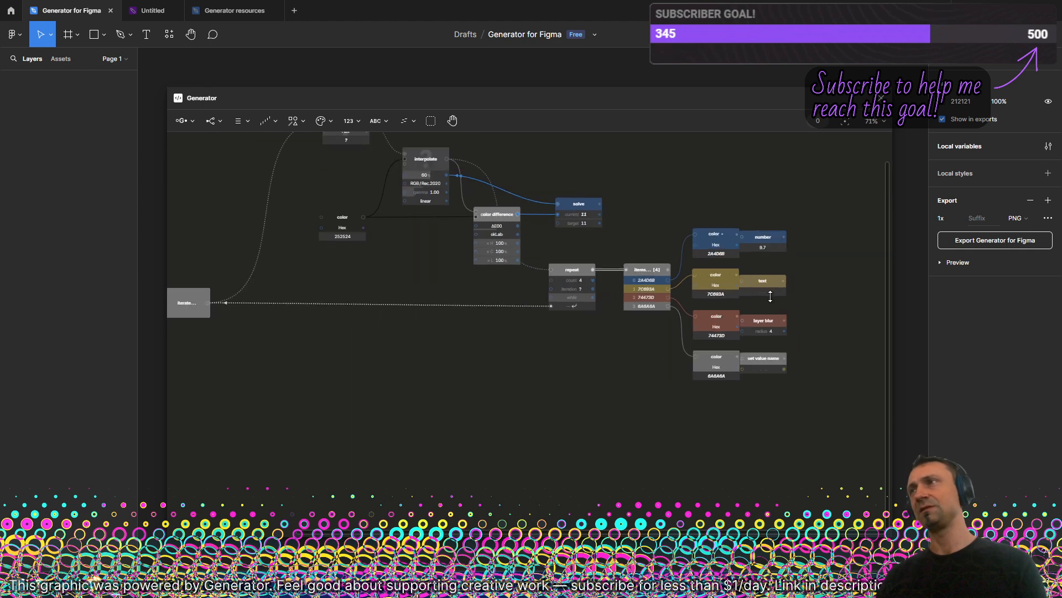
scroll(771, 296, "down", 2)
left_click_drag(818, 231, 762, 380)
key("Delete")
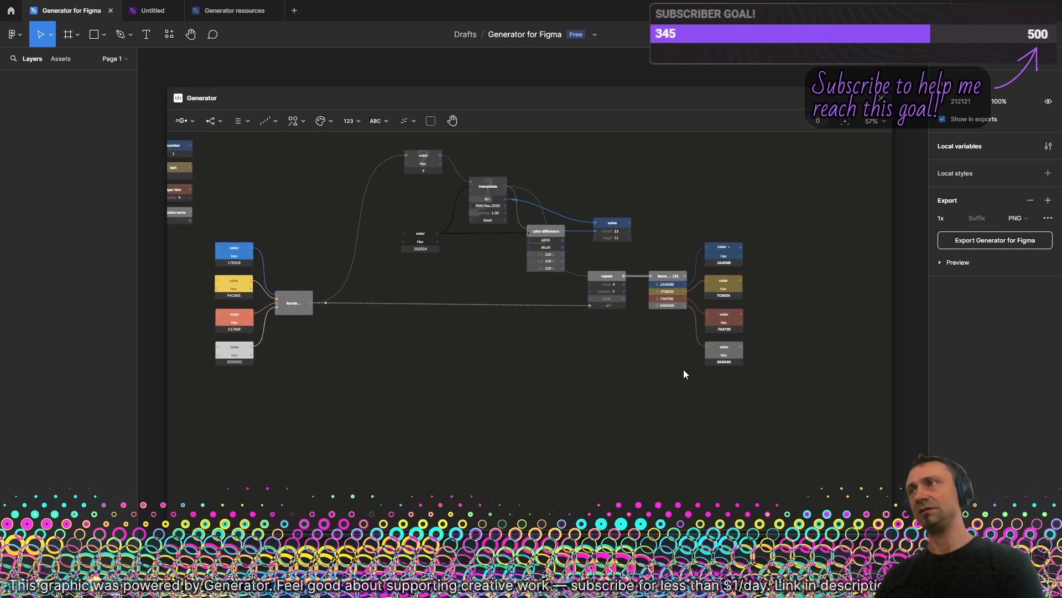
- Delete the remaining number, text, layer blur and set value name nodes above the active color nodes
left_click_drag(486, 249, 579, 309)
left_click_drag(256, 205, 256, 294)
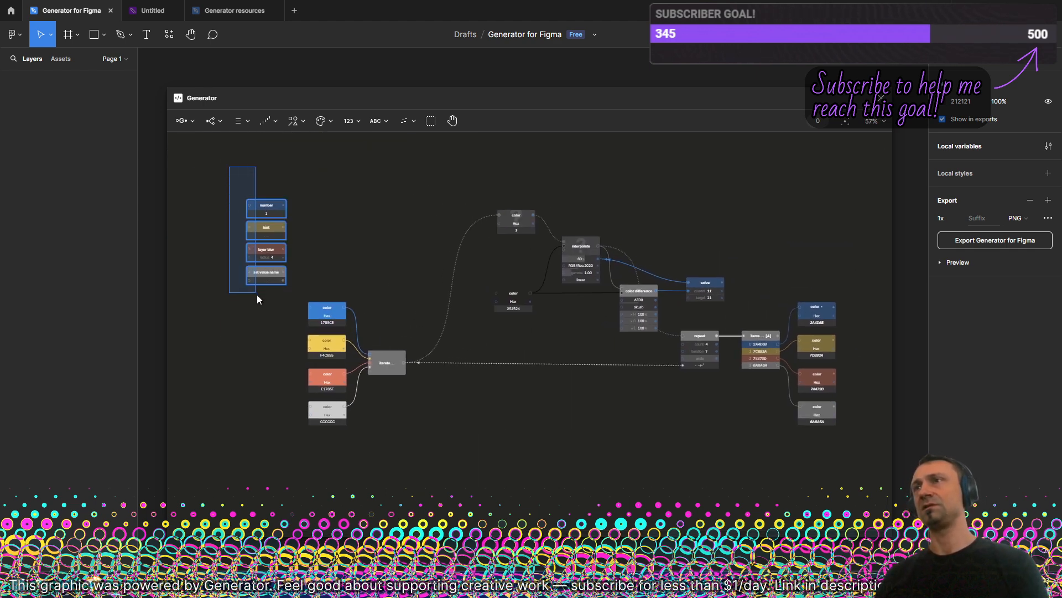
key("Delete")
- Move the items node and its four derived color nodes slightly farther right of the repeat node
left_click_drag(592, 428, 506, 402)
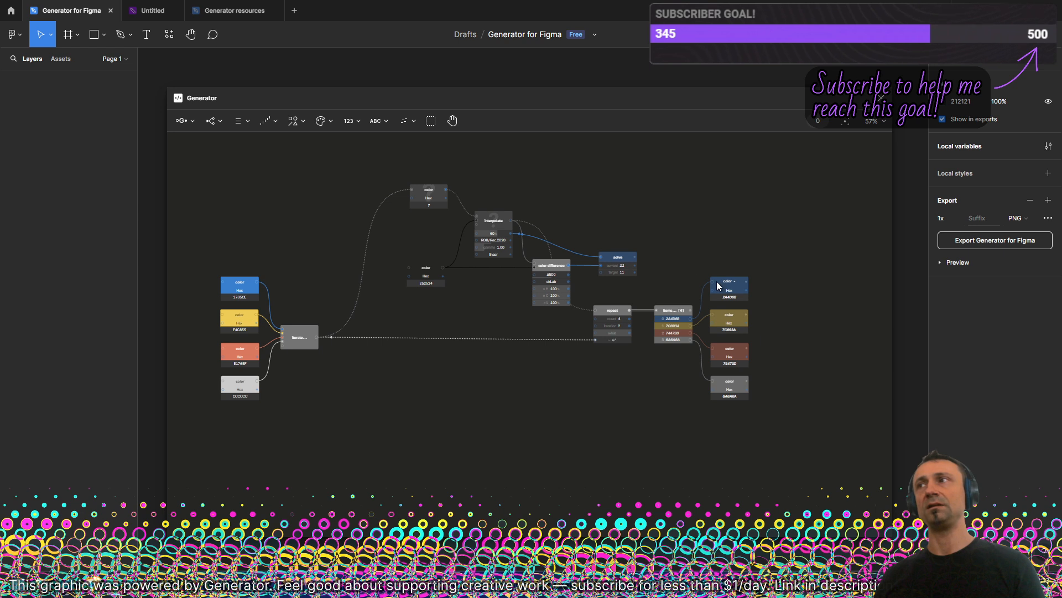
left_click_drag(673, 253, 783, 422)
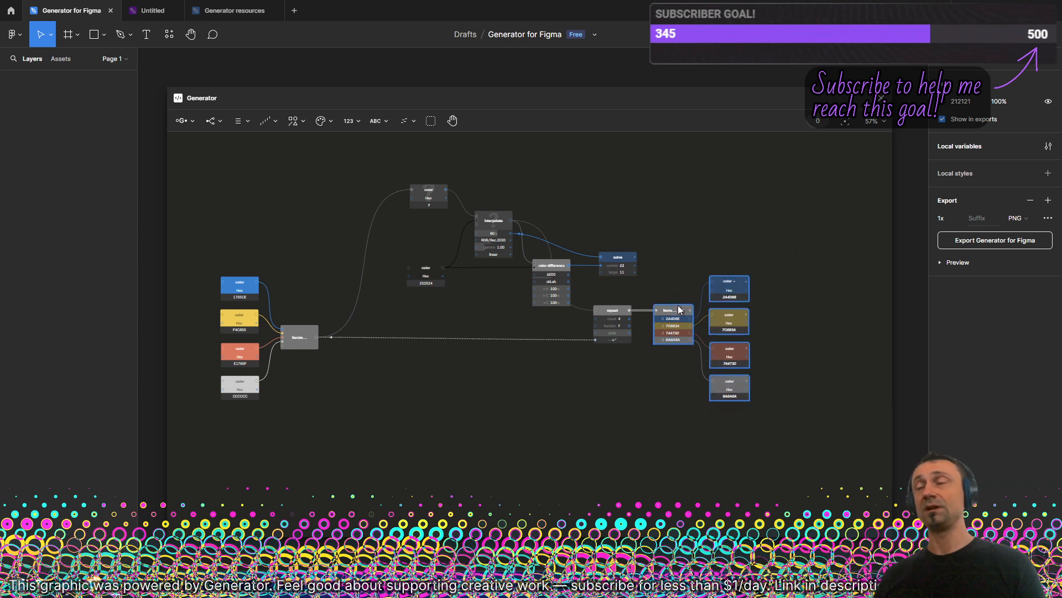
left_click_drag(680, 309, 708, 314)
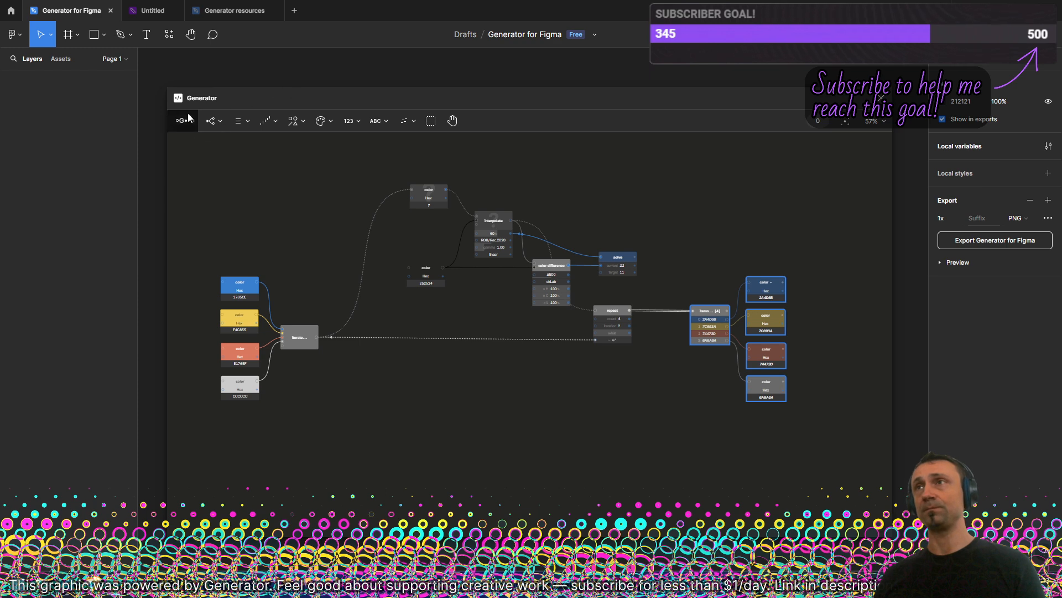
- Switch Figma's theme to light and clear the node selection
left_click(13, 34)
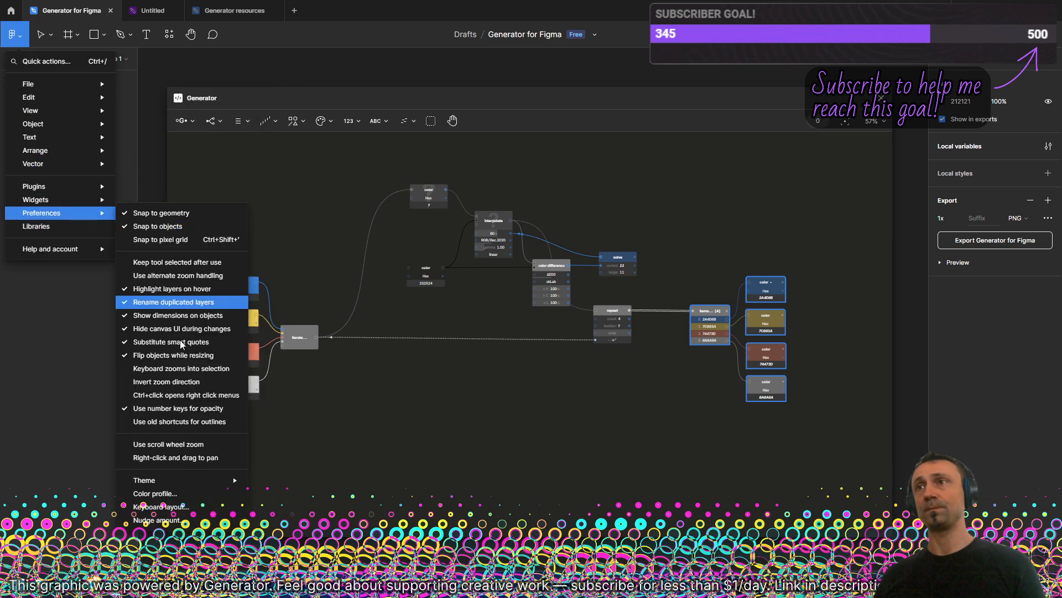
left_click(264, 479)
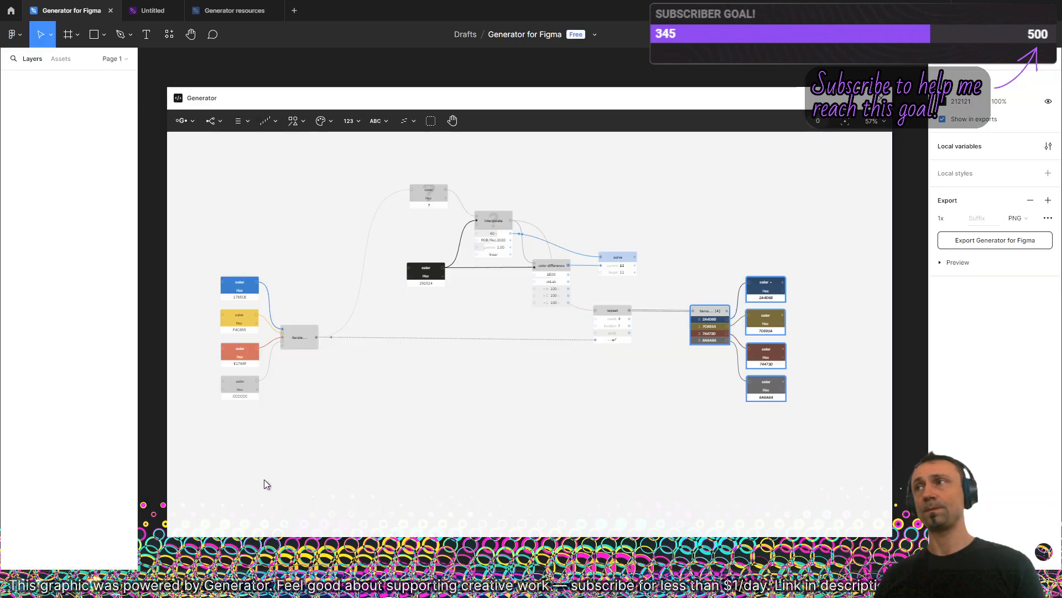
left_click(609, 420)
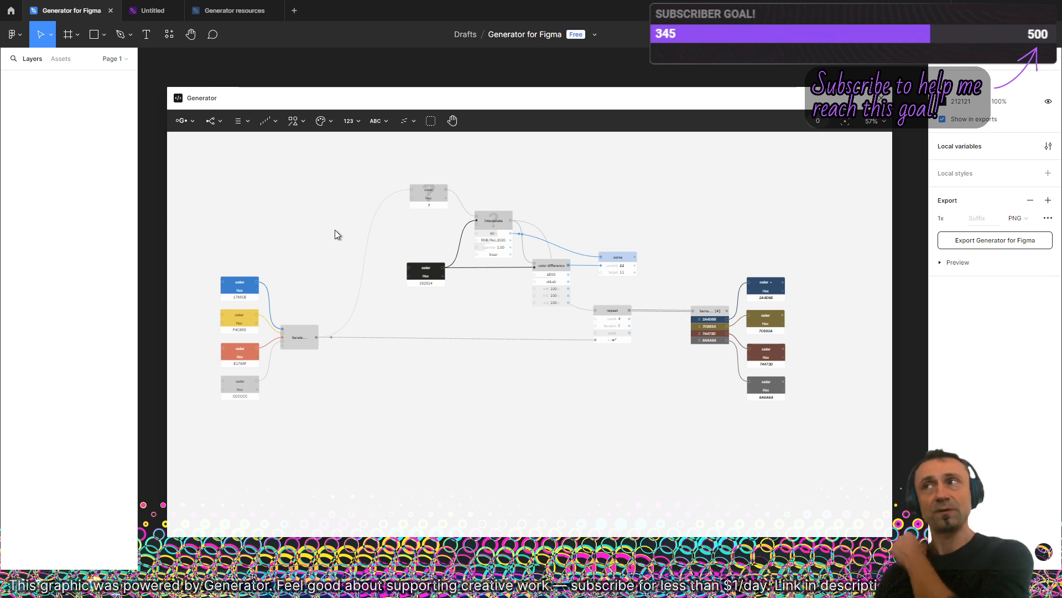
- Duplicate the 252524 background color node directly below the original
scroll(432, 265, "up", 5)
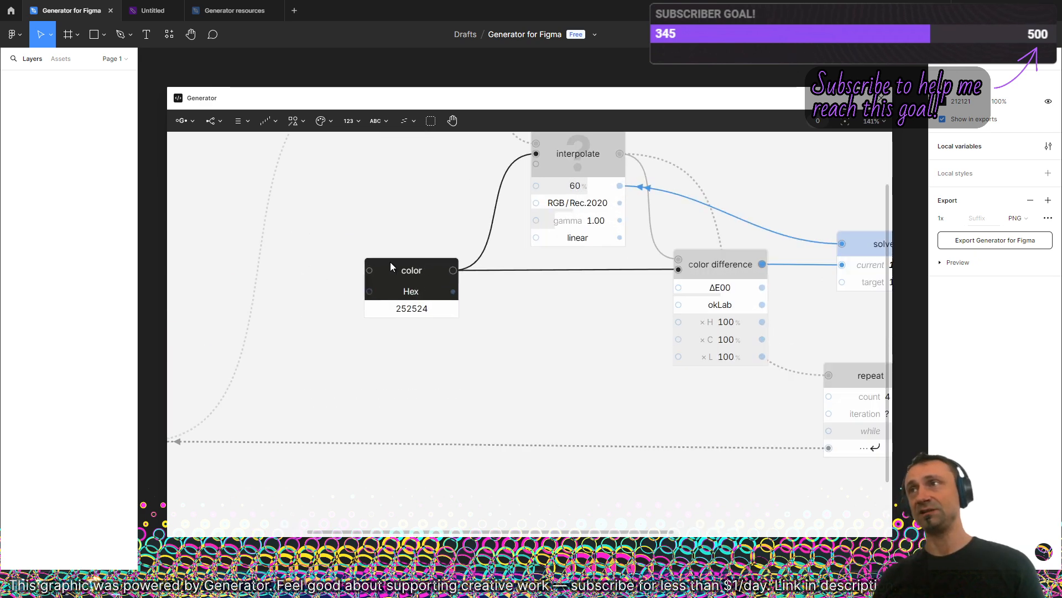
left_click_drag(414, 265, 415, 336, "alt")
- Switch to VS Code, look up the light theme's body background color in document.css, and return to Figma
left_click(75, 591)
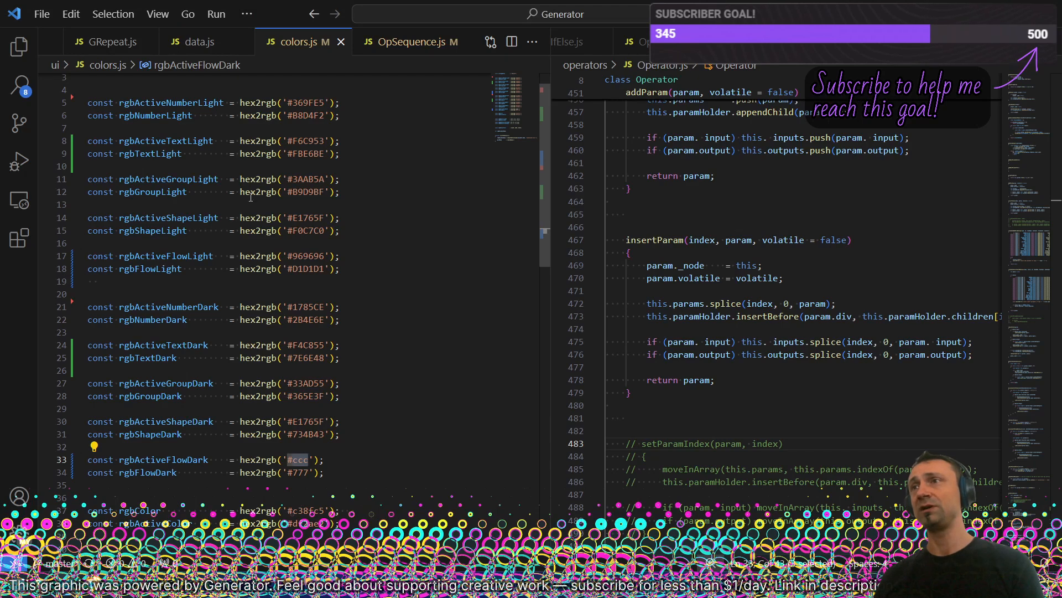
key("ctrl+Tab")
key("ctrl+Tab")
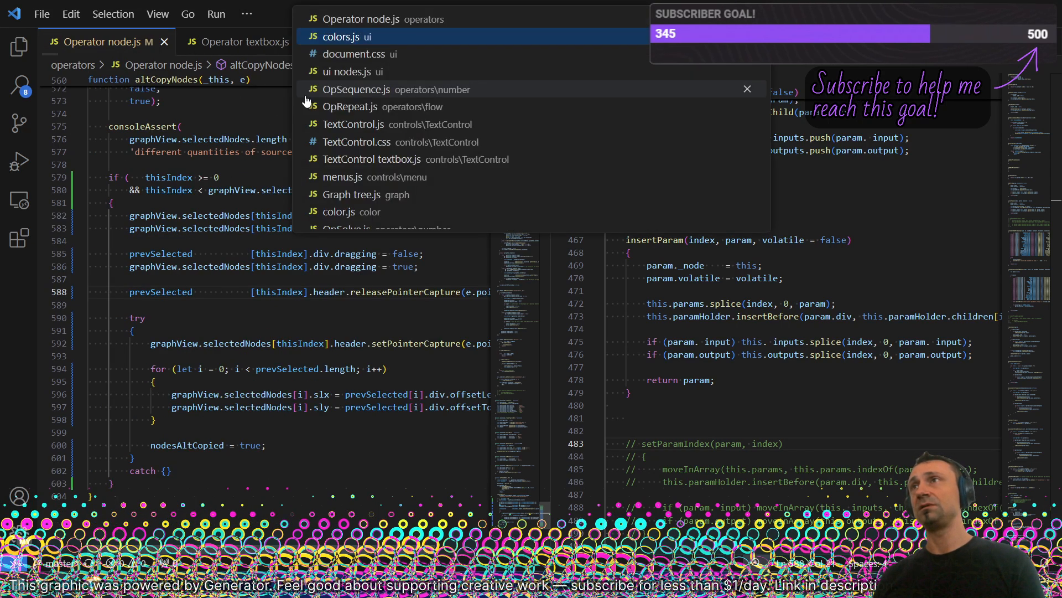
key("ctrl+Tab")
key("Tab")
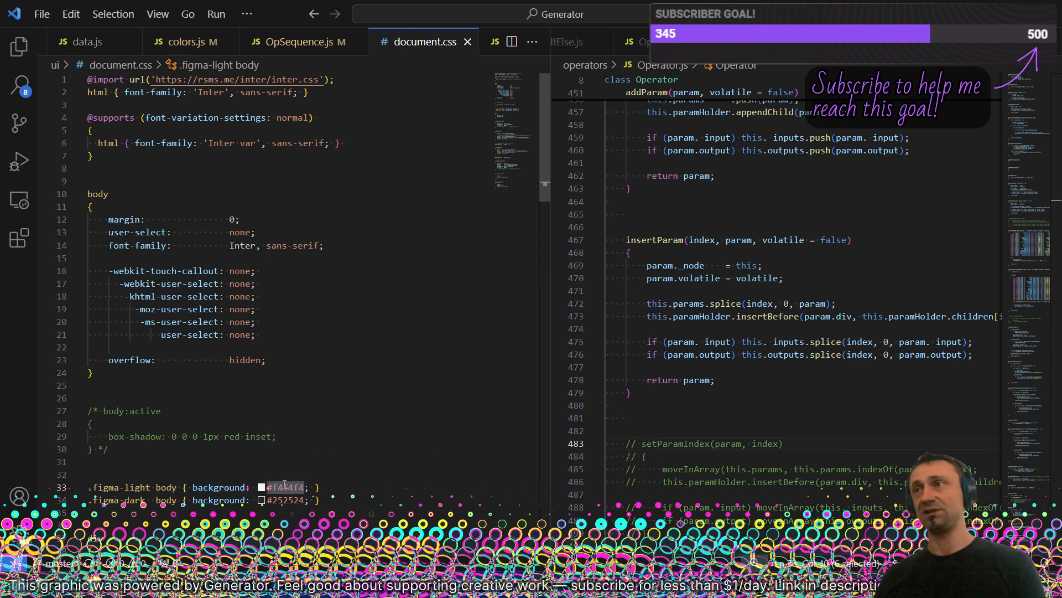
key("alt+Tab")
- Set the hex value of the upper, connected background color node to F4F4F4
left_click(443, 376)
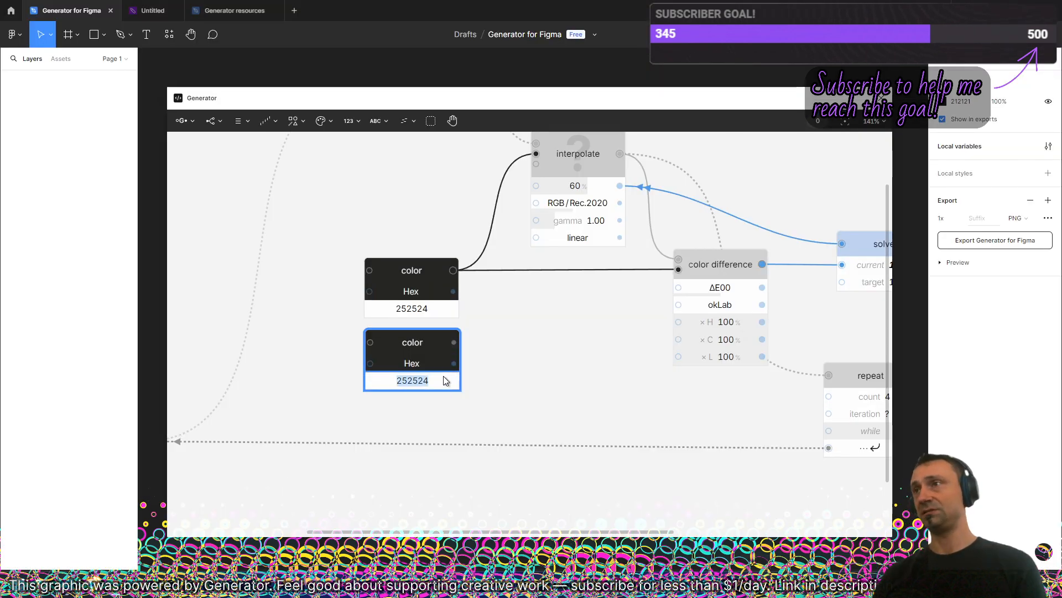
left_click(449, 313)
type("f4f4f4")
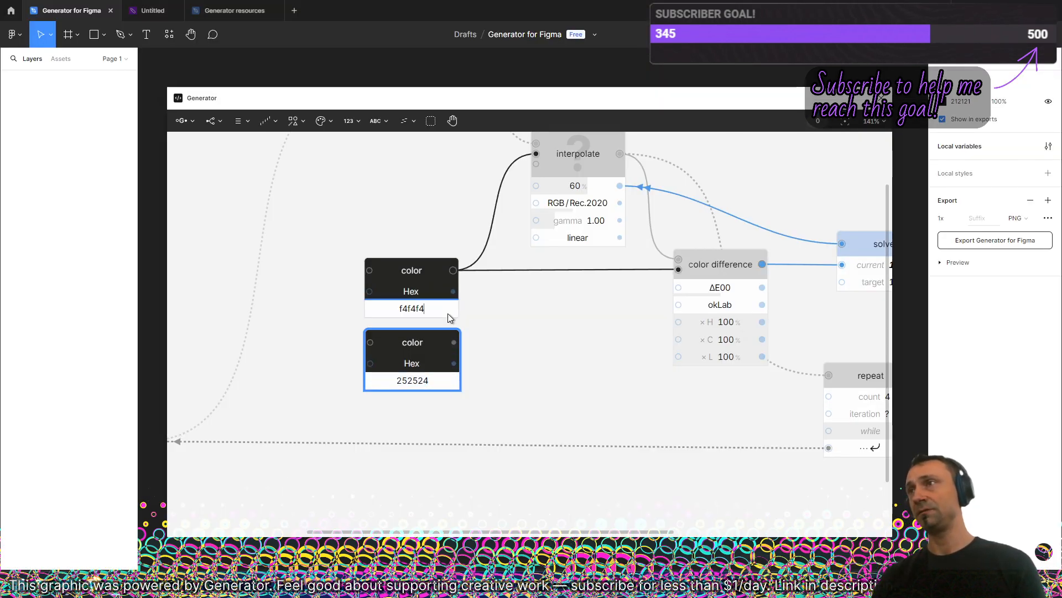
key("Return")
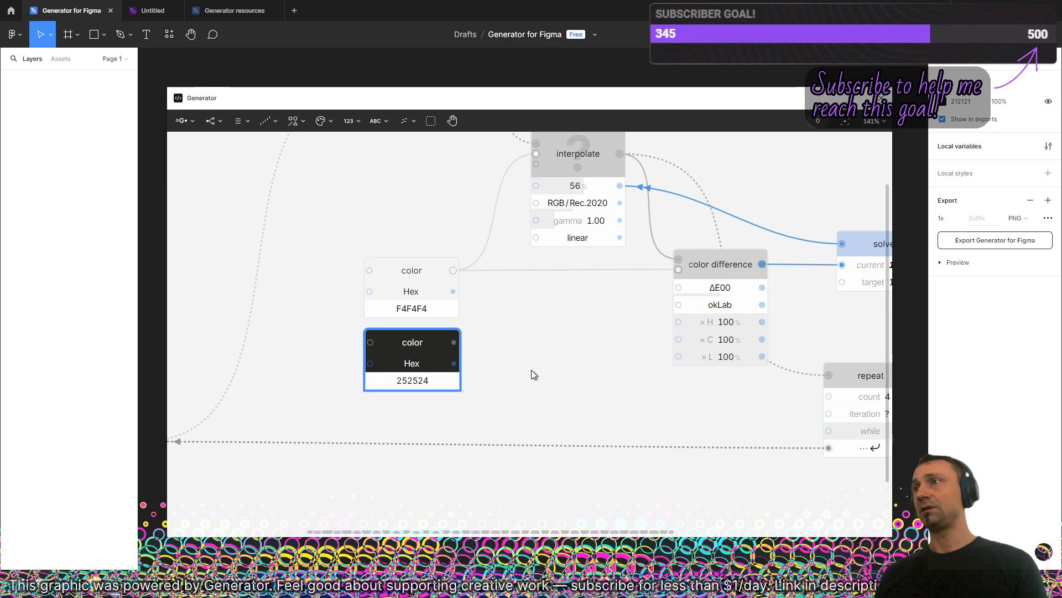
- Move both background color nodes left to make room before the interpolate node
scroll(460, 332, "down", 3)
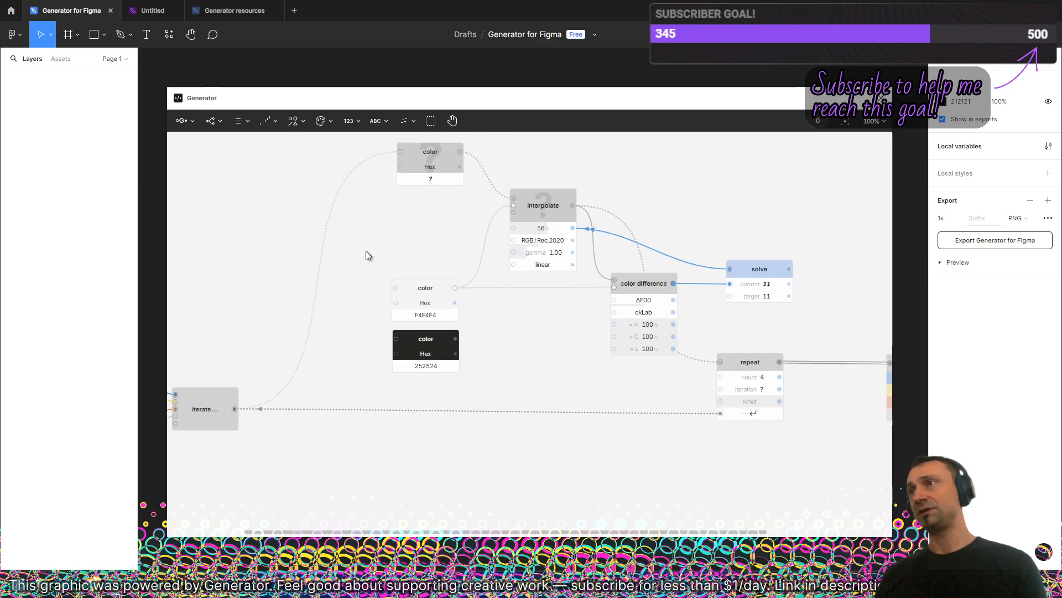
left_click_drag(367, 251, 355, 338)
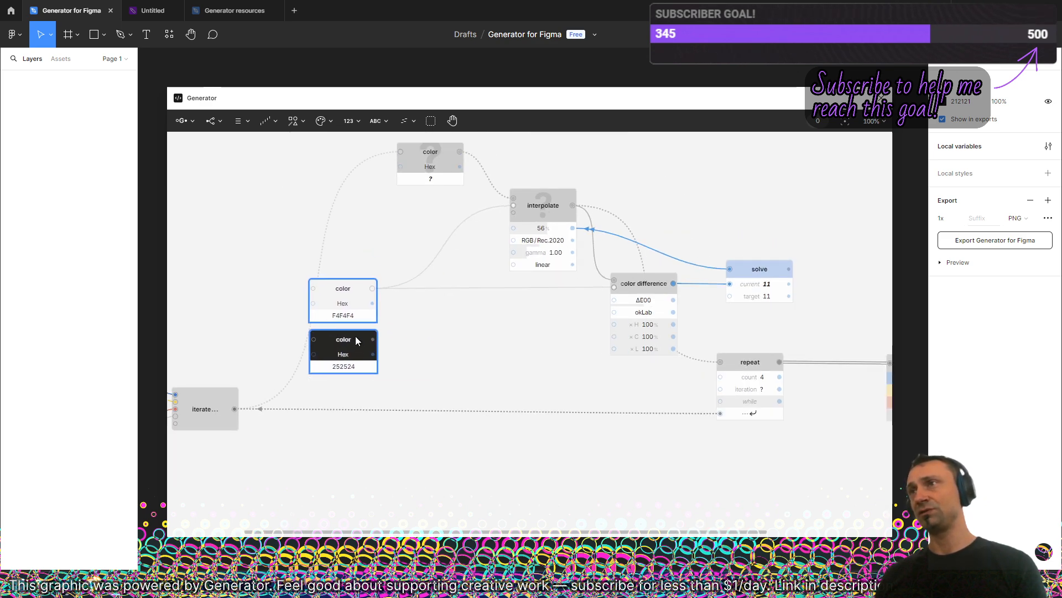
double_click(345, 288)
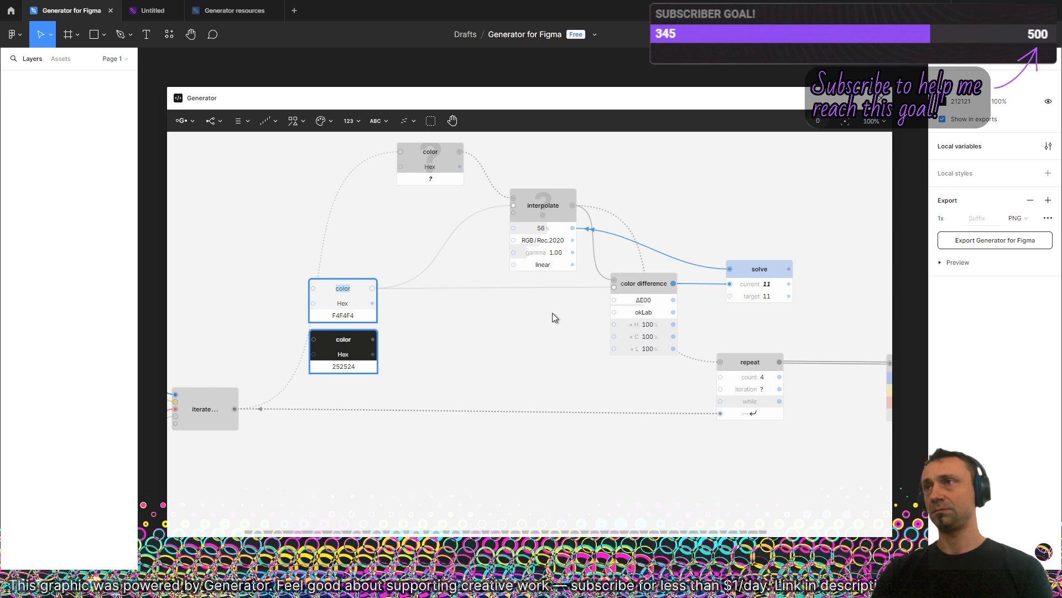
type("ligh back")
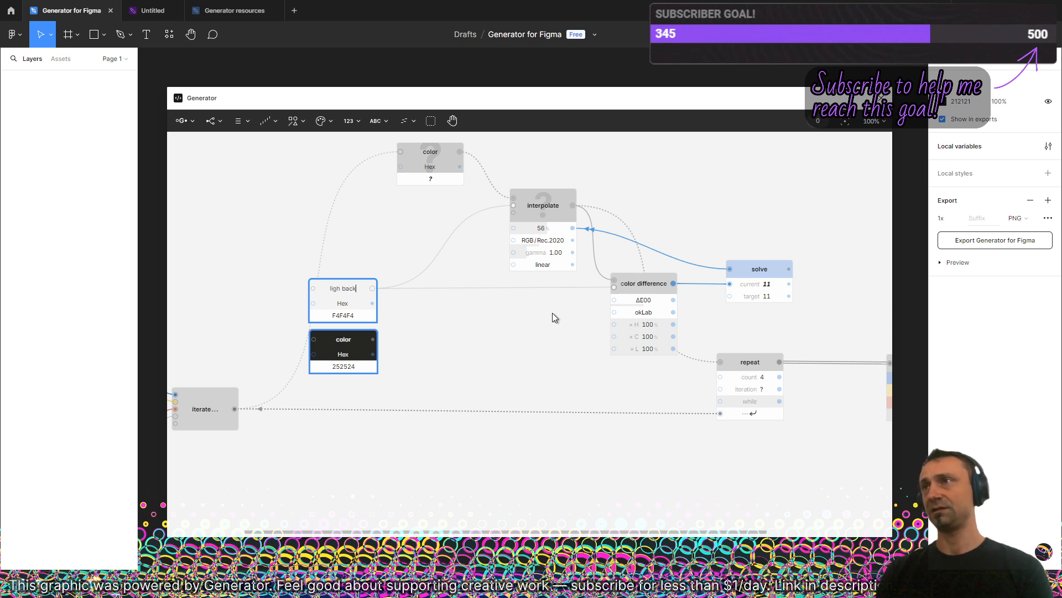
key("Tab")
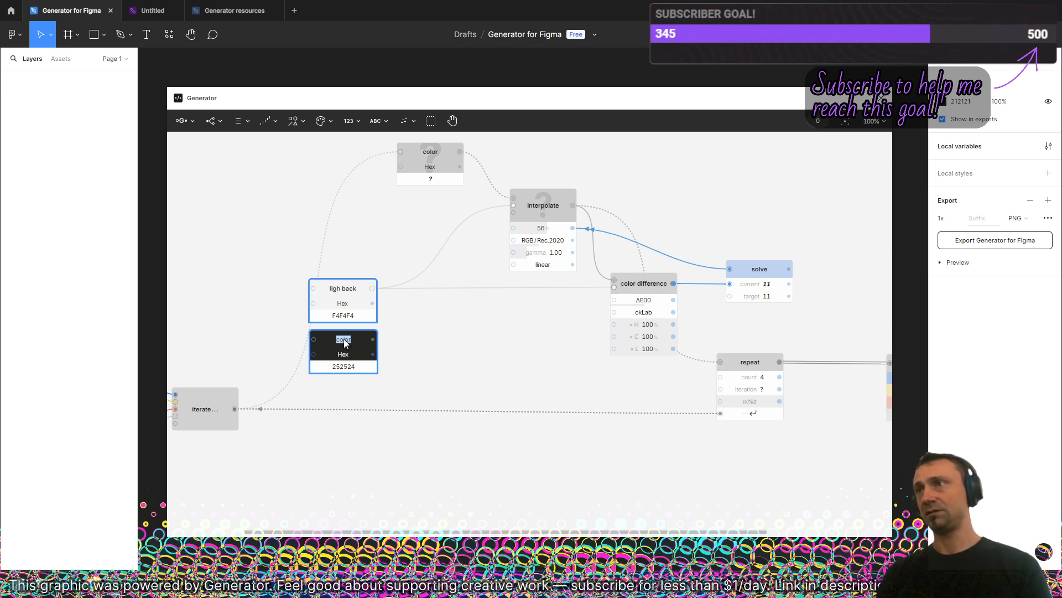
- Rename the F4F4F4 color node "BACK light" and the 252524 color node "BACK dark"
double_click(348, 294)
type("BAC")
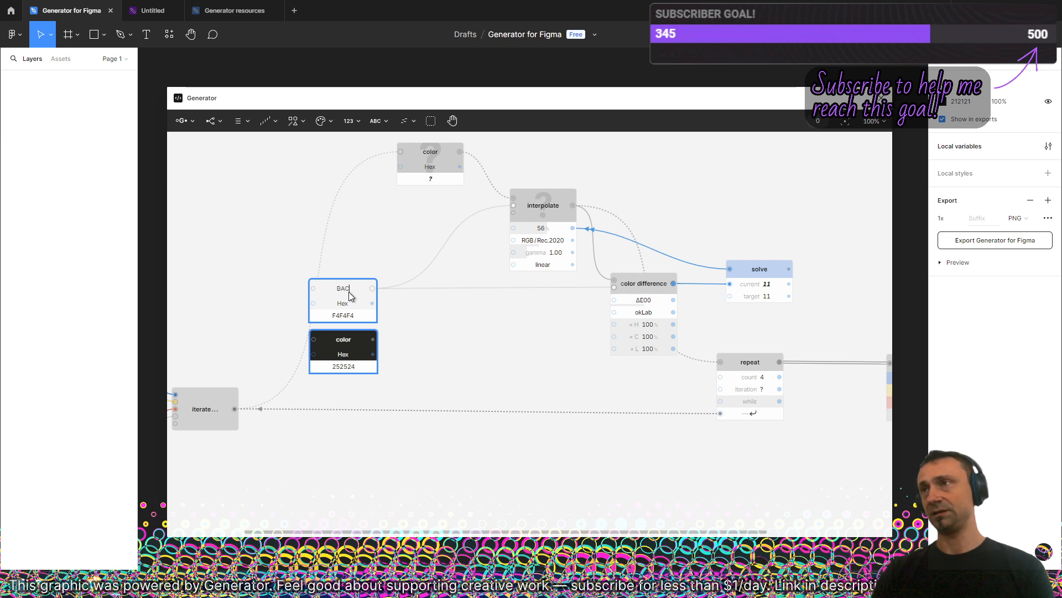
type("K light")
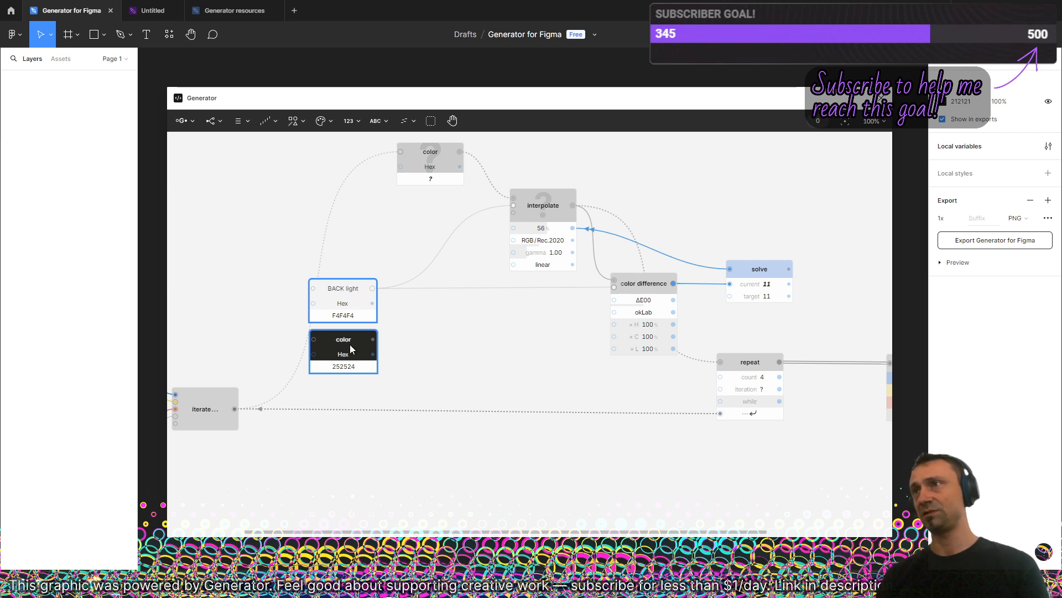
double_click(343, 340)
type("BACK d")
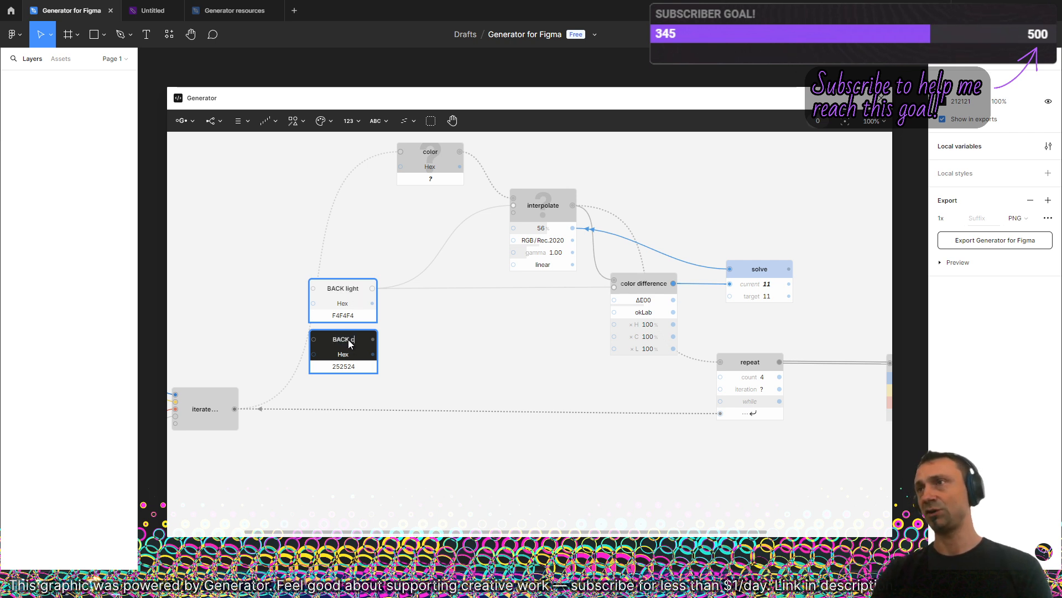
type("ark")
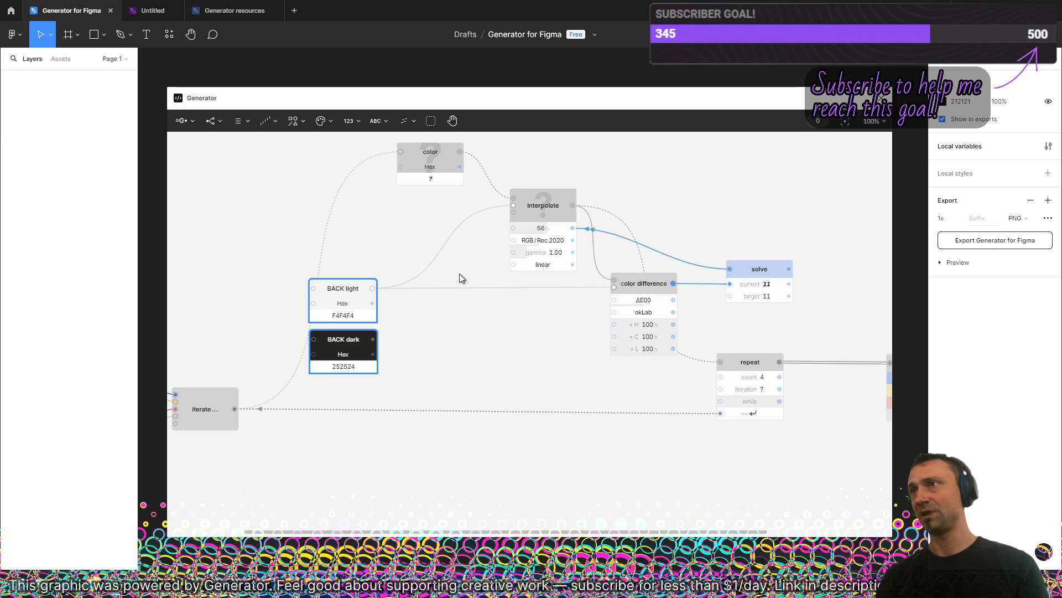
- Add an if/else node beside the background nodes, with BACK light as its first input and BACK dark as its second
left_click_drag(435, 224, 292, 446)
left_click(211, 121)
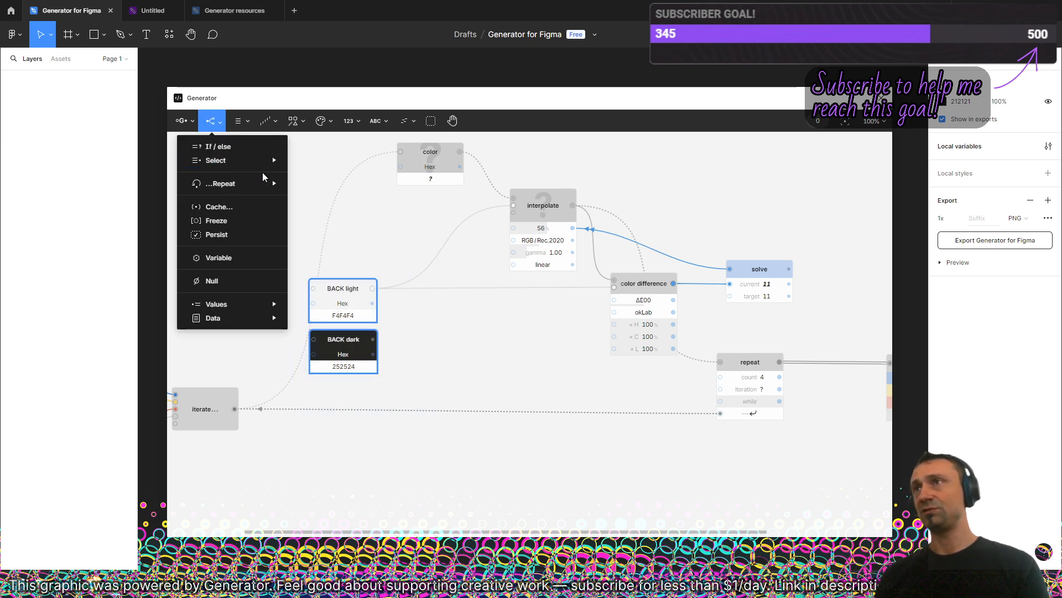
left_click(237, 145)
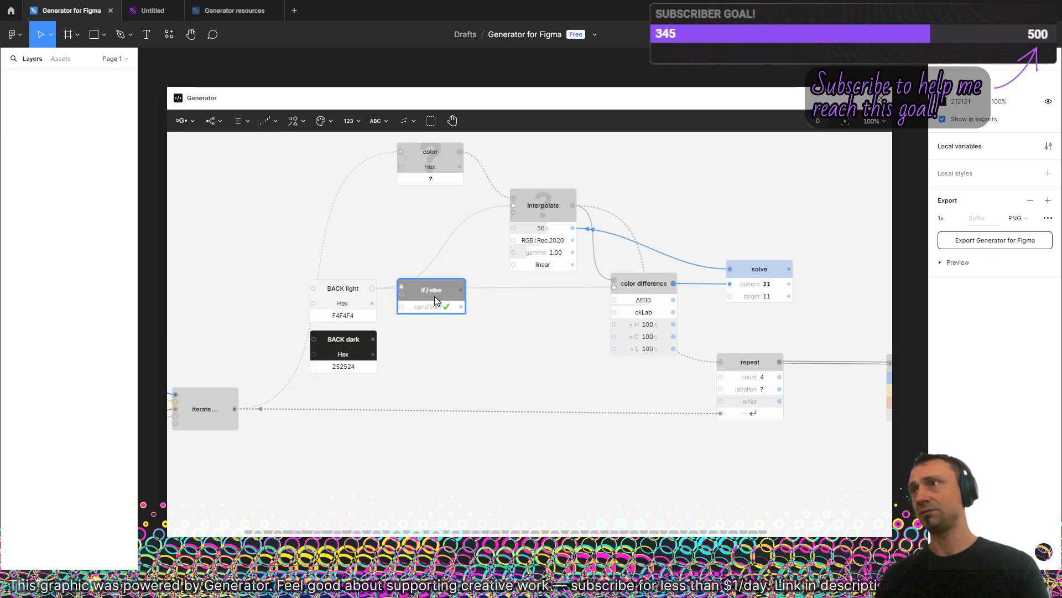
left_click_drag(434, 297, 437, 319)
left_click_drag(374, 340, 407, 322)
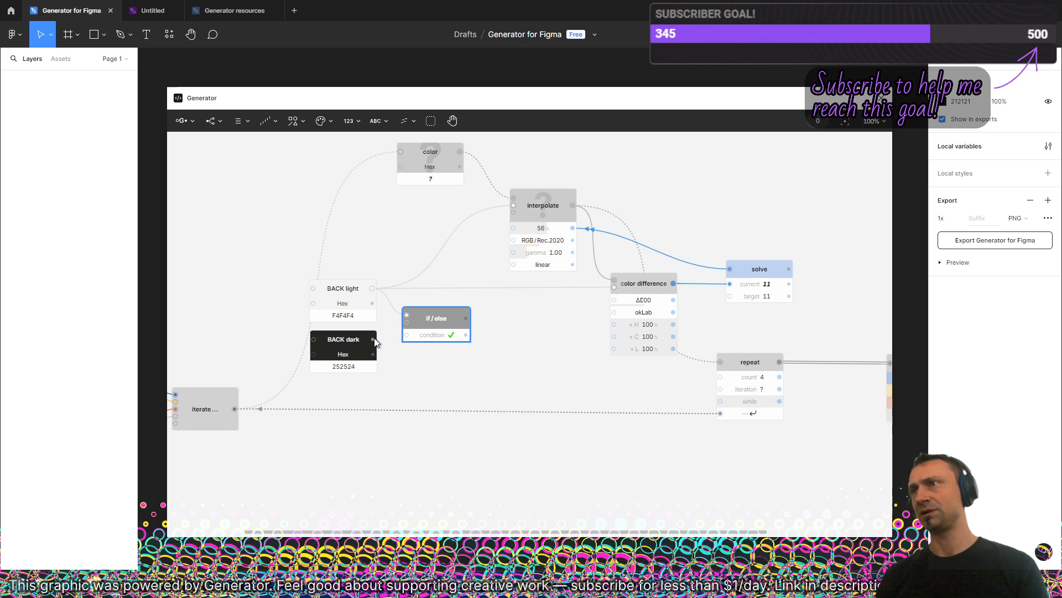
- Connect the if/else node's output to the interpolate node's second color input in place of BACK light
scroll(432, 318, "up", 5)
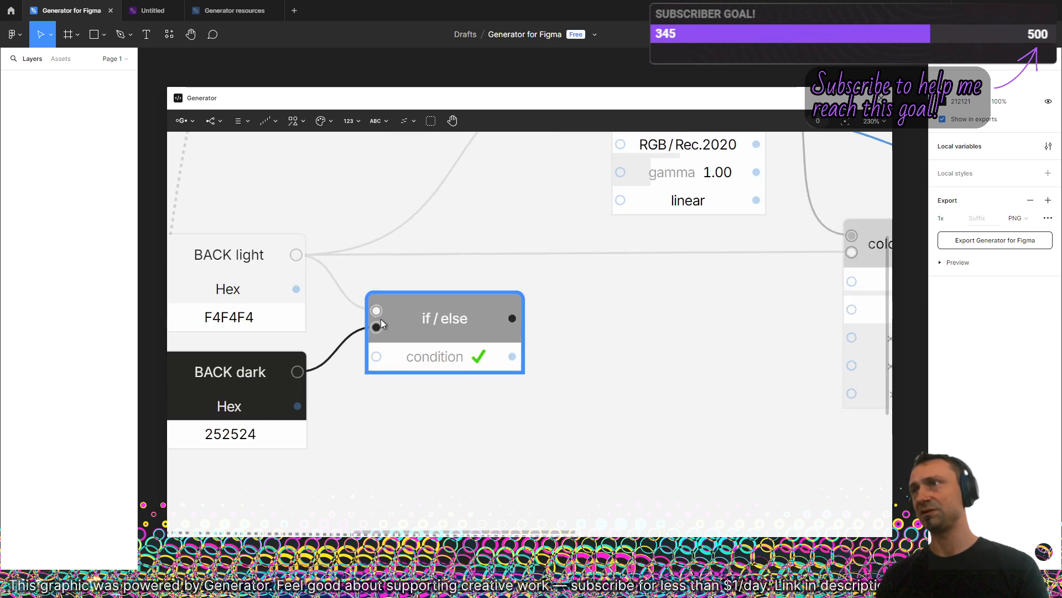
left_click(476, 358)
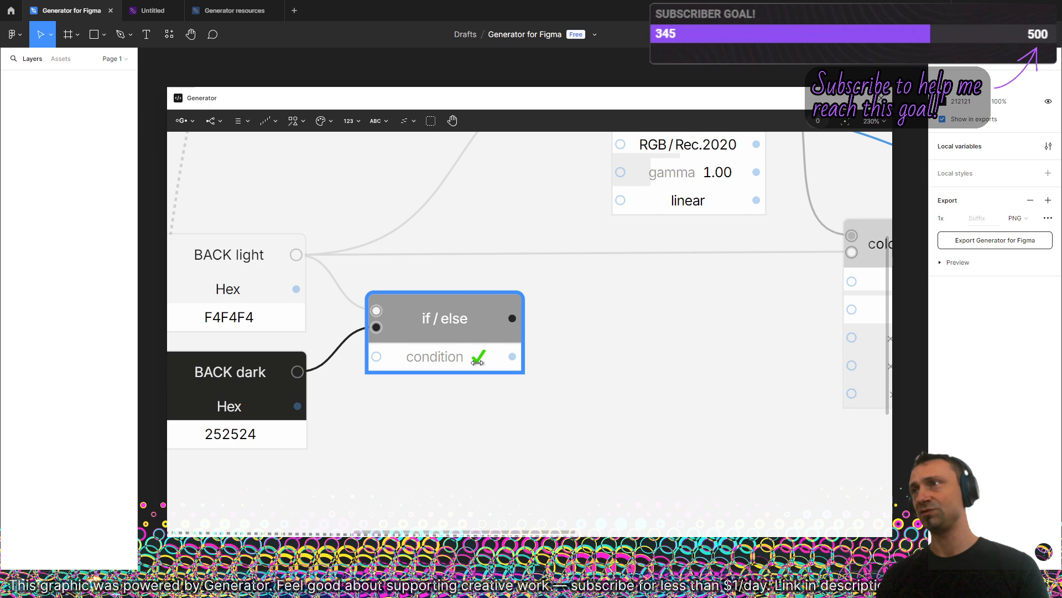
scroll(557, 287, "down", 3)
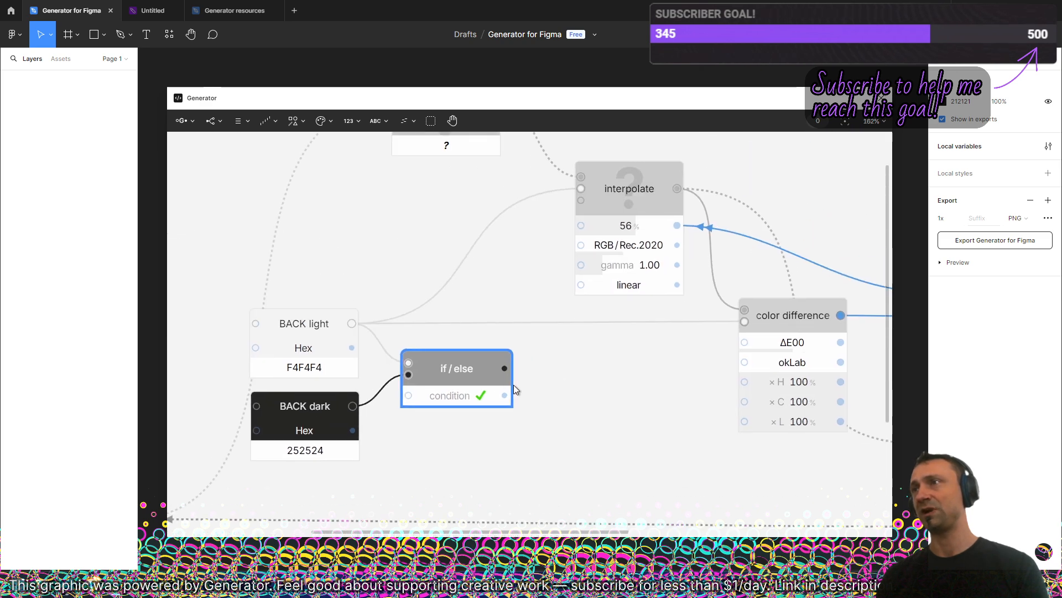
left_click_drag(504, 368, 580, 189)
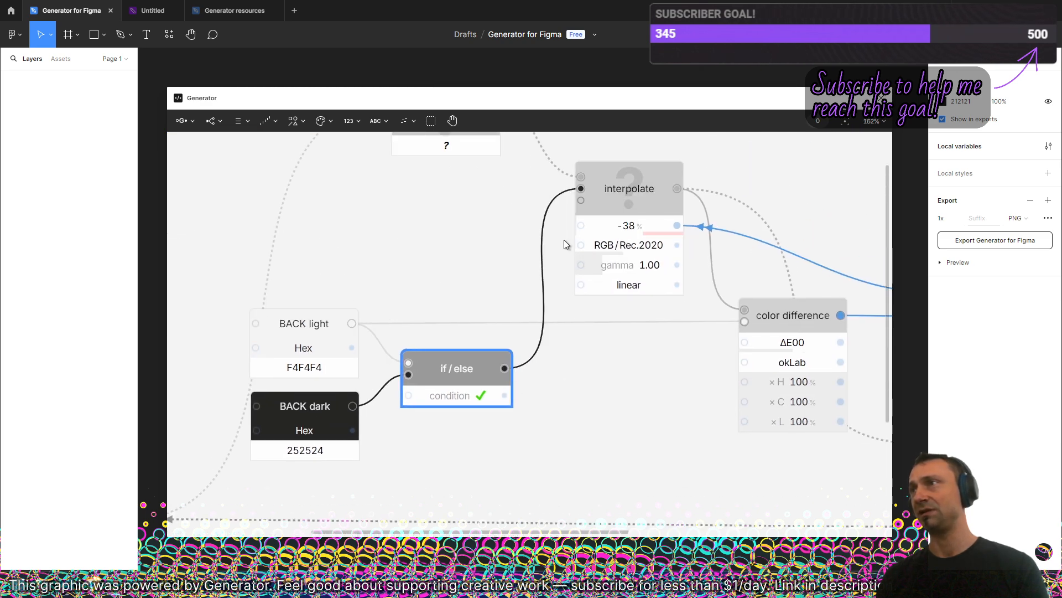
- Connect the if/else output to the color difference node's second input, and move the if/else and both BACK nodes up and left
left_click_drag(506, 368, 745, 321)
scroll(452, 315, "down", 4)
left_click_drag(465, 290, 359, 401)
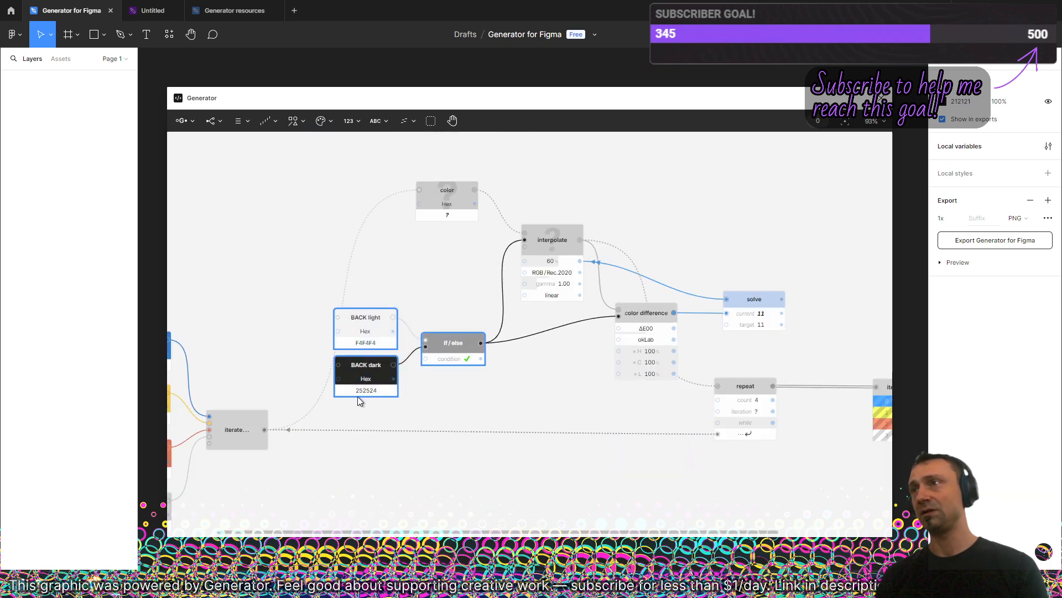
left_click_drag(463, 350, 439, 323)
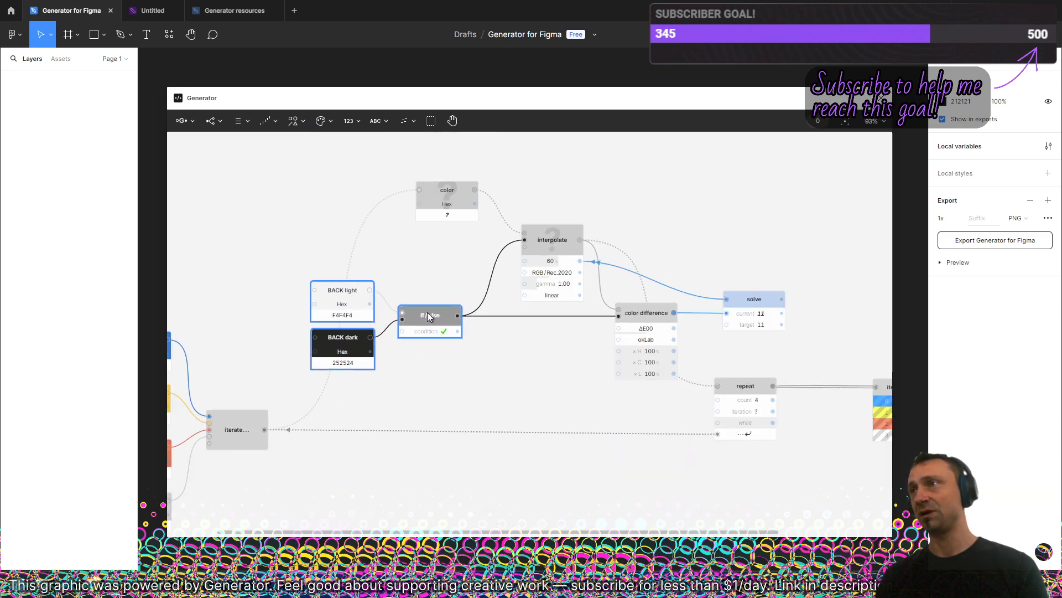
left_click(434, 357)
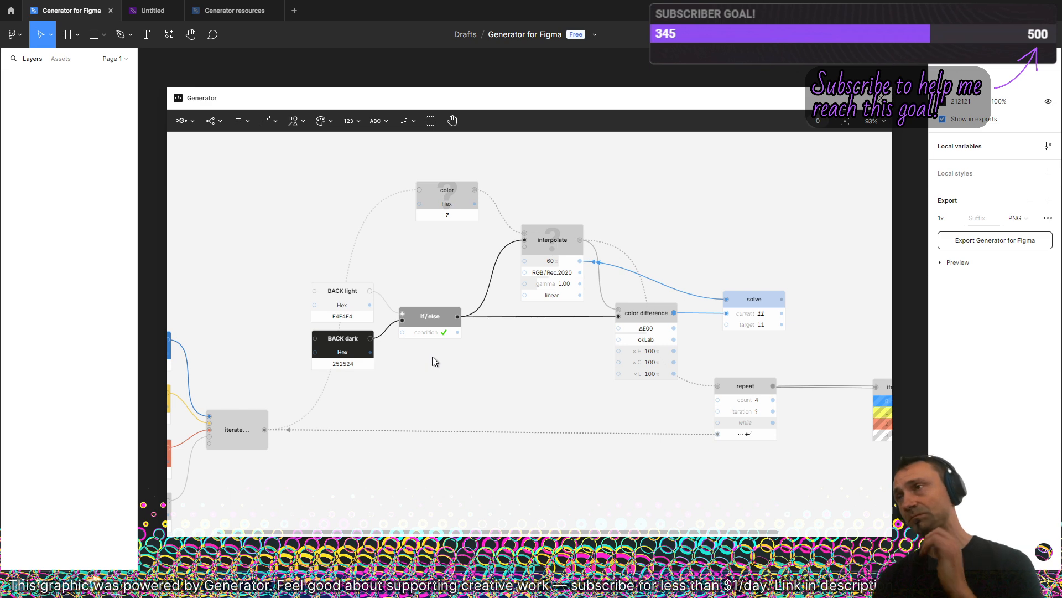
- Make the first result color node beside the items list active to recompute the four inactive colors
scroll(447, 318, "up", 3)
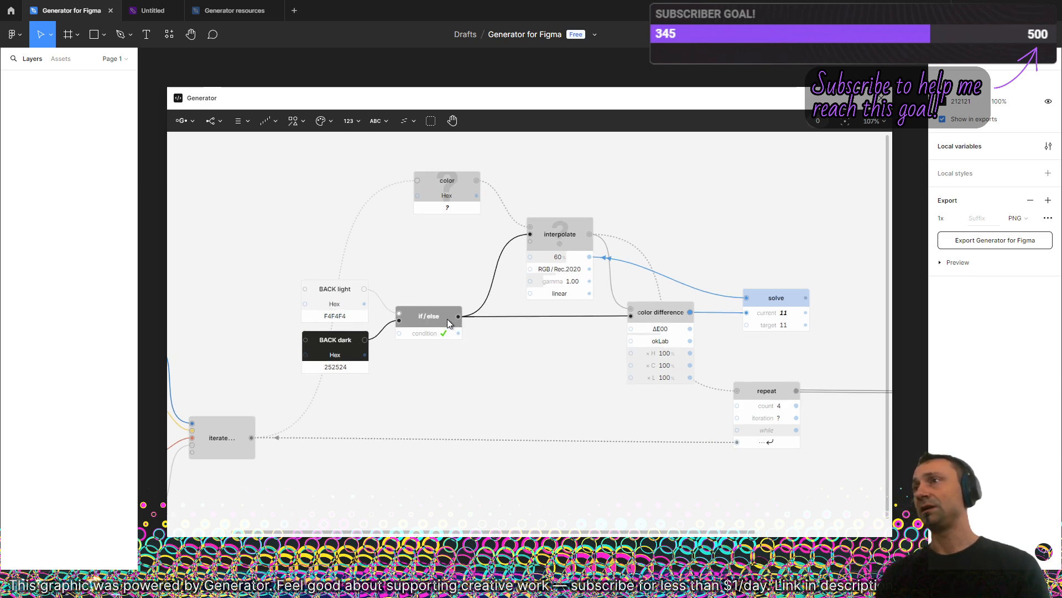
scroll(447, 319, "down", 3)
left_click_drag(586, 401, 493, 327)
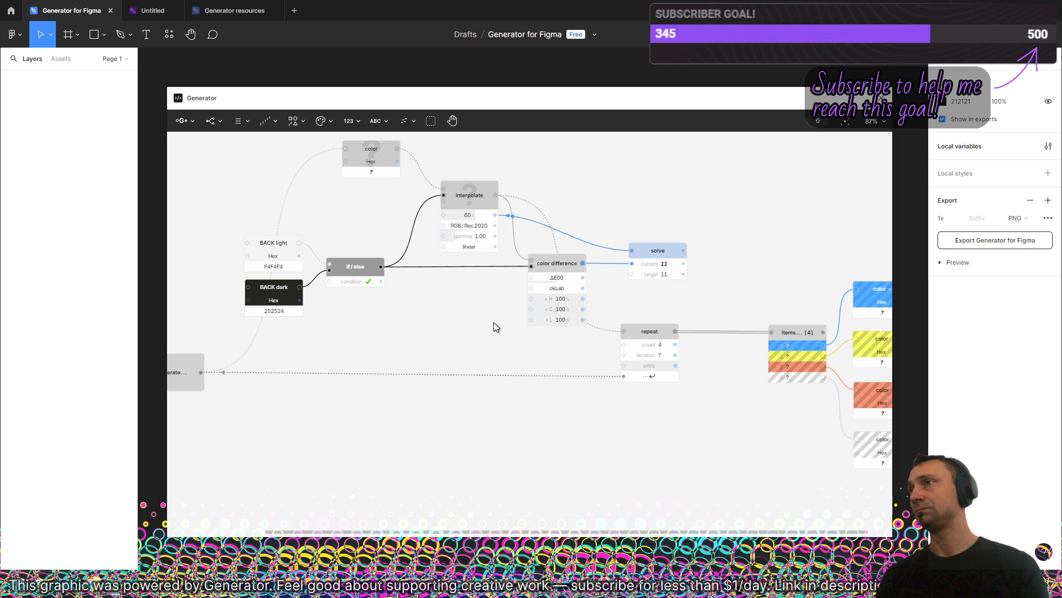
left_click(881, 289)
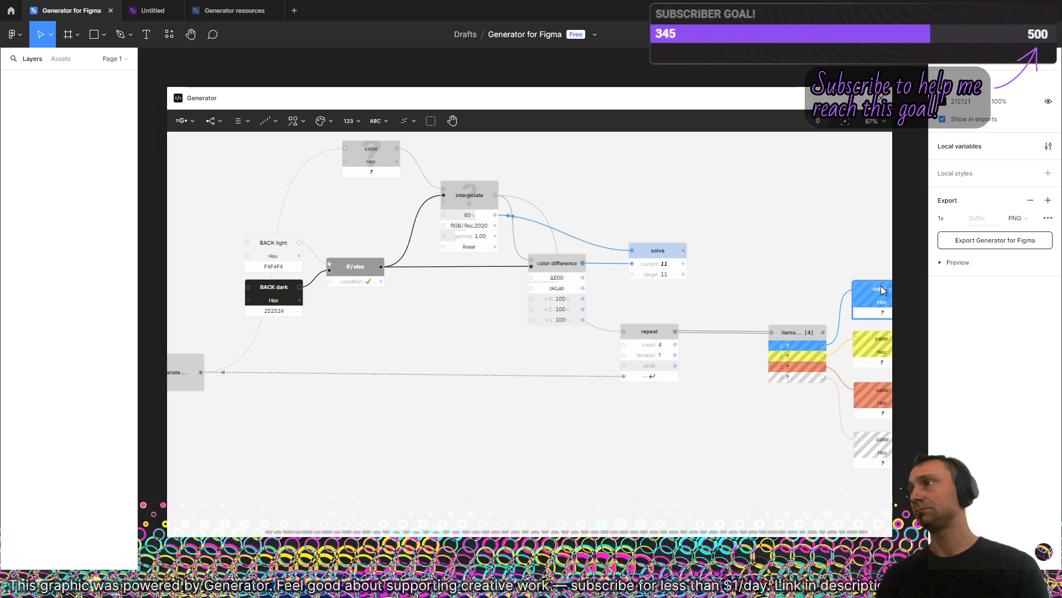
left_click(833, 263)
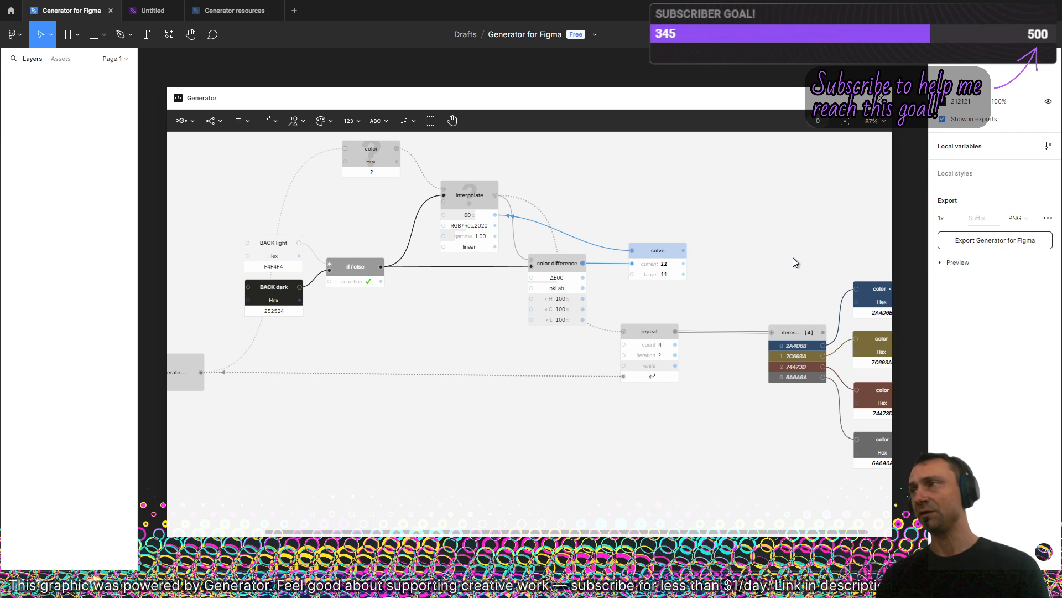
- Switch the if/else node's condition to false so the light background is used
scroll(649, 246, "right", 3)
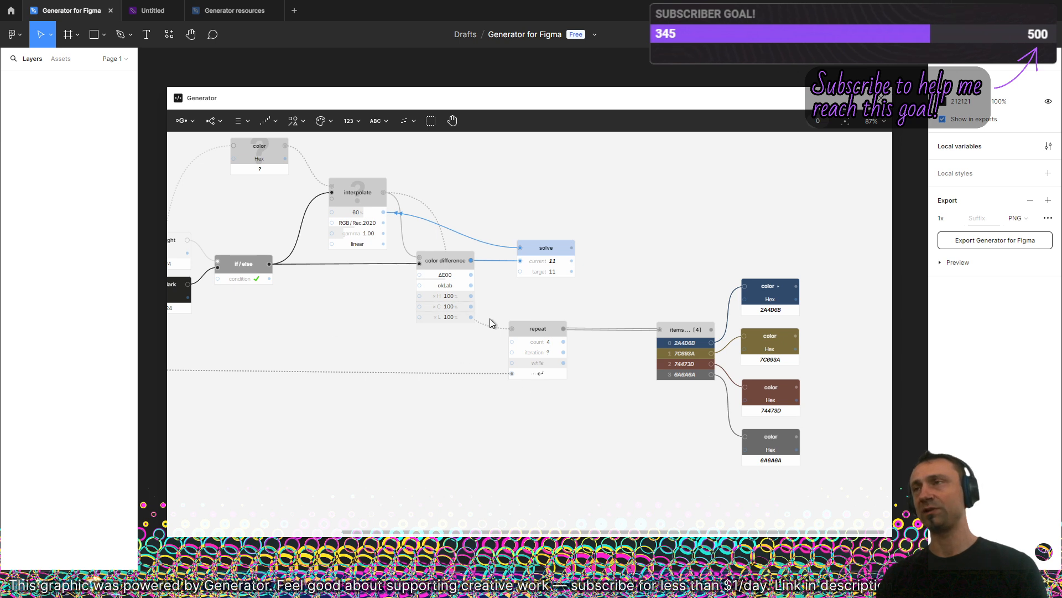
left_click_drag(673, 246, 709, 237)
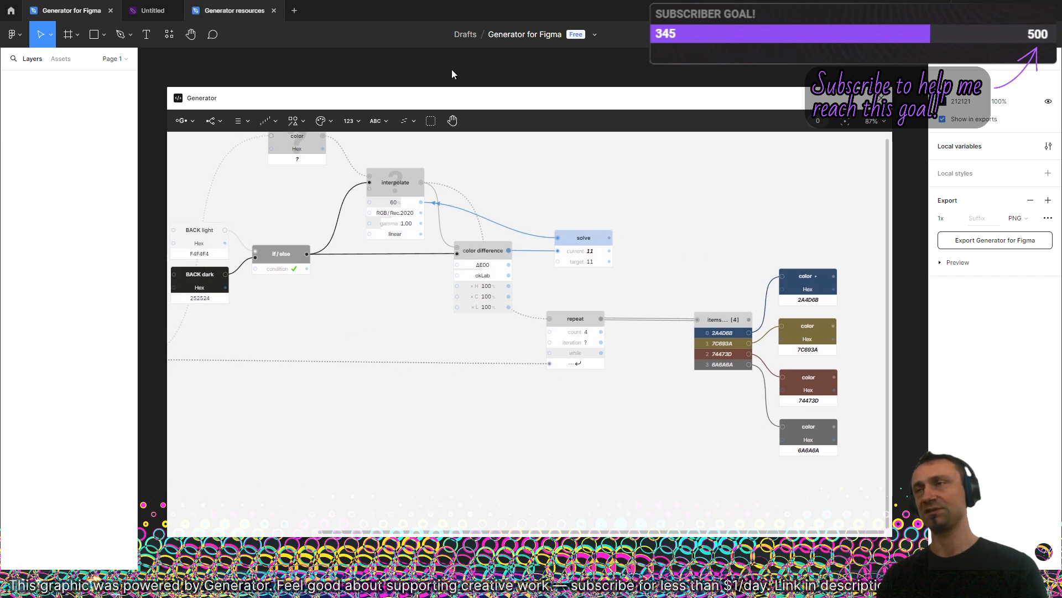
left_click_drag(327, 268, 345, 301)
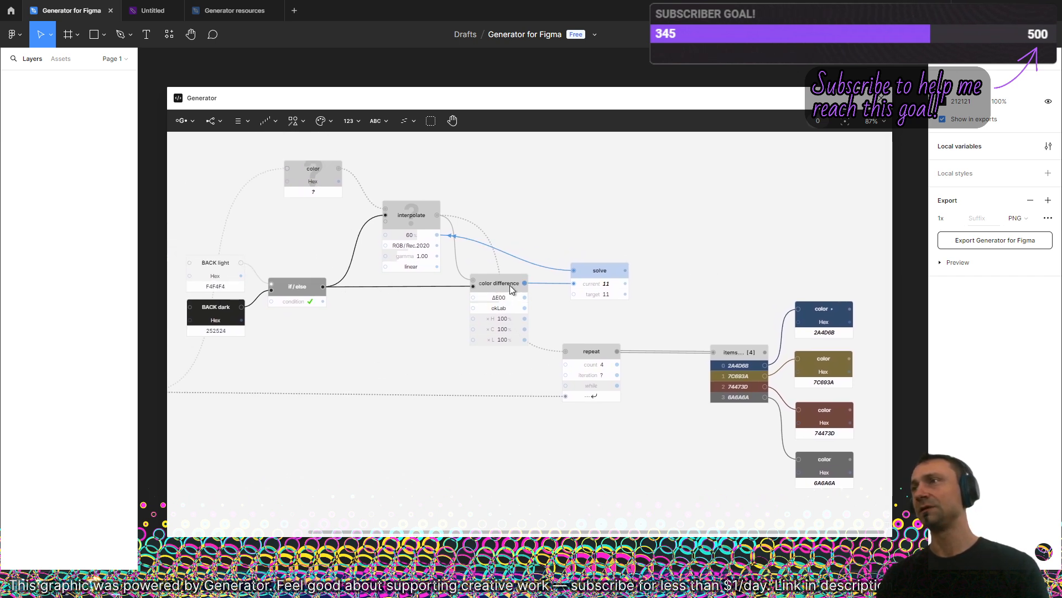
left_click(317, 304)
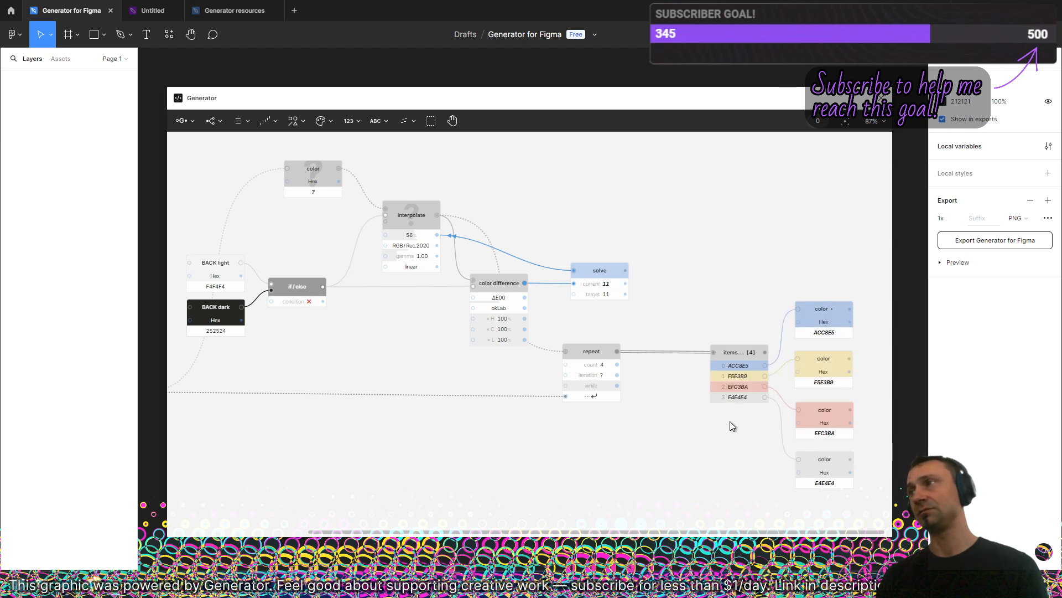
- Add a number node and a text node above the result colors as comparison samples
left_click(351, 121)
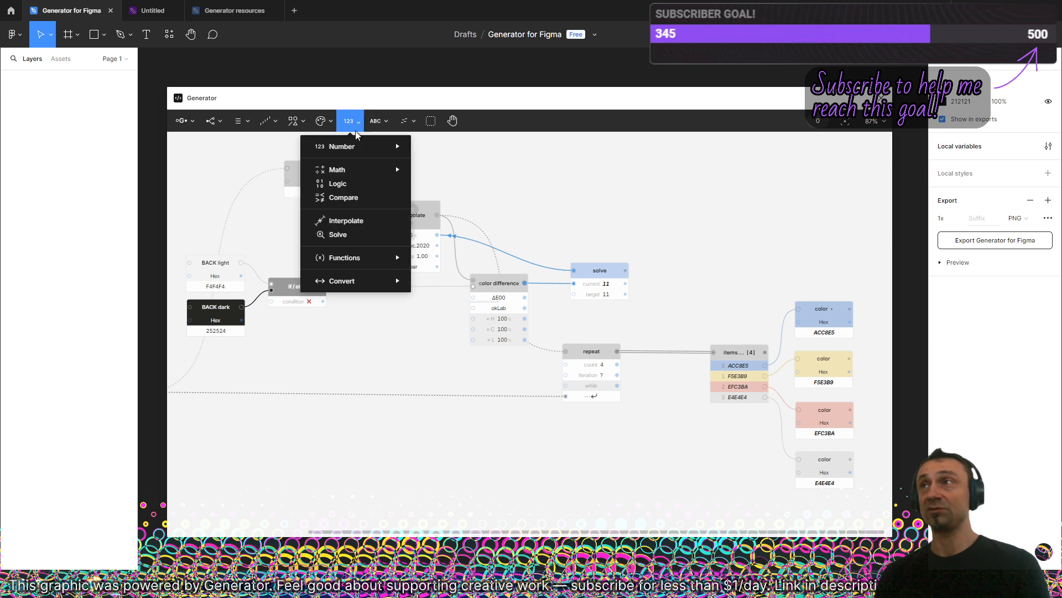
left_click(829, 266)
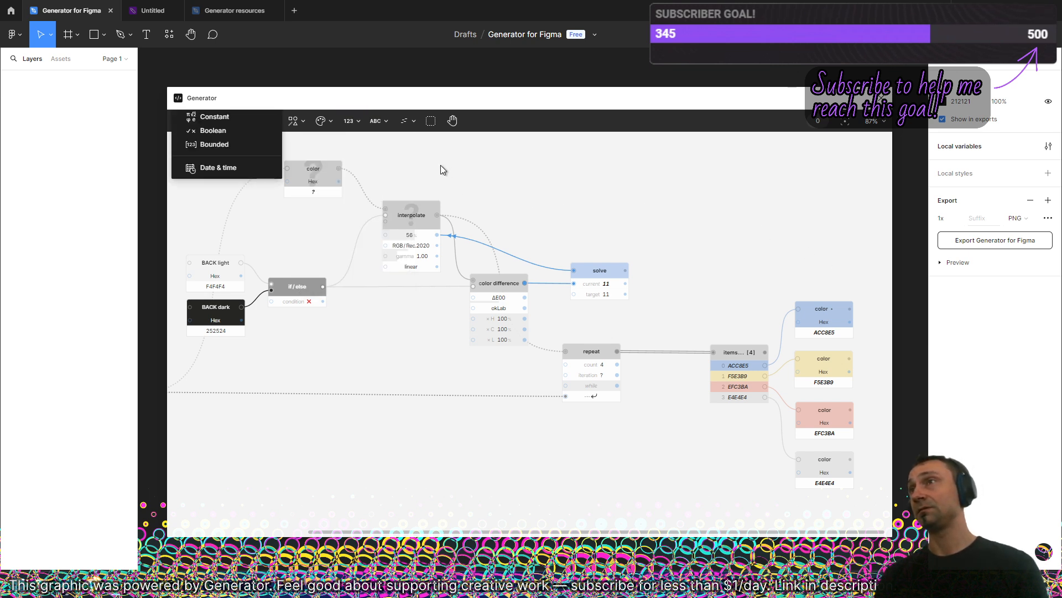
left_click(349, 121)
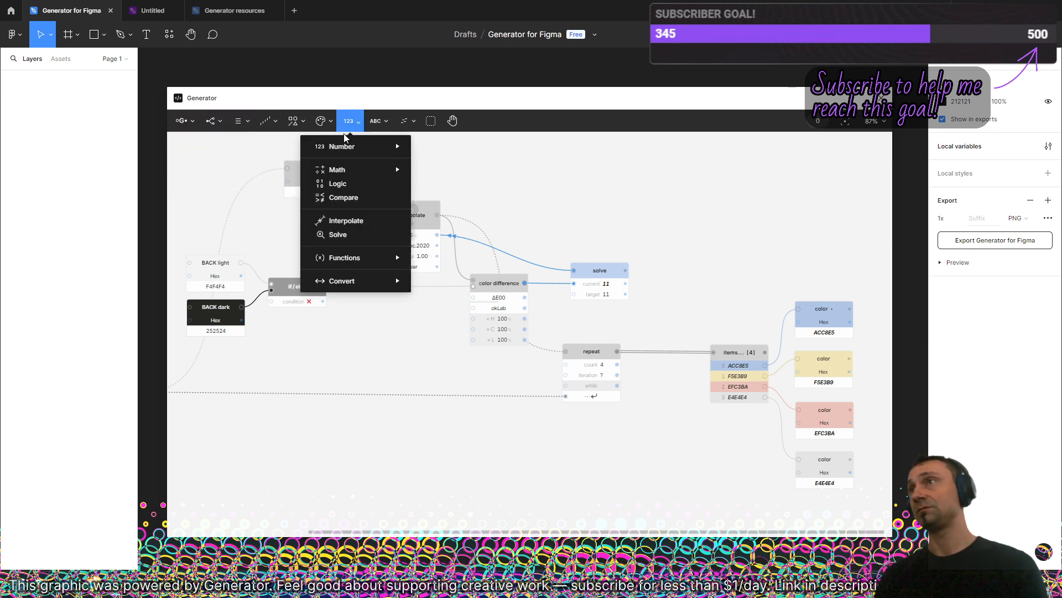
left_click(332, 144)
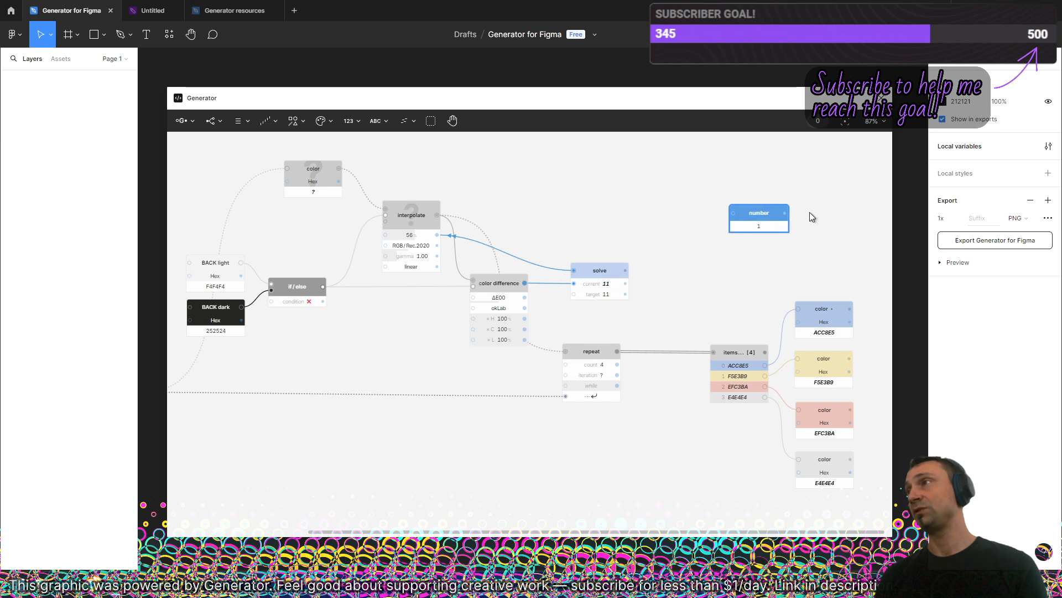
left_click(348, 121)
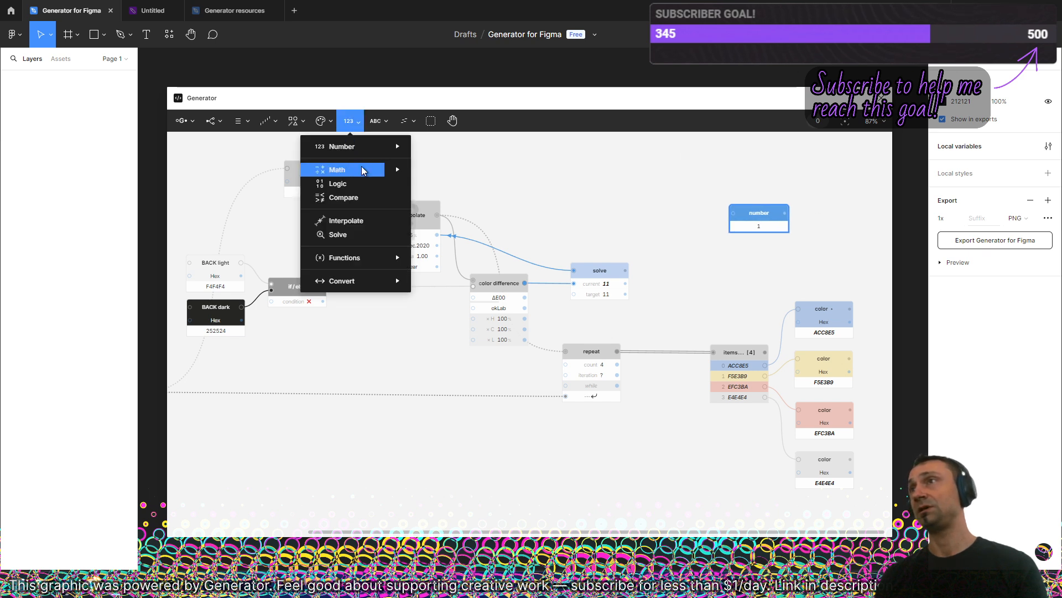
left_click(376, 120)
left_click(380, 148)
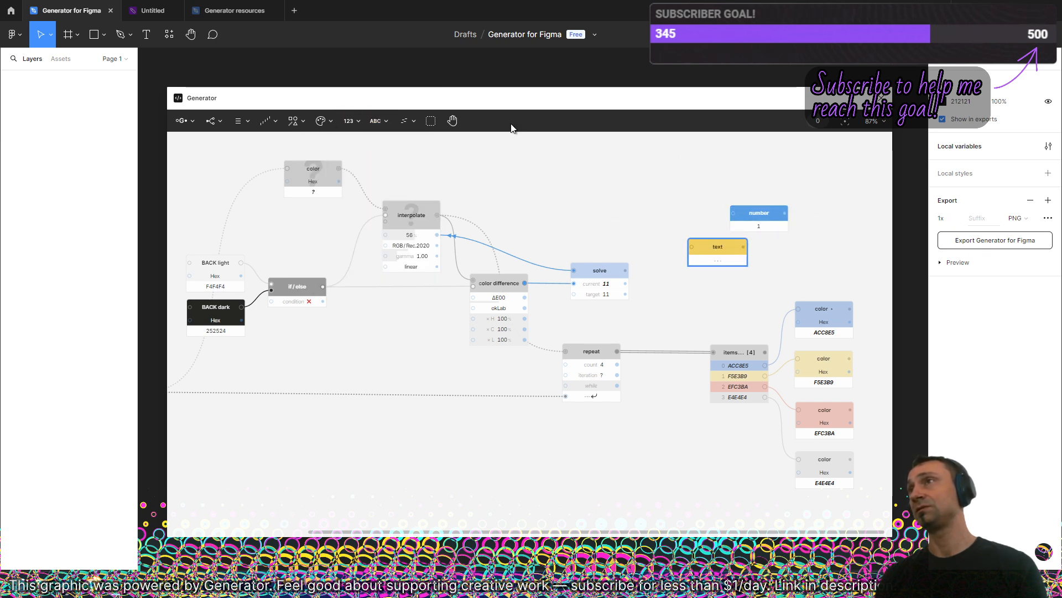
- Add a layer blur node and a set value name node, placing them above the result colors
left_click(321, 120)
left_click(293, 120)
mouse_move(344, 282)
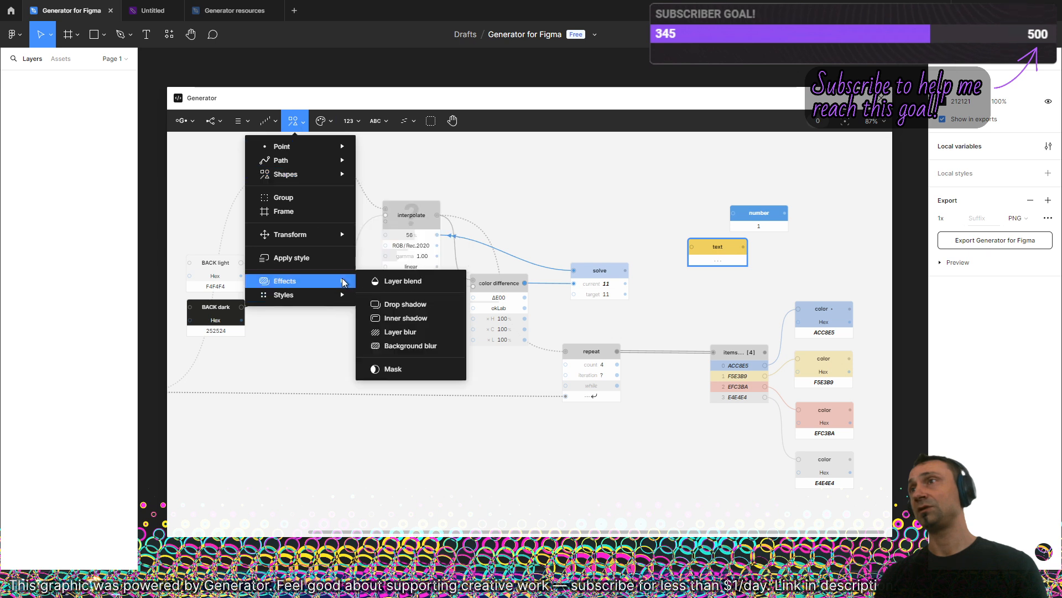
left_click(419, 334)
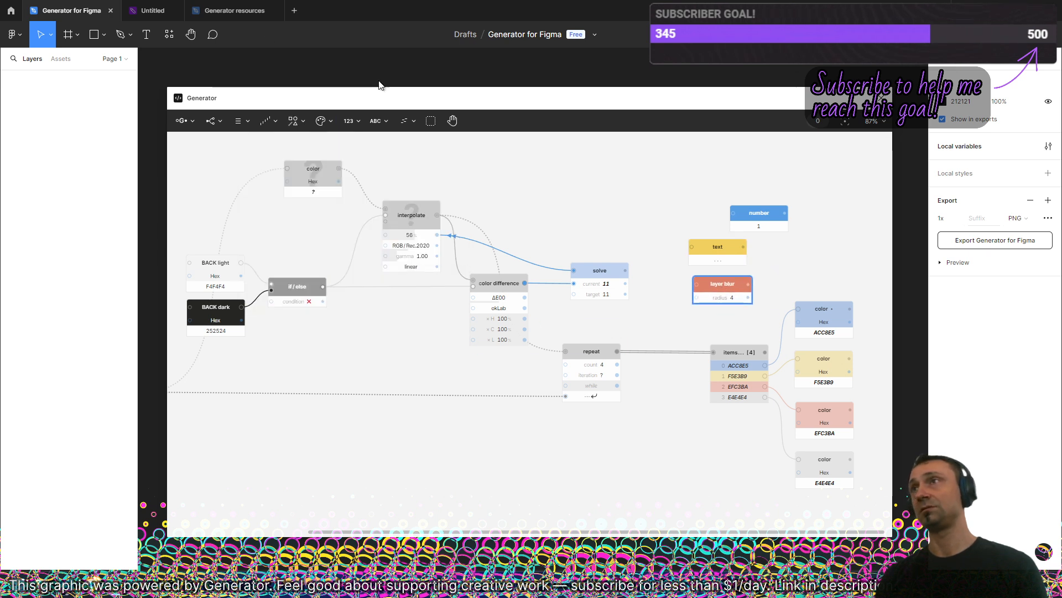
left_click(210, 121)
mouse_move(275, 309)
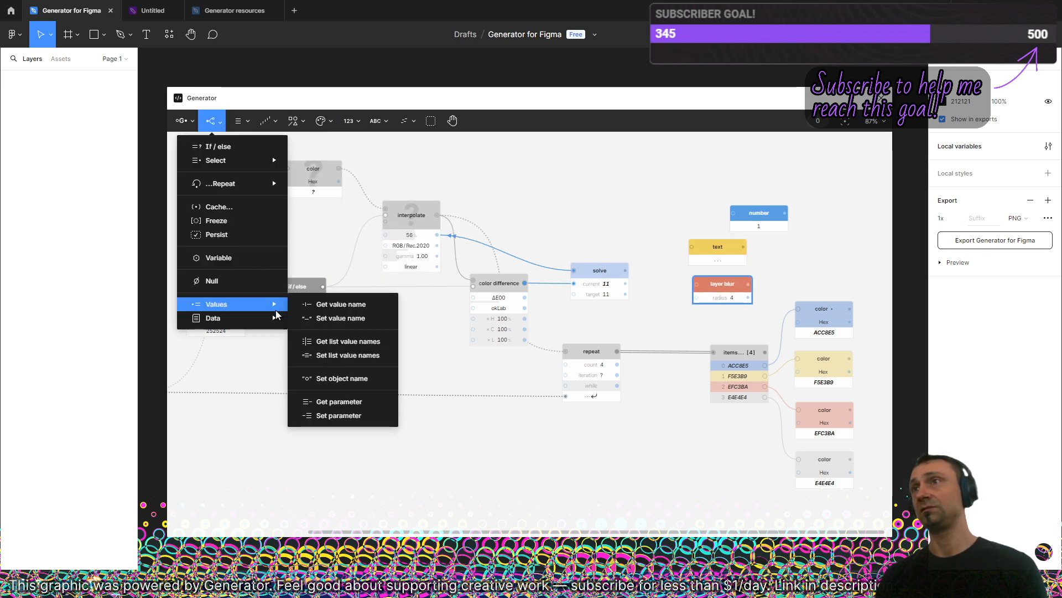
left_click(319, 322)
left_click_drag(775, 355, 841, 241)
left_click_drag(814, 184, 662, 159)
left_click(665, 158)
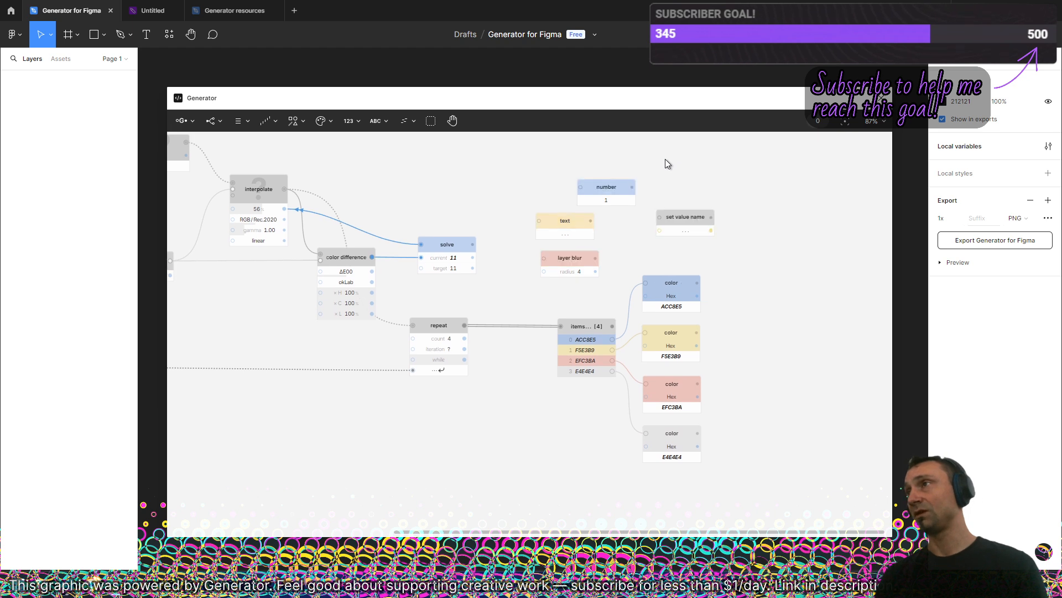
- Move the set value name, layer blur, text and number nodes beside the gray, red, yellow and blue result colors respectively
left_click_drag(699, 222, 747, 434)
left_click_drag(571, 259, 762, 394)
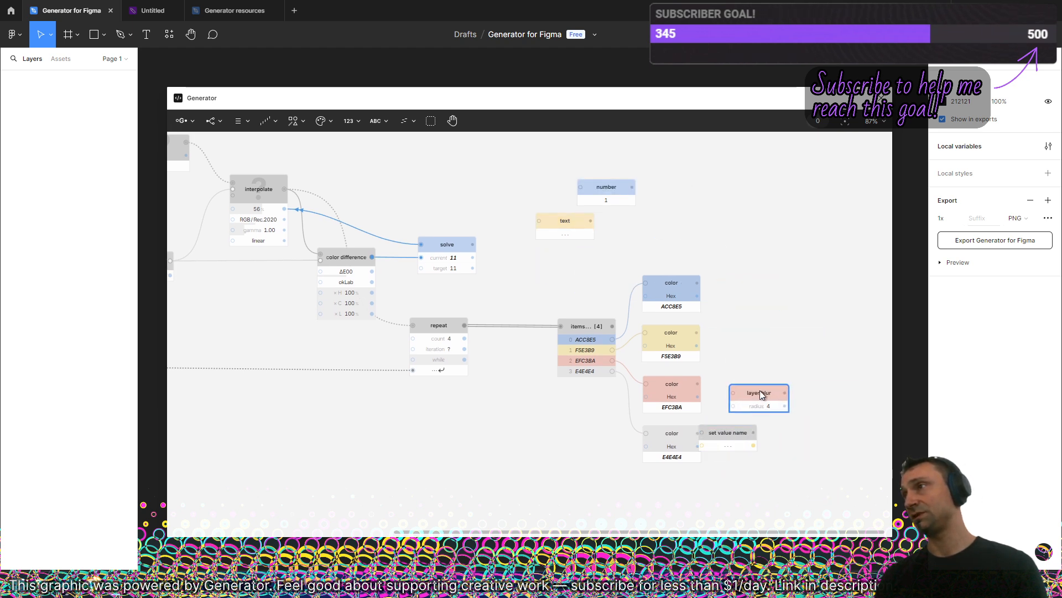
left_click_drag(574, 220, 737, 330)
left_click_drag(622, 189, 745, 286)
scroll(768, 279, "up", 5)
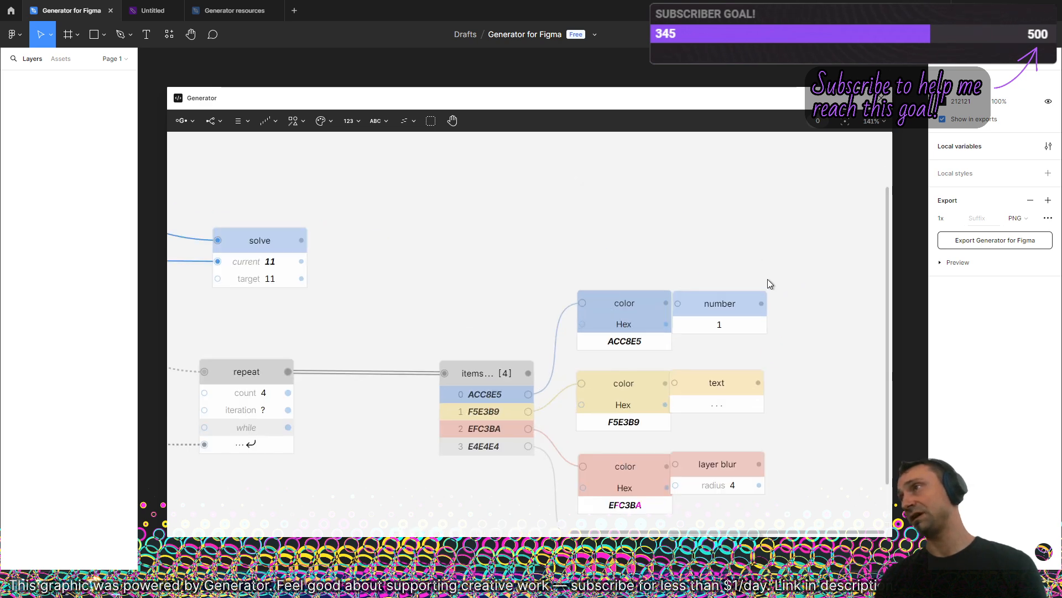
- Align the layer blur and set value name nodes flush against their matching color nodes and compare the header colors
left_click_drag(618, 271, 617, 270)
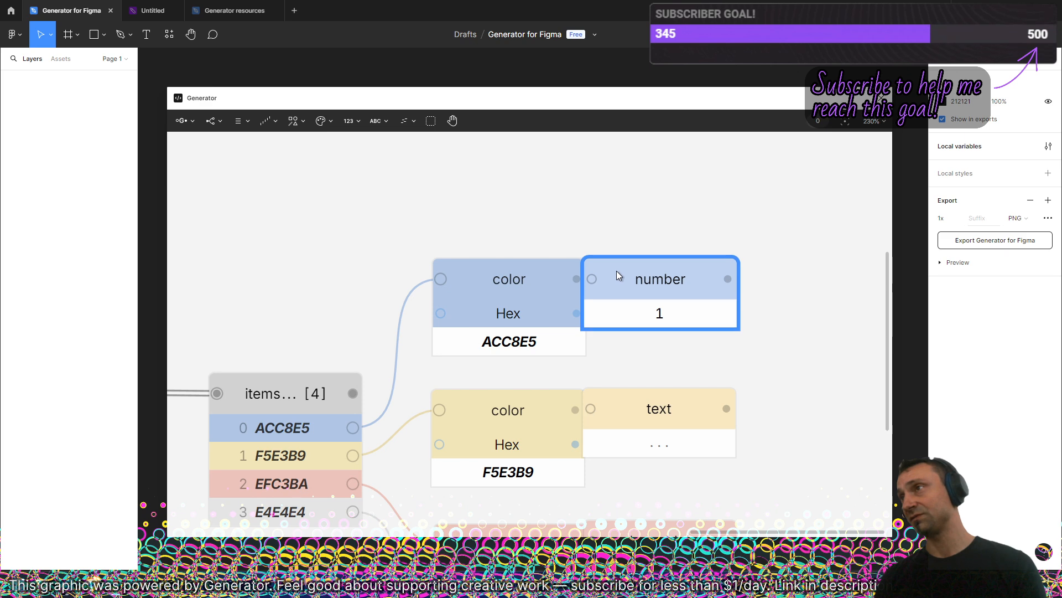
left_click(614, 194)
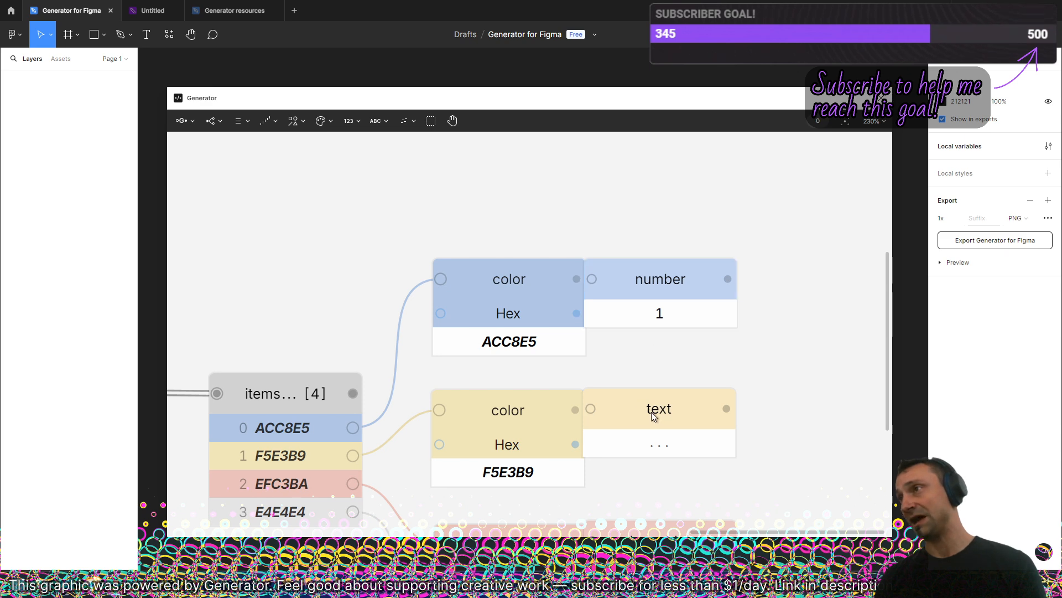
scroll(792, 463, "down", 5)
left_click(588, 273)
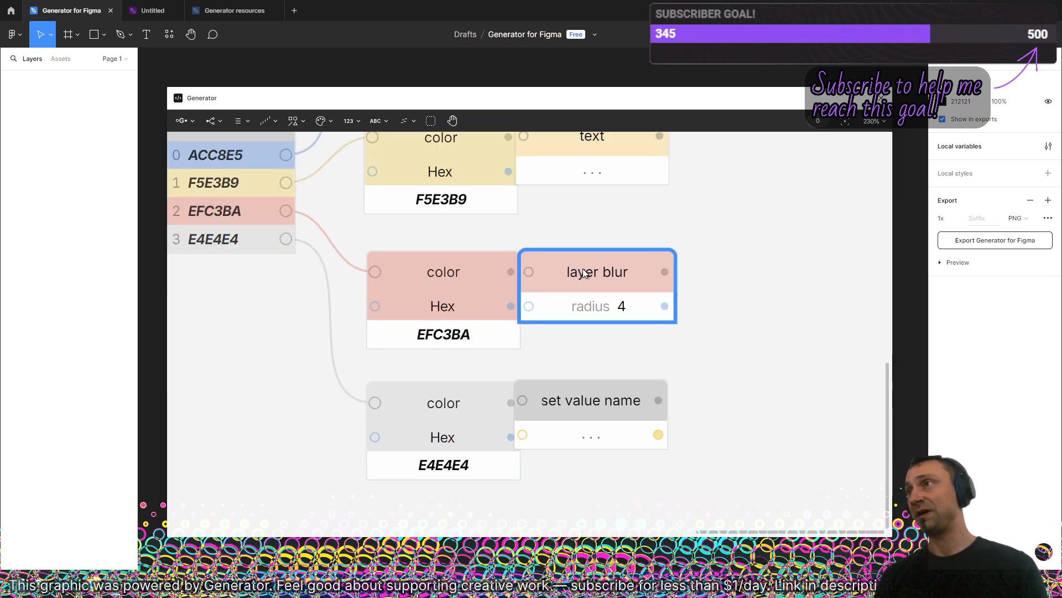
left_click(596, 239)
left_click(575, 274)
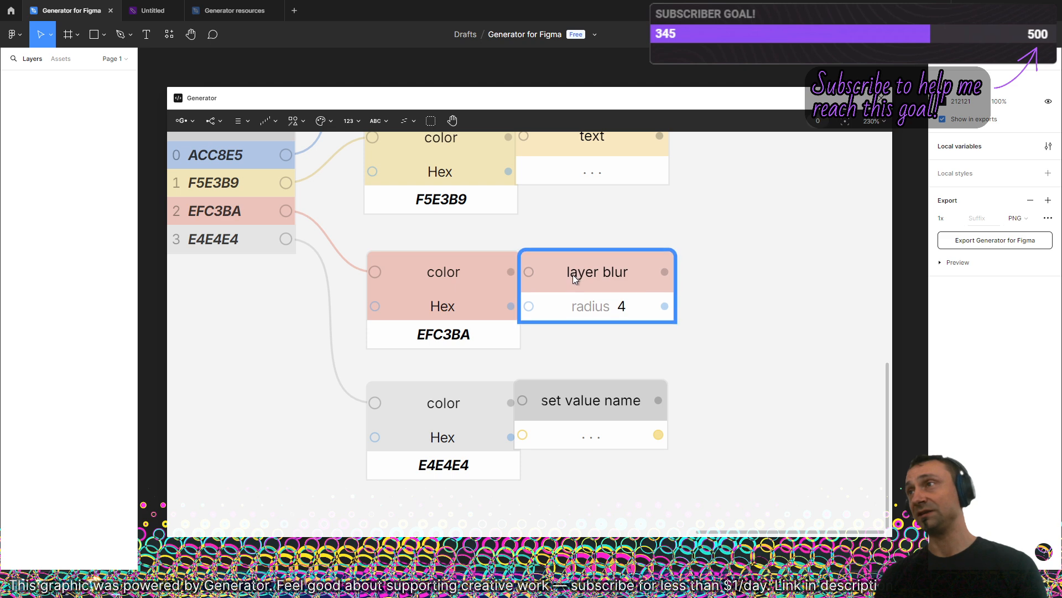
left_click_drag(573, 274, 572, 274)
left_click(712, 324)
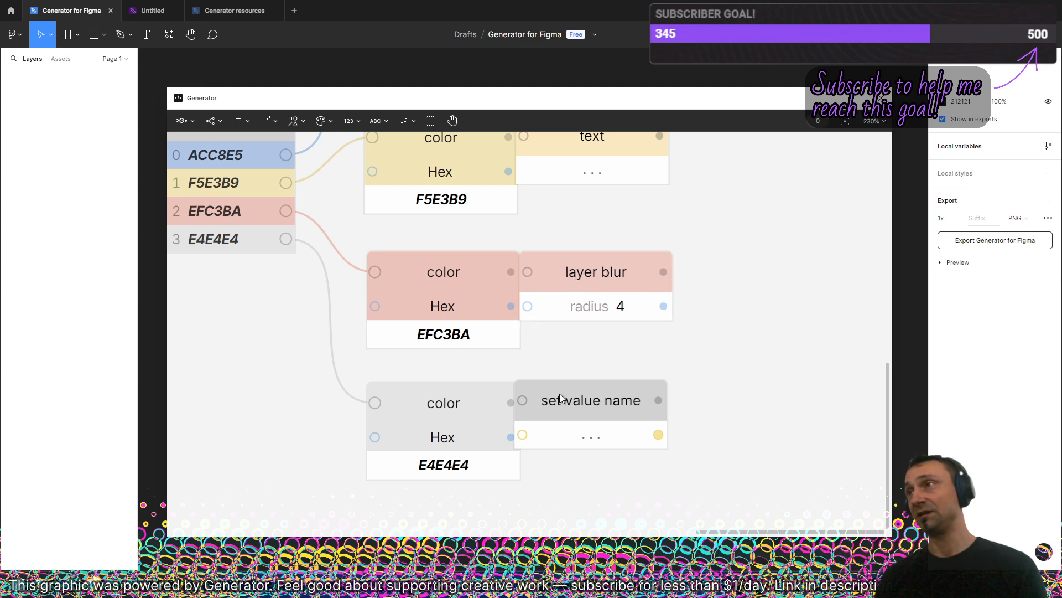
left_click_drag(566, 399, 576, 402)
left_click(569, 327)
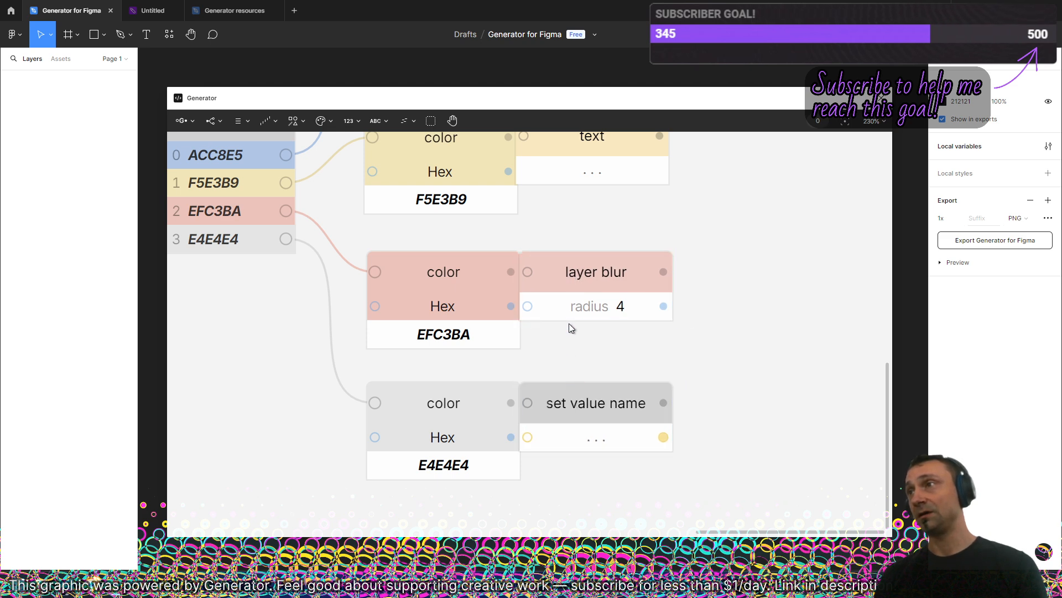
- Set the solve node's target to 8 and make the first result color node active to recompute the colors
scroll(568, 326, "down", 5)
left_click_drag(326, 250, 467, 307)
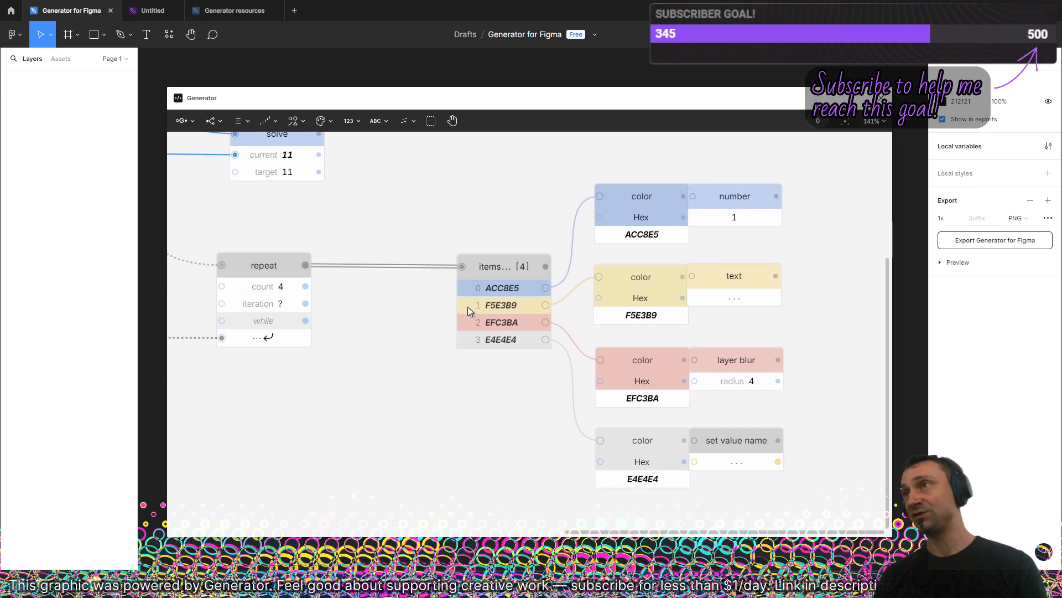
scroll(367, 215, "up", 1)
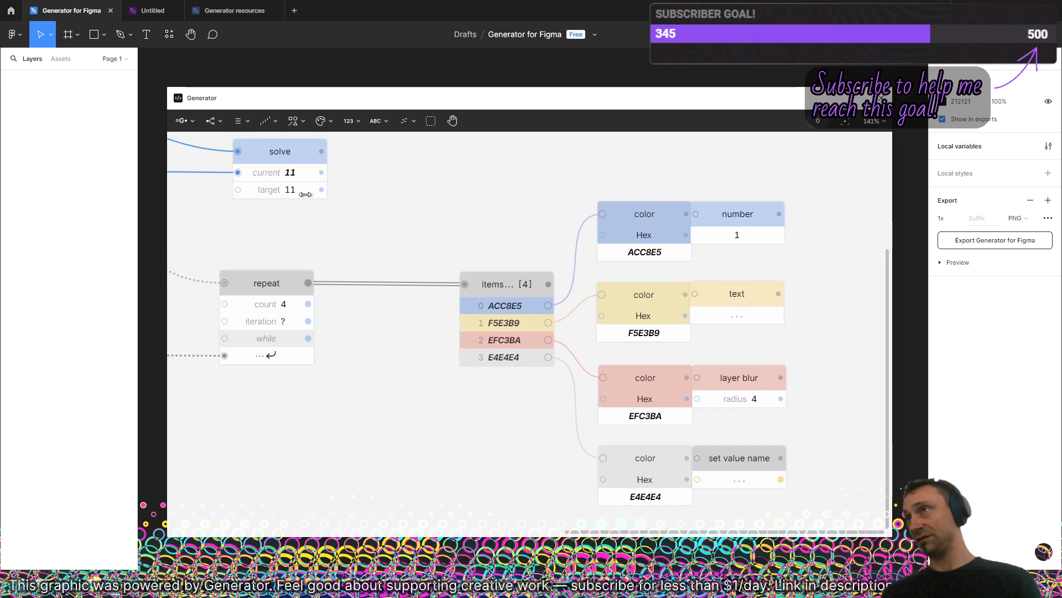
scroll(305, 187, "down", 3)
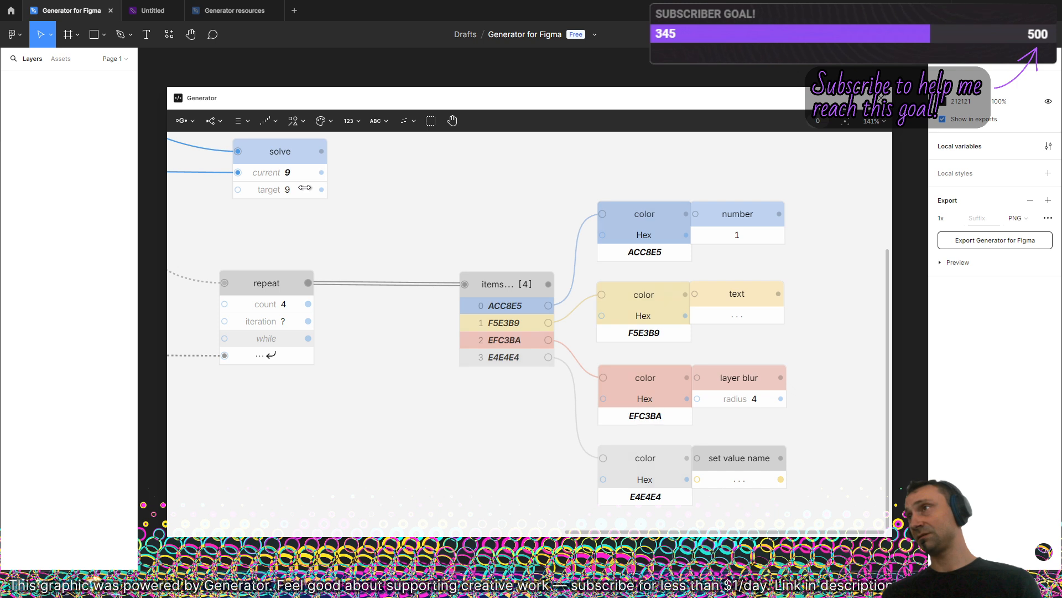
left_click(662, 204)
left_click(585, 147)
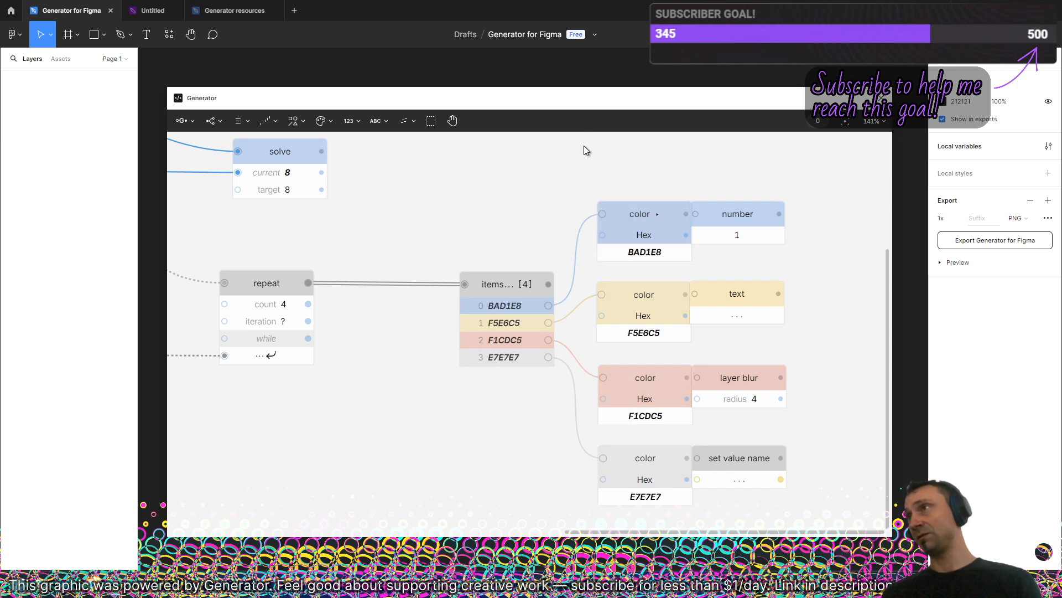
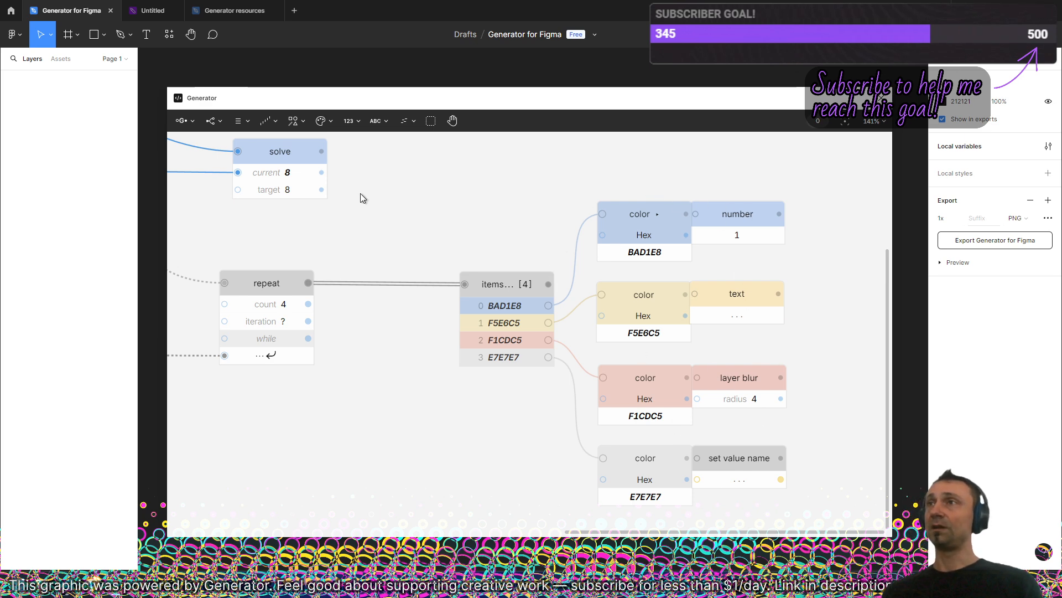
- Add a number node below the interpolate node and set its value to 8
left_click_drag(349, 188, 658, 270)
scroll(658, 271, "down", 2)
left_click_drag(486, 317, 502, 293)
left_click(350, 120)
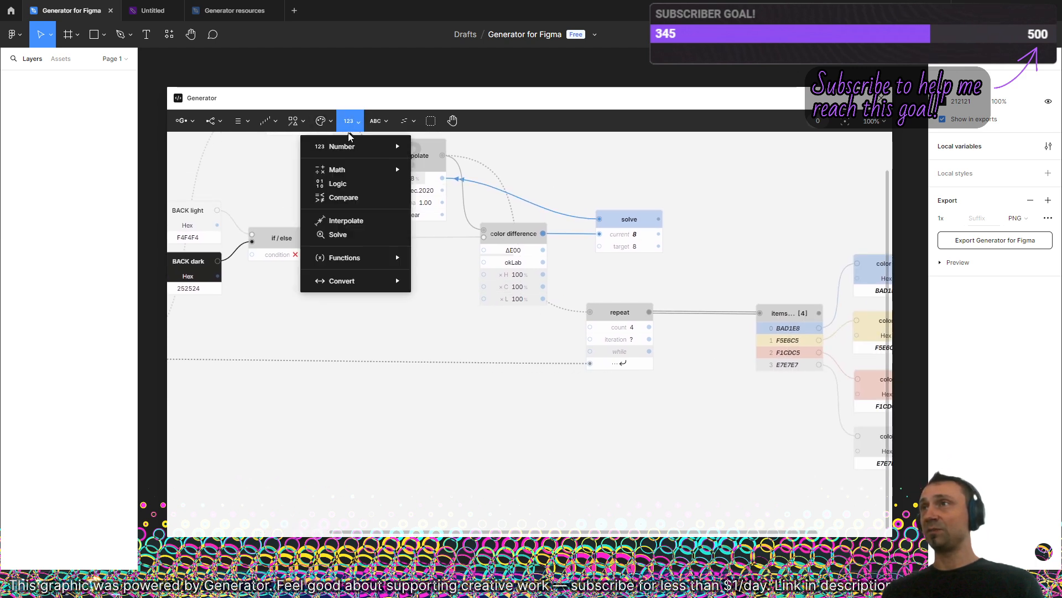
left_click(353, 157)
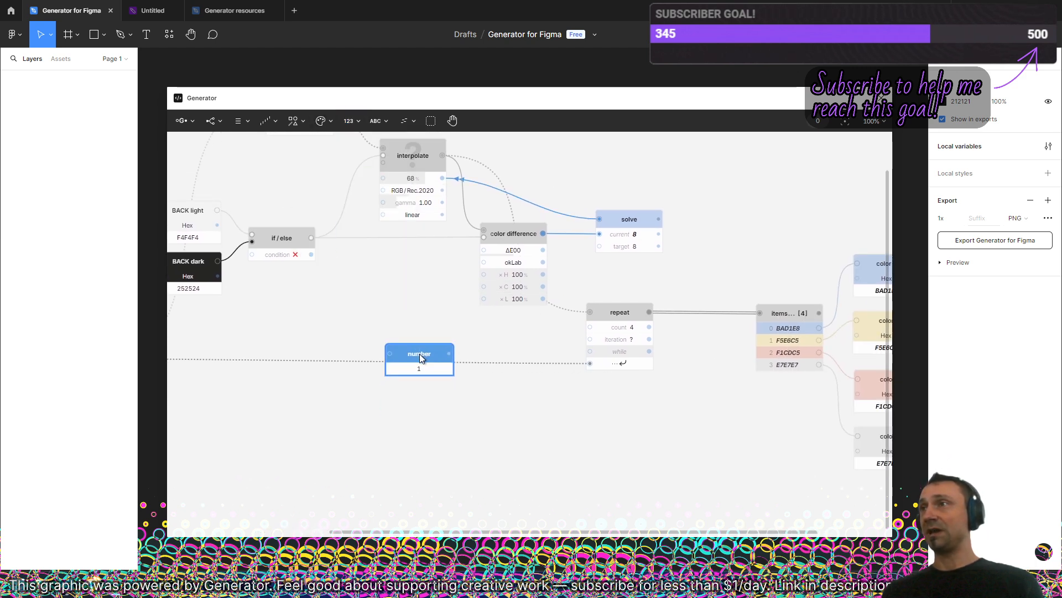
type("8")
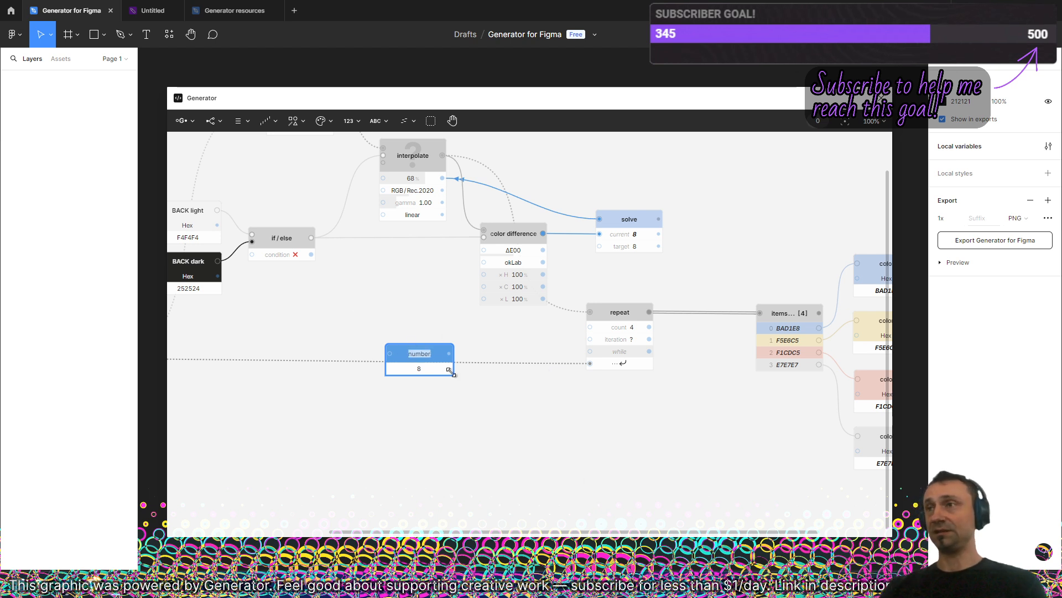
type("light target")
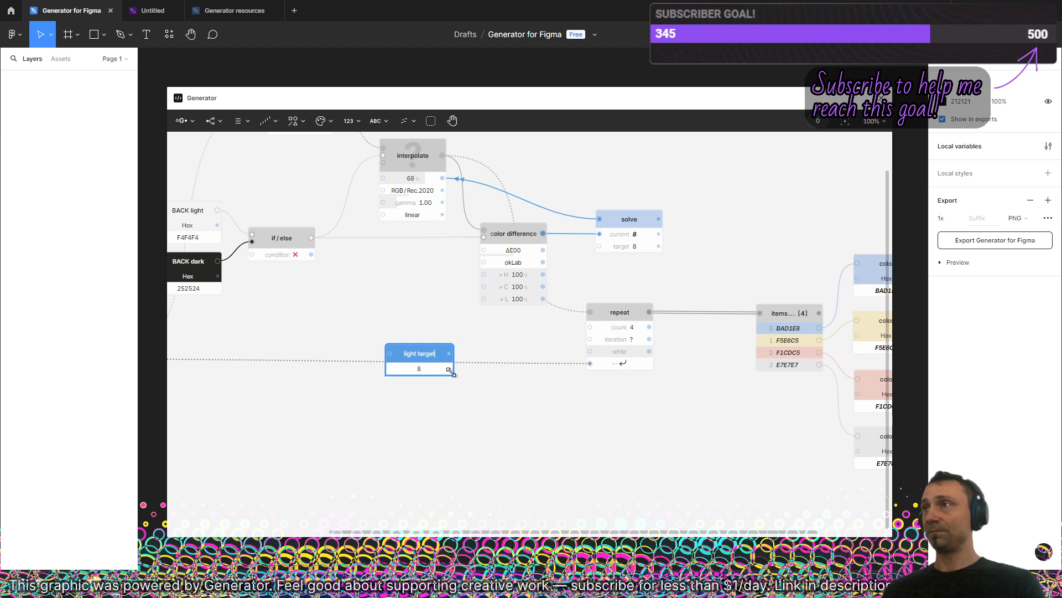
key("BackSpace")
key("BackSpace")
key("BackSpace")
key("BackSpace")
key("BackSpace")
key("BackSpace")
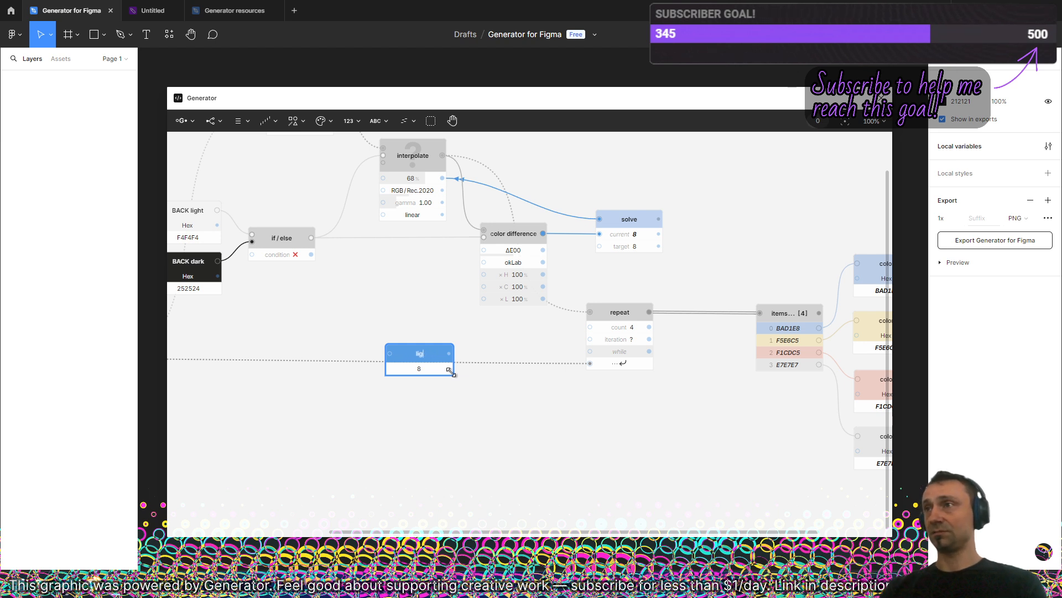
key("BackSpace")
key("BackSpace")
key("BackSpace")
key("BackSpace")
key("BackSpace")
- Name the number node DIFF light and duplicate it directly below as DIFF dark with the value 11
type("DIFF light")
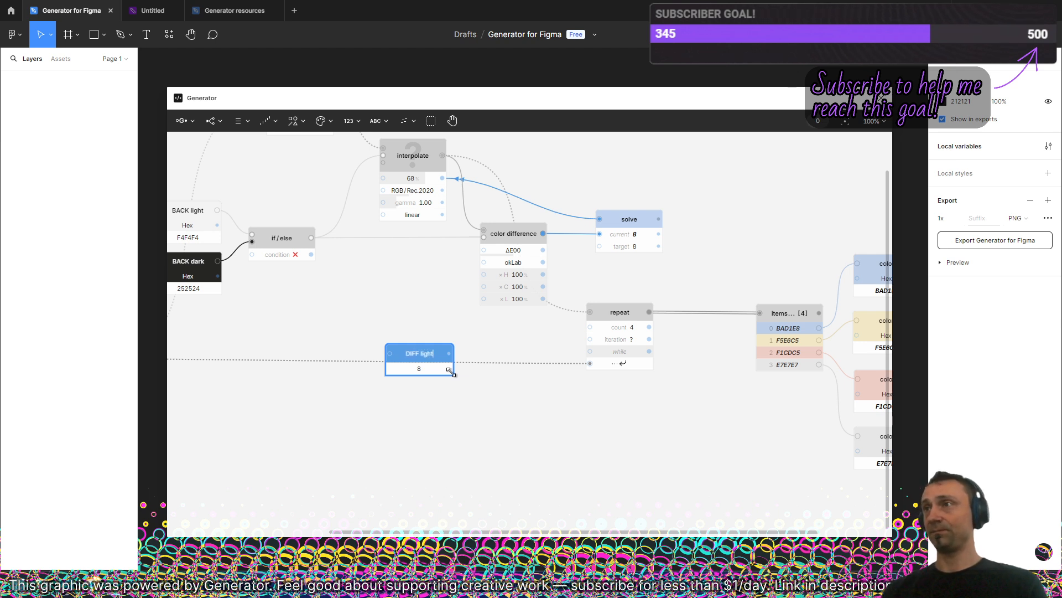
left_click_drag(436, 360, 437, 402, "alt")
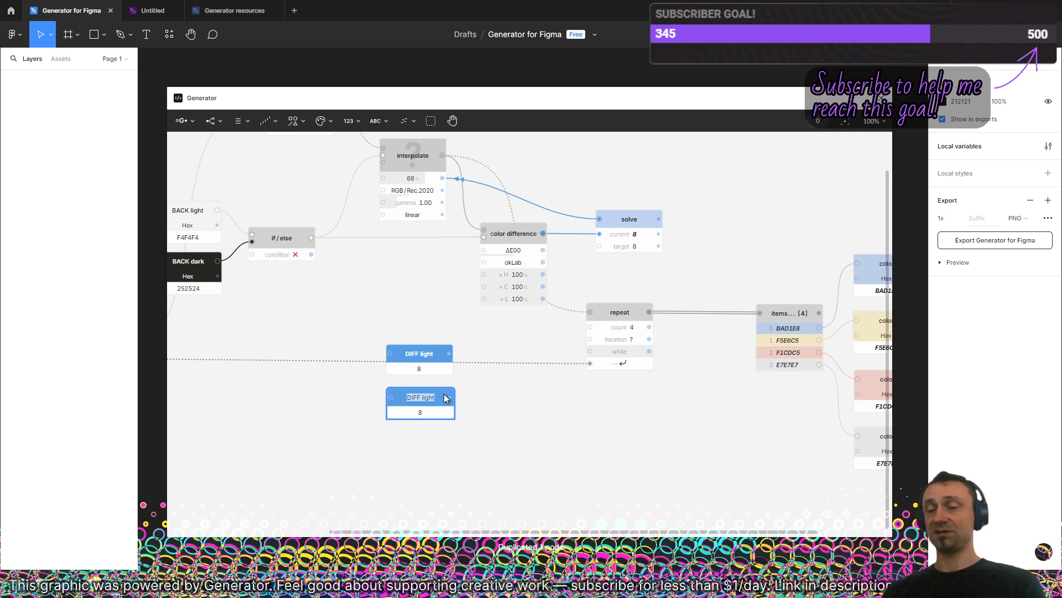
type("DIFF dark")
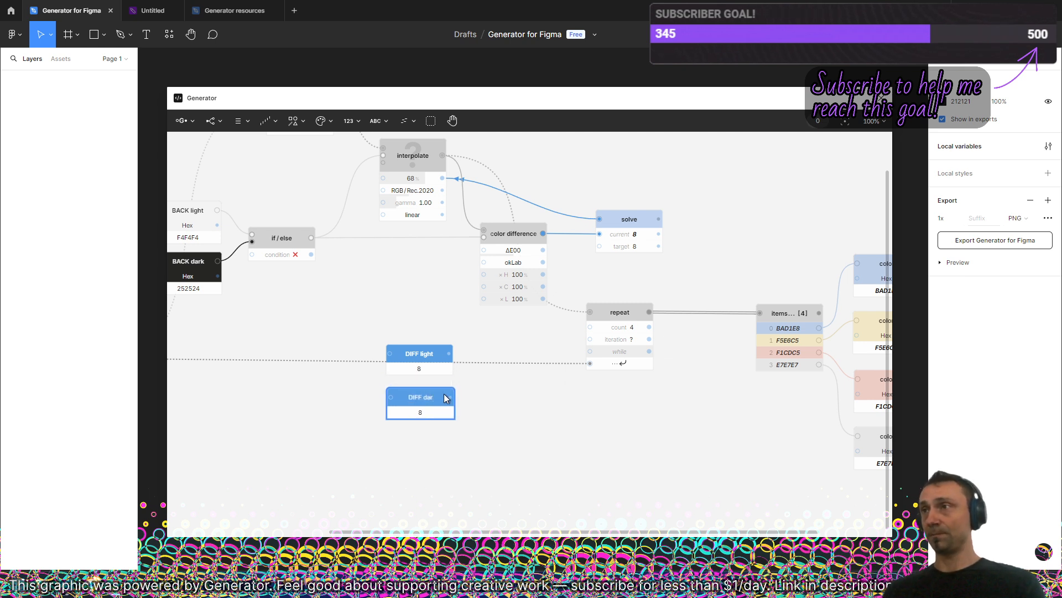
key("Return")
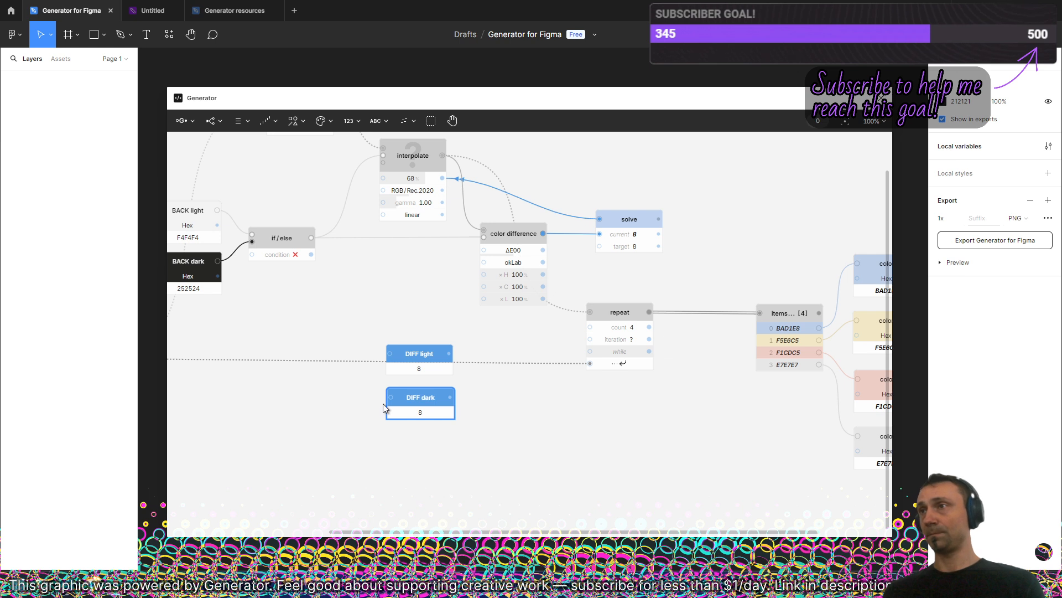
left_click_drag(407, 410, 409, 392)
left_click_drag(462, 324, 409, 426)
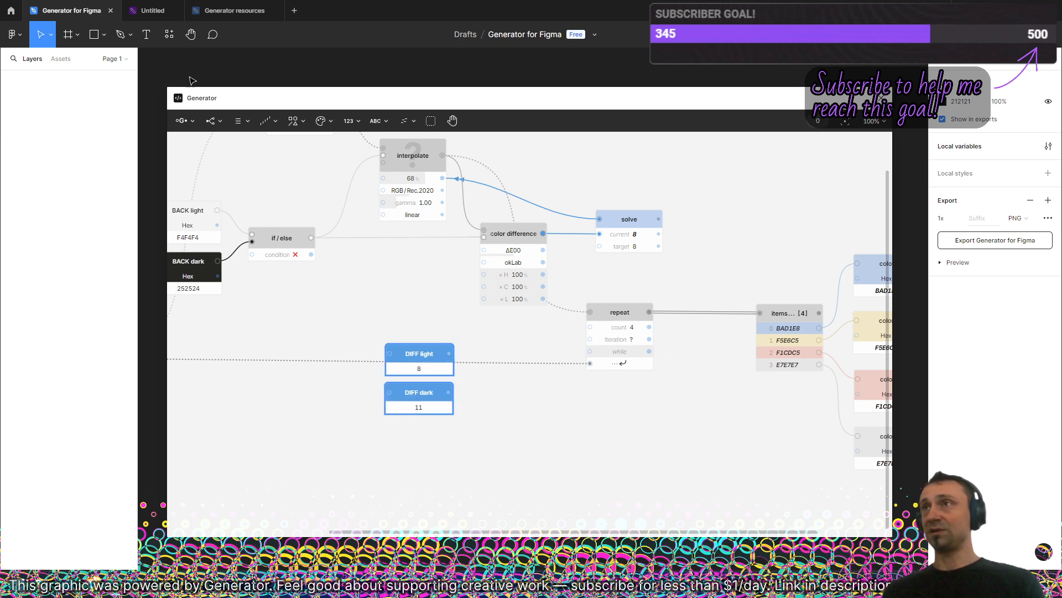
- Add an if/else node fed by DIFF light and DIFF dark, and connect its output to the solve node's target
left_click(211, 126)
left_click(216, 145)
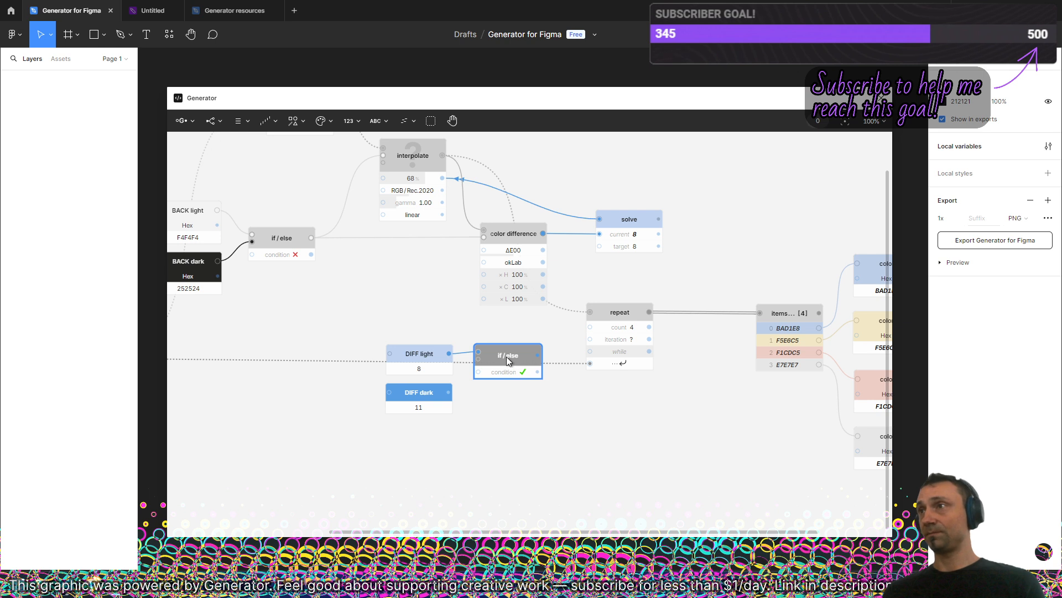
mouse_move(476, 374)
left_mouse_down()
mouse_move(476, 392)
mouse_move(478, 376)
left_mouse_up()
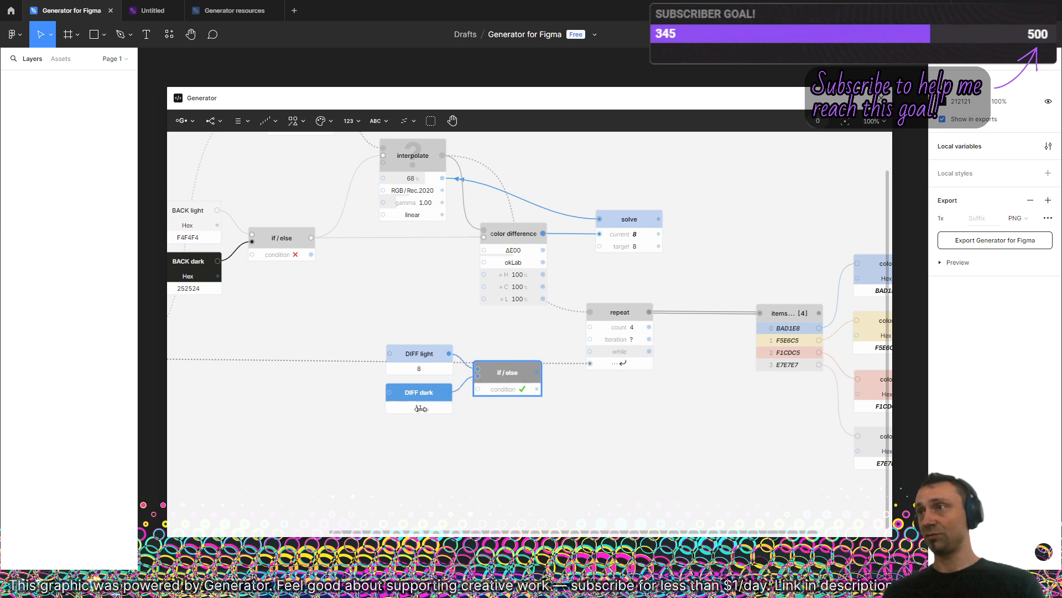
left_click_drag(538, 372, 599, 249)
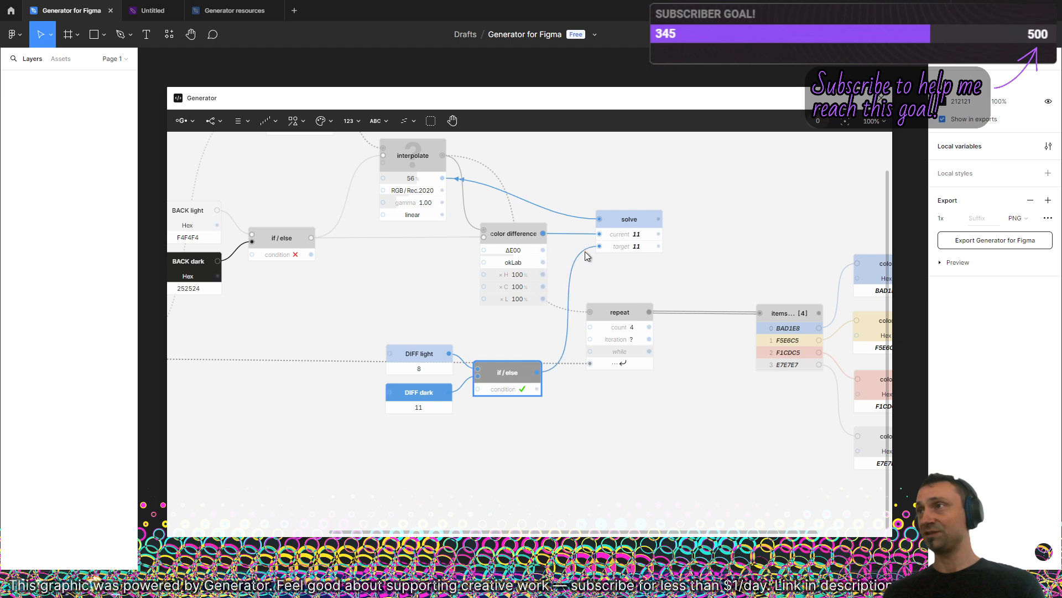
- Switch off the new if/else condition and move it with both DIFF nodes down below the color difference node
left_click_drag(374, 317, 508, 425)
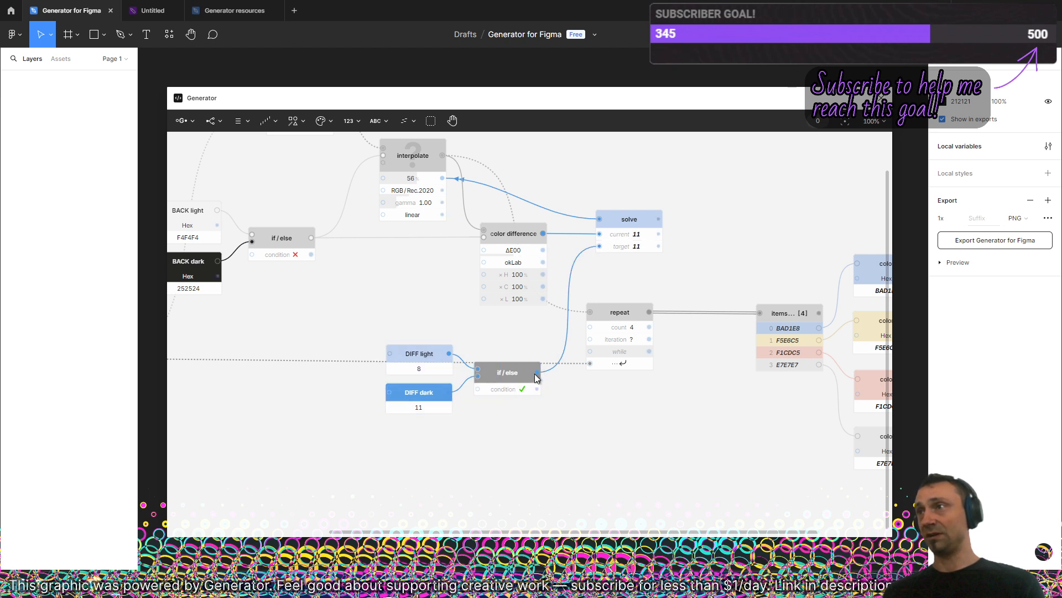
left_click_drag(509, 335, 348, 412)
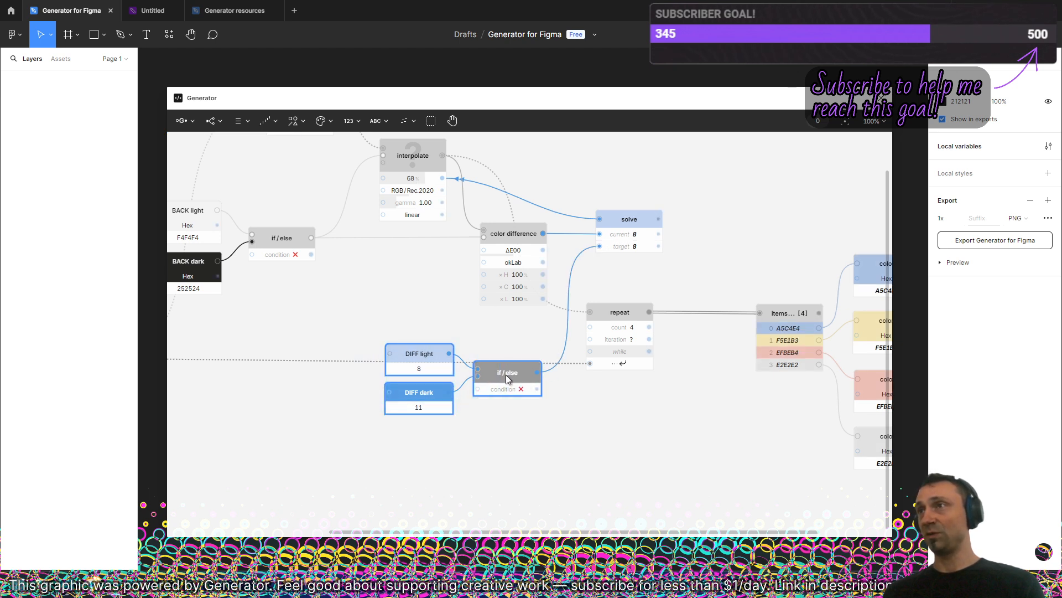
left_click_drag(505, 376, 363, 428)
left_click_drag(456, 346, 636, 336)
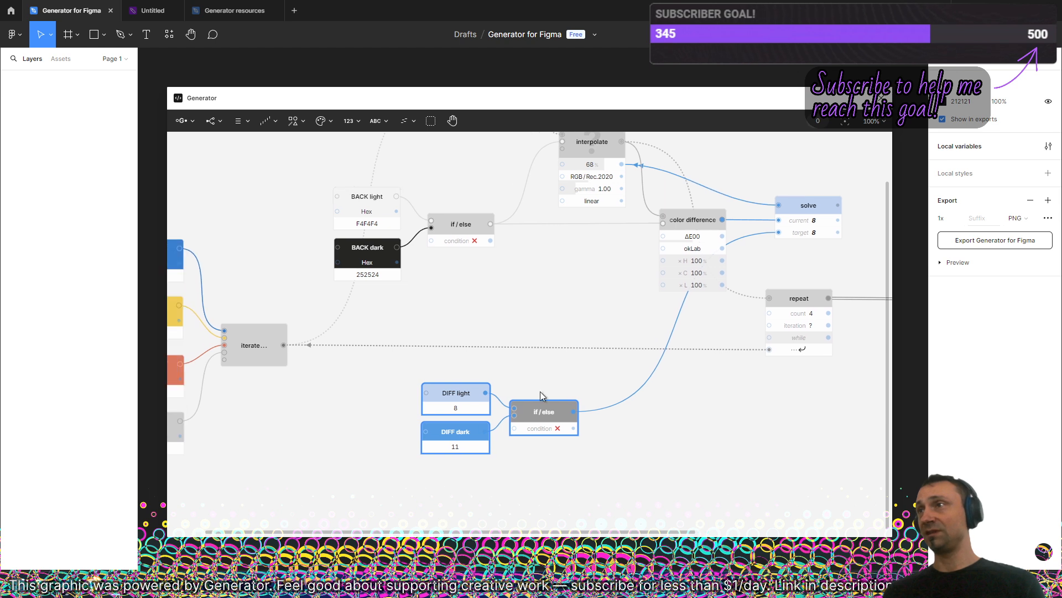
left_click_drag(547, 424, 685, 466)
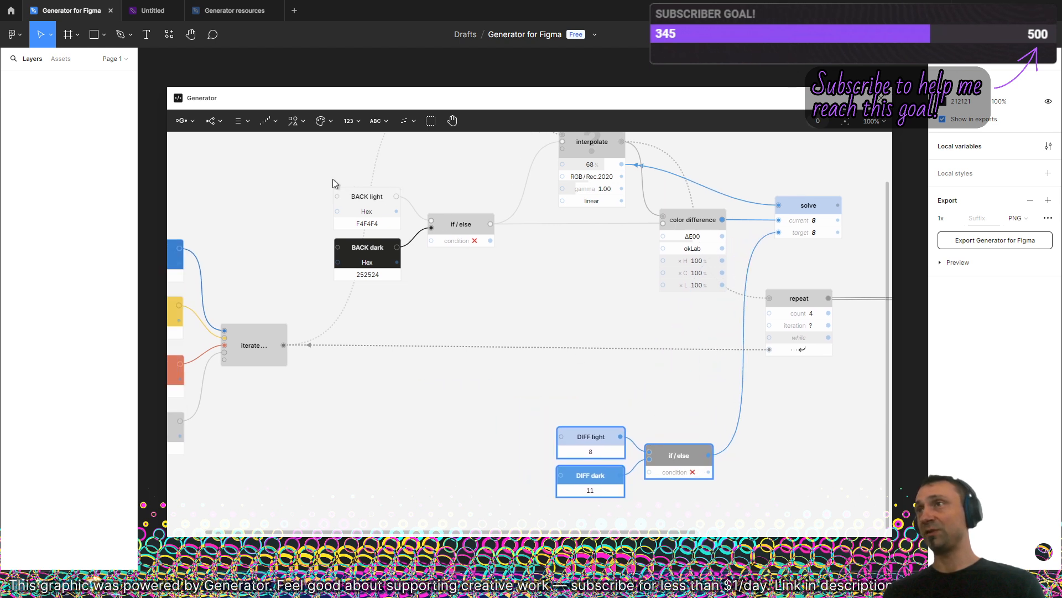
- Move the BACK light, BACK dark and their if/else node down beside the DIFF group
left_click_drag(332, 183, 453, 268)
left_click_drag(455, 226, 431, 451)
left_click(443, 394)
scroll(544, 411, "down", 4)
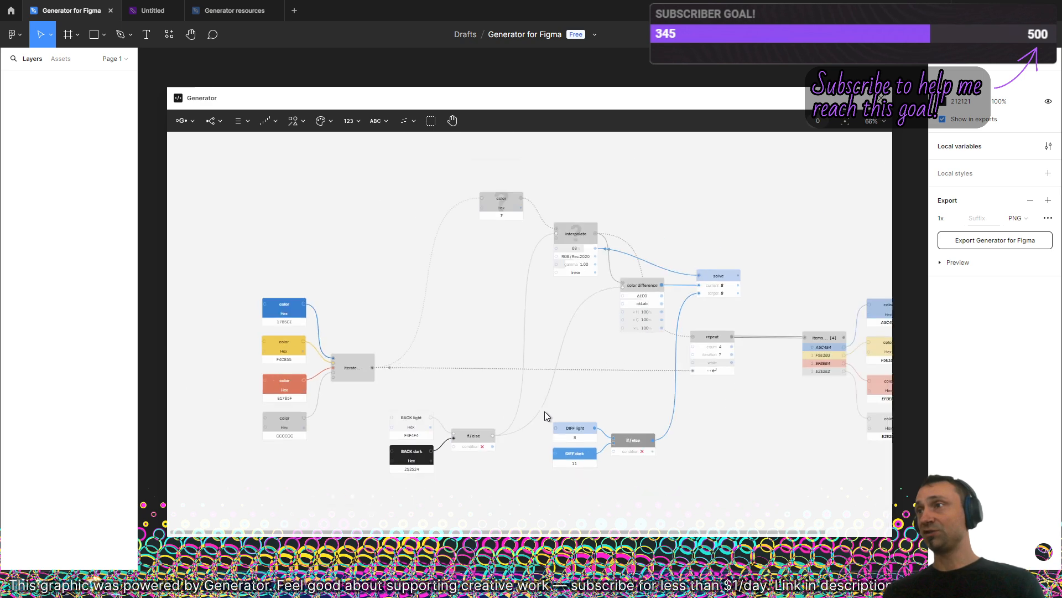
- Add a boolean node below the BACK nodes and connect it to the condition of both if/else nodes
left_click_drag(515, 451, 492, 323)
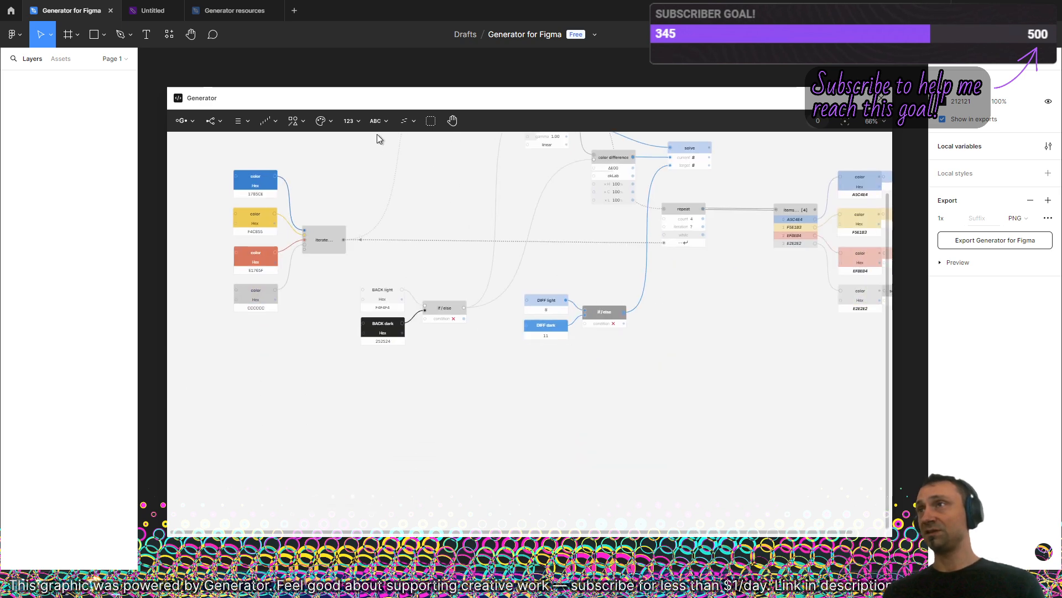
left_click(350, 121)
mouse_move(365, 146)
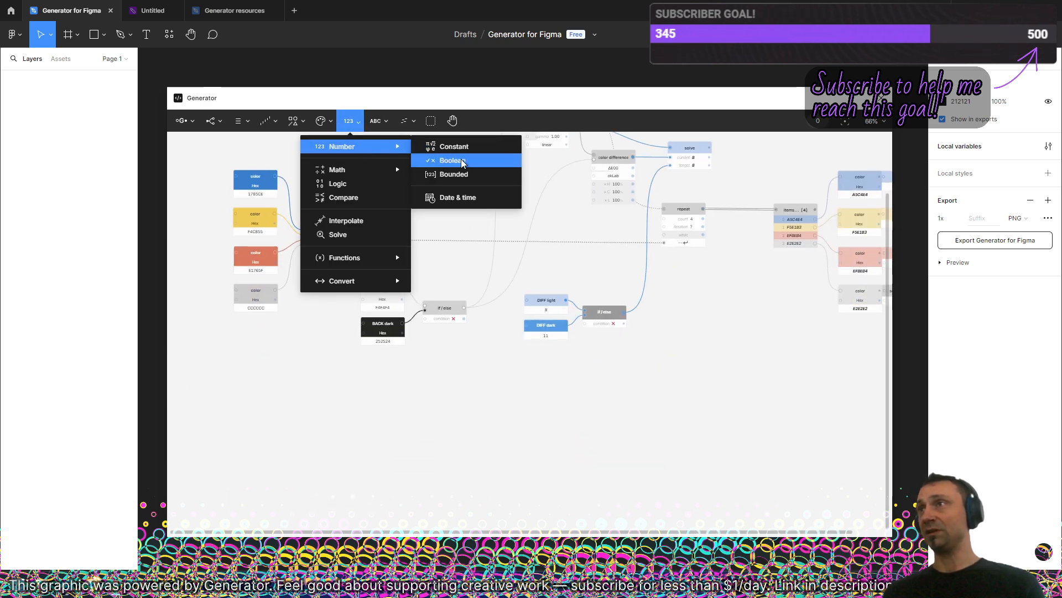
left_click(464, 161)
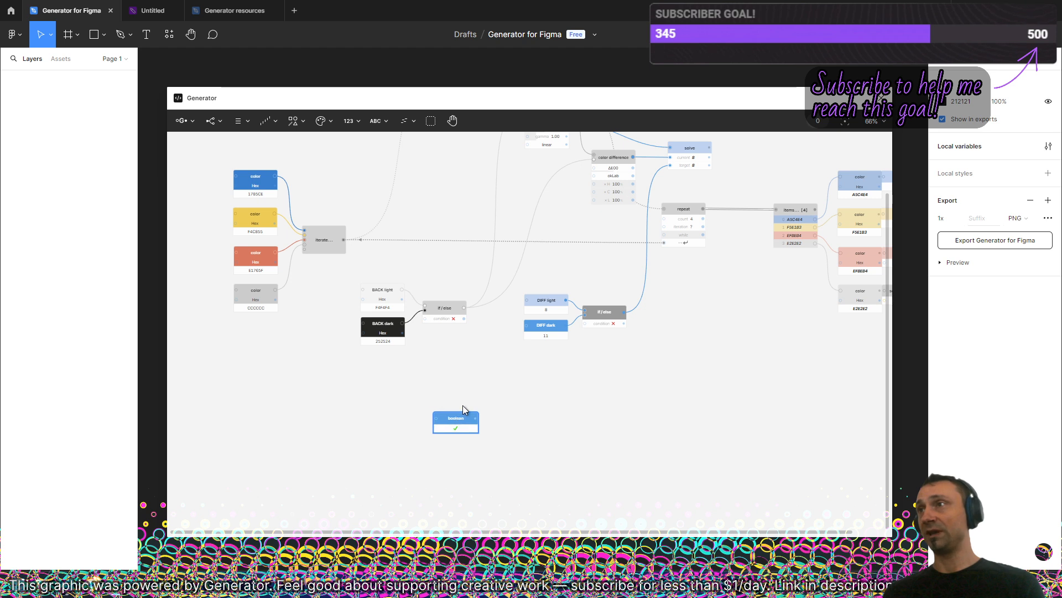
scroll(462, 405, "up", 4)
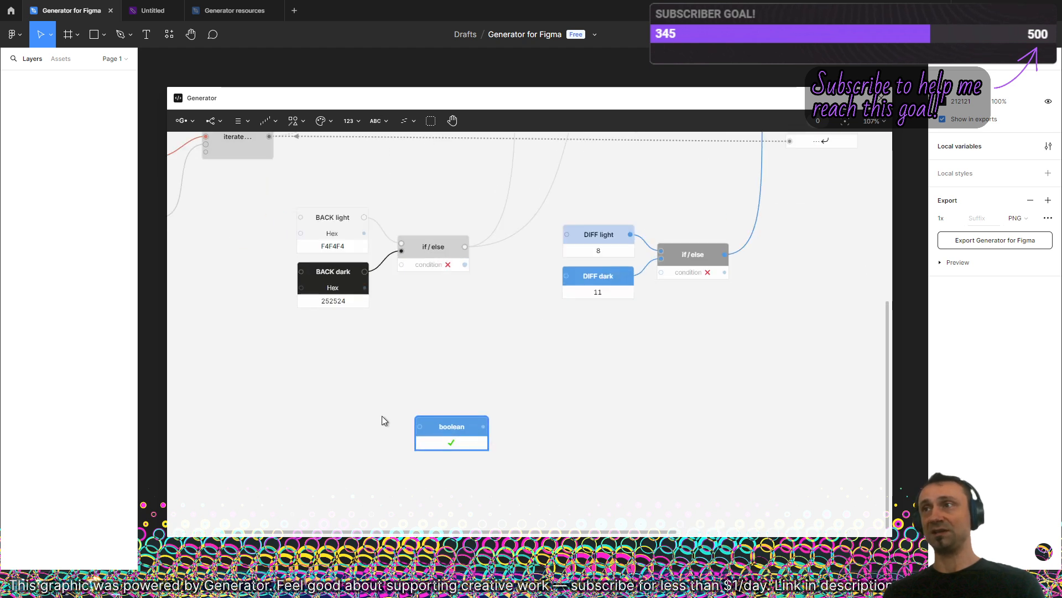
key("Return")
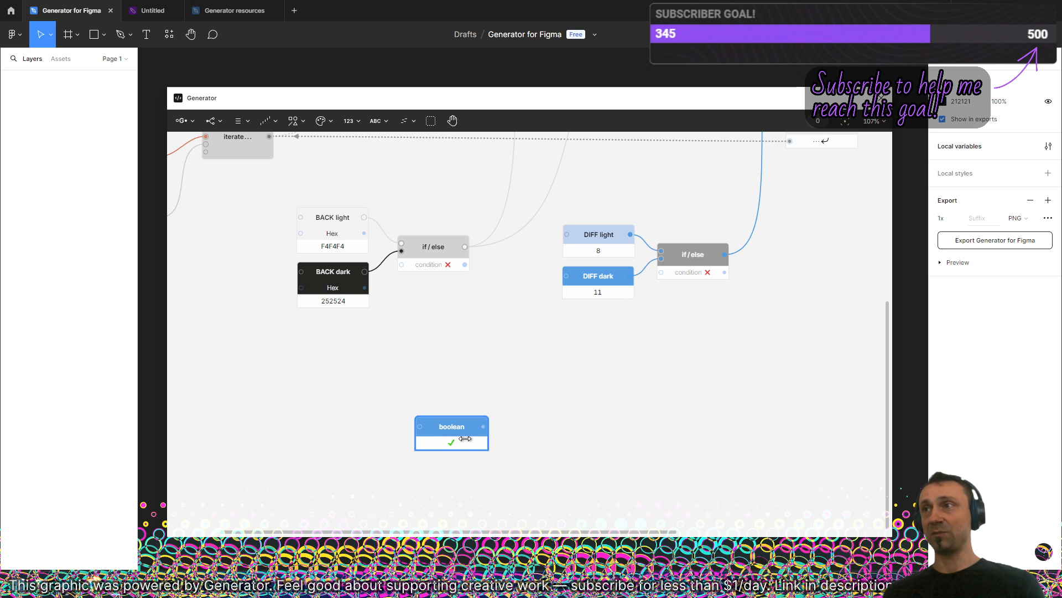
left_click_drag(463, 435, 403, 264)
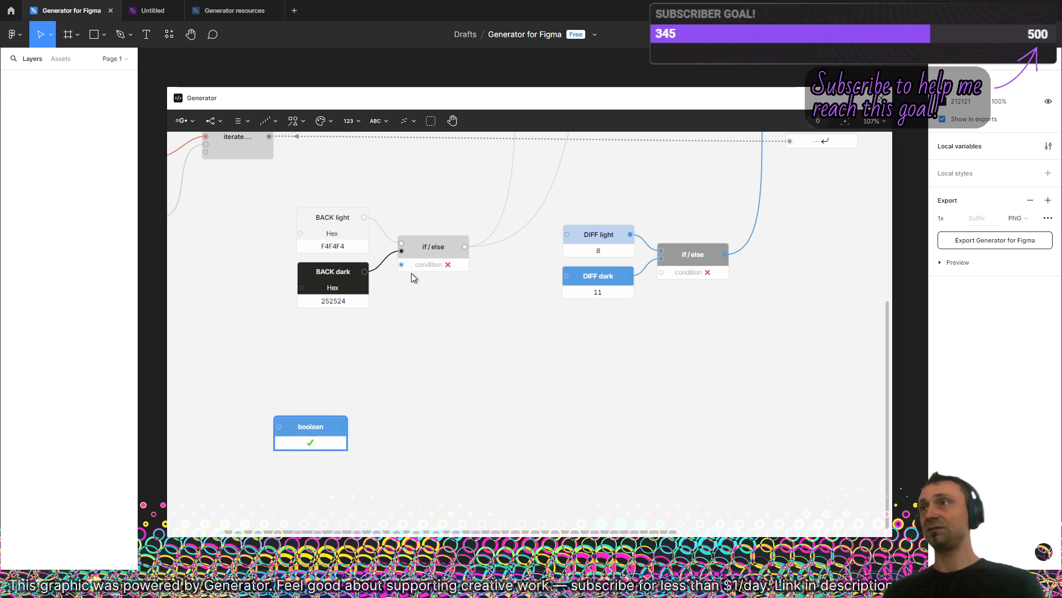
left_click_drag(347, 426, 662, 272)
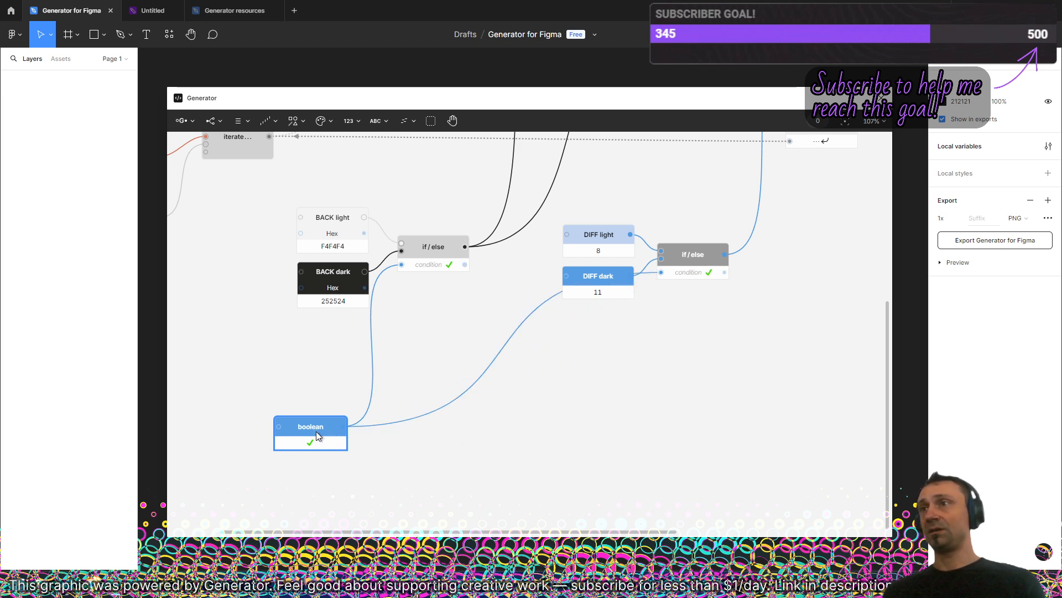
- Name the boolean node dark mode, and toggle it off and back on to compare the result colors
type("dark mode")
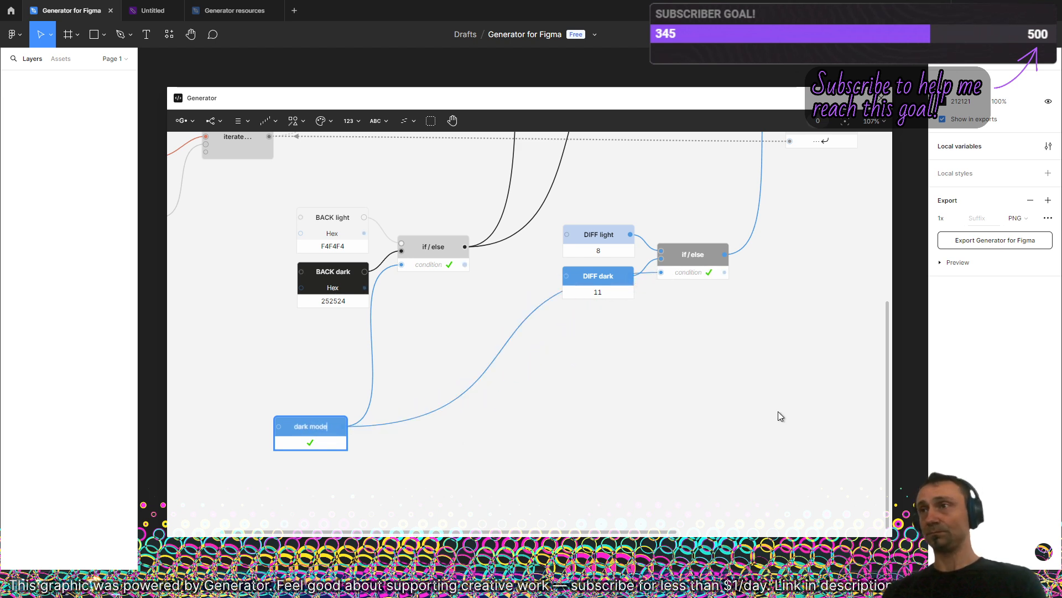
key("Return")
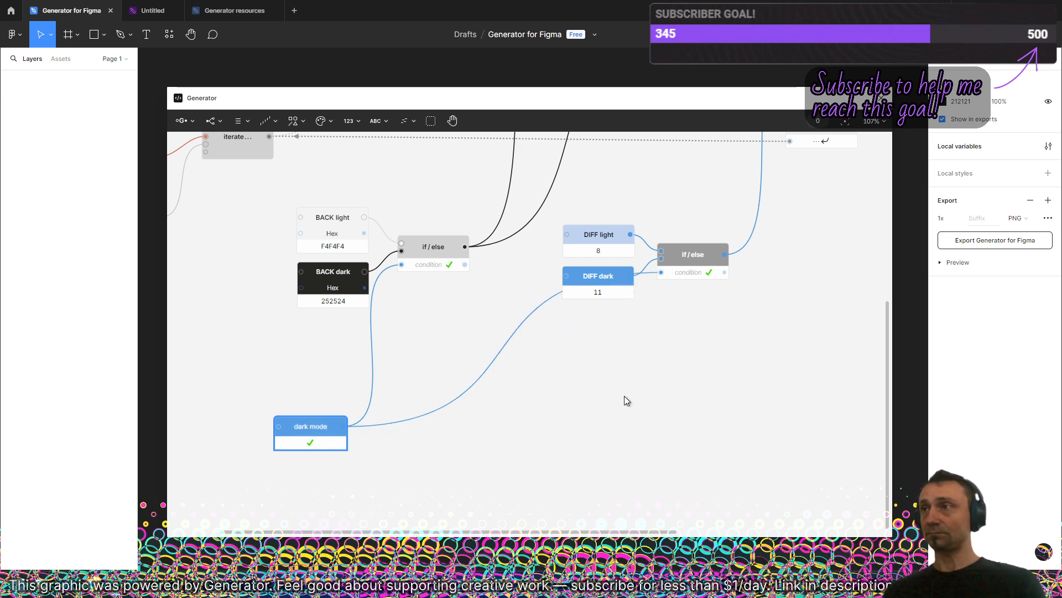
left_click(320, 445)
scroll(556, 377, "down", 5)
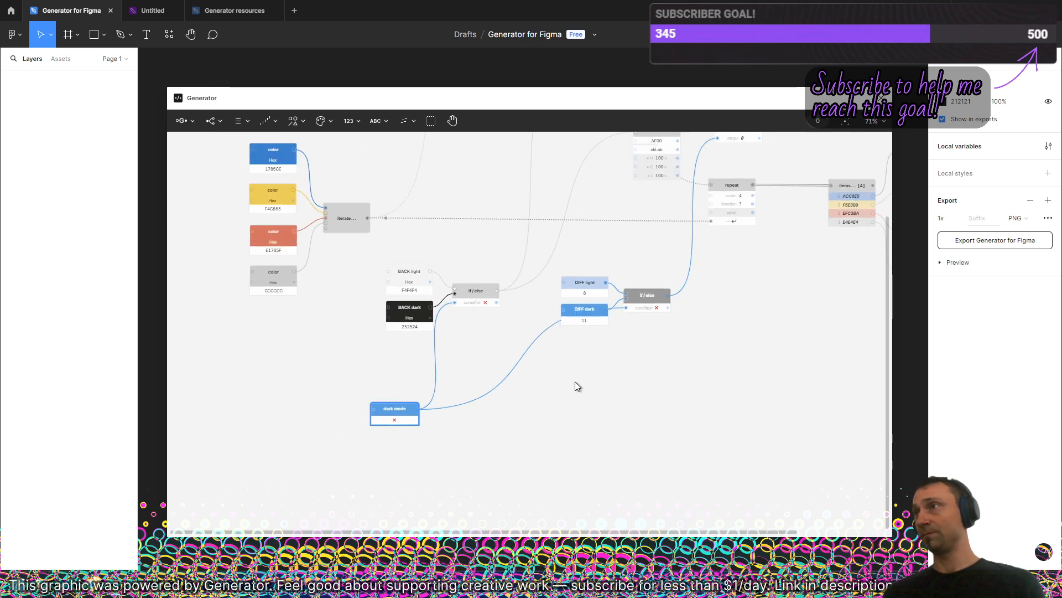
left_click_drag(620, 357, 577, 361)
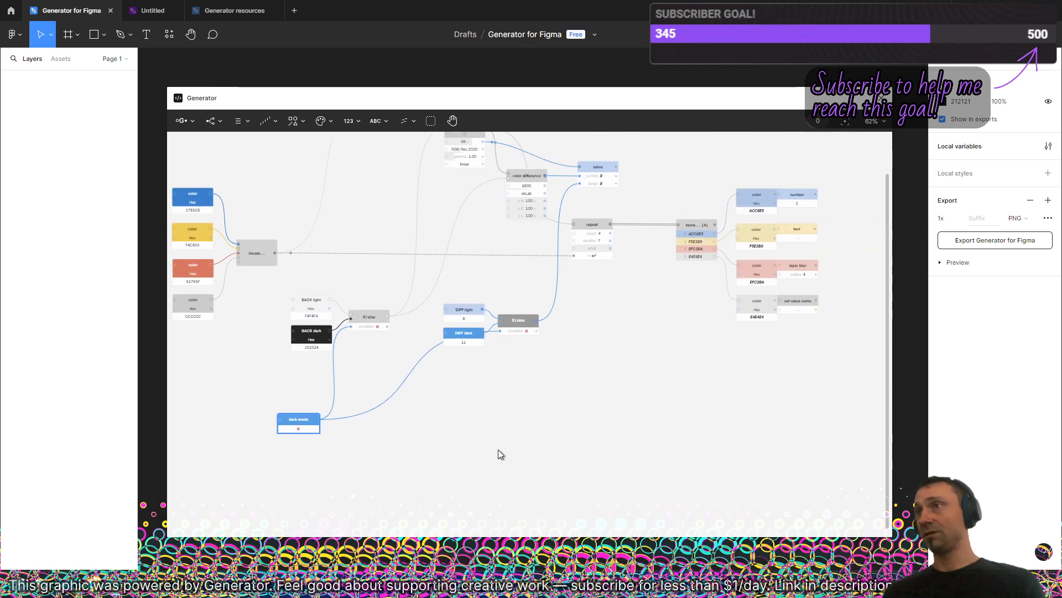
left_click(303, 426)
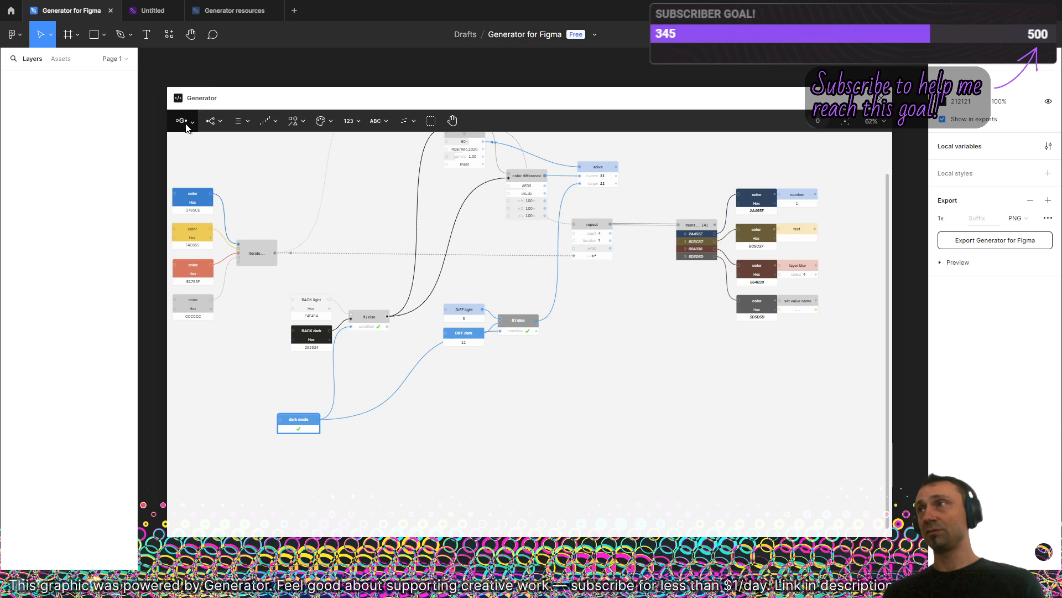
- Switch the Figma interface theme to Dark
left_click(12, 34)
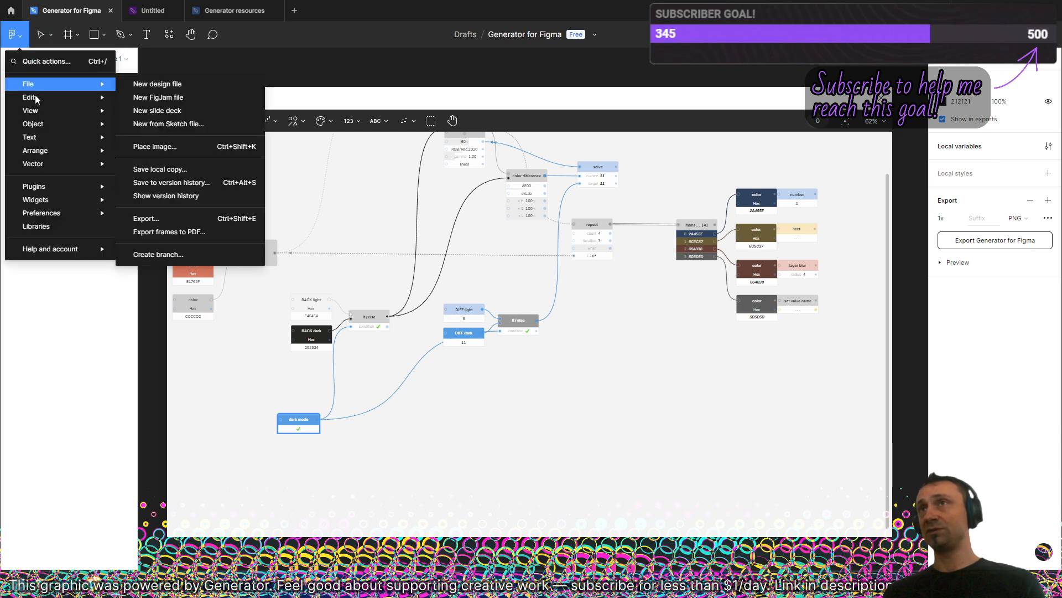
mouse_move(55, 212)
mouse_move(166, 480)
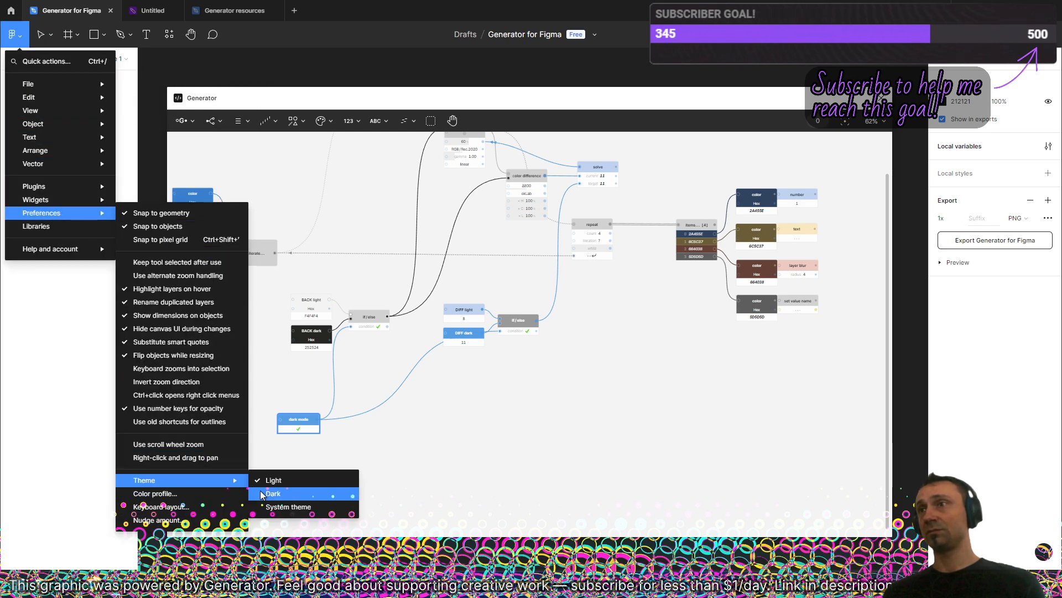
left_click(287, 493)
- Make the yellow result color node active to recompute the dark-mode result colors beside the real inactive nodes
scroll(797, 227, "up", 10)
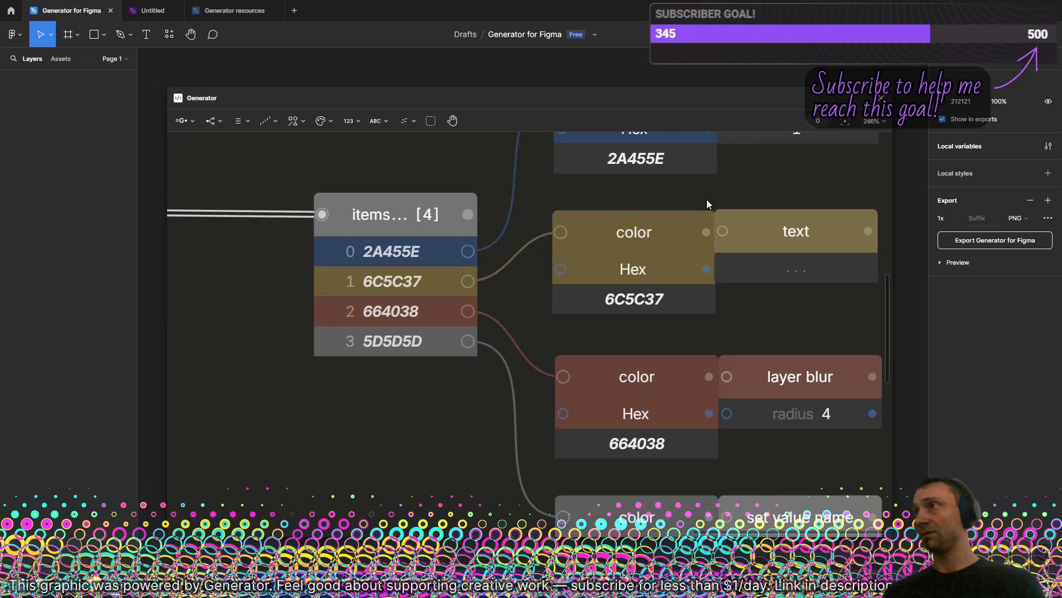
left_click(682, 243)
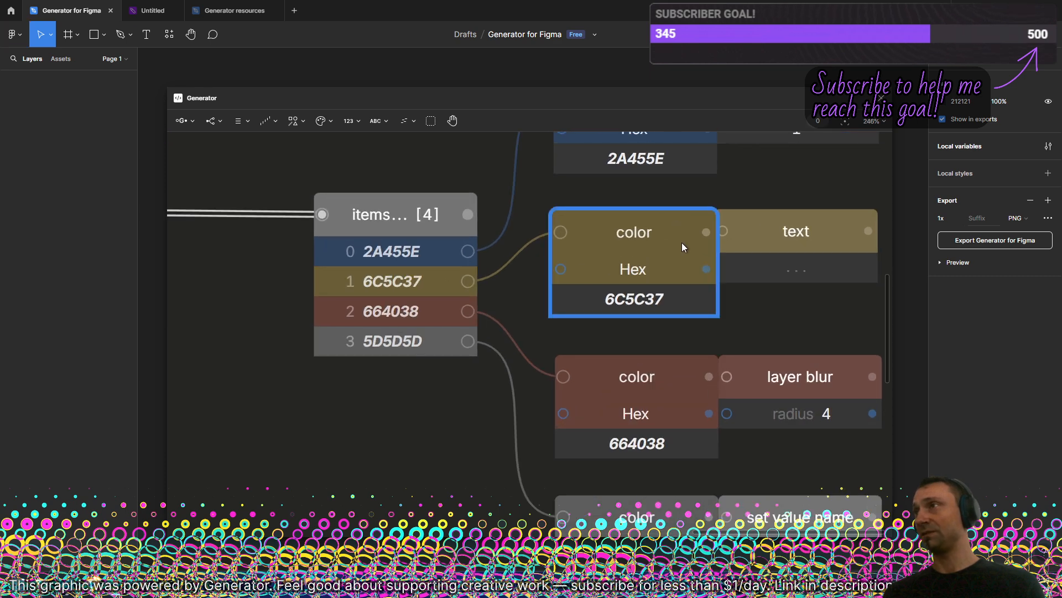
left_click(776, 175)
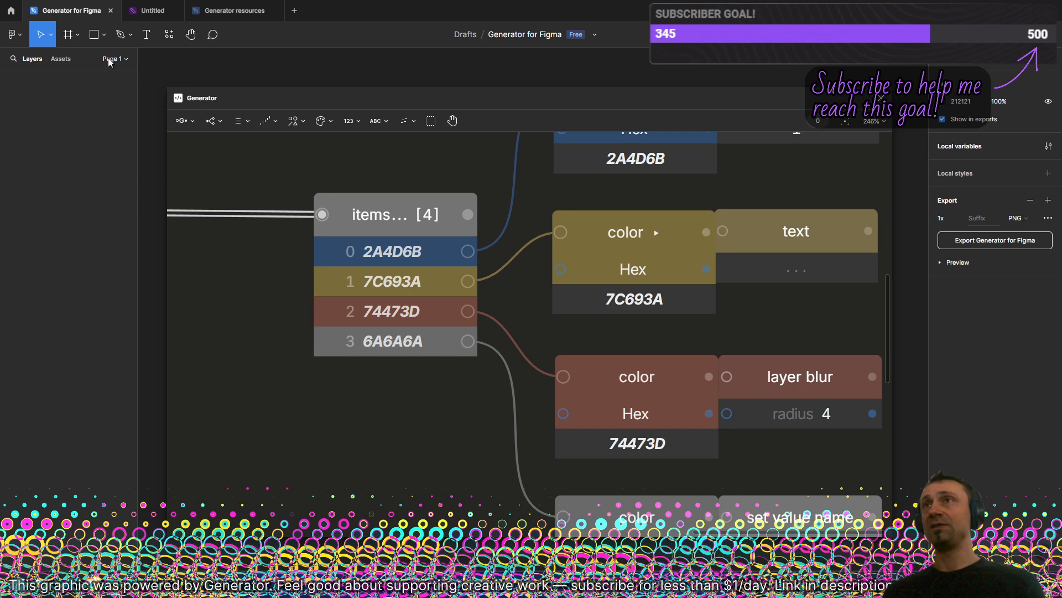
- Switch the Figma interface theme to Light
left_click(13, 34)
mouse_move(76, 201)
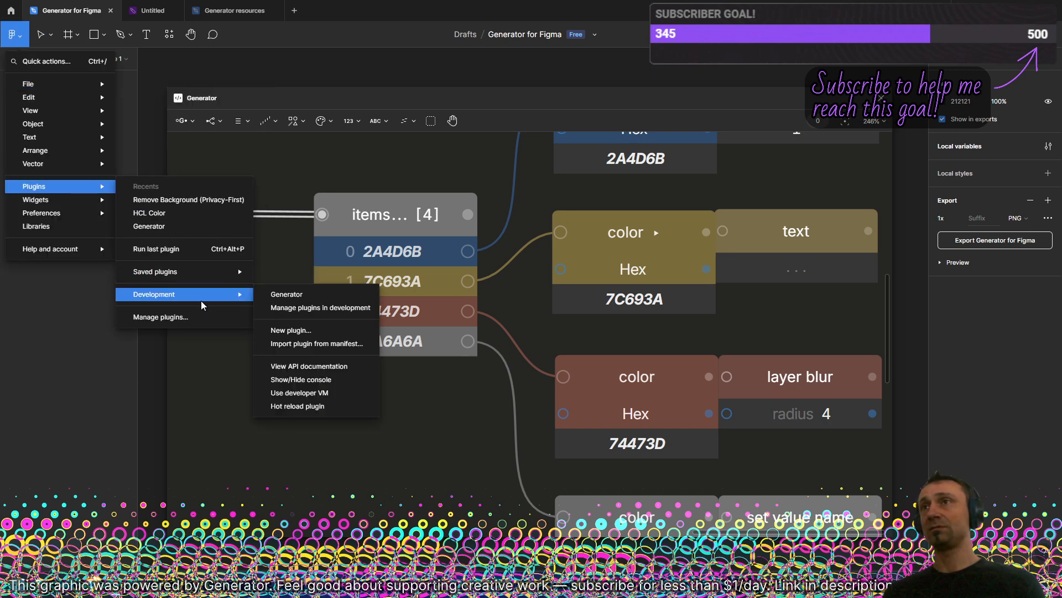
mouse_move(222, 480)
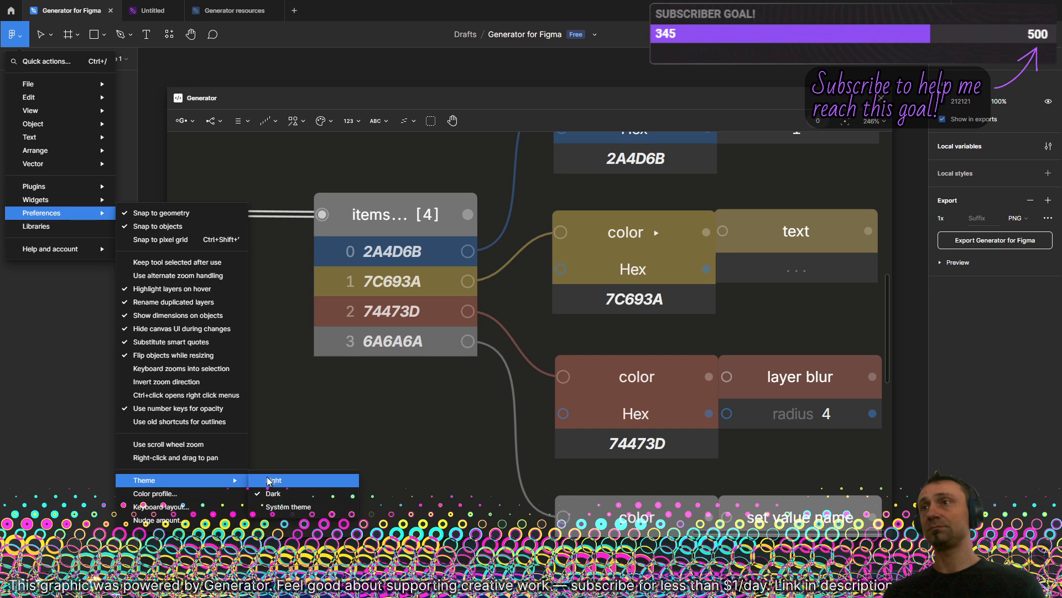
left_click(288, 480)
- Turn off the dark mode node and make the blue result color node active to recompute the light-mode colors
scroll(423, 410, "down", 6)
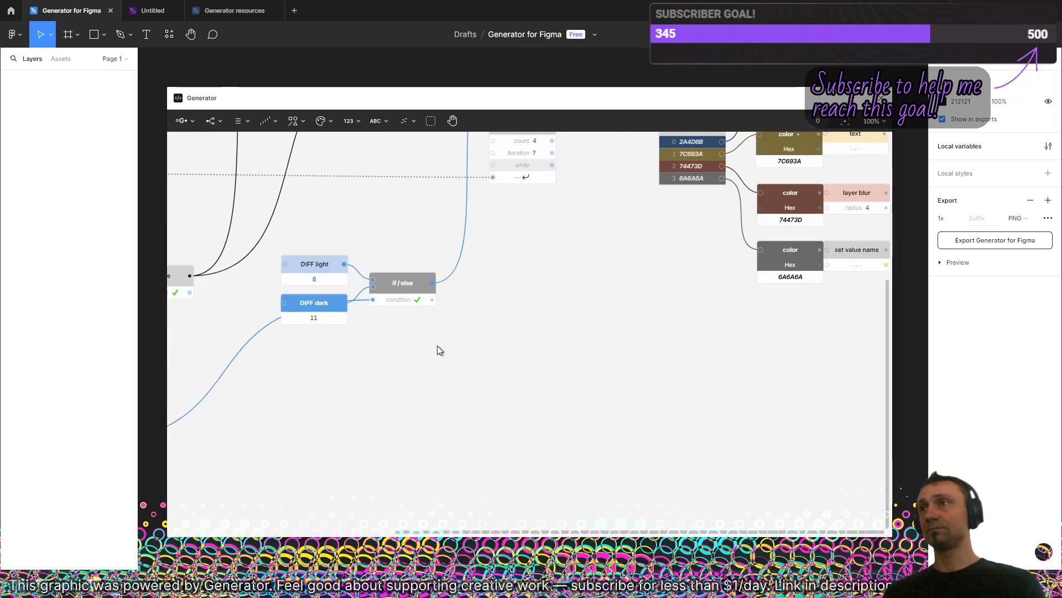
scroll(357, 372, "up", 2)
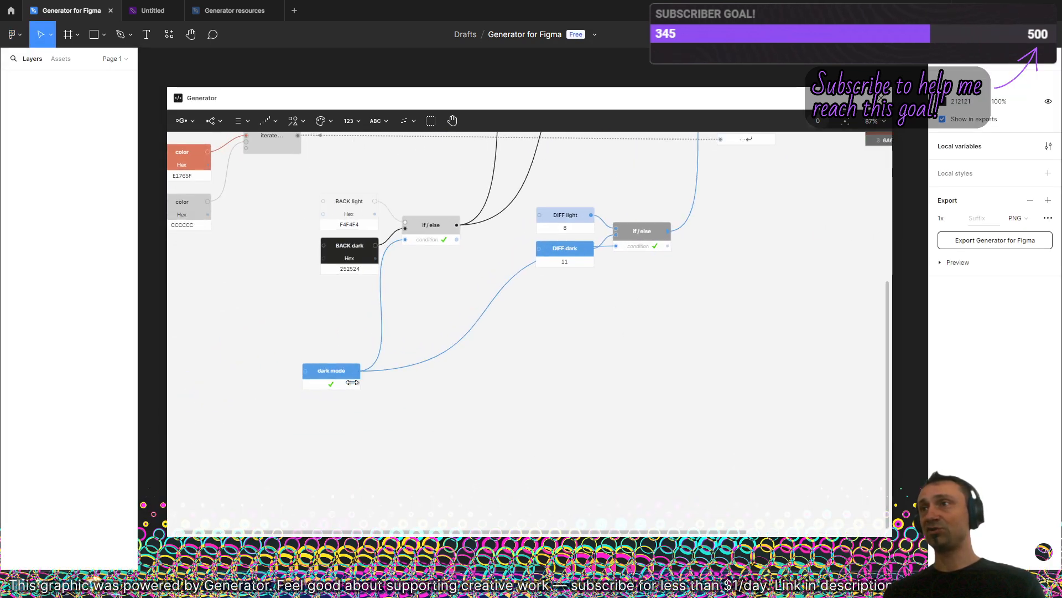
left_click(352, 381)
scroll(699, 377, "right", 6)
scroll(699, 377, "up", 3)
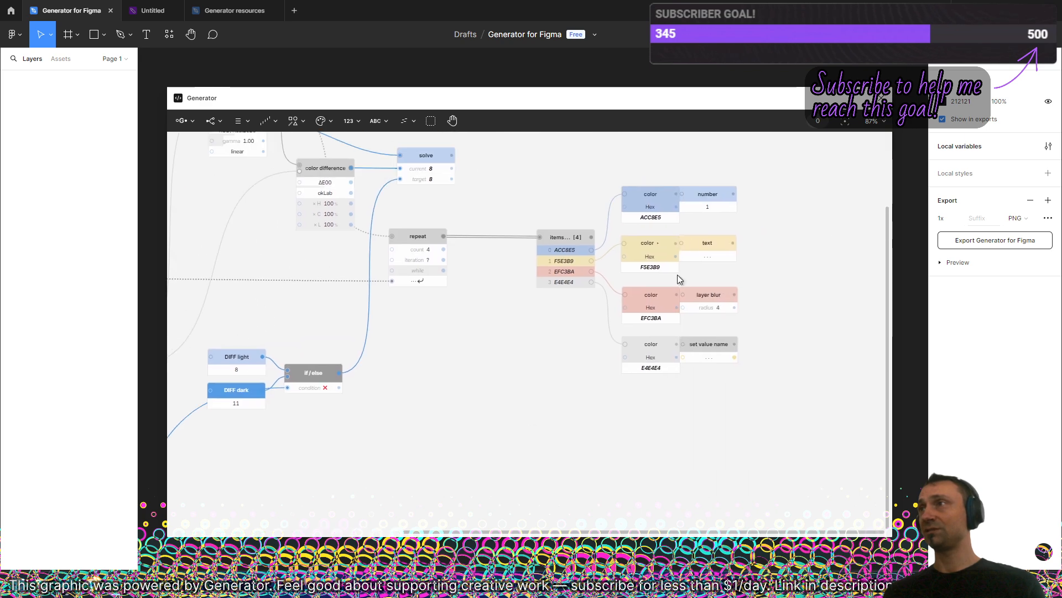
left_click(680, 158)
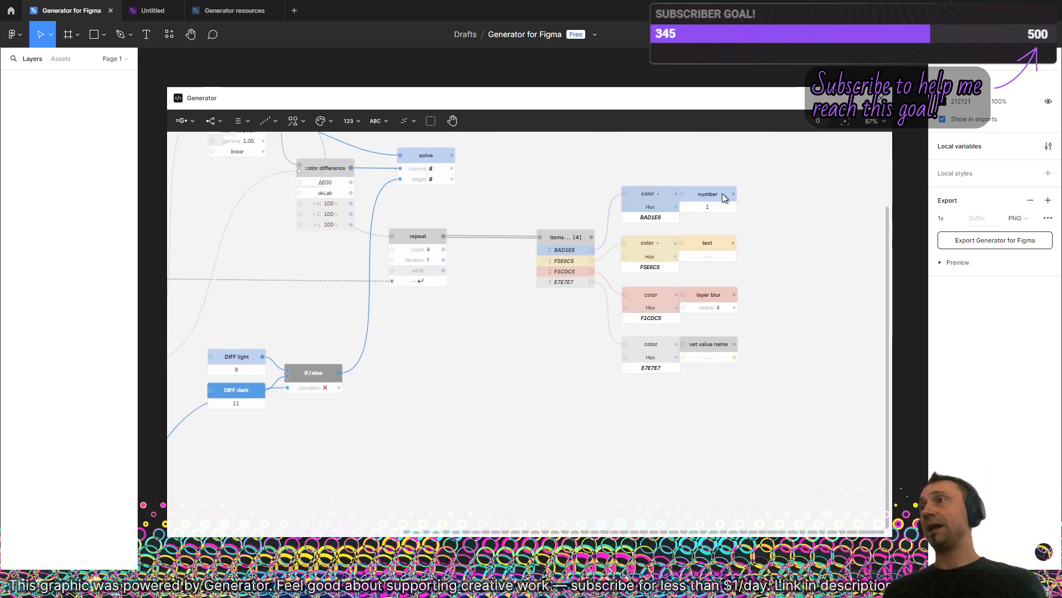
- Add a set value name node directly beside the gray CCCCCC source color node to compare their colors
scroll(516, 271, "left", 8)
scroll(515, 271, "down", 2)
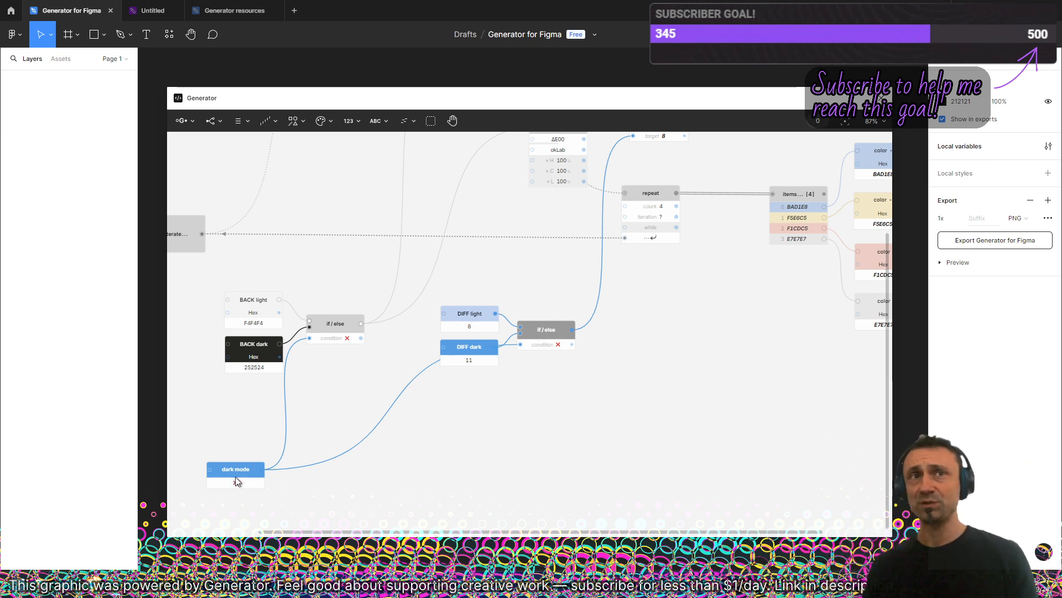
scroll(547, 230, "down", 5)
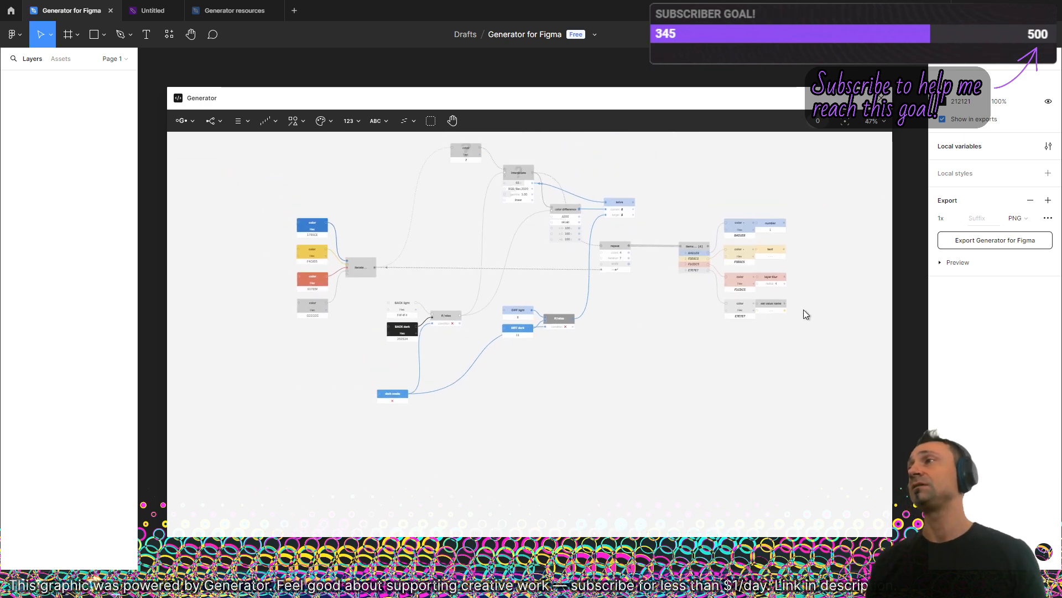
scroll(795, 304, "up", 5)
scroll(702, 318, "left", 15)
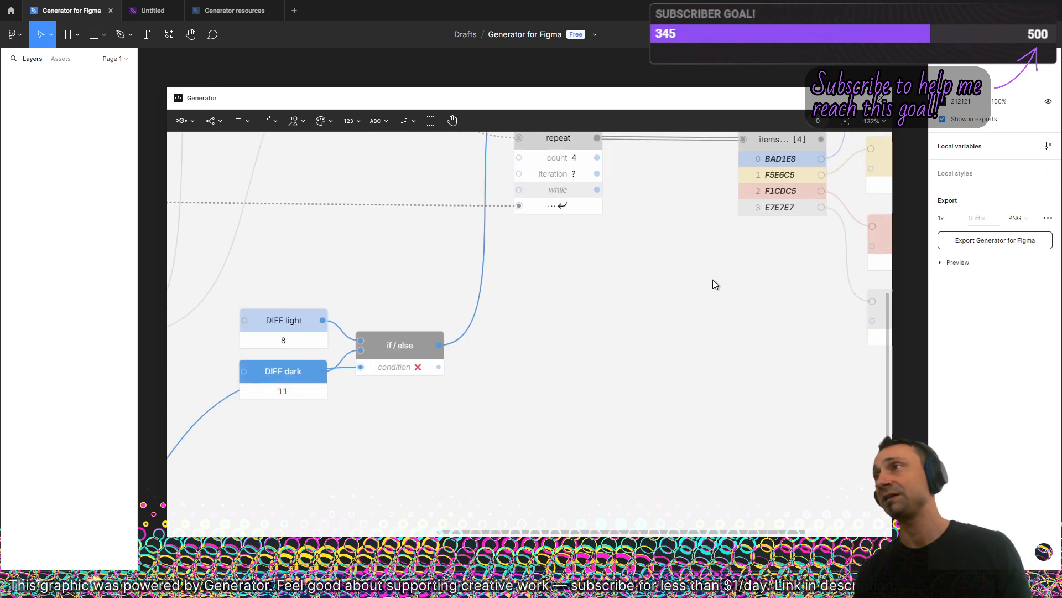
scroll(609, 291, "left", 5)
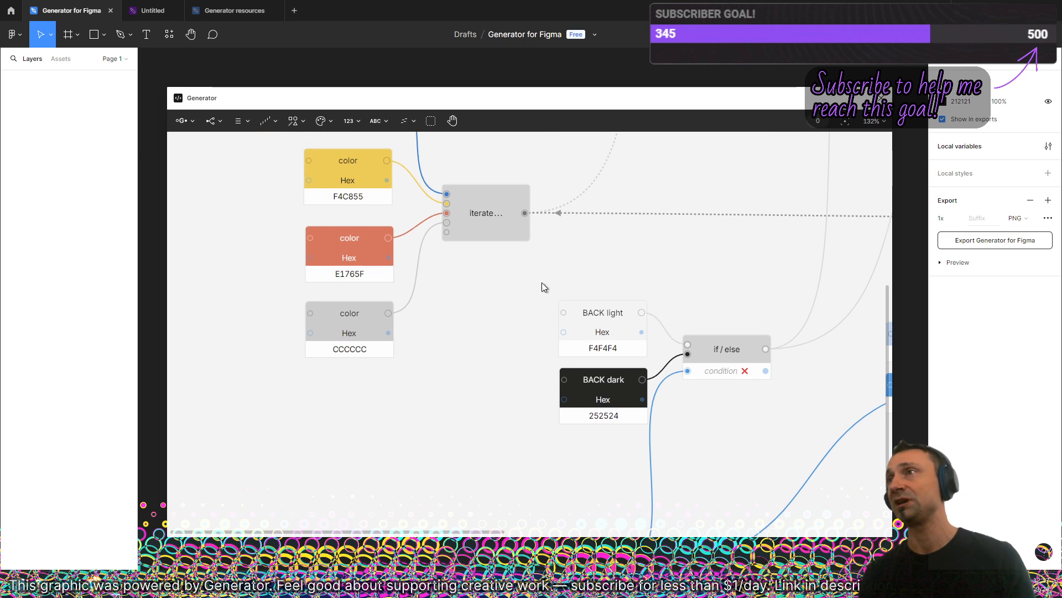
scroll(443, 233, "down", 3)
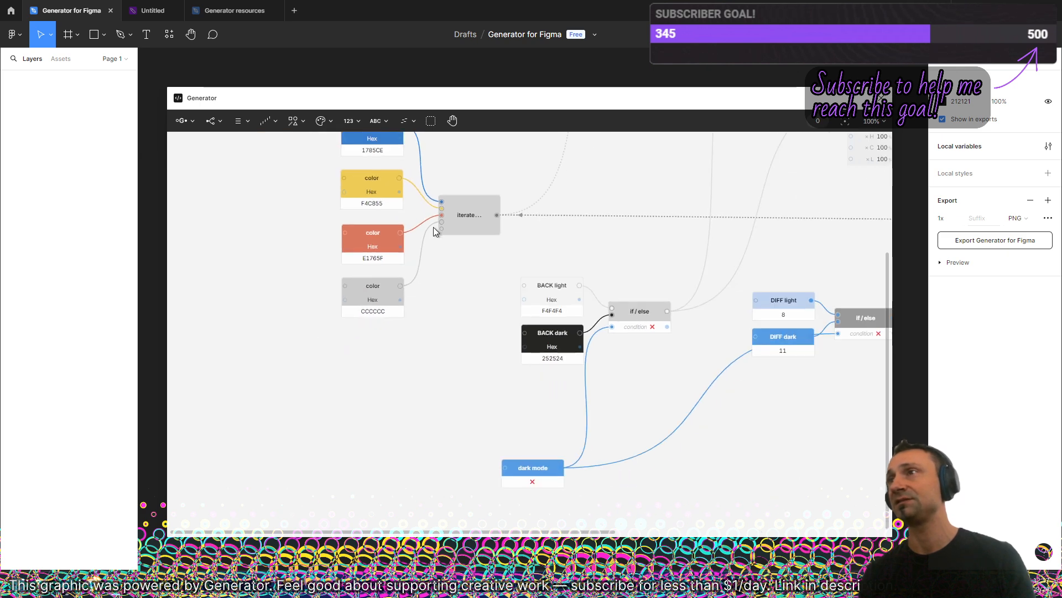
left_click(210, 121)
mouse_move(260, 304)
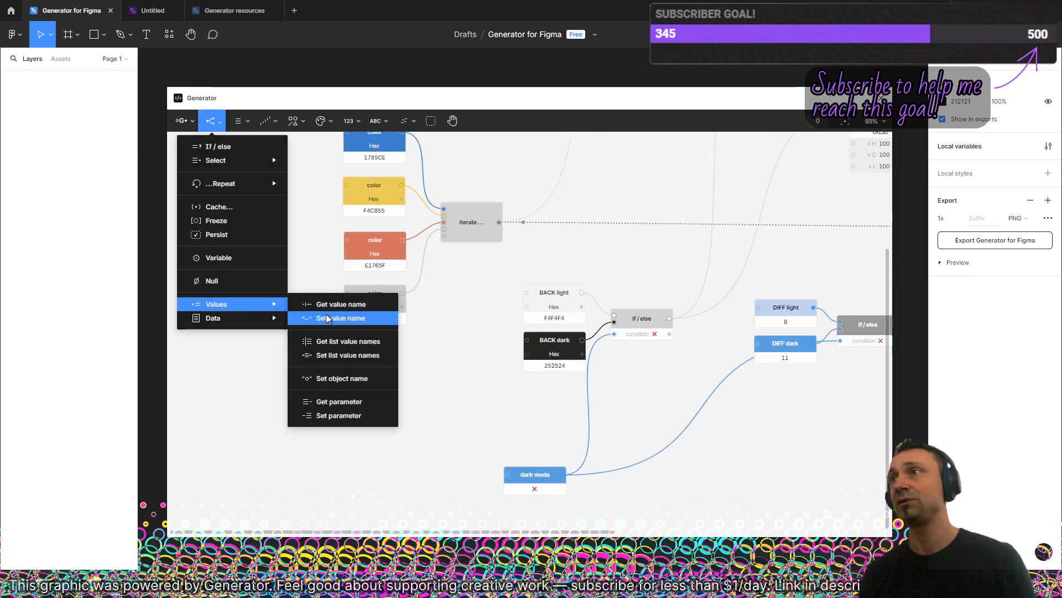
left_click(311, 314)
scroll(327, 277, "up", 6)
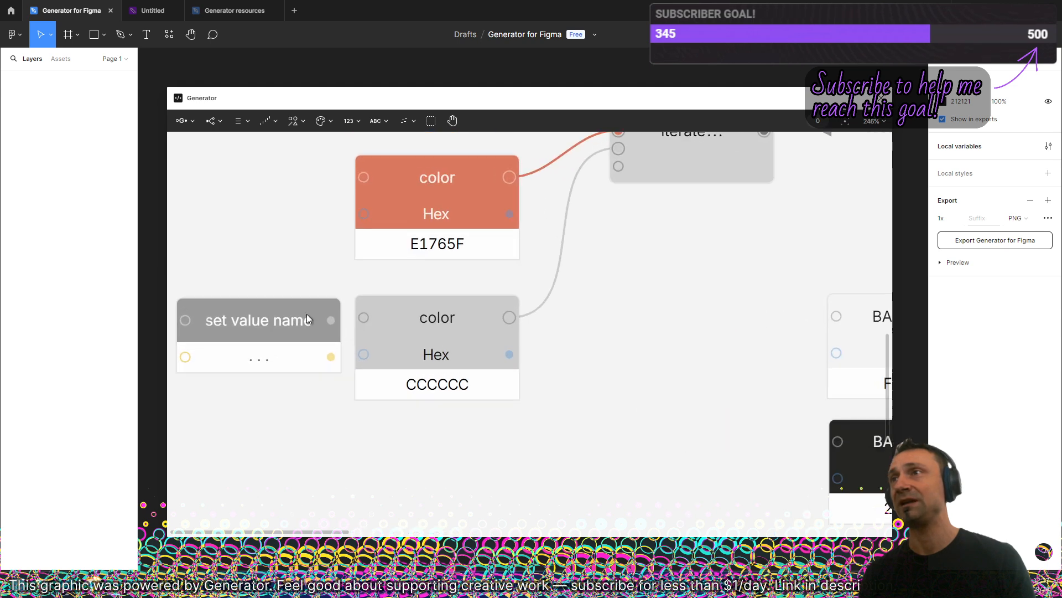
left_click_drag(312, 316, 322, 314)
left_click(320, 283)
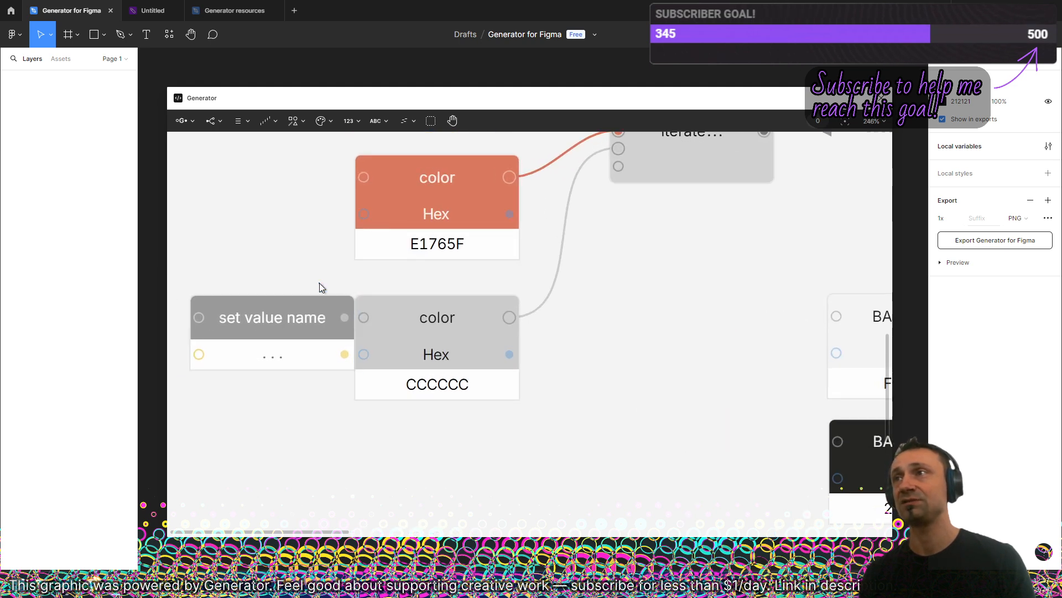
- Add a text node directly beside the yellow F4C855 source color node to compare their colors
scroll(399, 284, "down", 3)
left_click_drag(401, 211, 541, 376)
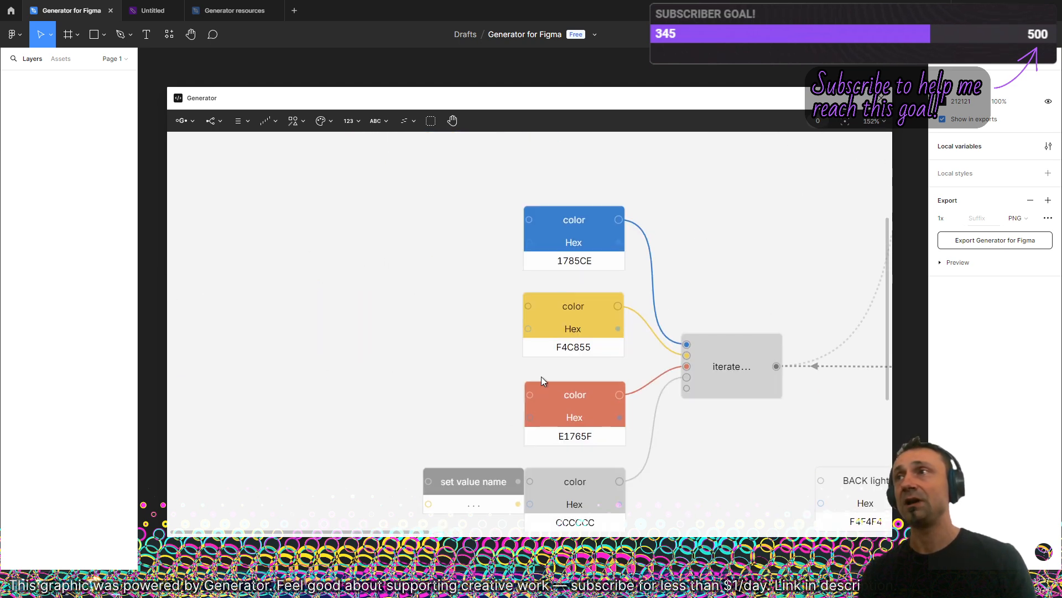
left_click(376, 122)
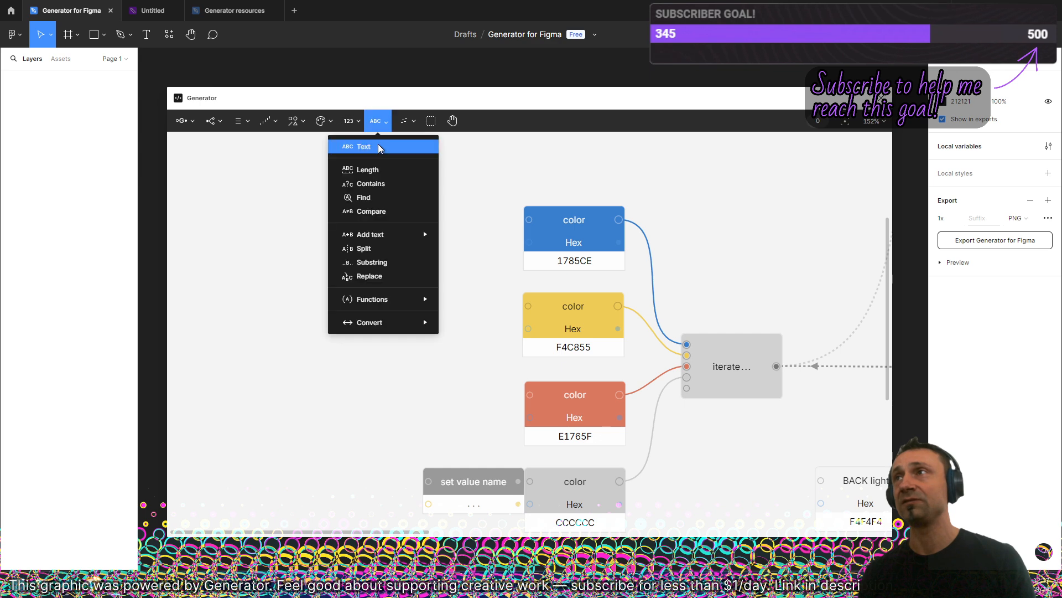
left_click(380, 148)
left_click(474, 300)
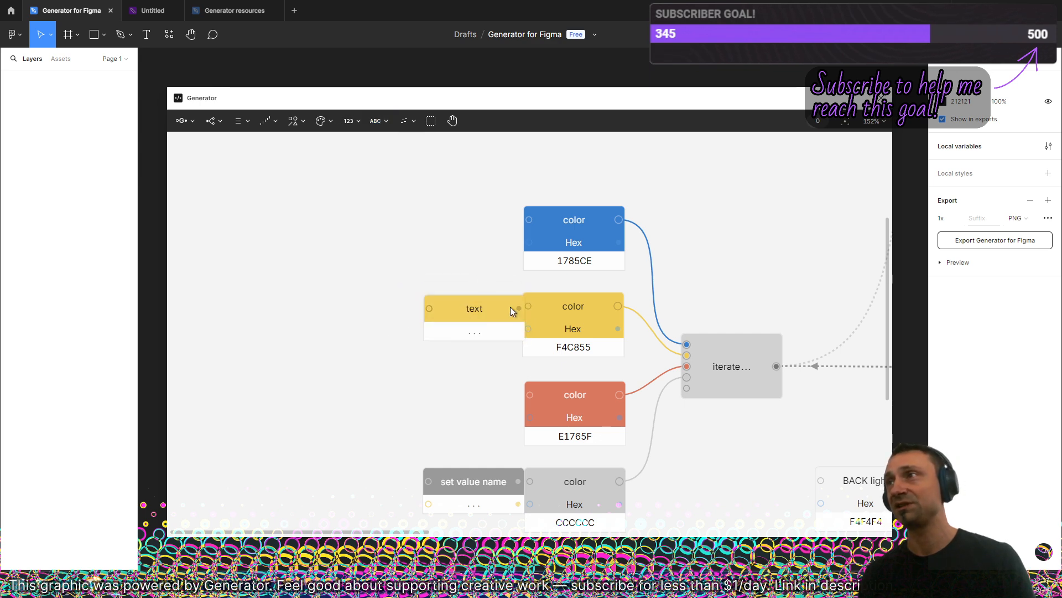
scroll(536, 316, "up", 3)
scroll(561, 328, "up", 3)
left_click(445, 296)
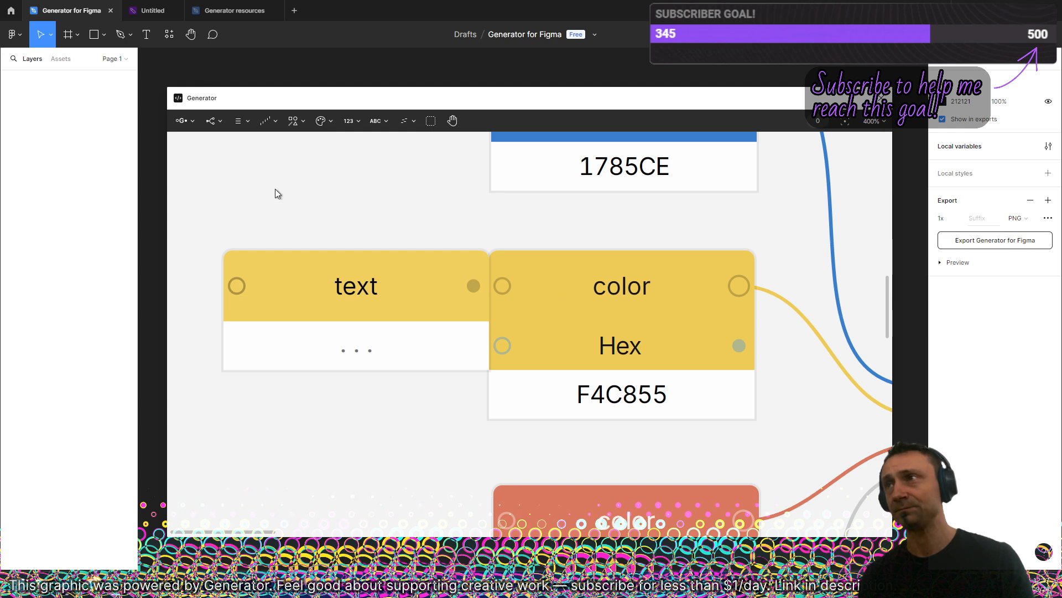
- Remove the text and set value name comparison nodes from beside the source colors
scroll(446, 271, "down", 3)
scroll(487, 301, "down", 5)
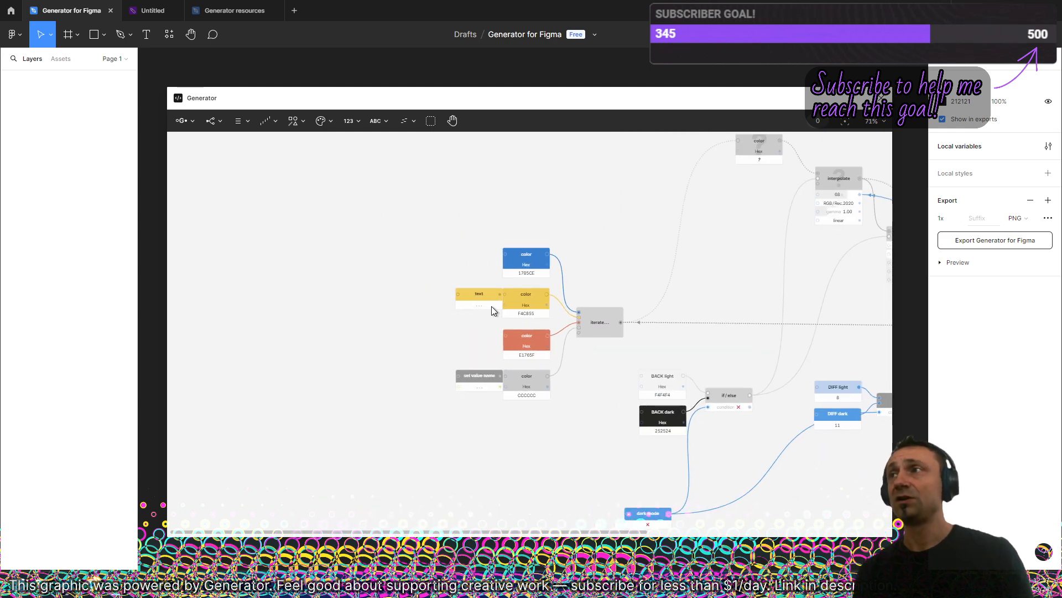
left_click_drag(489, 293, 365, 264)
key("Delete")
left_click_drag(493, 377, 348, 416)
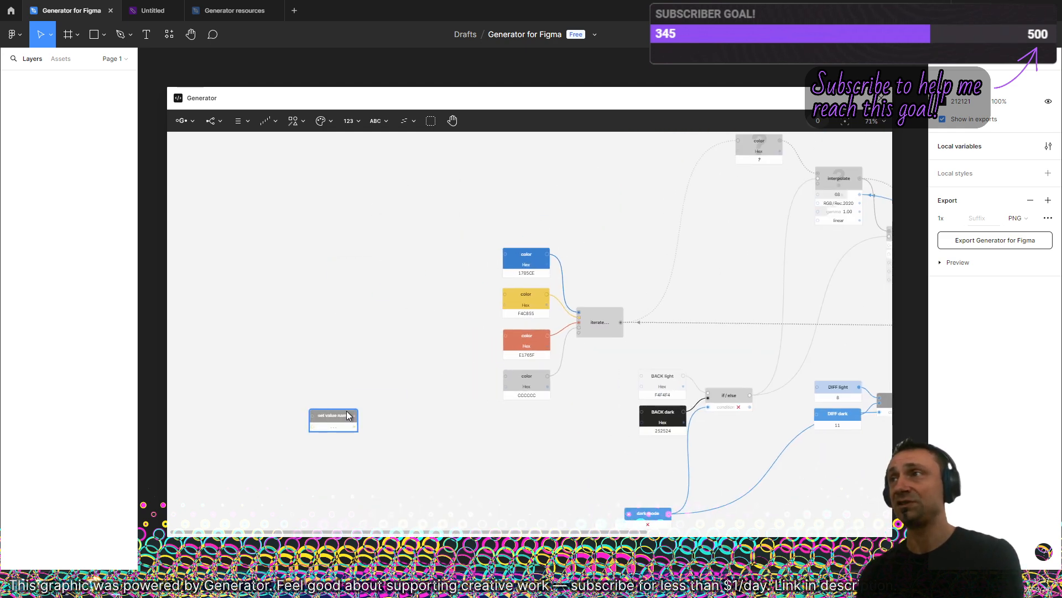
- Spread the blue, yellow, red and gray source color nodes apart vertically, away from the iterate node, to make room for duplicates
left_click_drag(523, 252, 483, 195)
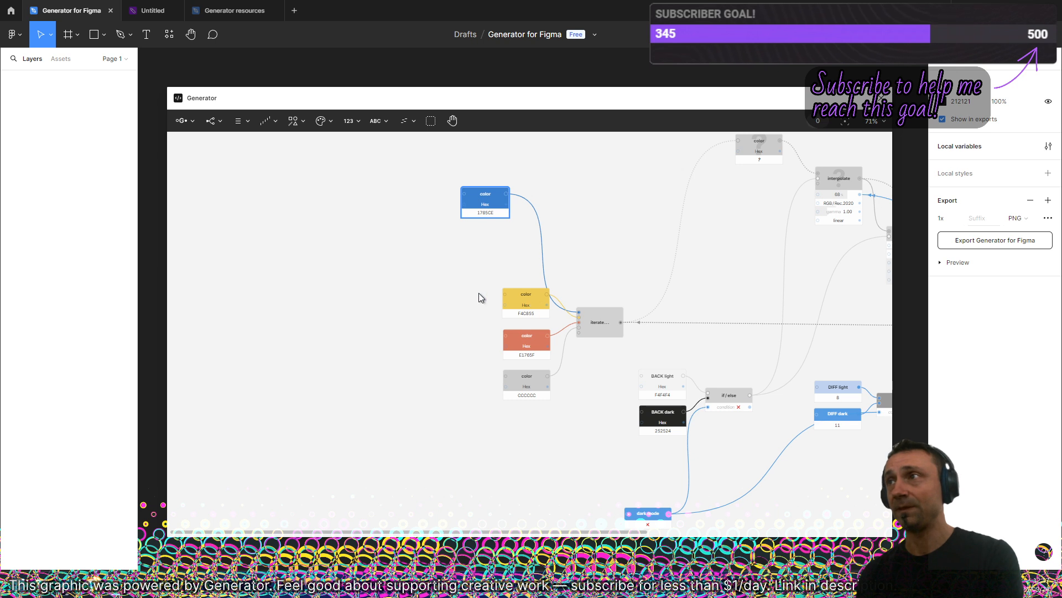
left_click(525, 305)
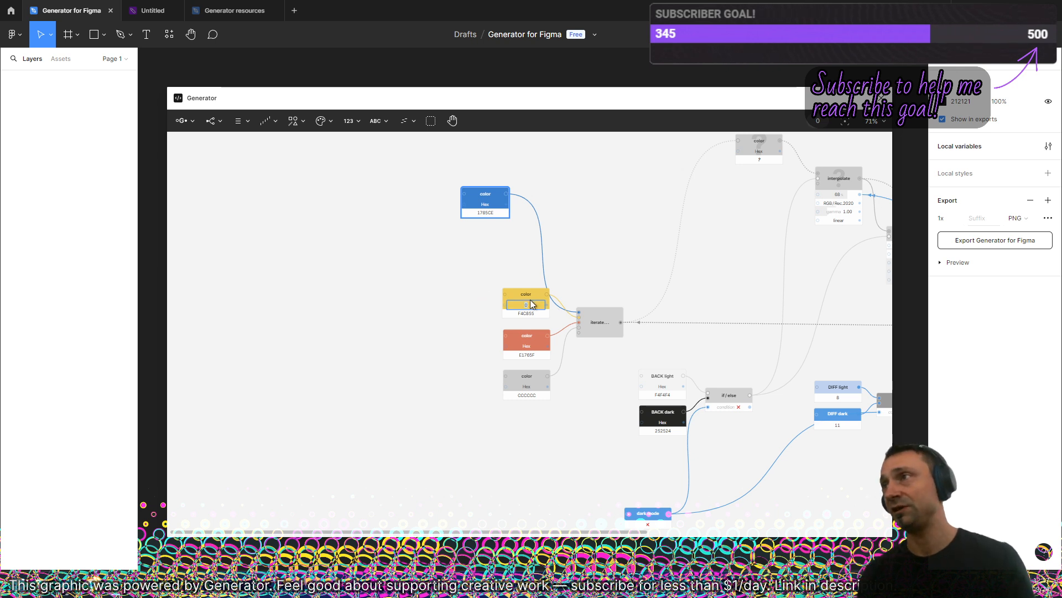
left_click_drag(537, 297, 503, 291)
left_click_drag(526, 386, 485, 454)
left_click_drag(515, 335, 476, 370)
left_click_drag(492, 294, 487, 290)
left_click_drag(486, 202, 481, 200)
- Duplicate the blue source color node, placing the copy directly below the original
left_click_drag(423, 179, 415, 209)
key("ctrl+d")
scroll(439, 170, "up", 2)
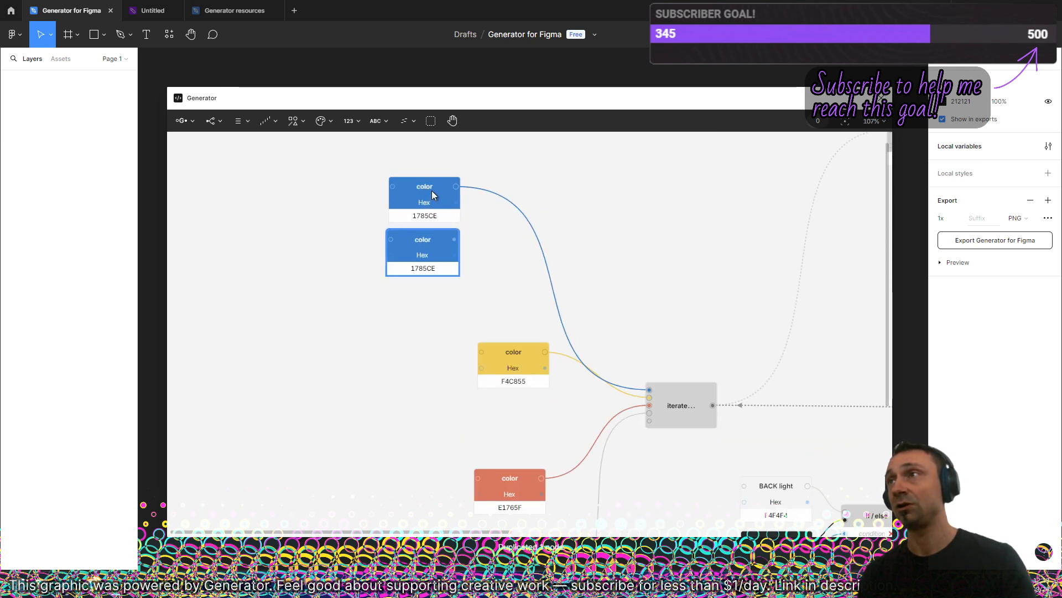
- Name the connected blue color node NUMBER light and its duplicate NUMBER dark
left_click(433, 190)
double_click(437, 185)
type("N")
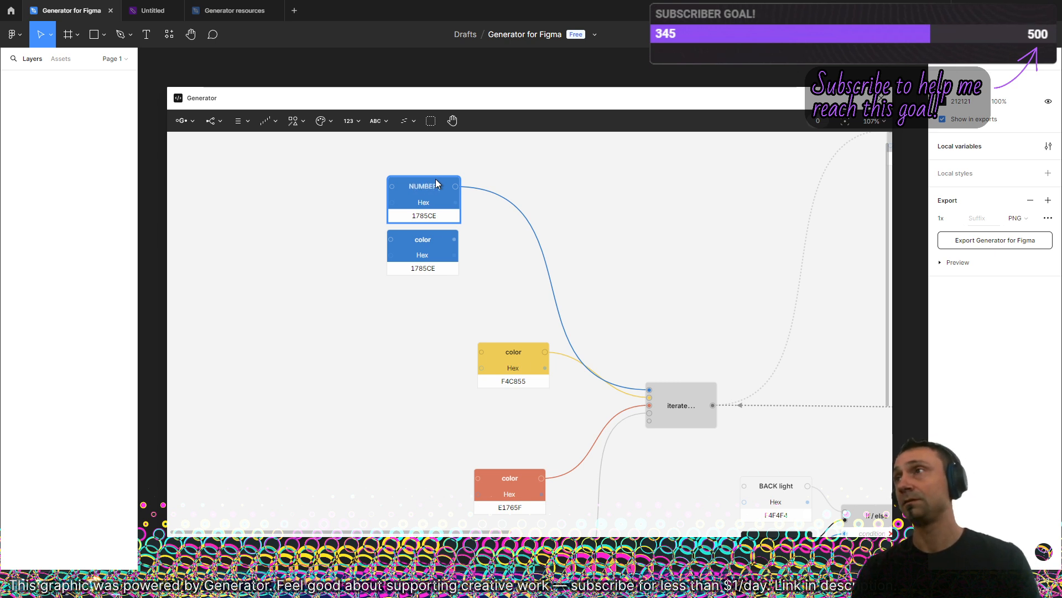
type("UMBER col")
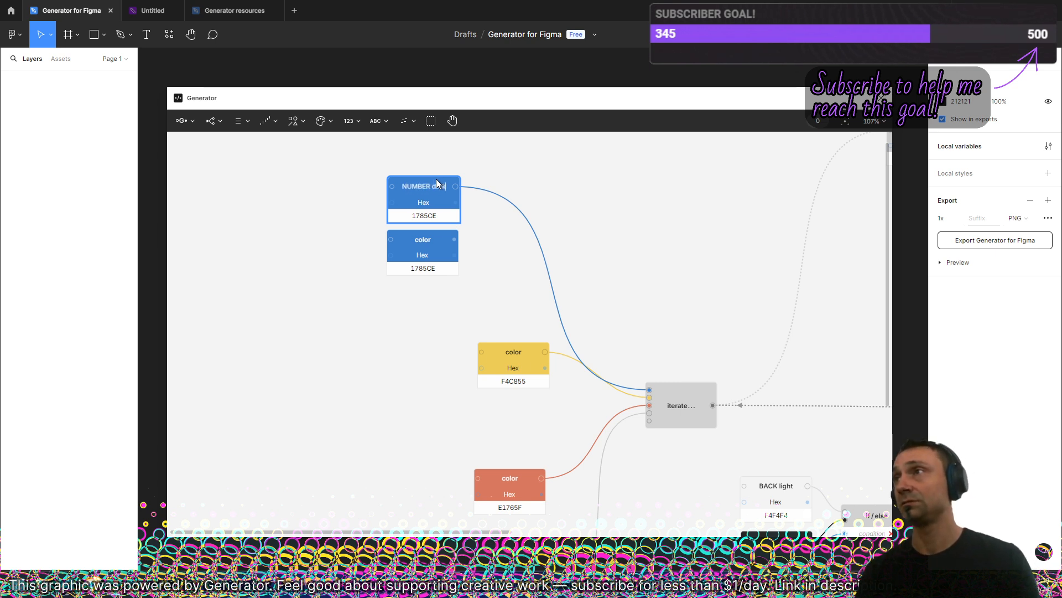
key("BackSpace")
key("BackSpace")
key("BackSpace")
key("BackSpace")
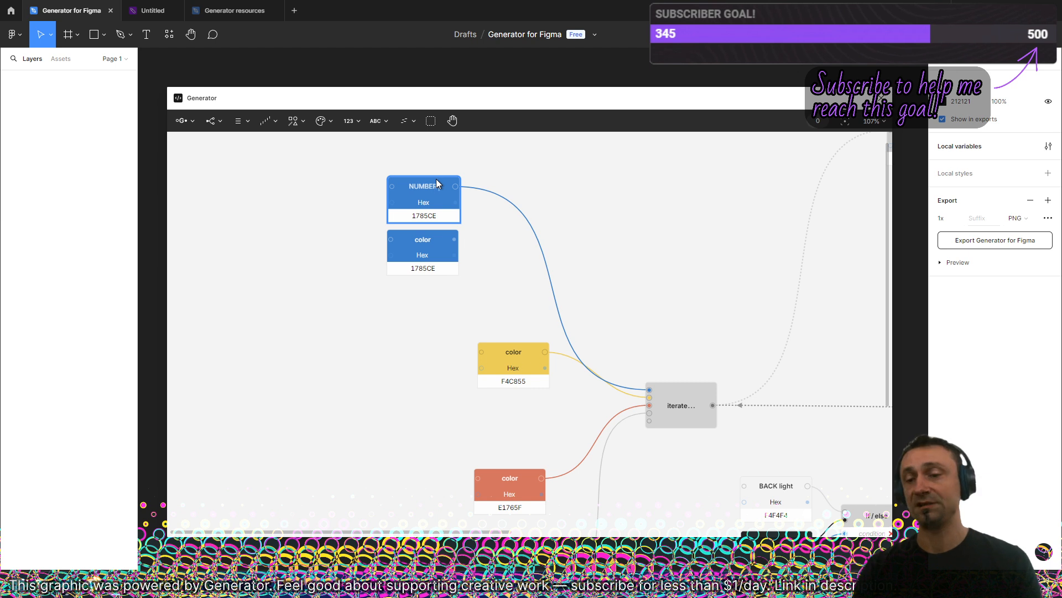
type("light")
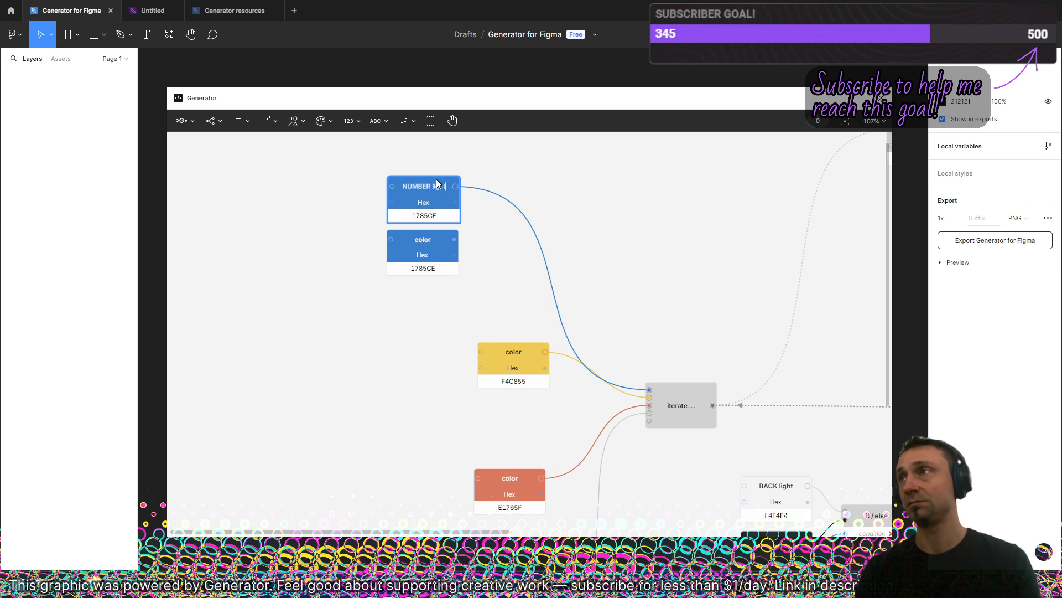
left_click(417, 238)
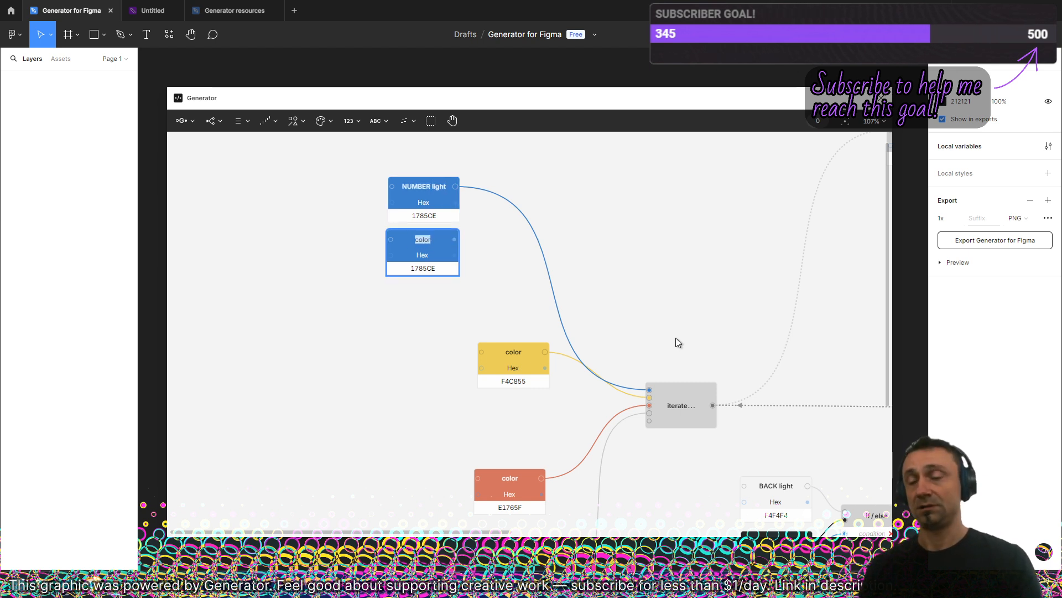
type("NUMBER dark")
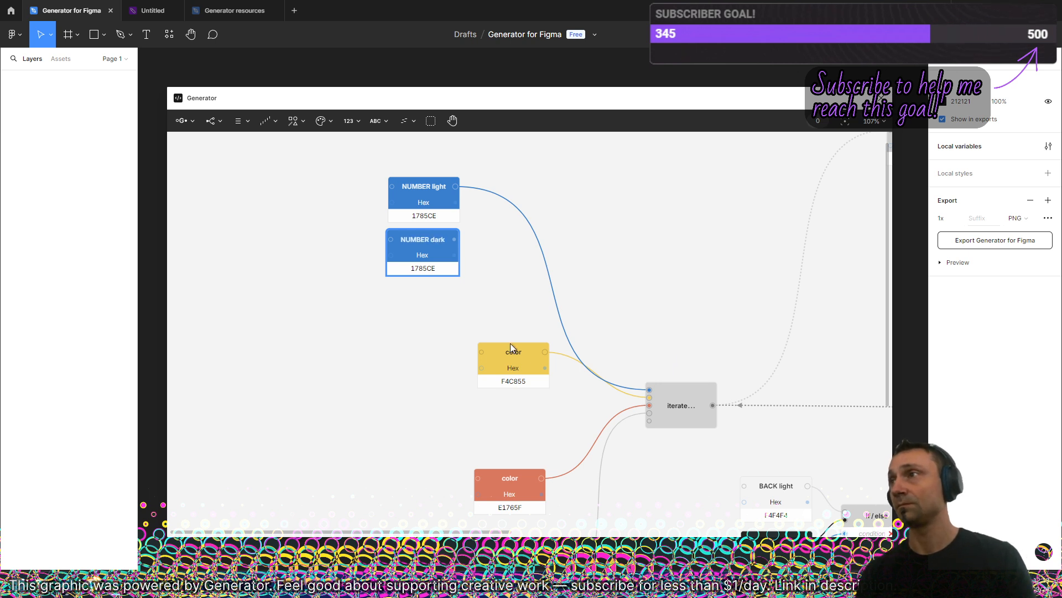
- Duplicate the yellow source color node, name the pair TEXT light and TEXT dark, and stack them below the NUMBER nodes
left_click_drag(514, 351, 430, 386)
key("ctrl+d")
double_click(420, 321)
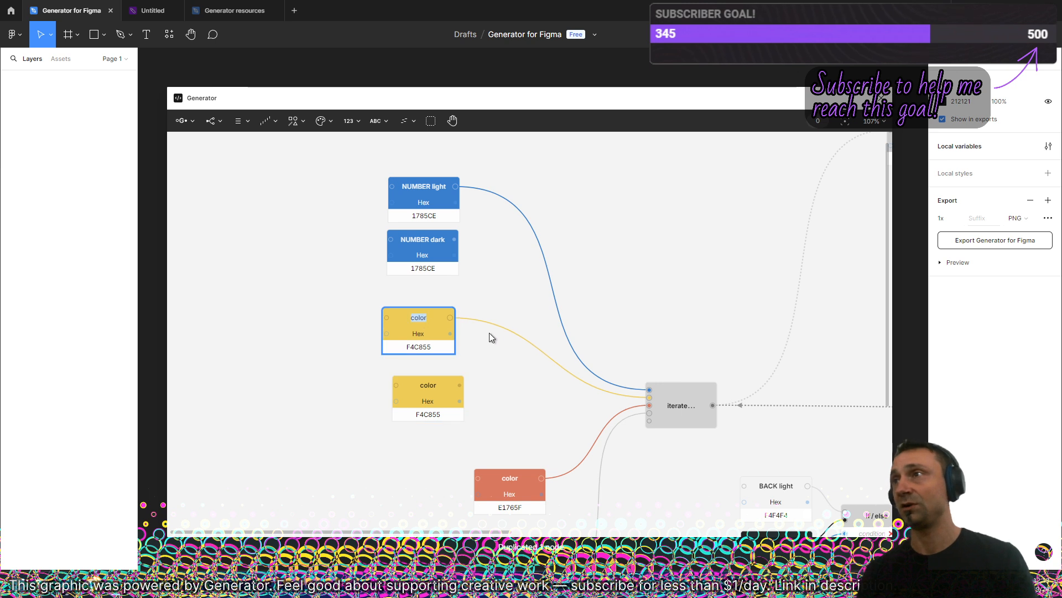
type("TEXT light")
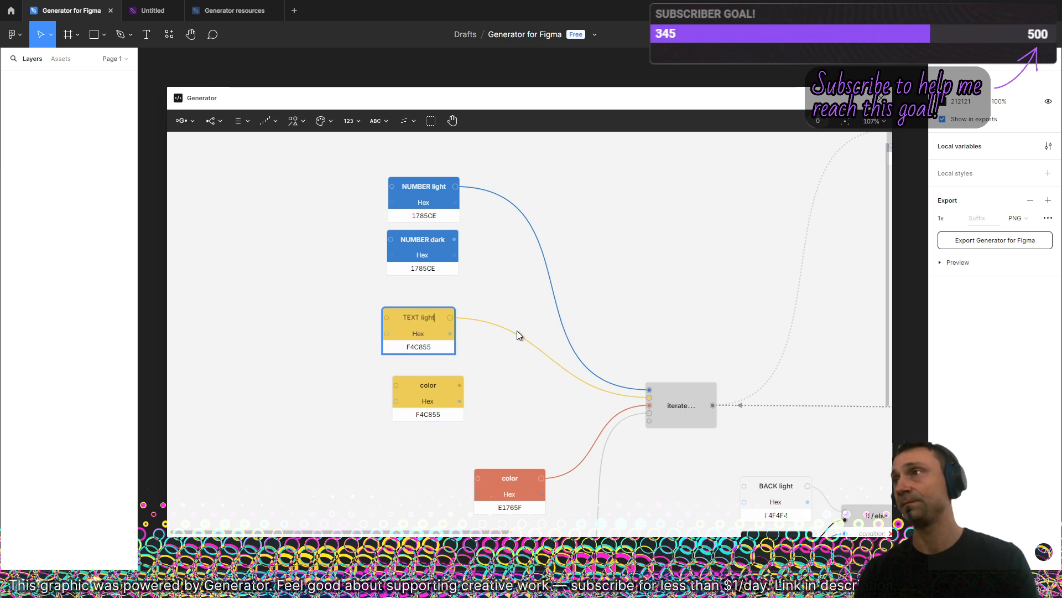
double_click(422, 386)
type("TEXT dark")
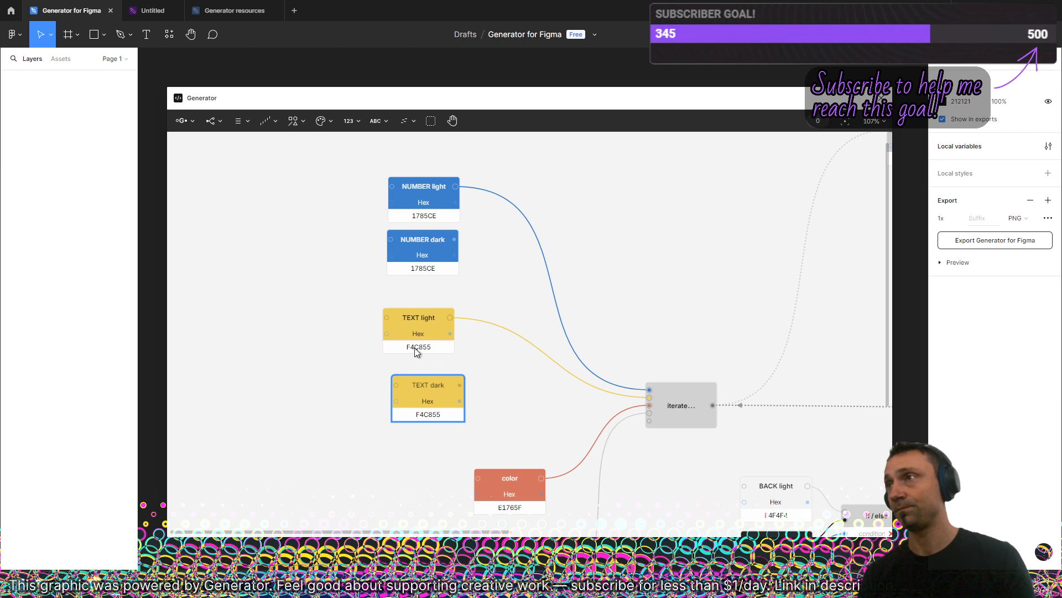
left_click_drag(418, 317, 422, 319)
left_click_drag(440, 385, 437, 379)
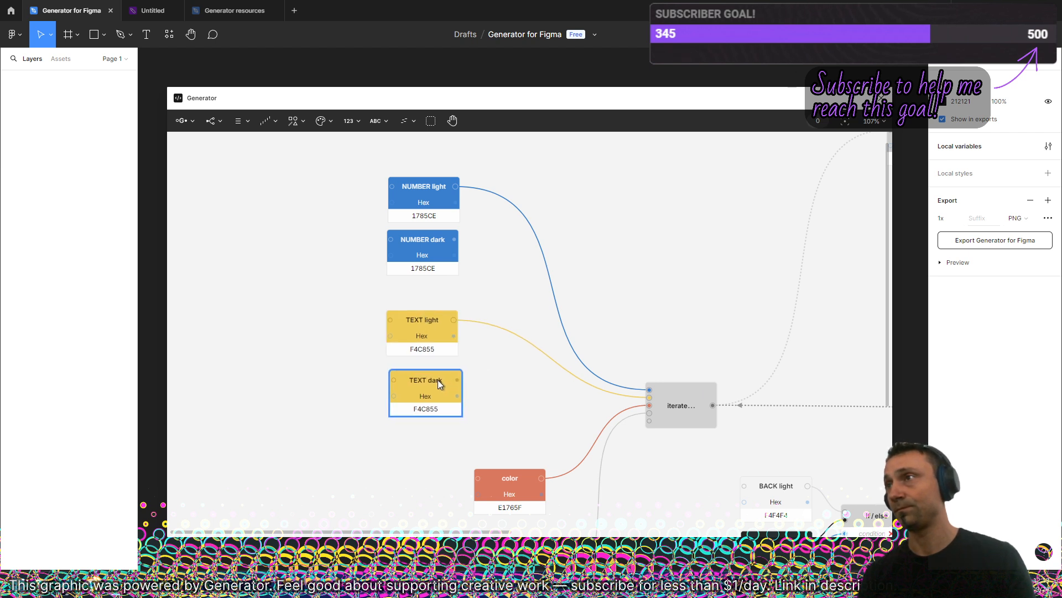
- Move the red source color node into the column below the TEXT dark node
scroll(572, 404, "down", 3)
left_click_drag(502, 370, 423, 368)
double_click(423, 366)
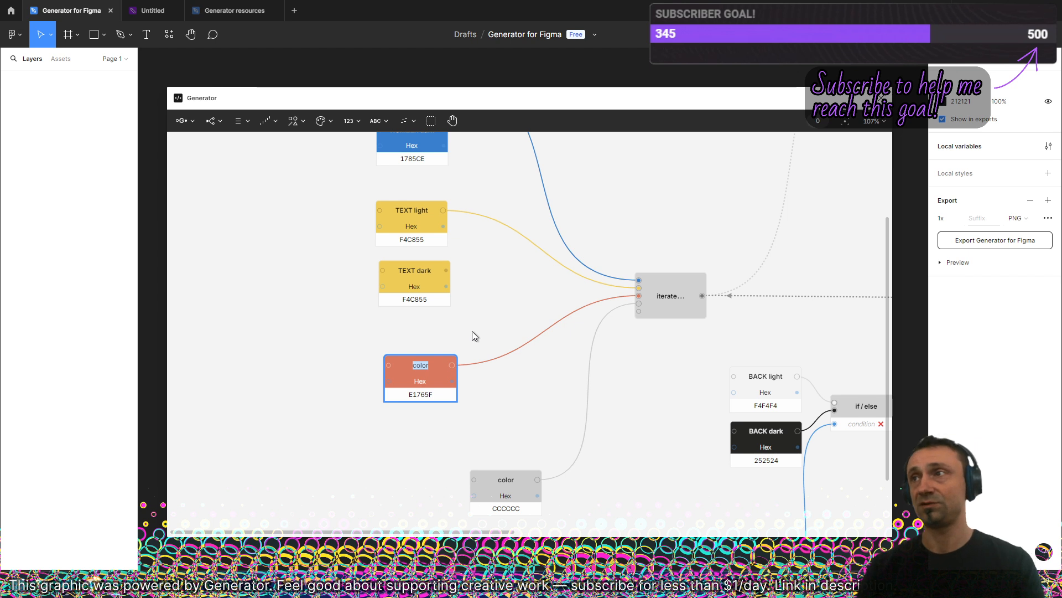
key("Escape")
left_click_drag(429, 363, 424, 354)
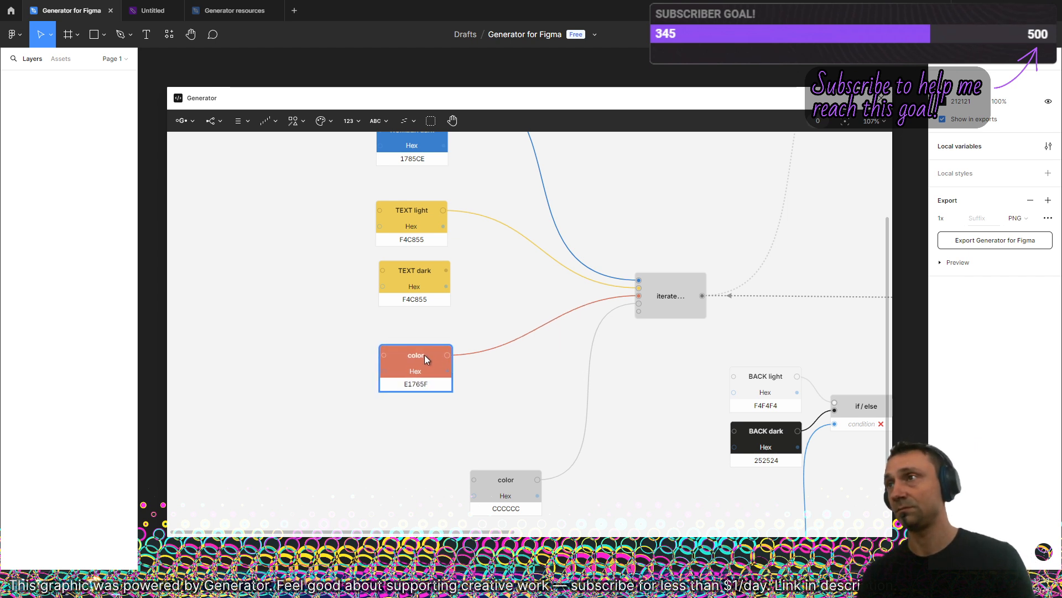
- Duplicate the red source color node, name the pair SHAPE light and SHAPE dark, and align both with the column below the TEXT nodes
key("ctrl+d")
double_click(417, 355)
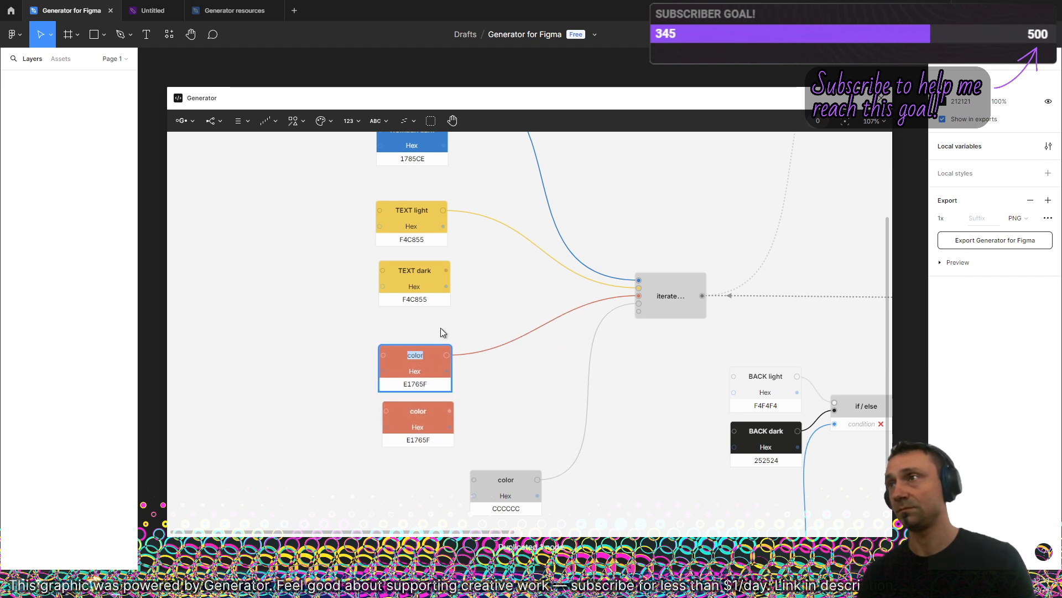
type("SHAPE")
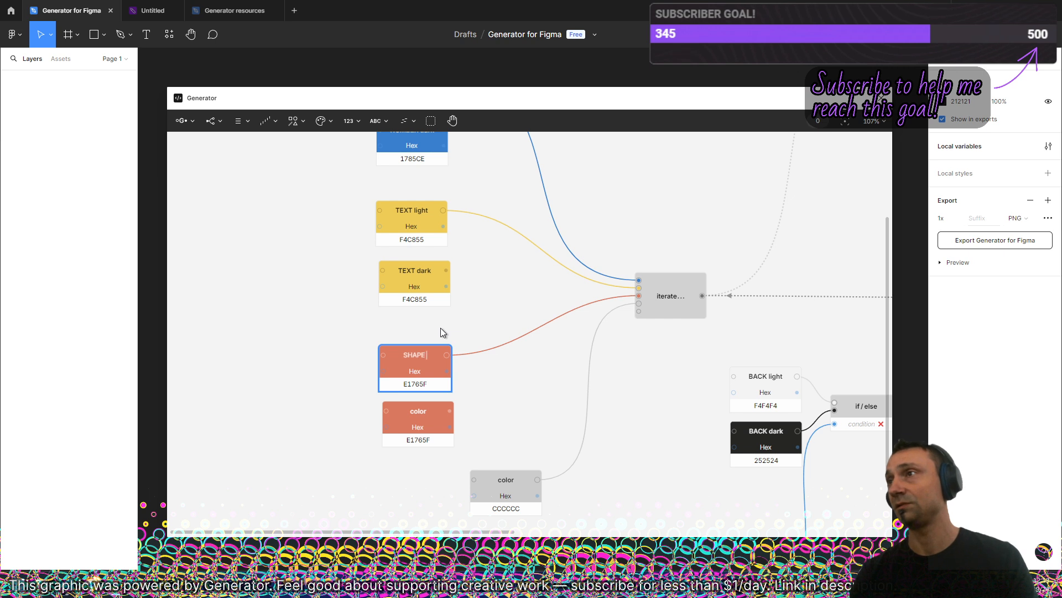
type(" light")
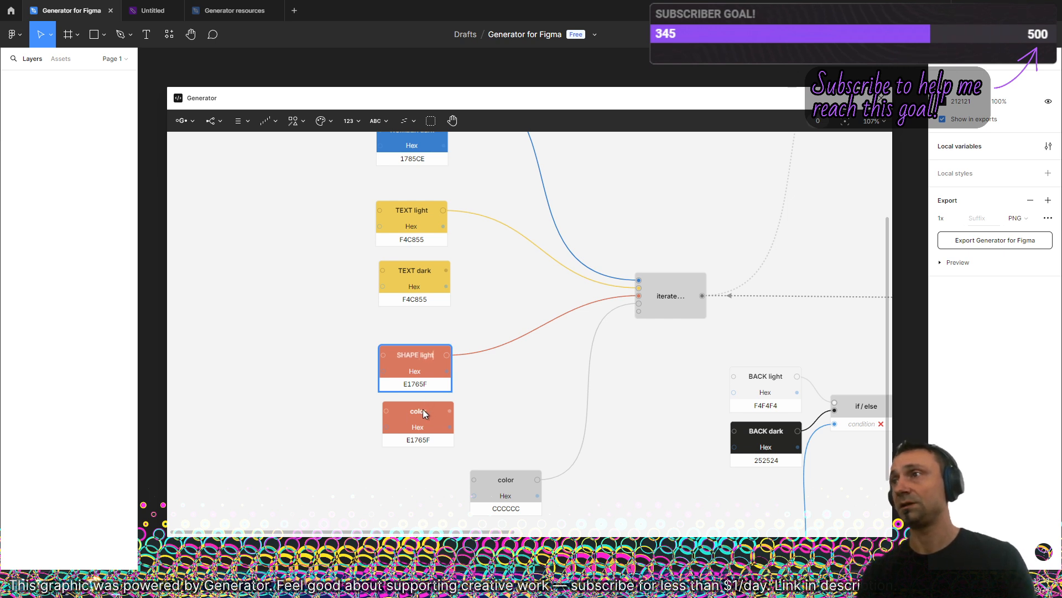
double_click(422, 409)
type("S")
key("BackSpace")
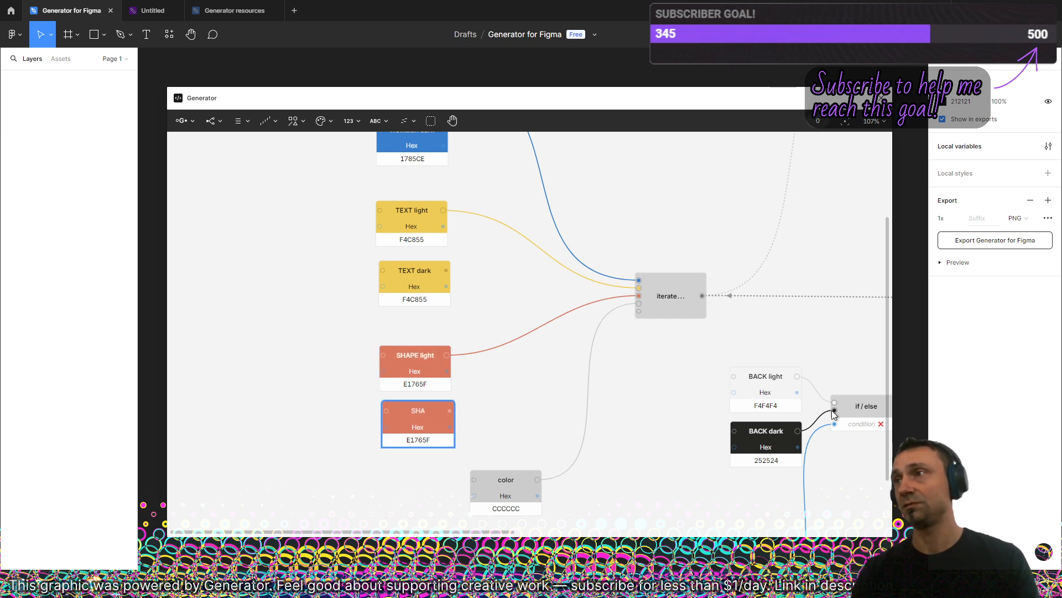
type("PE dark")
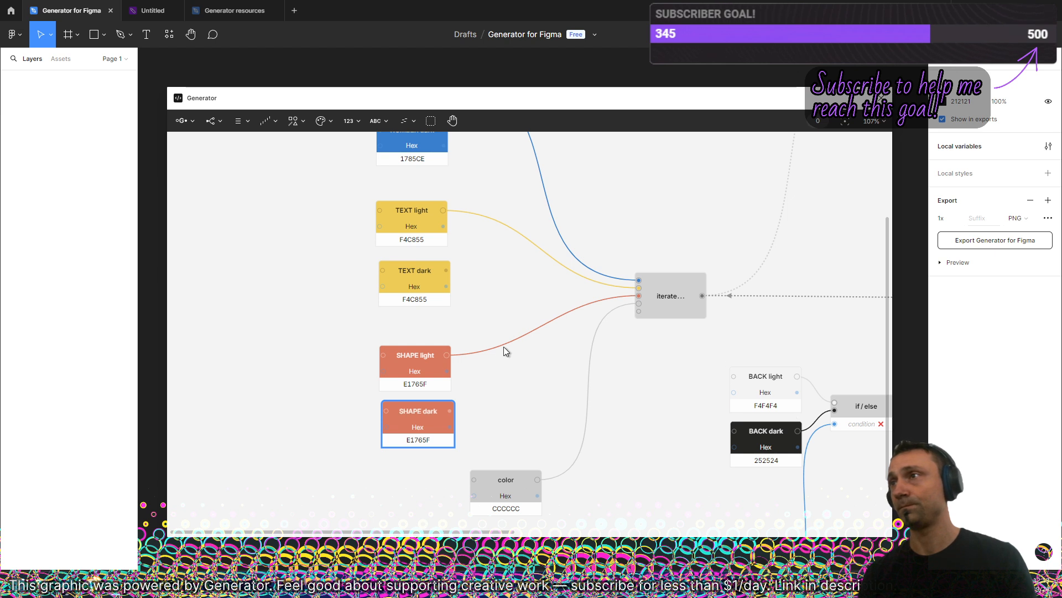
left_click_drag(501, 336, 387, 398)
left_click(463, 383)
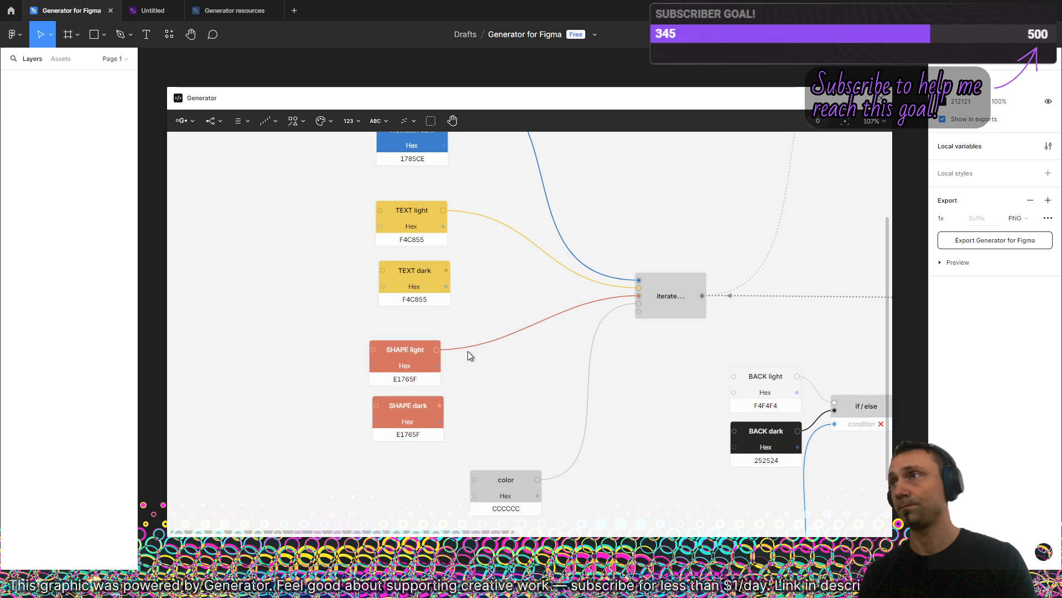
- Move the gray source color node below SHAPE dark, duplicate it, and name the pair FLOW light and FLOW dark
scroll(494, 254, "down", 3)
left_click_drag(501, 327, 406, 394)
double_click(411, 336)
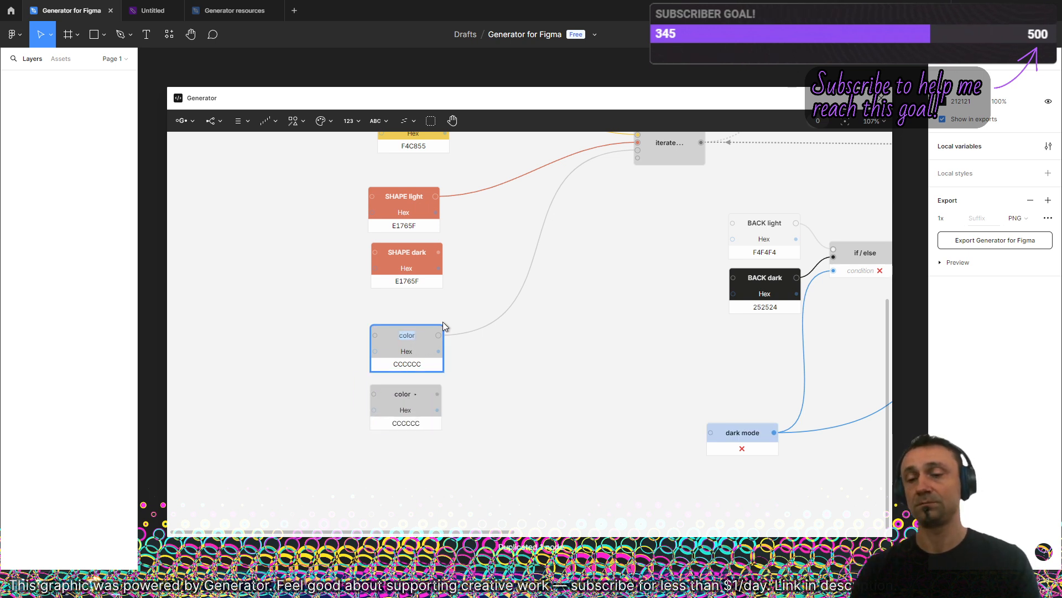
type("FLOW light")
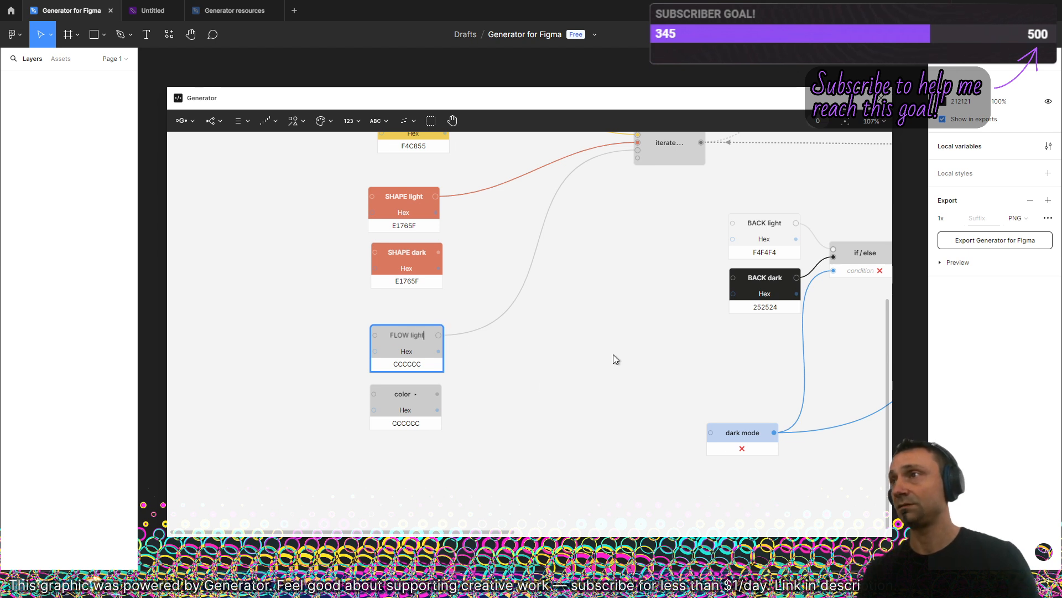
double_click(411, 394)
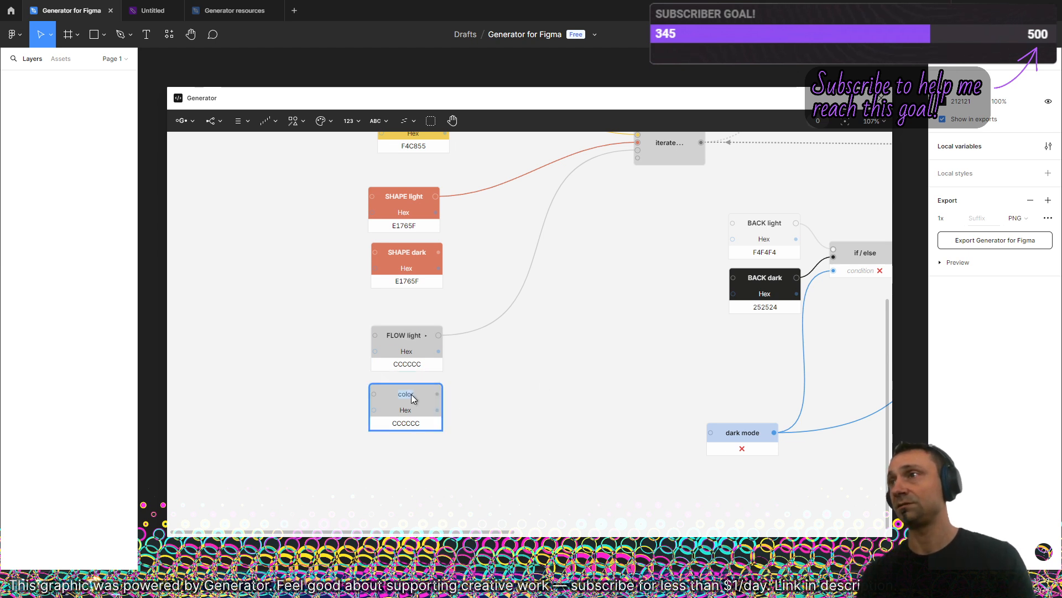
type("FLOW dark")
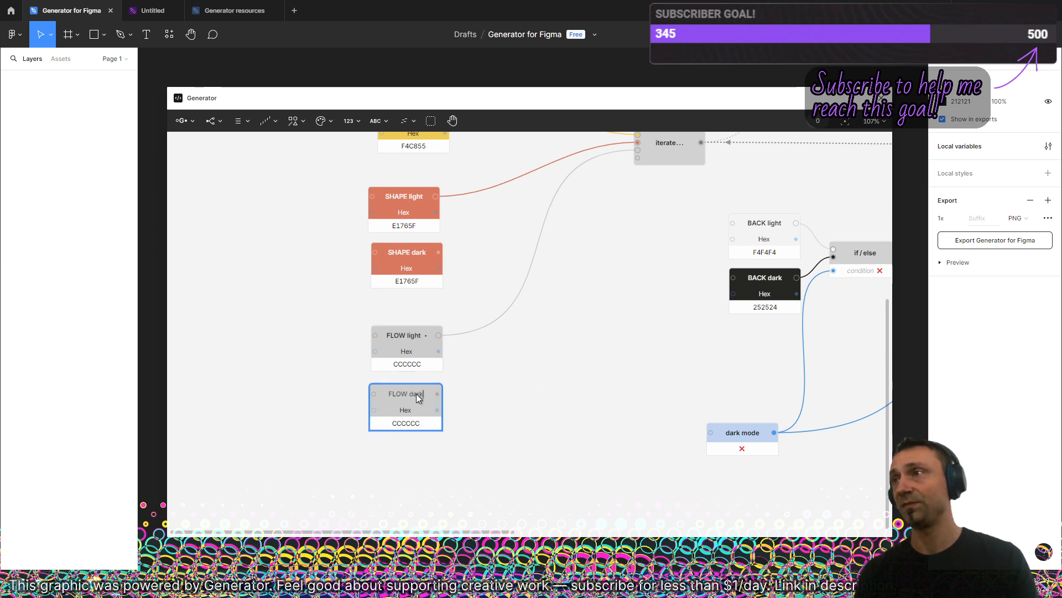
key("Return")
- Copy rgbActiveFlowLight's hex value 969696 from colors.js in VS Code and paste it into the FLOW light node in Figma
key("alt+Tab")
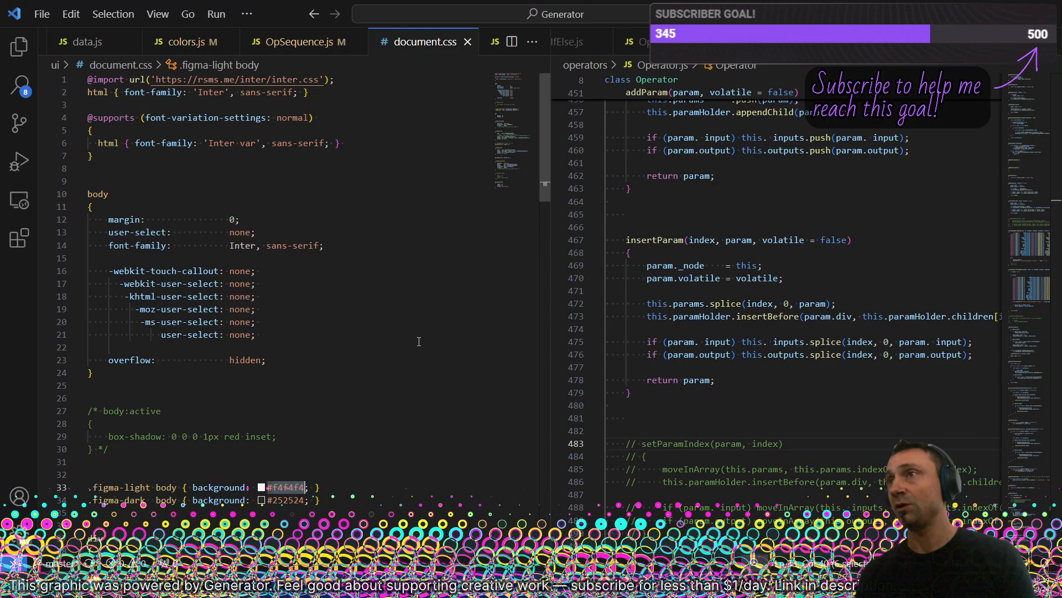
key("ctrl+p")
key("Return")
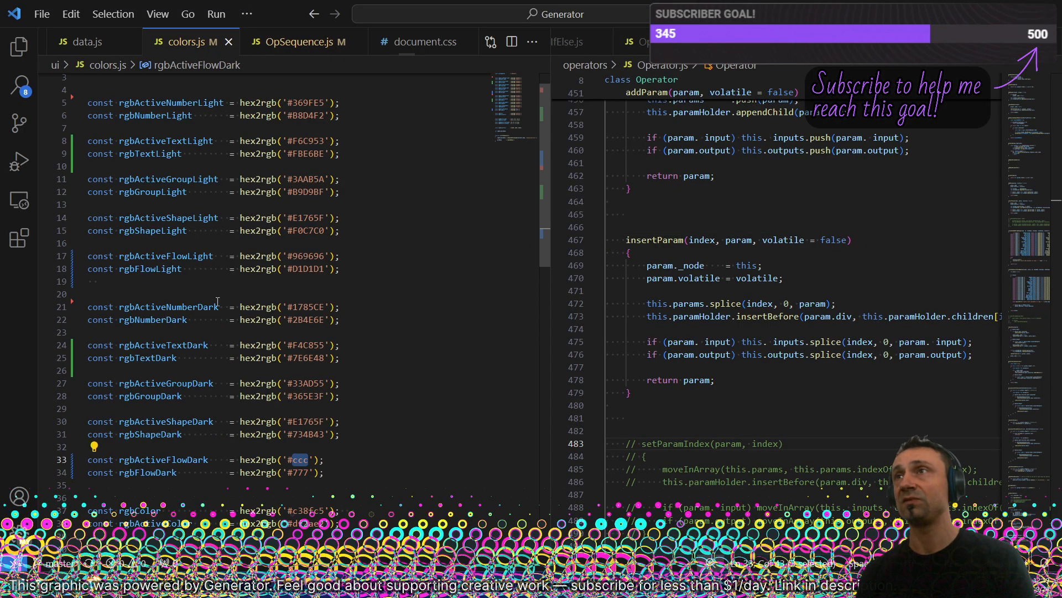
double_click(299, 256)
key("ctrl+c")
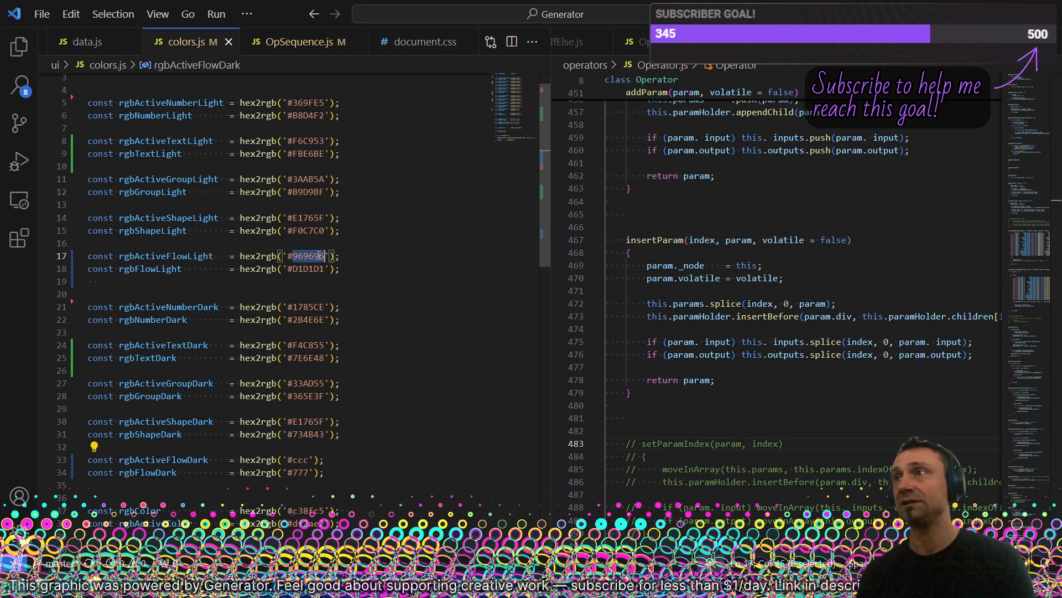
key("alt+Tab")
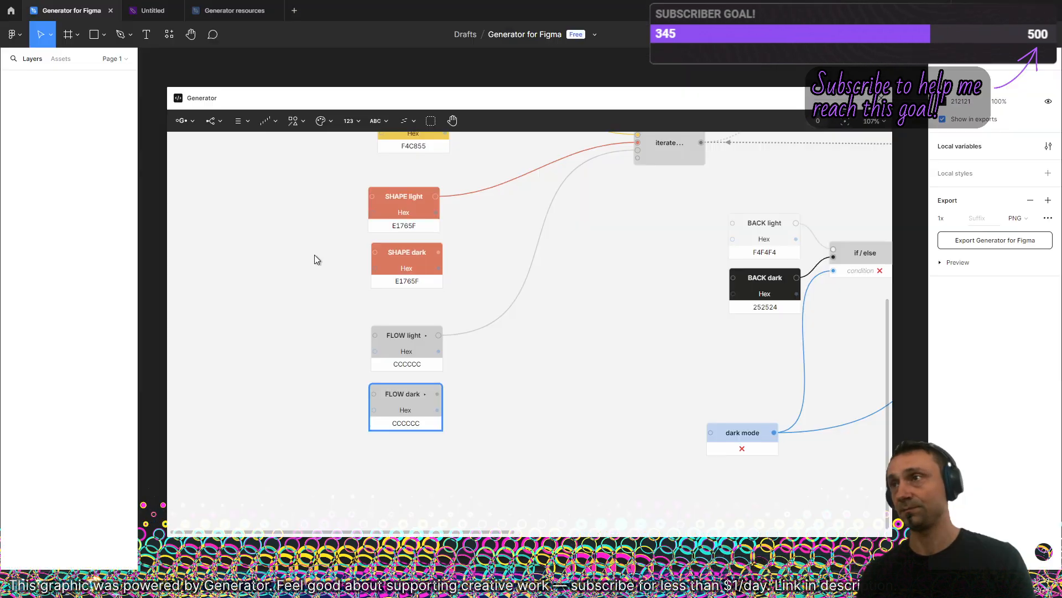
left_click(415, 364)
key("ctrl+v")
- Set the TEXT light node's hex value to F6C953, copied from rgbActiveTextLight in colors.js
key("alt+Tab")
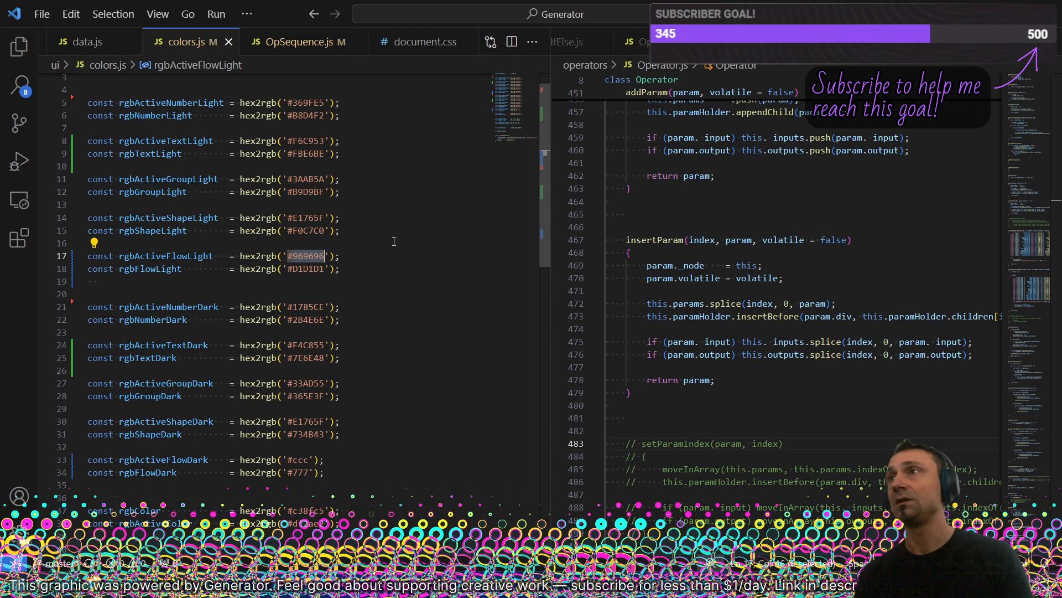
double_click(298, 217)
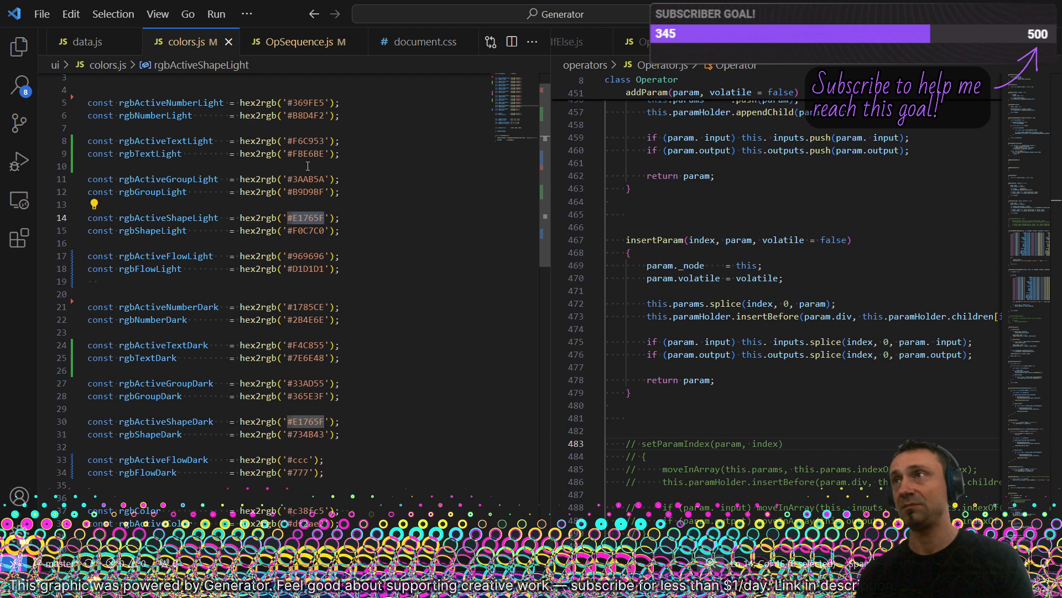
double_click(308, 142)
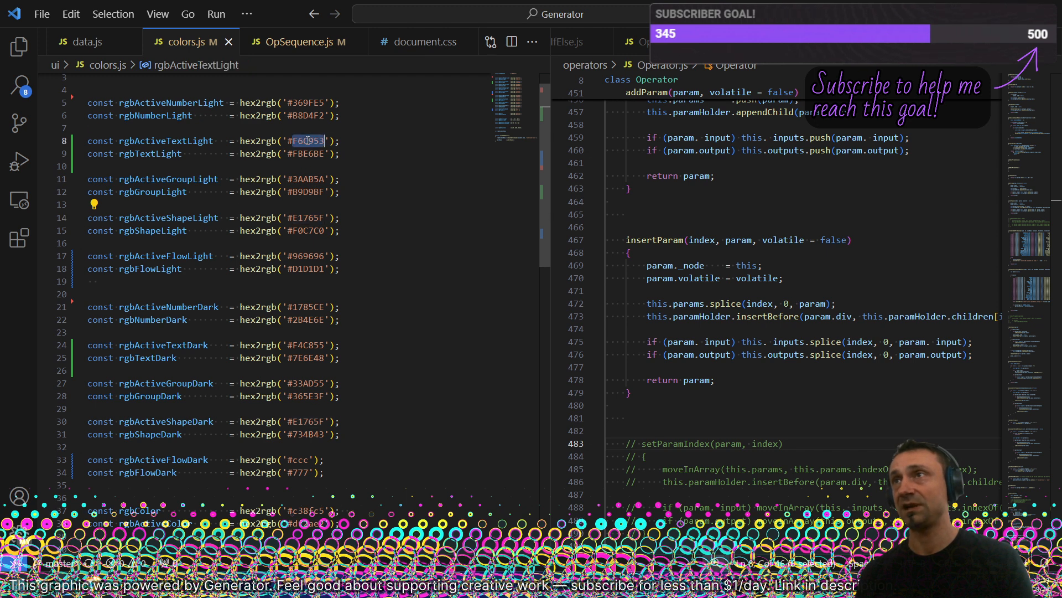
key("alt+Tab")
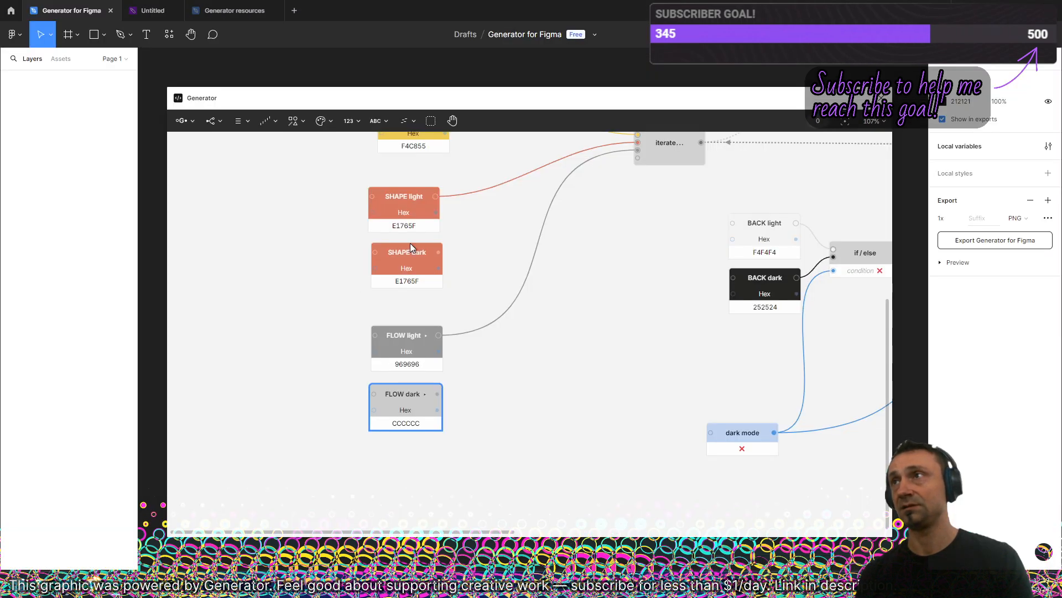
scroll(457, 374, "up", 5)
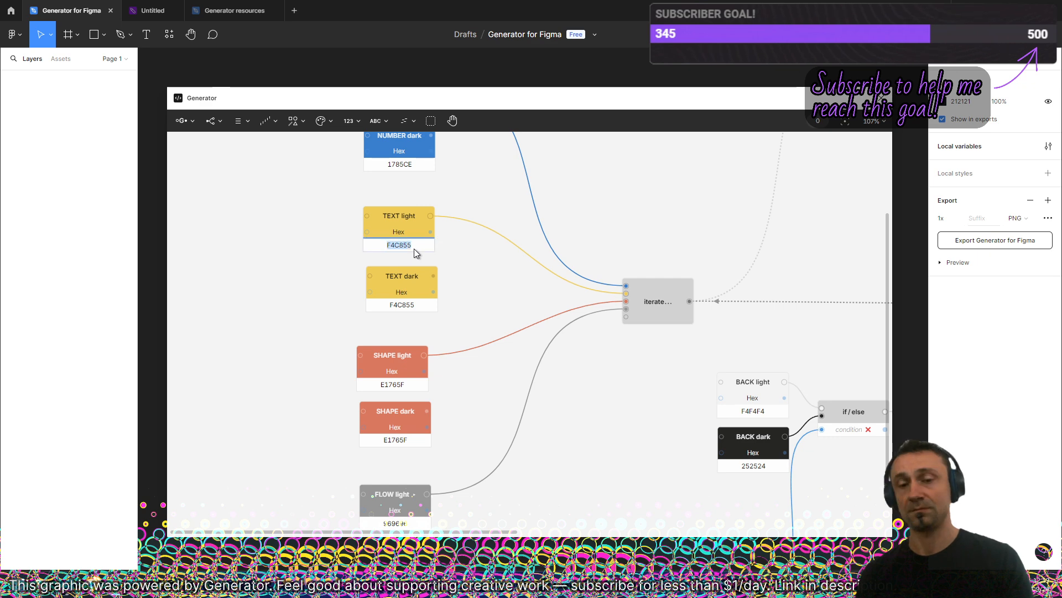
- Set the NUMBER light node's hex value to 369FE5, copied from rgbActiveNumberLight in colors.js
key("alt+Tab")
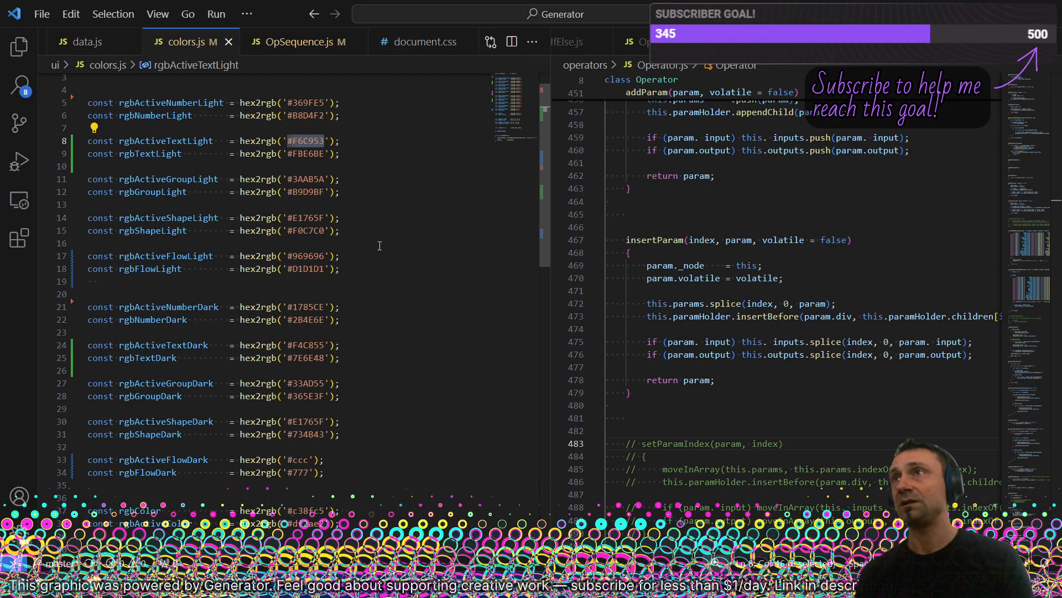
double_click(309, 102)
key("ctrl+c")
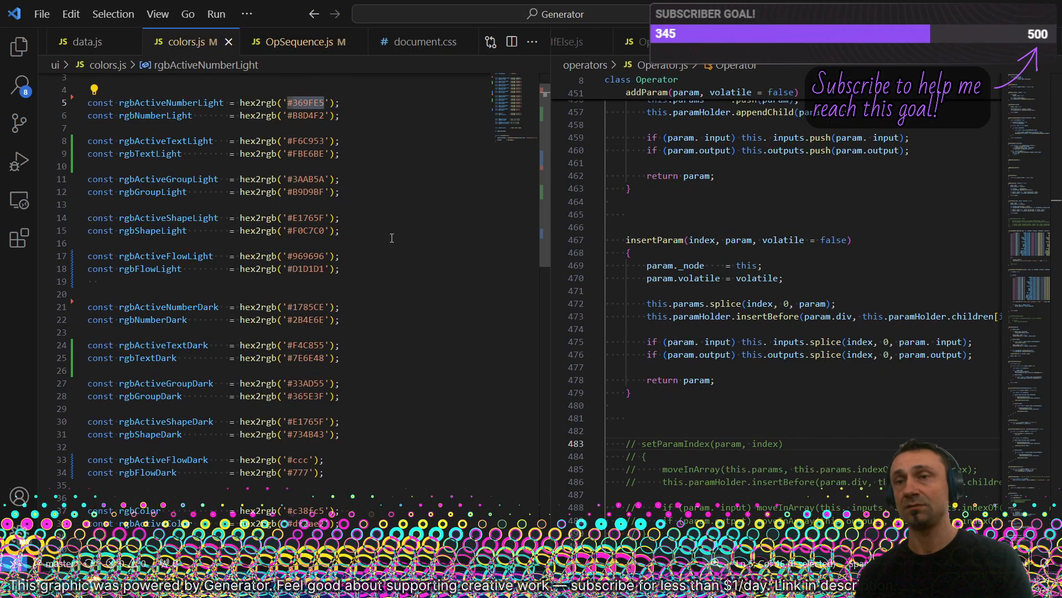
key("alt+Tab")
scroll(527, 270, "up", 3)
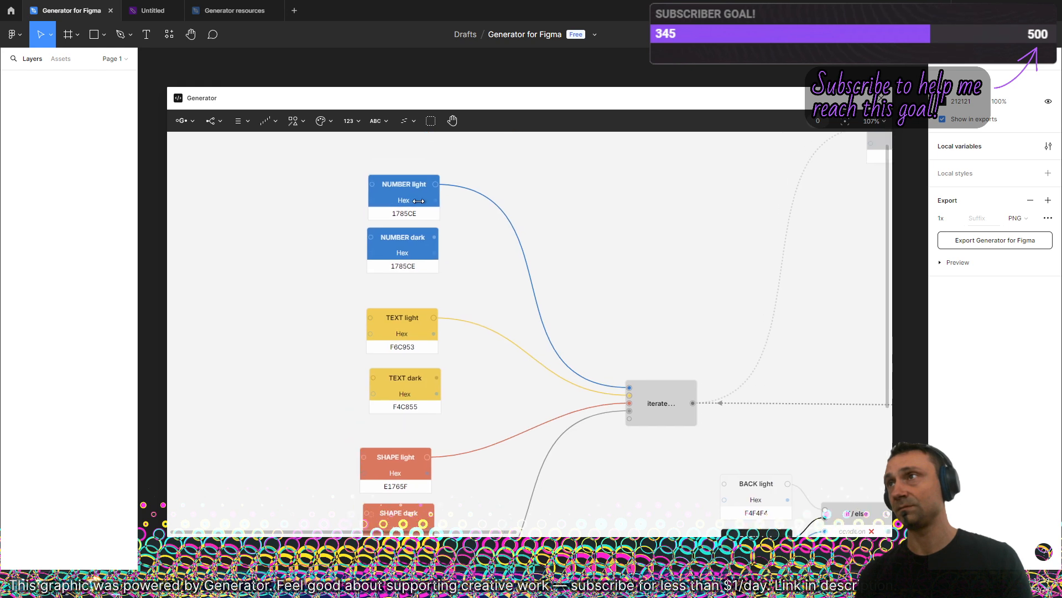
double_click(427, 218)
key("ctrl+v")
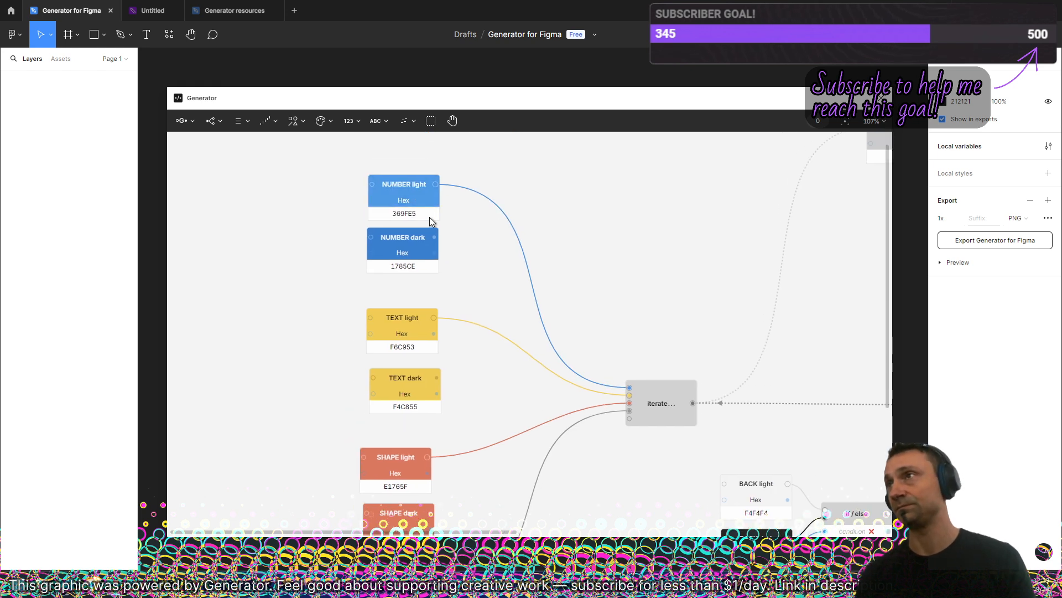
- Add an if/else node for the NUMBER light and NUMBER dark colors
left_click_drag(449, 151, 386, 244)
left_click(211, 120)
left_click(218, 146)
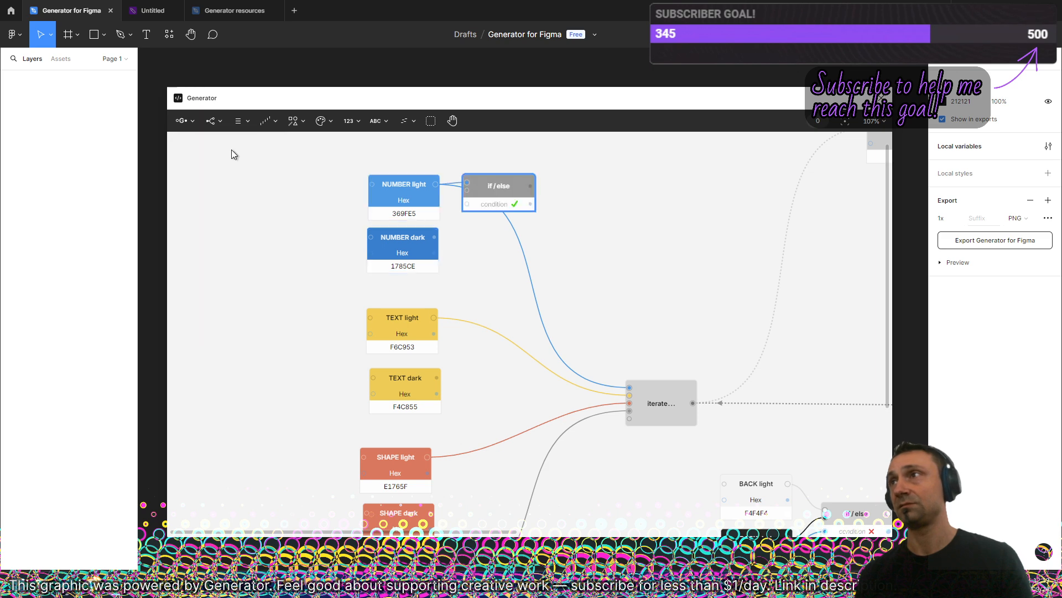
- Duplicate the if/else node three times and place the copies beside the TEXT, SHAPE and FLOW color pairs
left_click_drag(523, 187, 503, 355)
key("ctrl+d")
left_click_drag(538, 409, 479, 246)
scroll(479, 247, "down", 2)
left_click(440, 229)
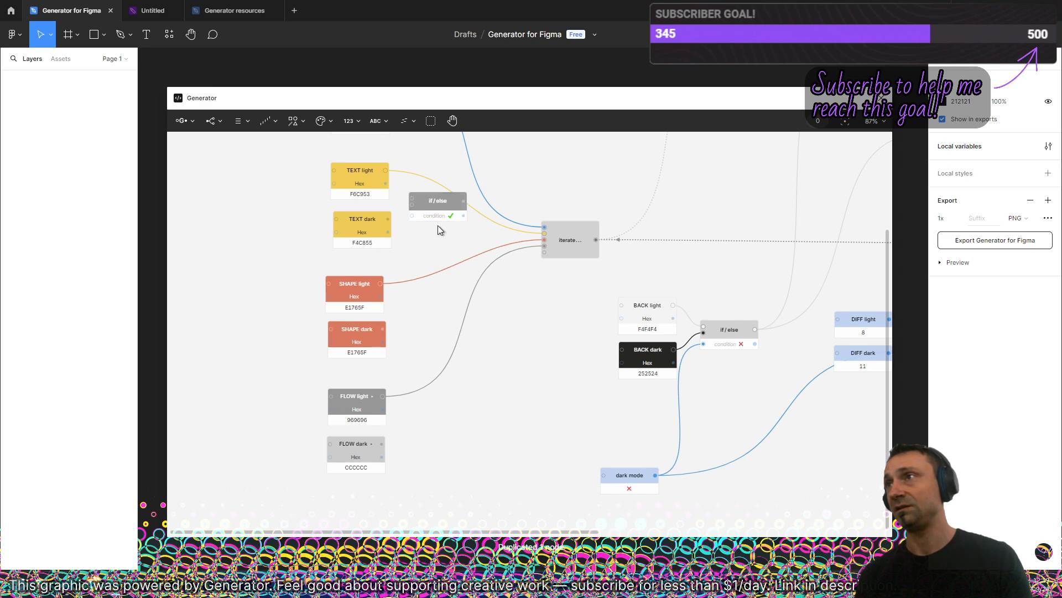
left_click_drag(433, 304, 437, 431)
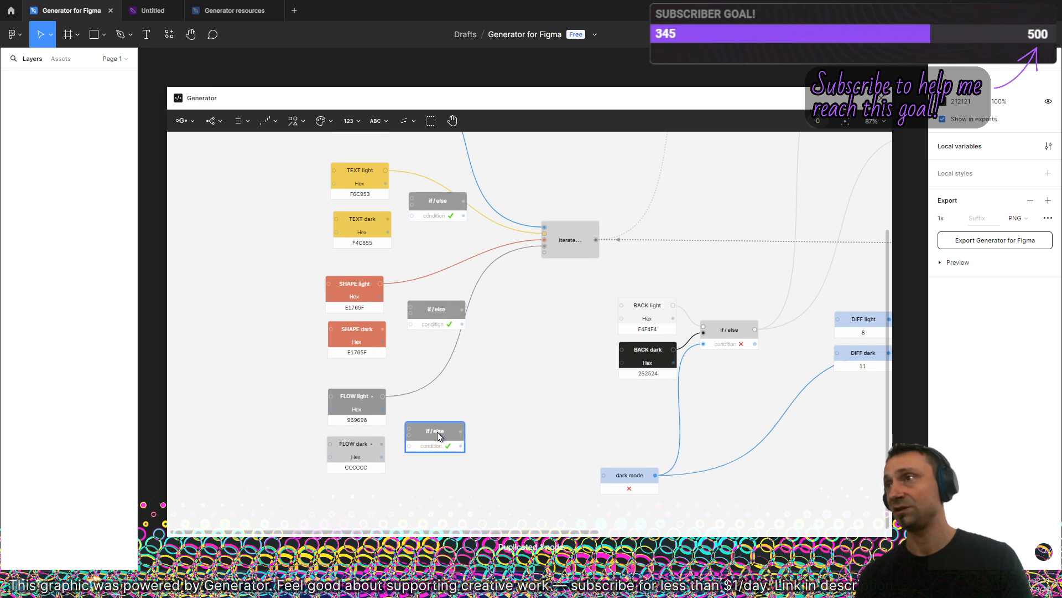
- Connect the light and dark nodes of the TEXT, SHAPE and FLOW pairs to the two inputs of their if/else nodes
scroll(463, 218, "up", 5)
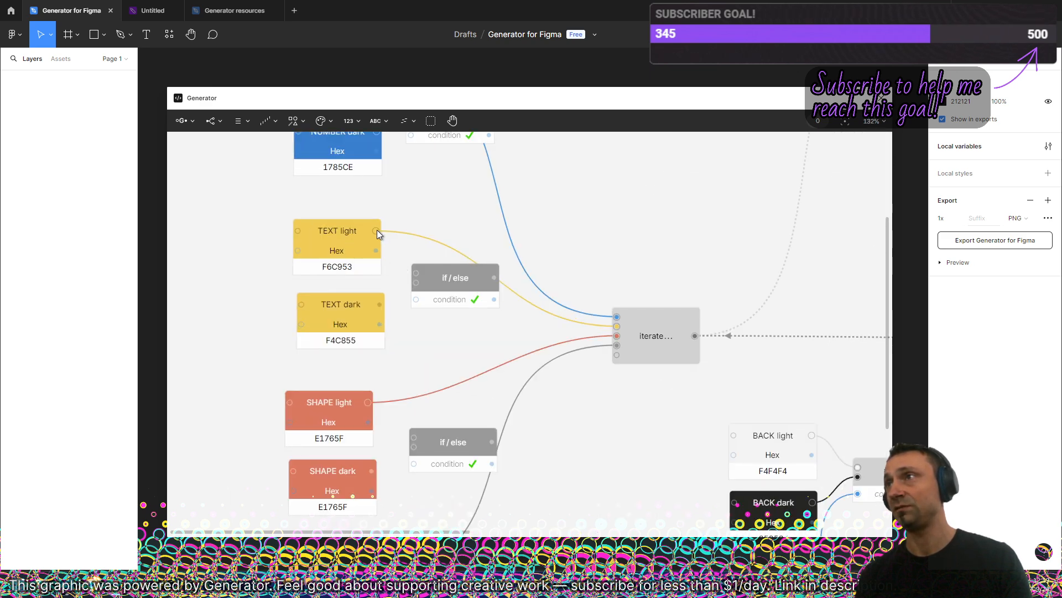
left_click_drag(379, 305, 416, 282)
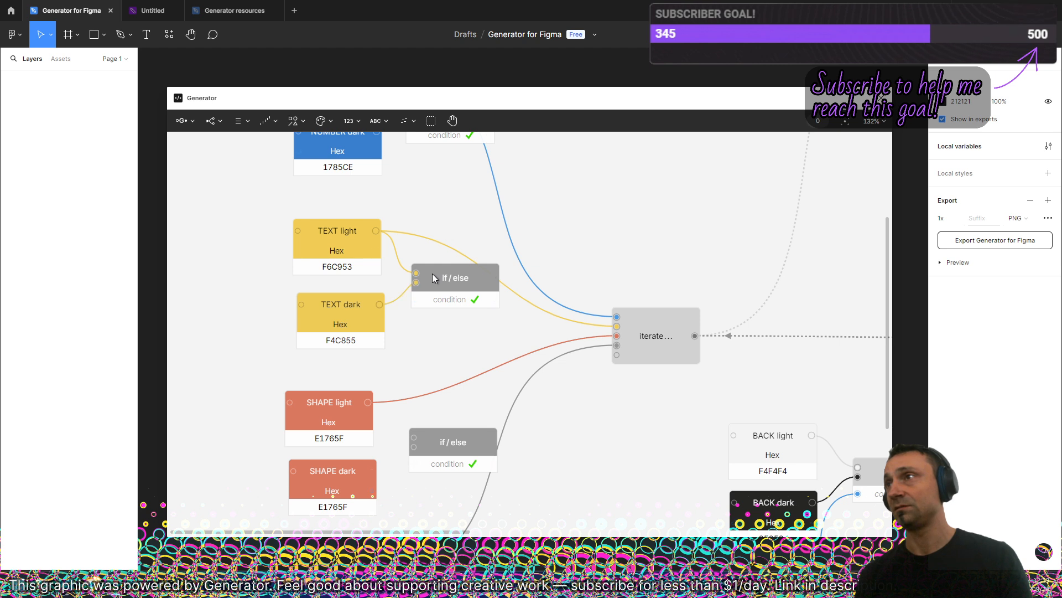
mouse_move(367, 400)
left_mouse_down()
mouse_move(409, 430)
mouse_move(380, 400)
left_mouse_up()
left_click_drag(416, 434, 415, 437)
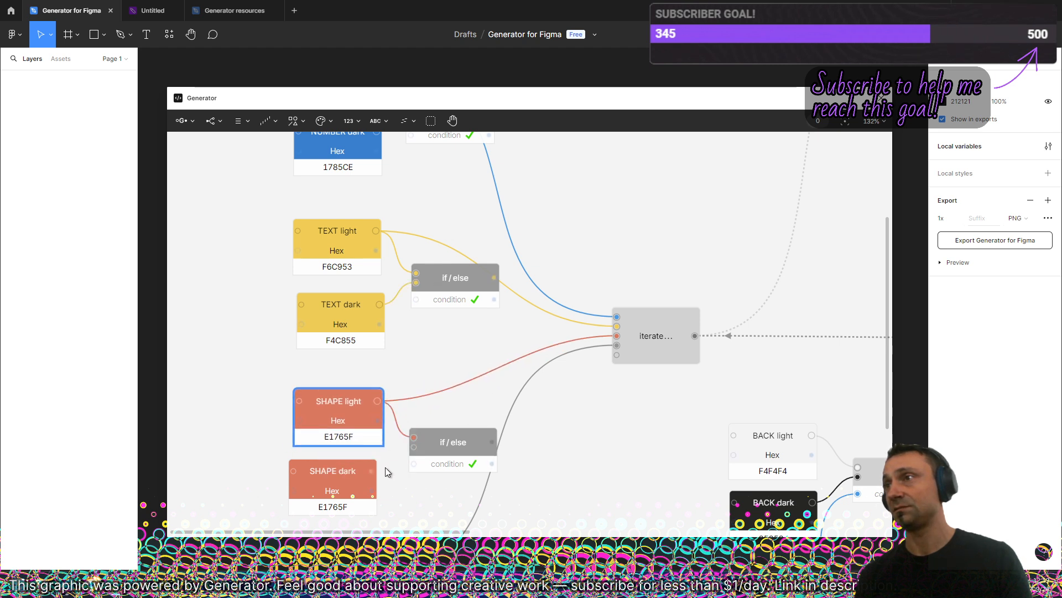
left_click_drag(371, 471, 409, 493)
scroll(437, 387, "down", 3)
scroll(444, 379, "down", 2)
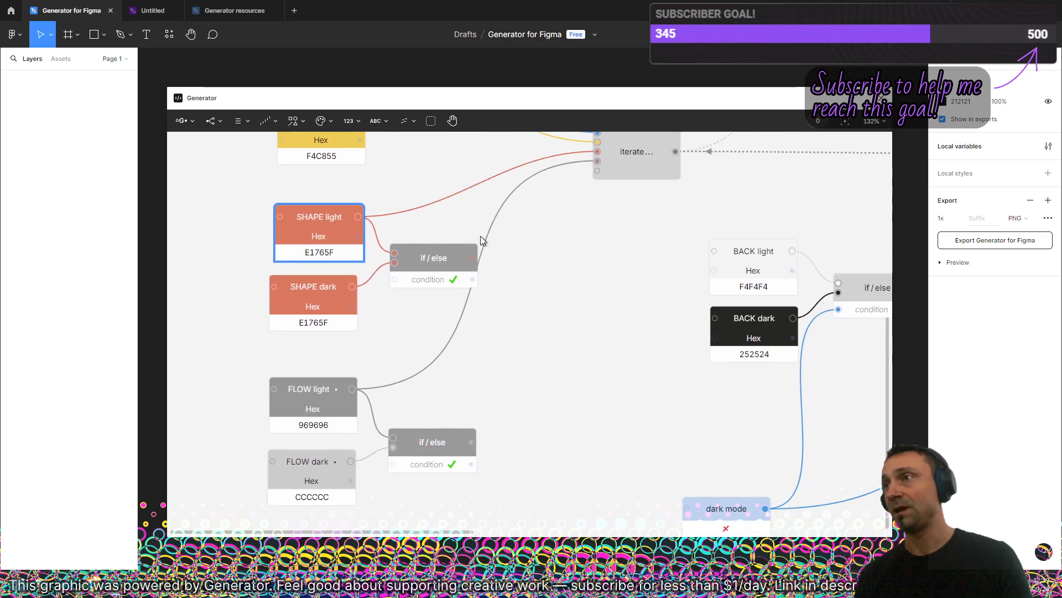
- Connect the outputs of the NUMBER, TEXT, SHAPE and FLOW if/else nodes to the iterate node's first four inputs, replacing the direct light color links
scroll(480, 235, "up", 6)
left_click_drag(467, 197, 596, 400)
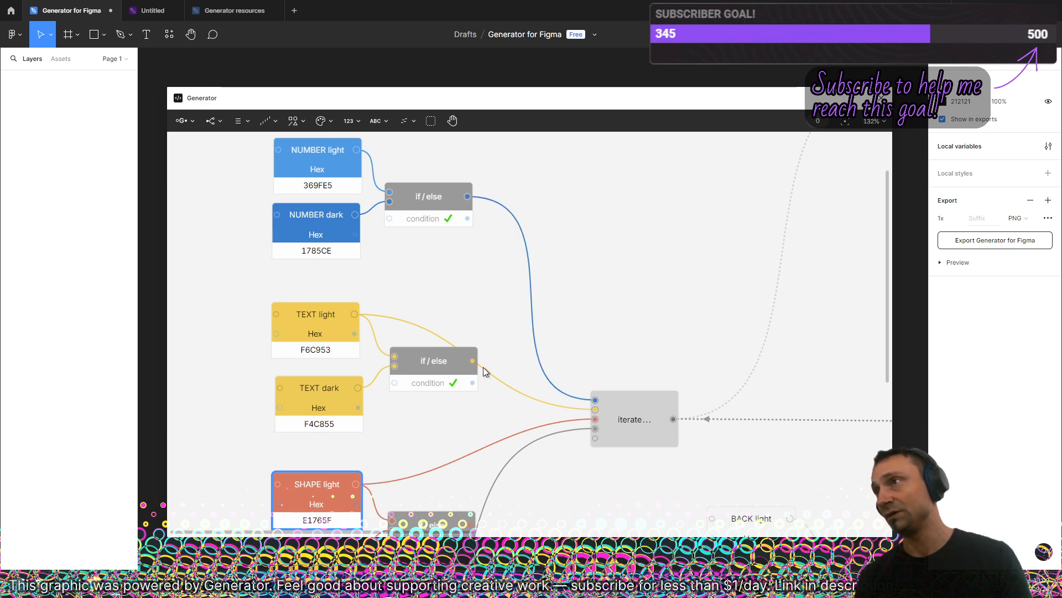
left_click_drag(472, 360, 594, 410)
left_click_drag(559, 455, 519, 318)
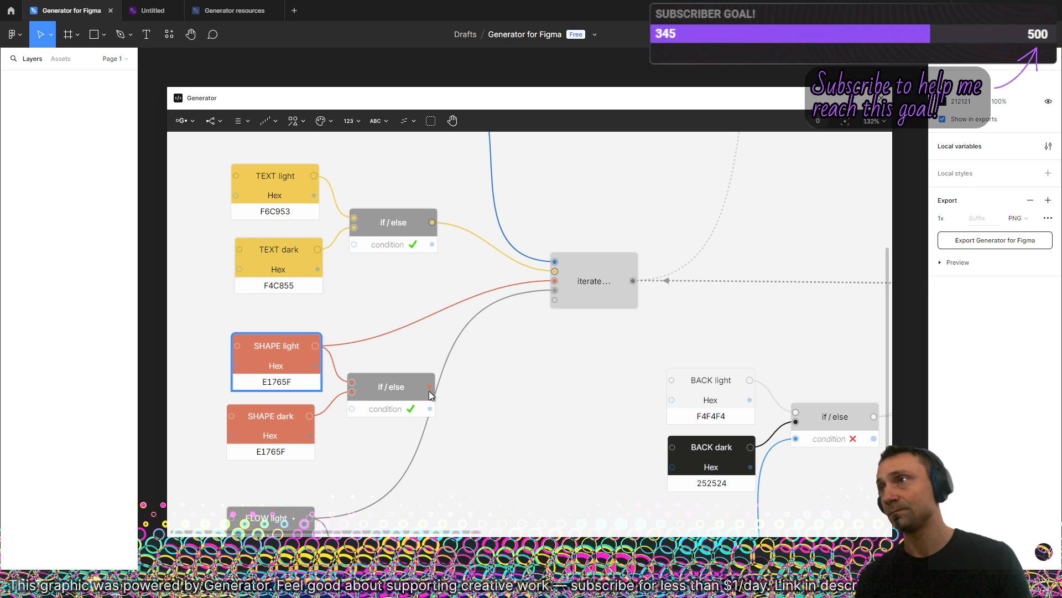
left_click_drag(430, 386, 555, 281)
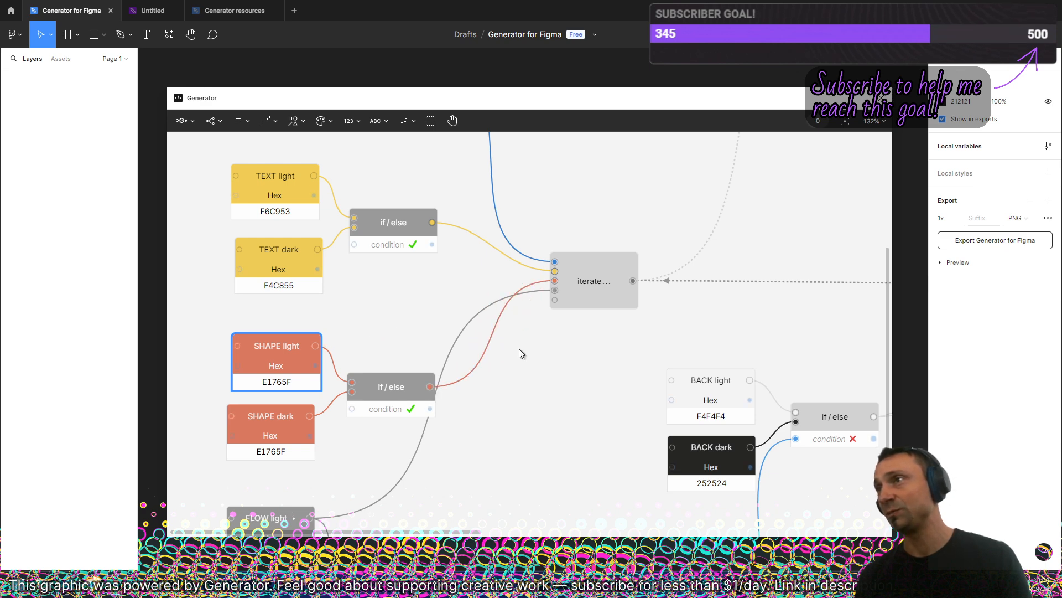
left_click_drag(519, 348, 508, 194)
left_click_drag(417, 416, 542, 193)
scroll(498, 301, "up", 1)
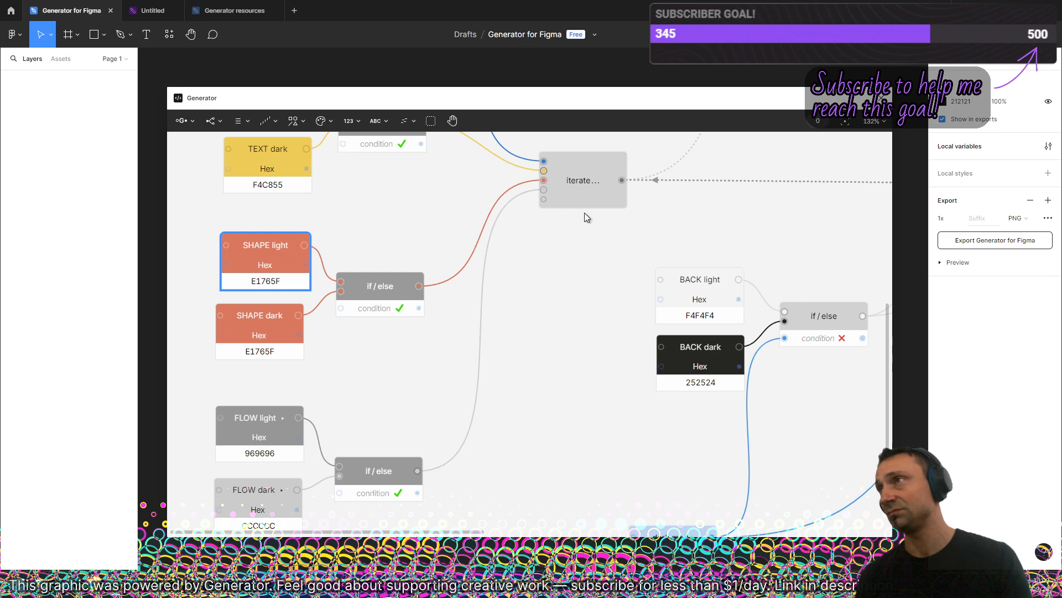
left_click_drag(507, 245, 605, 386)
left_click(561, 354)
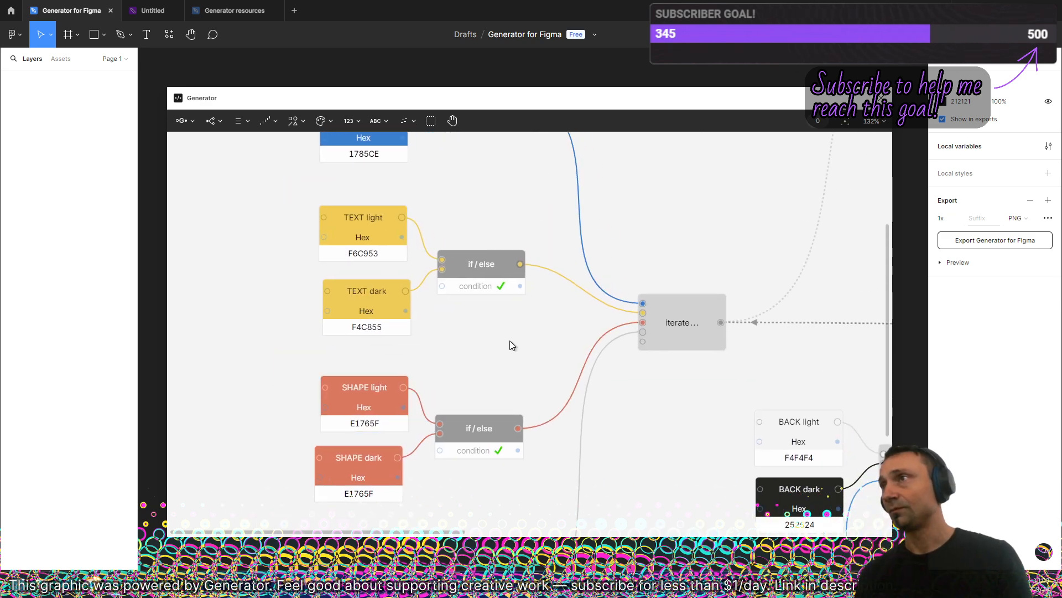
- Move the dark mode node below the FLOW pair and connect it to the conditions of the FLOW, SHAPE, TEXT and NUMBER if/else nodes
scroll(513, 297, "down", 5)
scroll(497, 293, "down", 3)
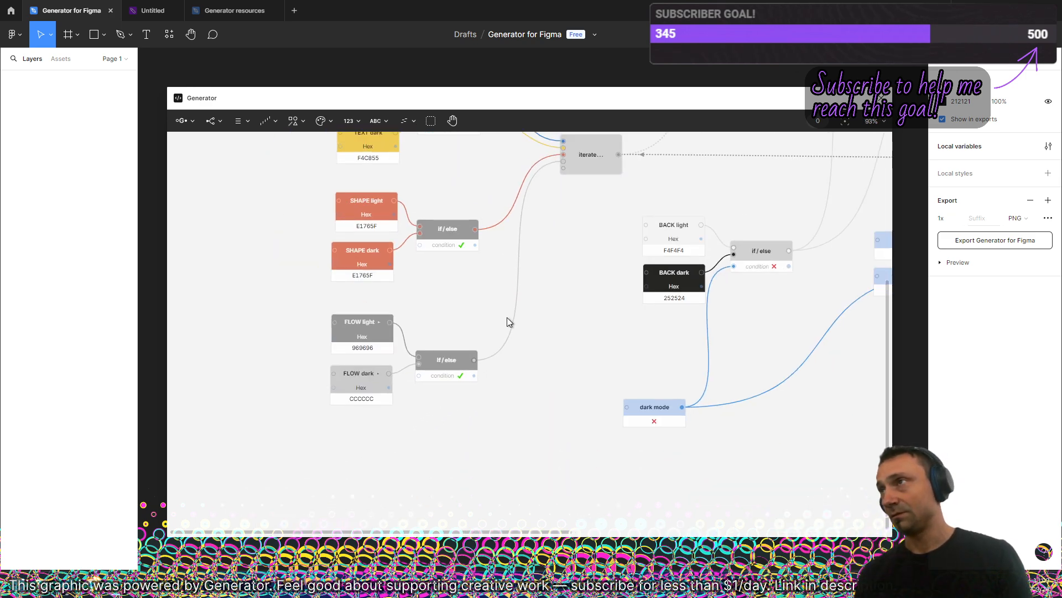
scroll(479, 220, "down", 4)
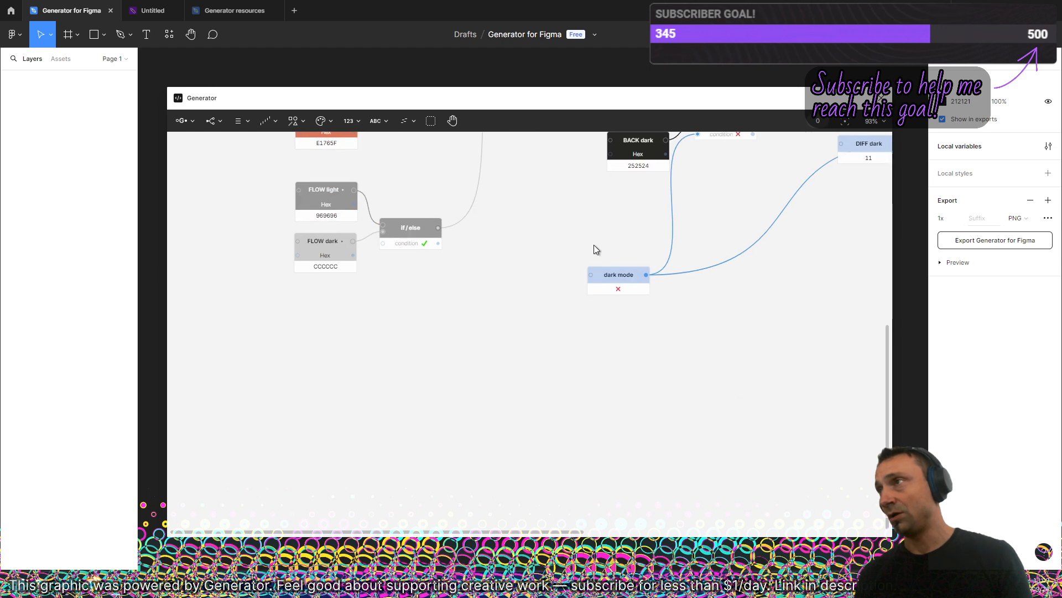
left_click_drag(617, 280, 384, 243)
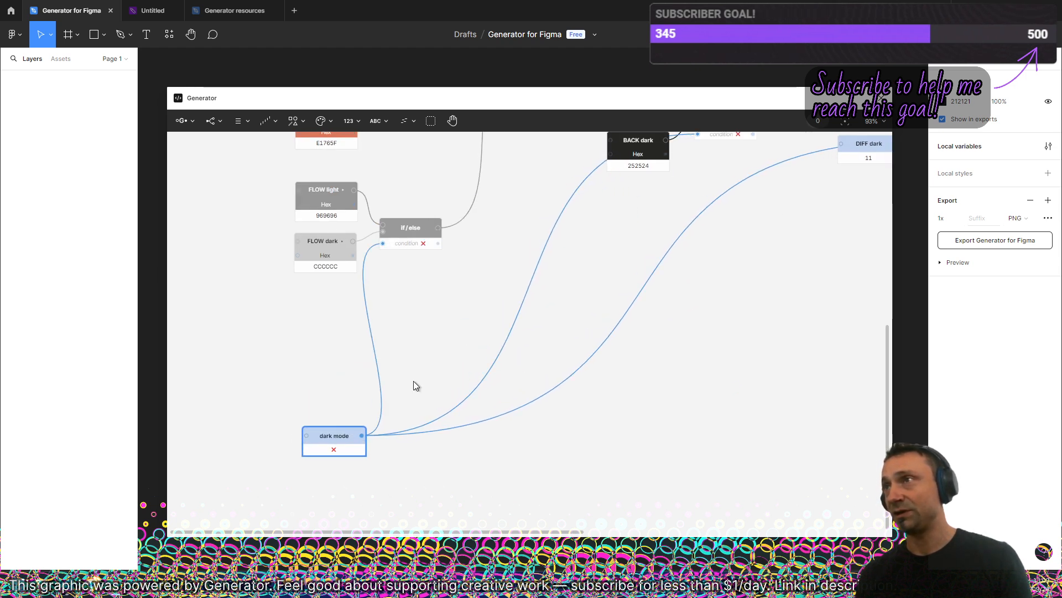
scroll(373, 396, "up", 4)
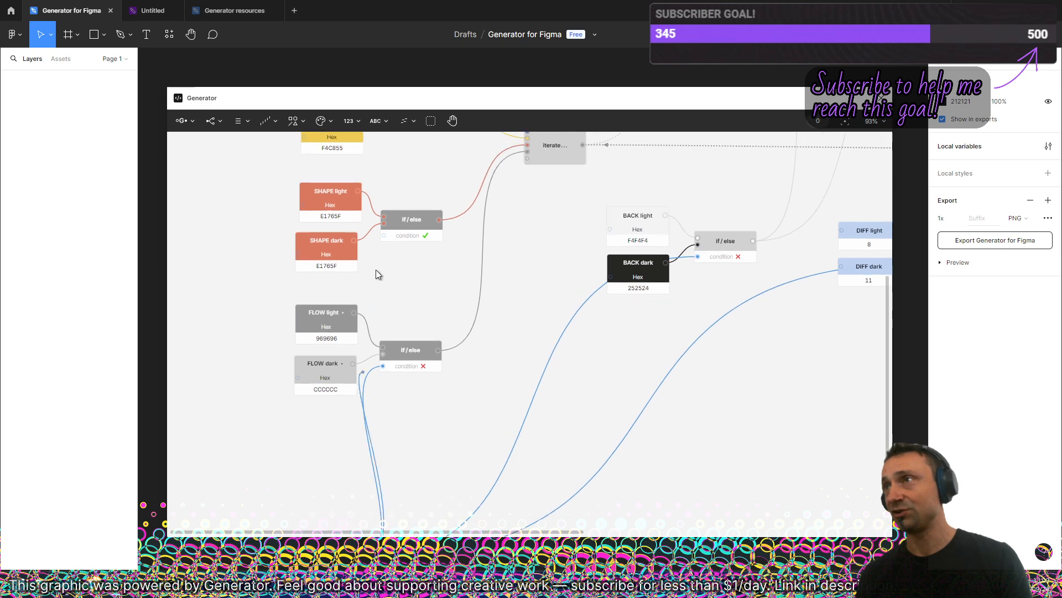
scroll(414, 398, "down", 2)
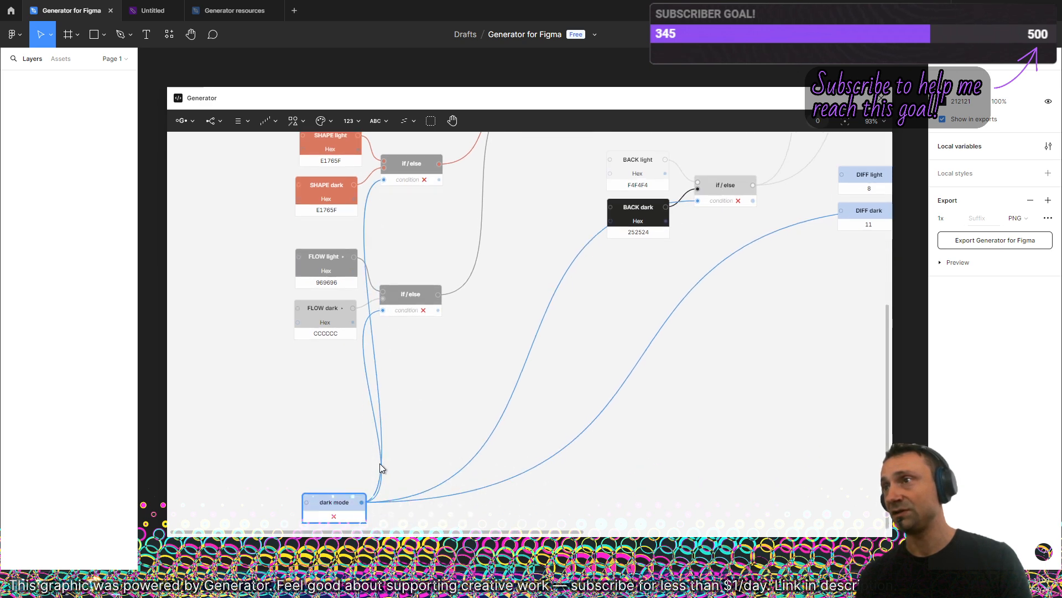
scroll(373, 395, "up", 6)
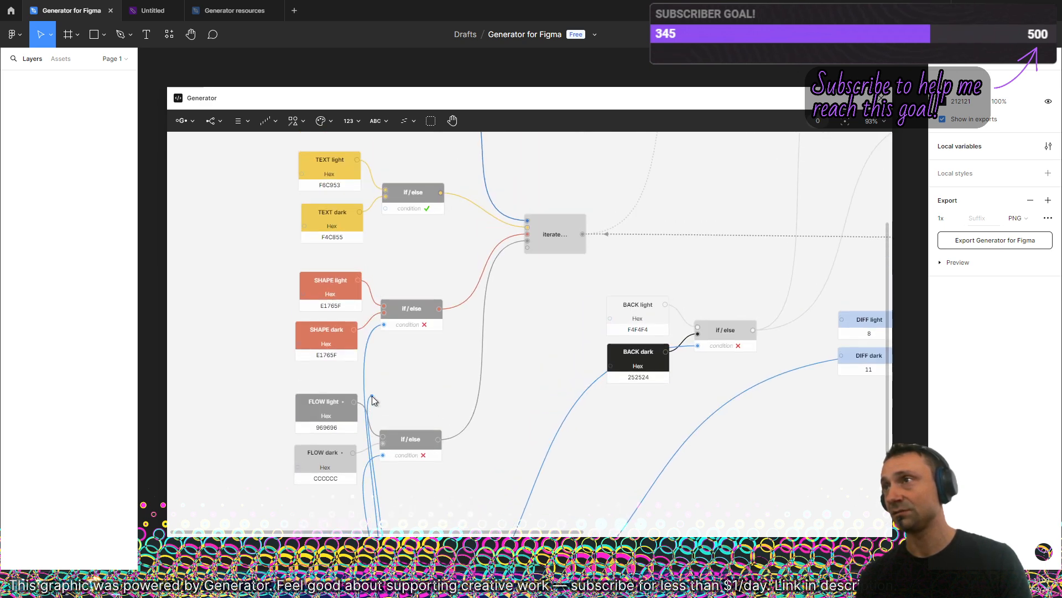
scroll(411, 431, "down", 7)
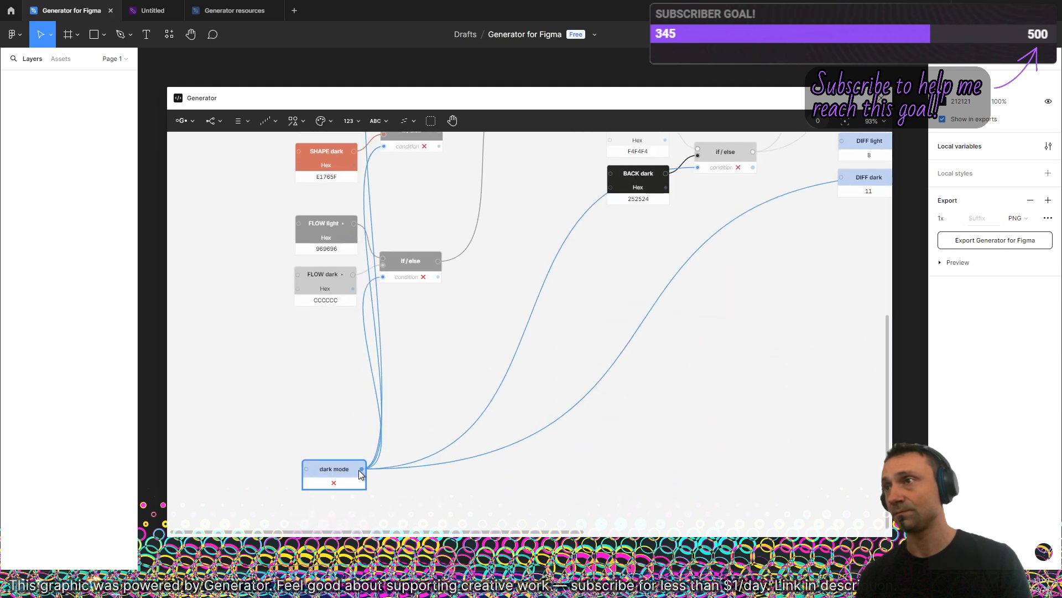
scroll(364, 395, "up", 6)
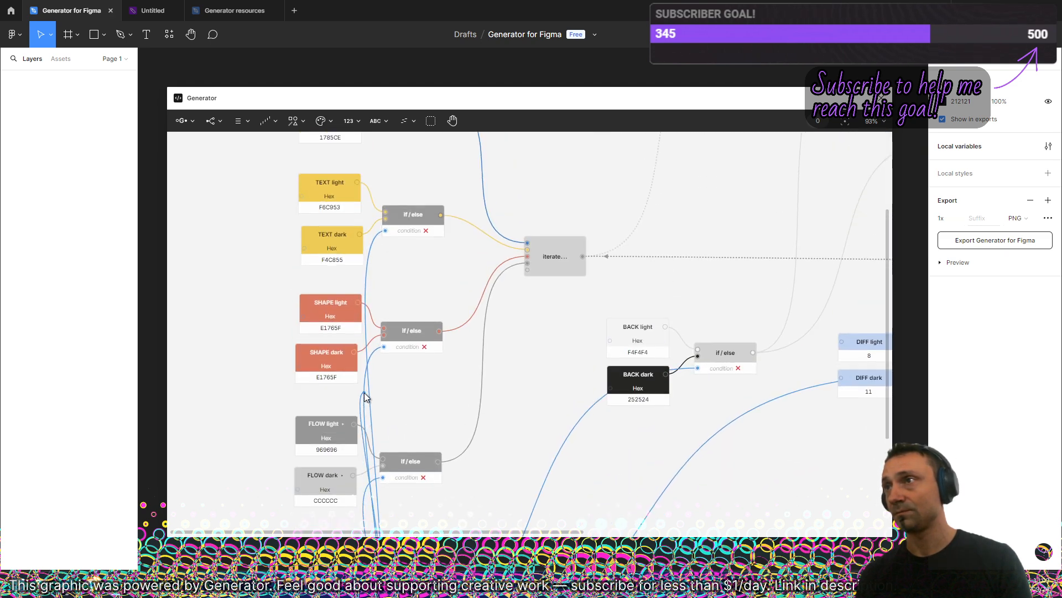
scroll(364, 395, "up", 5)
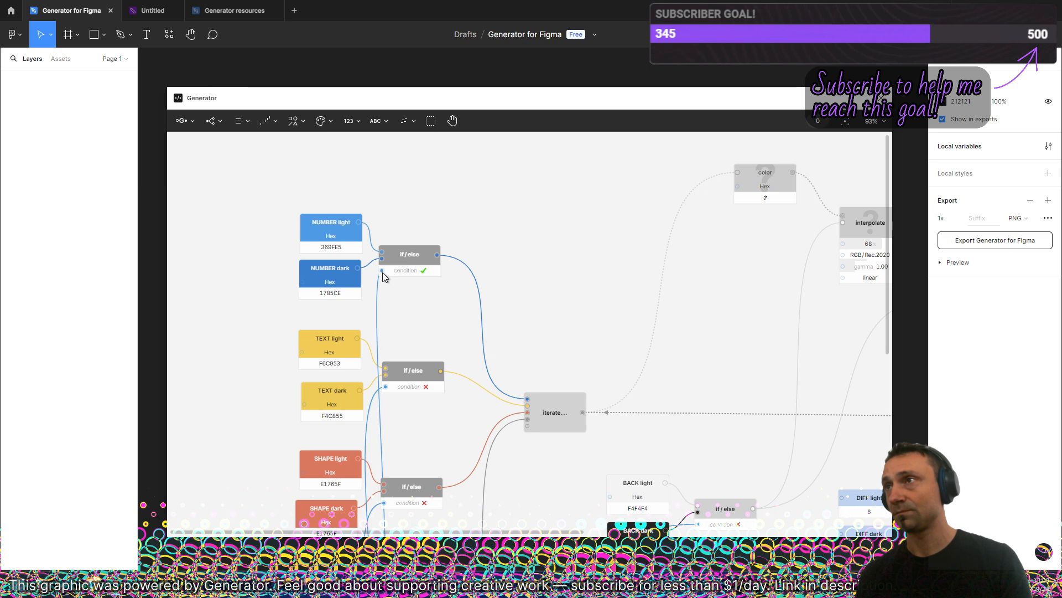
left_click_drag(382, 272, 383, 272)
scroll(467, 232, "down", 6)
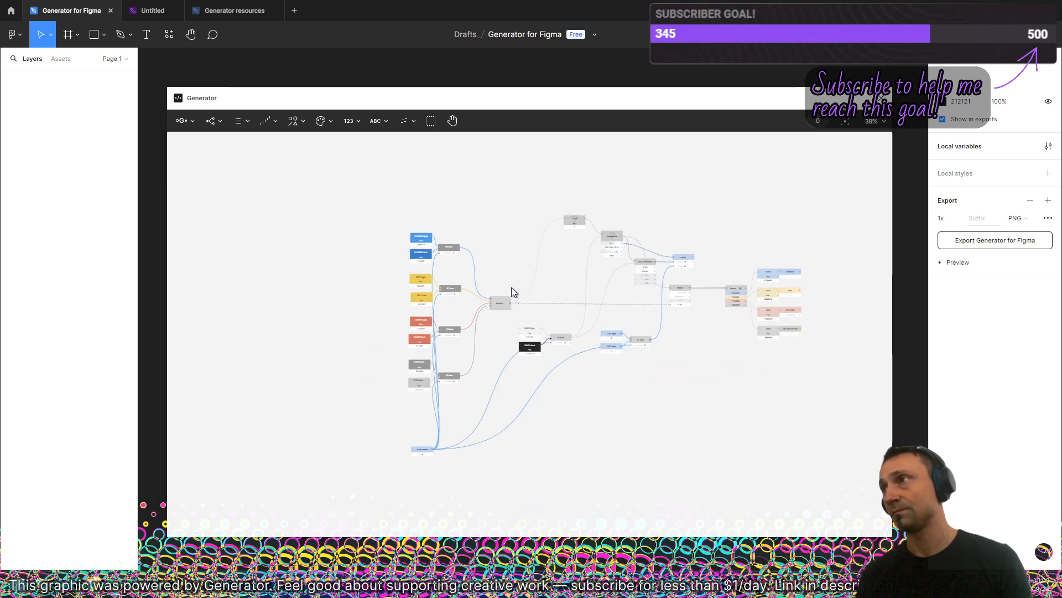
- Activate the color node beside the set value name node to update the output colors, and review the four inactive light theme colors
scroll(576, 324, "up", 1)
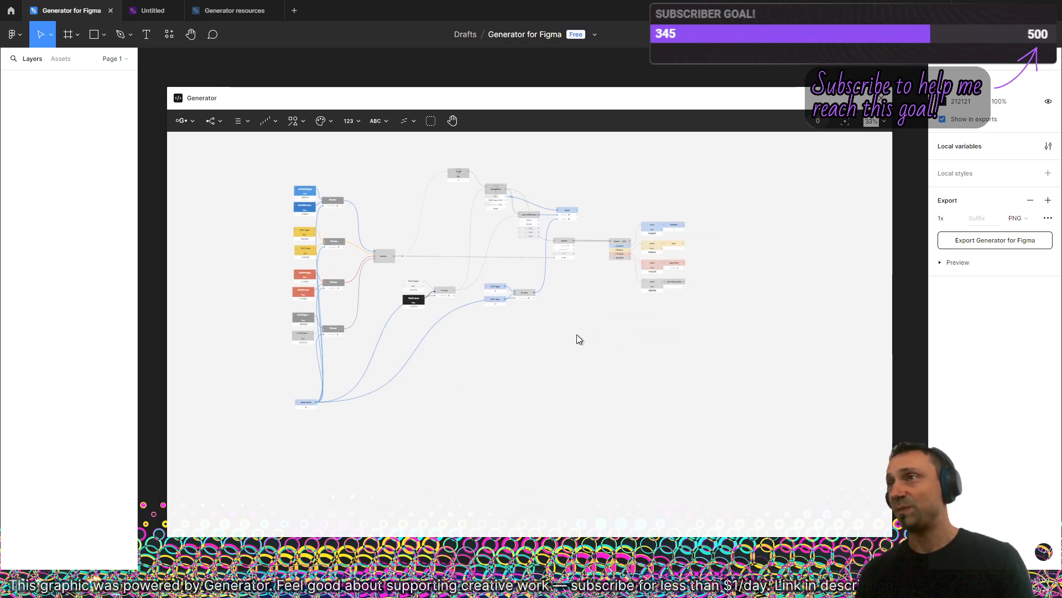
scroll(682, 344, "up", 10)
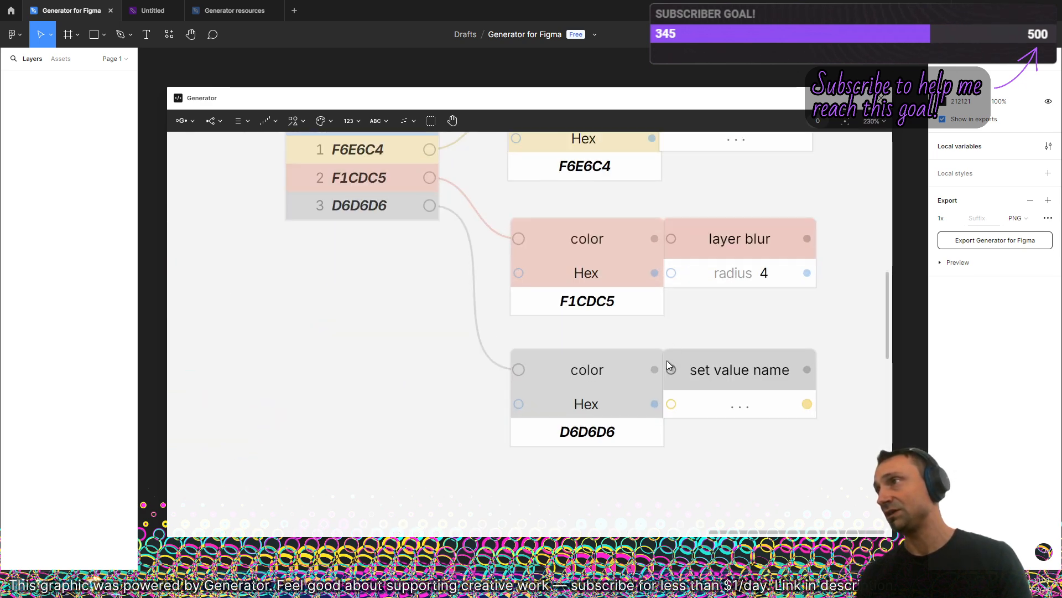
double_click(632, 360)
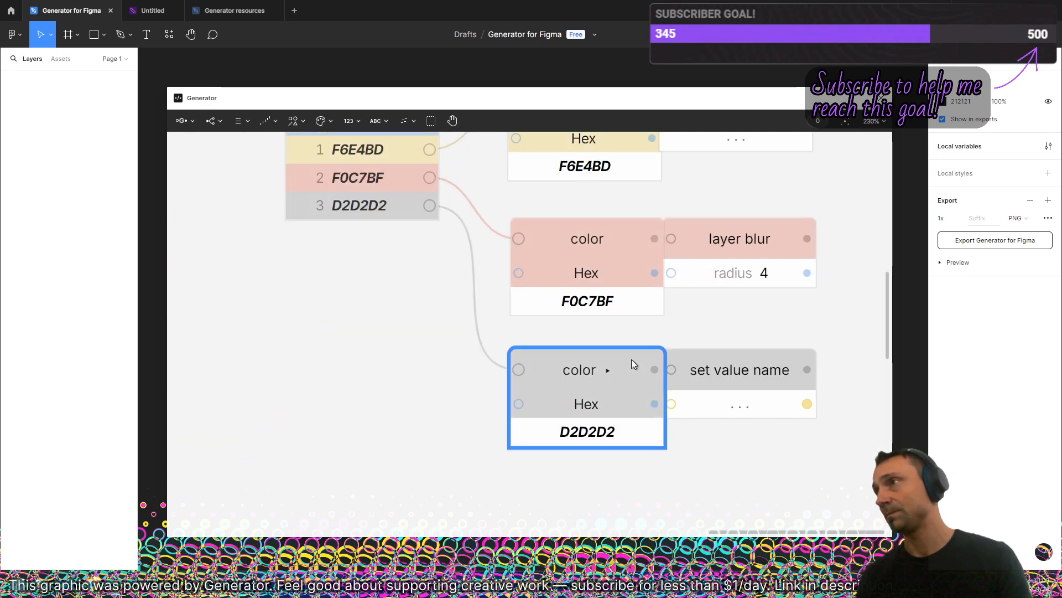
left_click(727, 321)
left_click_drag(812, 187, 770, 426)
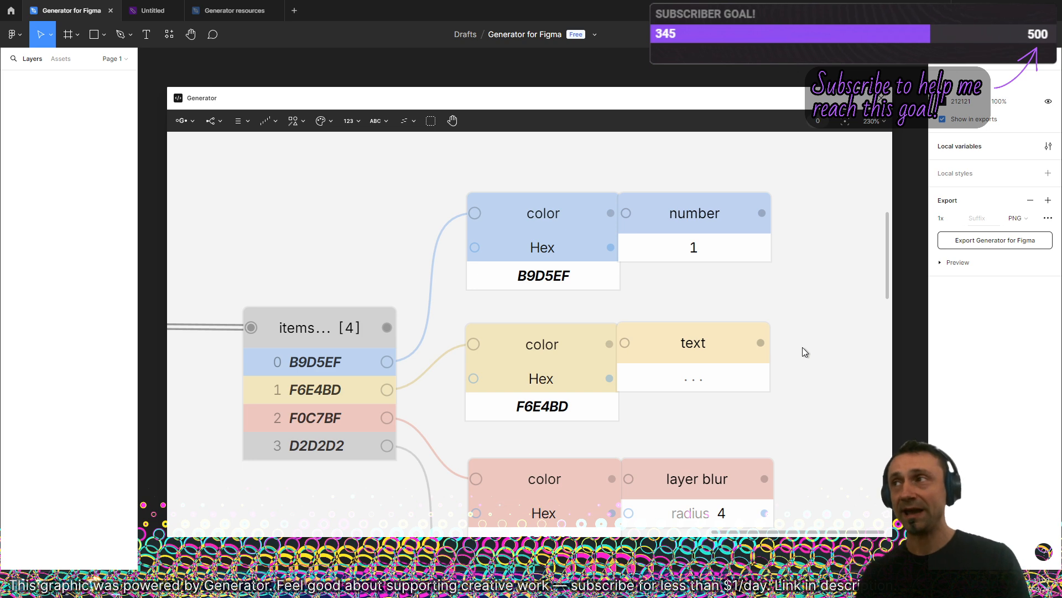
scroll(805, 320, "down", 10)
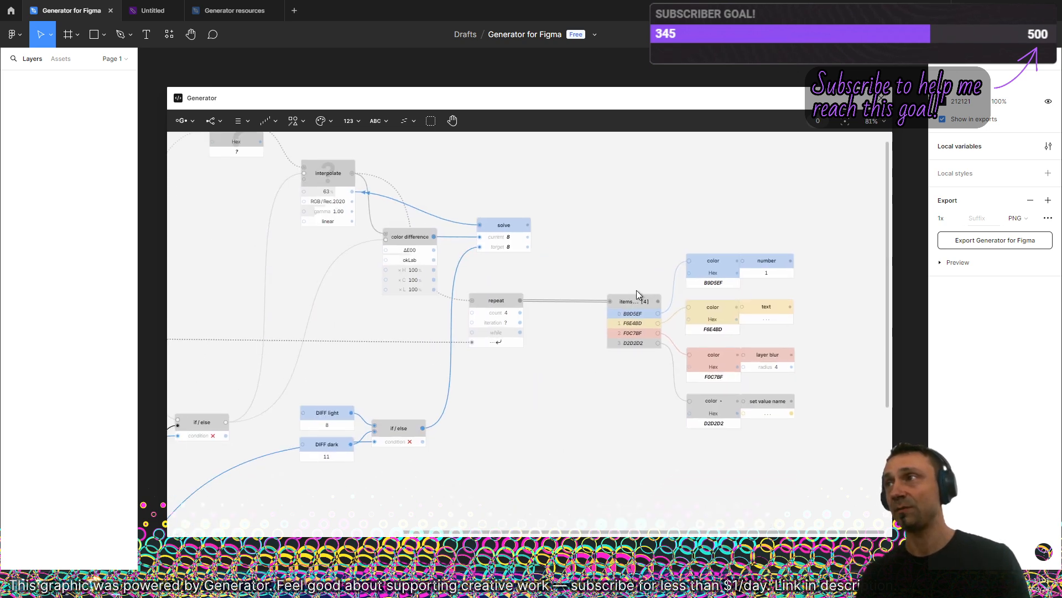
scroll(674, 314, "down", 4)
left_click_drag(502, 299, 567, 248)
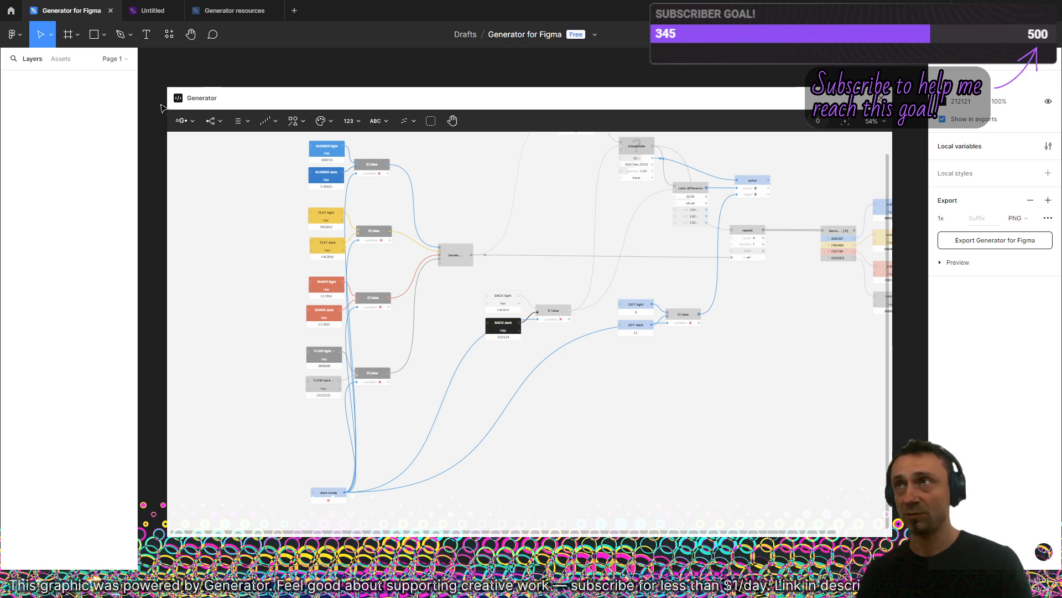
- Switch Figma's theme preference to Dark
left_click(183, 120)
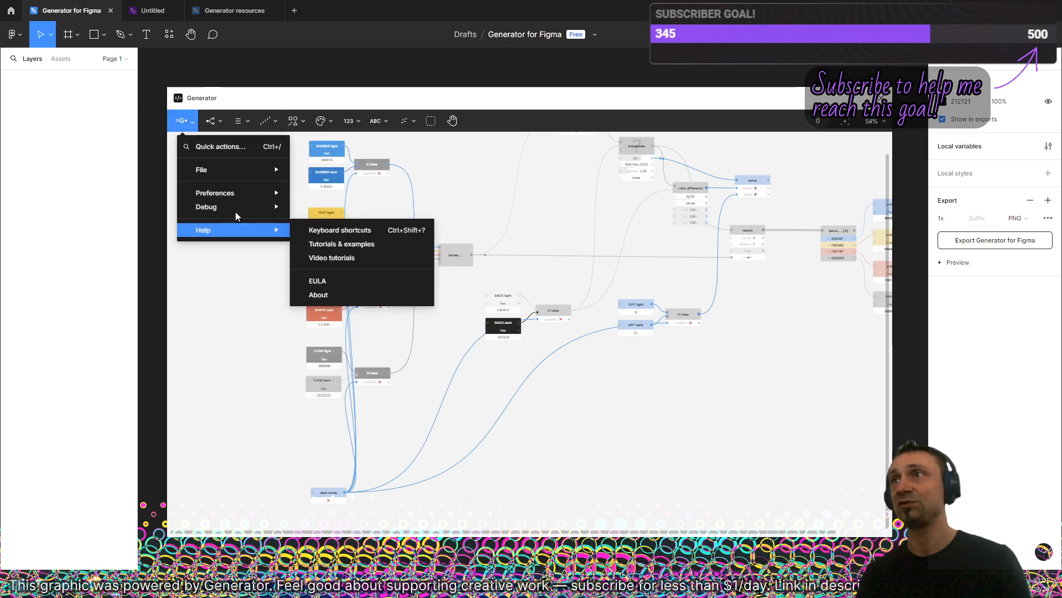
left_click(12, 35)
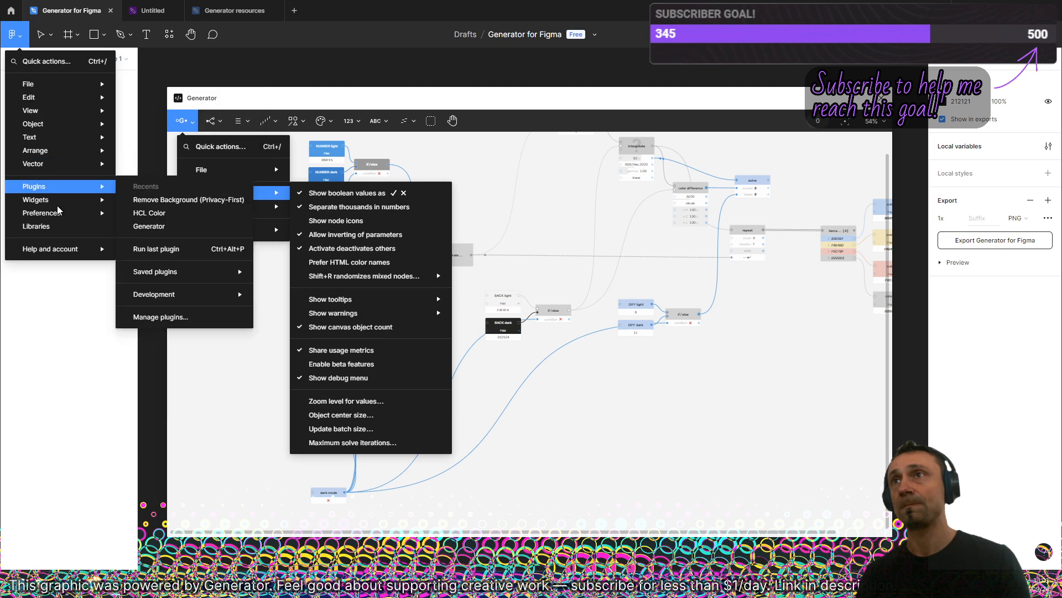
mouse_move(58, 212)
mouse_move(166, 479)
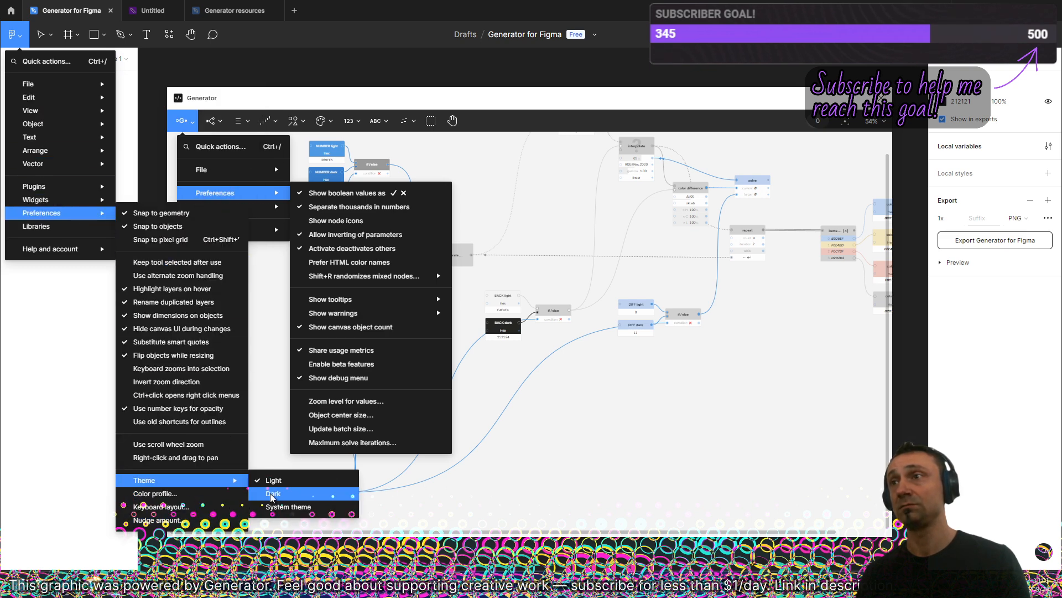
left_click(272, 494)
left_click(347, 499)
- Turn on the dark mode switch node that drives all the if/else conditions
scroll(337, 498, "up", 3)
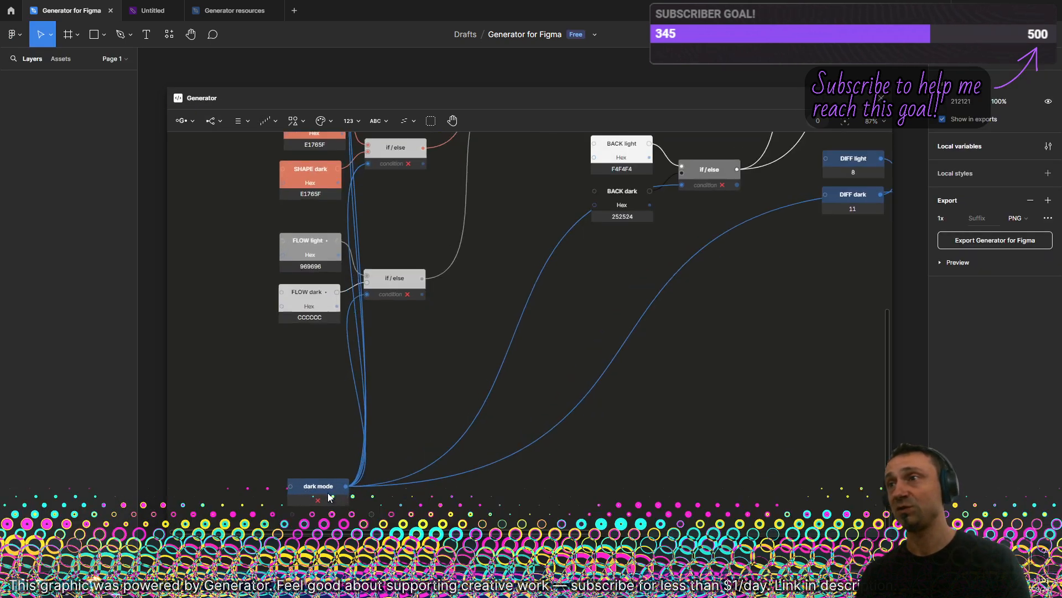
scroll(330, 496, "up", 2)
left_click(329, 501)
scroll(330, 337, "down", 5)
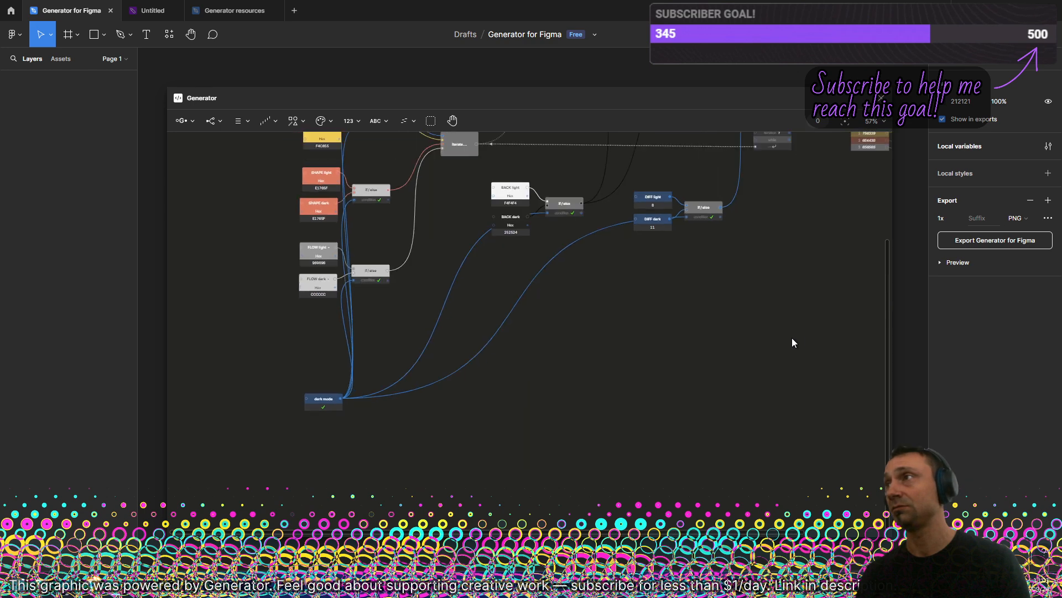
- Examine the four resulting dark theme colors beside their sample nodes, along with the interpolate, color difference and solve nodes
scroll(730, 301, "right", 5)
scroll(669, 260, "up", 2)
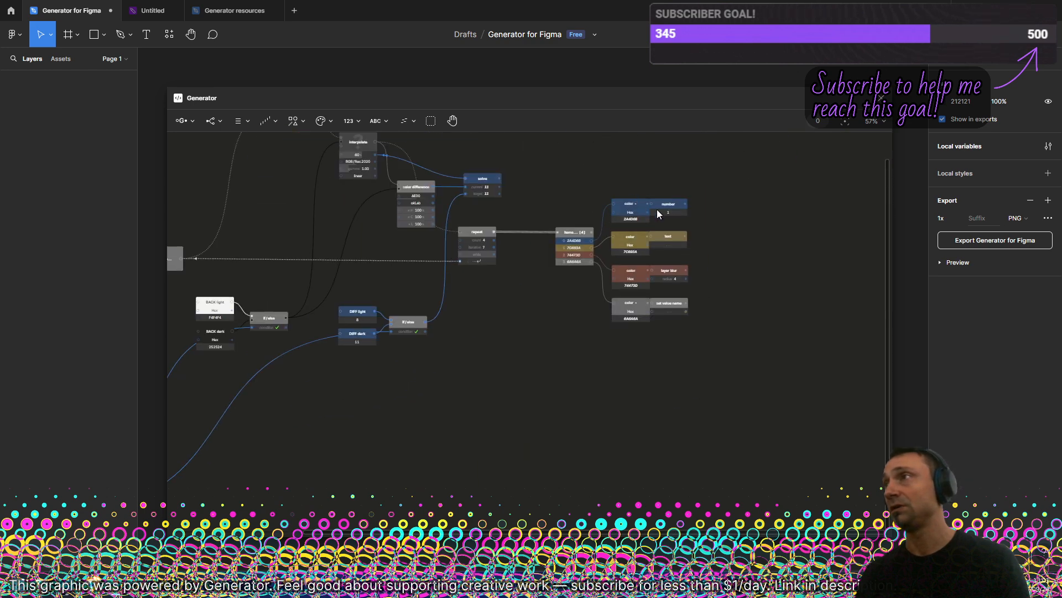
scroll(732, 208, "up", 5)
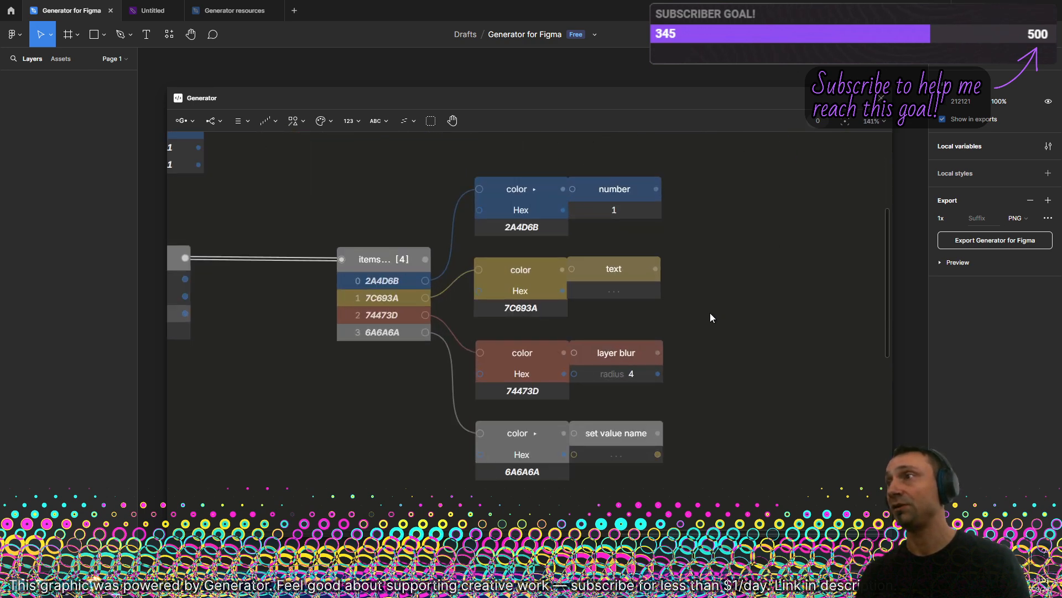
scroll(710, 315, "up", 2)
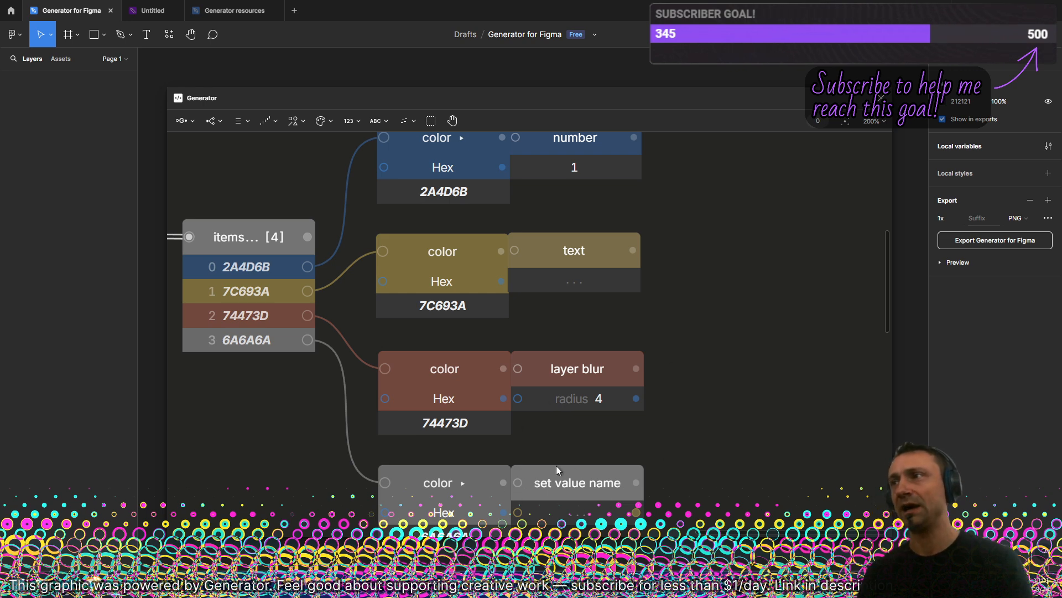
scroll(702, 387, "up", 3)
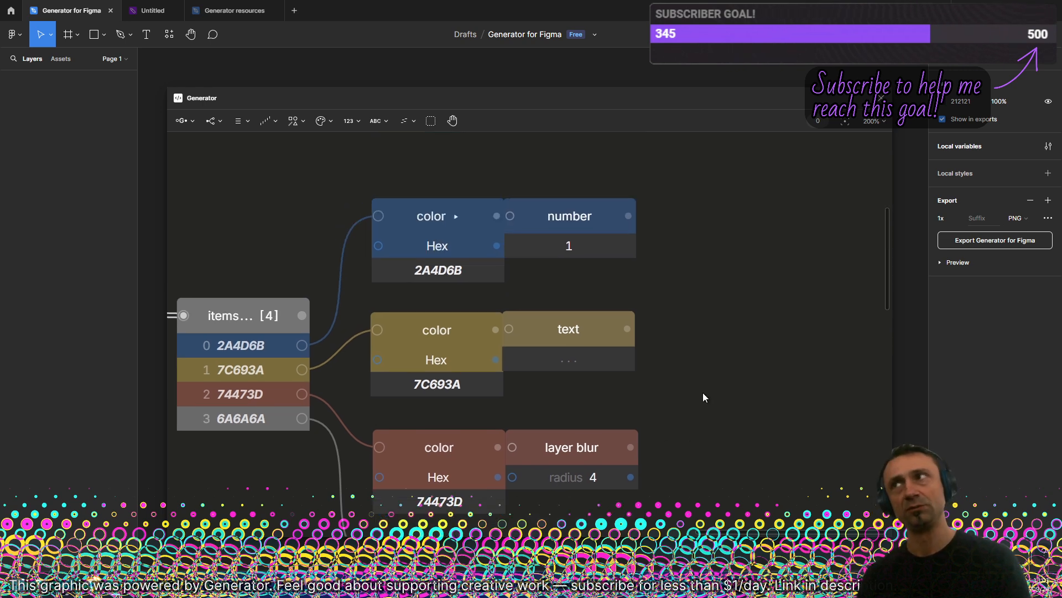
scroll(707, 395, "down", 5)
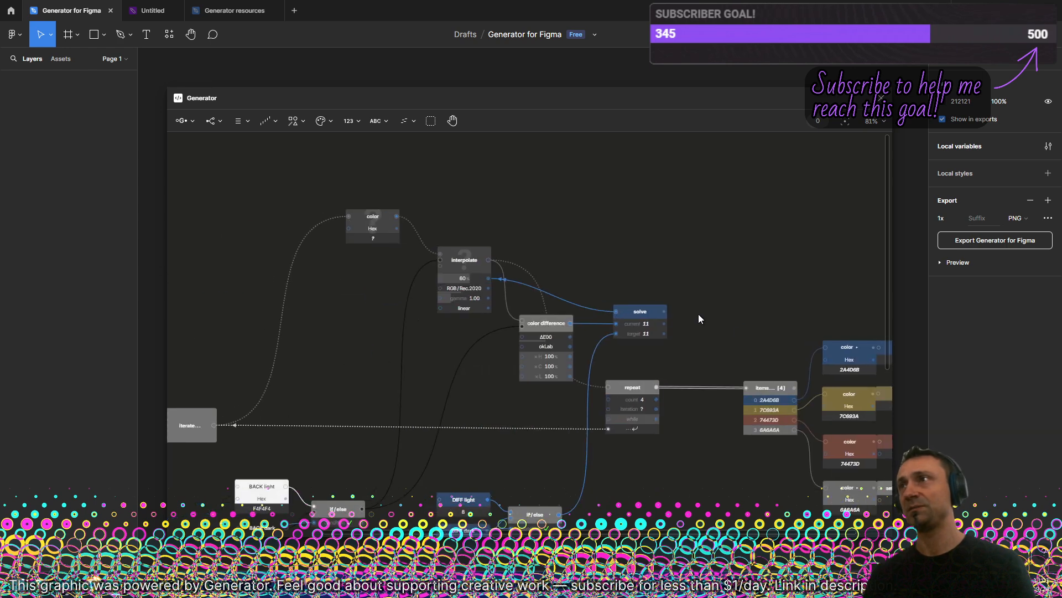
scroll(479, 283, "up", 3)
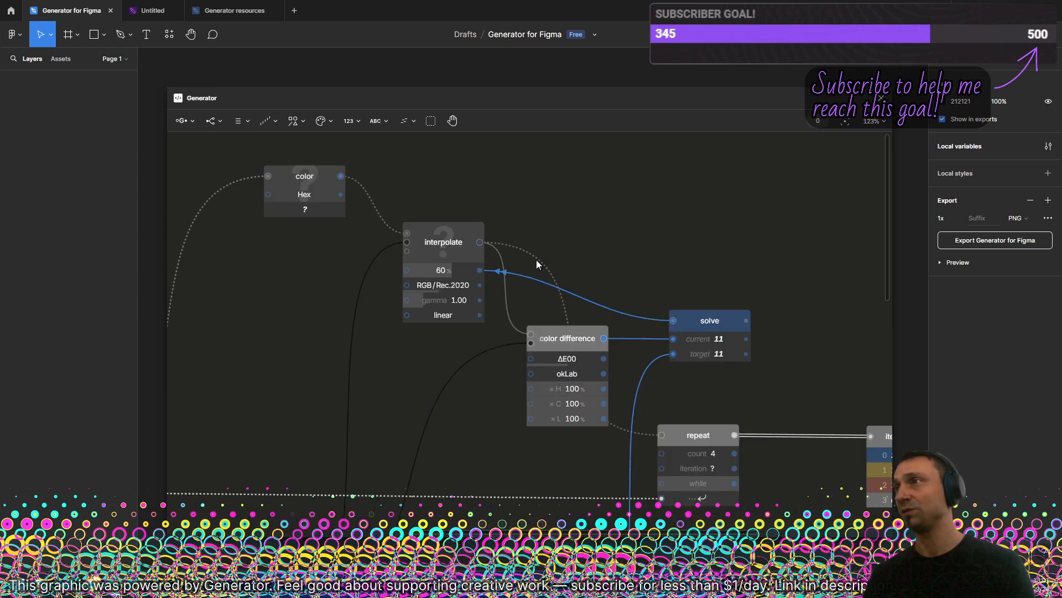
scroll(536, 264, "down", 3)
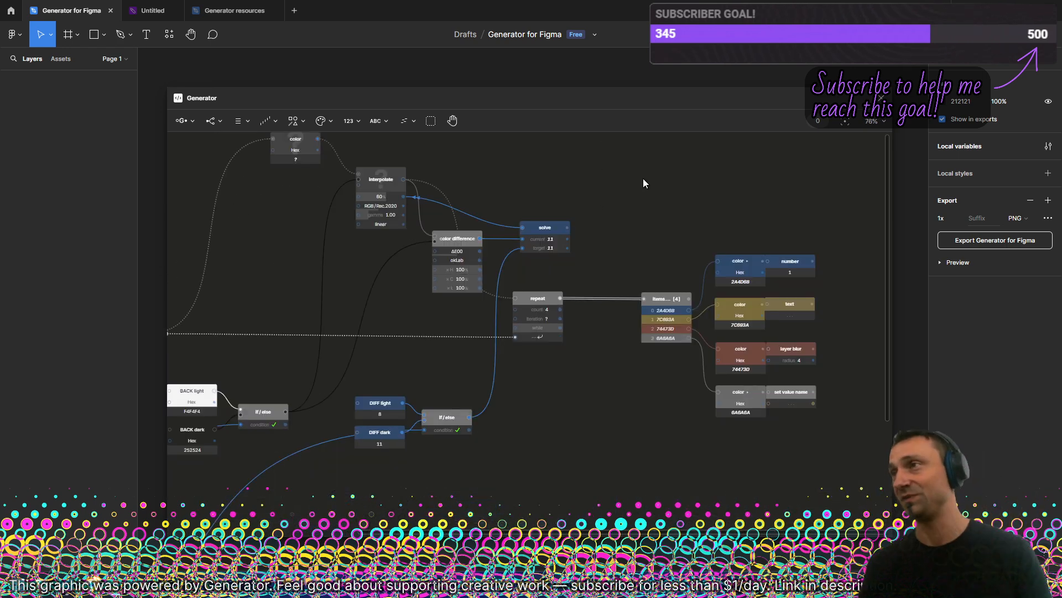
scroll(680, 238, "down", 3)
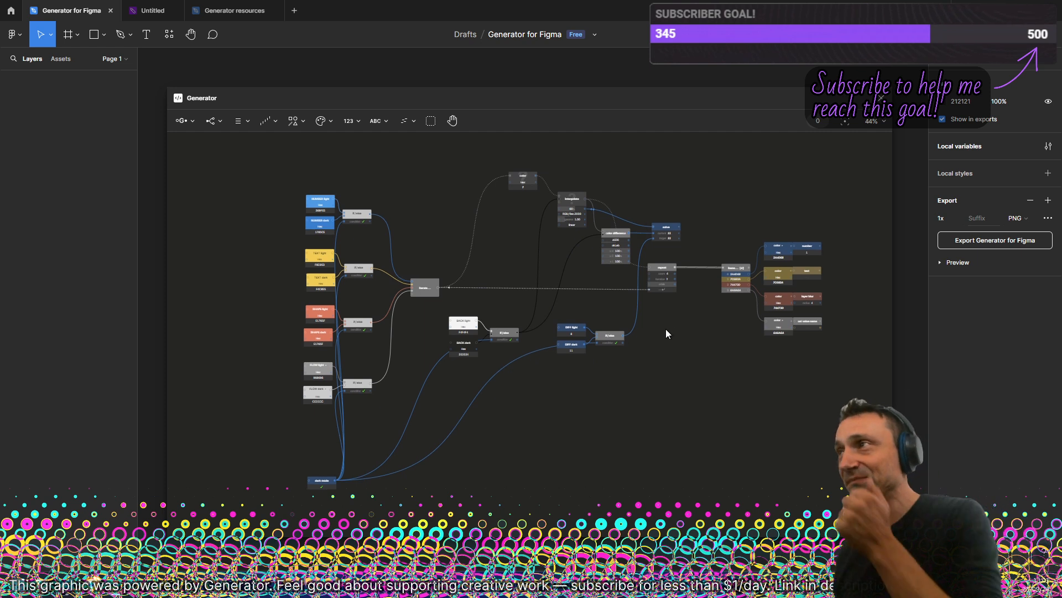
- Select the NUMBER, TEXT, SHAPE and FLOW if/else nodes together and shift them slightly away from their source colors
left_click_drag(666, 328, 654, 327)
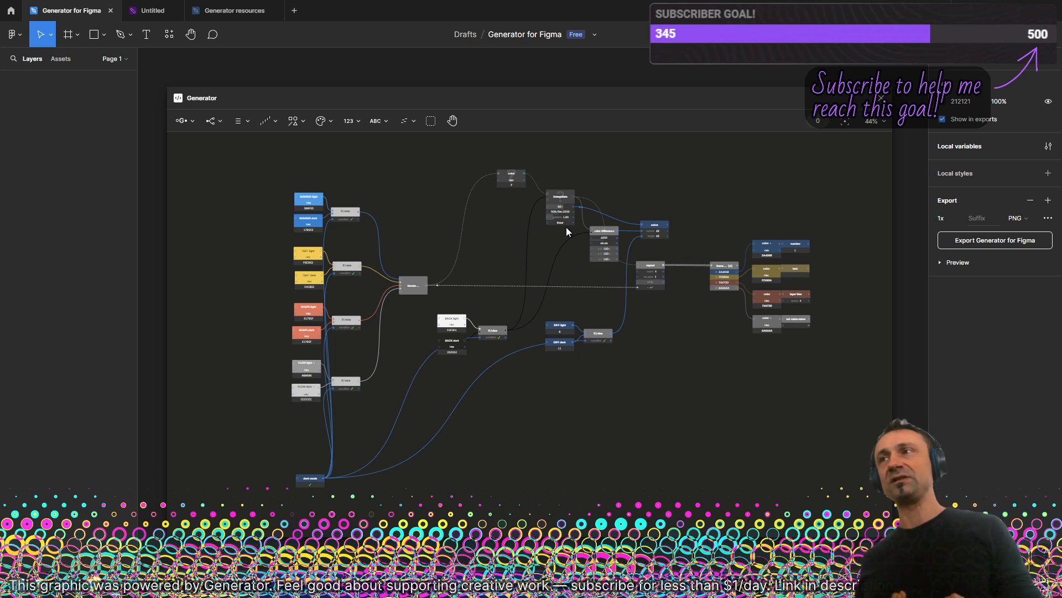
left_click_drag(339, 178, 358, 377)
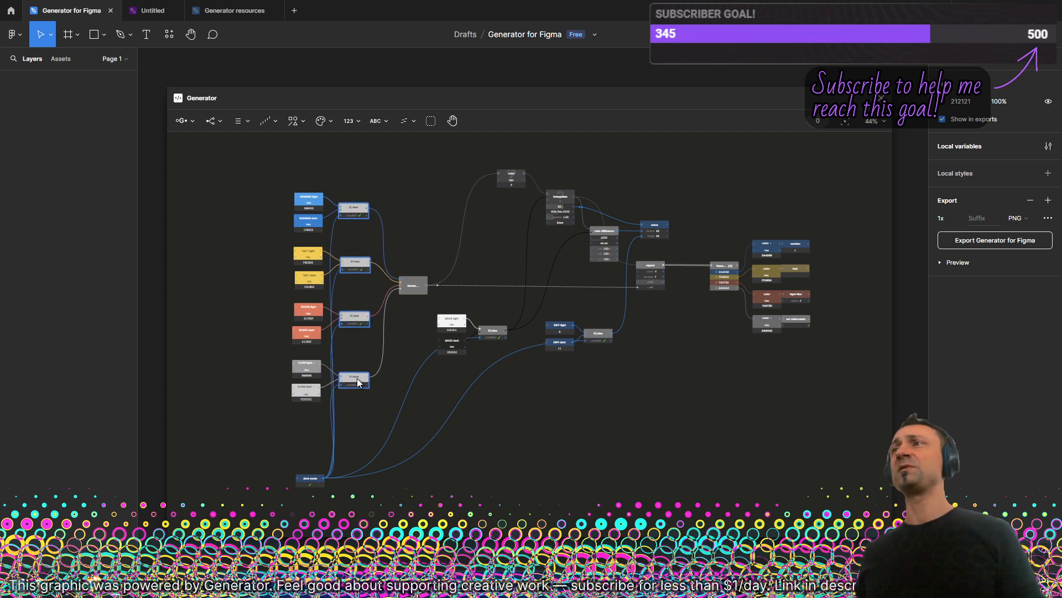
left_click(406, 373)
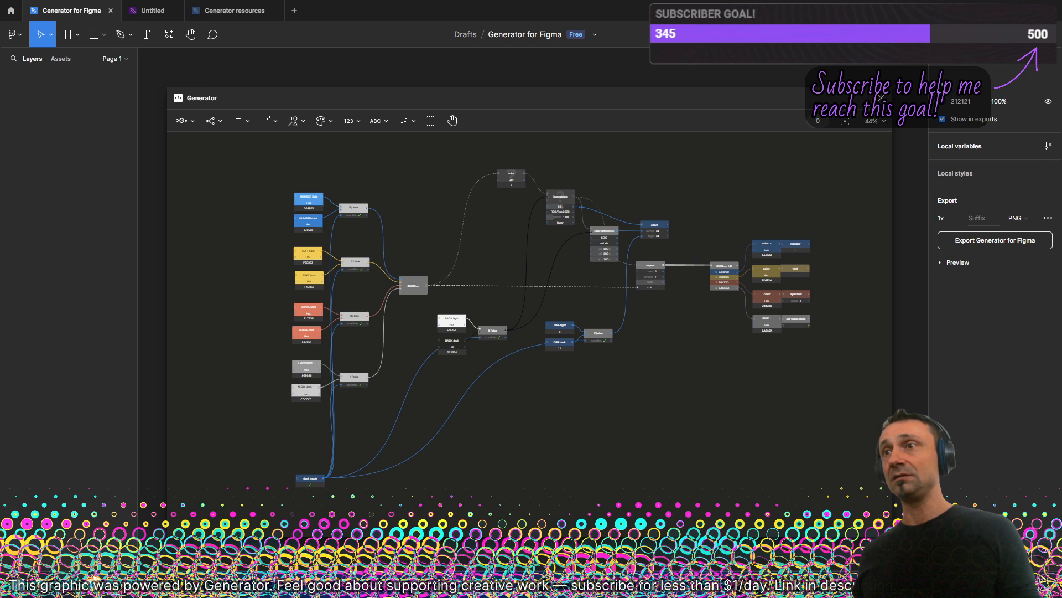
- Switch to Visual Studio Code to check the light and dark color constants in colors.js, and return to the Generator graph in Figma
left_click(74, 587)
left_click(342, 243)
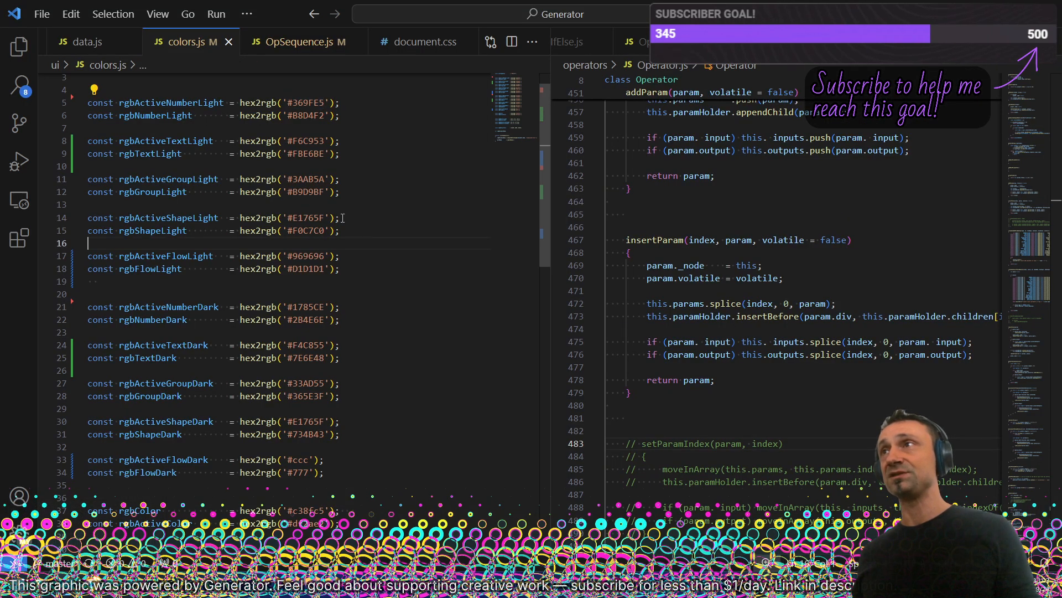
key("alt+Tab")
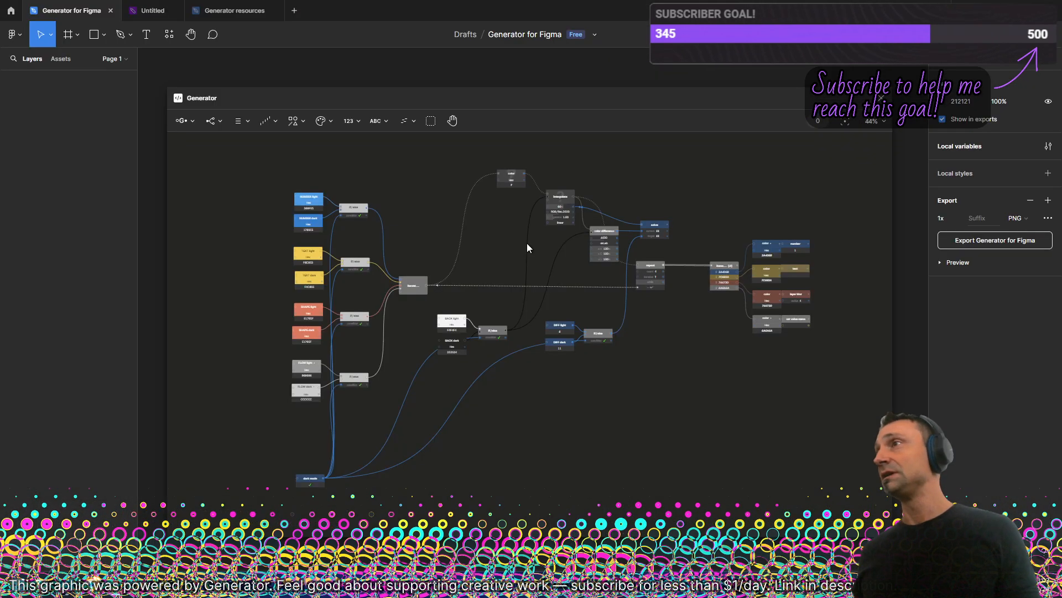
key("alt+Tab")
key("alt+Tab")
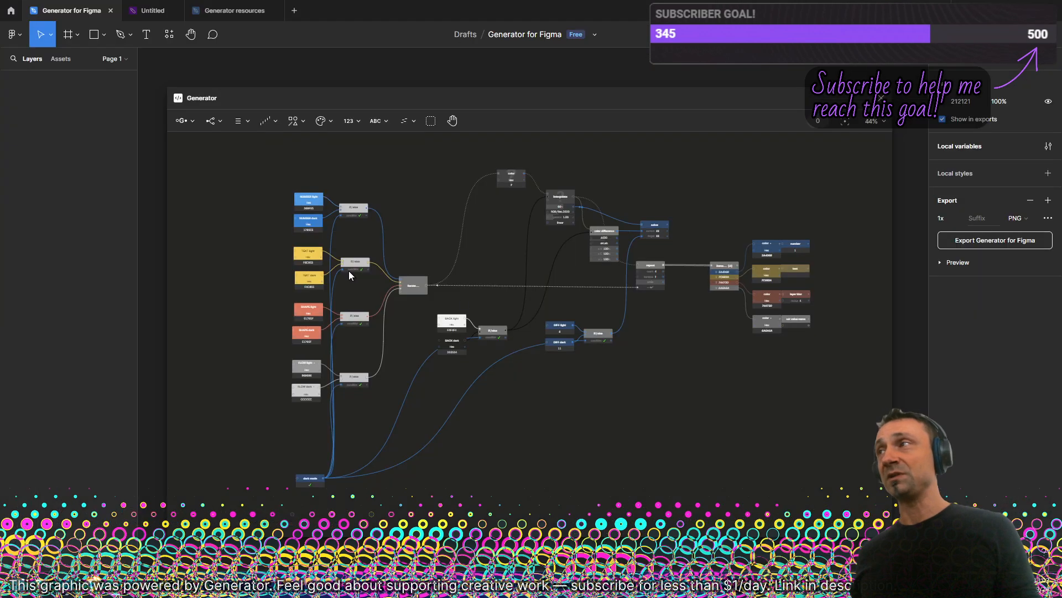
- Delete the number, text, layer blur and set value name nodes attached to the four output color nodes
left_click_drag(804, 281, 692, 247)
scroll(693, 248, "up", 2)
scroll(693, 247, "up", 3)
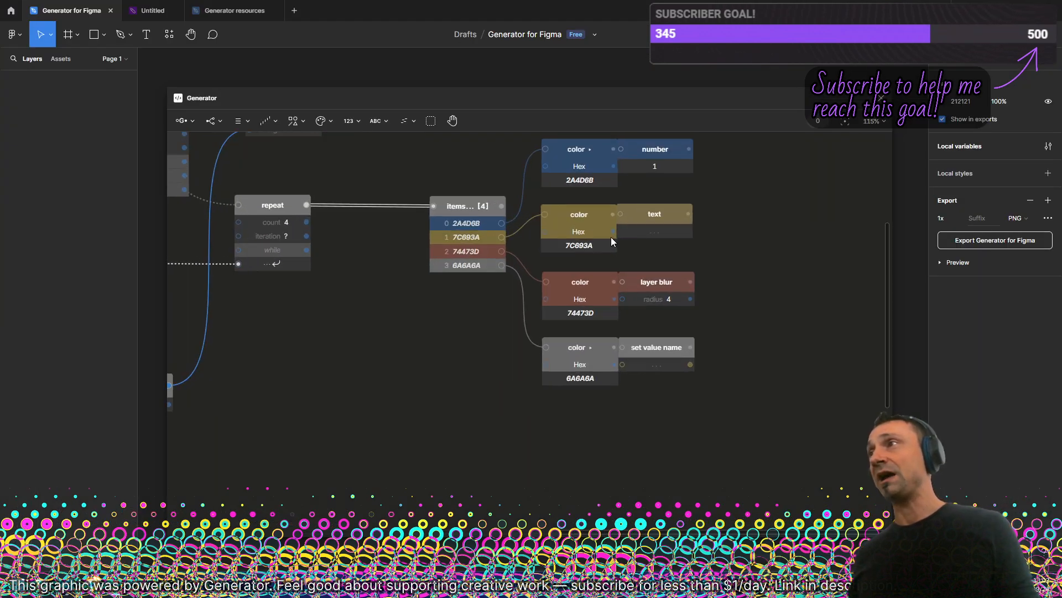
left_click_drag(738, 153, 666, 397)
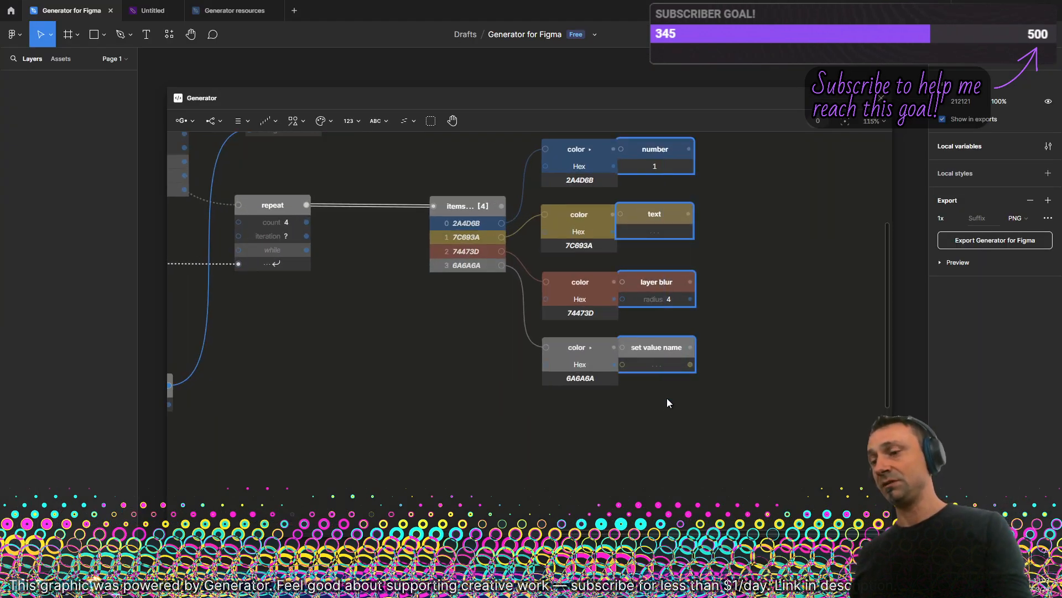
key("Delete")
- Copy hex value 2A4D6B from the blue color node and try to paste it over the rgbNumberDark hex in colors.js in VS Code
left_click_drag(616, 312, 804, 403)
scroll(746, 365, "down", 1)
scroll(652, 314, "up", 10)
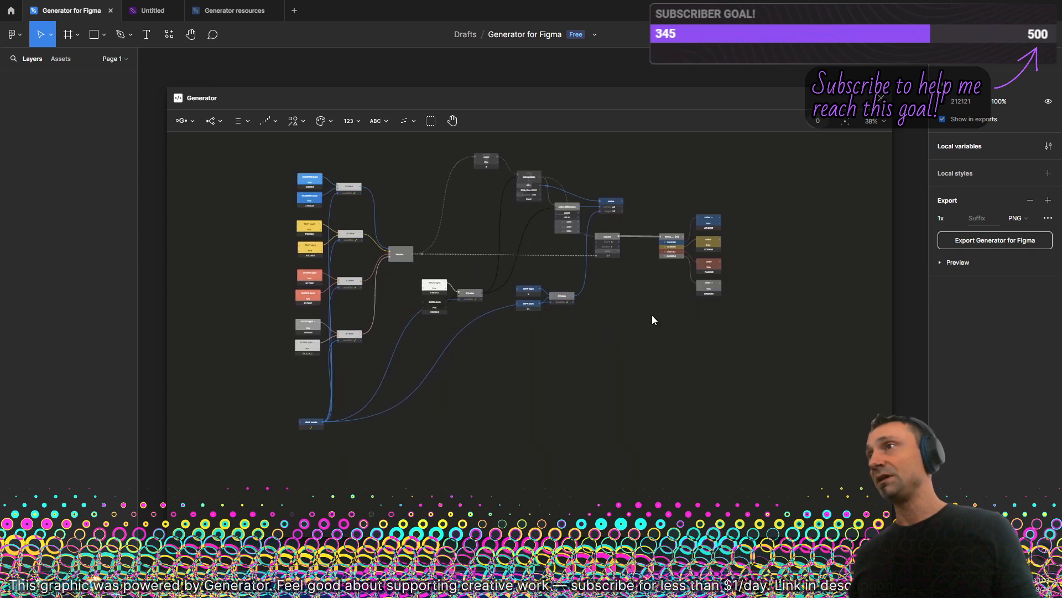
left_click(696, 227)
key("ctrl+c")
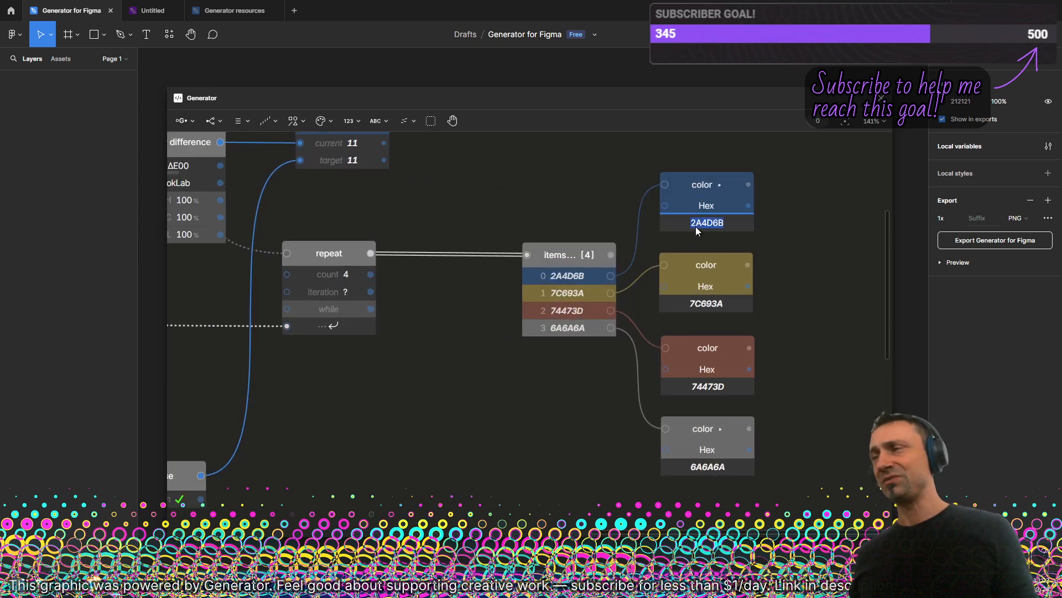
key("alt+Tab")
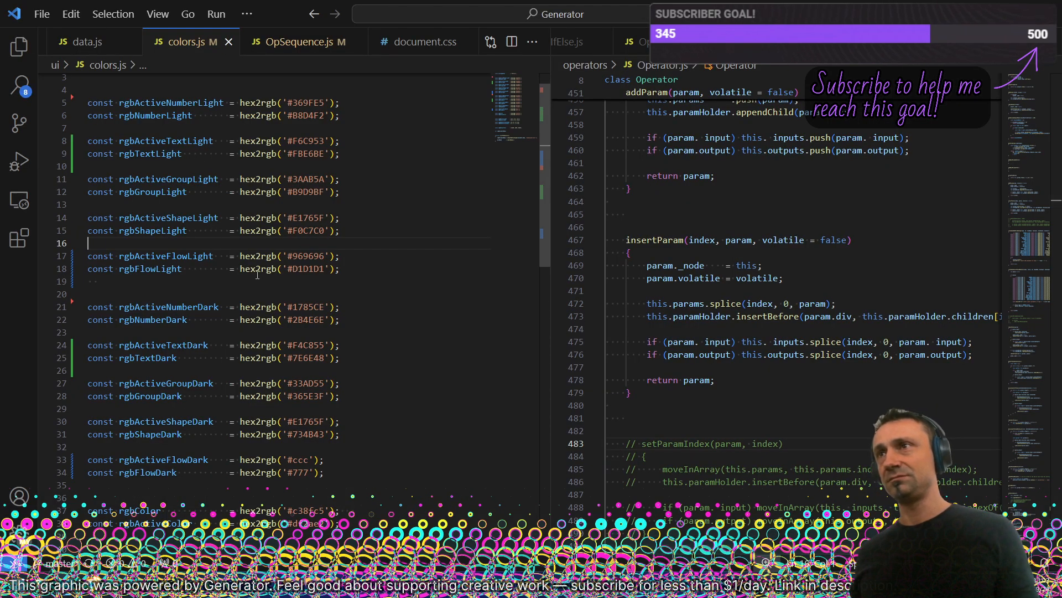
double_click(302, 321)
key("ctrl+v")
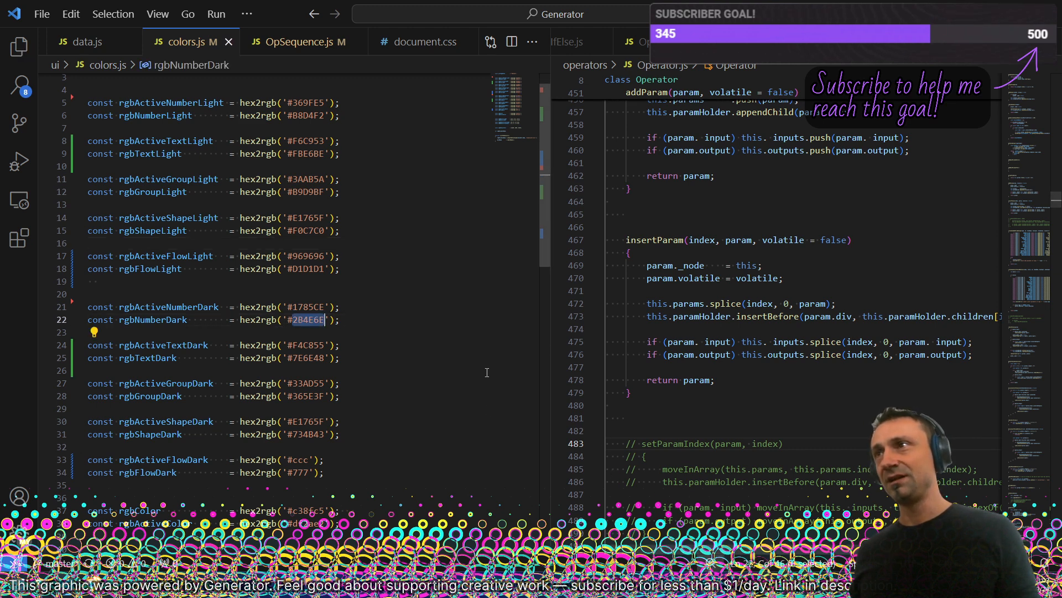
key("alt+Tab")
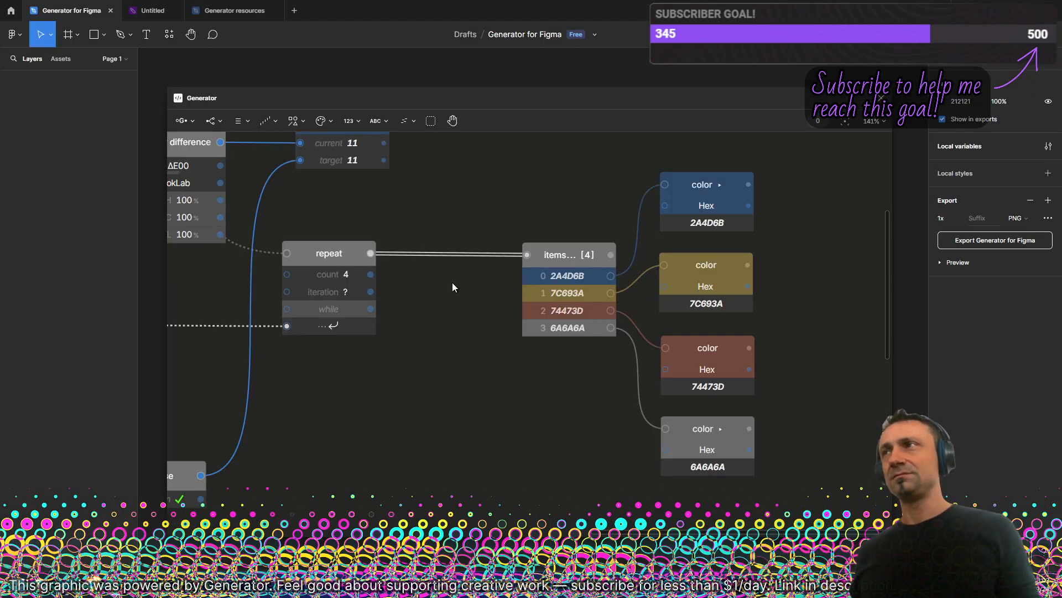
- Copy the full rgbActiveNumberLight declaration line from colors.js in VS Code and return to the node graph in Figma
scroll(453, 283, "down", 3)
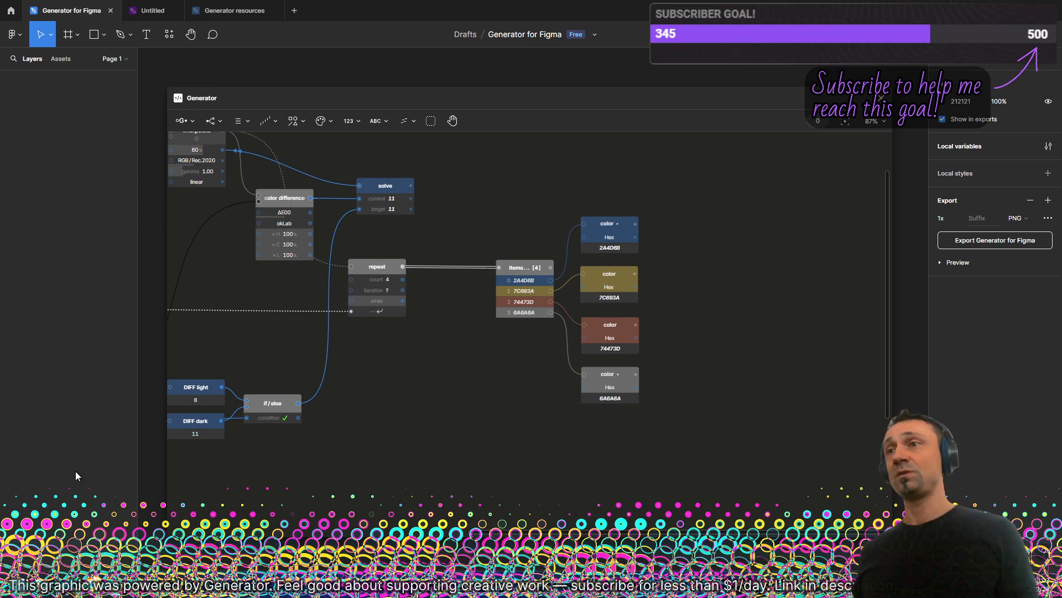
left_click(92, 580)
left_click(68, 589)
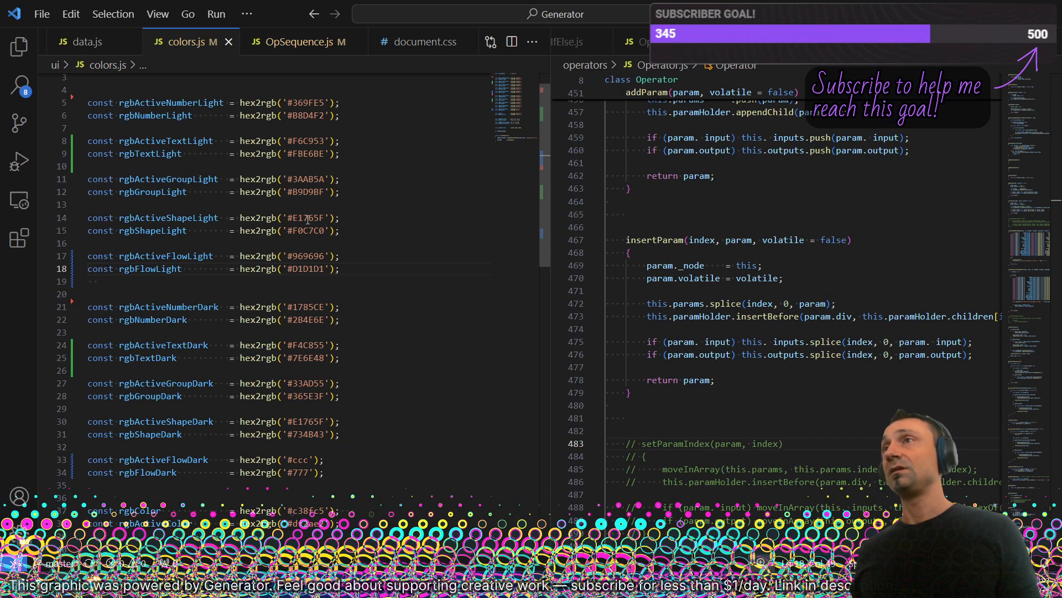
scroll(296, 225, "up", 1)
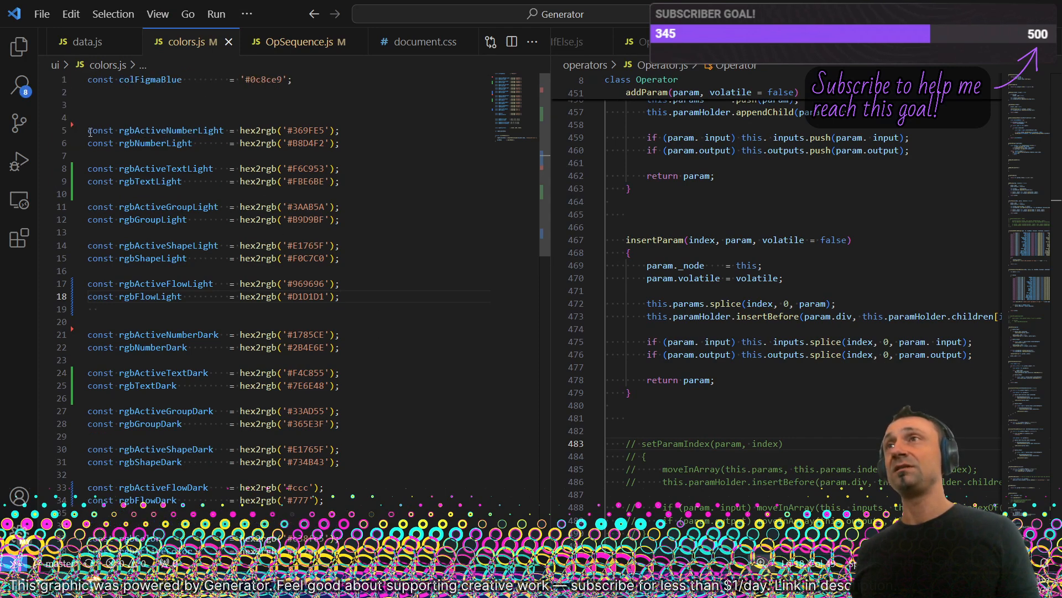
left_click_drag(85, 128, 340, 131)
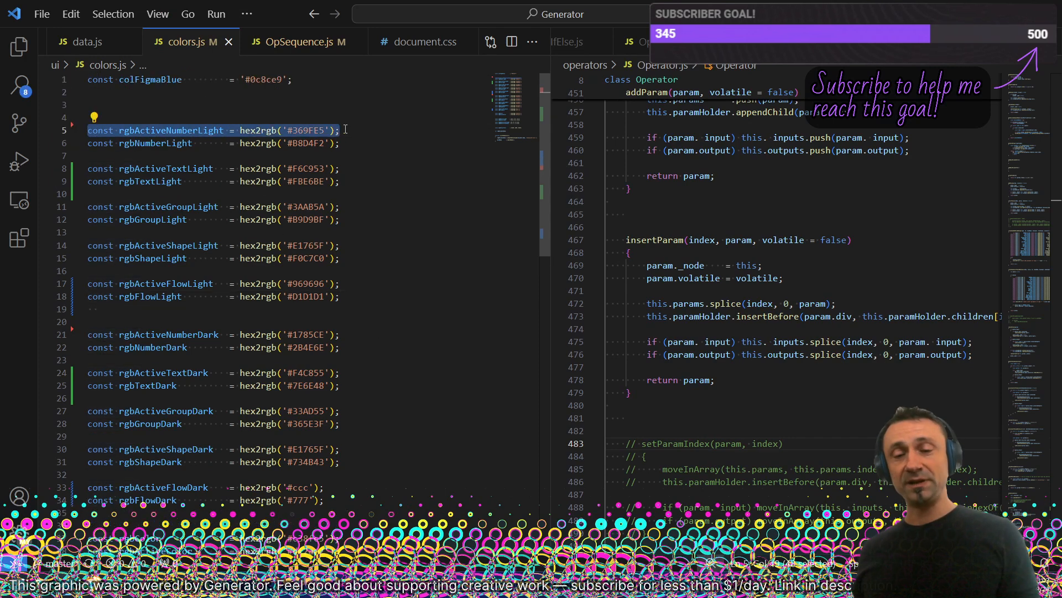
left_click(487, 276)
key("alt+Tab")
key("alt+Tab")
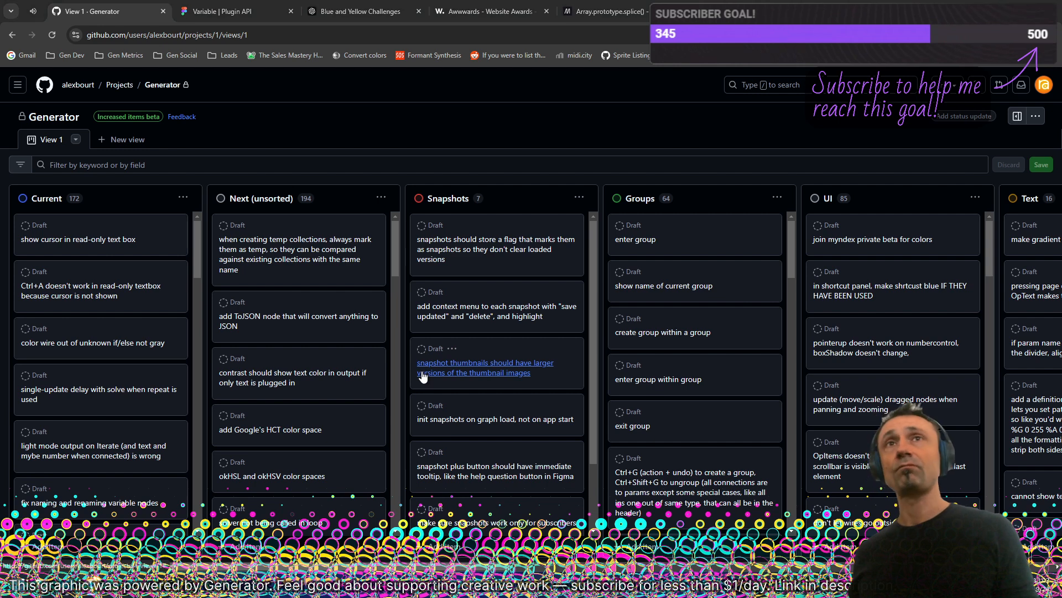
- Add a text node in the empty space above the color nodes, widen it and enter "const rgbActiveNumberLight = hex2rgb('#369FE5');"
left_click_drag(655, 290, 452, 377)
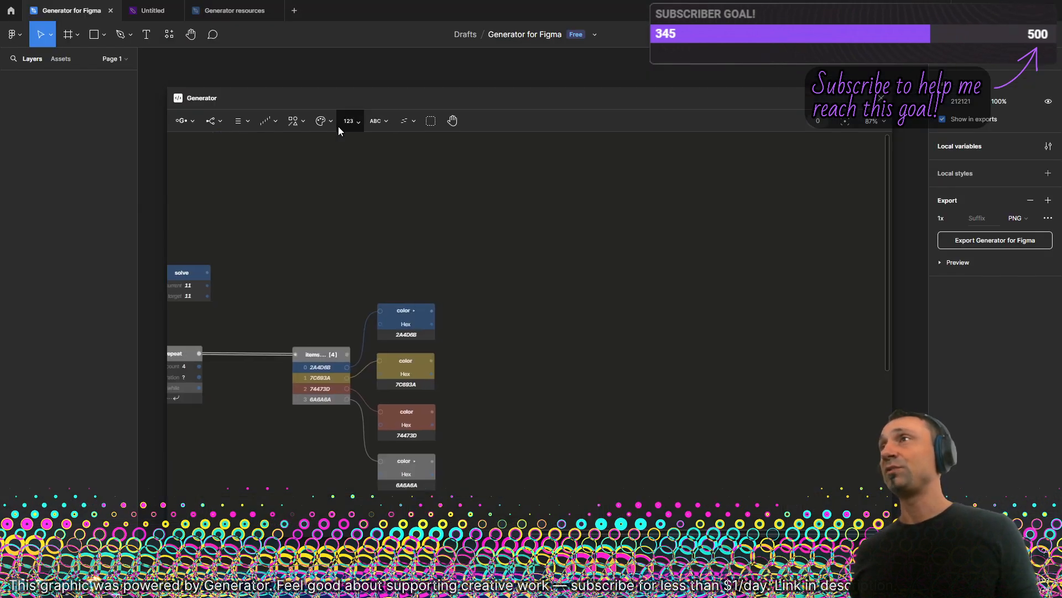
left_click(370, 119)
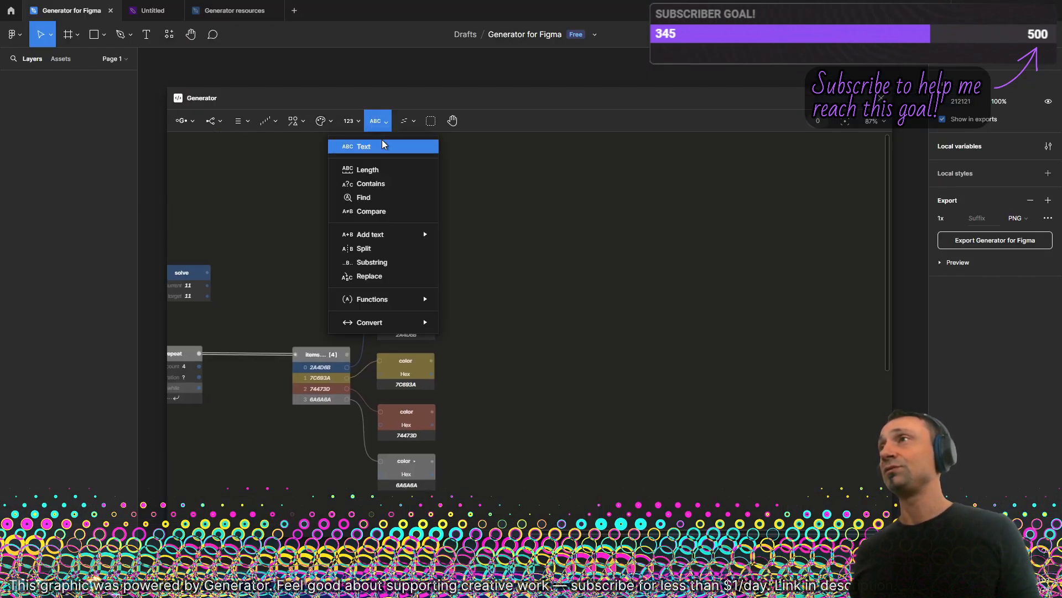
left_click(382, 140)
left_click(547, 247)
scroll(553, 252, "up", 3)
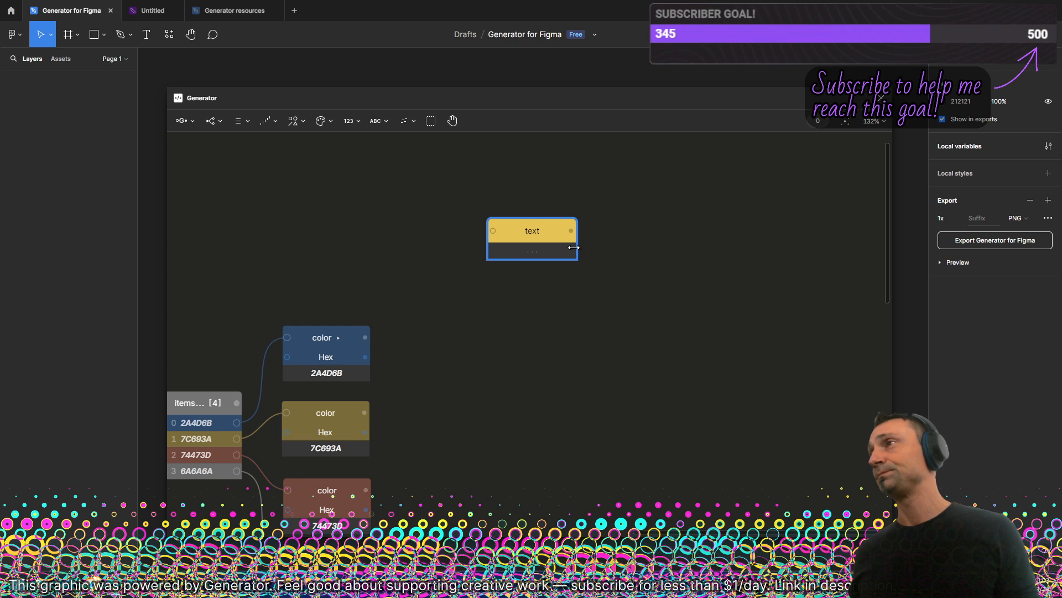
left_click_drag(576, 251, 805, 268)
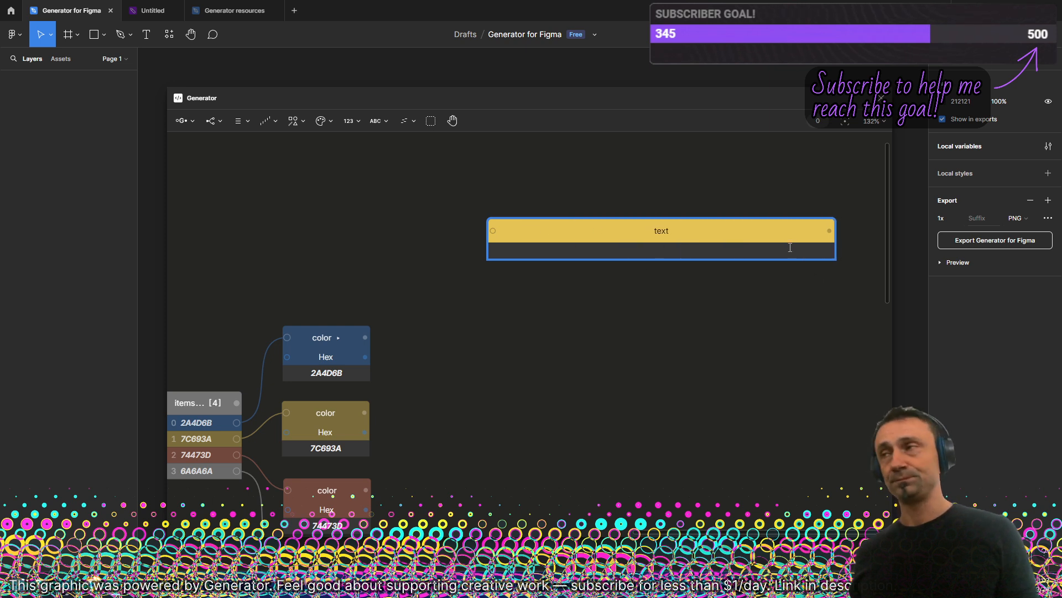
type("const rgbActiveNumberLight = hexrgb('#369FE5');")
- Reposition the text node and duplicate it, placing the copy directly below the original
scroll(712, 254, "up", 2)
left_click_drag(692, 248, 636, 203)
key("ctrl+d")
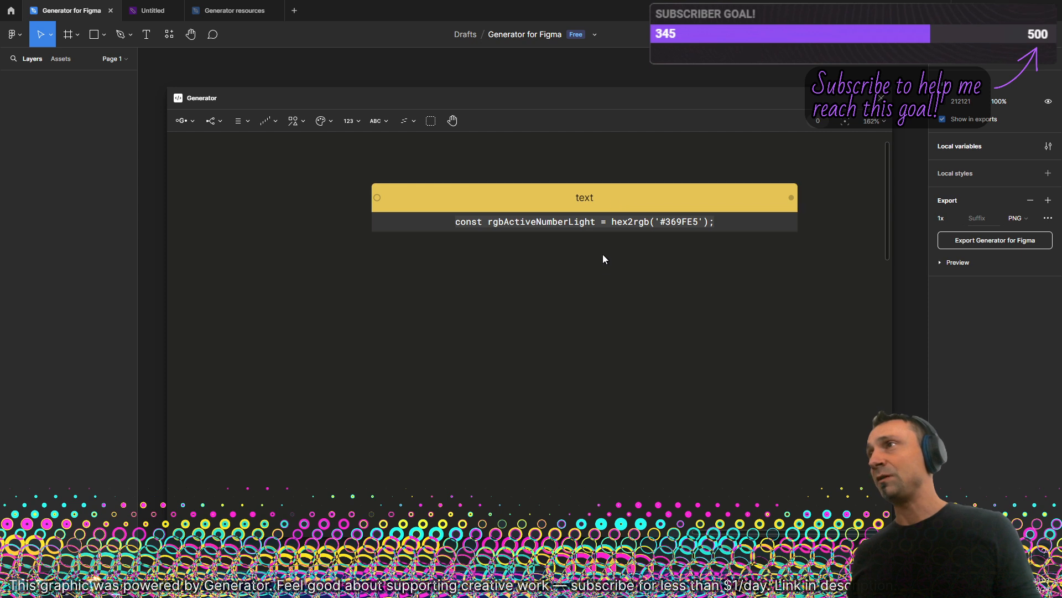
- Replace "Active" in the duplicated text node's declaration with the placeholder {1}
left_click(580, 297)
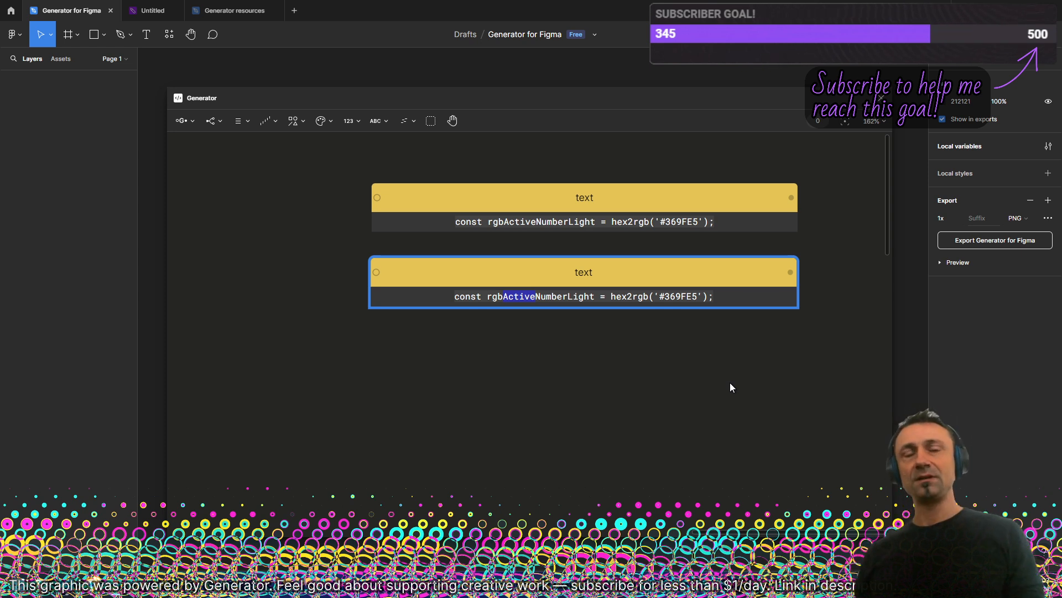
type("$1")
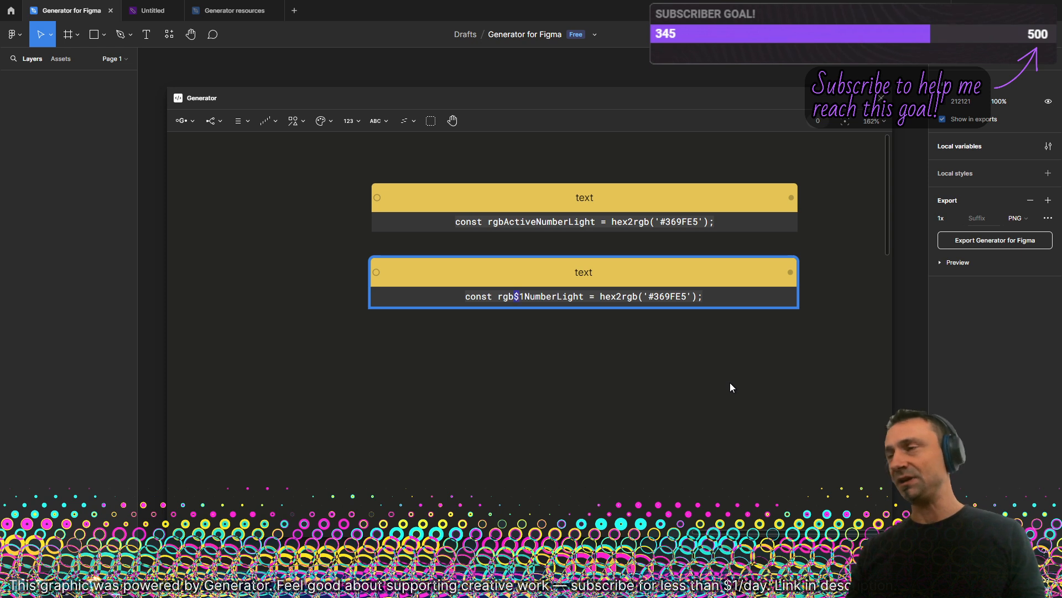
type("{")
key("Delete")
type("}")
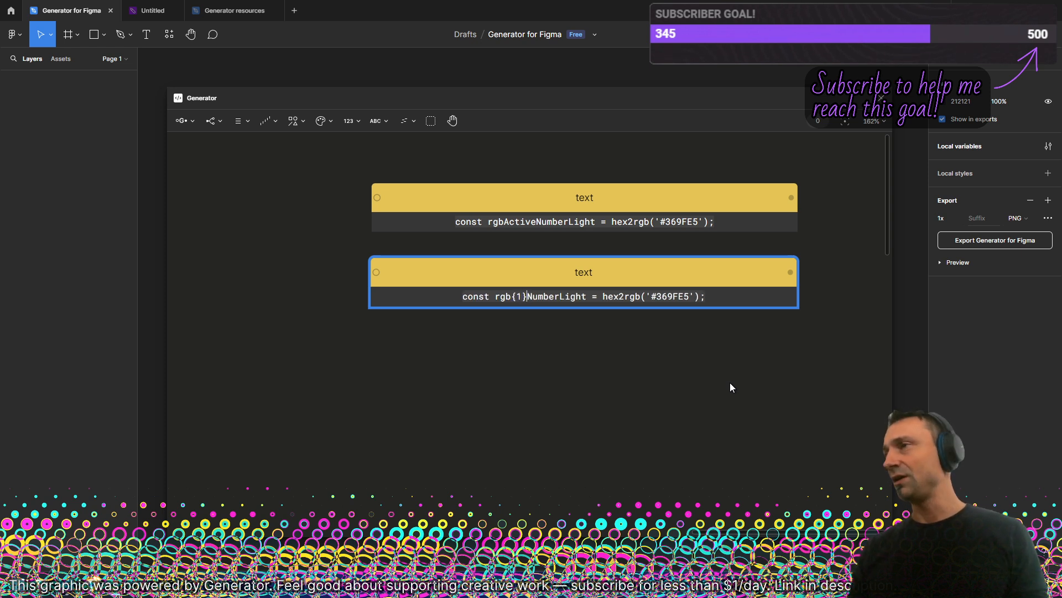
key("BackSpace")
type("-")
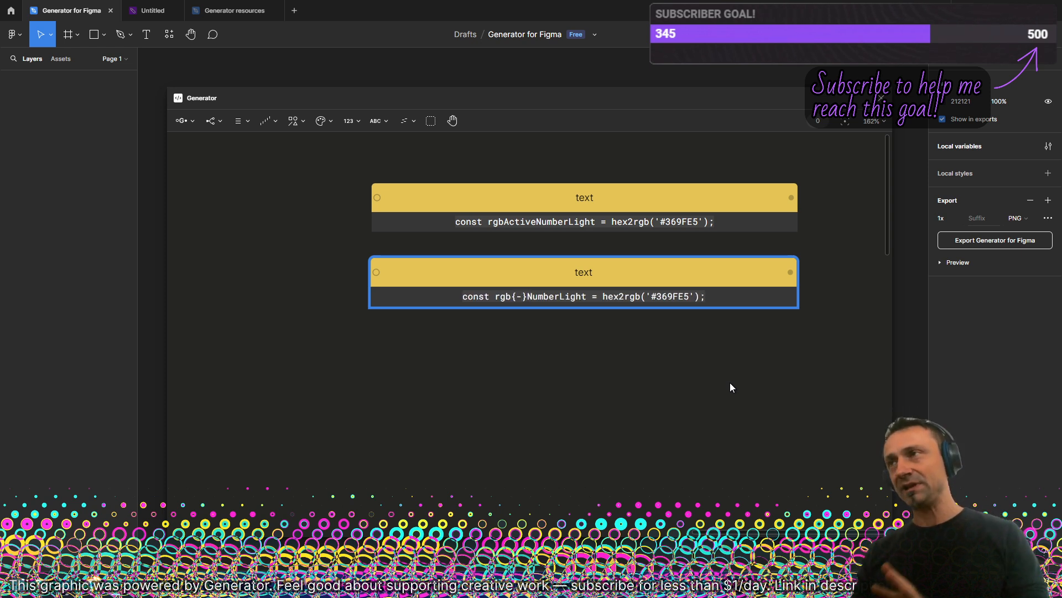
key("BackSpace")
key("BackSpace")
key("Delete")
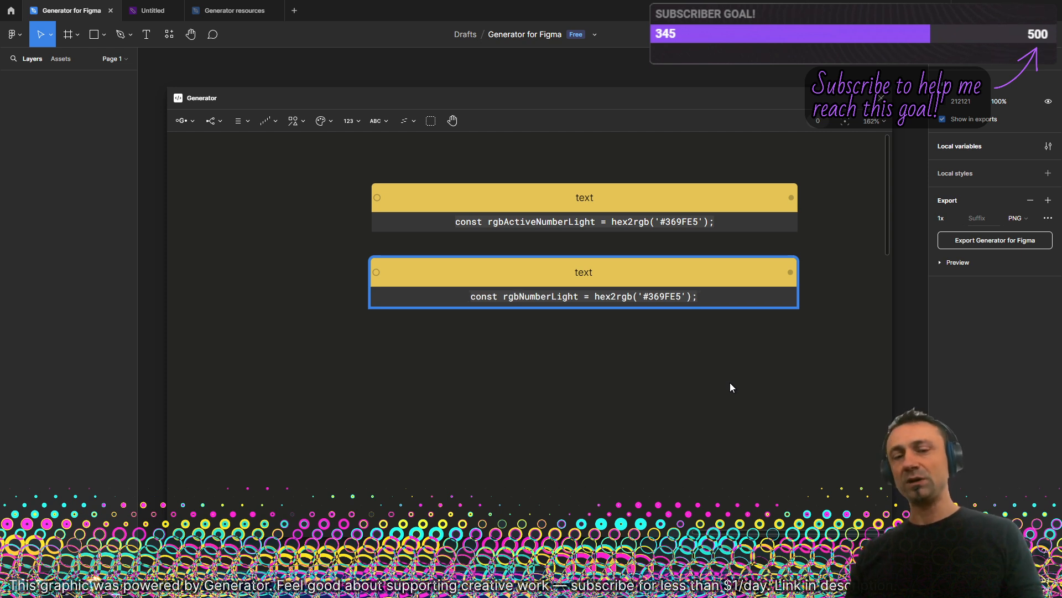
type("{1}")
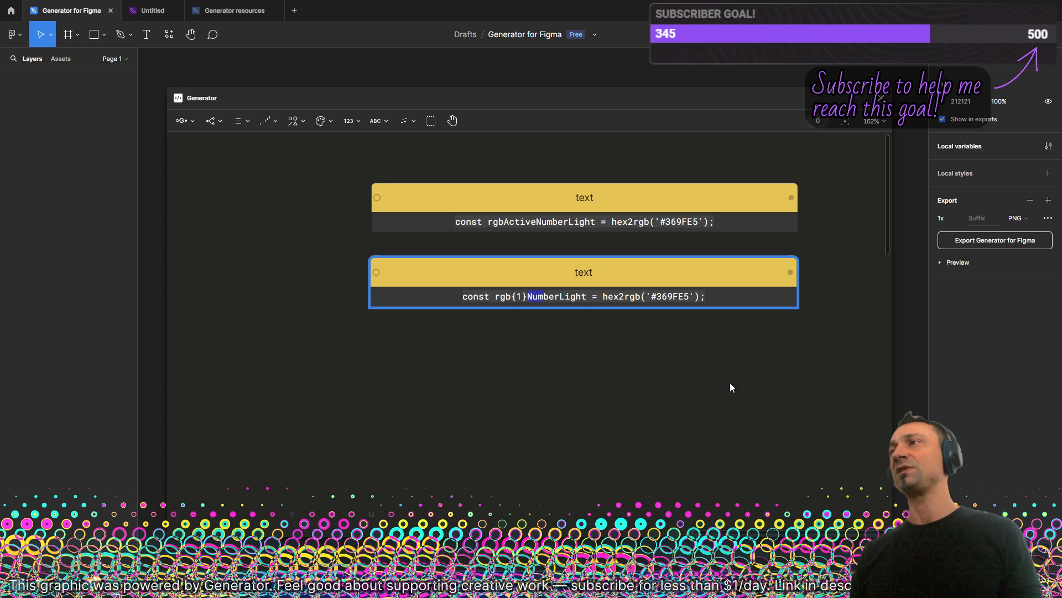
- Replace "Number", "Light" and the #369FE5 hex in the duplicated text with placeholders {2}, {3} and {4}
type("{2}")
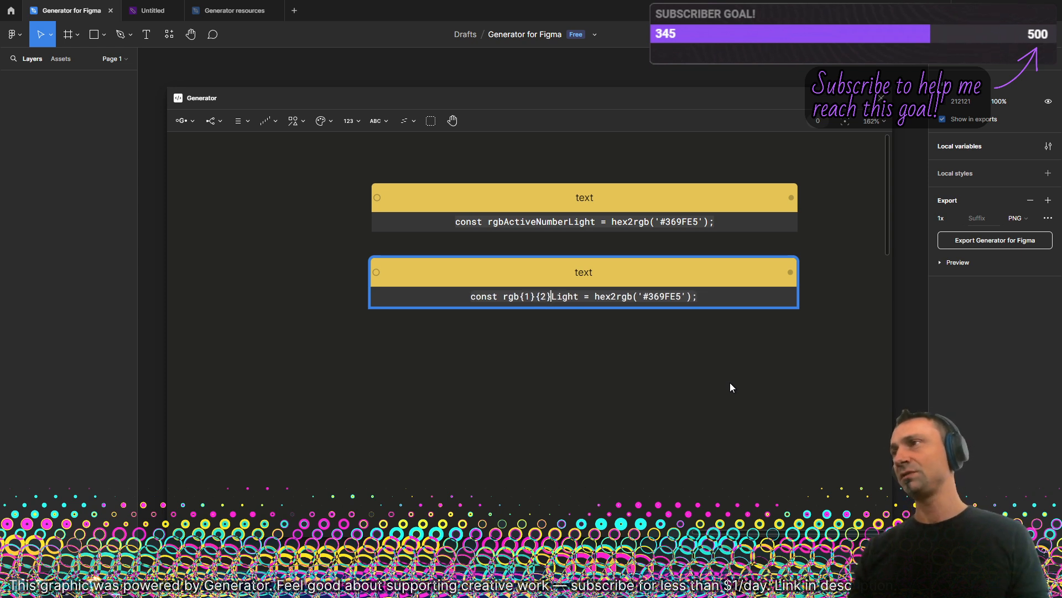
type("{3}")
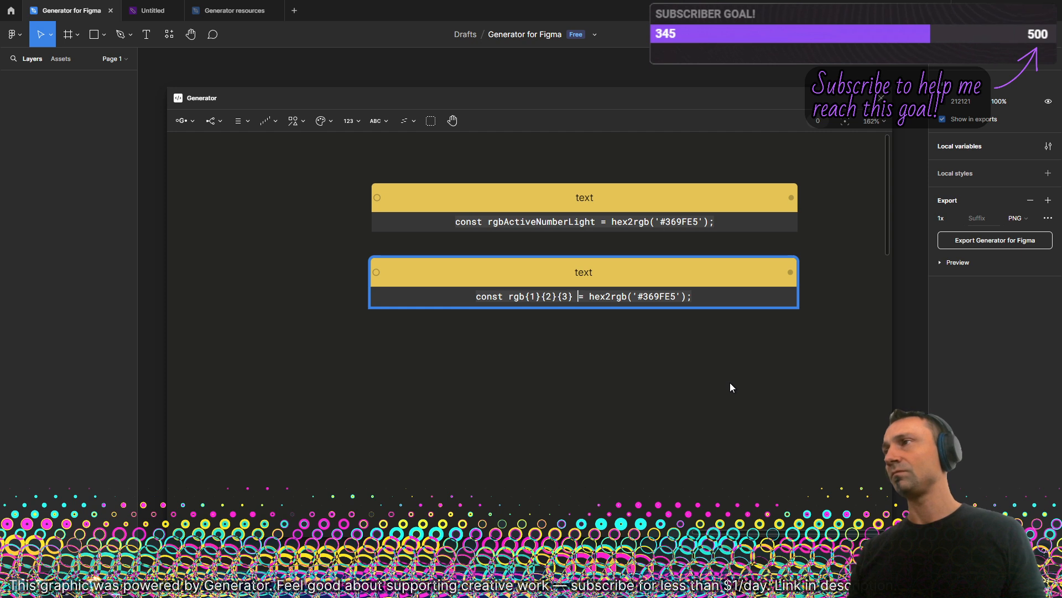
key("Right")
key("Right")
key("Right")
key("Right")
key("Right")
key("Right")
key("Right")
key("Right")
key("Right")
key("Right")
key("Right")
key("Right")
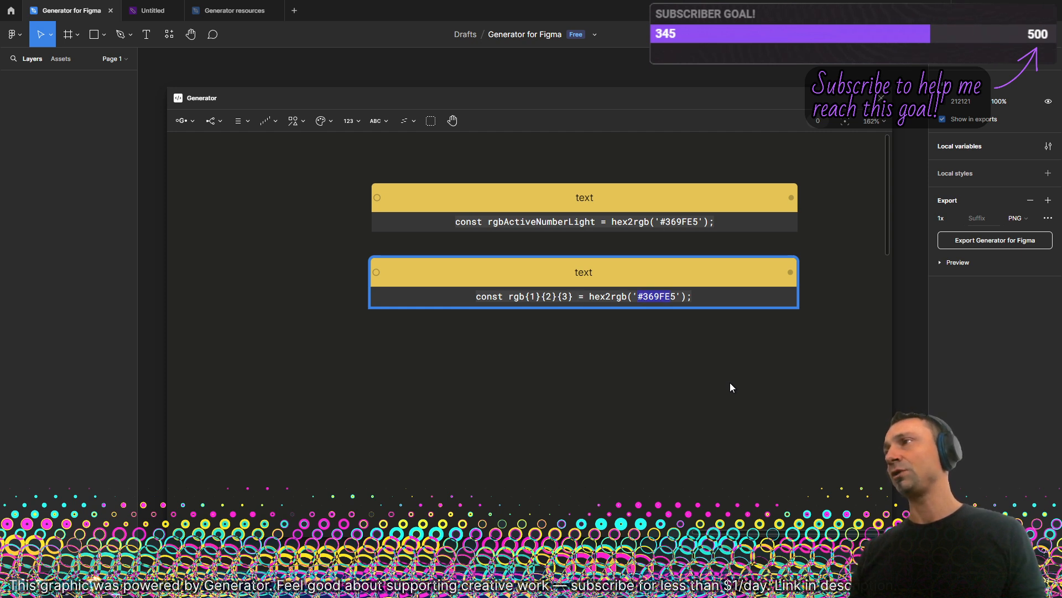
type("{4}")
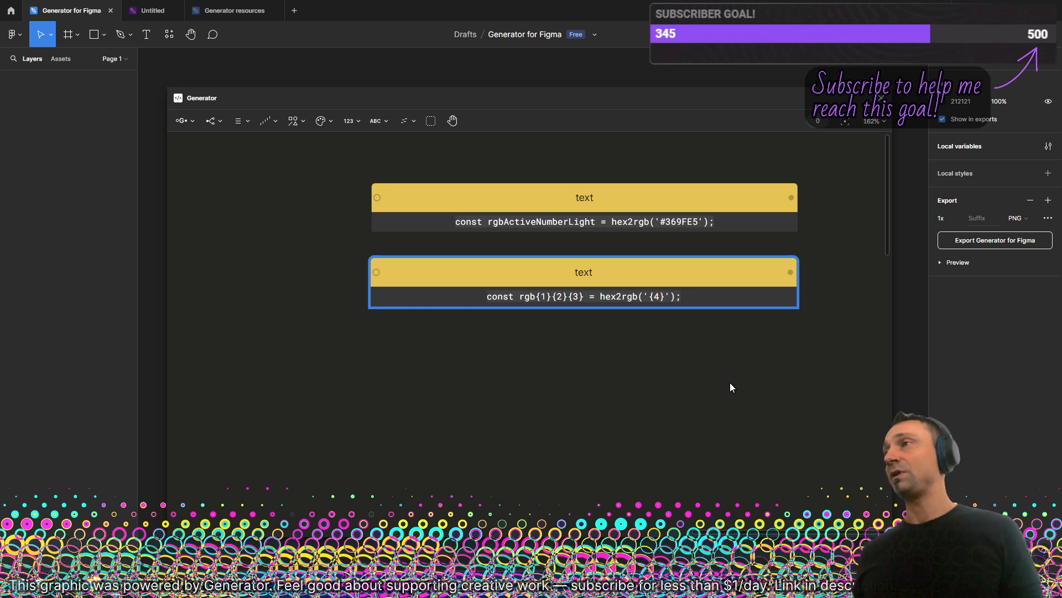
left_click(730, 383)
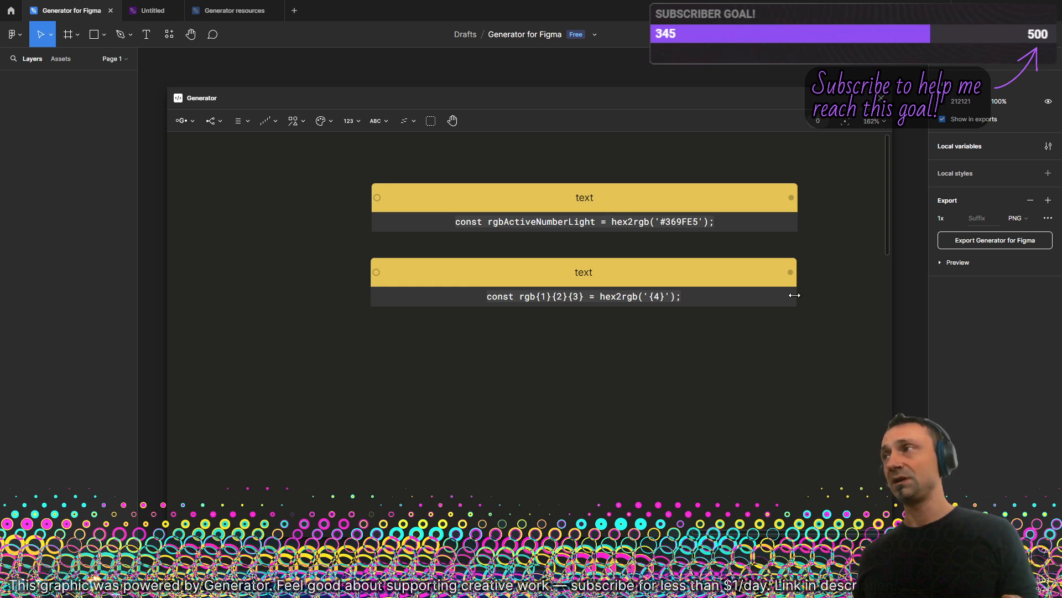
- Narrow the template text node to fit its text and add a connected Replace node beneath it
left_click_drag(796, 296, 534, 281)
left_click(540, 275)
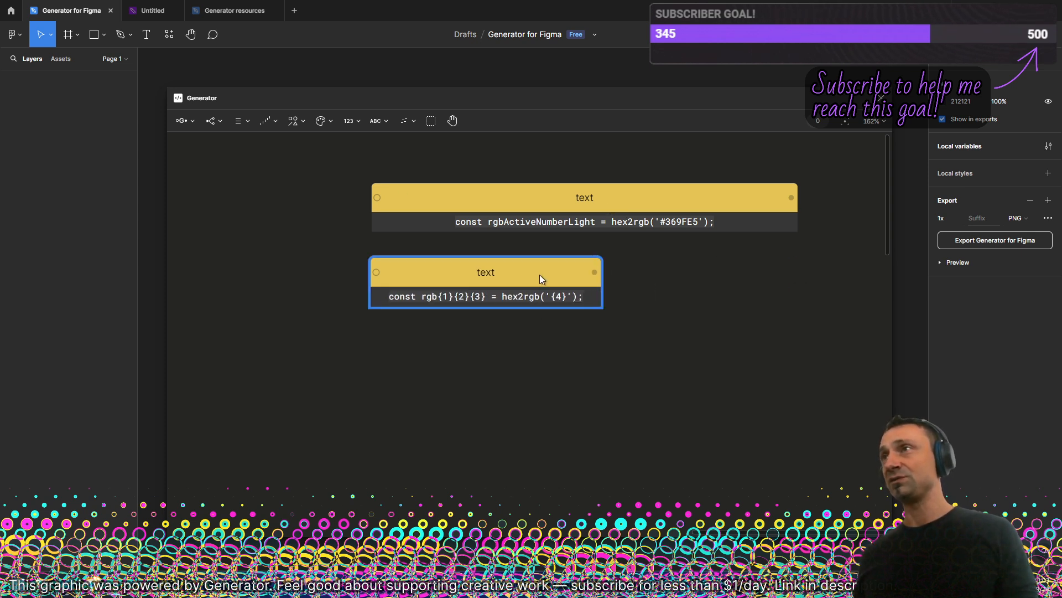
left_click(378, 121)
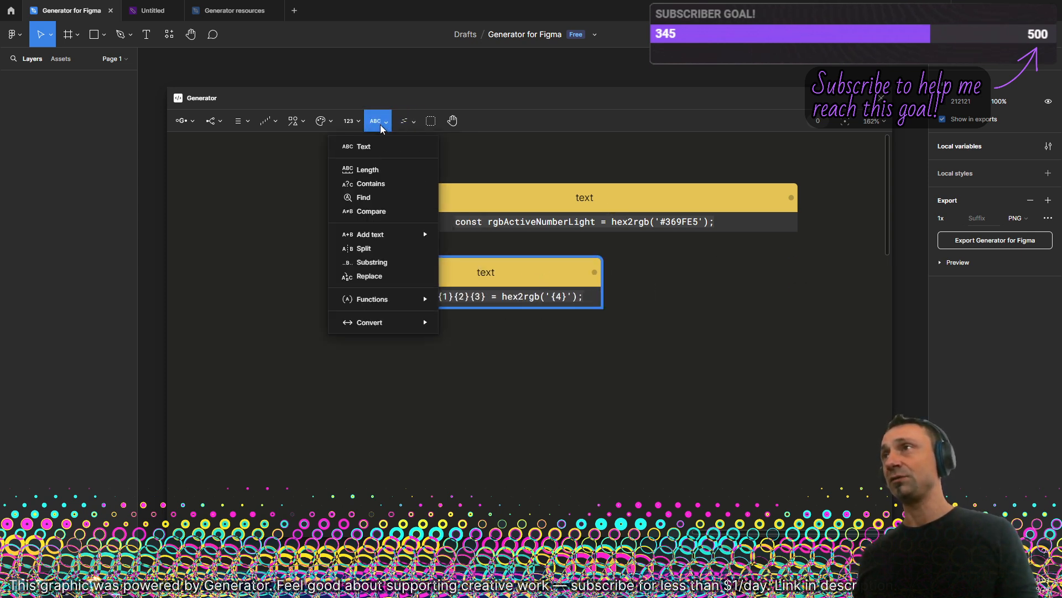
left_click(410, 275)
left_click_drag(708, 271, 506, 344)
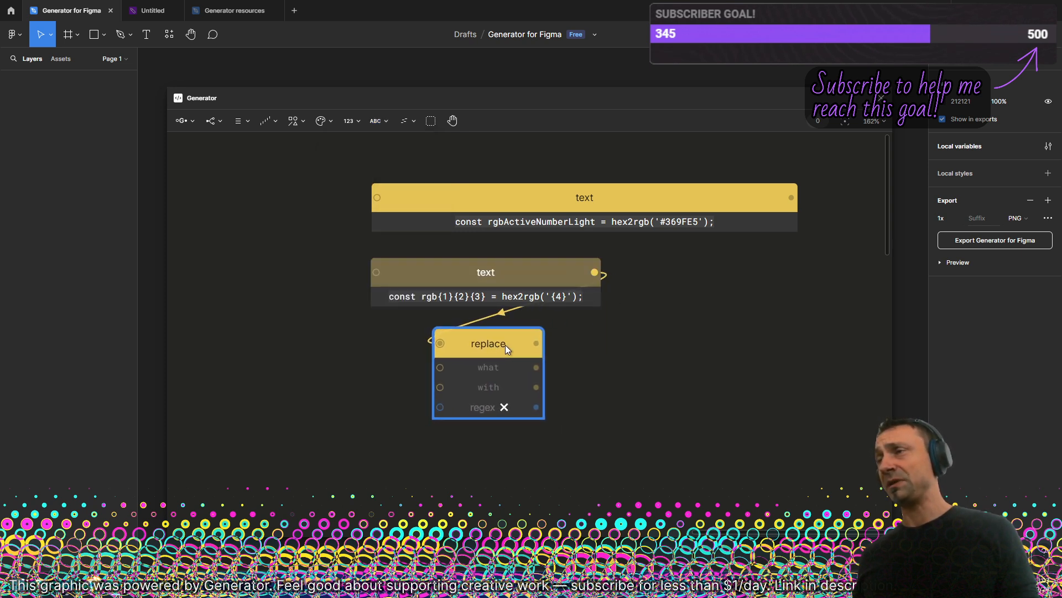
- Chain a second Replace node to the first one and place it directly below
left_click(378, 128)
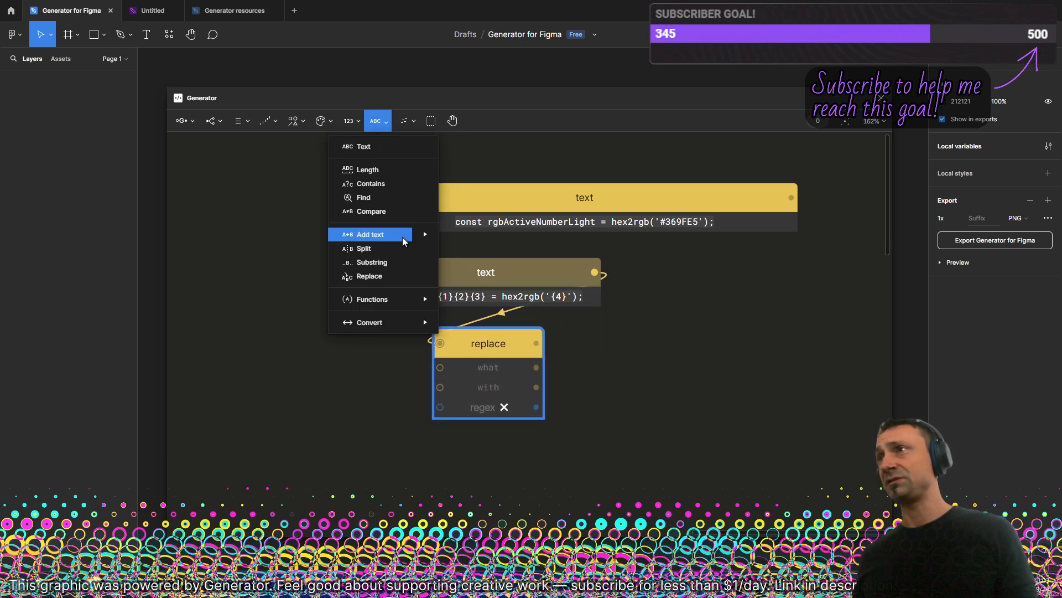
left_click(410, 276)
left_click_drag(592, 350, 489, 451)
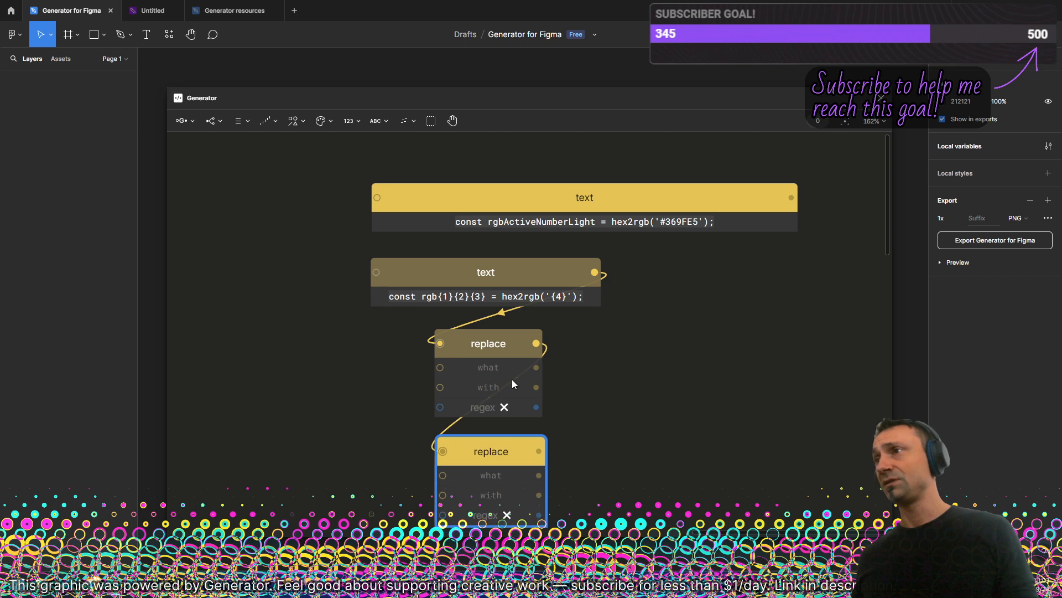
- Set the first Replace node's "what" value to {1}
type("{1}")
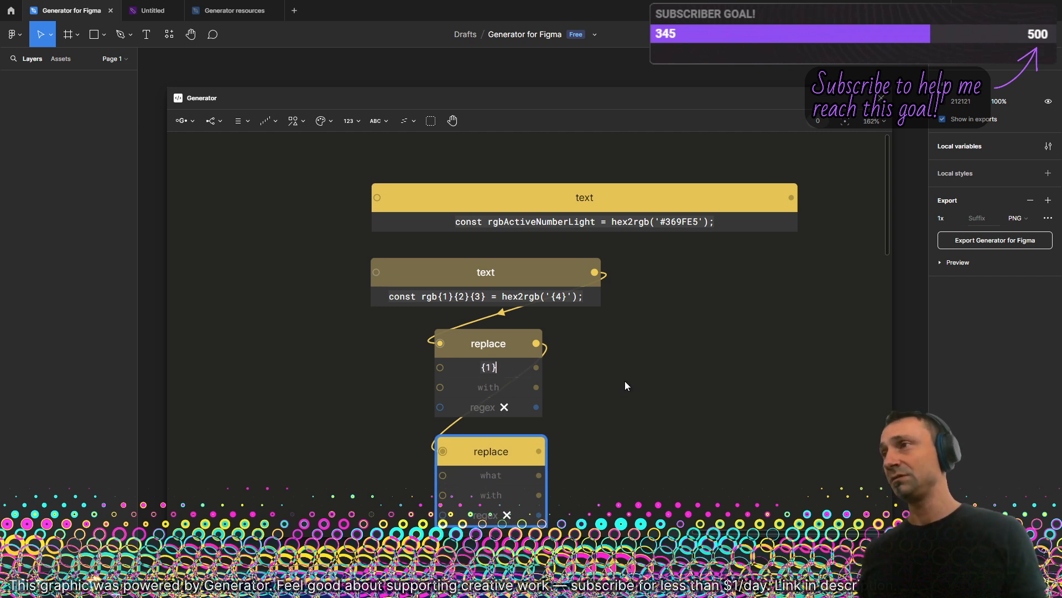
left_click(586, 318)
scroll(645, 374, "down", 1)
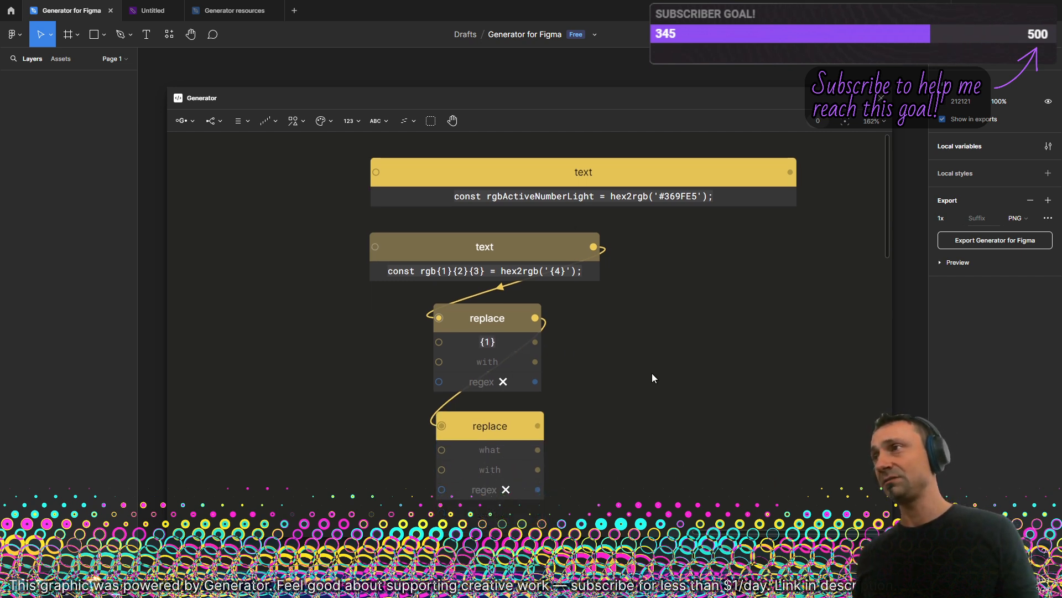
- Arrange the two Replace nodes side by side below the template text and set the second node's "what" to {2}
left_click_drag(498, 323, 433, 326)
left_click_drag(501, 423, 543, 331)
left_click(555, 350)
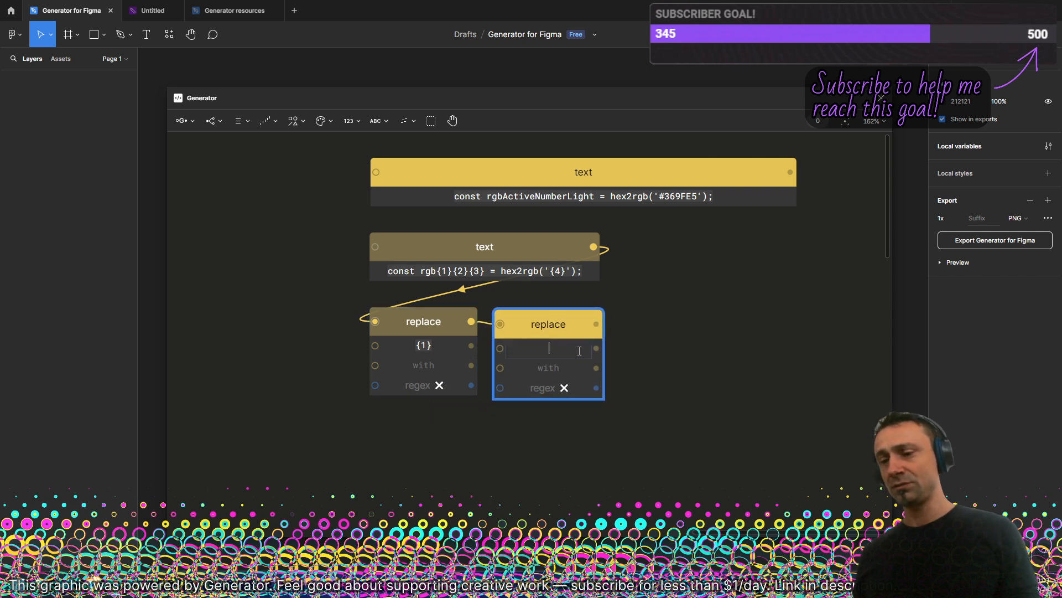
type("{2}")
- Duplicate both Replace nodes and connect the {2} node's output to the first copy's input
left_click_drag(604, 441, 360, 302)
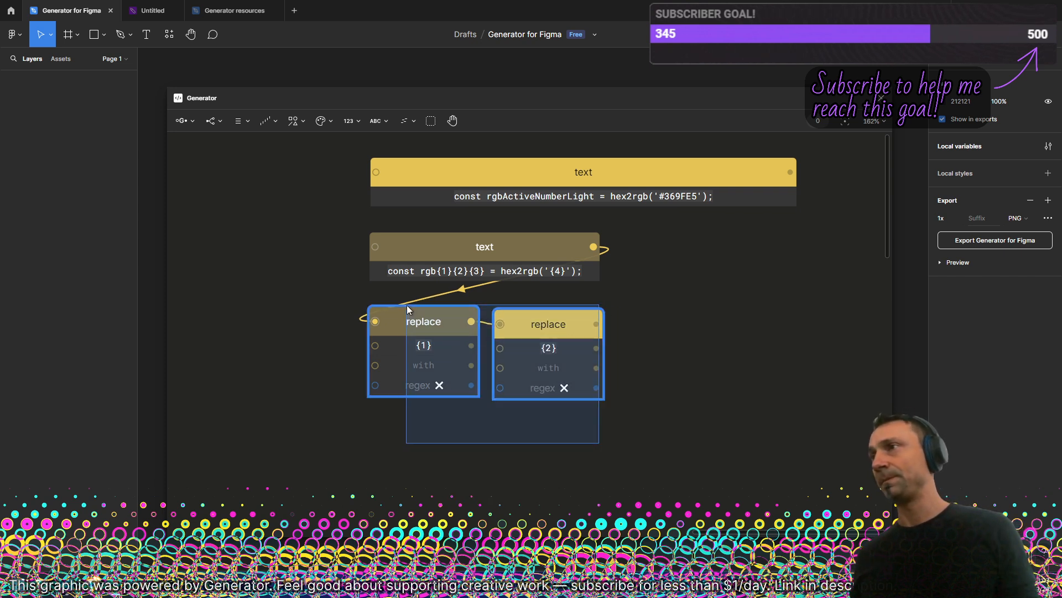
key("ctrl+d")
left_click_drag(627, 305, 646, 321)
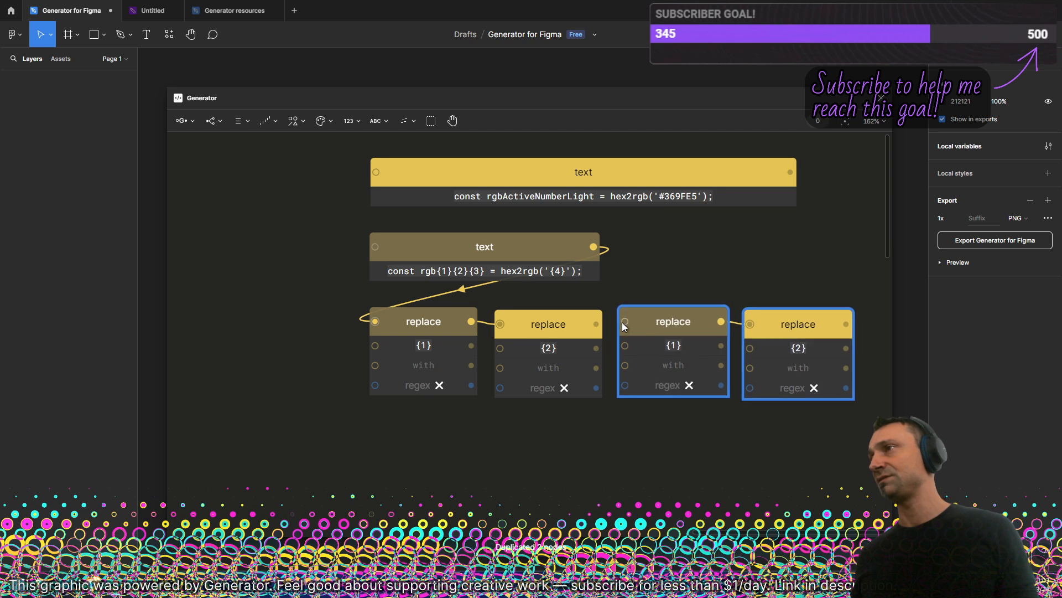
- Set the "what" values of the two duplicated Replace nodes to {3} and {4}
left_click(707, 349)
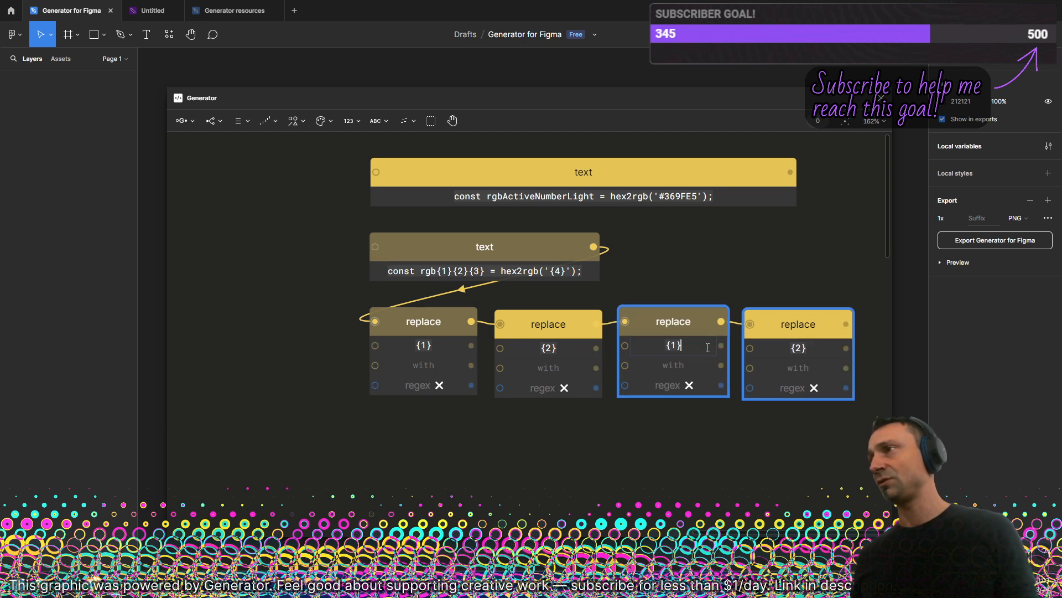
key("Left")
key("Left")
key("Delete")
type("3")
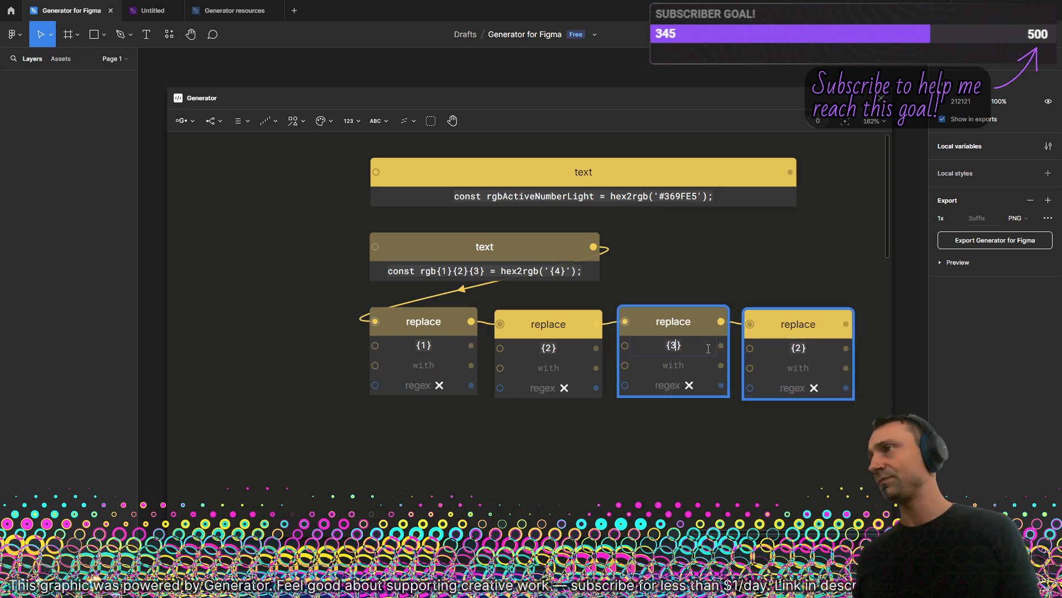
left_click(732, 403)
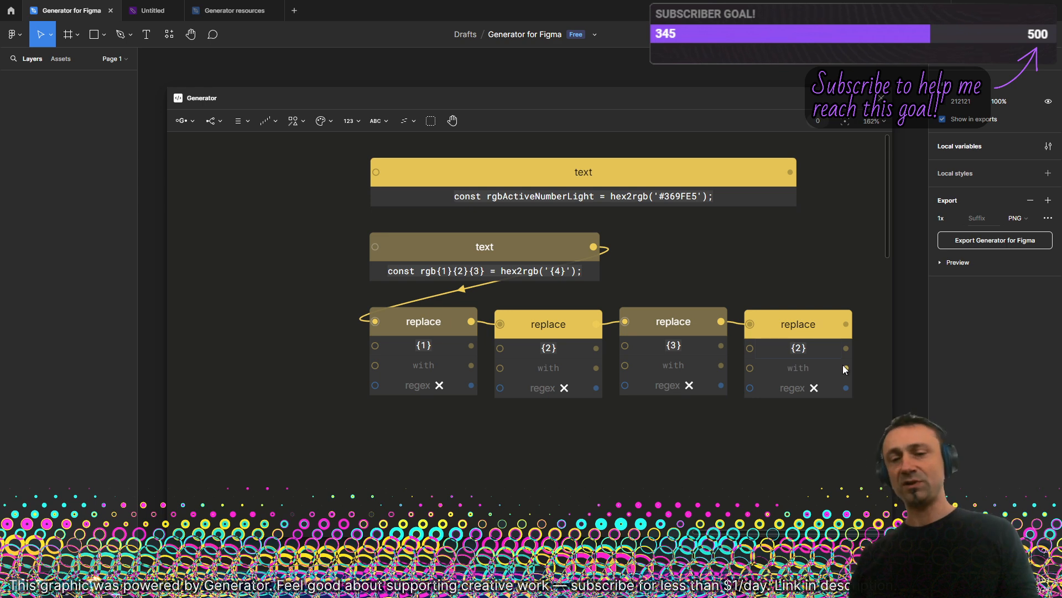
key("Delete")
type("4")
- Stack the {2}, {3} and {4} Replace nodes in a column beneath the {1} Replace node
scroll(706, 413, "down", 3)
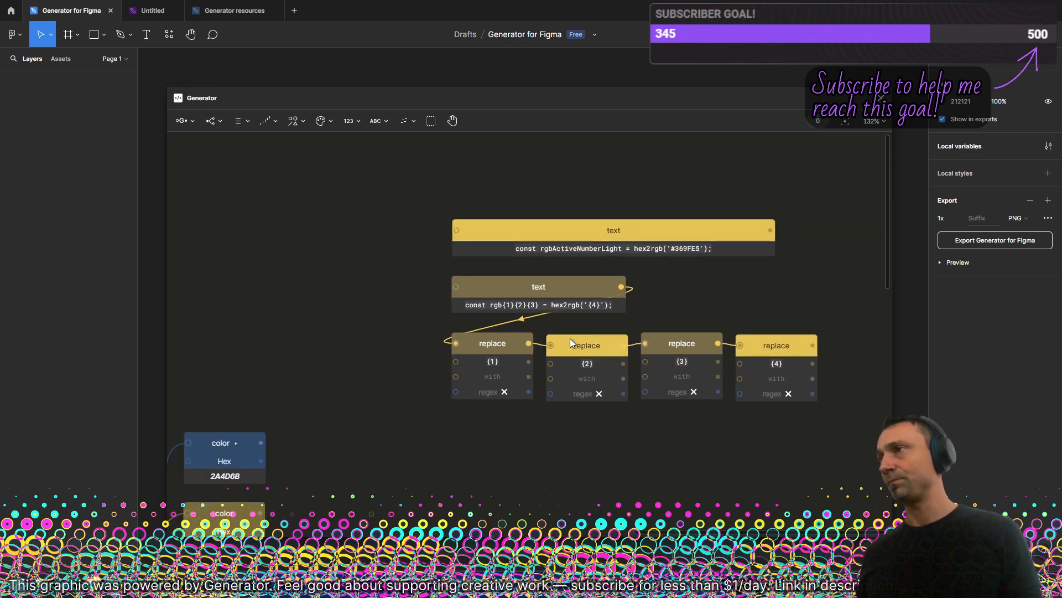
left_click_drag(593, 348, 493, 430)
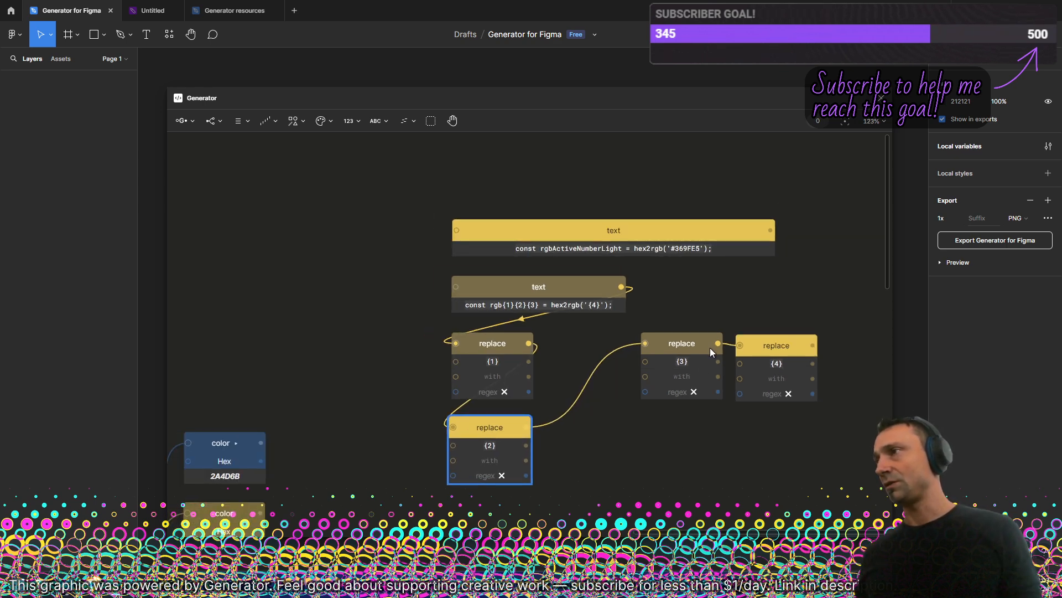
left_click_drag(694, 342, 494, 517)
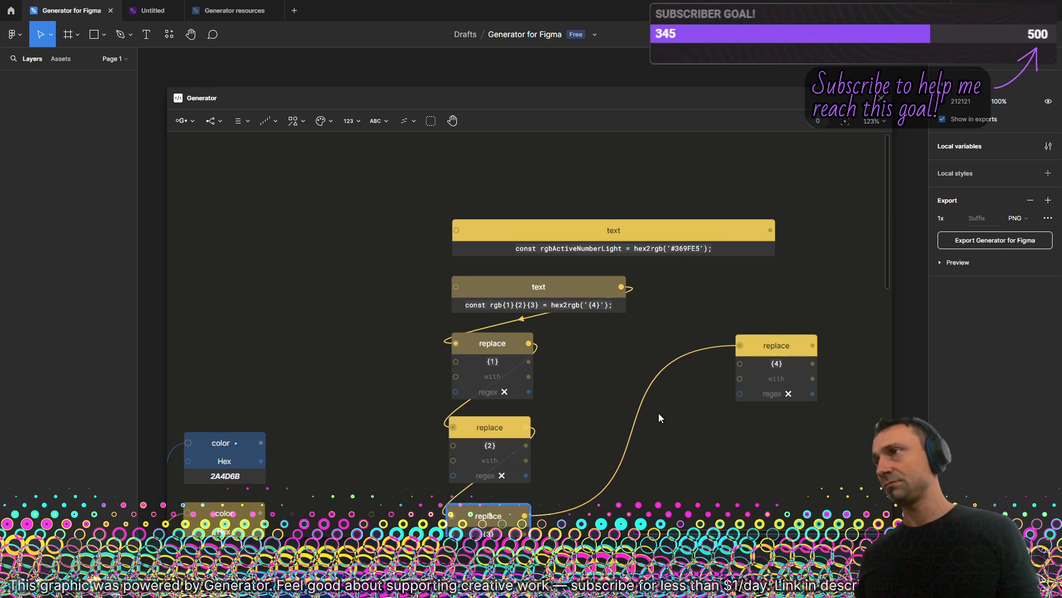
scroll(658, 415, "down", 3)
left_click_drag(748, 171, 457, 437)
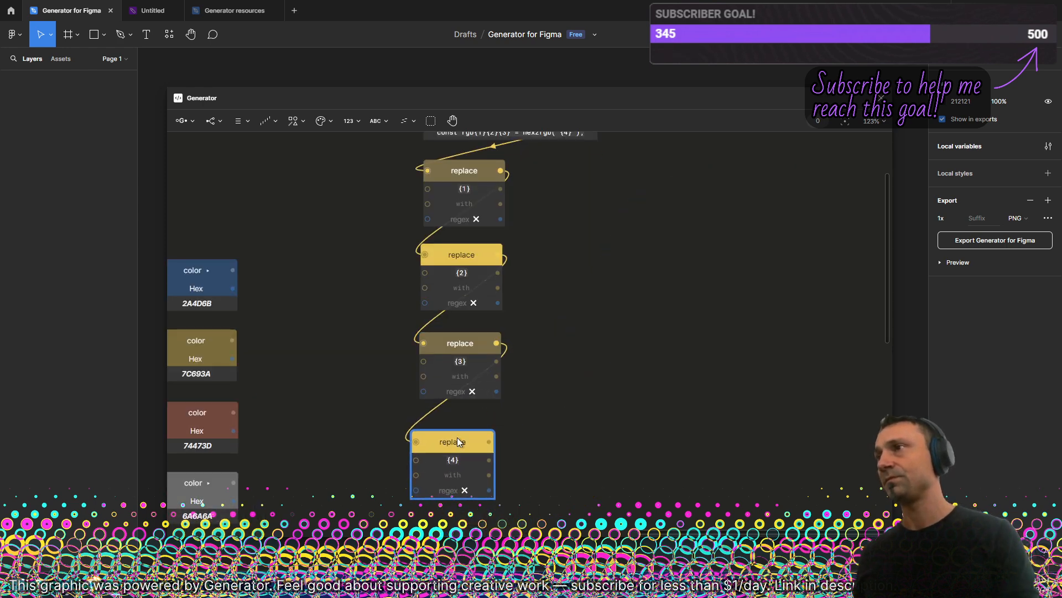
- Duplicate the template text node beside the original and feed it from the {4} Replace node's output
scroll(519, 306, "up", 3)
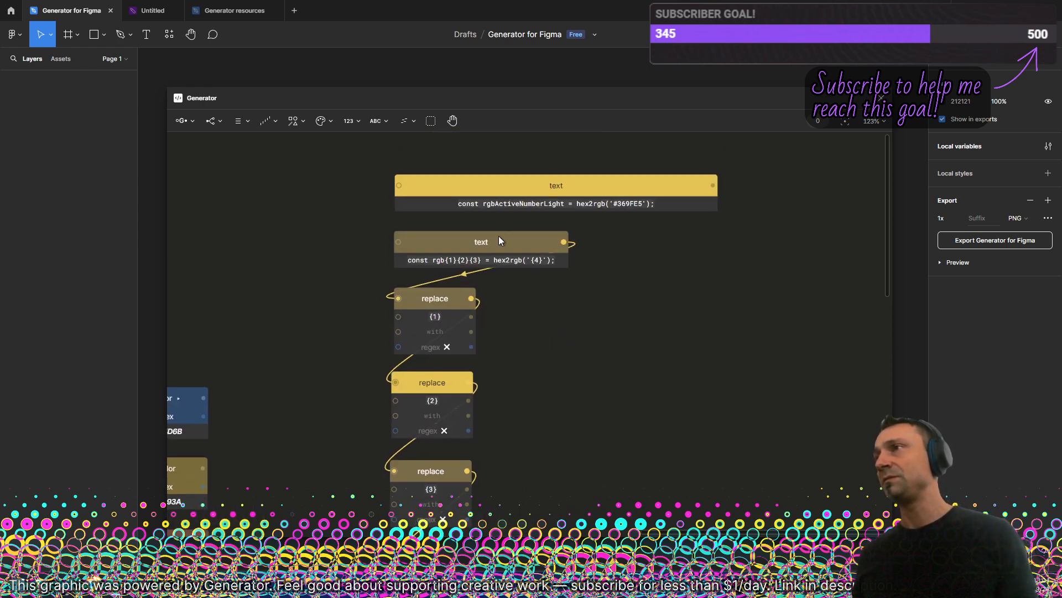
left_click_drag(500, 244, 741, 244)
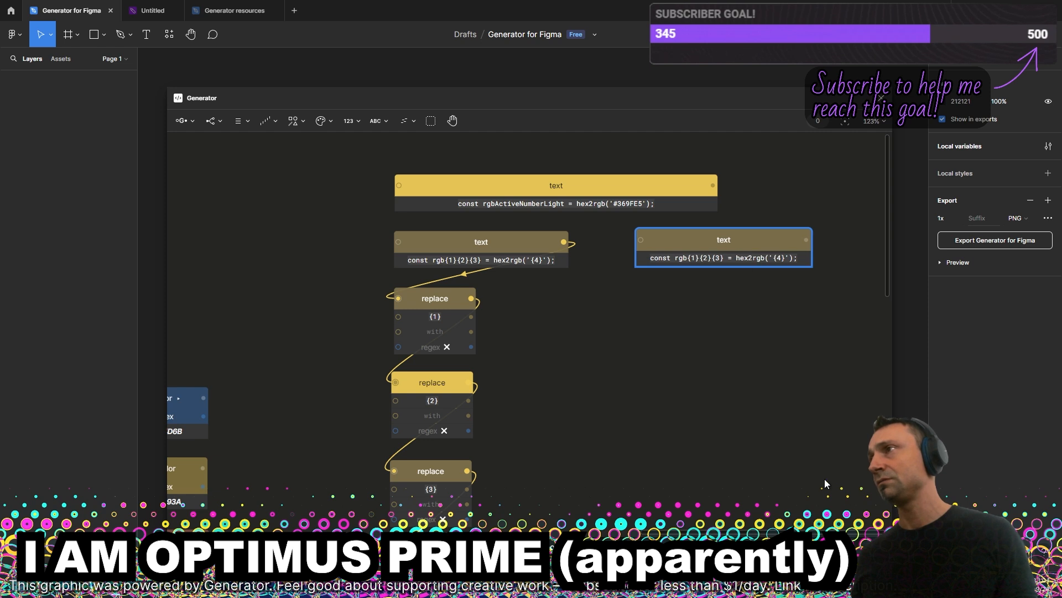
scroll(719, 396, "down", 3)
left_click_drag(441, 471, 605, 145)
- Shift the column of four Replace nodes slightly to the right beneath the template text node
left_click_drag(307, 214, 427, 502)
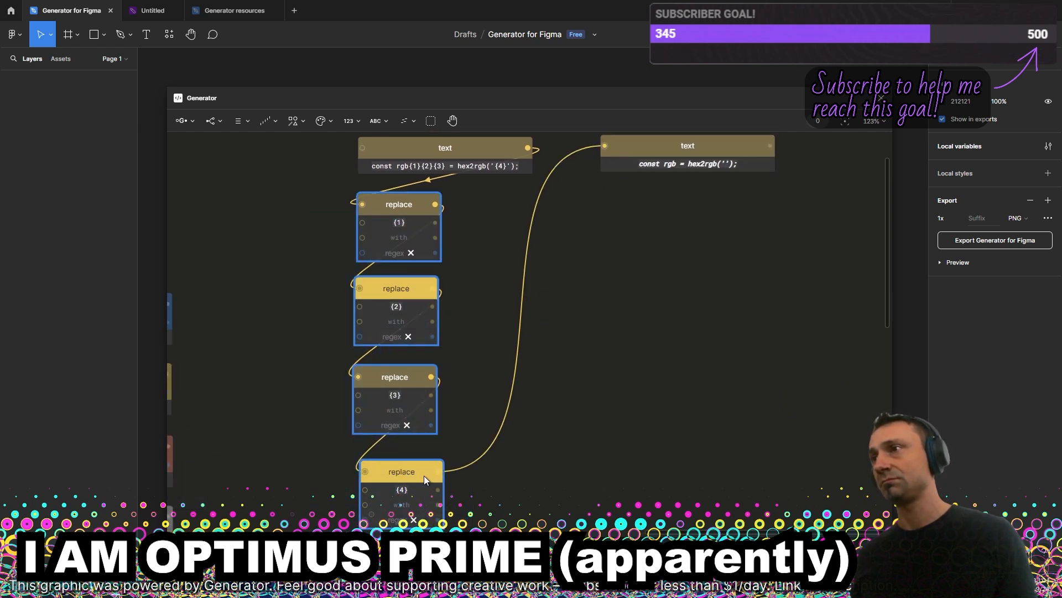
left_click_drag(410, 468, 453, 468)
left_click(609, 277)
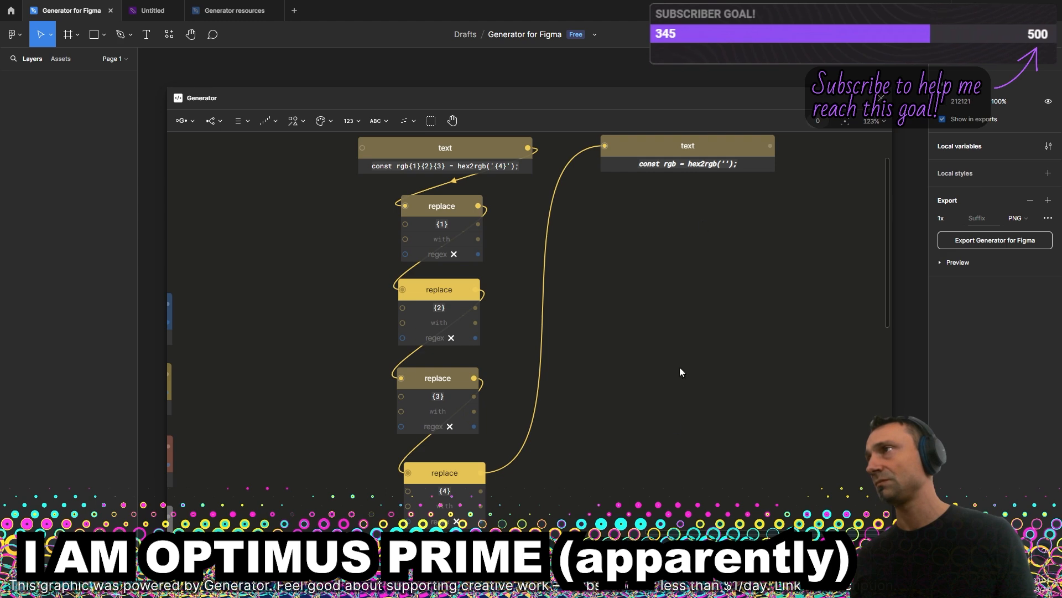
- Move the whole group of text and Replace nodes to the right, farther away from the color nodes
scroll(629, 384, "up", 3)
scroll(675, 294, "up", 5)
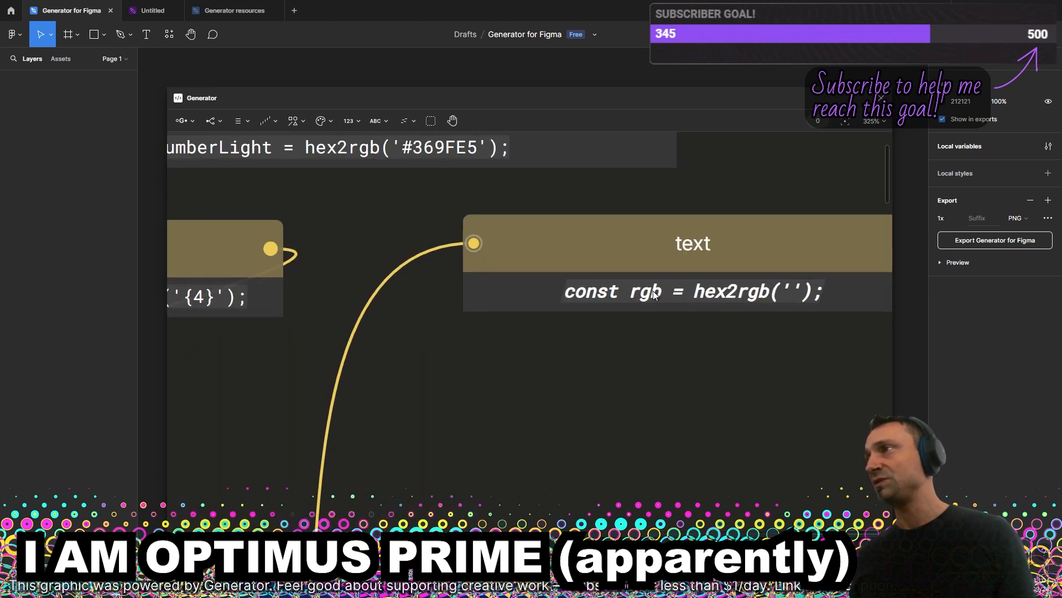
scroll(569, 343, "down", 5)
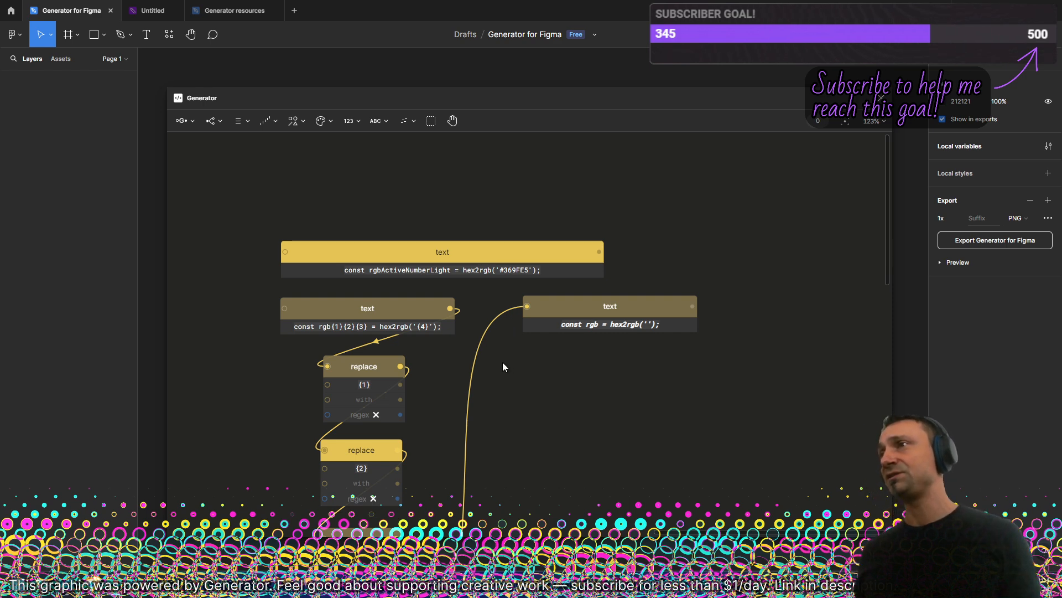
scroll(502, 362, "down", 5)
scroll(470, 274, "up", 3)
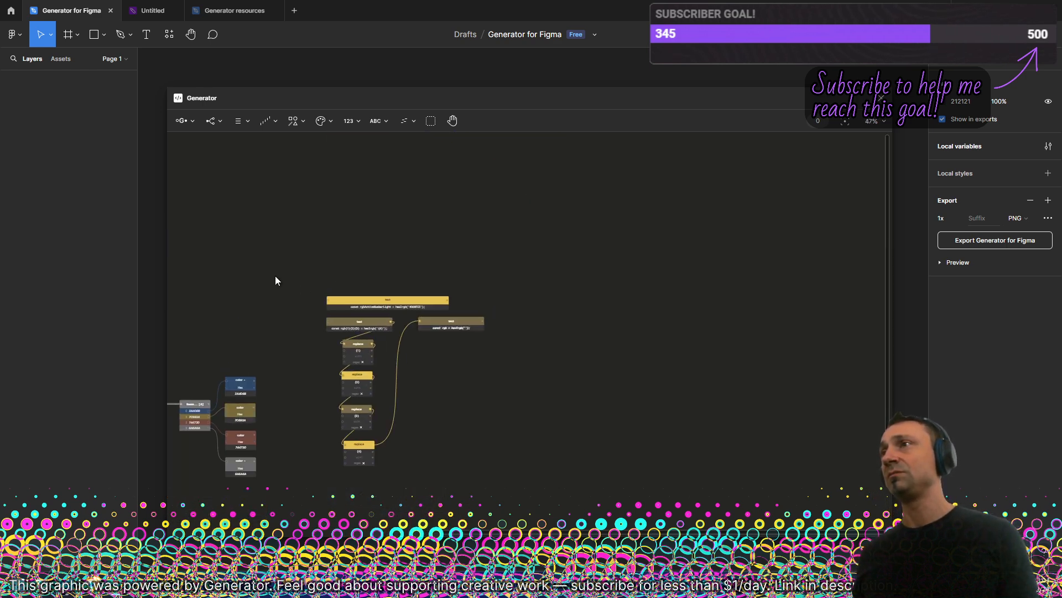
left_click_drag(287, 249, 534, 487)
left_click_drag(363, 323, 571, 272)
left_click(445, 270)
- Check the naming pattern of the rgb constants in colors.js in the code editor, and return to Figma
scroll(629, 274, "up", 4)
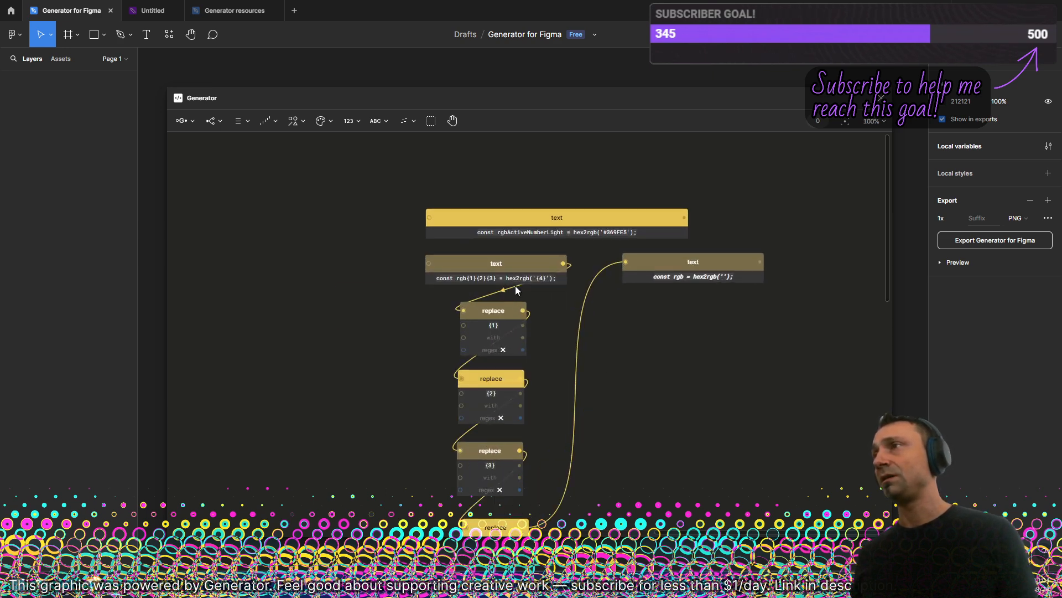
scroll(515, 286, "up", 2)
key("alt+Tab")
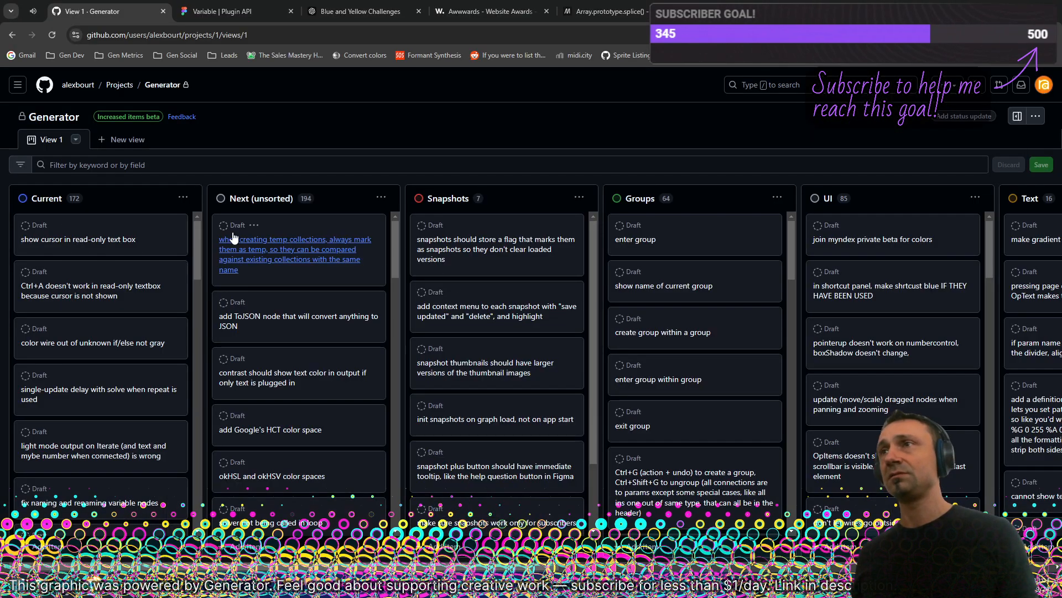
key("alt+Tab")
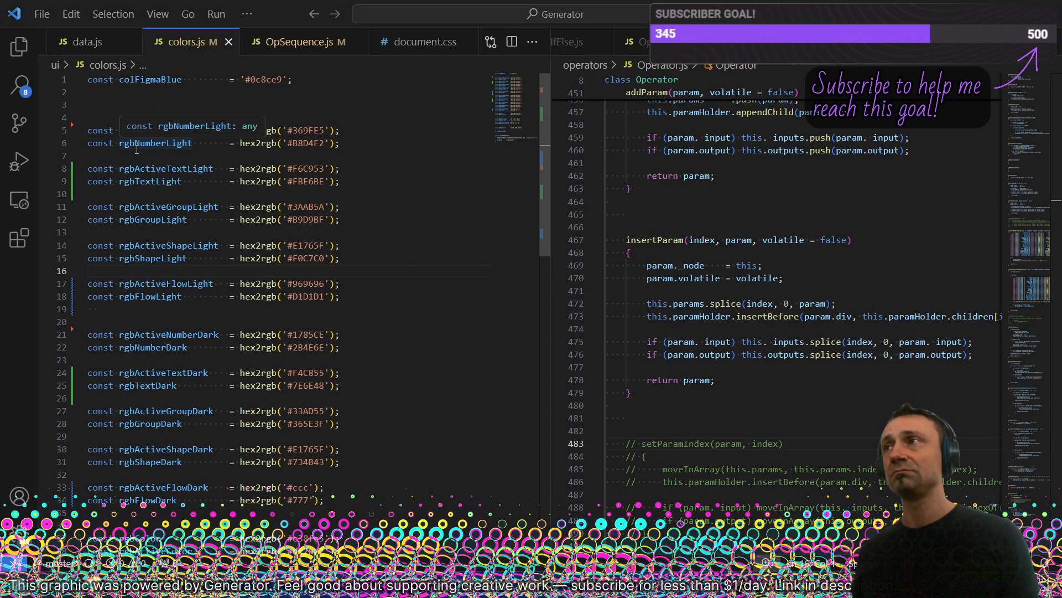
key("alt+Tab")
key("alt+Tab")
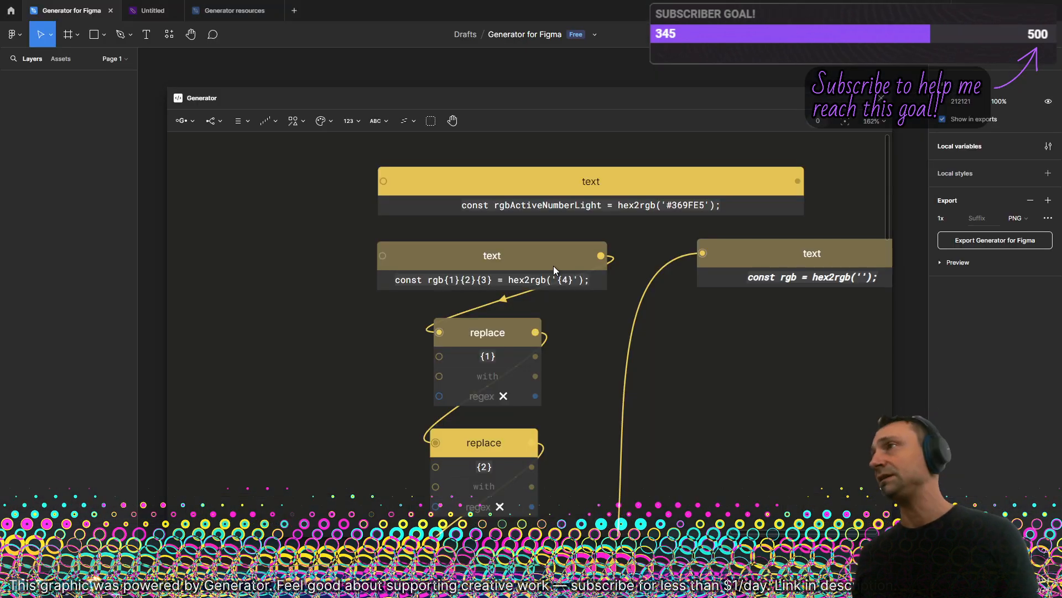
- Add a text node in the free space beside the chain, containing "Active" and an empty second line, and enlarge it to show both lines
scroll(545, 283, "down", 1)
scroll(393, 184, "left", 2)
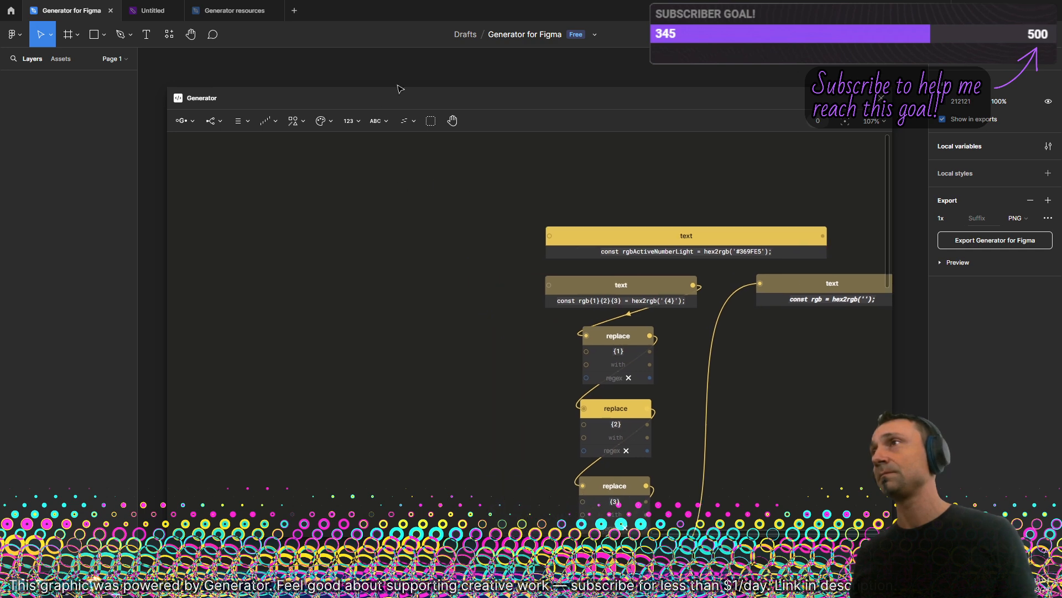
left_click(381, 127)
left_click(380, 143)
left_click(332, 242)
scroll(335, 246, "up", 4)
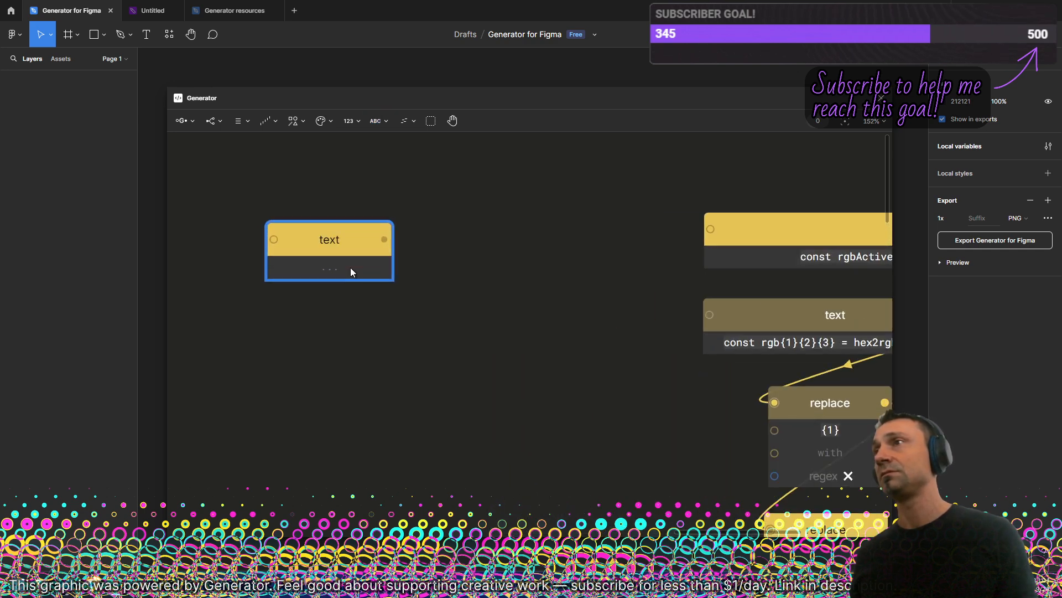
left_click(350, 267)
type("Active")
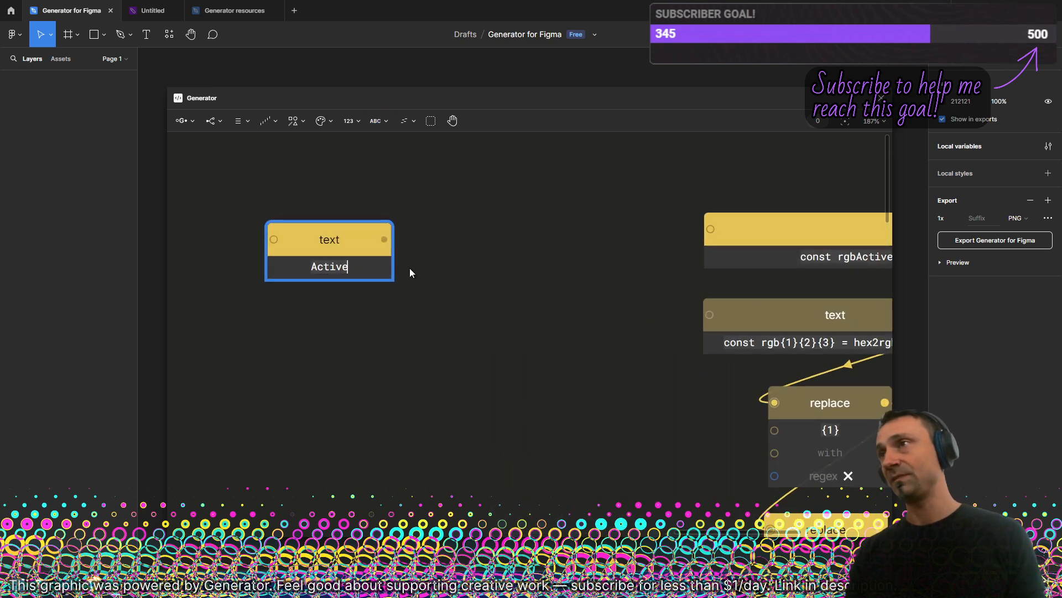
key("Return")
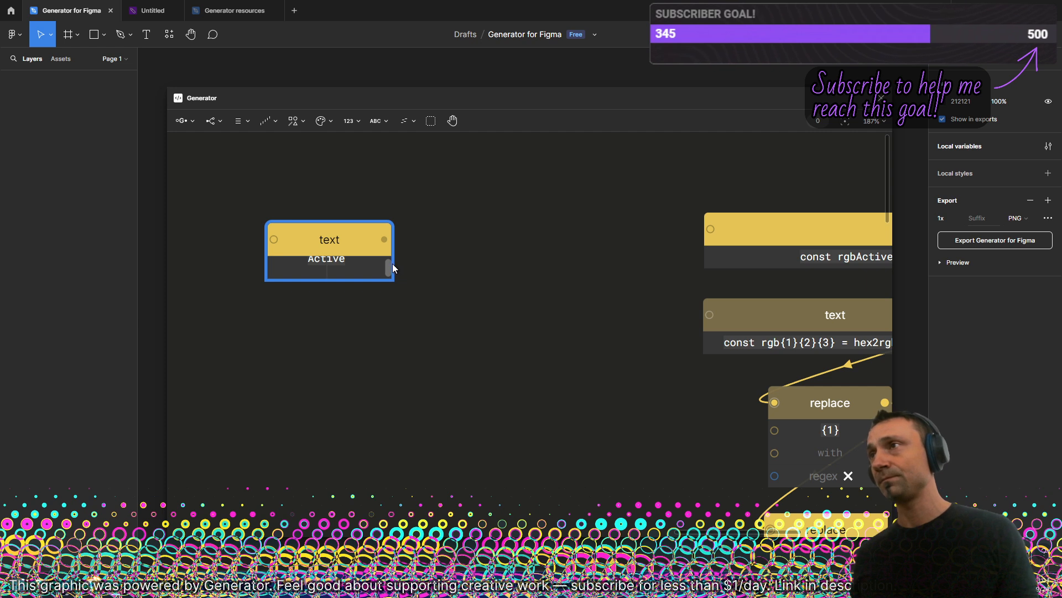
left_click_drag(393, 264, 439, 287)
- Remove the empty second line from the "Active" text node and enter it again while examining how it is displayed
scroll(420, 270, "up", 5)
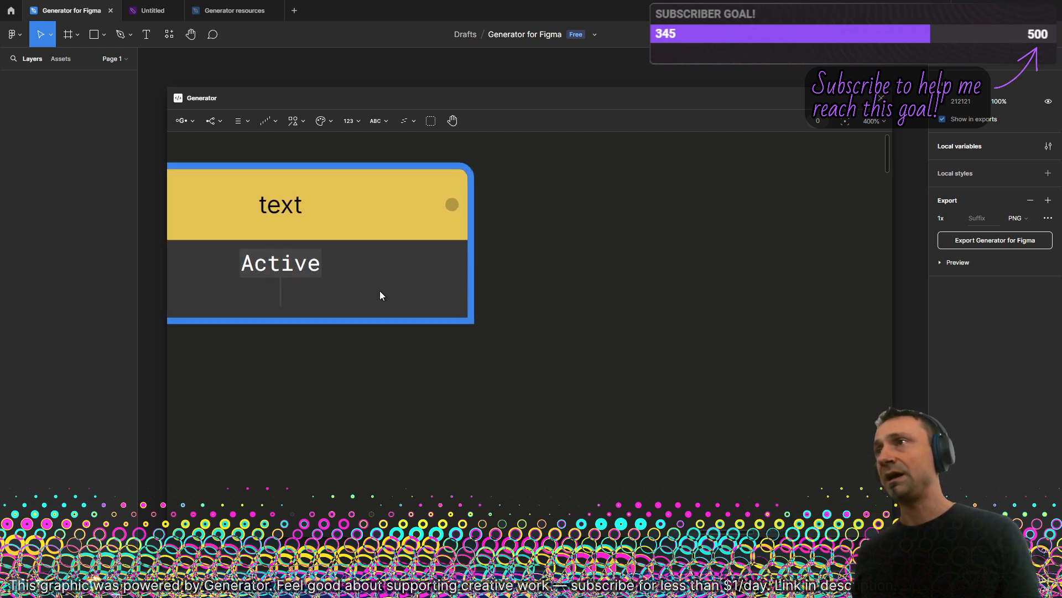
scroll(506, 346, "down", 2)
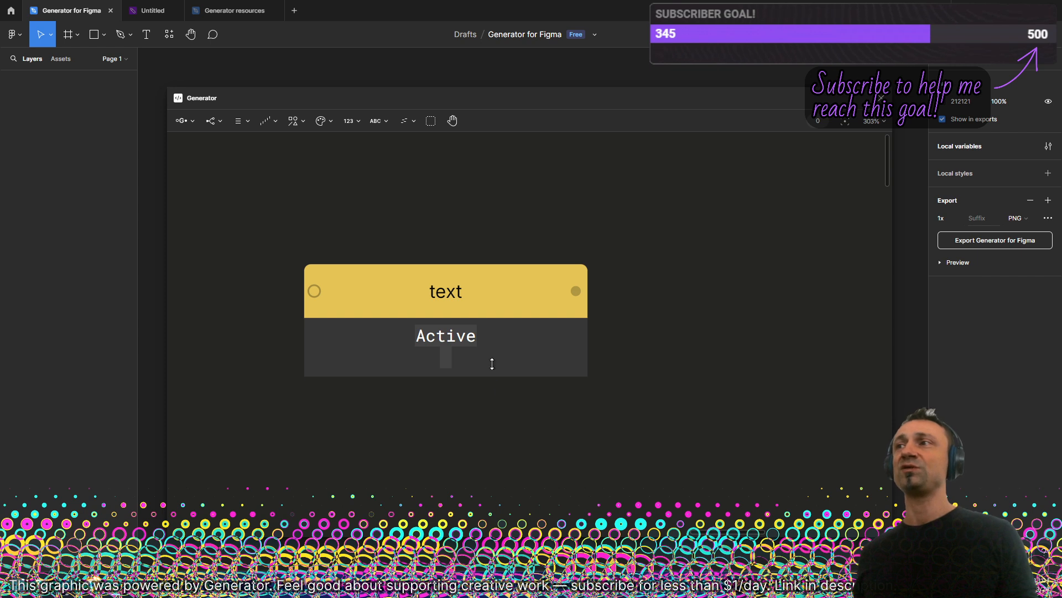
key("BackSpace")
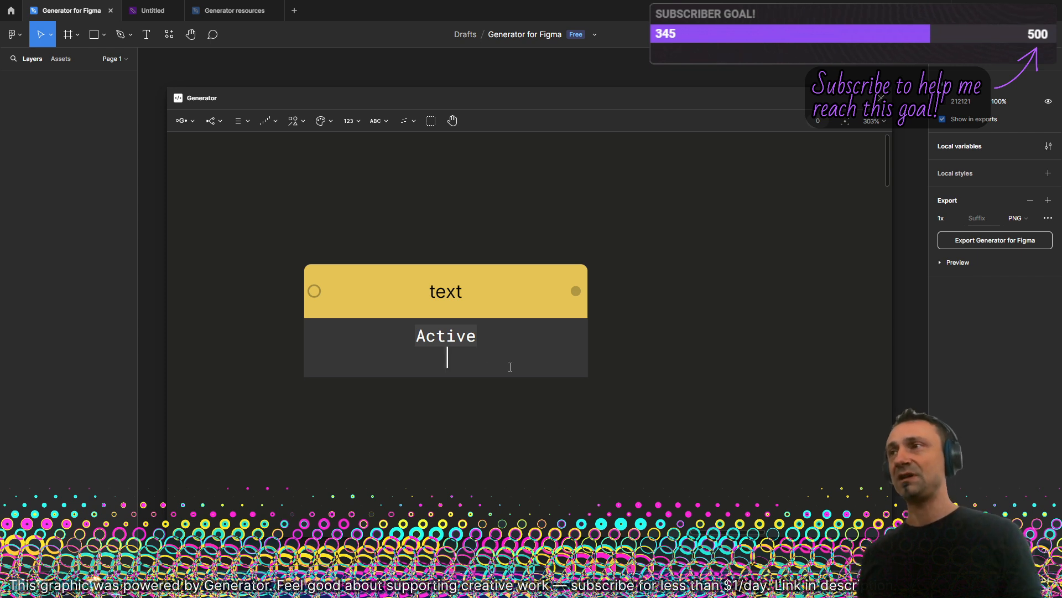
scroll(449, 361, "up", 5)
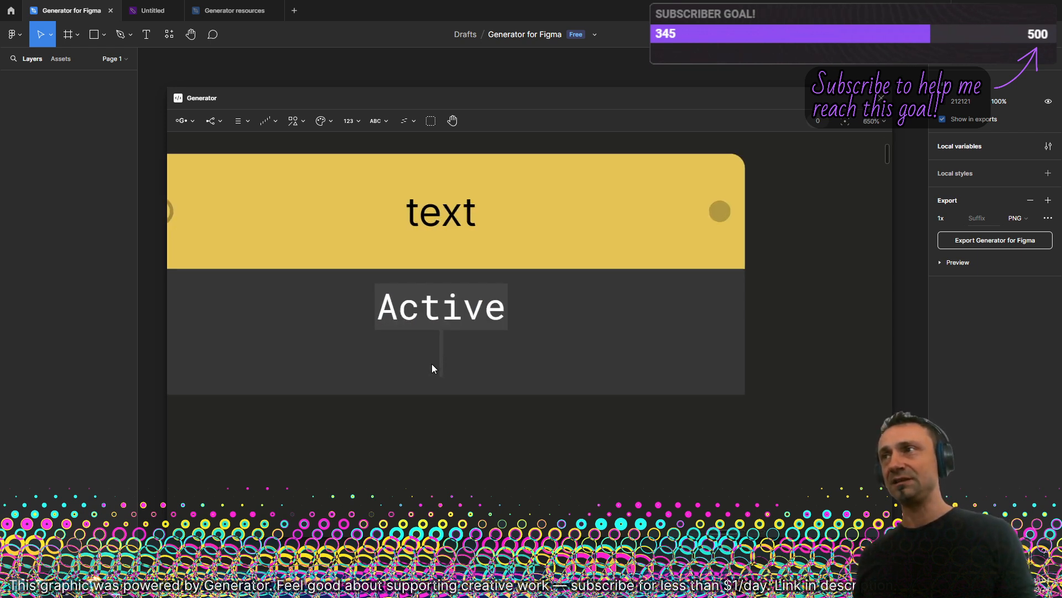
key("BackSpace")
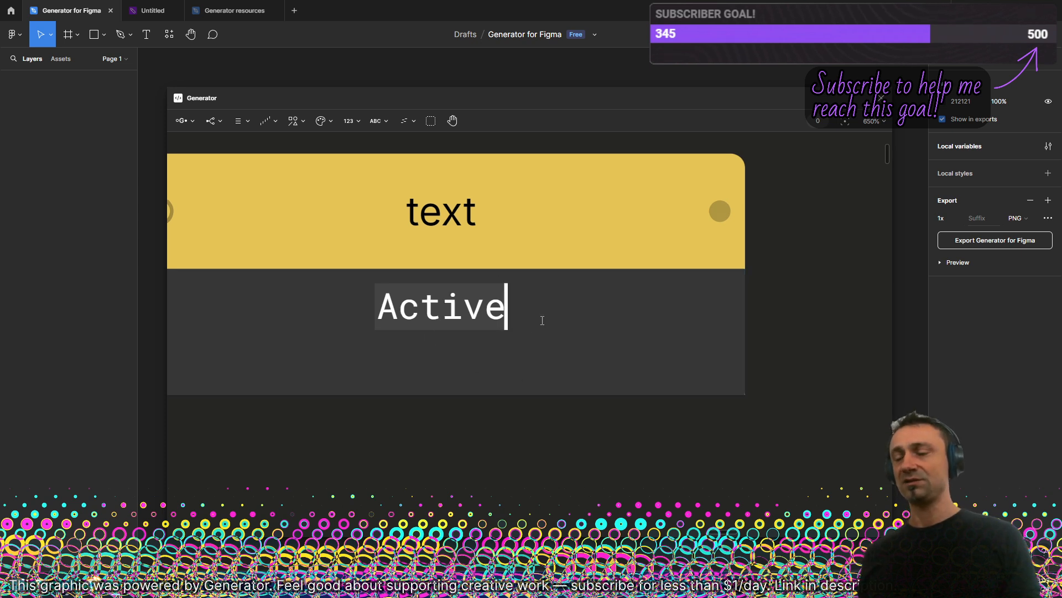
key("Return")
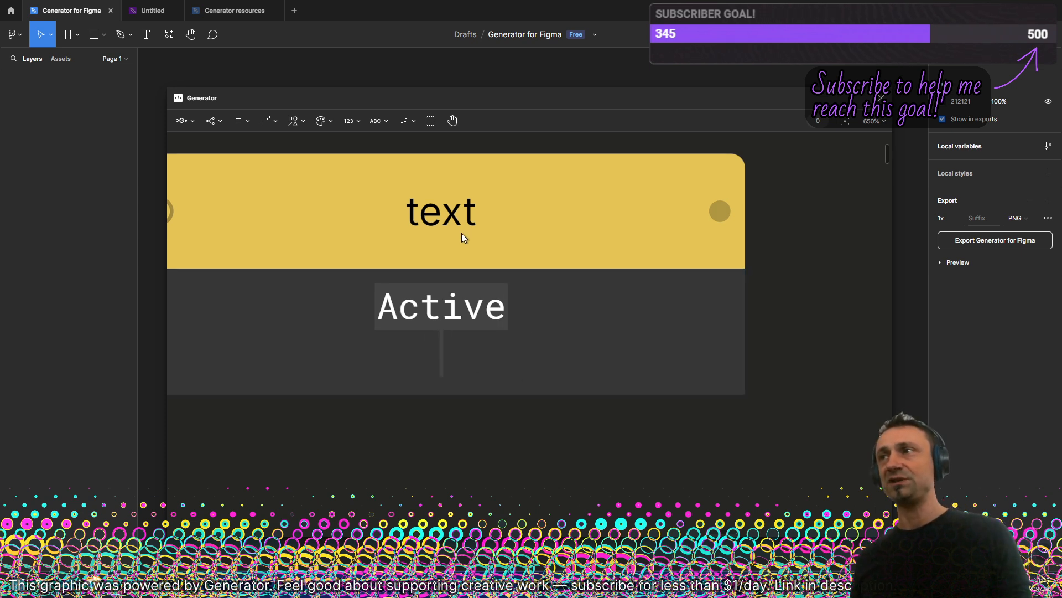
- Narrow the "Active" text node and add a connected Split node with \n as its separator
scroll(470, 260, "down", 4)
left_click_drag(625, 297, 439, 297)
left_click(359, 235)
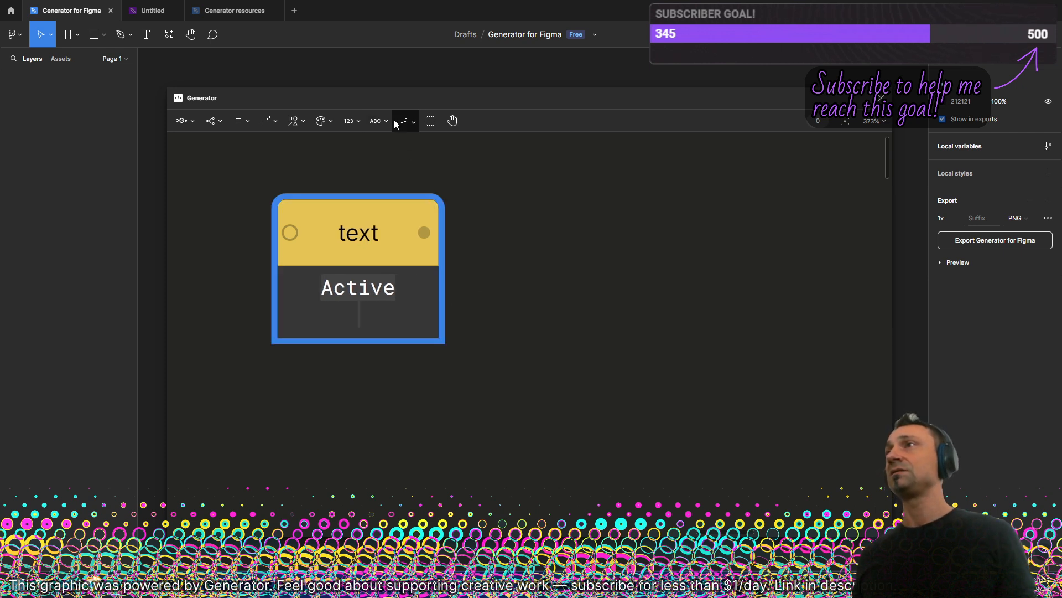
left_click(377, 120)
left_click(403, 241)
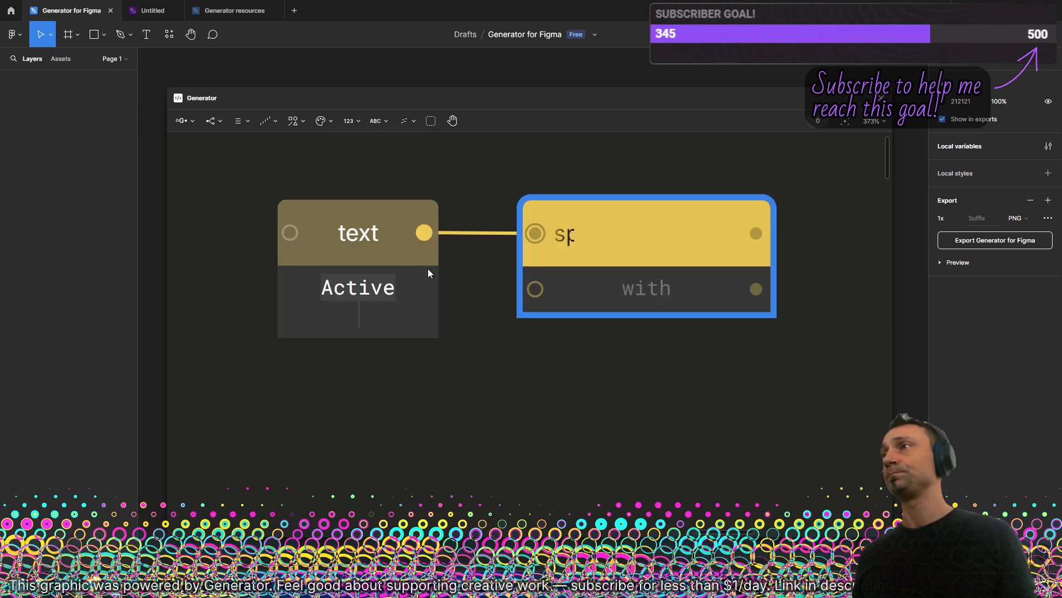
left_click(640, 288)
type("\\n")
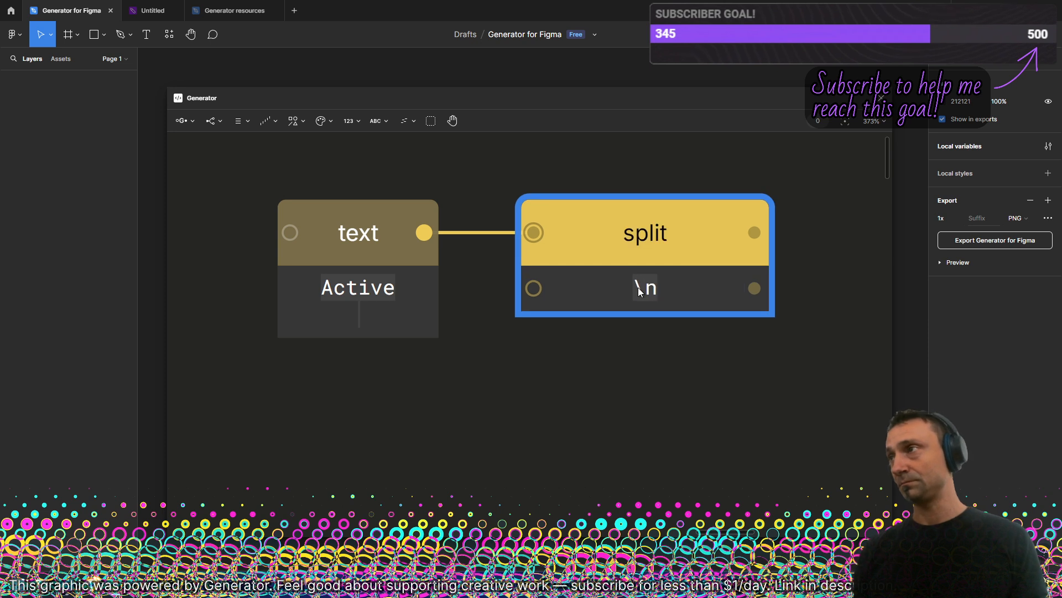
scroll(474, 228, "down", 3)
left_click_drag(603, 187, 527, 203)
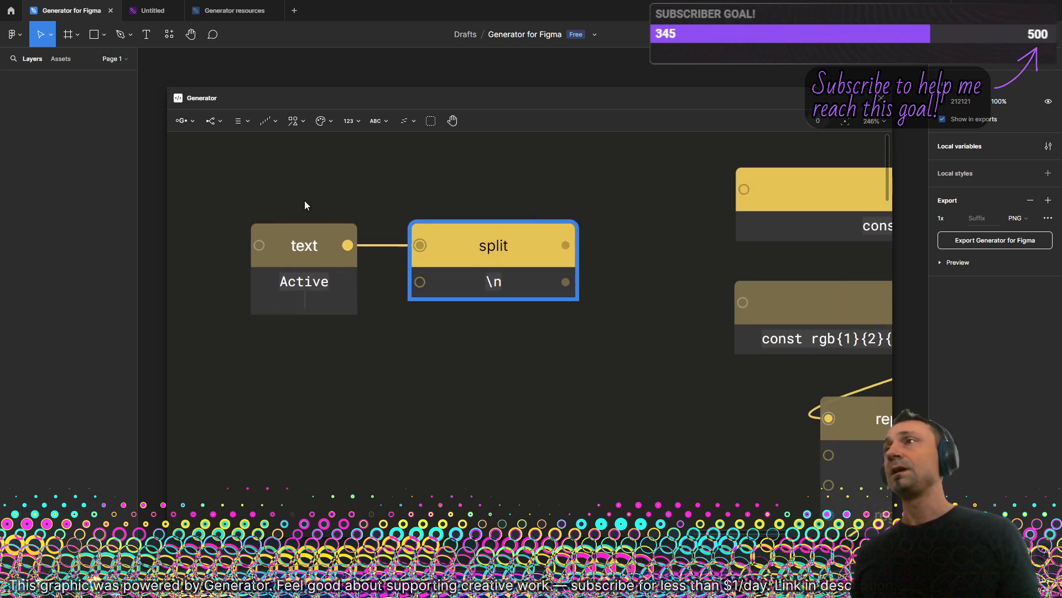
- Move the connected "Active" text and Split nodes further away from the replace chain to free space beside Split
left_click_drag(304, 200, 489, 337)
left_click_drag(503, 249, 379, 226)
left_click(232, 124)
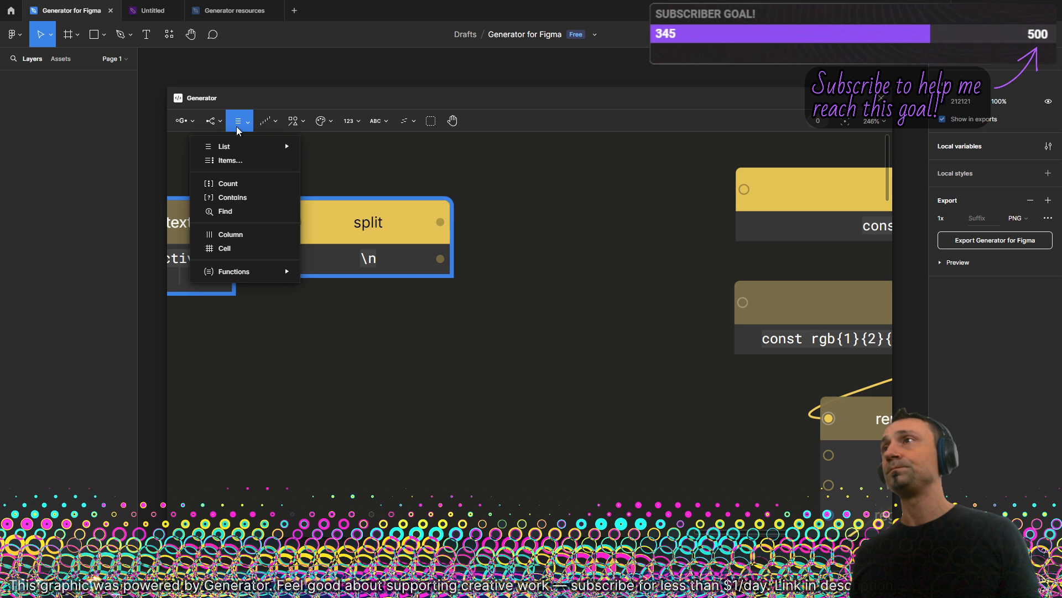
left_click(339, 159)
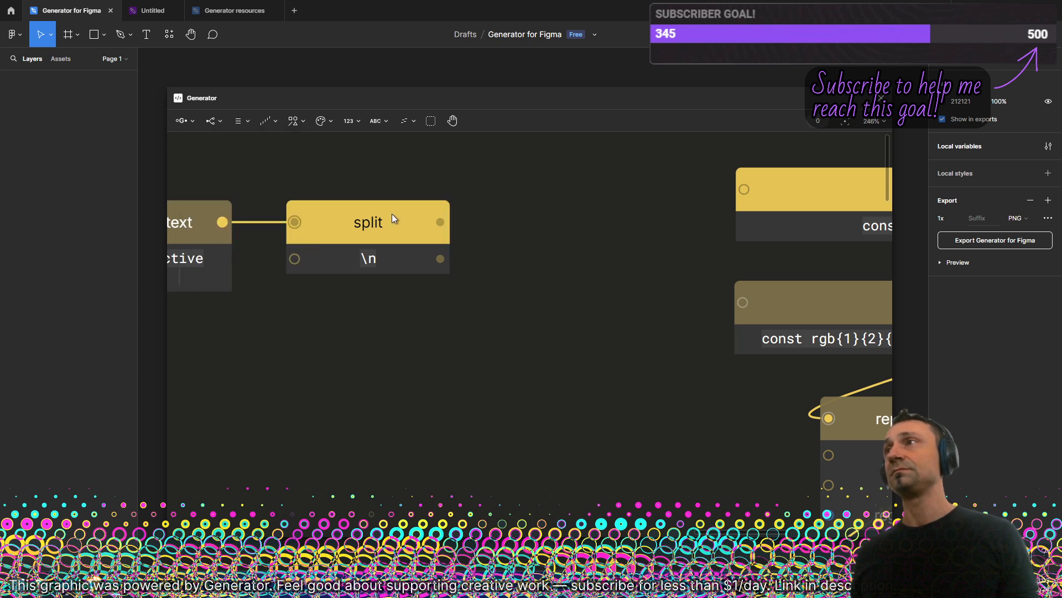
left_click(219, 121)
left_click(218, 146)
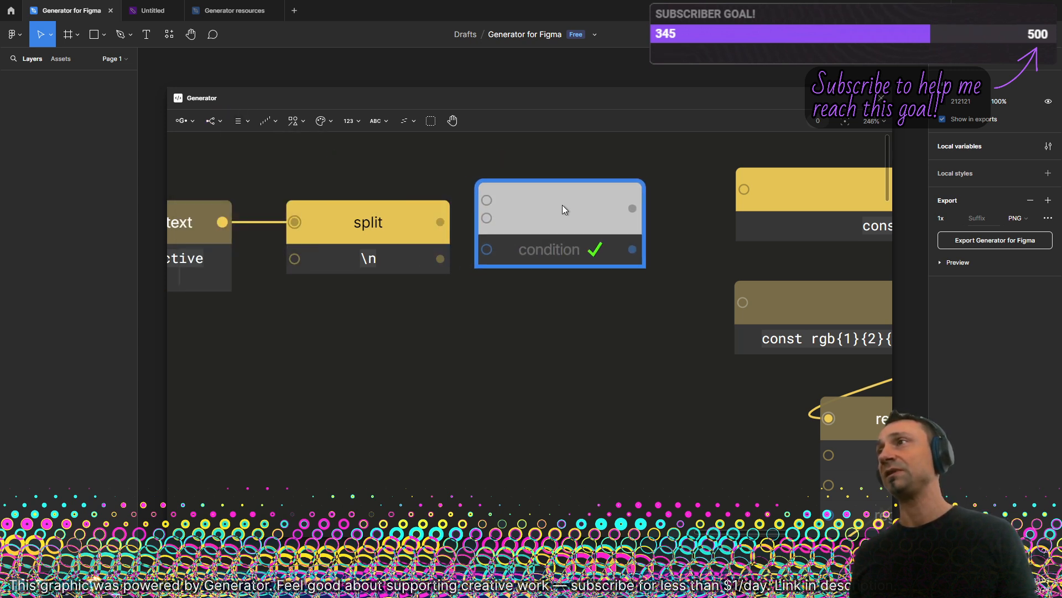
left_click(567, 224)
key("Delete")
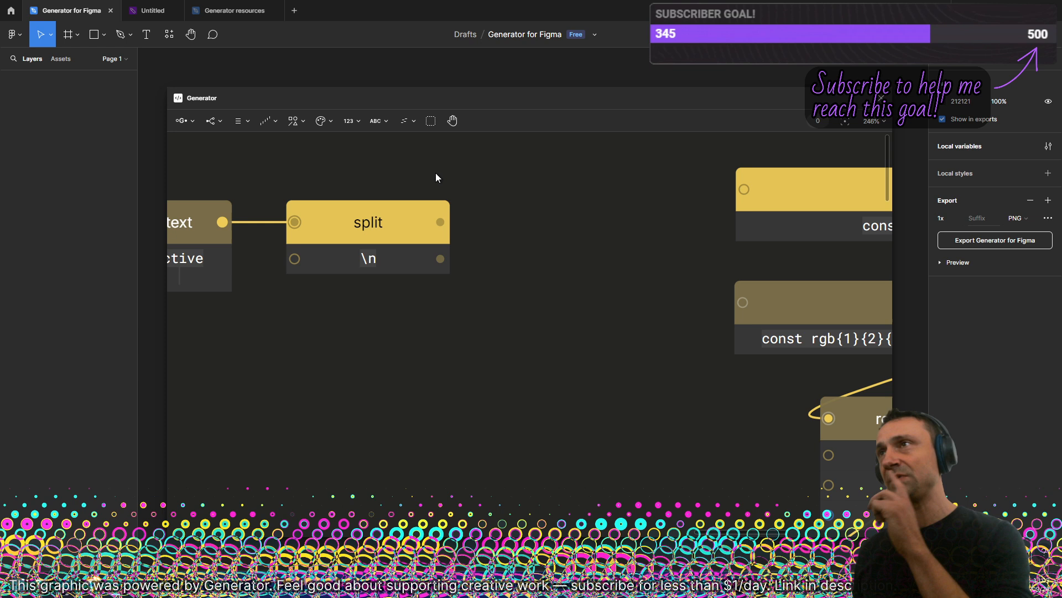
- Add a Select node connected to the Split node's list output, keeping its index at 0
left_click(330, 211)
left_click(231, 125)
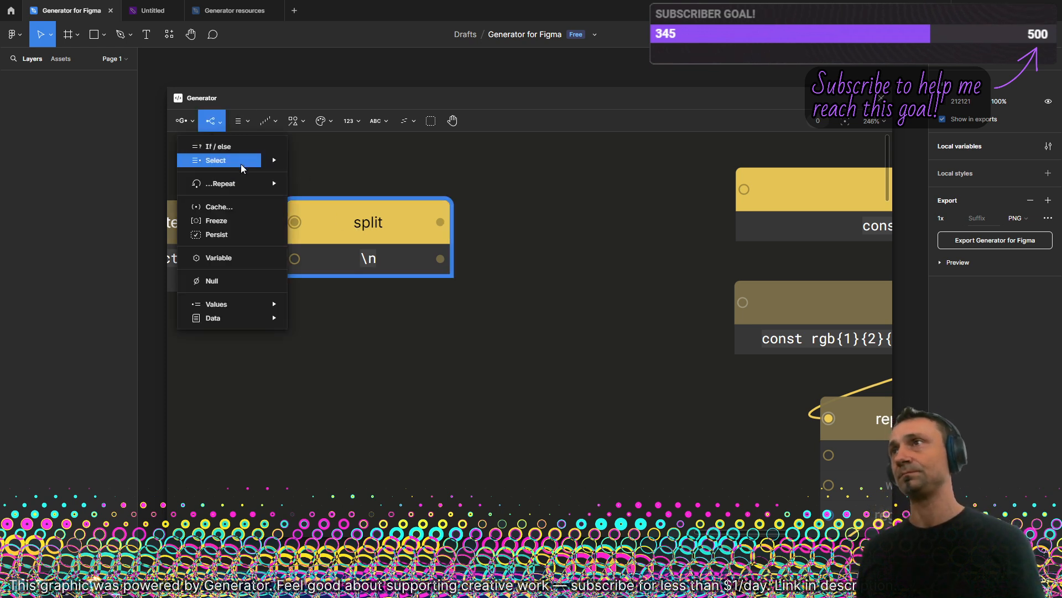
mouse_move(241, 162)
left_click(324, 160)
left_click(394, 184)
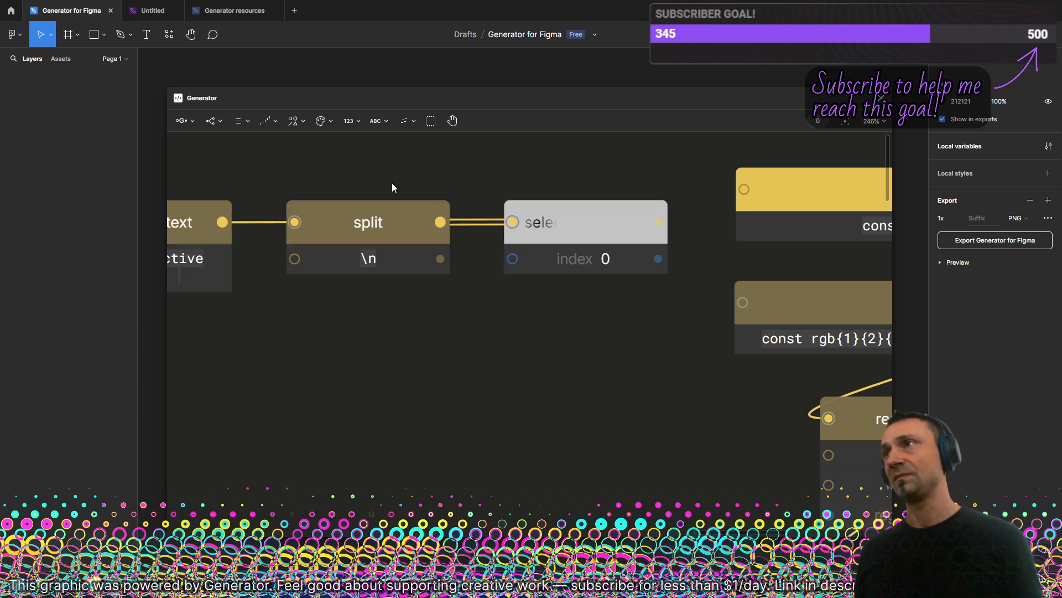
left_click(590, 221)
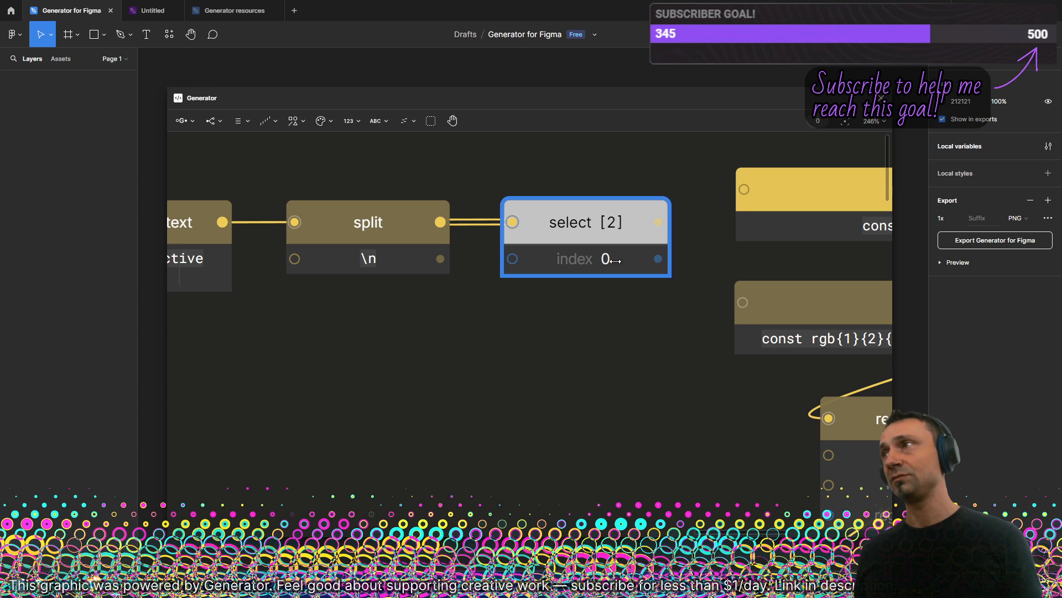
left_click_drag(606, 259, 615, 260)
- Place the text, Split and Select nodes level with the {1} Replace node and connect Select to its "with" input
scroll(470, 350, "down", 4)
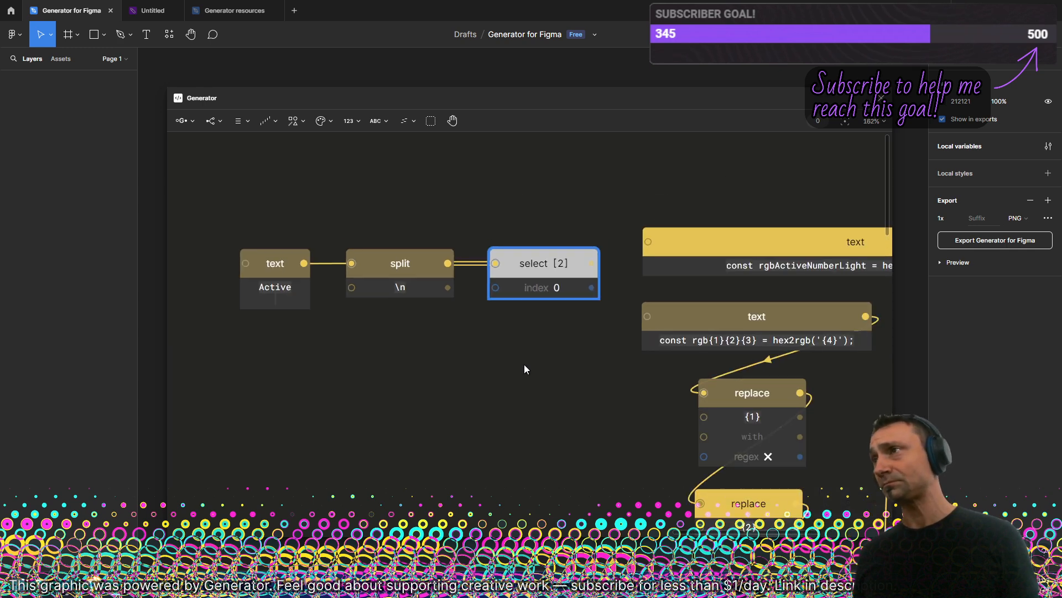
left_click_drag(278, 204, 594, 409)
left_click(658, 395)
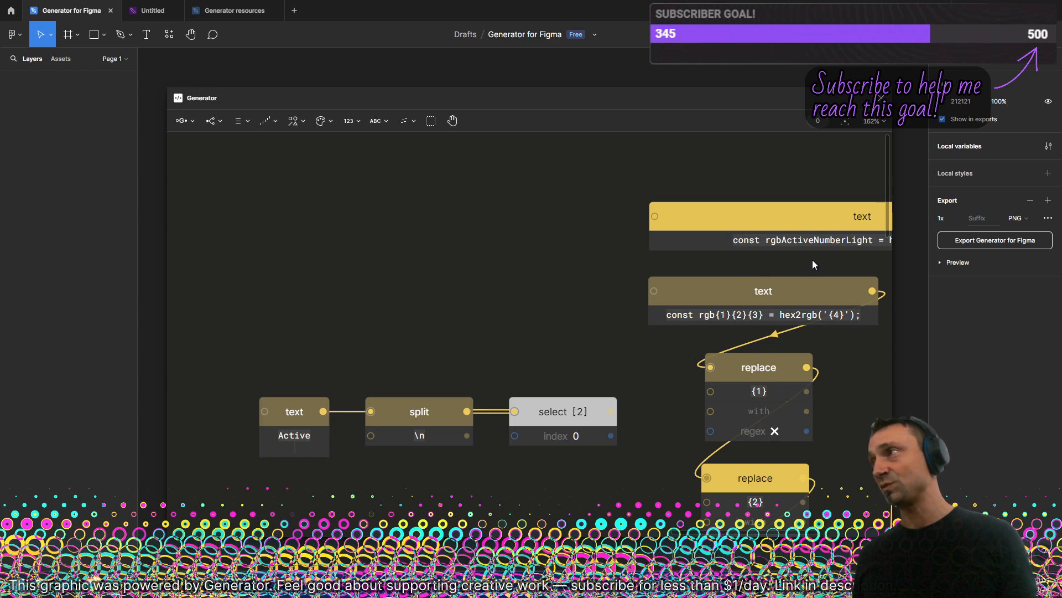
left_click_drag(812, 260, 654, 234)
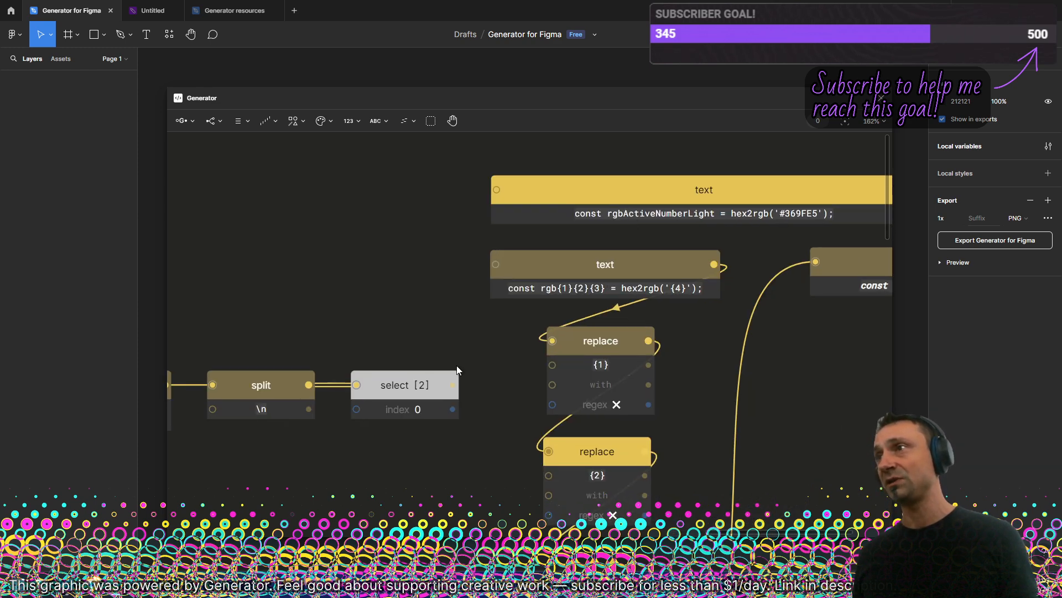
scroll(259, 356, "left", 3)
left_click_drag(539, 382, 645, 377)
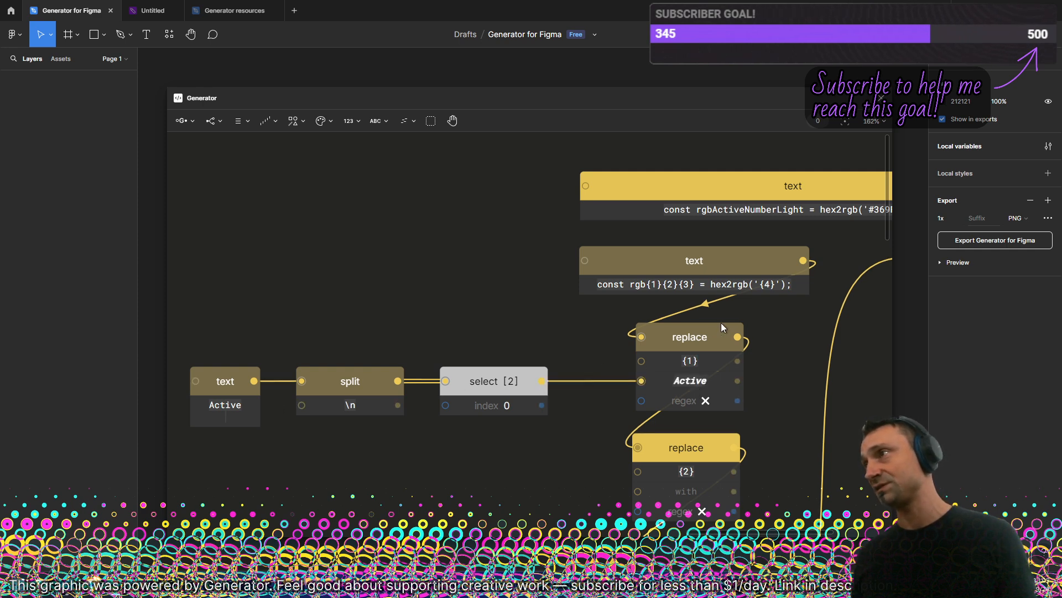
- Check the output text, and duplicate the "Active" text, Split and Select nodes directly below the originals
left_click_drag(722, 323, 420, 316)
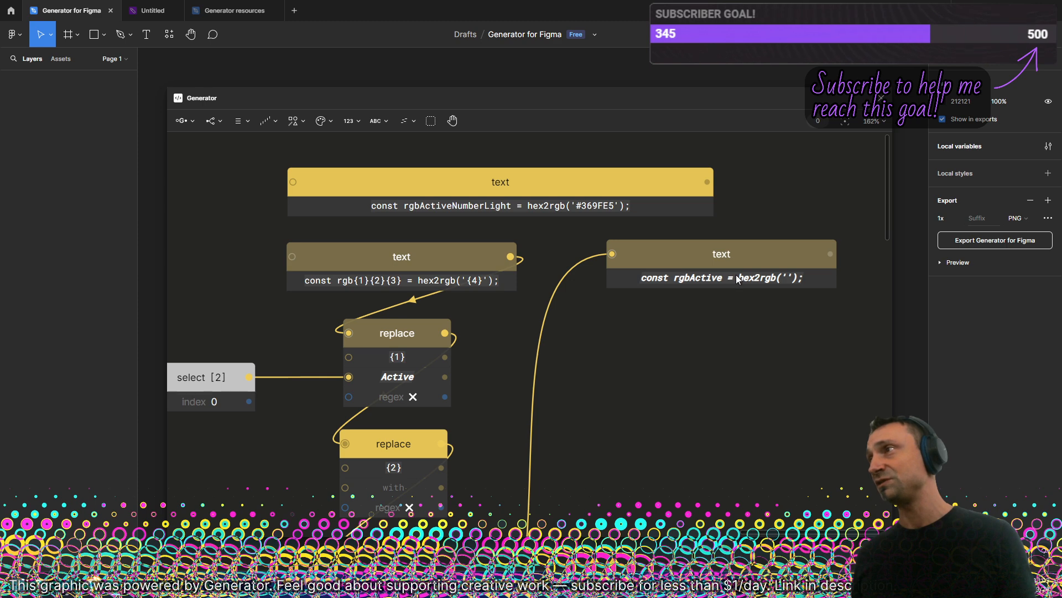
left_click_drag(321, 312, 485, 381)
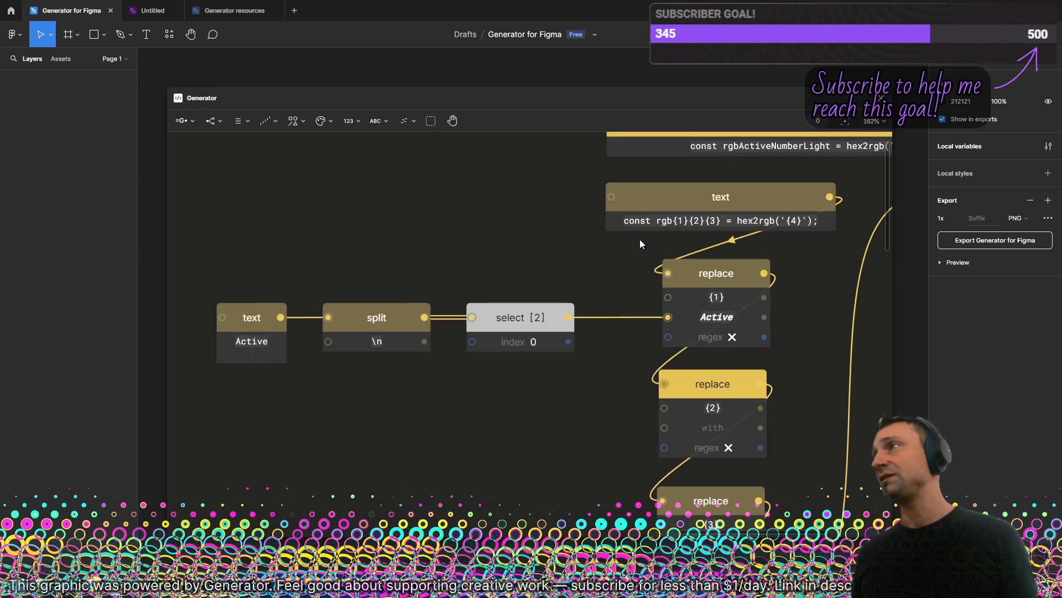
left_click_drag(699, 182, 667, 281)
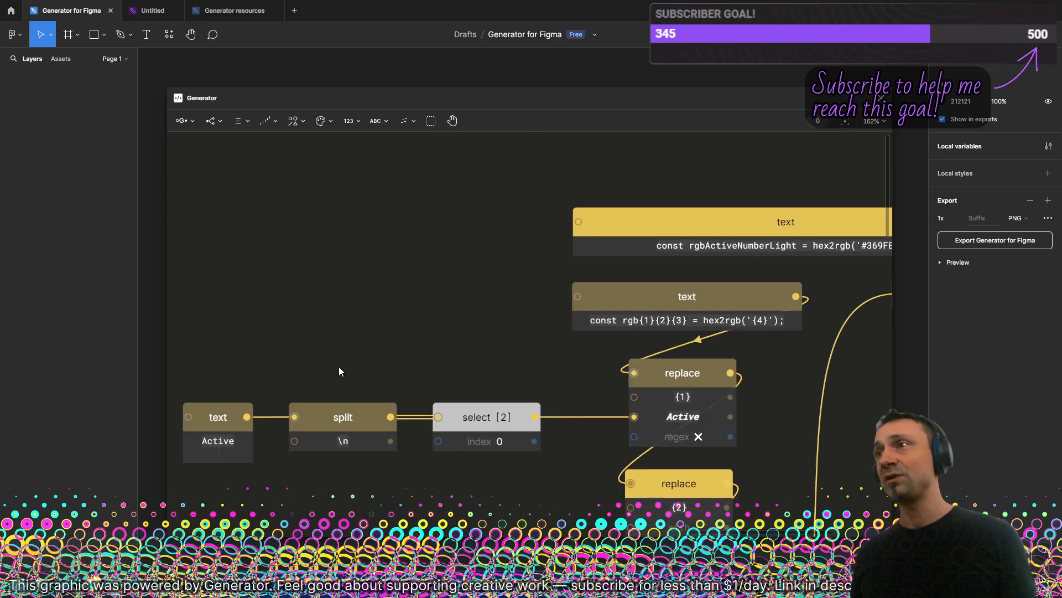
scroll(334, 341, "down", 4)
left_click_drag(277, 268, 547, 352)
left_click_drag(577, 310, 583, 425, "alt")
left_click(336, 503)
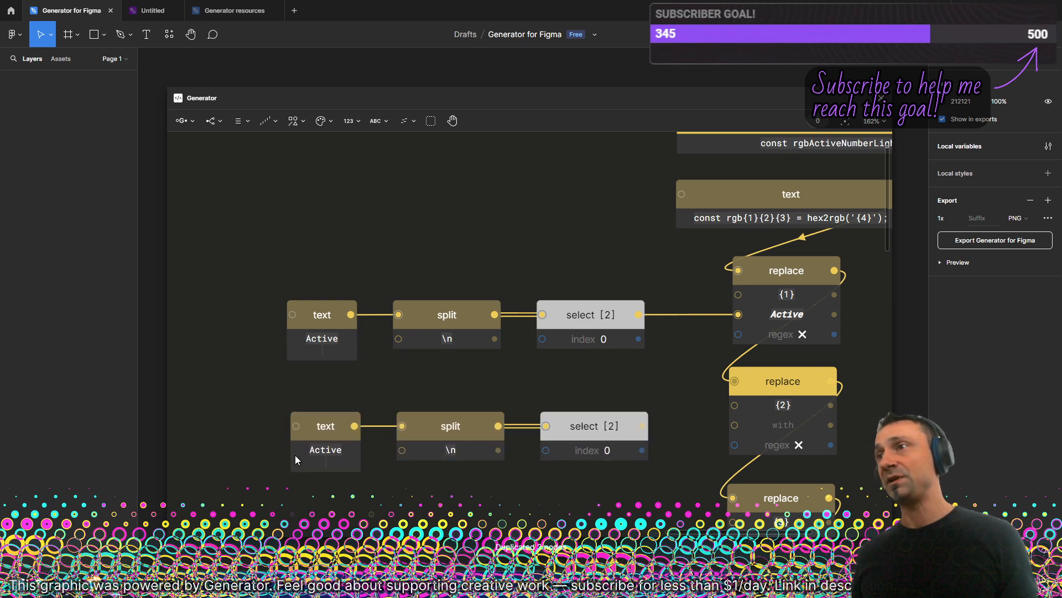
- Widen the duplicated text node and replace its "Active" line with "Number"
left_click_drag(283, 452, 249, 447)
left_click(314, 464)
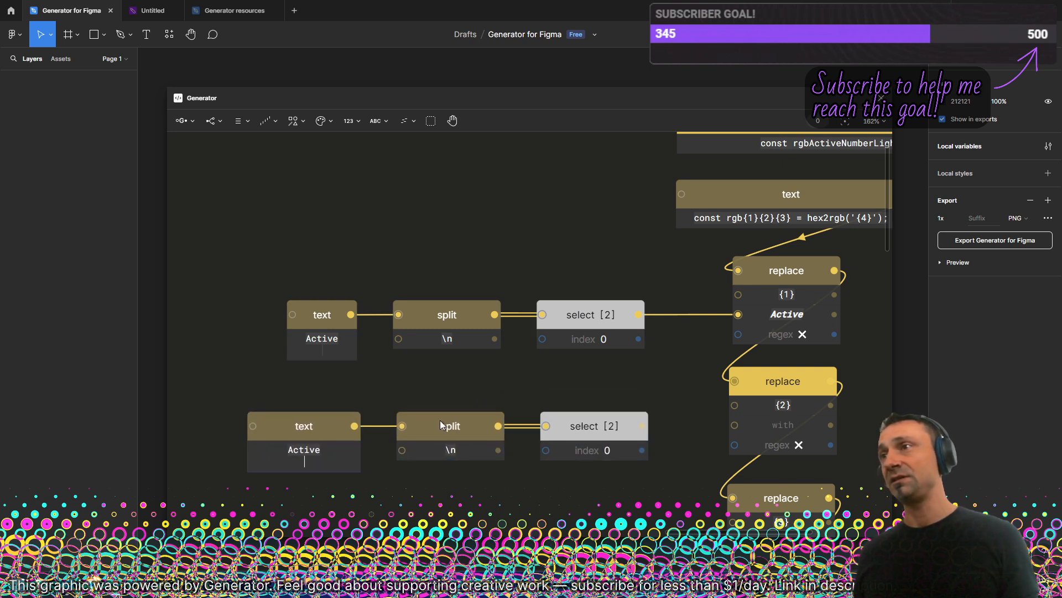
key("Up")
key("BackSpace")
key("BackSpace")
key("BackSpace")
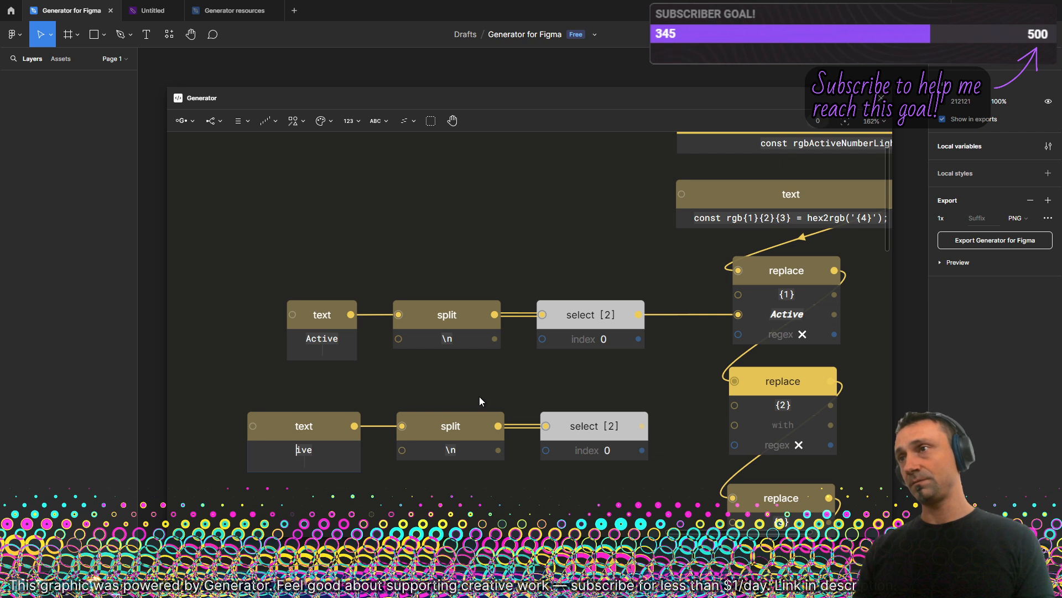
type("Num")
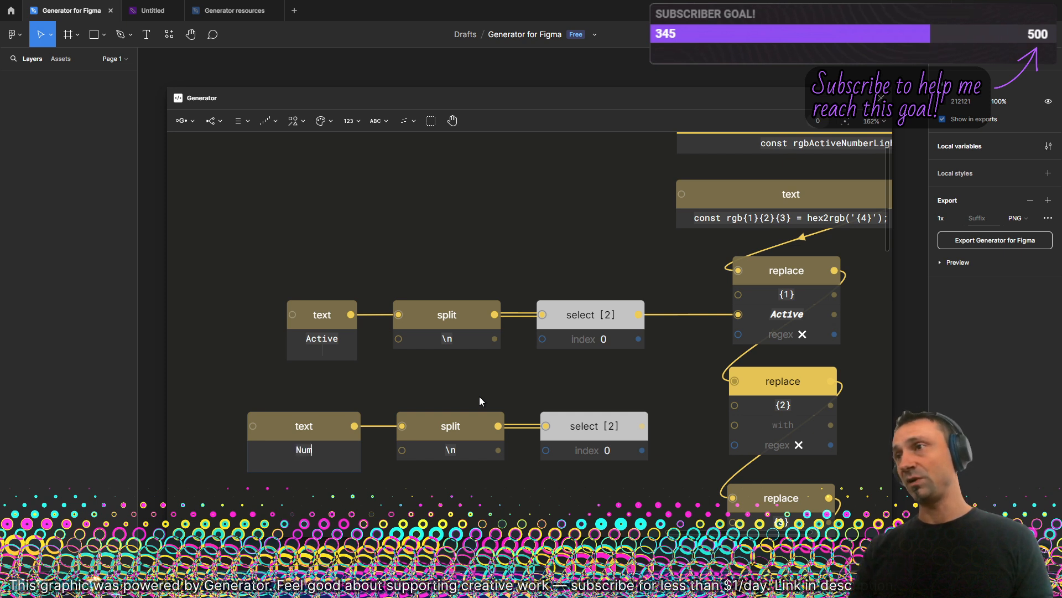
type("ber")
- Add the lines "Text", "Shape" and "Flow" below "Number" and enlarge the text node to show all four lines
key("Return")
type("Text")
key("Return")
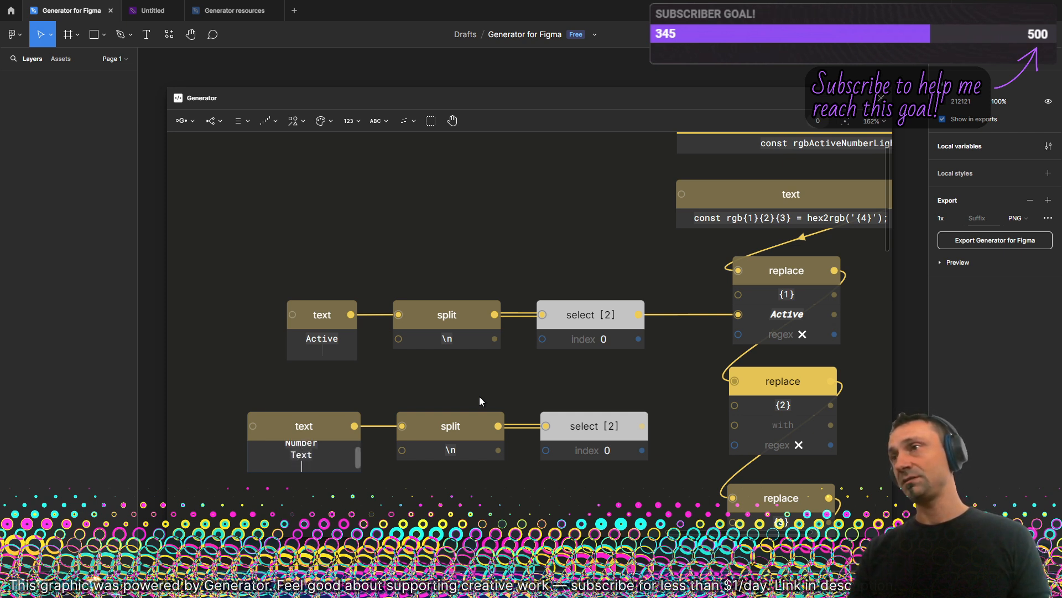
type("Shape")
key("Return")
type("Flow")
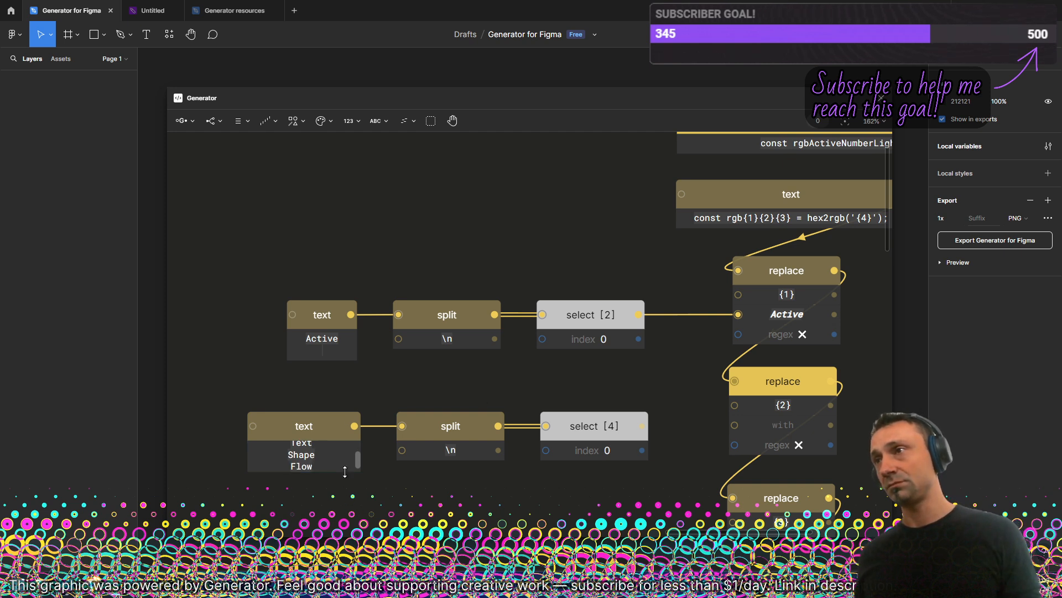
left_click_drag(345, 472, 345, 501)
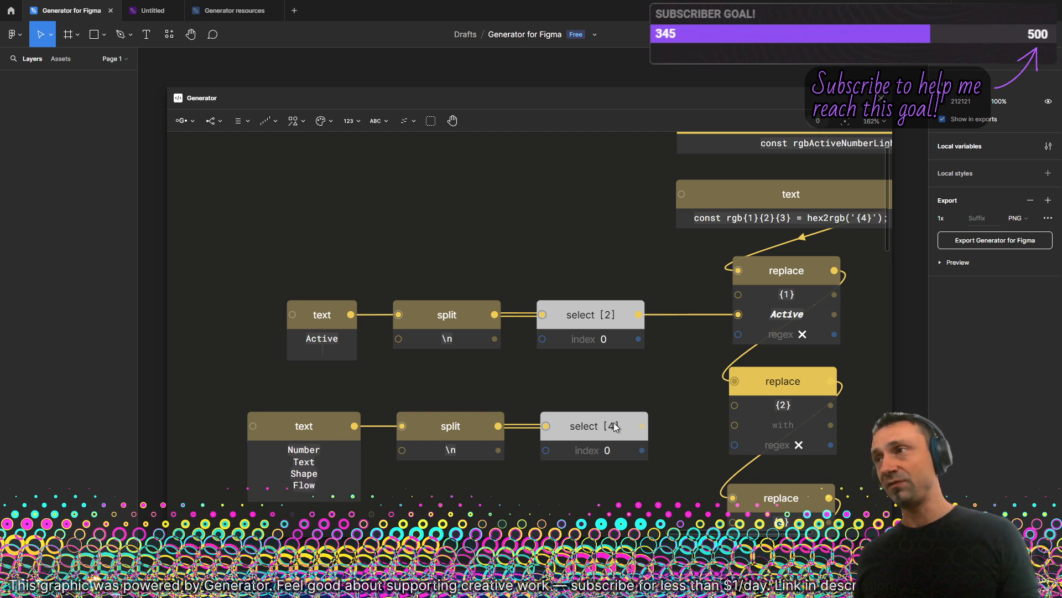
- Connect the second row's Select node to the "with" input of the {2} Replace node
scroll(635, 393, "right", 3)
left_click_drag(582, 410, 623, 419)
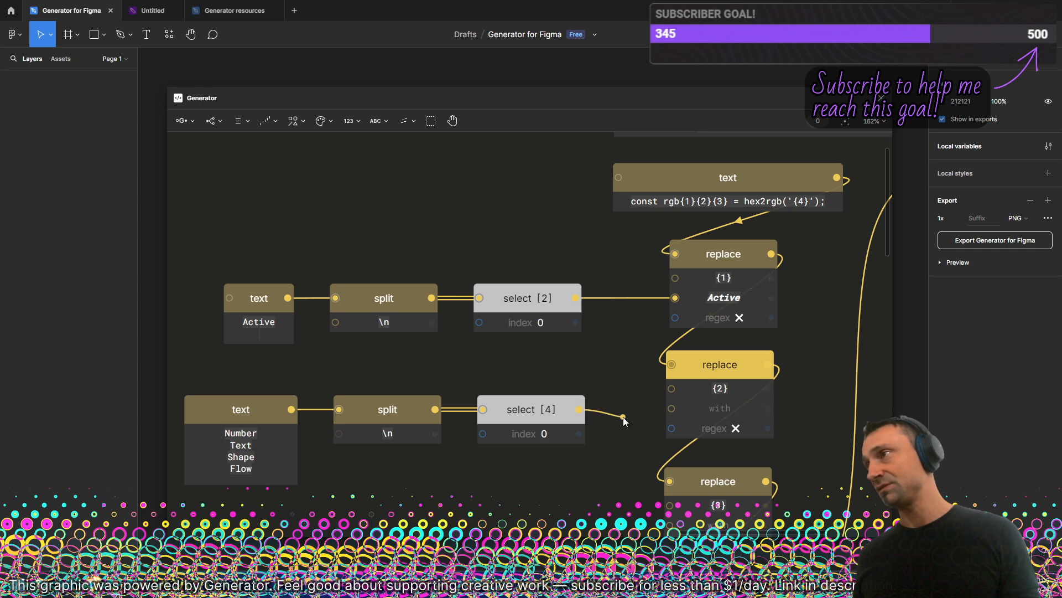
left_click_drag(695, 412, 695, 411)
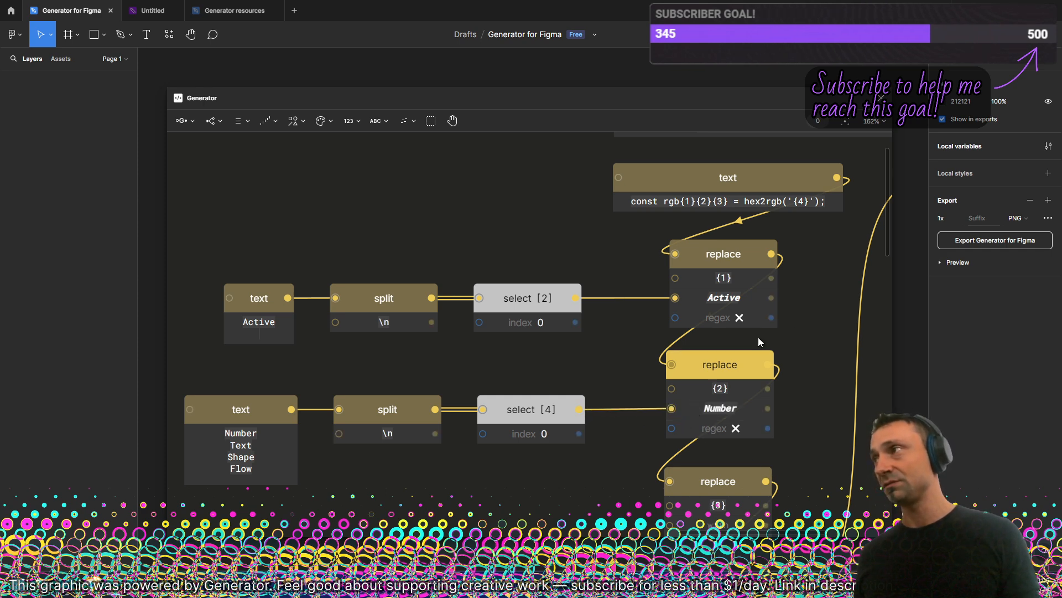
- Examine the output text against the rgbActiveNumberLight sample and review the remaining Replace nodes in the chain
scroll(758, 337, "right", 5)
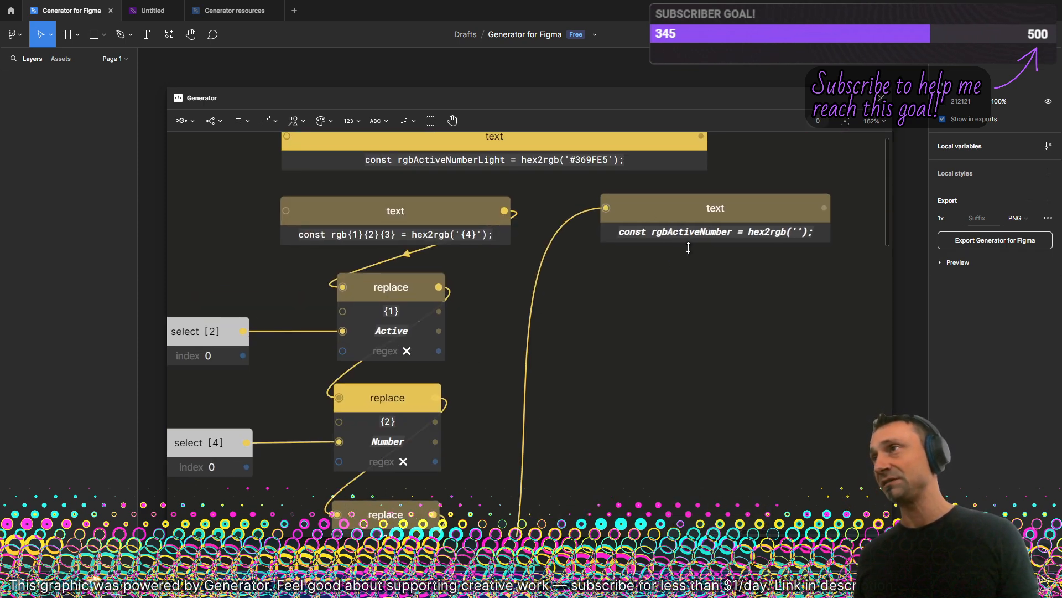
scroll(688, 247, "up", 2)
scroll(655, 327, "down", 3)
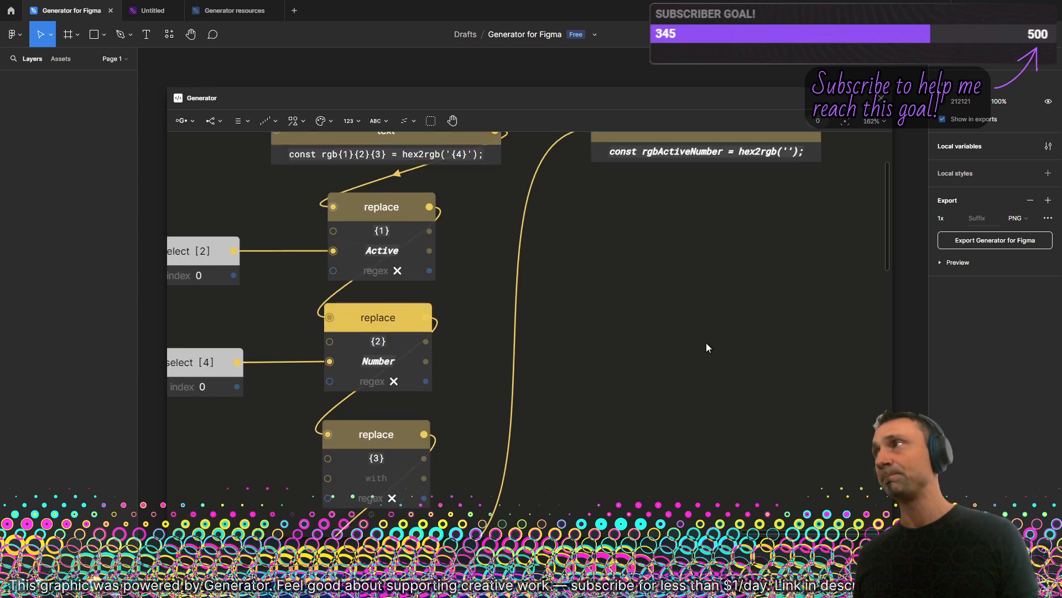
scroll(759, 228, "down", 4)
scroll(786, 216, "left", 5)
scroll(746, 440, "up", 9)
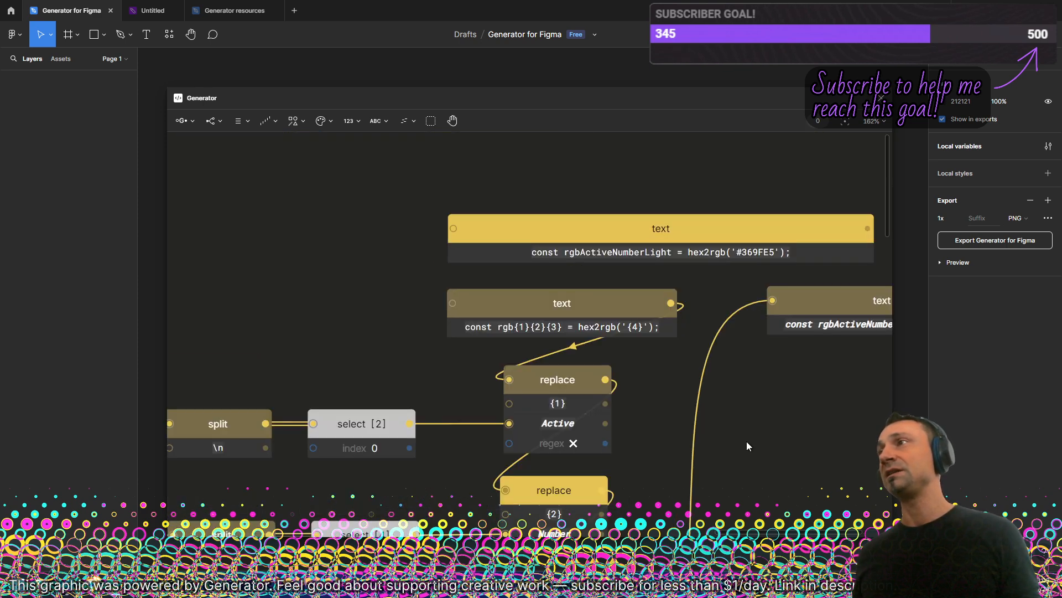
scroll(771, 271, "down", 3)
scroll(268, 447, "left", 4)
scroll(268, 447, "down", 1)
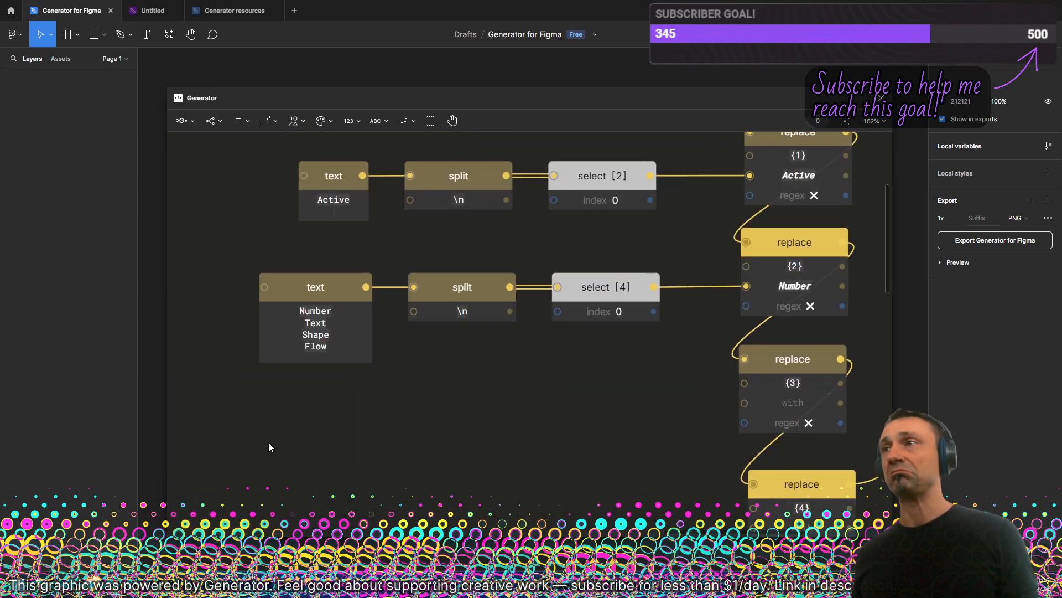
- Duplicate the "Number" row's text, Split and Select nodes and align the copies below it, level with the {3} Replace node
left_click_drag(240, 450, 396, 287)
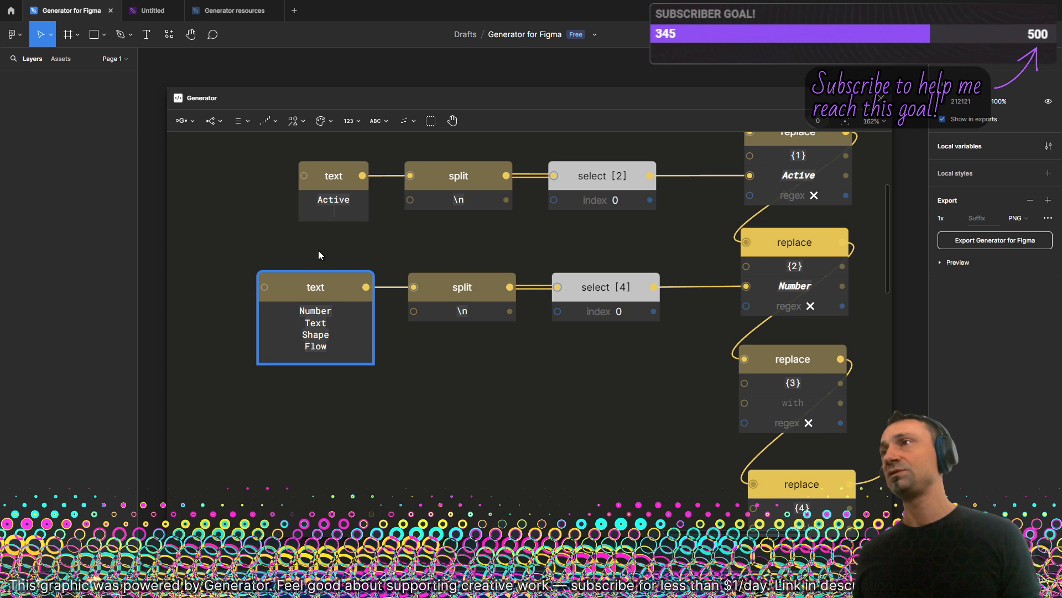
left_click_drag(318, 255, 656, 330)
key("ctrl+d")
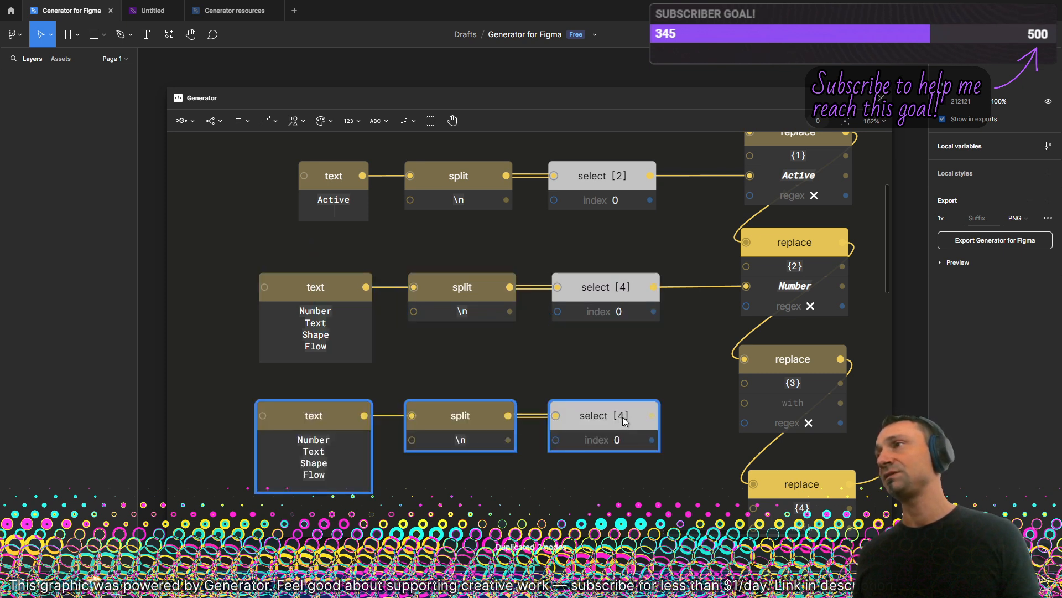
left_click_drag(623, 417, 625, 413)
- Replace the third row's text with the lines "Light" and "Dark" and shorten the text node to fit them
left_click(365, 440)
key("Down")
key("Down")
key("Down")
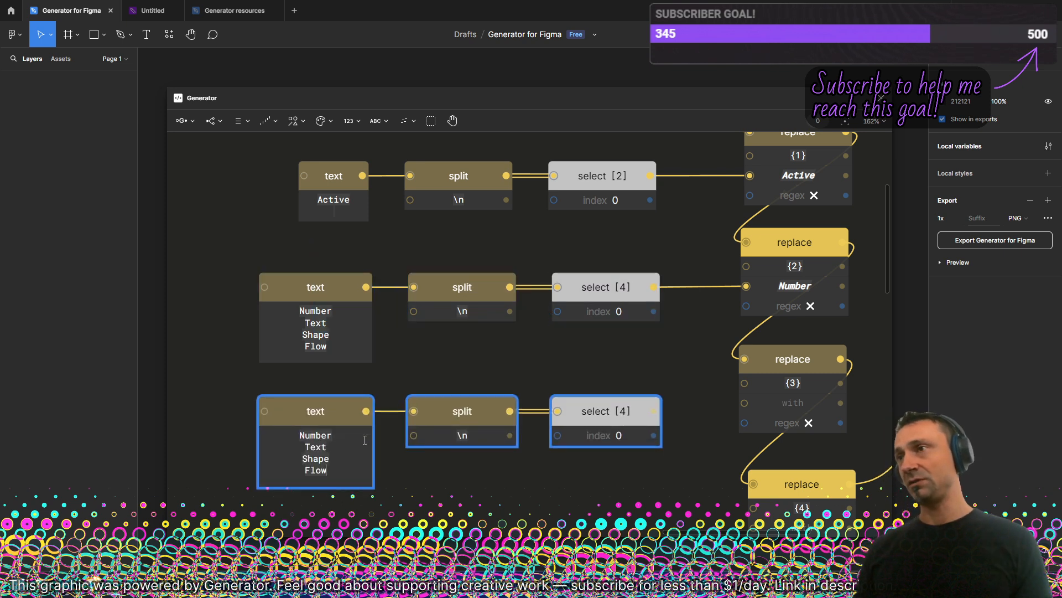
key("ctrl+a")
type("L")
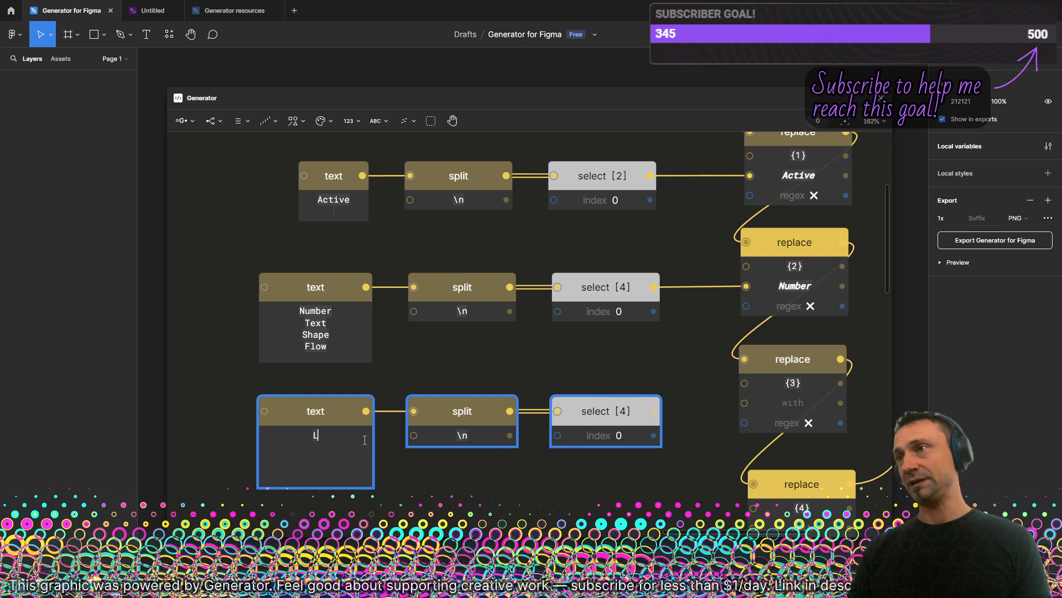
type("ight ")
type("Dark")
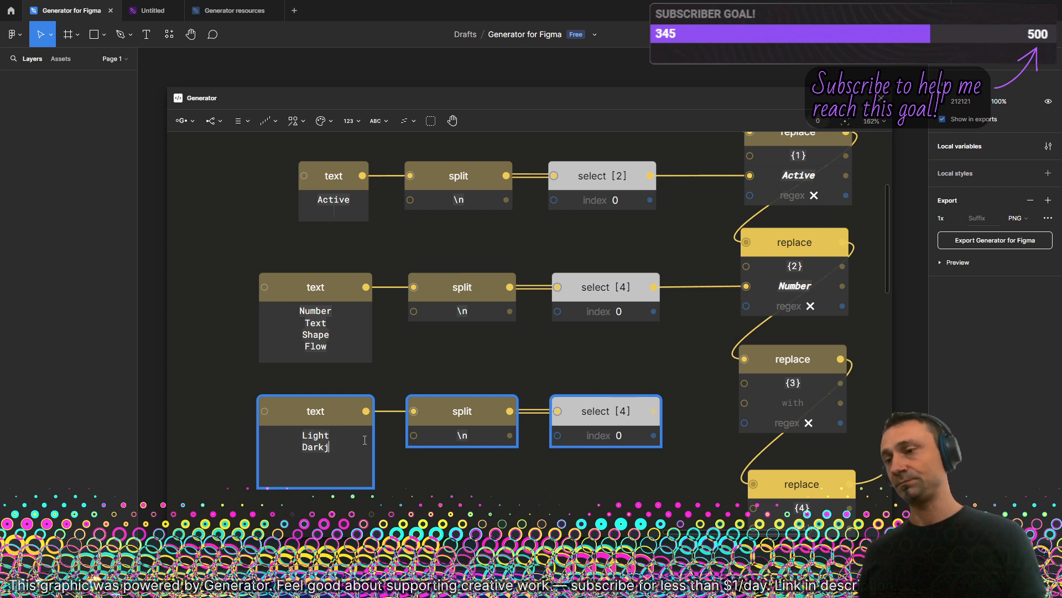
left_click(386, 462)
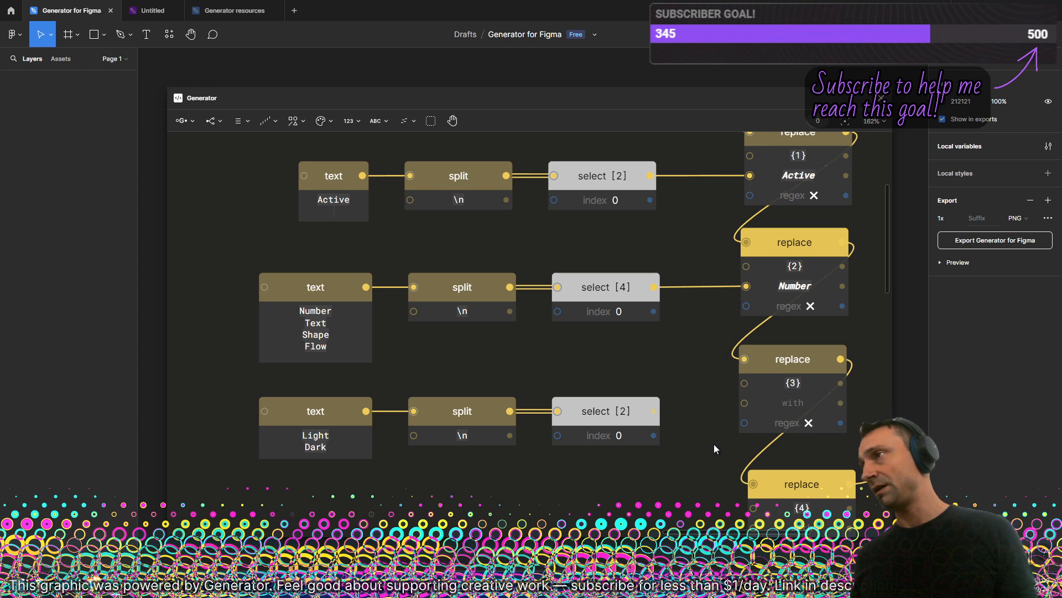
- Connect the third row's Select node to the "with" input of the {3} Replace node and review the whole node graph
left_click_drag(654, 411, 745, 403)
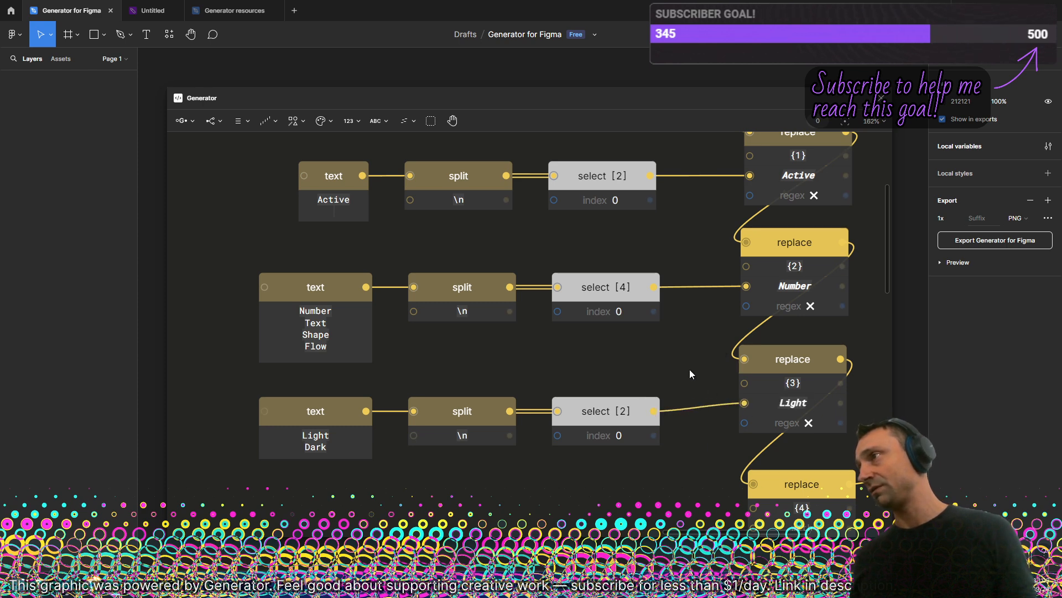
scroll(690, 370, "down", 5)
left_click_drag(808, 353, 601, 365)
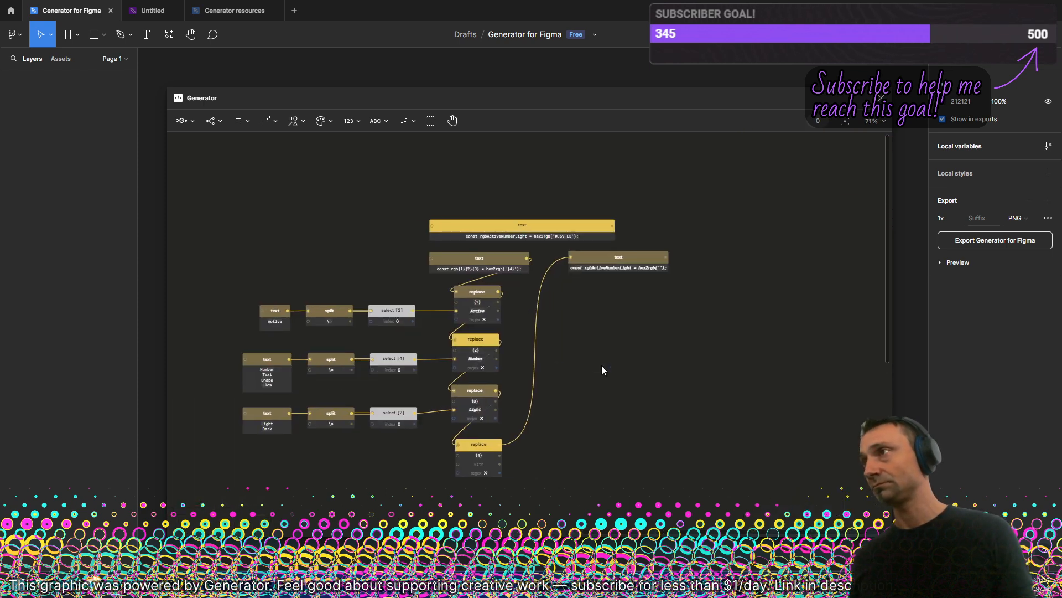
- Delete the Repeat node together with the four-item list node and the four result color nodes connected to it
scroll(602, 365, "up", 5)
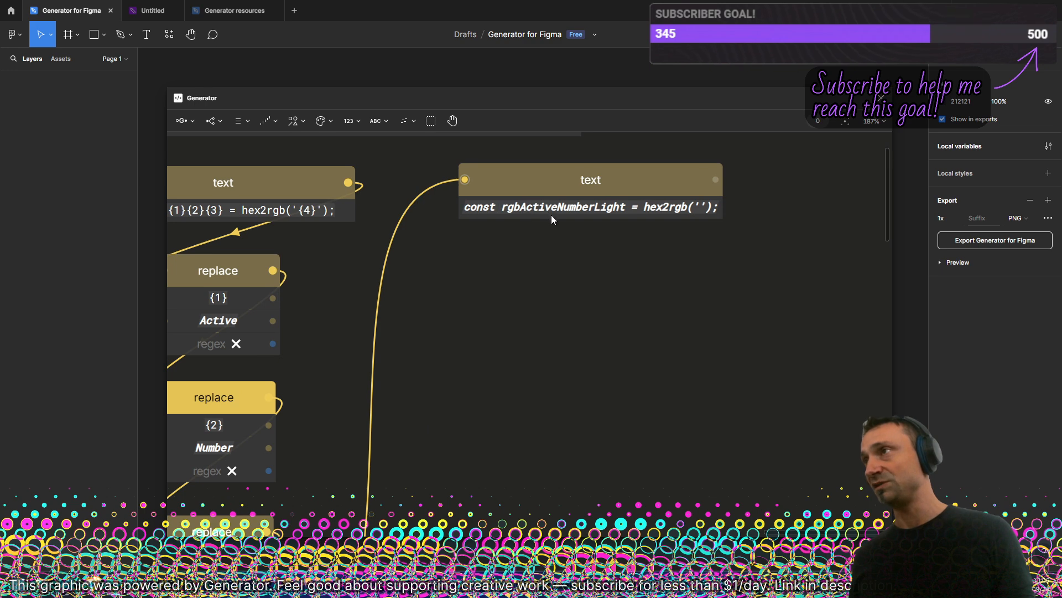
scroll(686, 314, "down", 8)
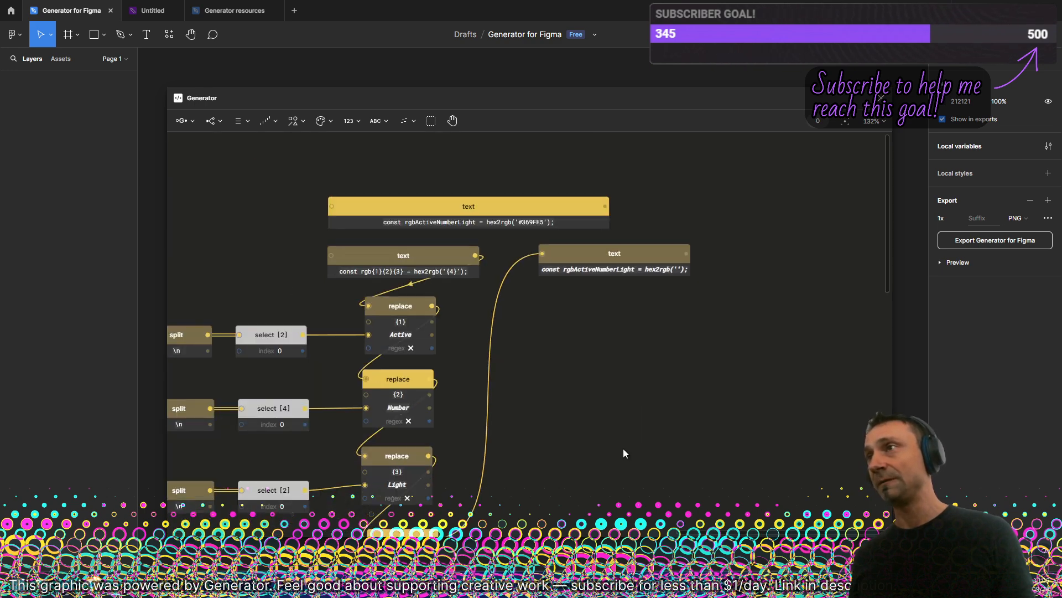
left_click_drag(416, 343, 565, 271)
scroll(406, 289, "up", 4)
left_click(374, 303)
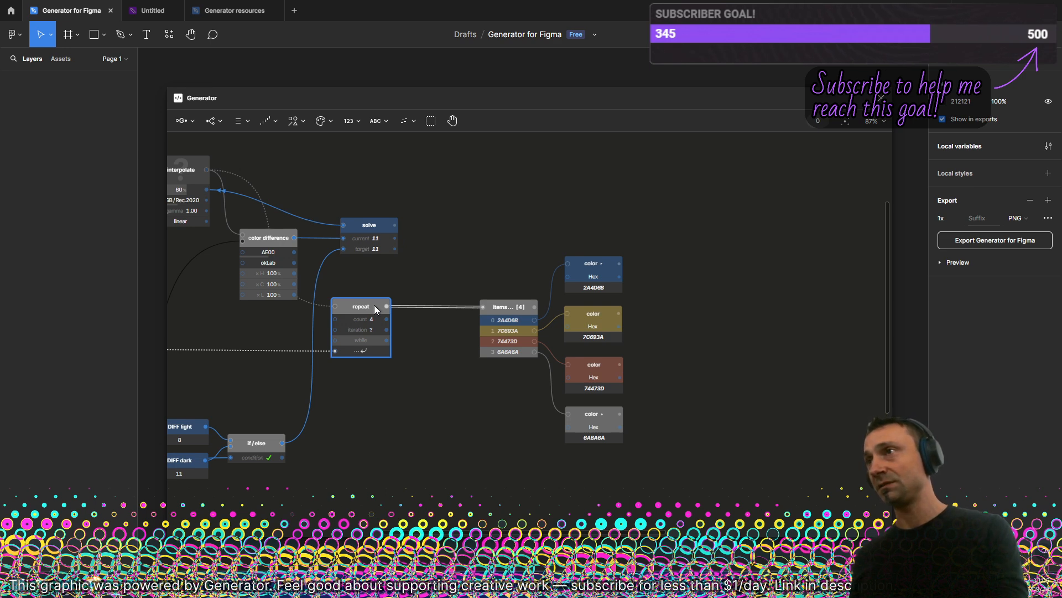
key("Delete")
left_click_drag(522, 176, 618, 485)
key("Delete")
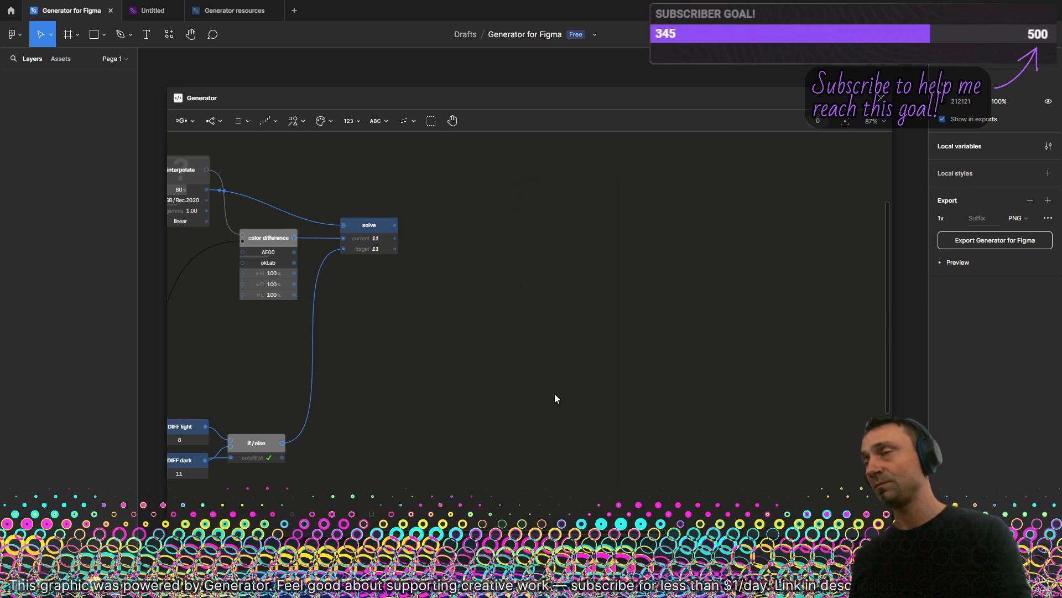
- Delete the node collecting the four If/else colors and connect the NUMBER If/else output directly to the Hex color node
left_click_drag(516, 316, 810, 336)
scroll(624, 322, "down", 4)
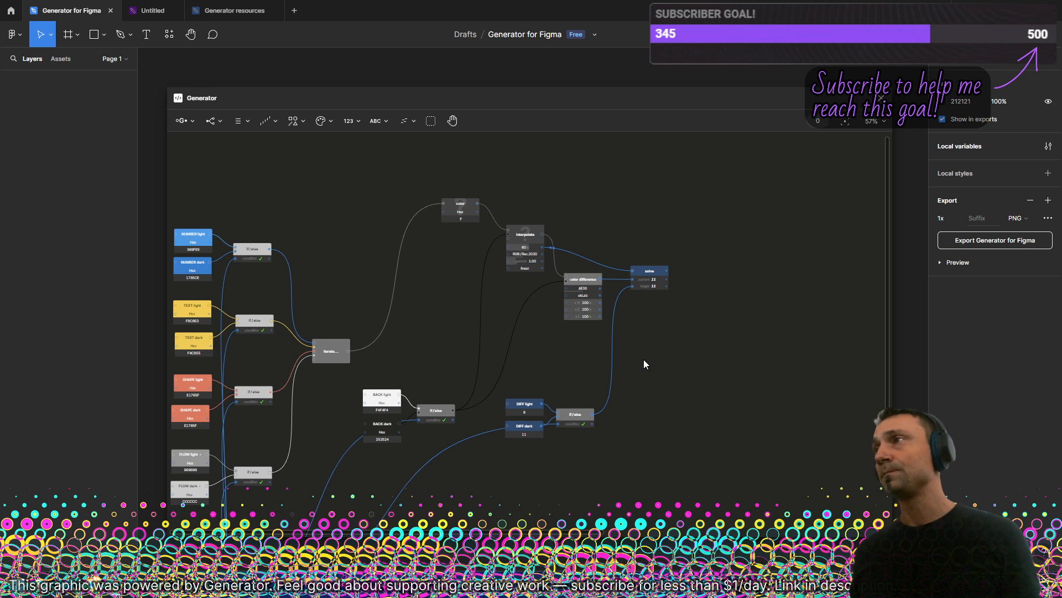
left_click_drag(645, 361, 501, 360)
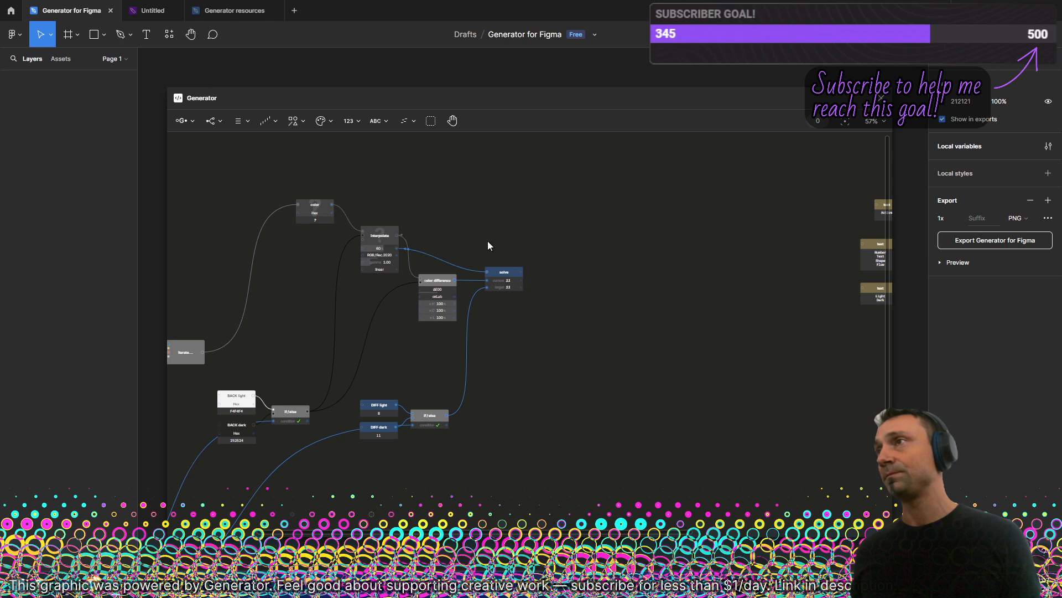
left_click_drag(623, 277, 782, 271)
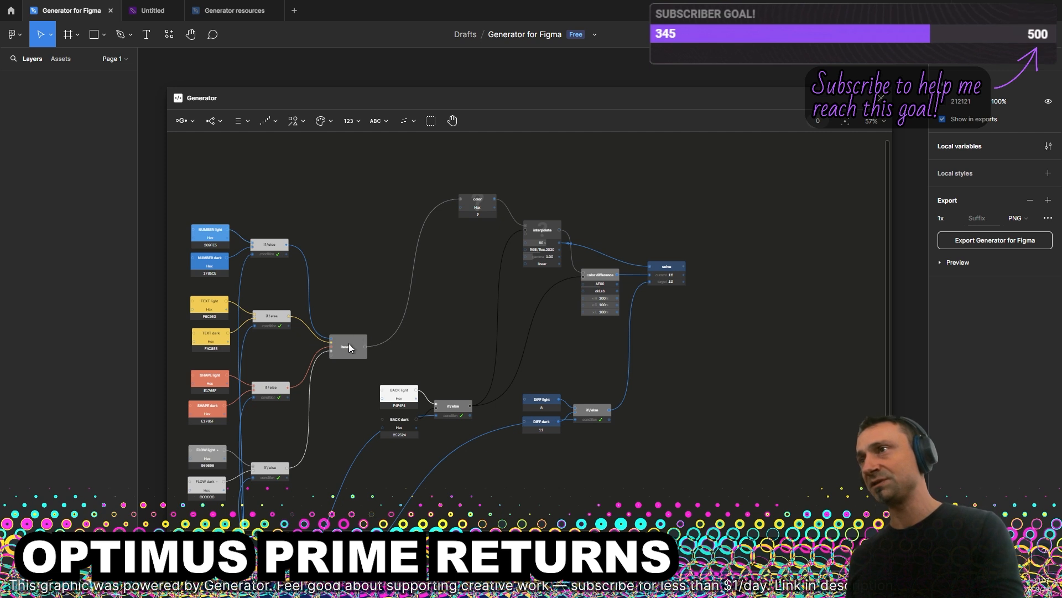
key("Delete")
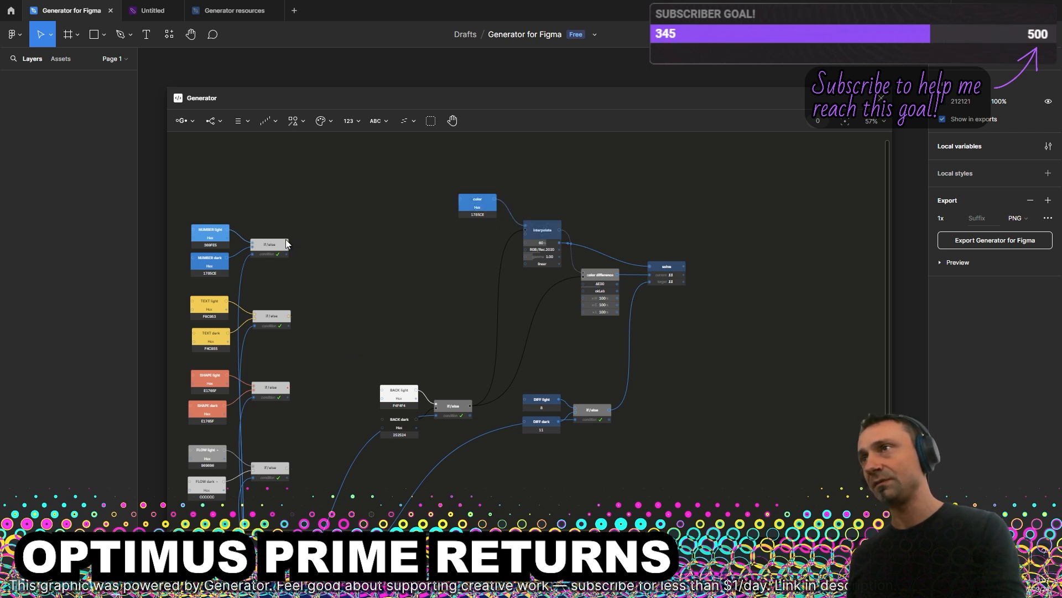
left_click_drag(287, 244, 460, 201)
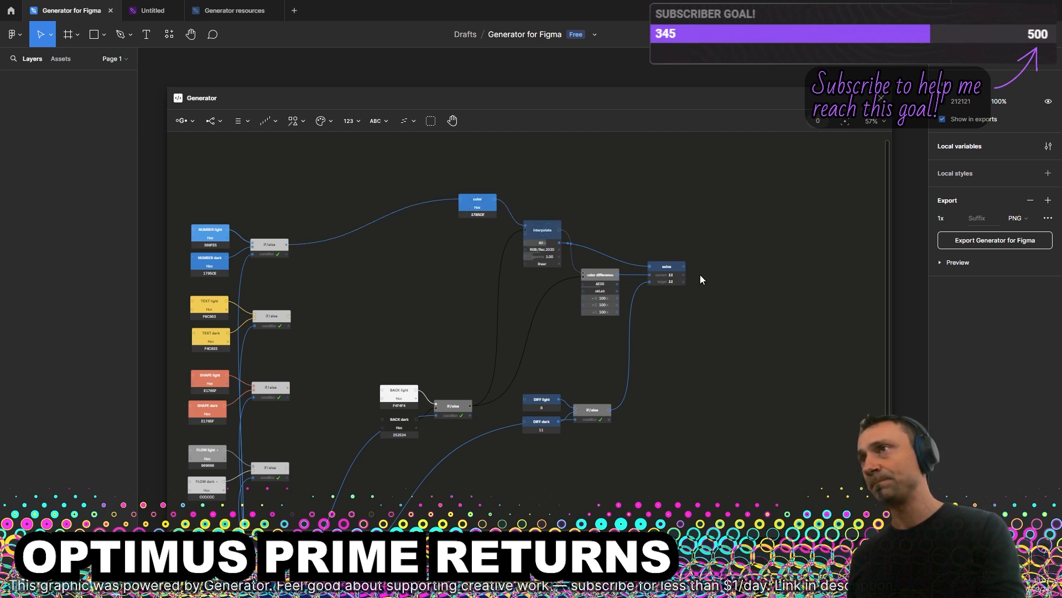
- Add a color-to-text conversion node and feed it from the blue Hex color node, moving it toward the text rows
left_click_drag(745, 271, 487, 208)
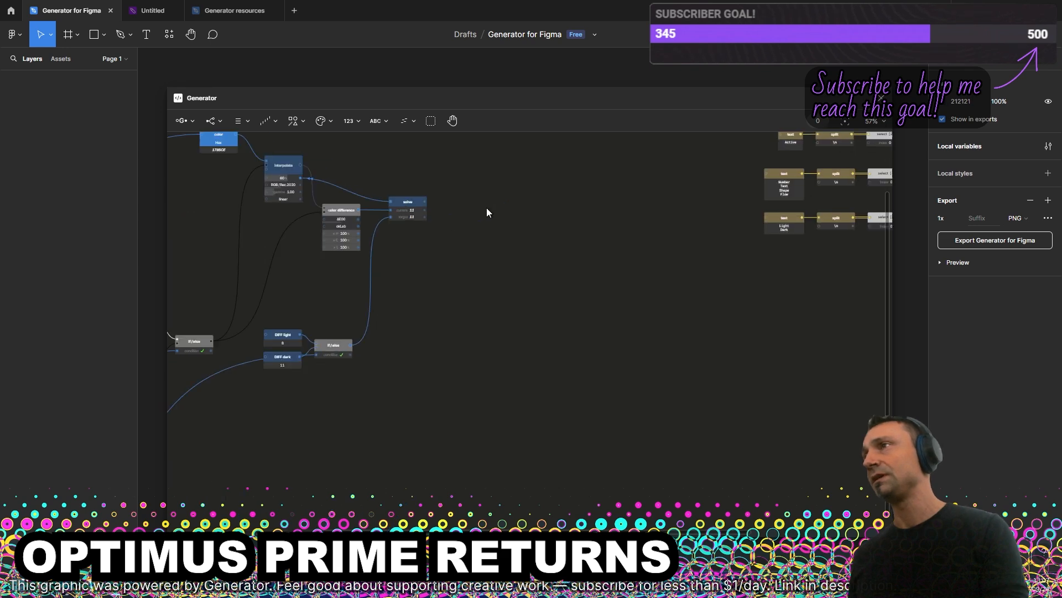
scroll(431, 210, "up", 5)
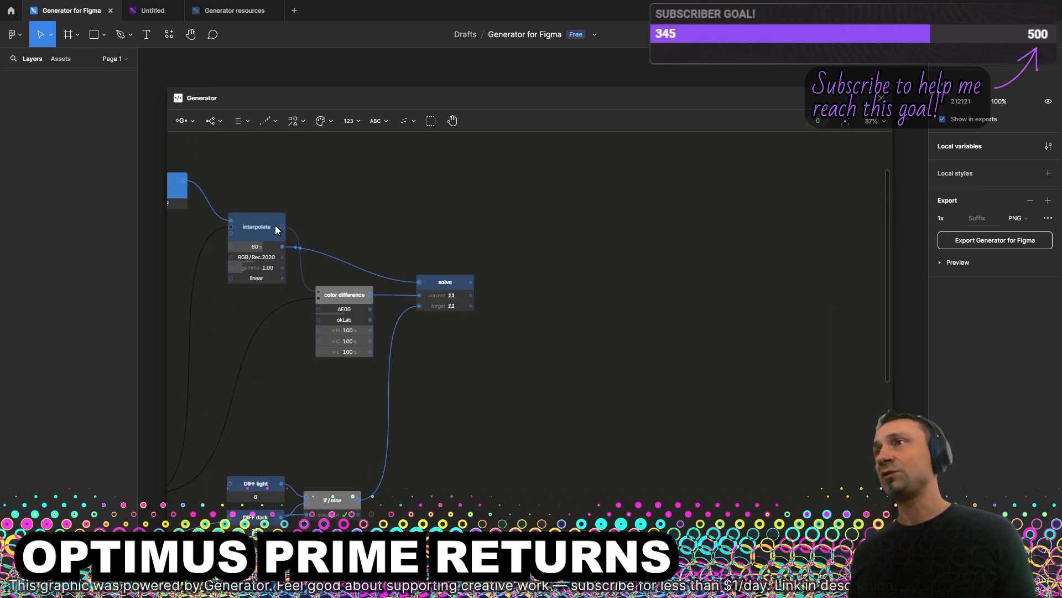
left_click_drag(280, 231, 334, 188)
left_click(375, 121)
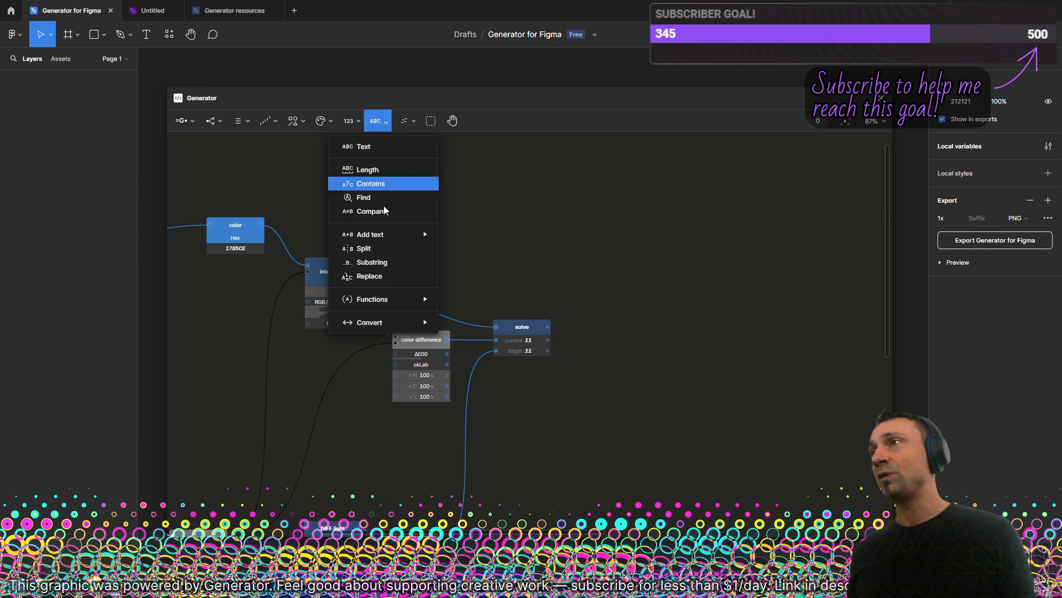
mouse_move(409, 322)
left_click(489, 373)
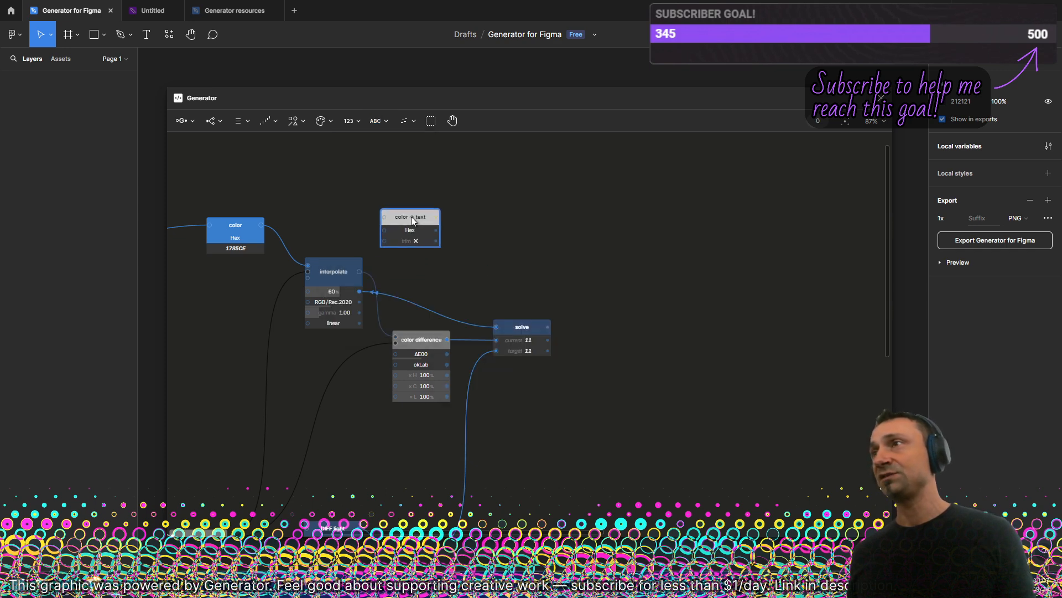
left_click_drag(373, 216, 848, 381)
left_click_drag(562, 260, 69, 172)
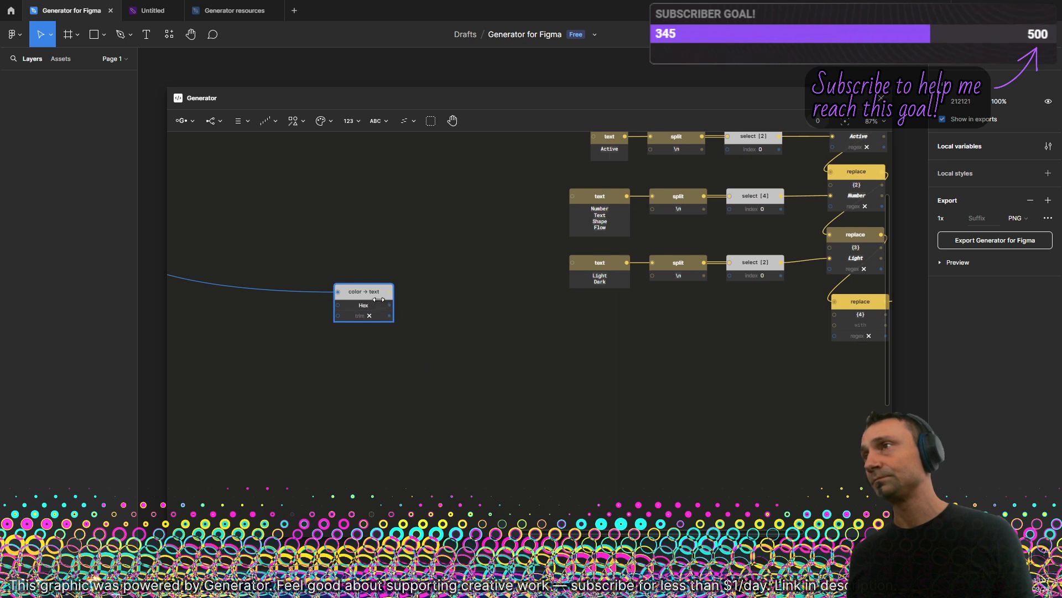
- Place the color → text node below the third row, connect it to the {4} Replace node's "with" input, and widen the output text node
left_click_drag(379, 299, 690, 330)
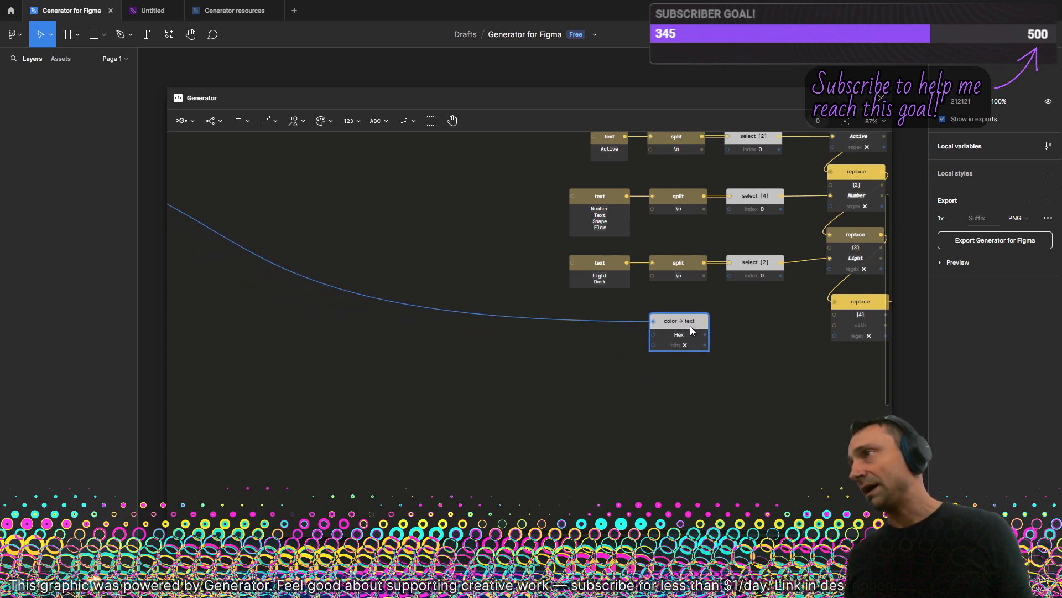
left_click_drag(770, 333, 531, 441)
left_click_drag(465, 440, 594, 443)
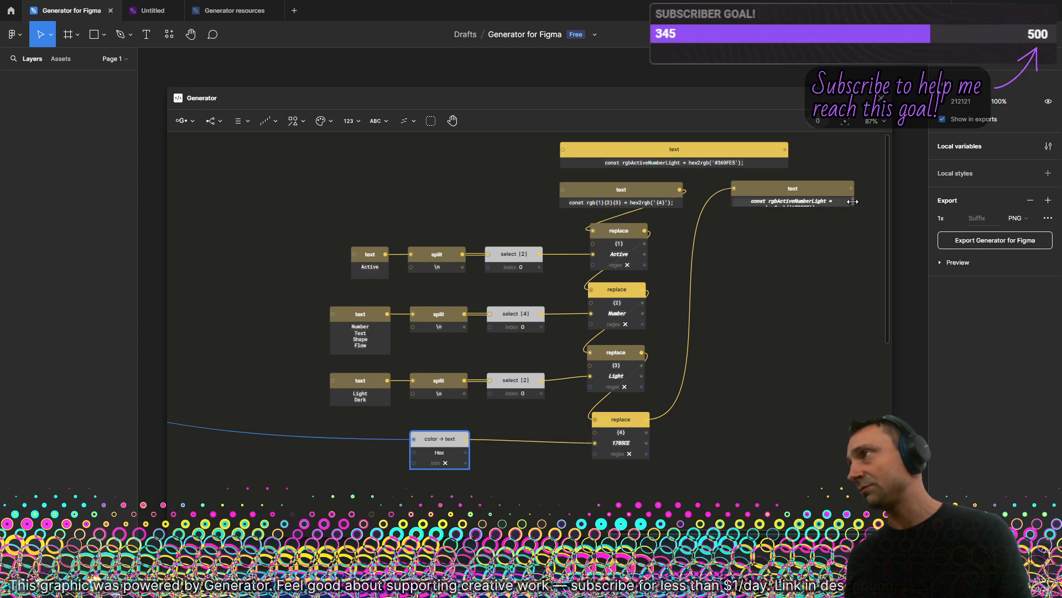
left_click_drag(853, 201, 750, 206)
- Set the color → text node's format to CSS #hex and check the declaration in the output text node
scroll(747, 206, "up", 2)
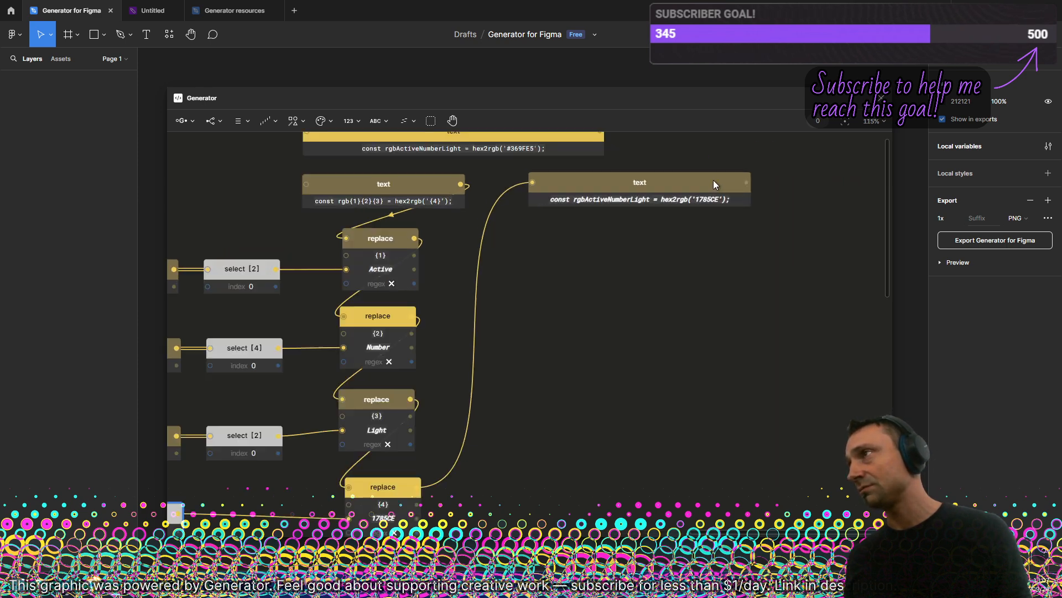
scroll(714, 184, "up", 5)
scroll(690, 220, "up", 3)
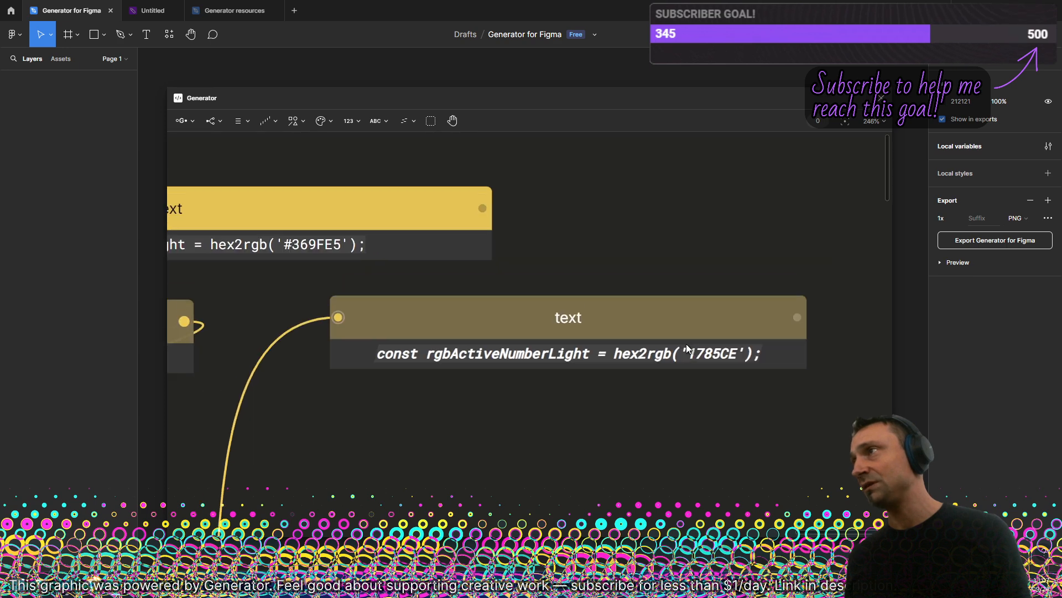
scroll(553, 194, "left", 2)
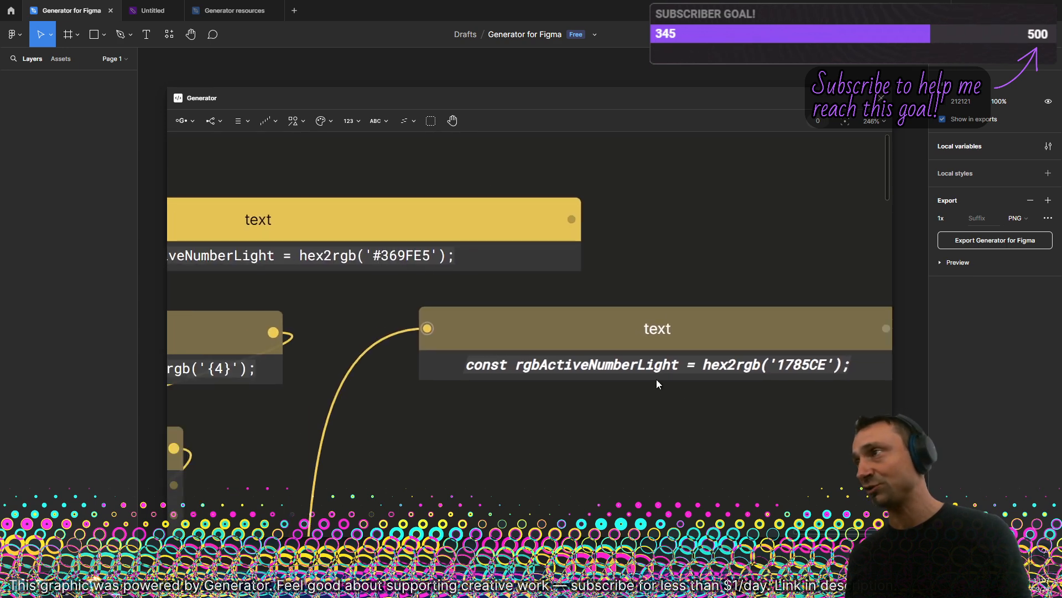
scroll(656, 380, "down", 5)
scroll(688, 287, "down", 1)
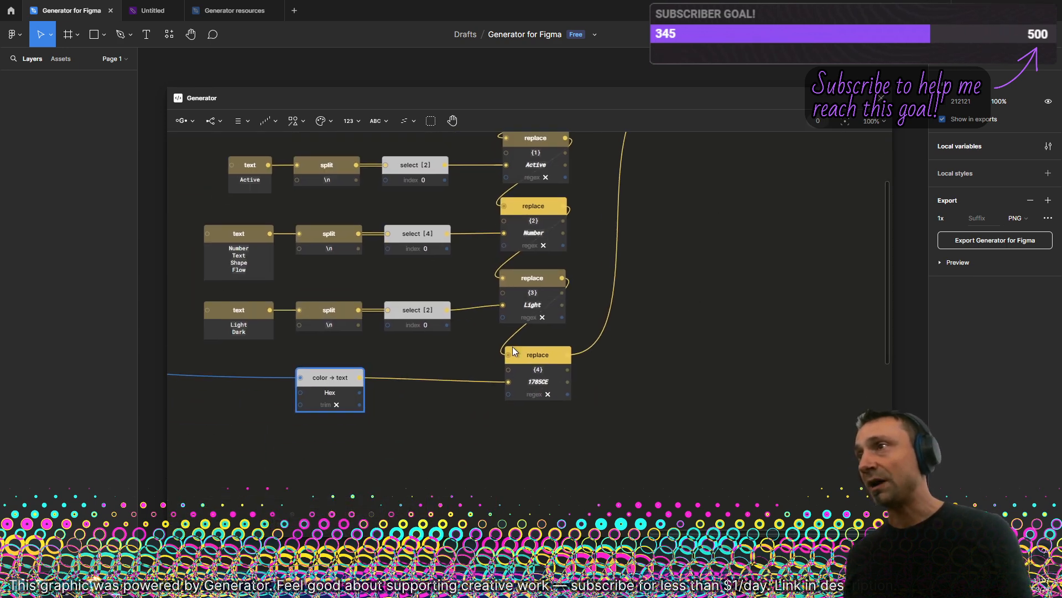
scroll(337, 398, "up", 2)
left_click(337, 394)
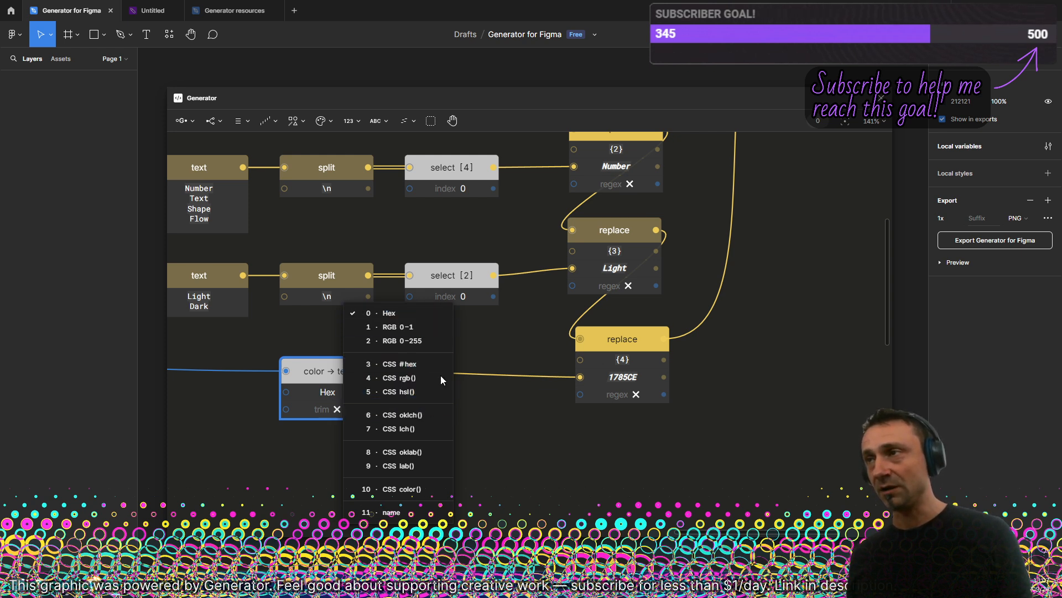
left_click(423, 365)
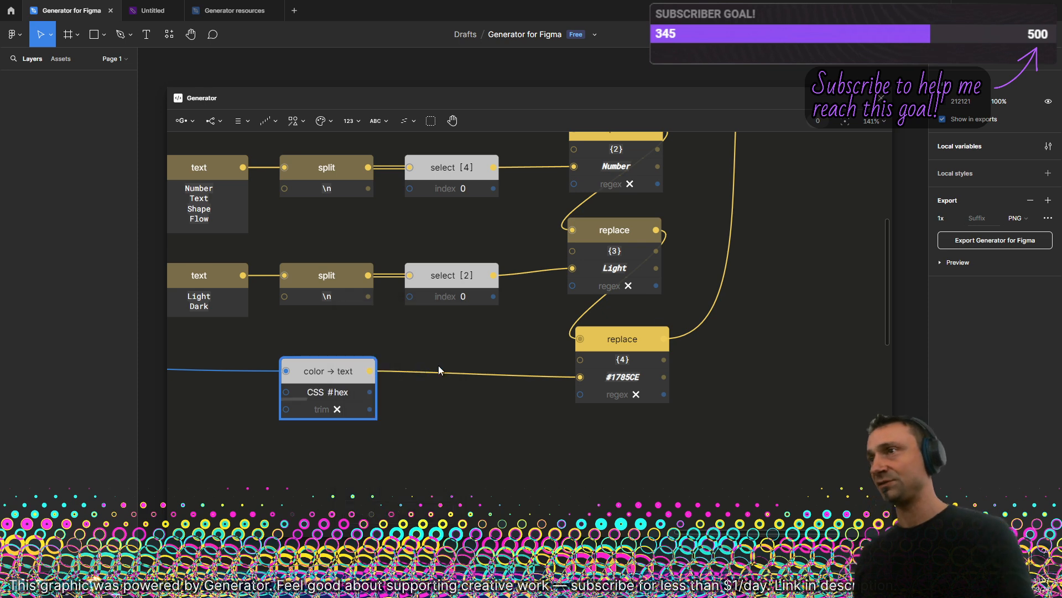
scroll(745, 214, "up", 5)
scroll(745, 214, "right", 5)
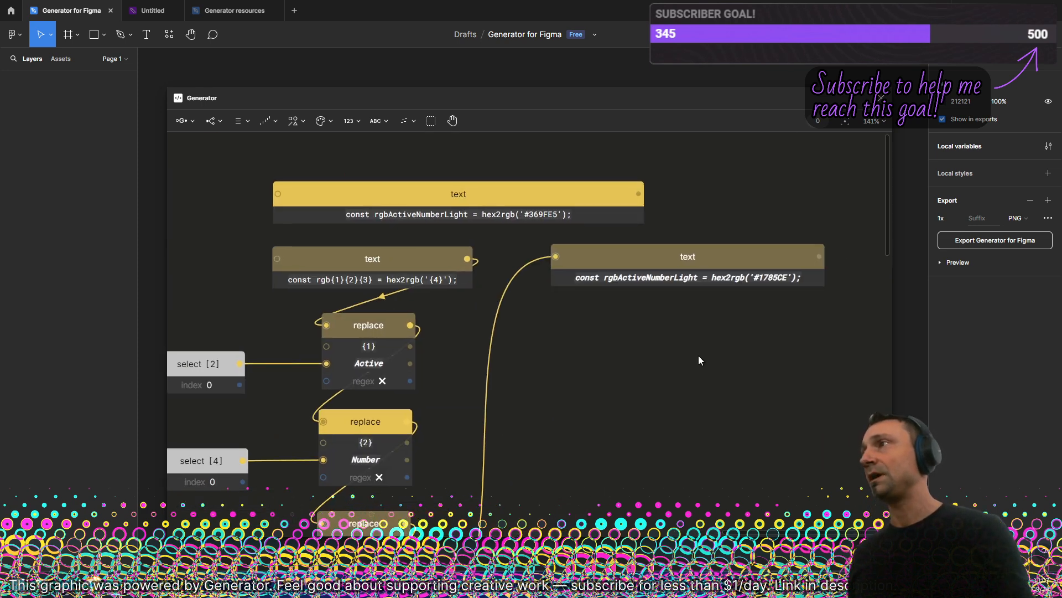
scroll(699, 356, "up", 5)
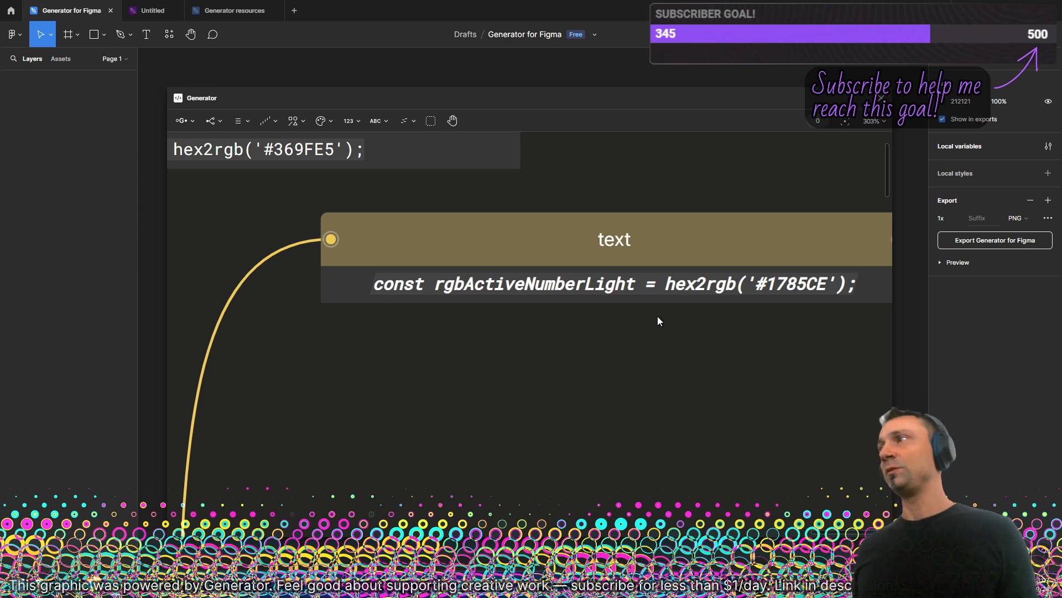
scroll(433, 397, "down", 2)
scroll(433, 396, "down", 6)
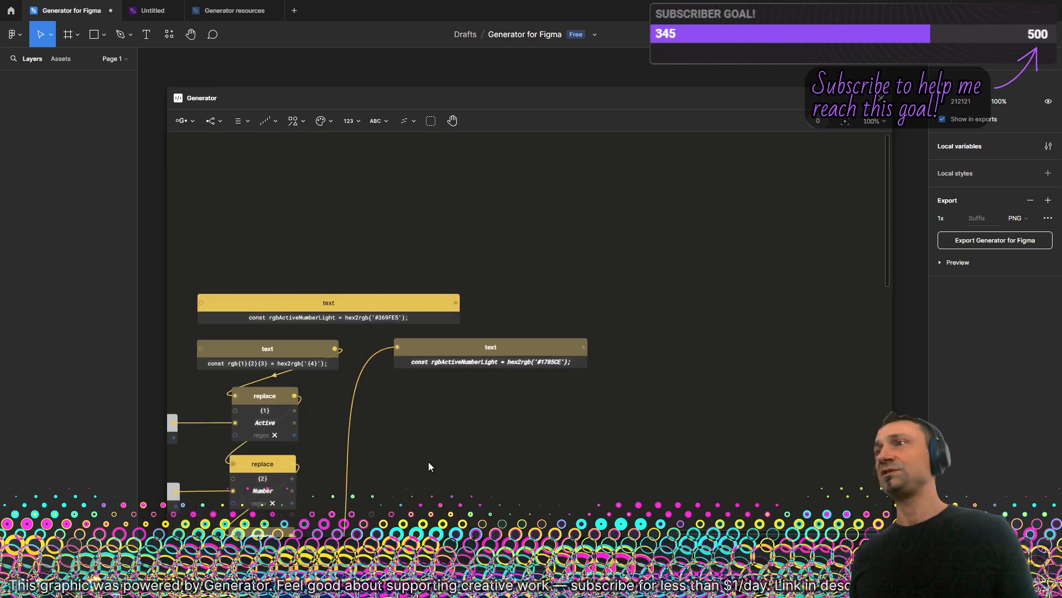
- Insert a Case node between the color → text node and the {4} Replace node to output the hex code in lowercase
left_click_drag(430, 463, 582, 257)
left_click_drag(519, 408, 611, 312)
left_click_drag(317, 334, 316, 337)
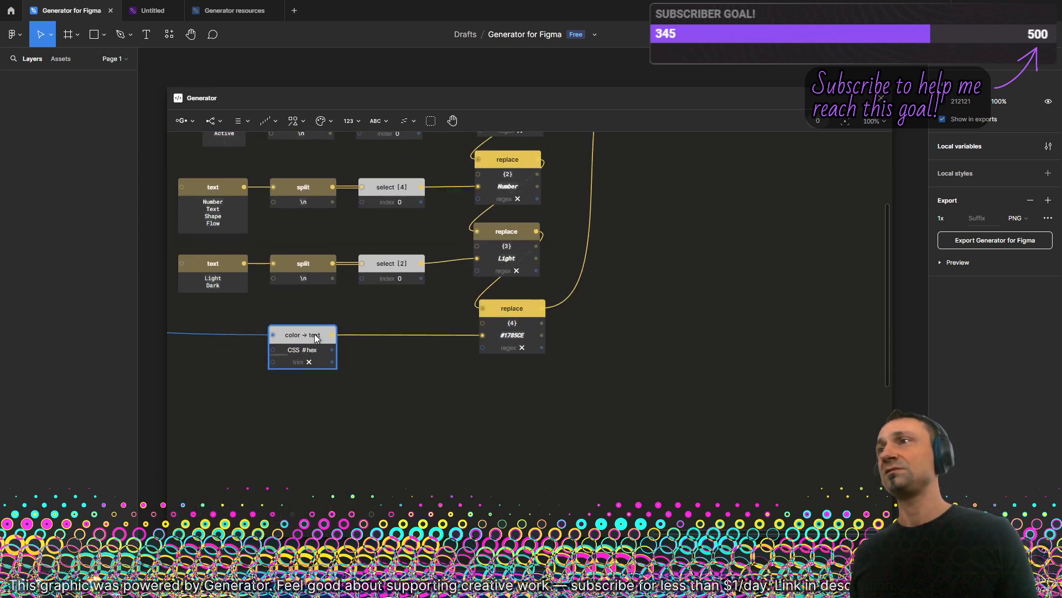
left_click(376, 127)
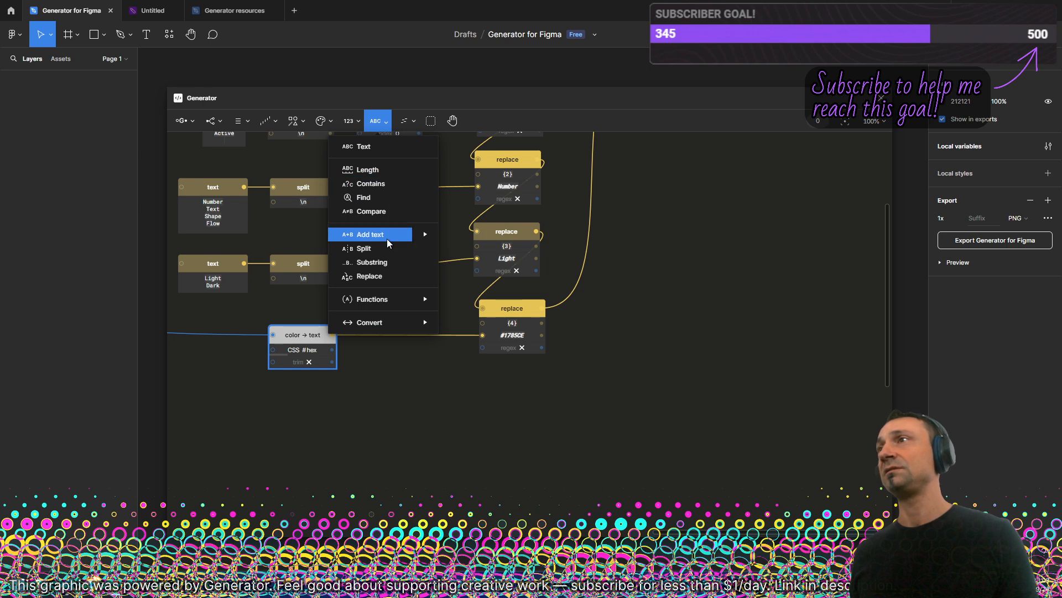
mouse_move(409, 299)
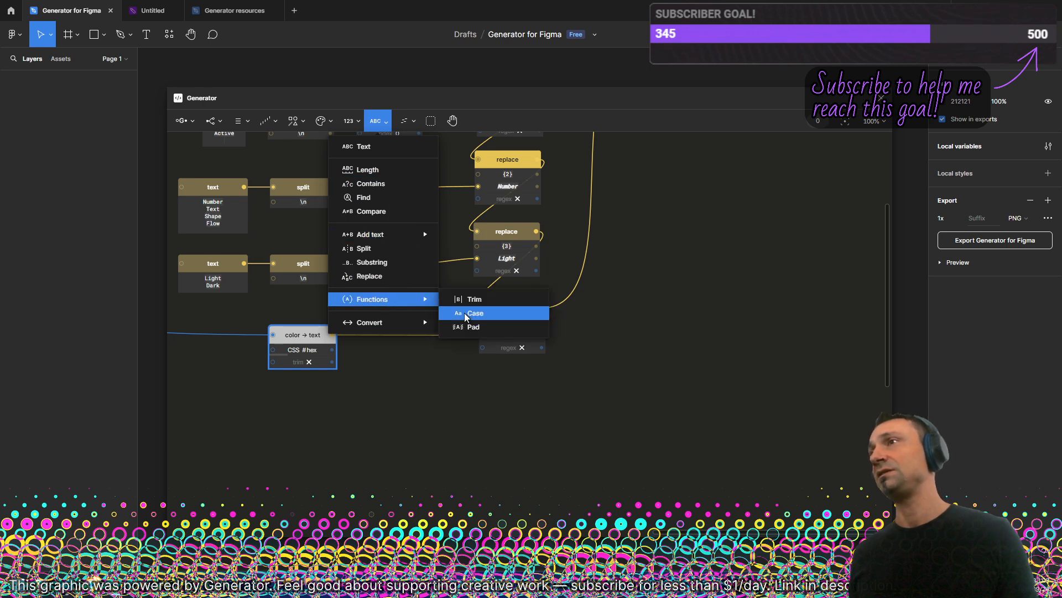
left_click(462, 310)
scroll(391, 343, "up", 3)
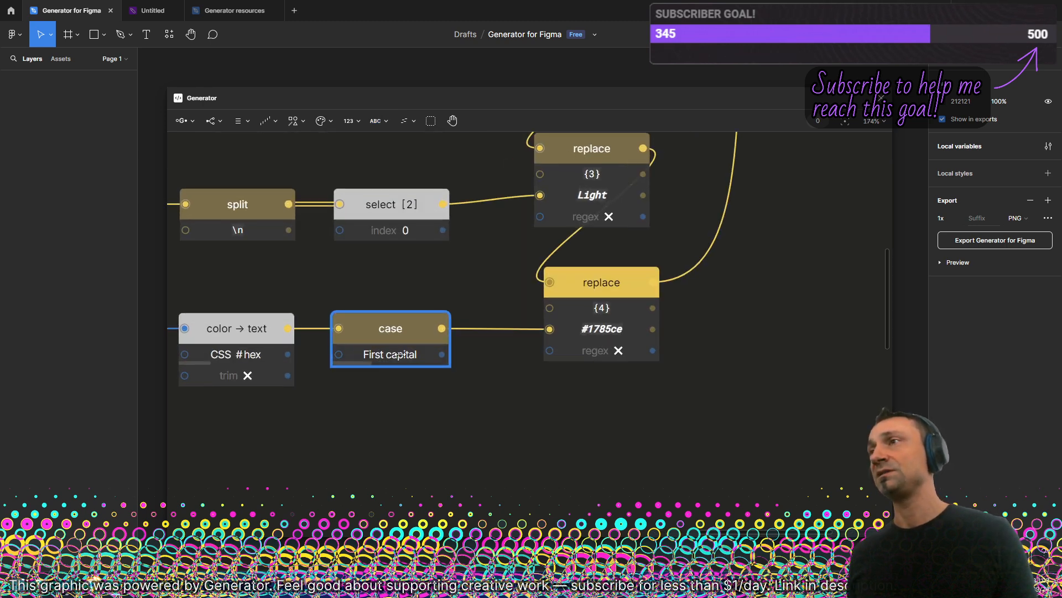
left_click_drag(391, 353, 354, 354)
- Check the output declaration, delete the hard-coded '#369FE5' sample text node above the template, and review the whole node graph
left_click_drag(756, 199, 567, 501)
left_click_drag(820, 177, 552, 376)
scroll(614, 368, "up", 3)
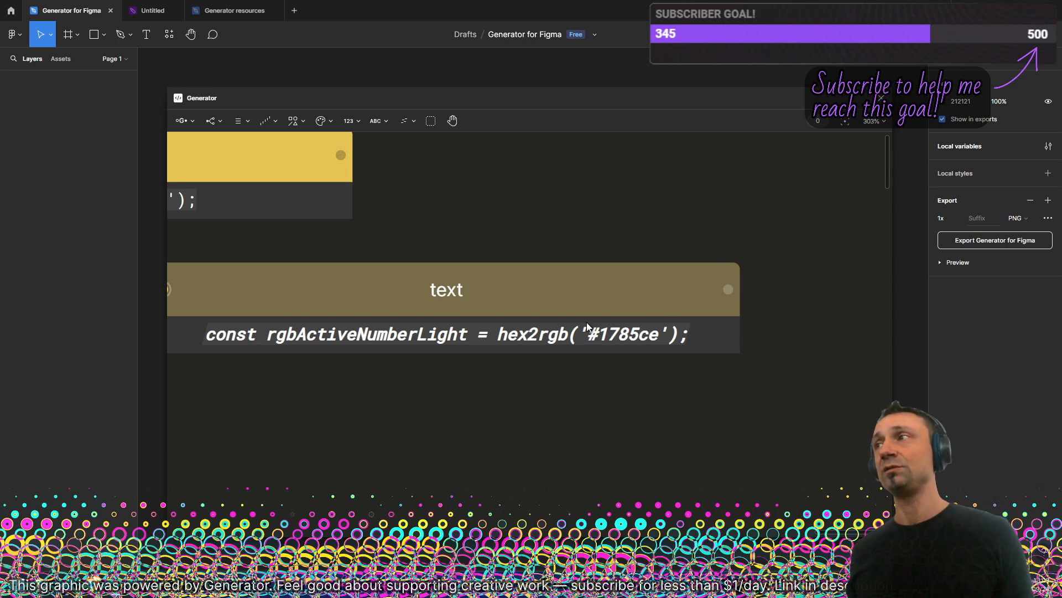
scroll(668, 347, "down", 3)
scroll(664, 339, "down", 2)
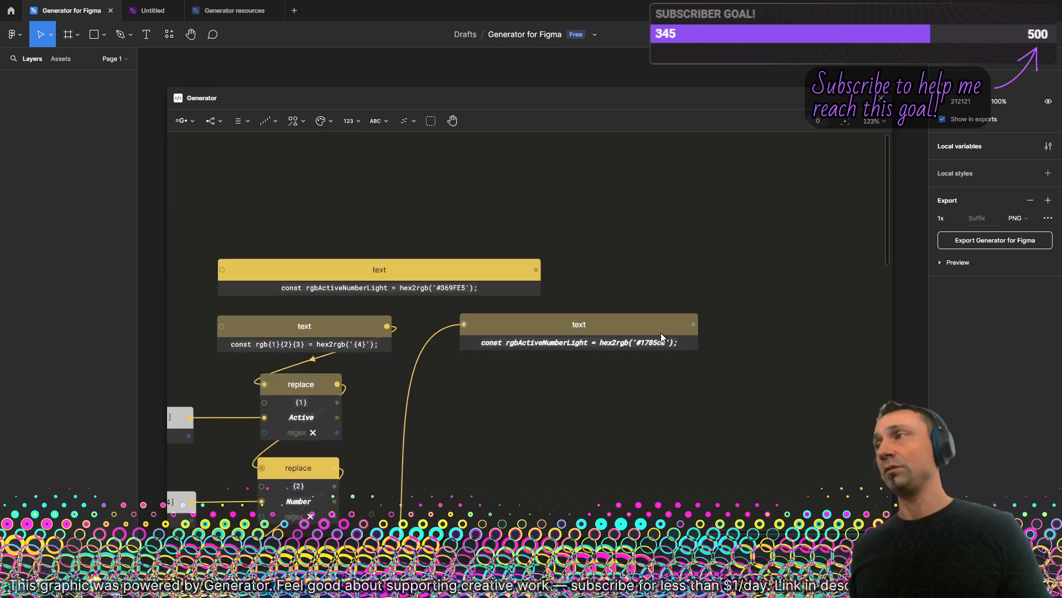
left_click(661, 333)
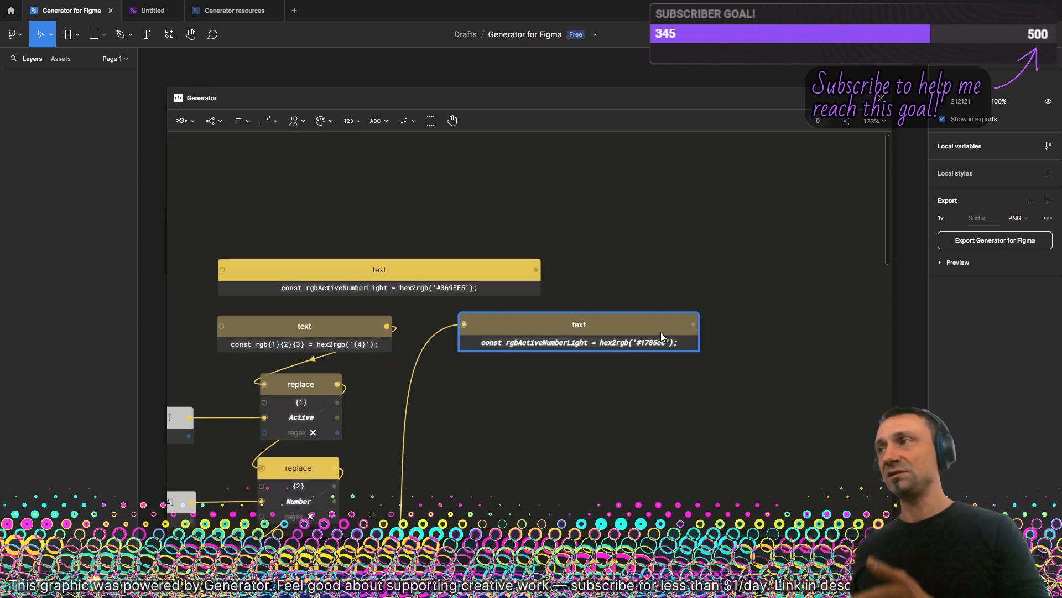
left_click(458, 268)
key("Delete")
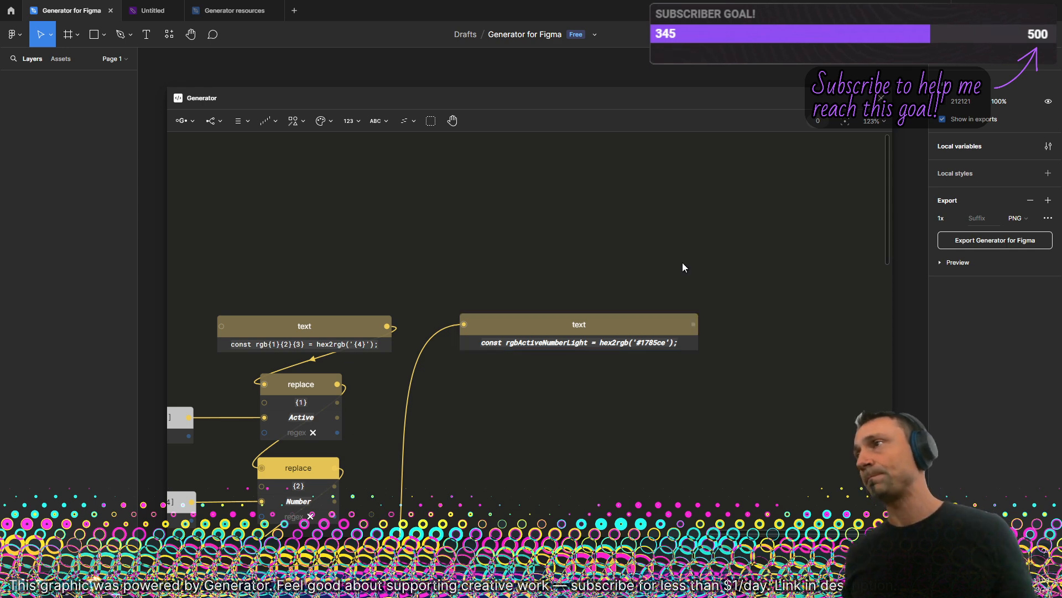
scroll(583, 229, "down", 7)
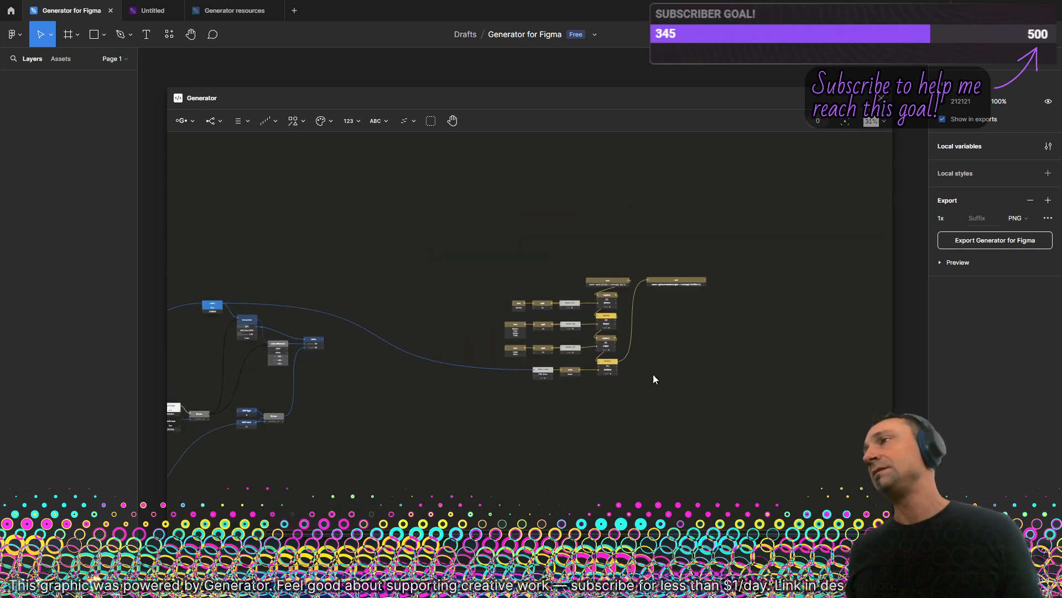
scroll(464, 304, "down", 3)
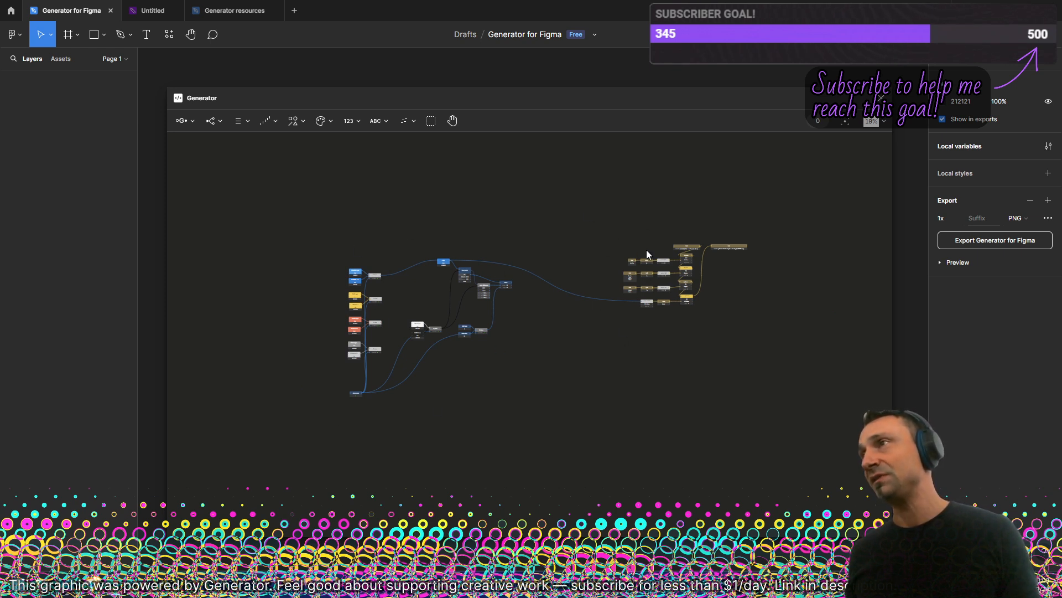
- Select the whole template-filling node chain with its output text node and move it down, level with the color nodes
left_click_drag(588, 225, 785, 320)
scroll(710, 250, "up", 3)
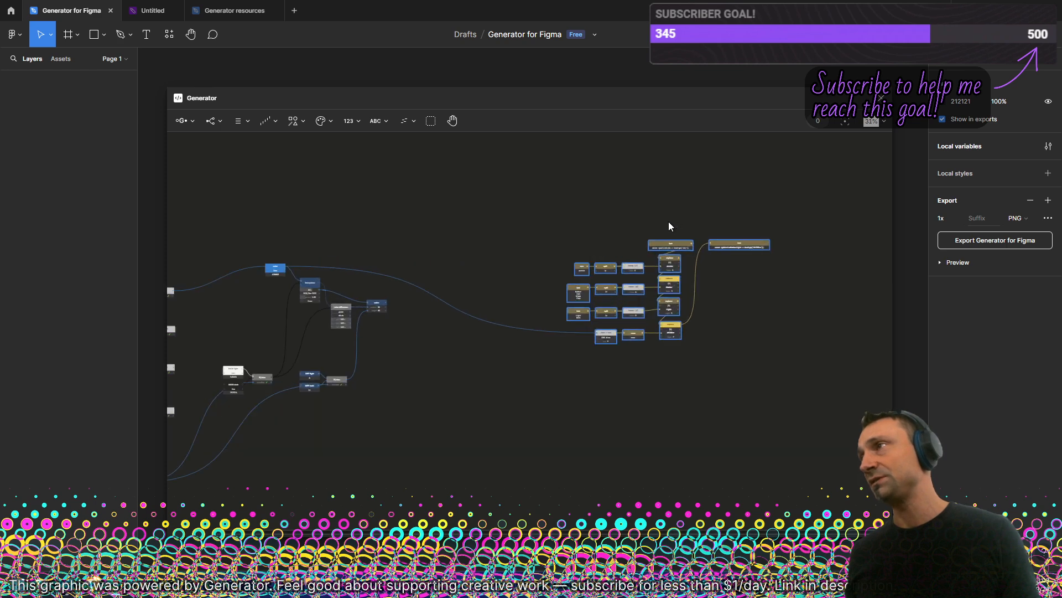
scroll(668, 222, "up", 1)
left_click_drag(670, 244, 637, 280)
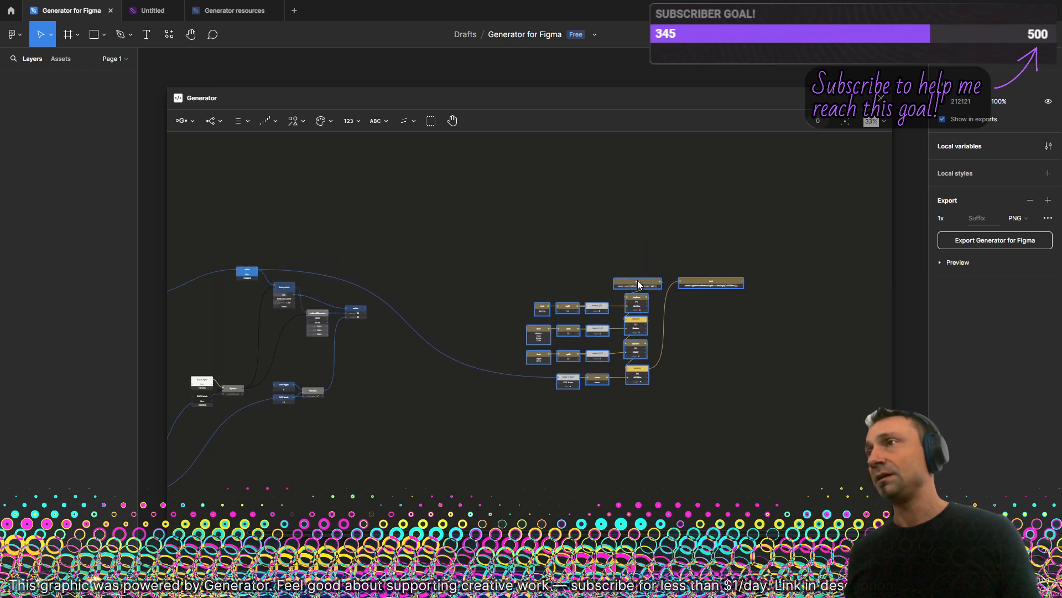
- Examine the output text node's declaration and compare it with the hex2rgb constants in colors.js in VS Code, returning to Figma
left_click(670, 280)
left_click(724, 279)
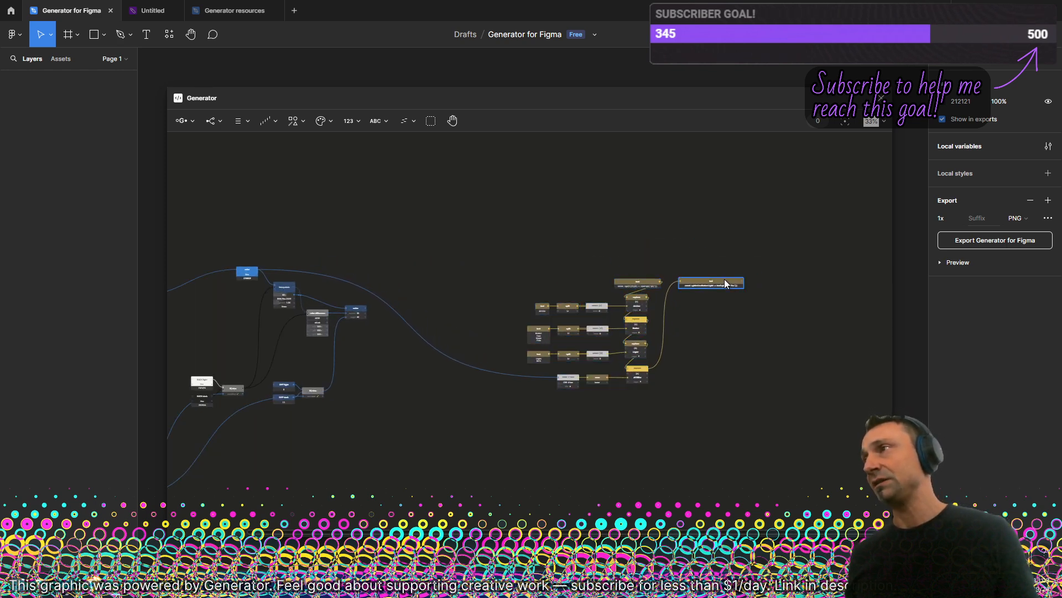
scroll(725, 283, "up", 10)
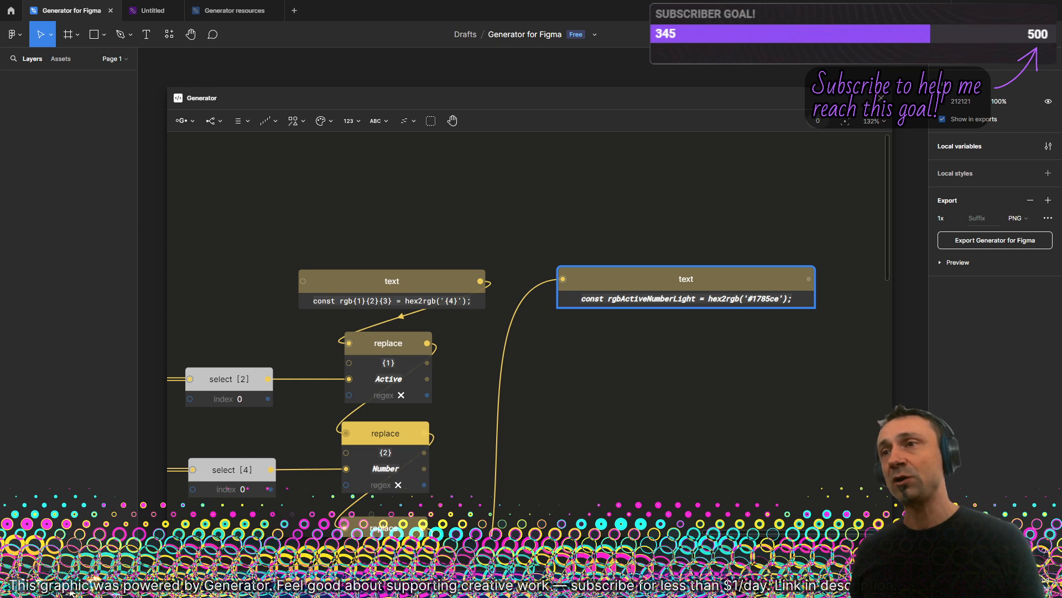
key("alt+Tab")
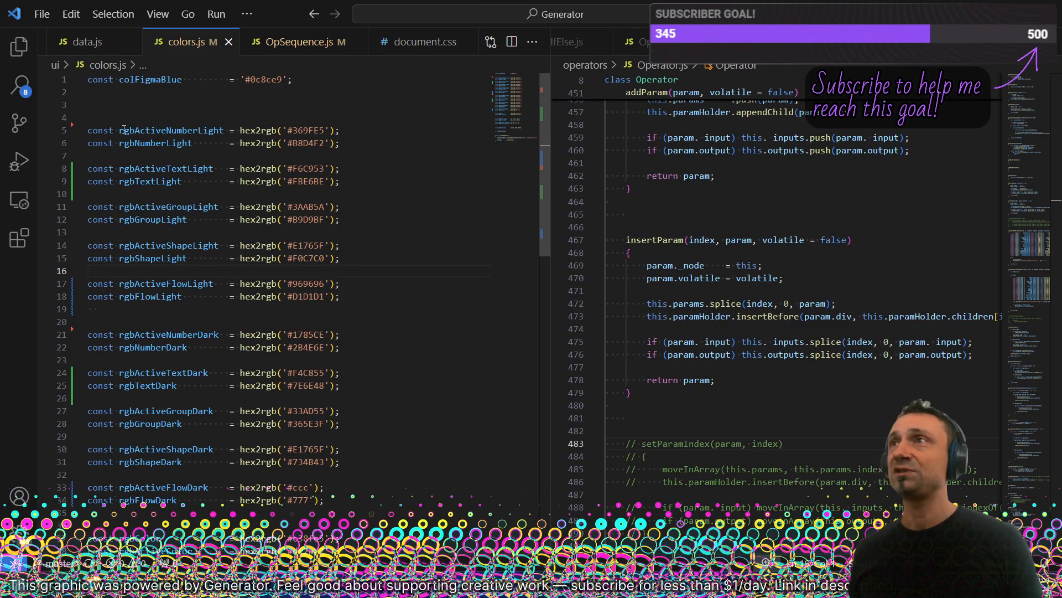
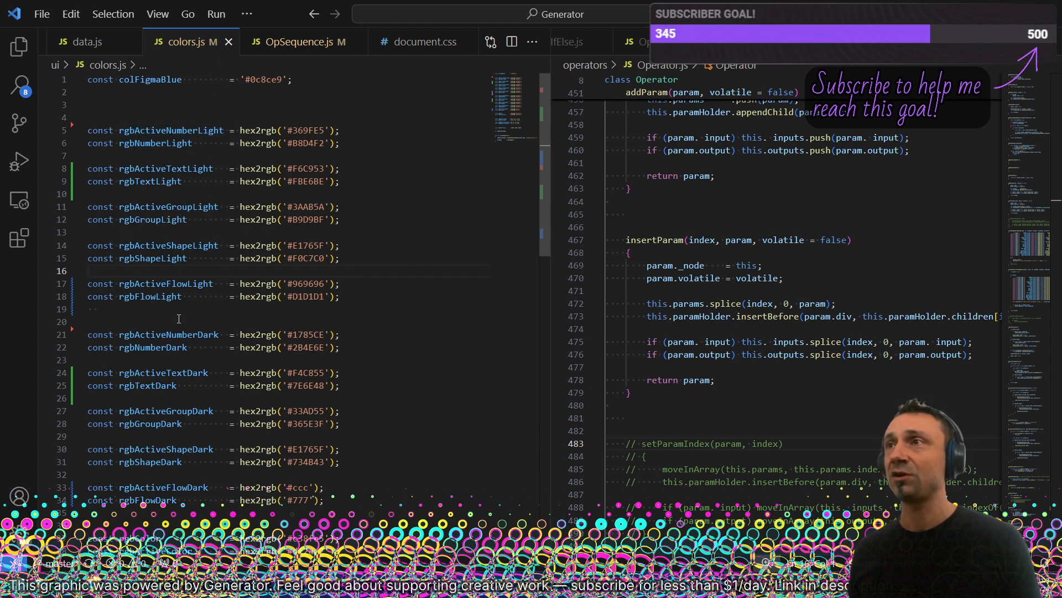
key("alt+Tab")
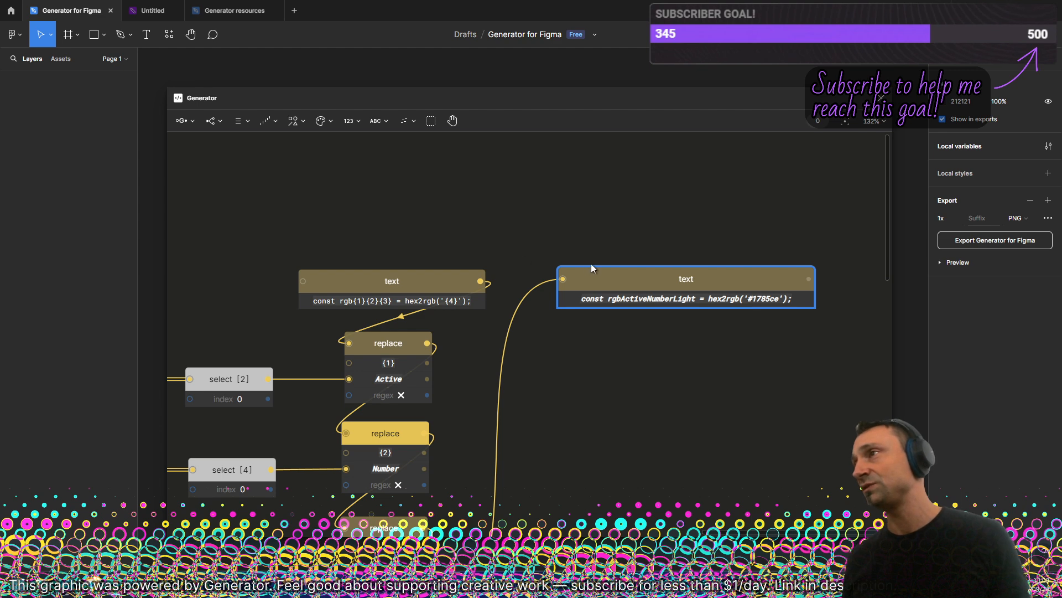
- Add a Sequence node and place it below and beside the dark mode node
scroll(533, 280, "down", 3)
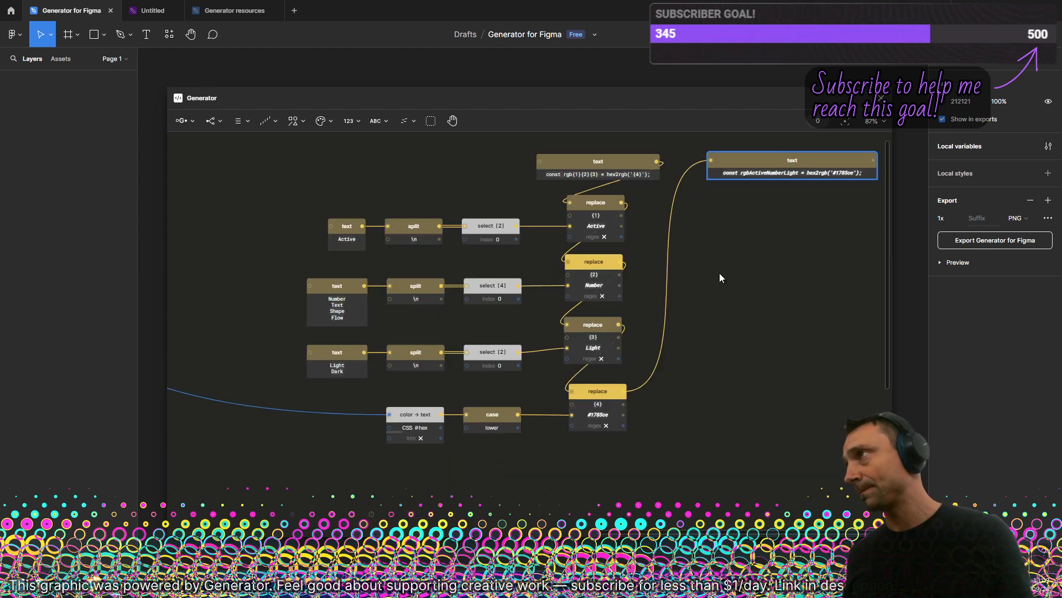
scroll(719, 273, "down", 3)
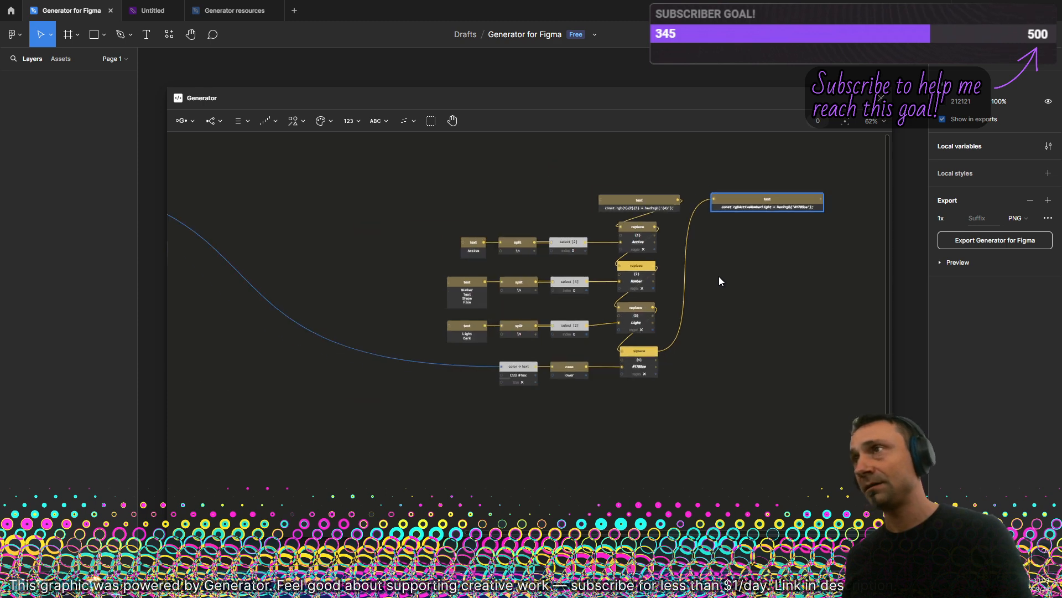
left_click_drag(307, 221, 599, 283)
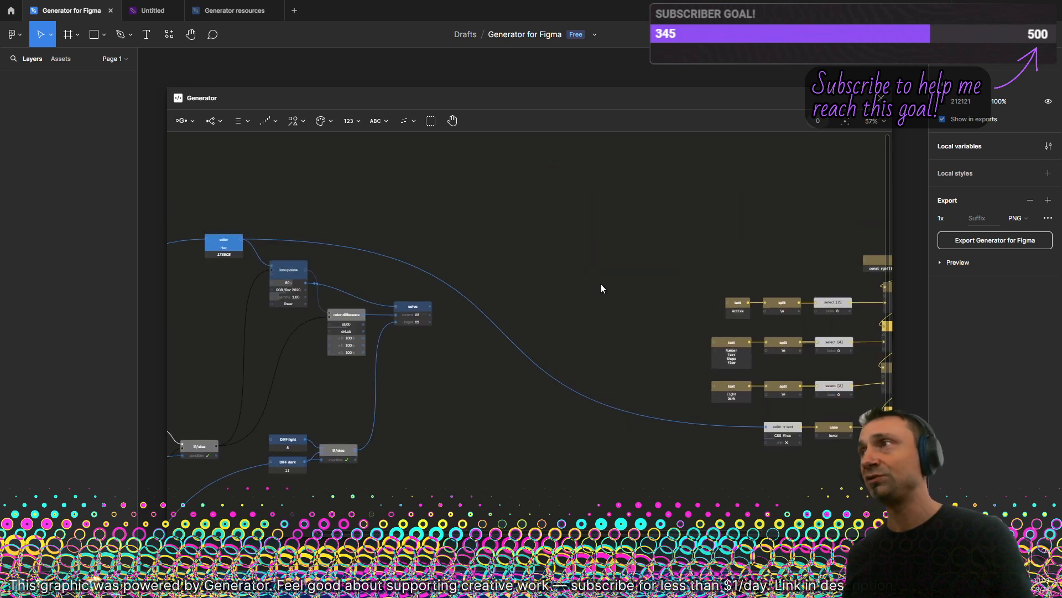
left_click_drag(429, 241, 658, 188)
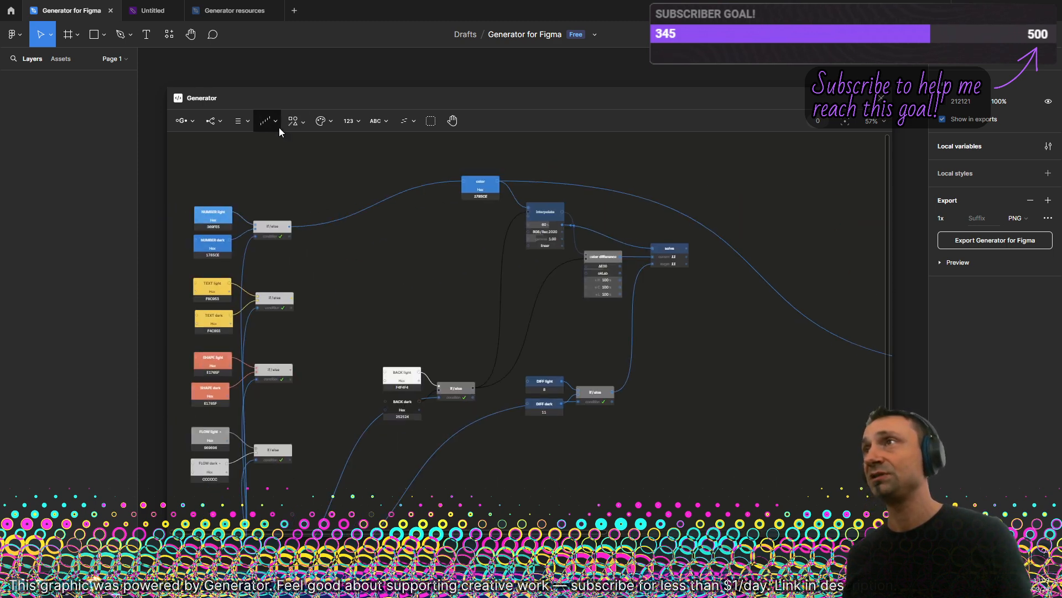
left_click(271, 122)
left_click(269, 168)
left_click_drag(463, 300, 372, 450)
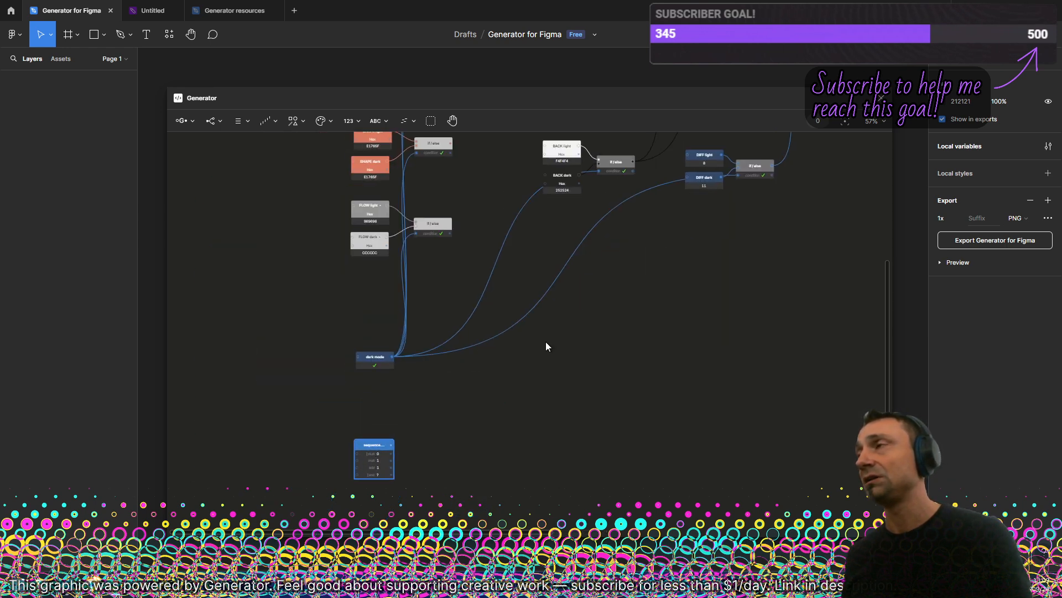
scroll(441, 364, "down", 3)
left_click_drag(476, 342, 343, 375)
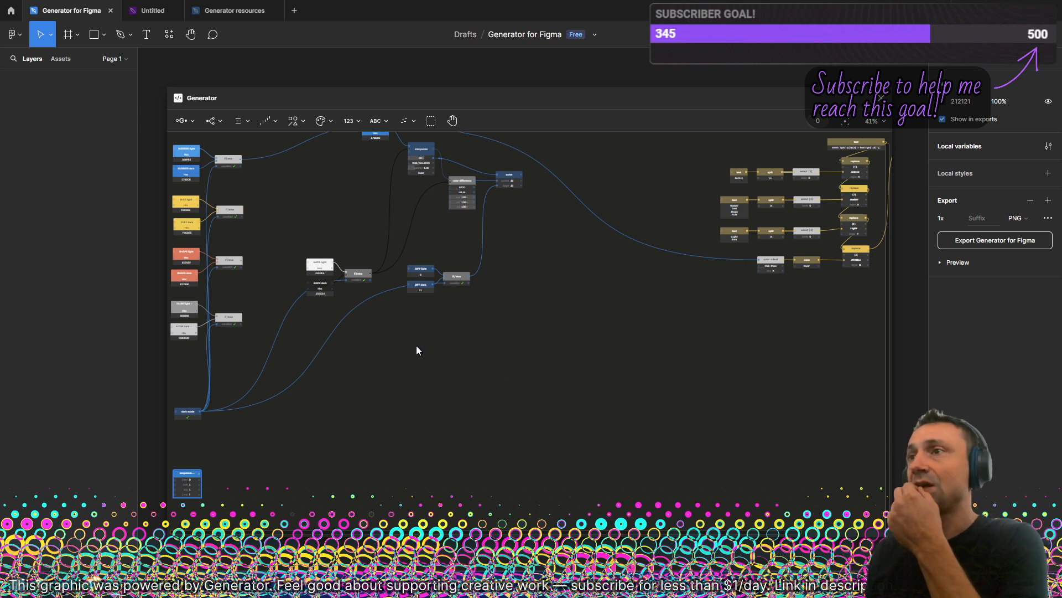
left_click_drag(202, 477, 310, 476)
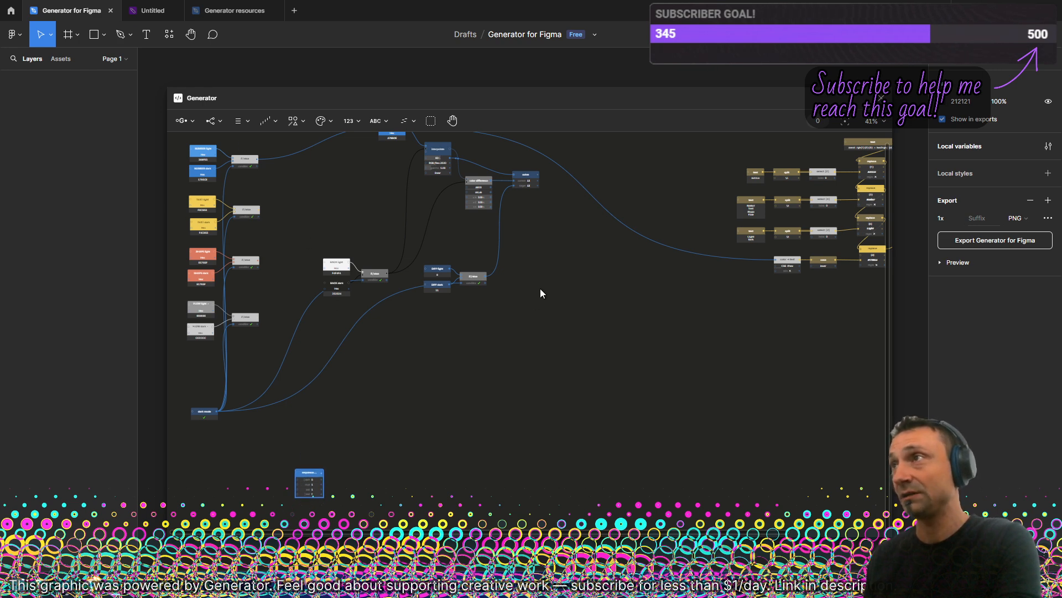
- Combine the four color if/else nodes in a new Select node and connect its output to the color node
scroll(274, 182, "up", 1)
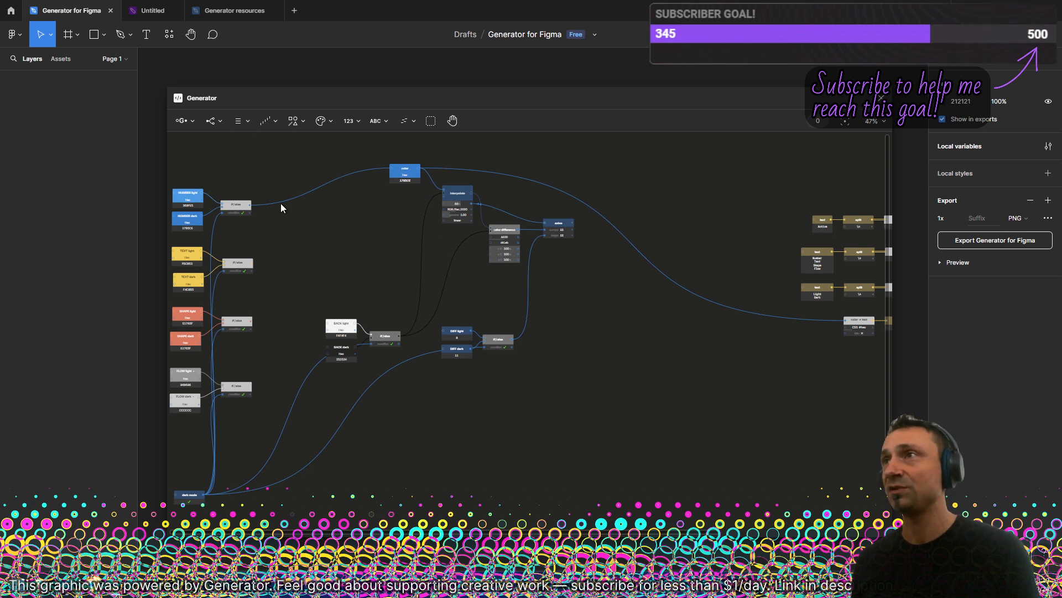
left_click_drag(269, 171, 229, 400)
left_click(211, 121)
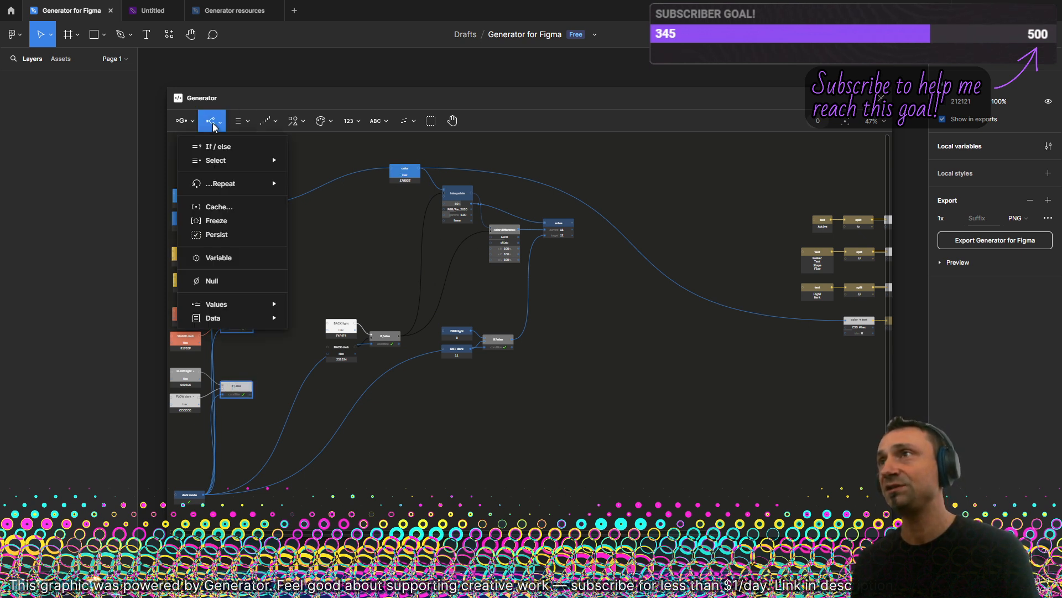
left_click(230, 162)
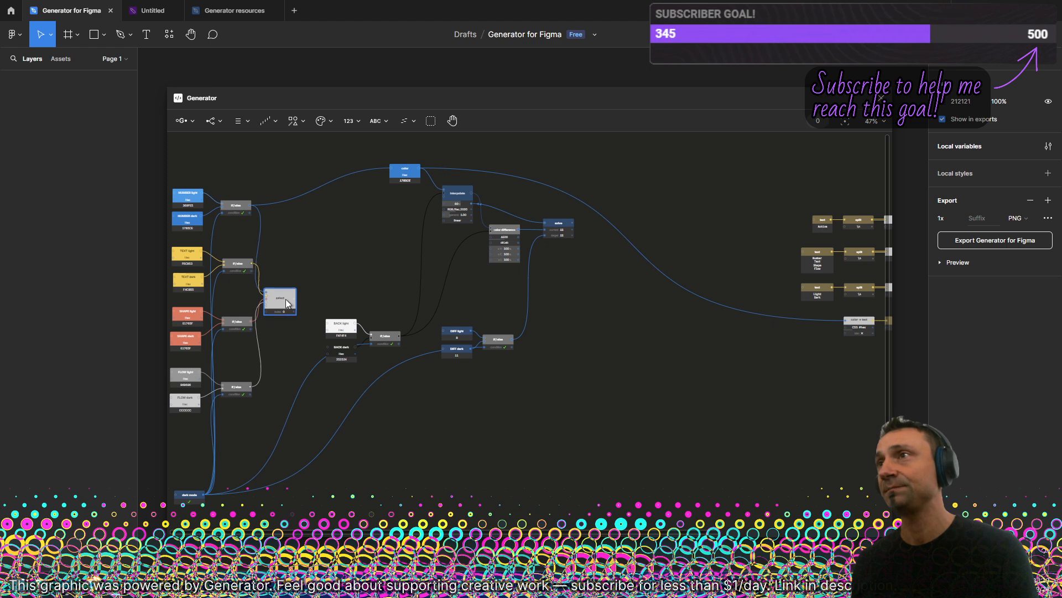
left_click_drag(285, 299, 398, 171)
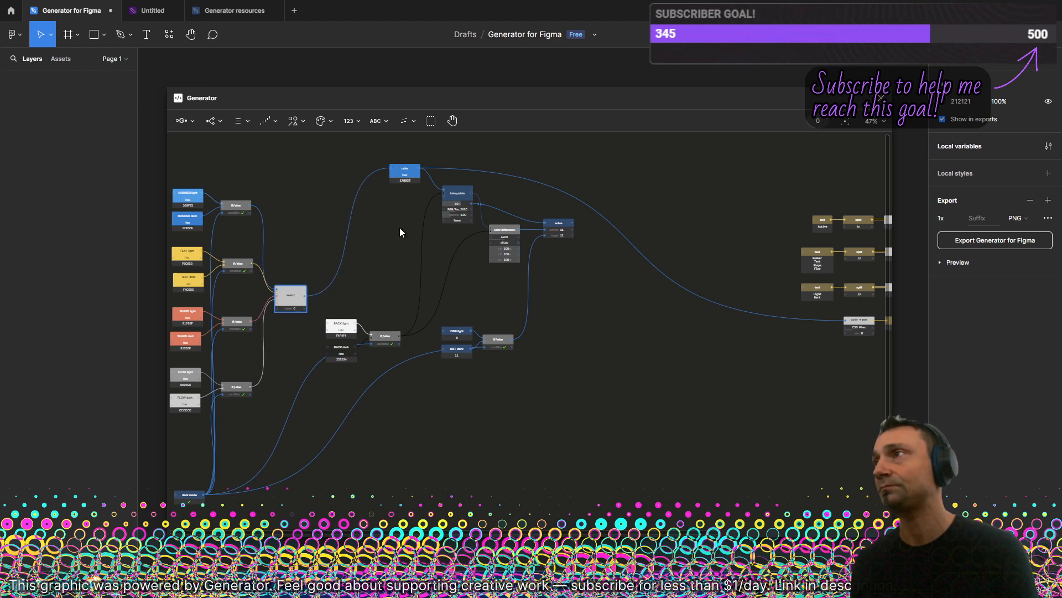
scroll(290, 310, "up", 3)
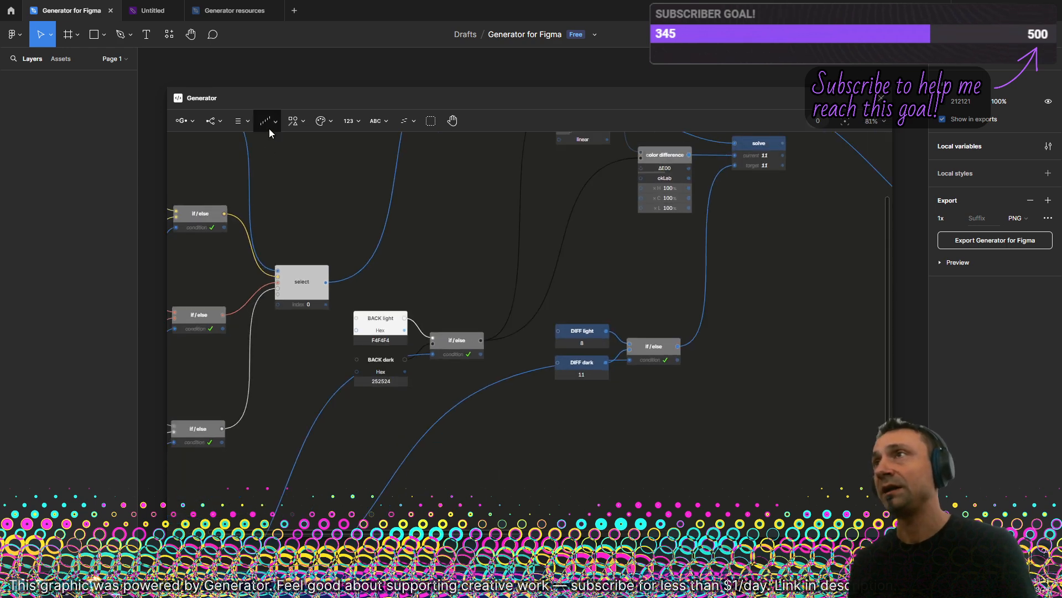
left_click(269, 125)
left_click(277, 176)
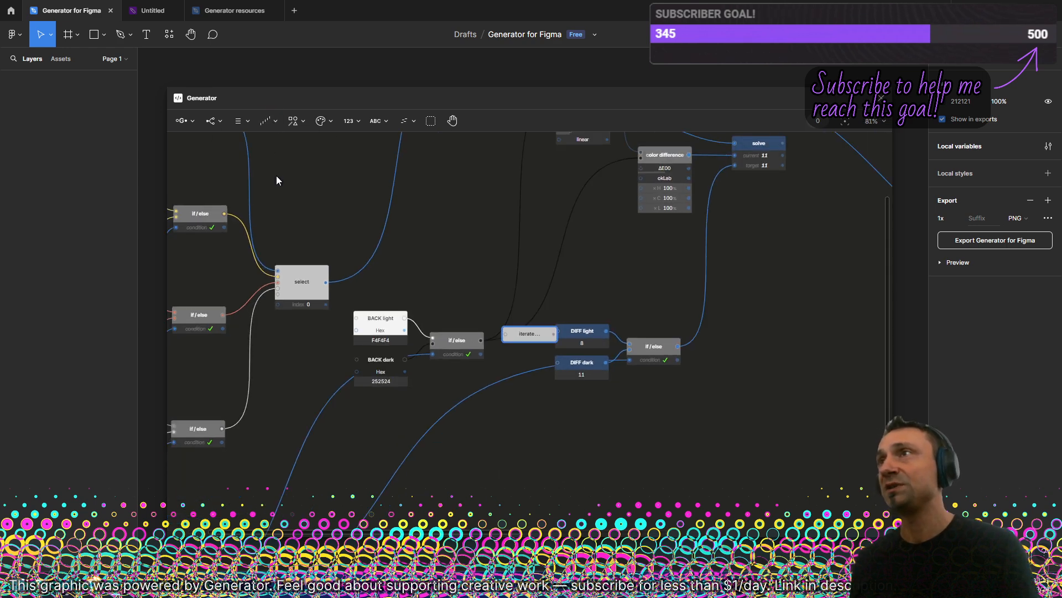
key("Delete")
- Add a Sequence node, connect it to the color Select node's index input, and place it below the dark mode node
left_click(279, 122)
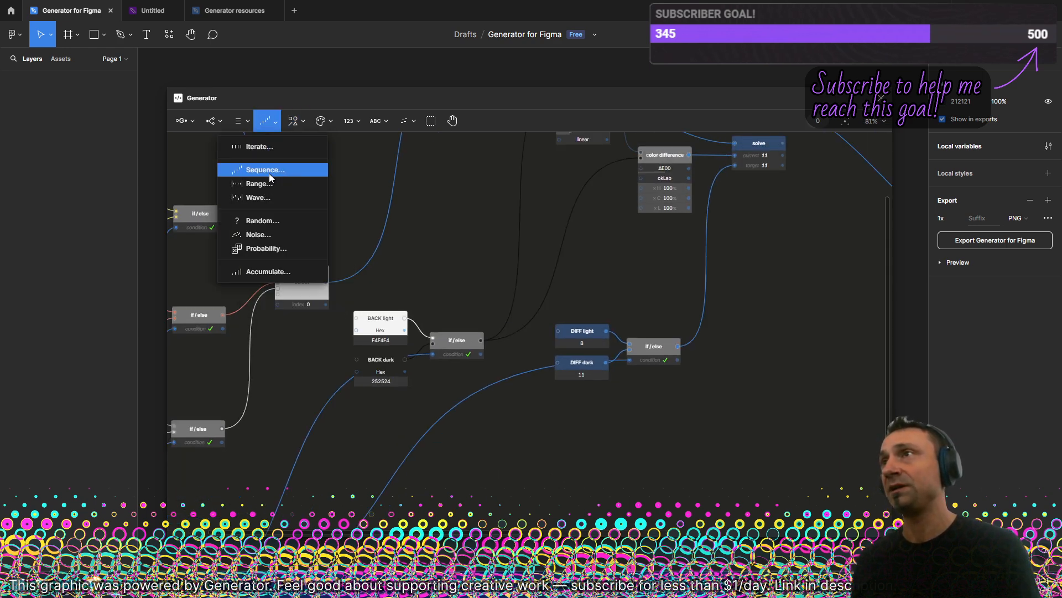
left_click(269, 171)
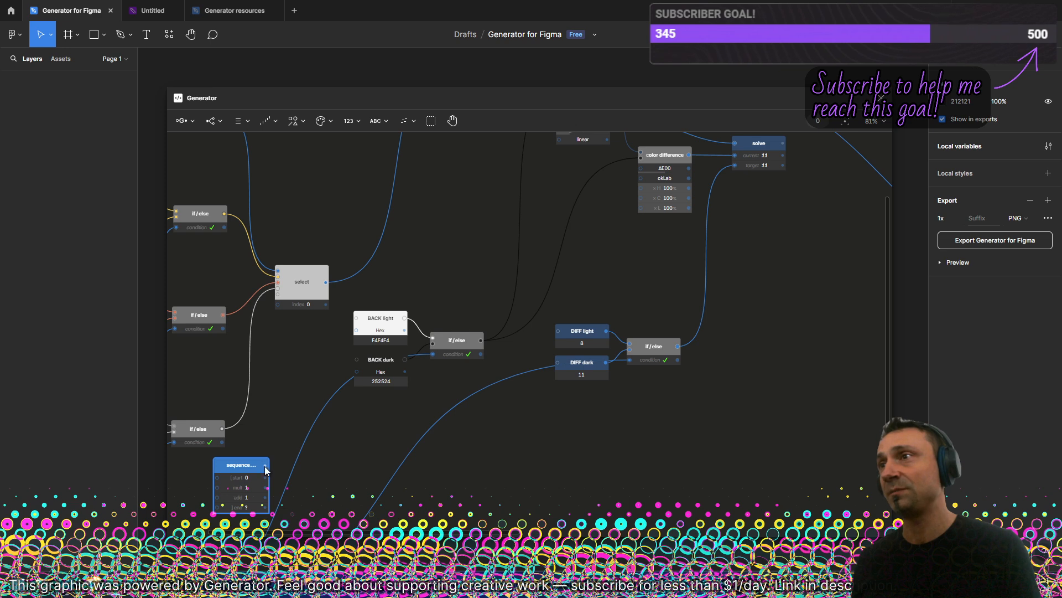
left_click_drag(286, 321, 290, 304)
scroll(319, 394, "down", 3)
left_click_drag(320, 401, 338, 281)
left_click_drag(291, 327, 274, 456)
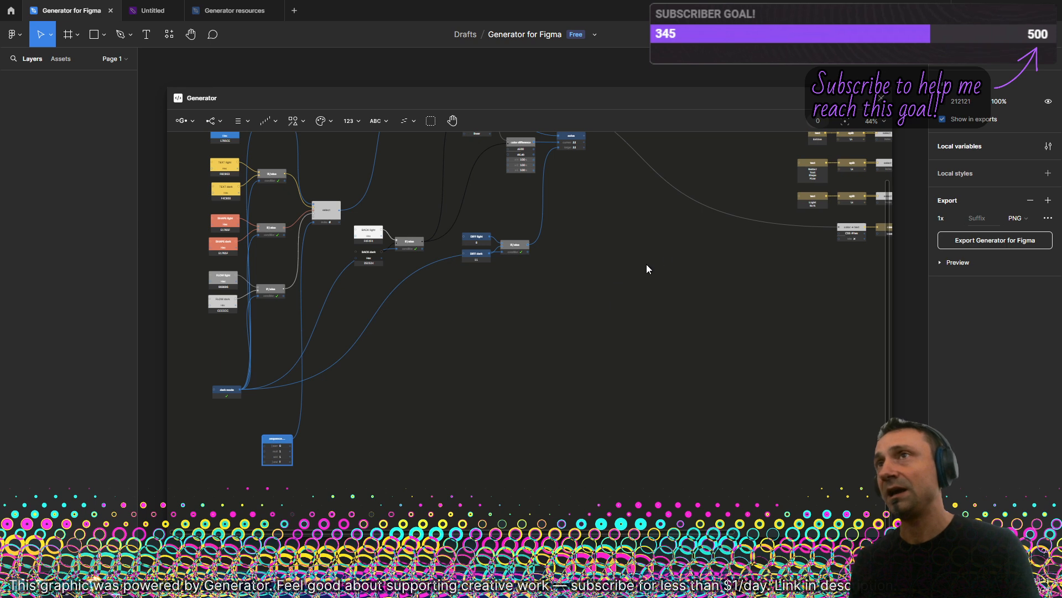
- Insert a Repeat node after the {4} Replace node and place it below and beside that node
left_click_drag(696, 248, 471, 334)
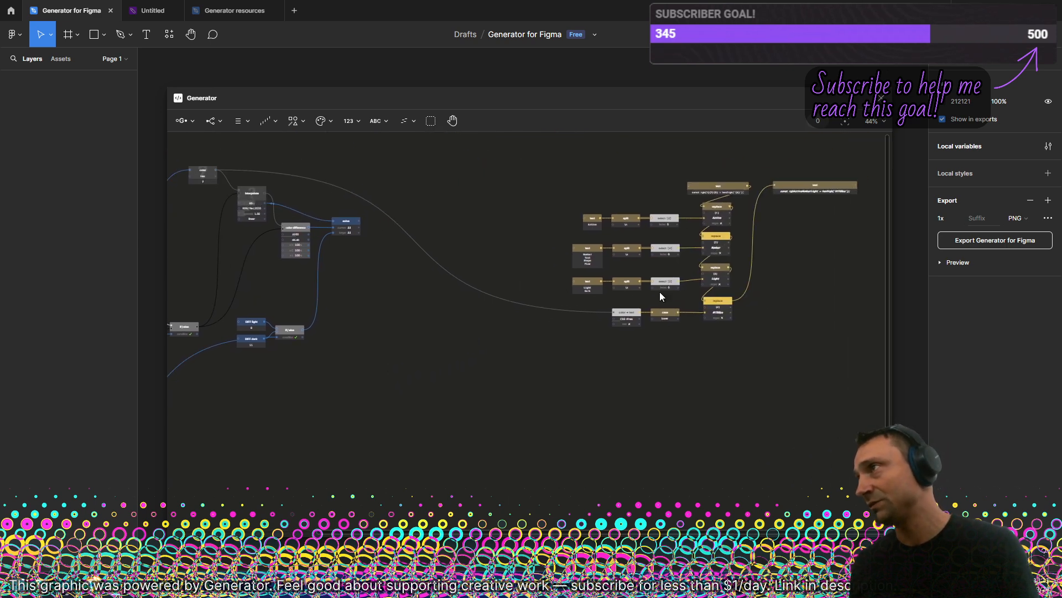
scroll(822, 238, "up", 2)
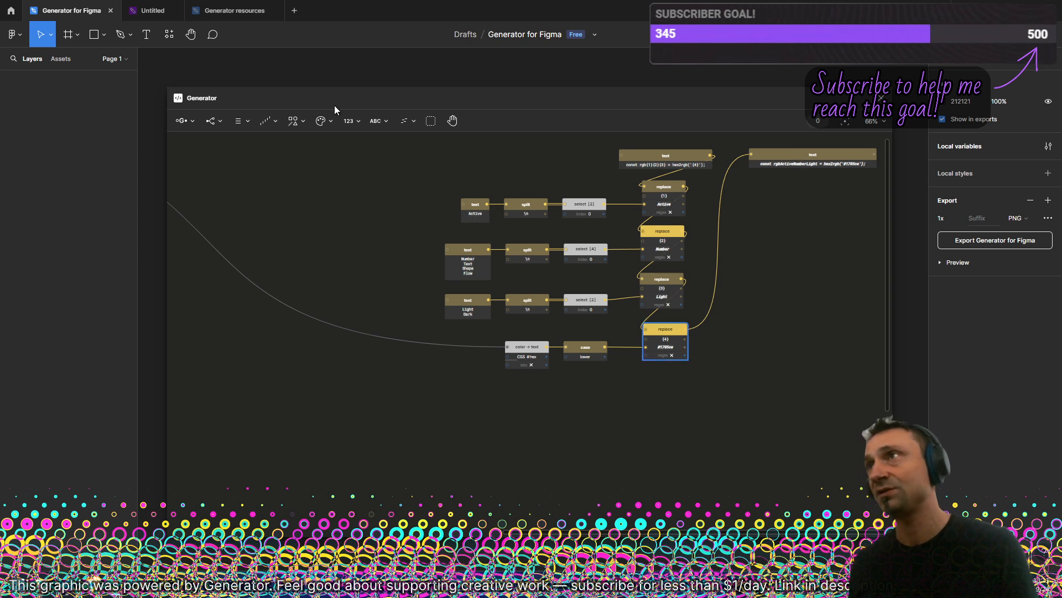
left_click(216, 121)
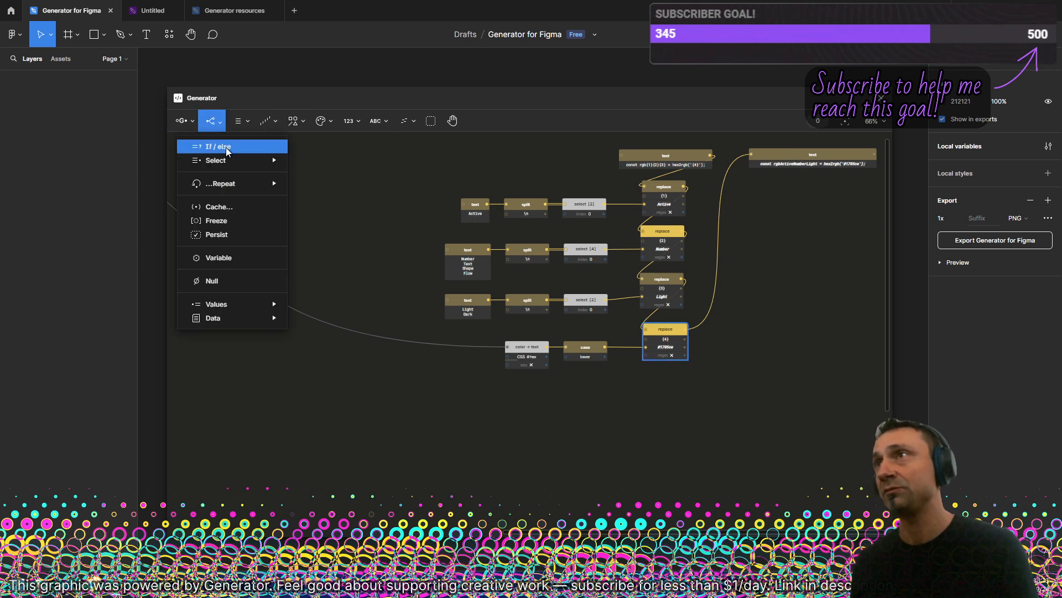
left_click(222, 183)
left_click_drag(728, 332, 757, 358)
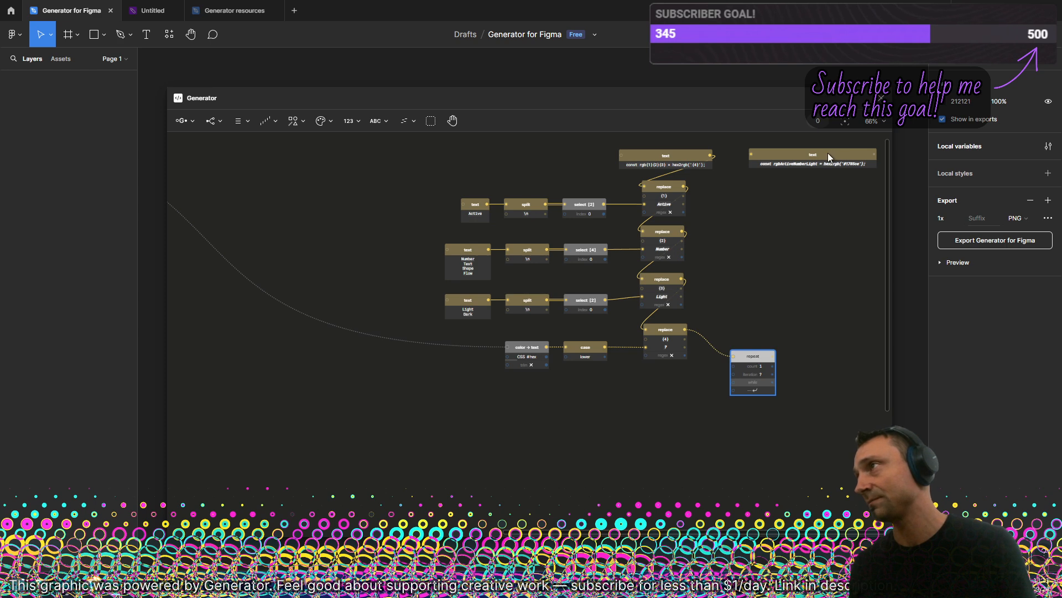
- Delete the disconnected output text node and move the Repeat node further down
scroll(828, 157, "up", 1)
left_click_drag(823, 167, 842, 222)
scroll(765, 339, "down", 3)
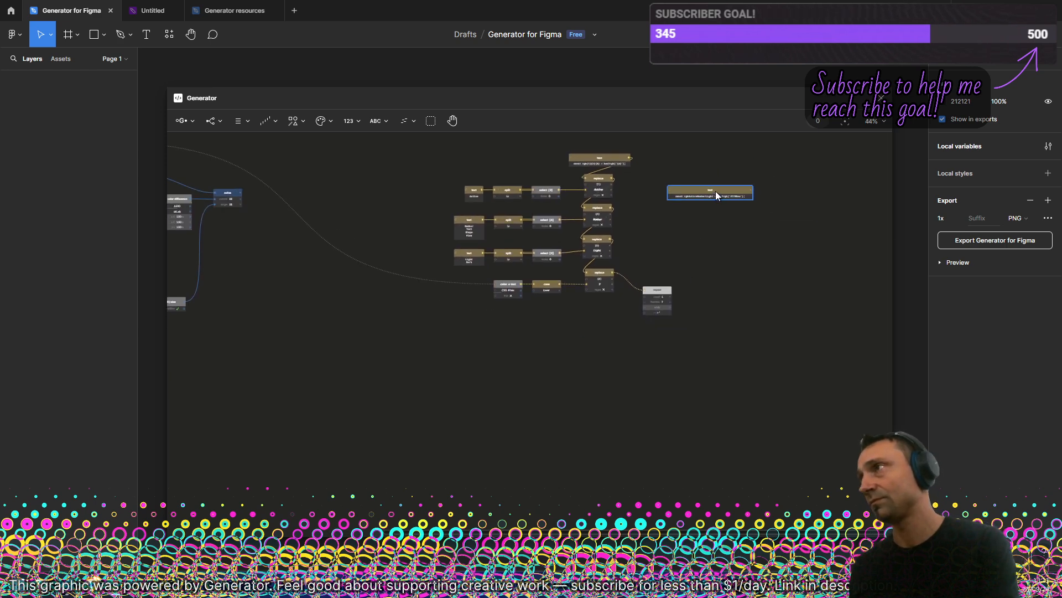
key("Delete")
left_click_drag(662, 291, 664, 350)
- Connect the Sequence node's output to the Repeat node's loop input
left_click_drag(405, 333, 644, 278)
scroll(336, 363, "up", 5)
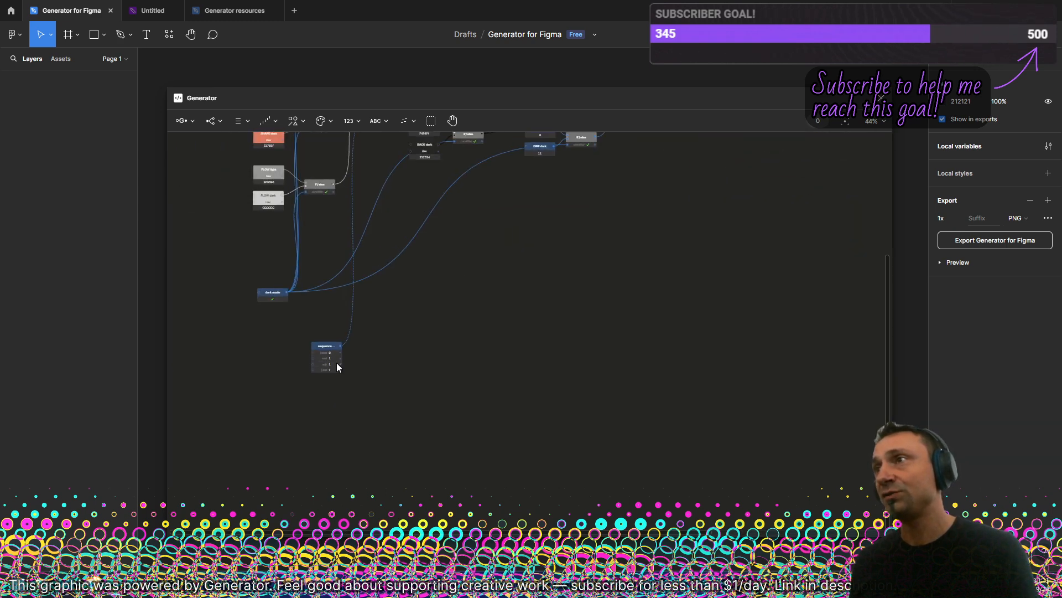
left_click_drag(337, 332, 784, 394)
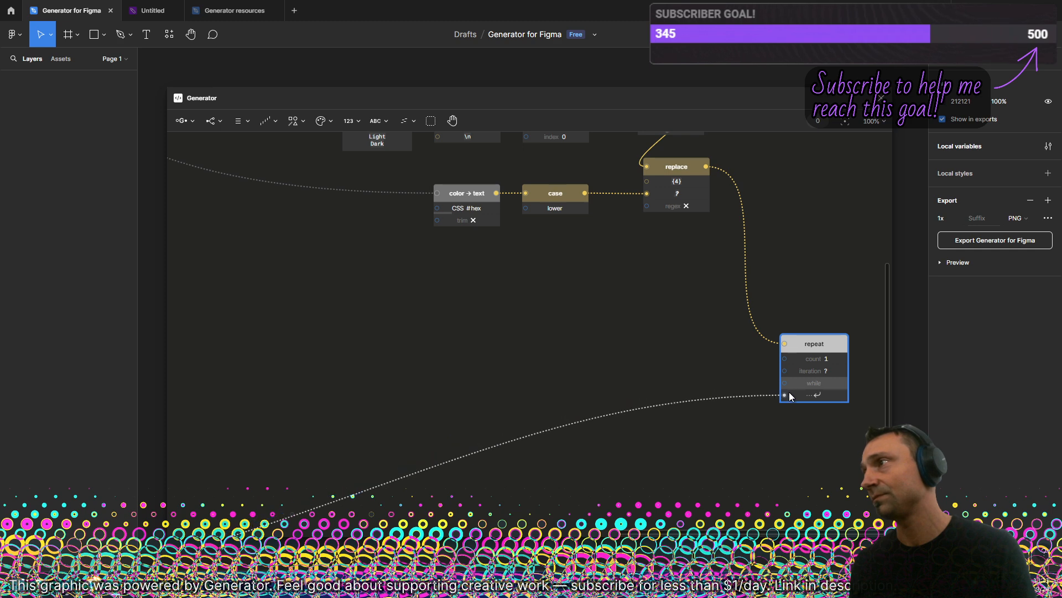
scroll(695, 348, "down", 5)
scroll(721, 352, "down", 3)
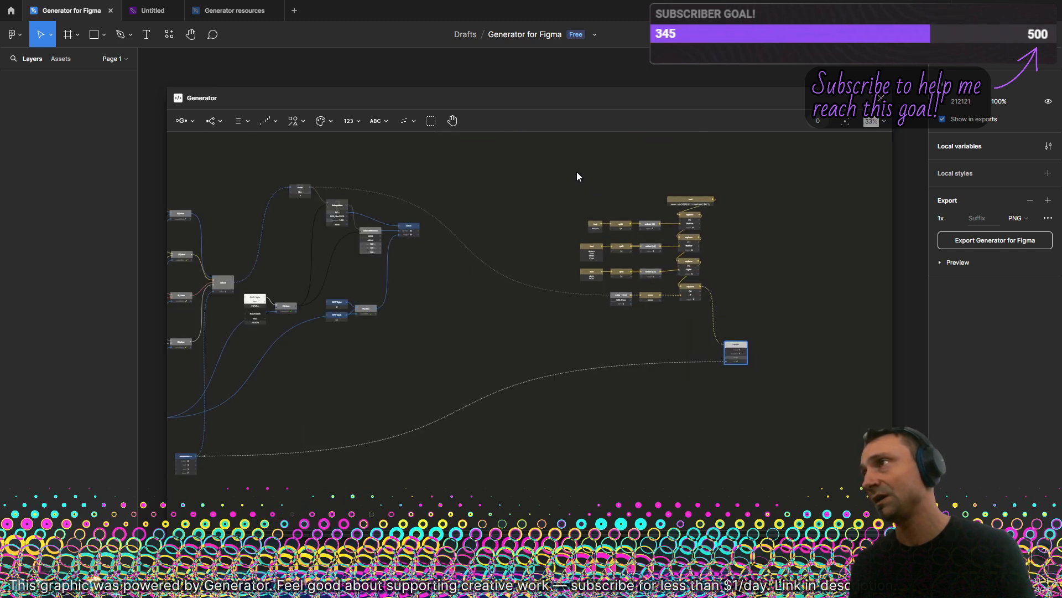
- Move the Repeat node down and shift the whole template and Replace node chain down above it
left_click_drag(567, 164, 742, 397)
left_click_drag(736, 359, 738, 438)
left_click_drag(534, 208, 707, 390)
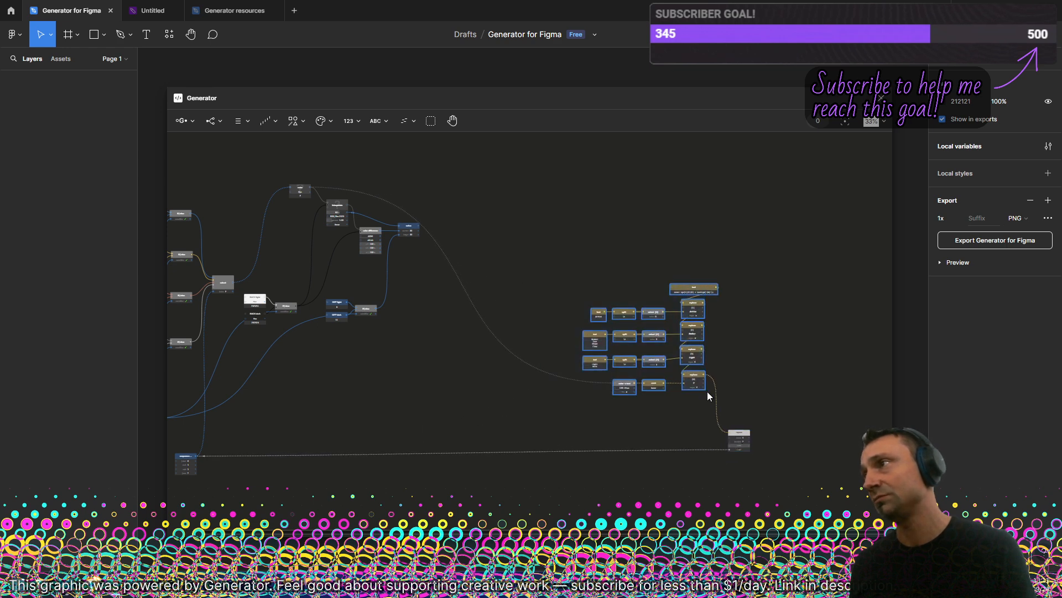
left_click(798, 409)
left_click_drag(785, 397, 733, 331)
scroll(734, 335, "up", 5)
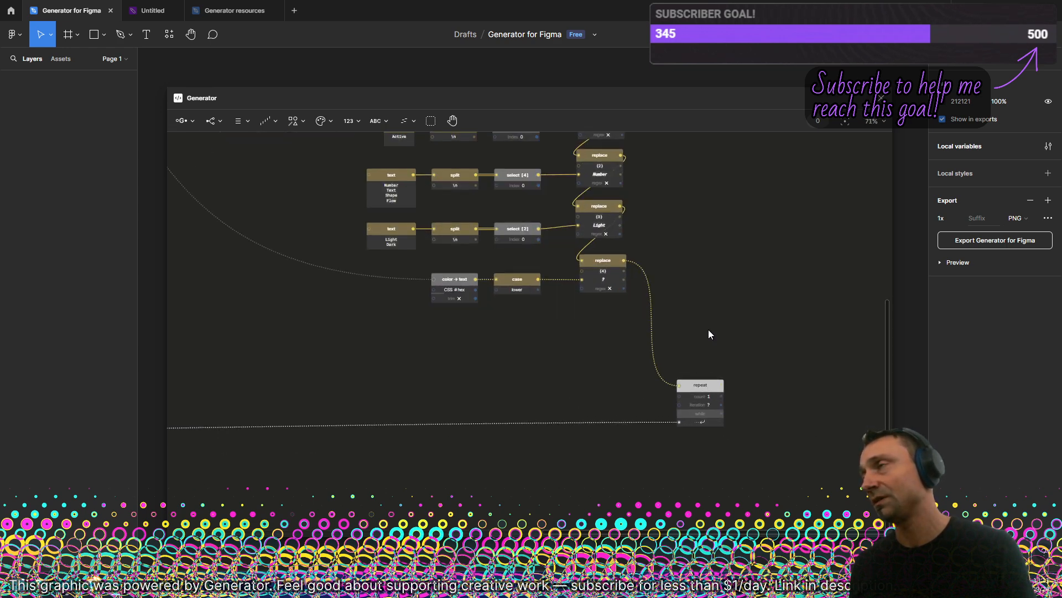
left_click_drag(703, 378, 705, 379)
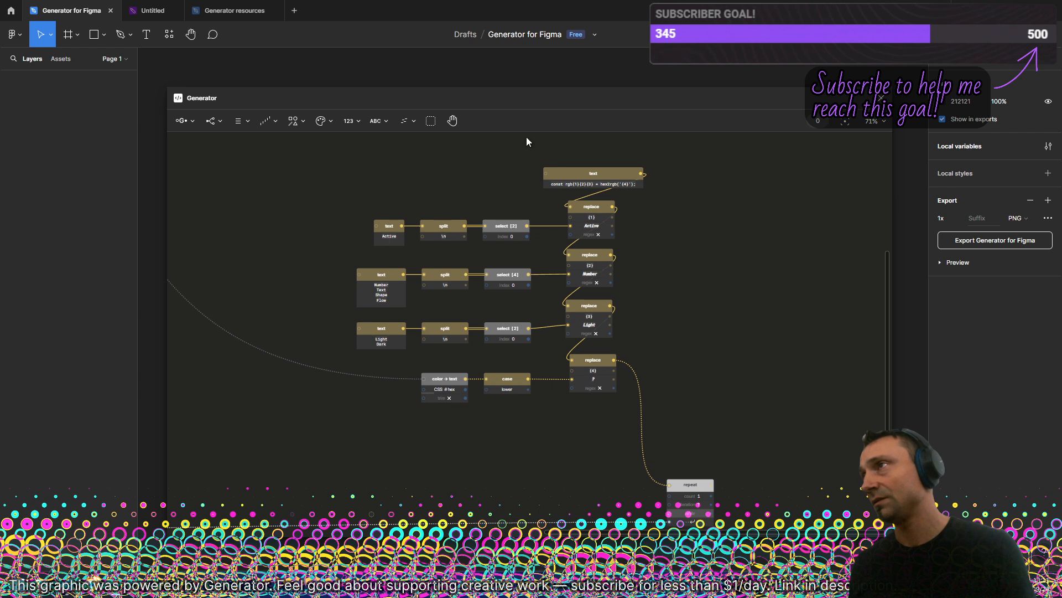
left_click_drag(590, 174, 473, 190)
key("ctrl+z")
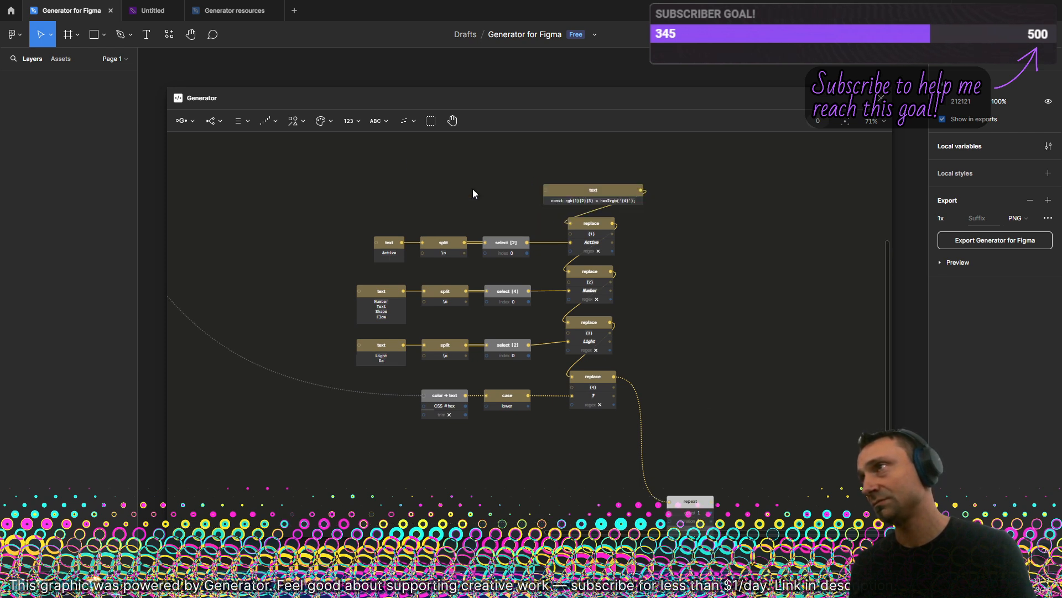
- Move the template text node so it sits above the first Replace node of the chain
key("ctrl+shift+z")
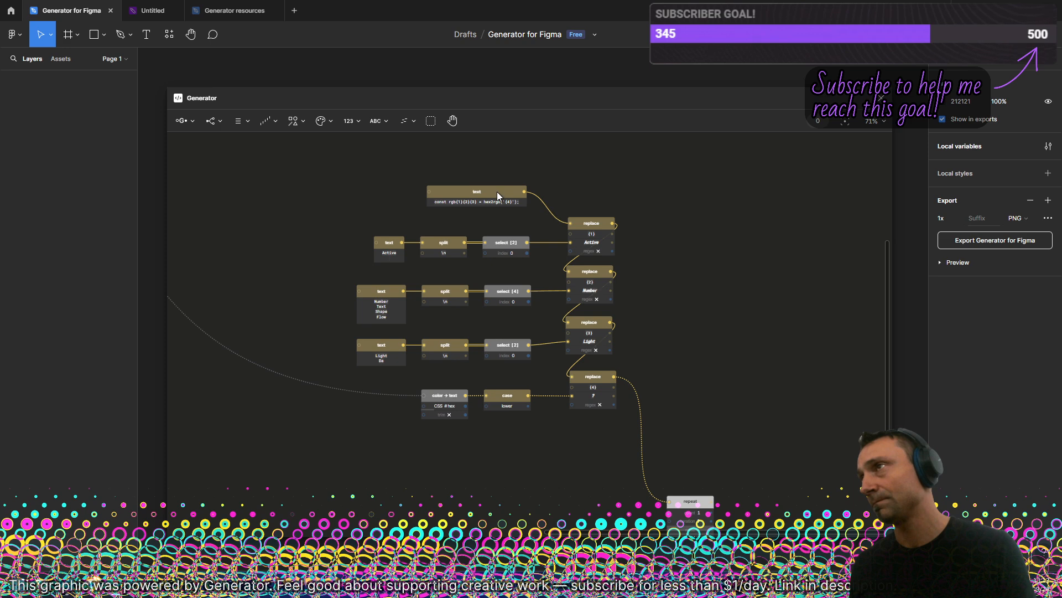
left_click_drag(497, 192, 612, 178)
- Insert an Items node after the Repeat node to list its output
scroll(685, 297, "down", 5)
scroll(685, 296, "right", 2)
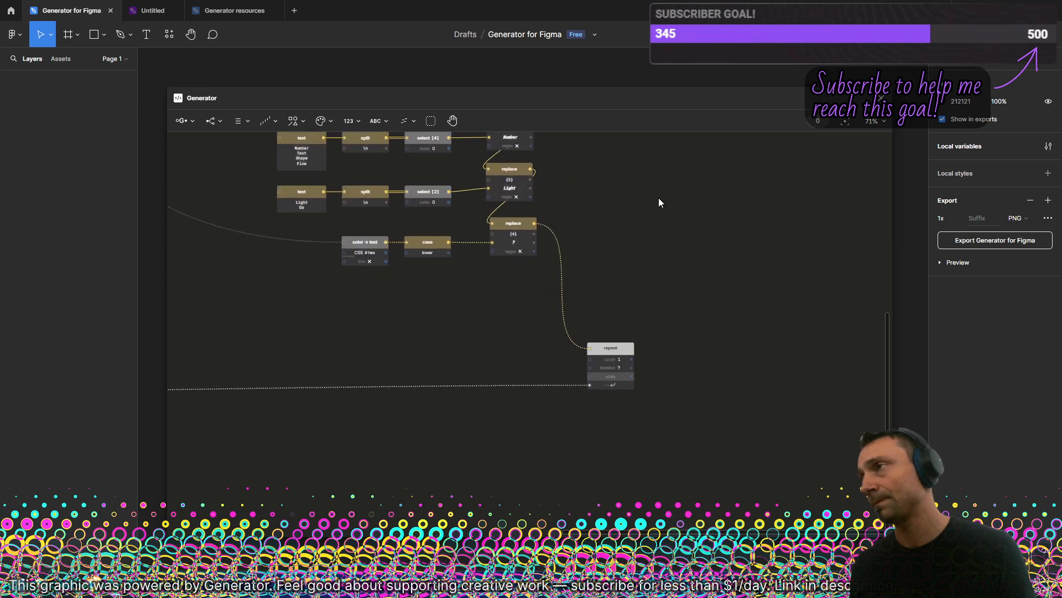
left_click(622, 350)
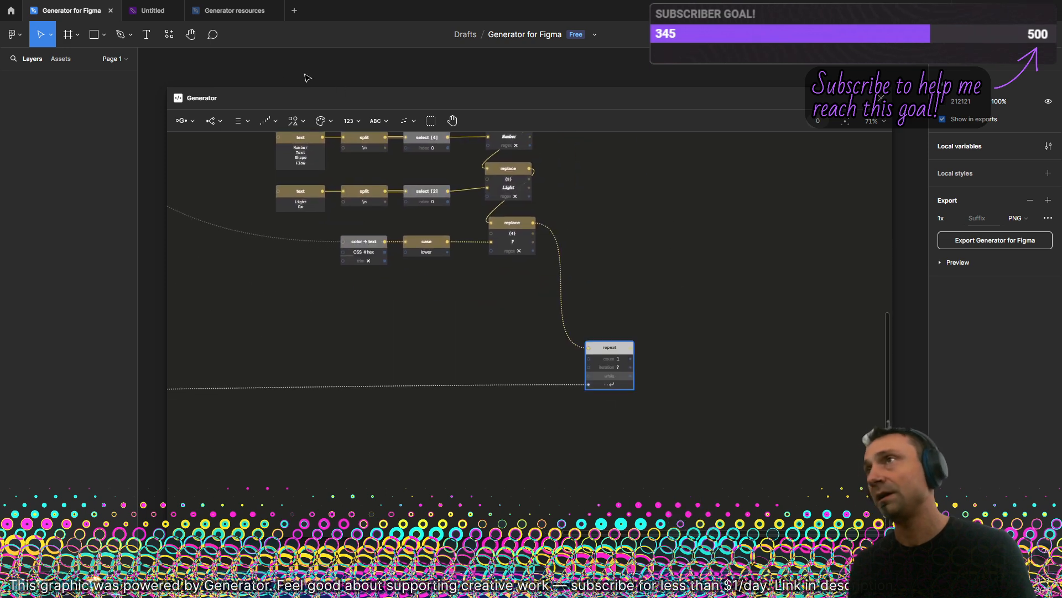
left_click(242, 122)
left_click(253, 156)
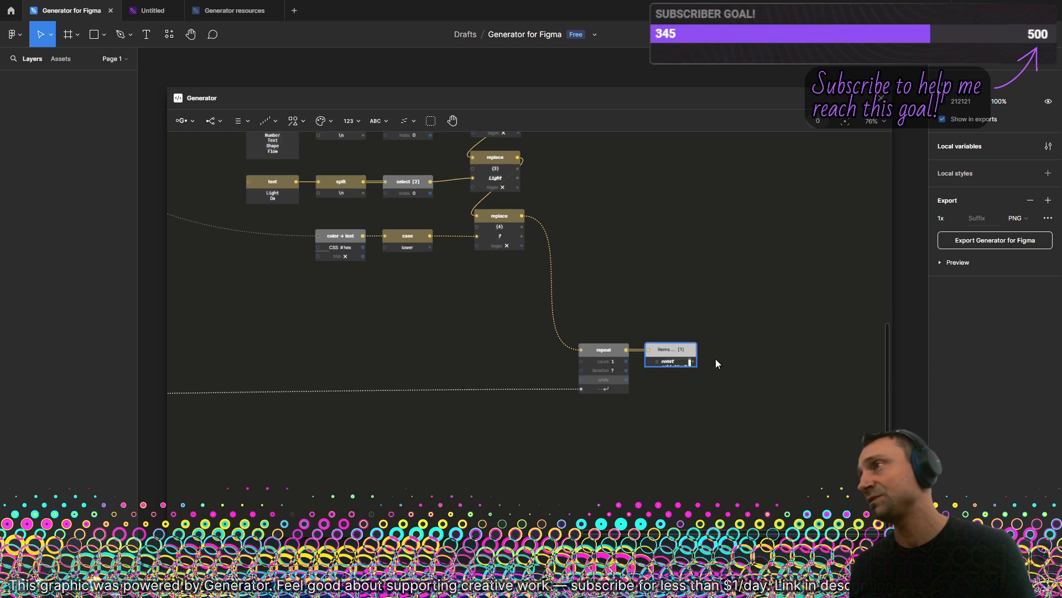
- Widen the Items node after the Repeat until a whole hex2rgb declaration fits on a single line
scroll(716, 359, "up", 3)
left_click_drag(693, 362, 795, 387)
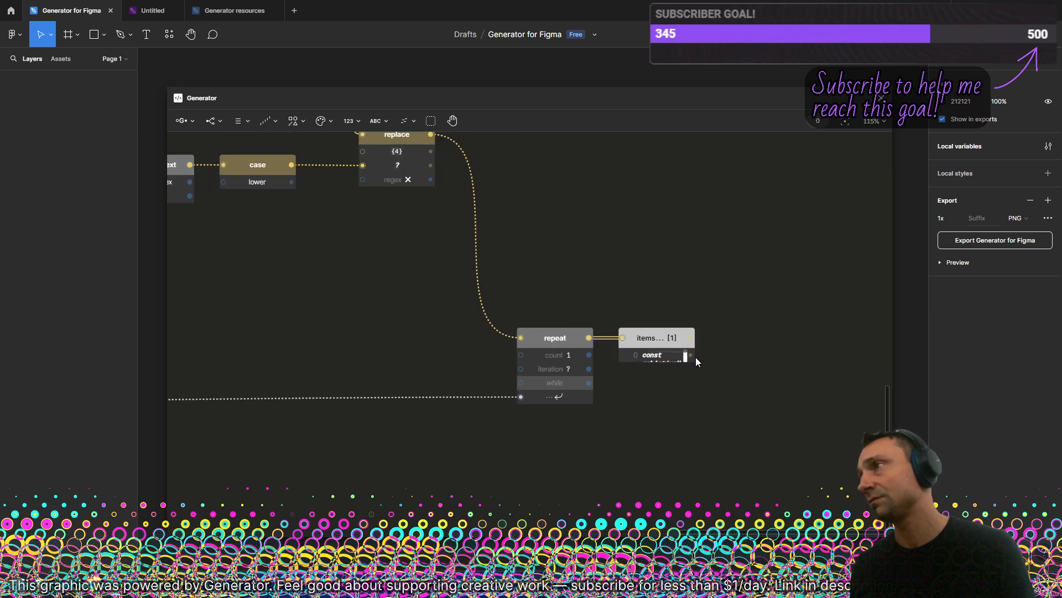
left_click_drag(695, 362, 881, 371)
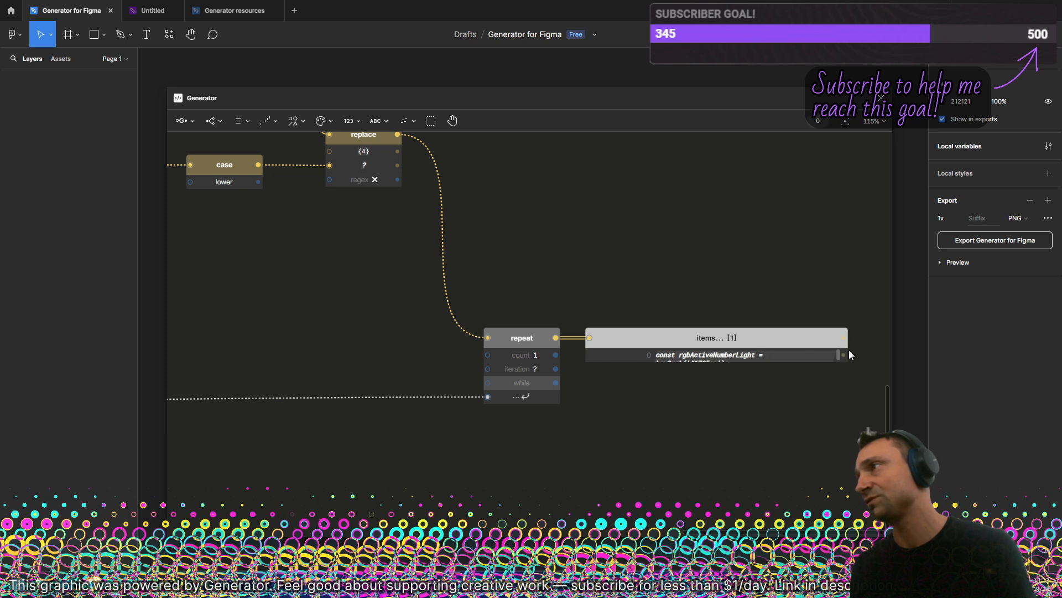
left_click_drag(847, 351, 763, 361)
left_click_drag(559, 354, 519, 355)
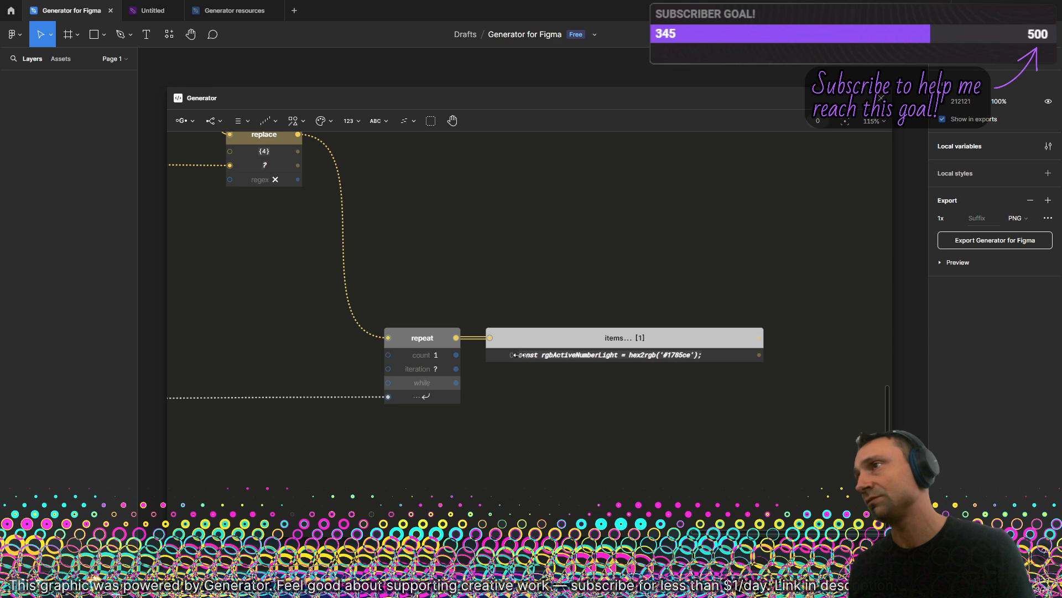
left_click_drag(761, 356, 755, 357)
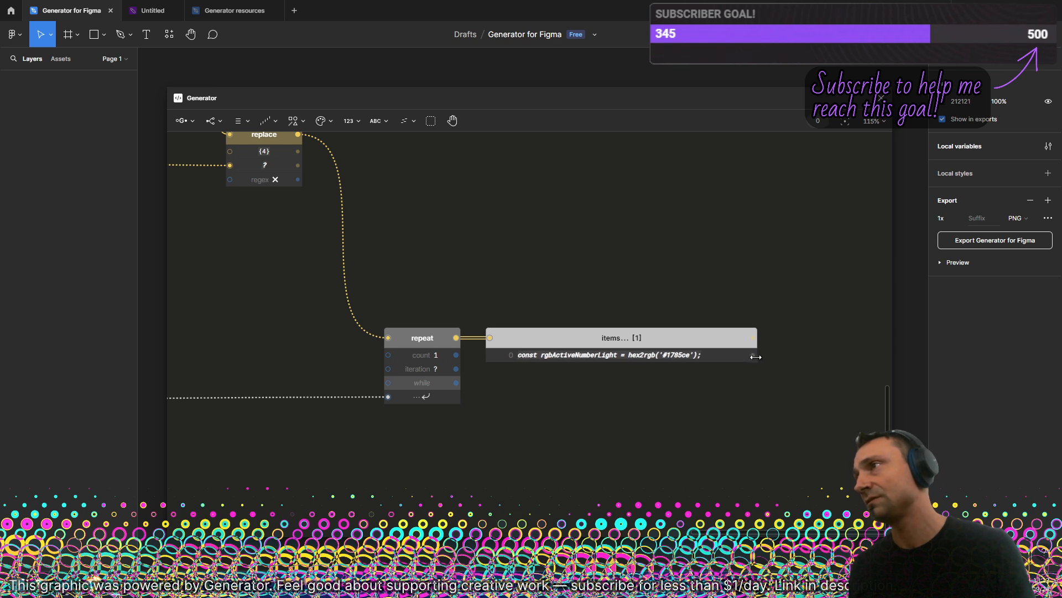
- Shift the NUMBER, TEXT, SHAPE and FLOW color groups and their Select node left, away from the BACK color nodes
scroll(503, 220, "down", 10)
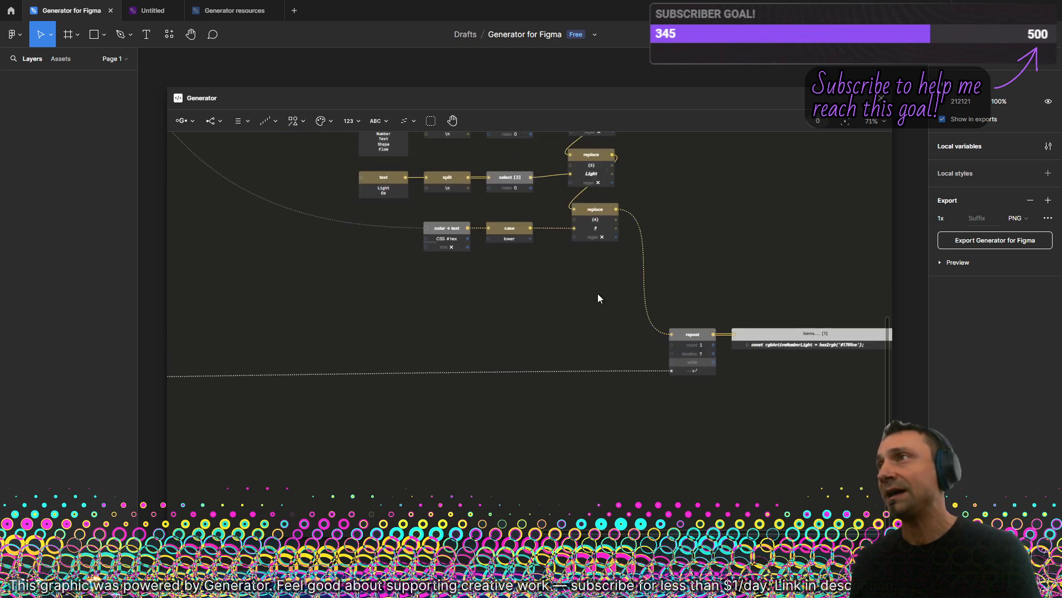
scroll(457, 305, "left", 5)
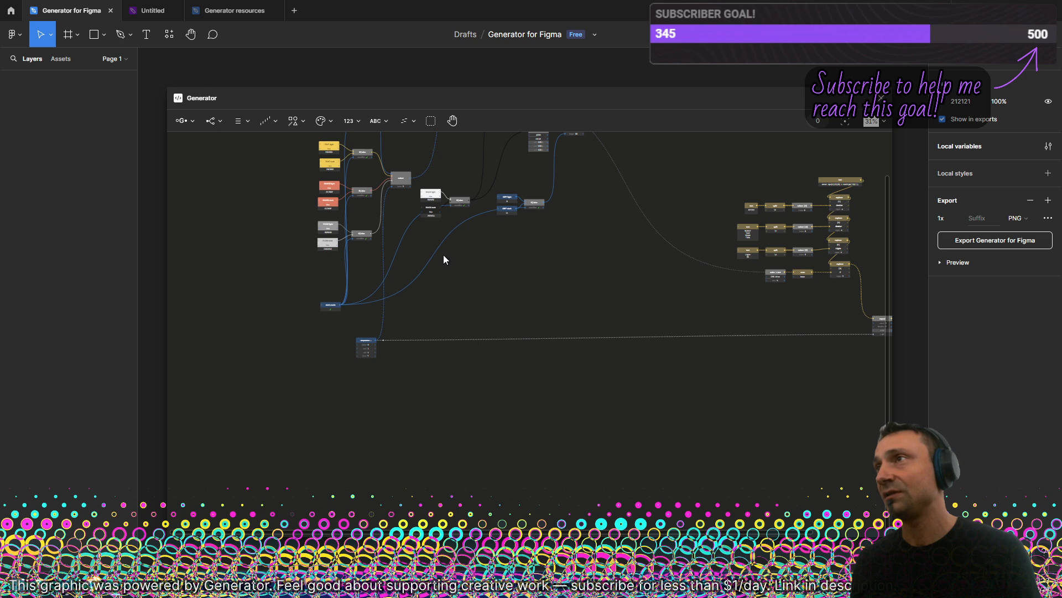
scroll(443, 259, "up", 5)
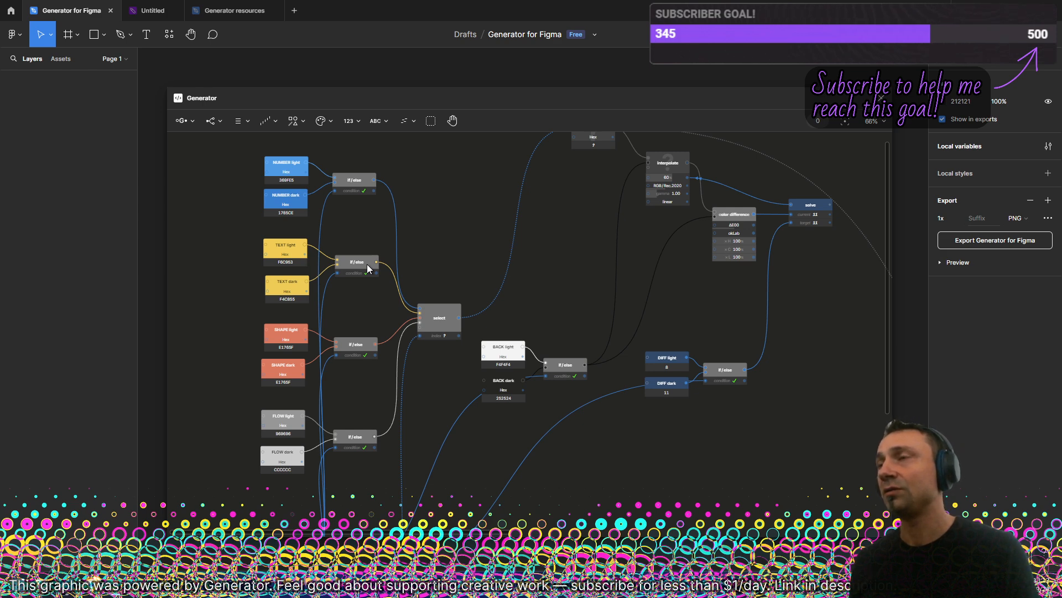
scroll(367, 264, "down", 3)
left_click_drag(277, 170, 414, 456)
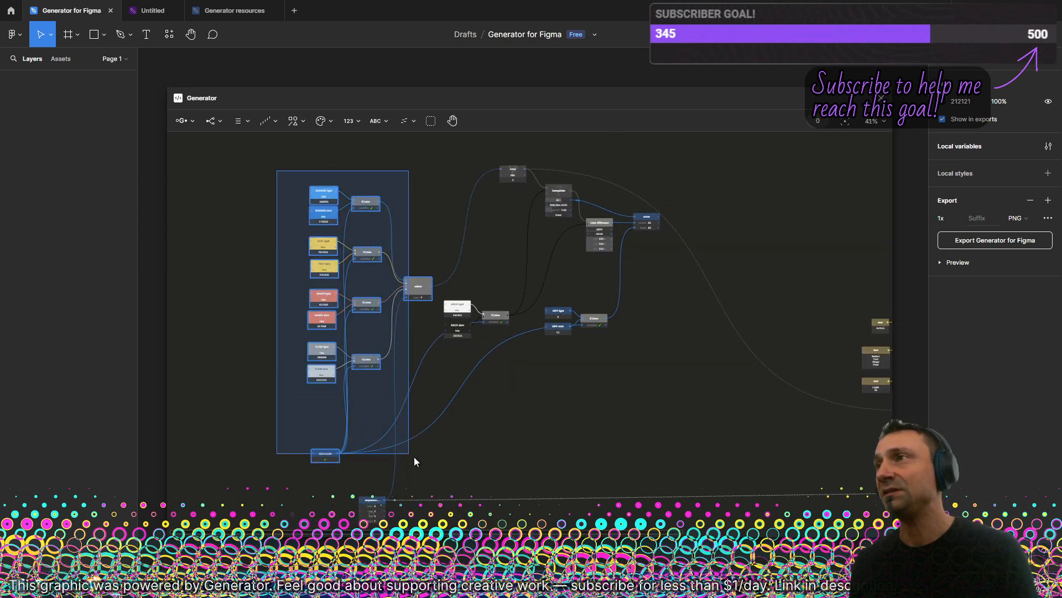
left_click_drag(264, 161, 416, 418)
left_click_drag(415, 184, 365, 167)
scroll(416, 219, "up", 4)
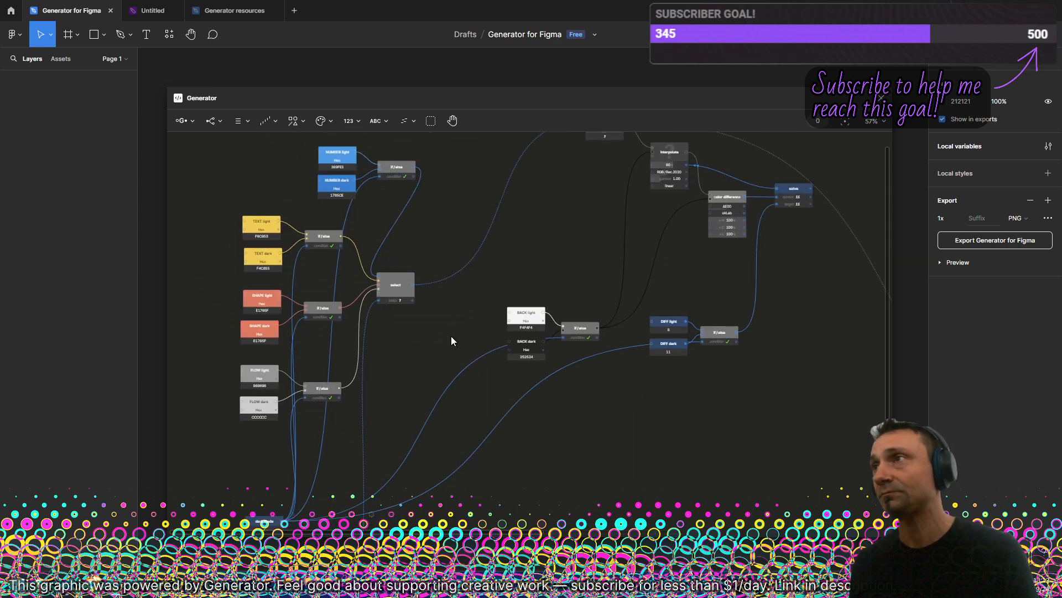
left_click_drag(294, 146, 401, 199)
left_click_drag(397, 168, 320, 248)
- Delete the Select node that gathers the outputs of the four color If/else nodes
left_click(401, 323)
left_click_drag(401, 327, 389, 423)
key("Delete")
- Combine the four color If/else nodes in a new List node and nudge it right
left_click_drag(407, 204, 352, 501)
left_click_drag(356, 169, 301, 399)
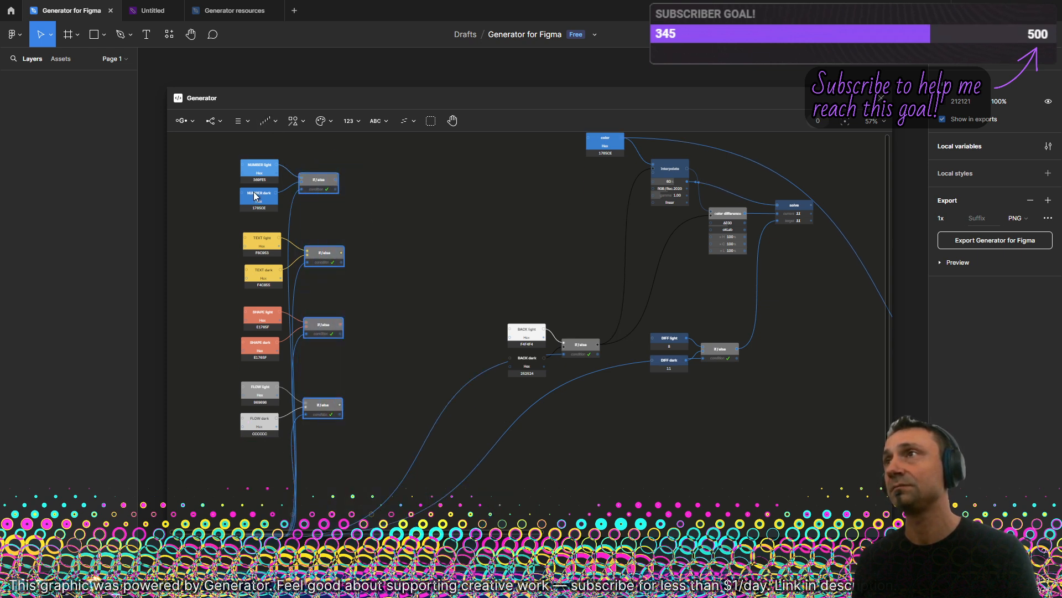
left_click(244, 120)
left_click(222, 146)
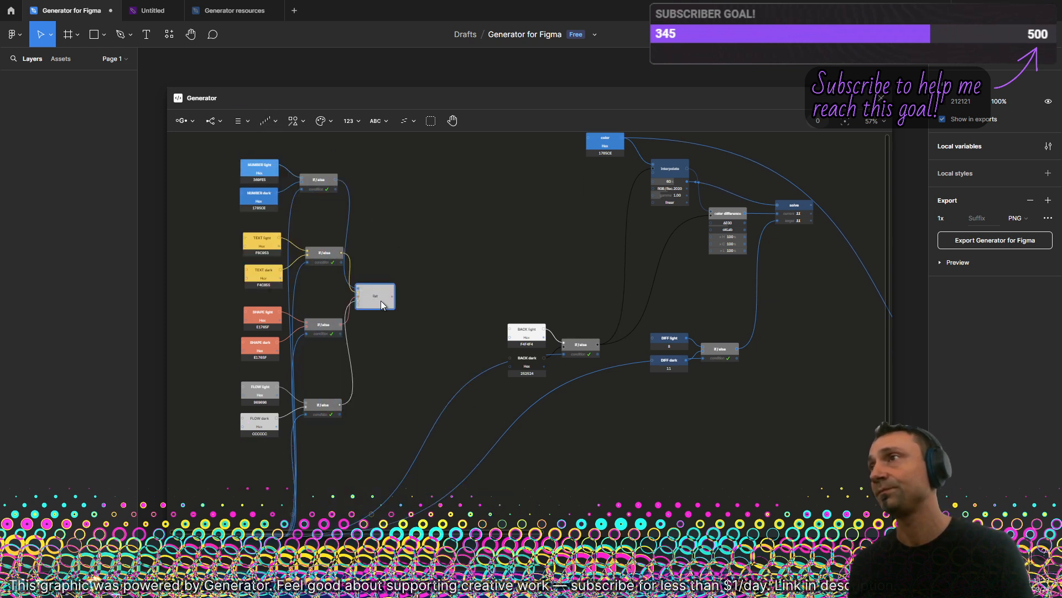
left_click_drag(381, 301, 397, 300)
- Insert a Select node after the color List and connect its output to the color node feeding Interpolate
left_click(211, 121)
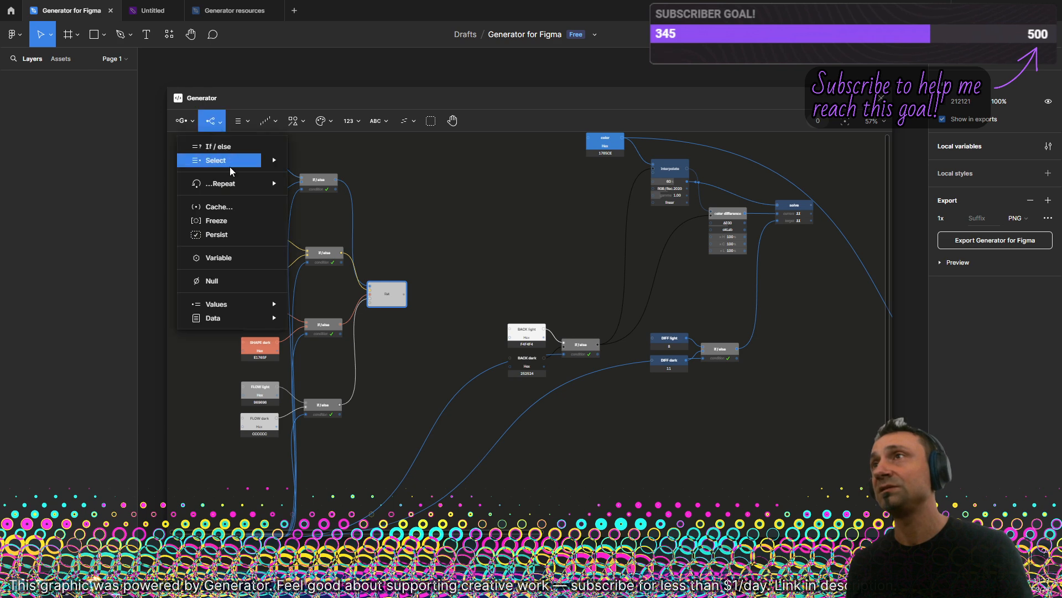
mouse_move(261, 167)
left_click(325, 162)
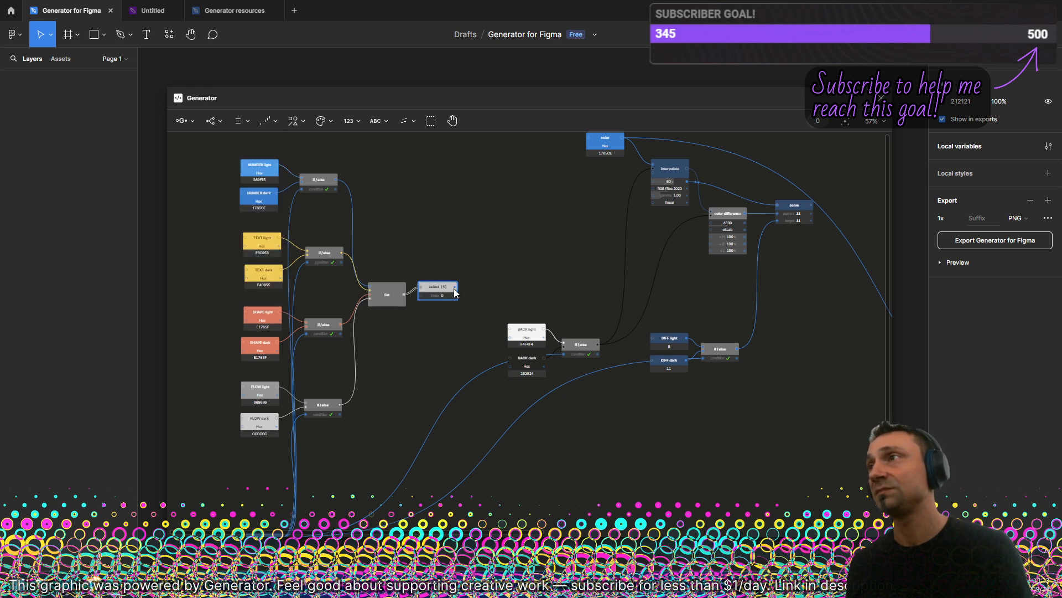
scroll(585, 147, "up", 3)
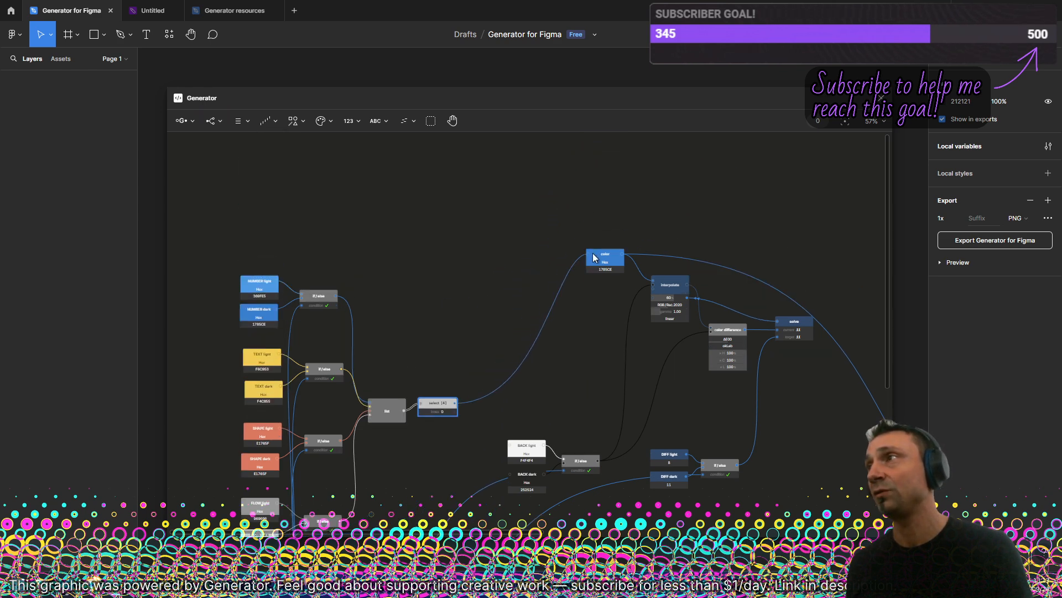
- Connect the Sequence node's output to the index input of the Select node following the color List
scroll(440, 163, "down", 5)
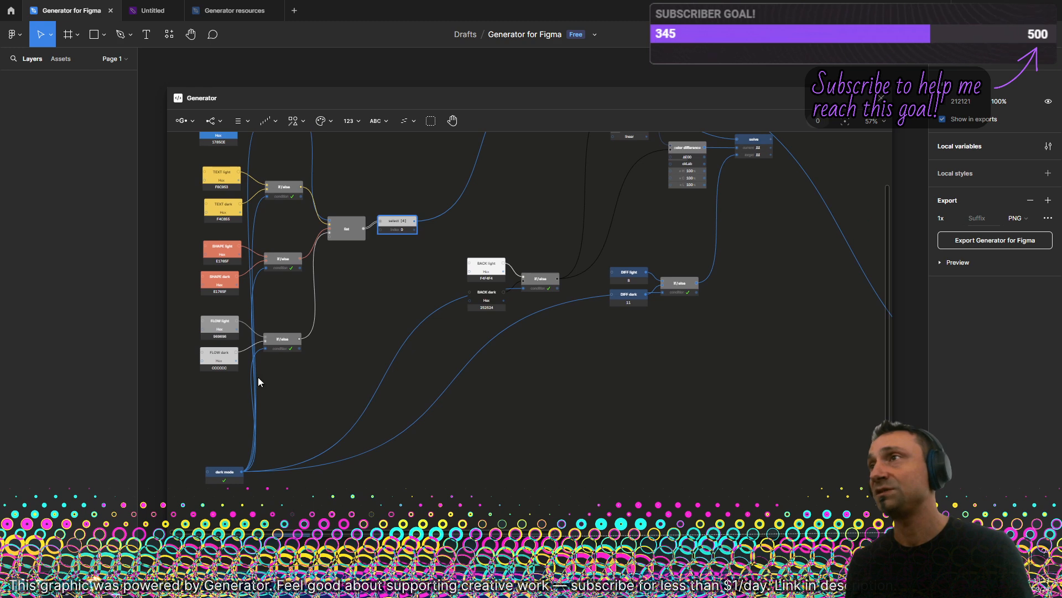
scroll(307, 432, "down", 2)
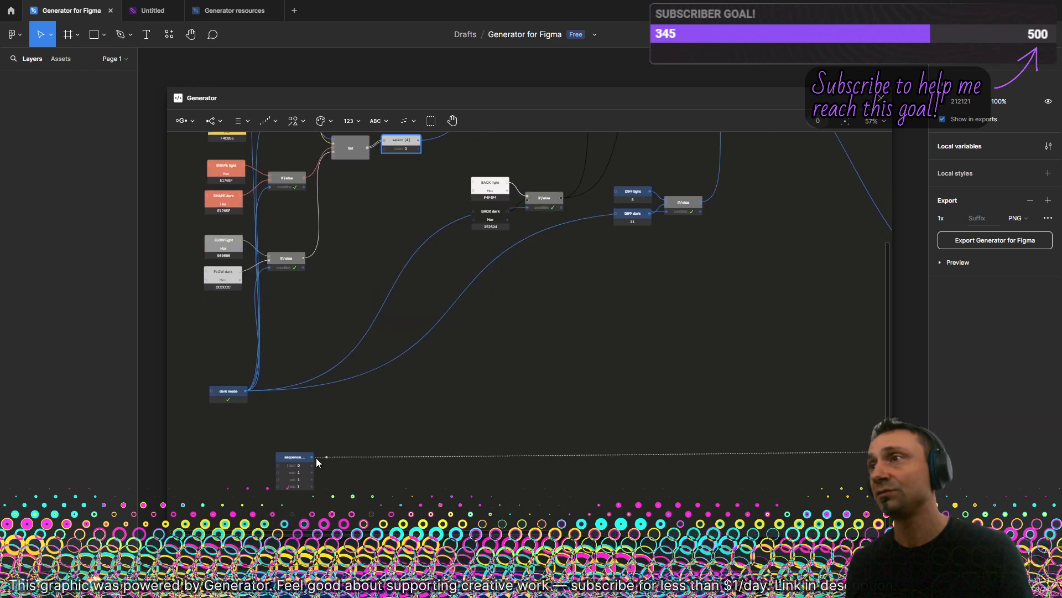
left_click_drag(313, 457, 394, 267)
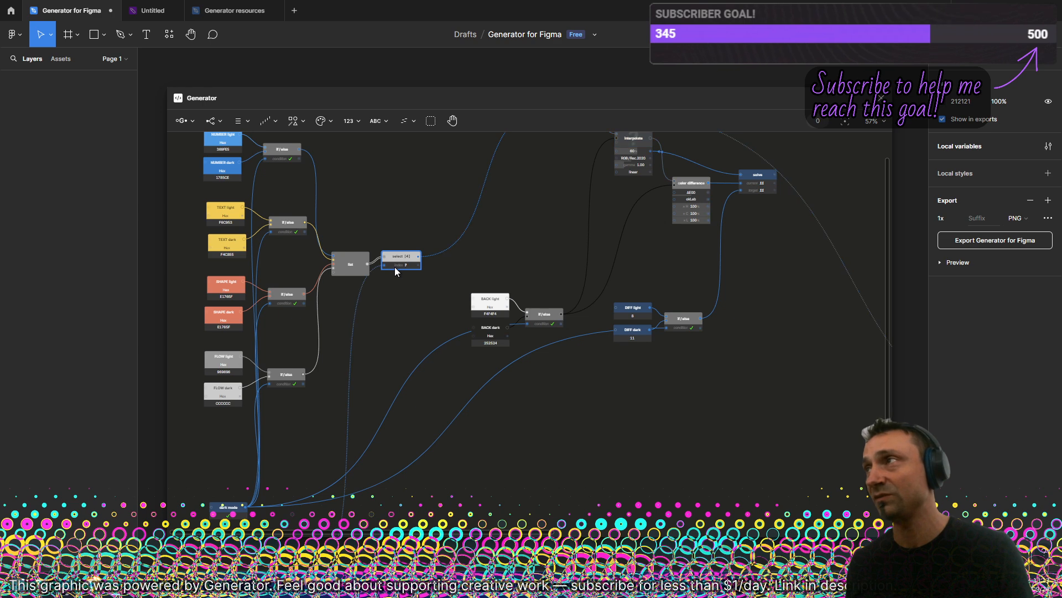
- Add a Count node fed by the color List and place it below the Select node
left_click(345, 263)
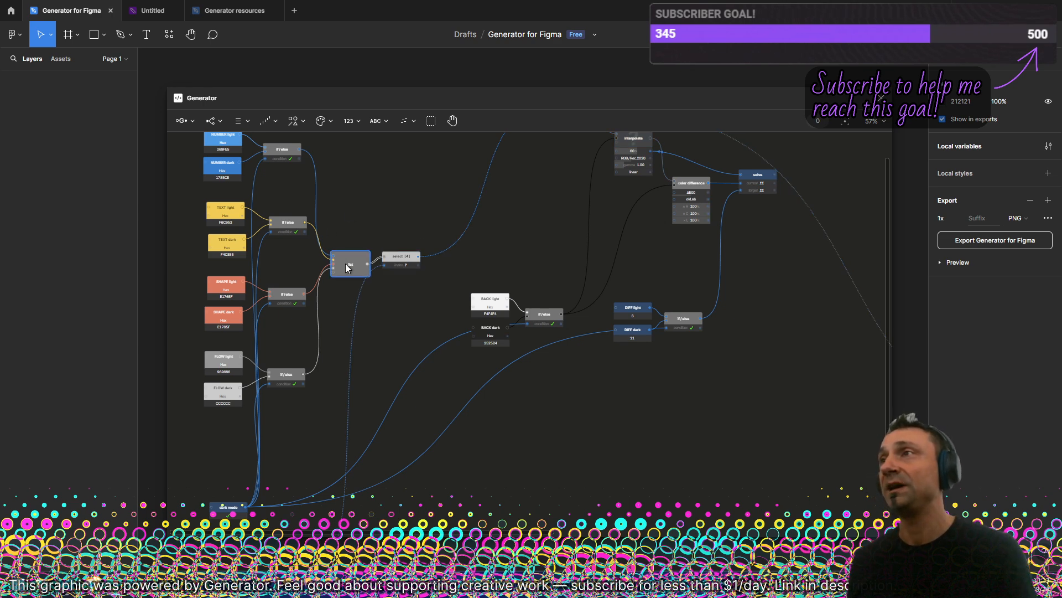
left_click(257, 116)
left_click(240, 122)
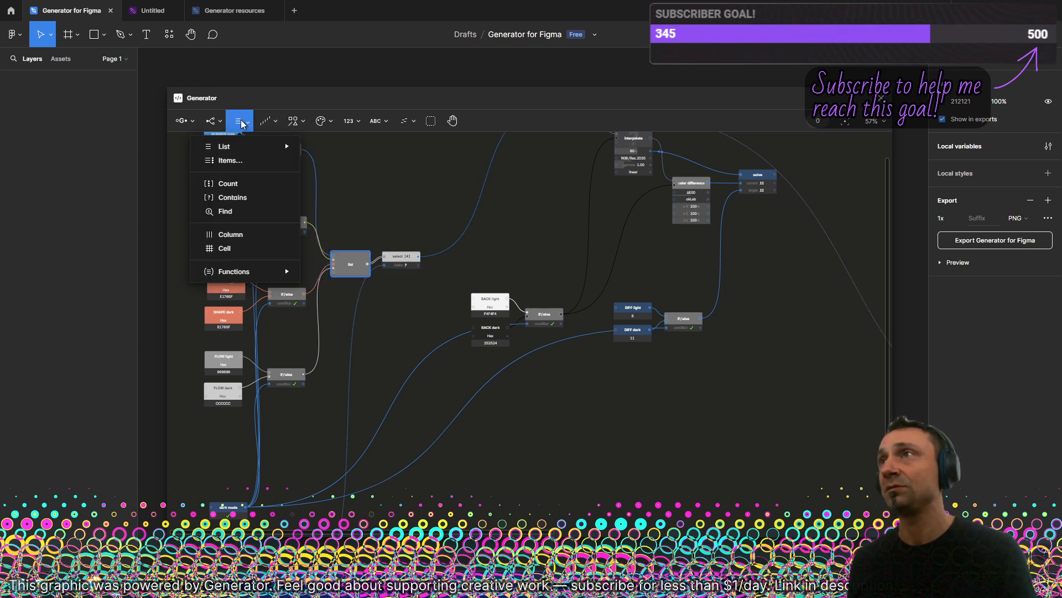
left_click(241, 184)
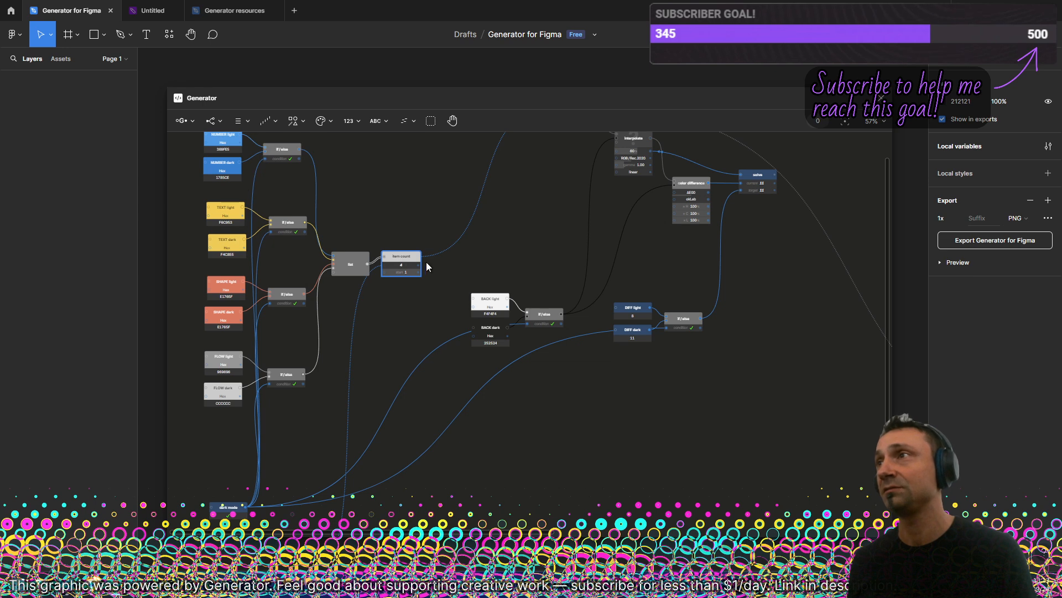
left_click_drag(398, 302, 407, 300)
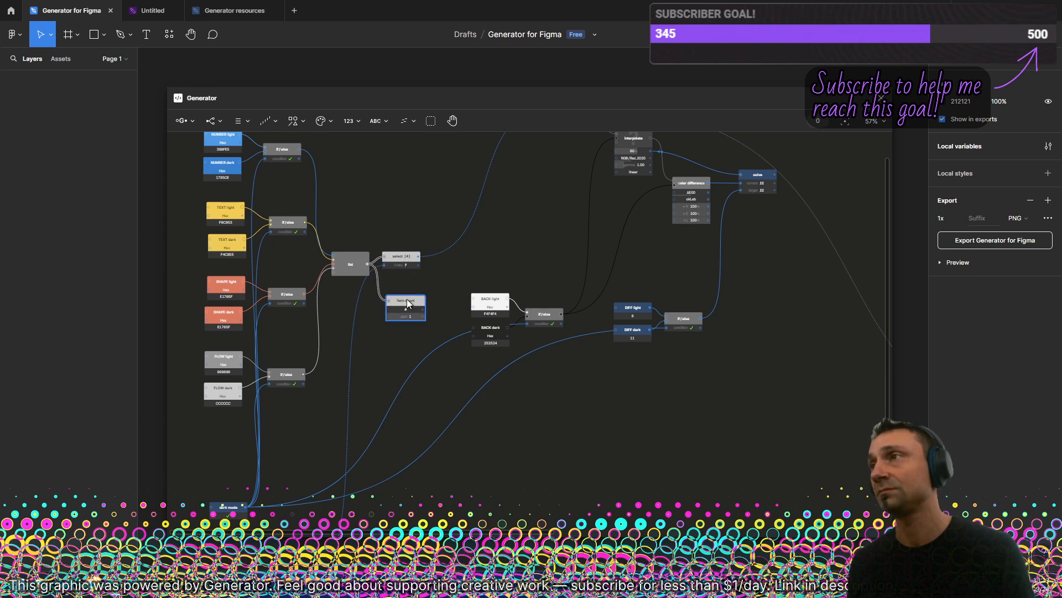
- Connect the item count node's output to the Repeat node's count input
scroll(409, 296, "up", 5)
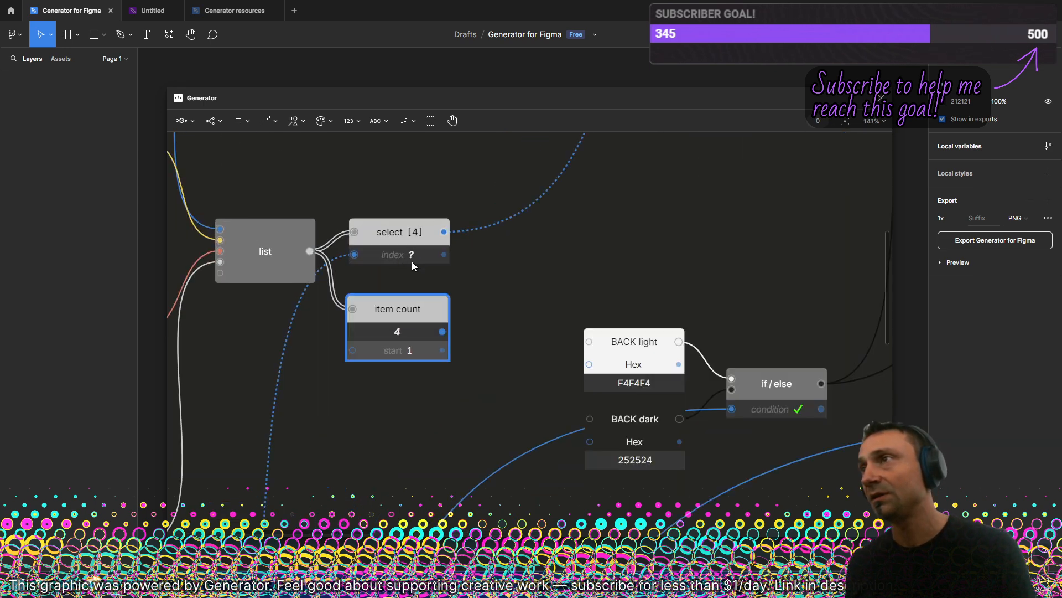
scroll(412, 261, "down", 4)
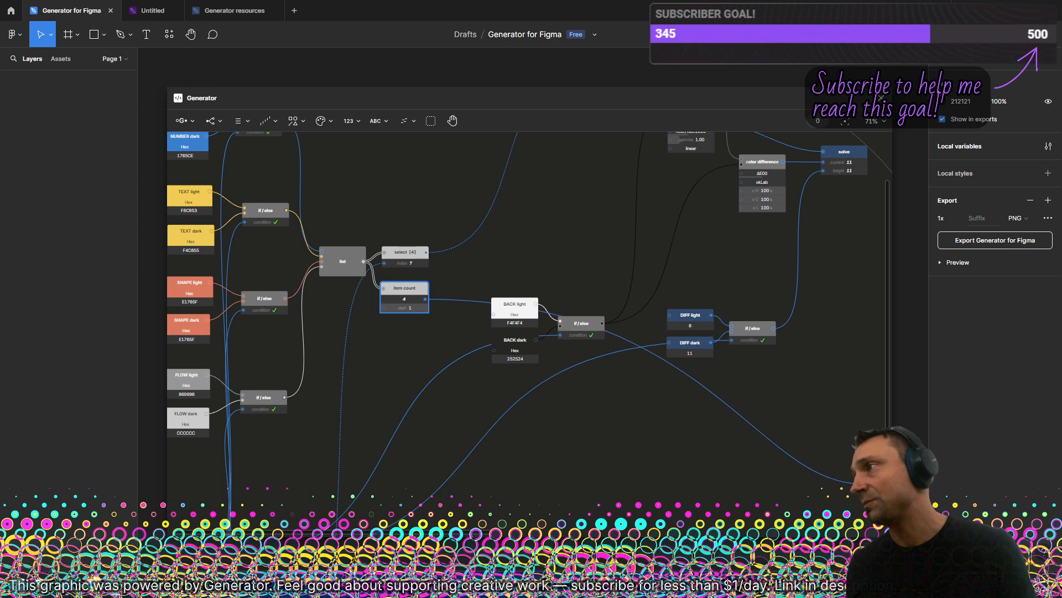
scroll(827, 498, "right", 10)
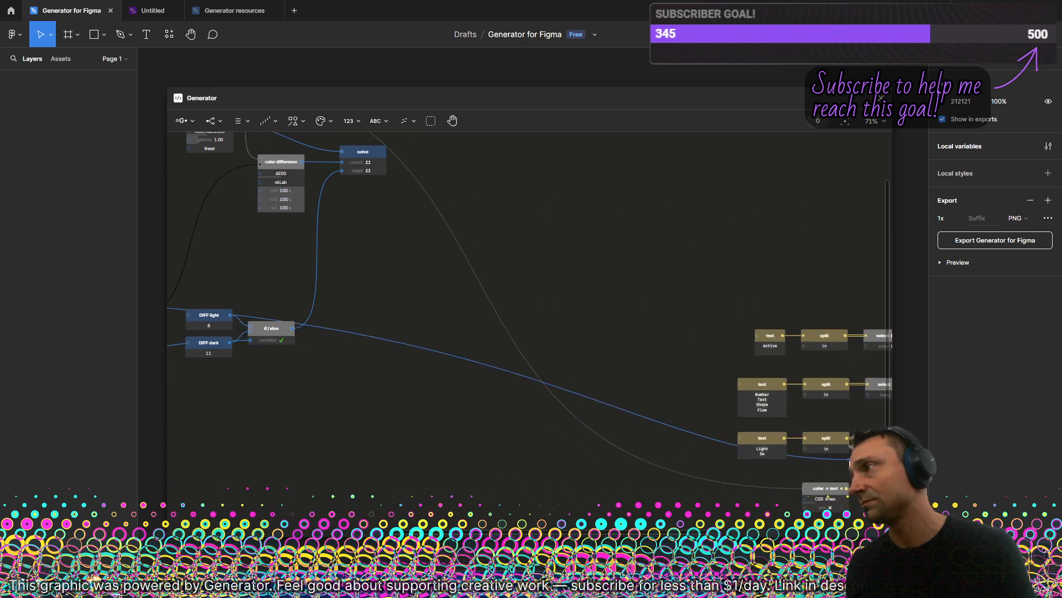
scroll(826, 497, "right", 6)
scroll(814, 514, "down", 2)
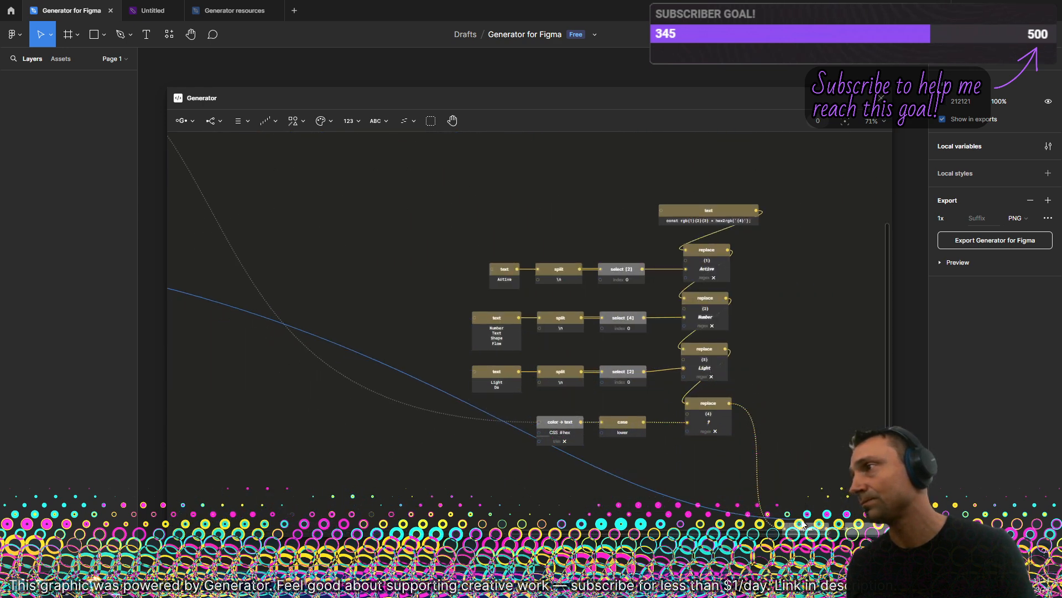
scroll(805, 476, "down", 2)
key("ctrl+z")
key("ctrl+z")
key("ctrl+z")
key("ctrl+z")
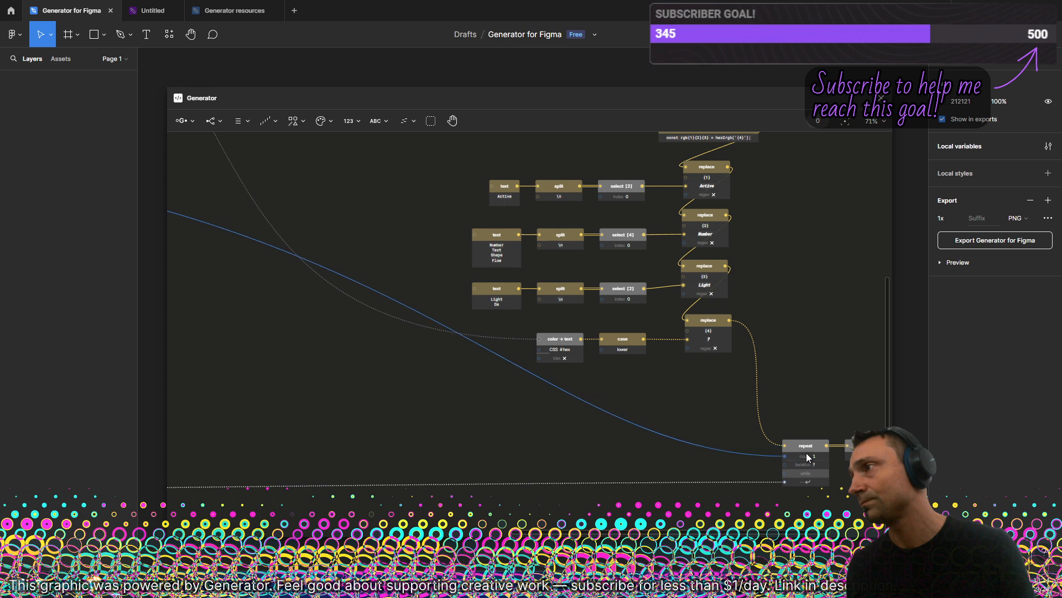
- Examine the hex2rgb declarations listed in the Items node after the Repeat, comparing their names and color values
left_click_drag(835, 389, 519, 282)
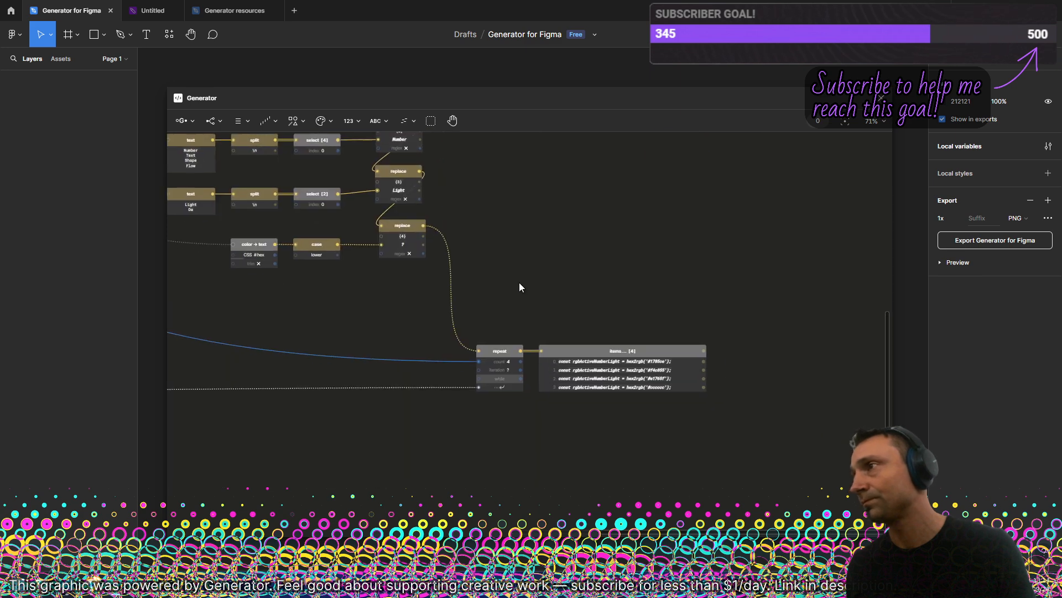
scroll(647, 415, "up", 5)
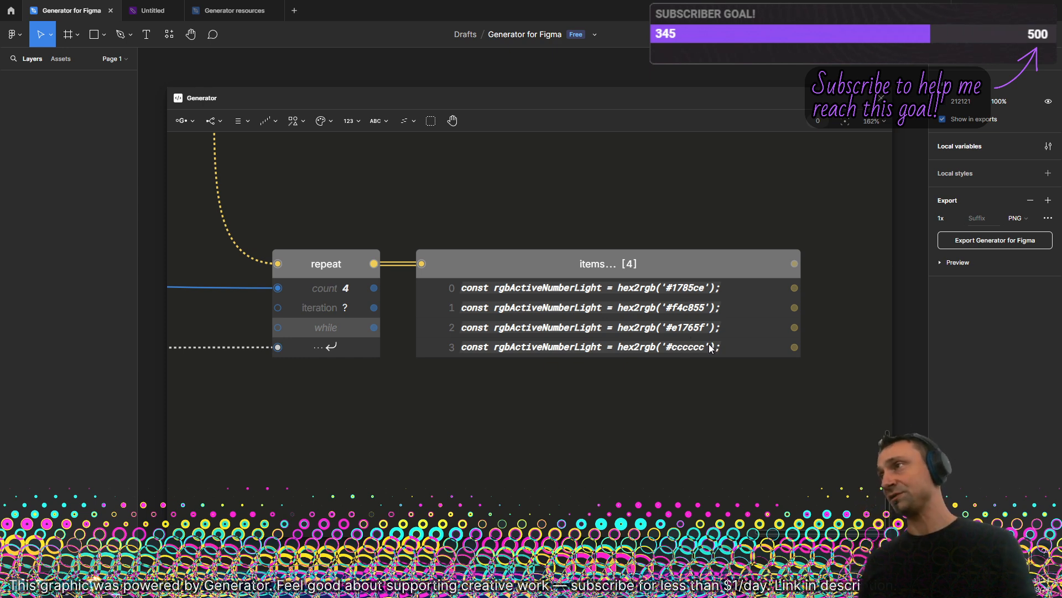
scroll(553, 282, "down", 5)
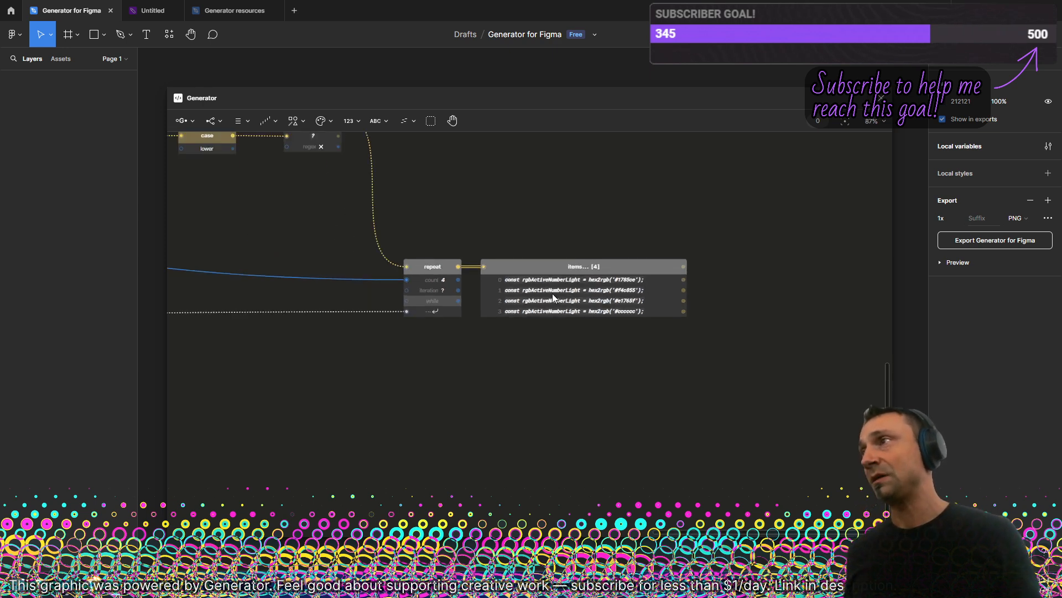
scroll(575, 194, "down", 1)
scroll(567, 205, "down", 3)
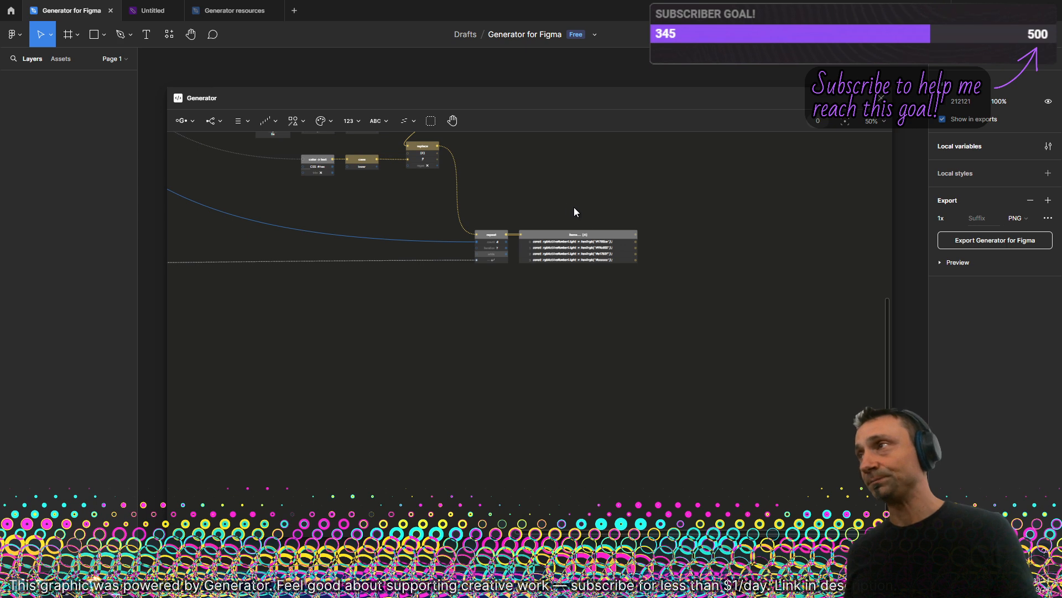
scroll(542, 210, "up", 1)
scroll(546, 223, "up", 3)
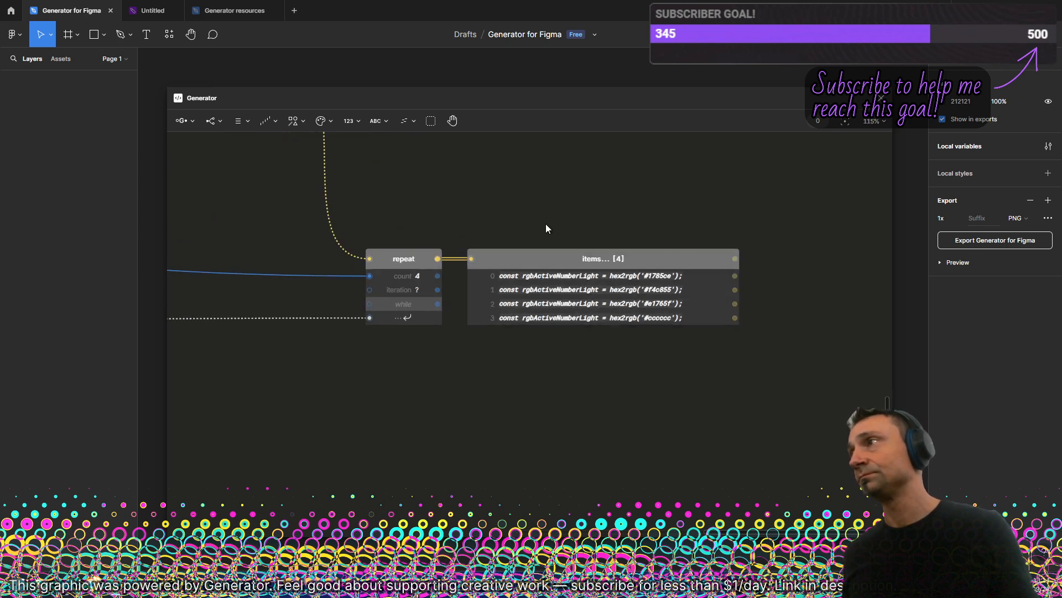
- Connect the Sequence node's output to the index input of the Select node following the Number, Text, Shape, Flow list
scroll(633, 320, "up", 1)
left_click_drag(391, 133, 431, 195)
scroll(431, 195, "down", 5)
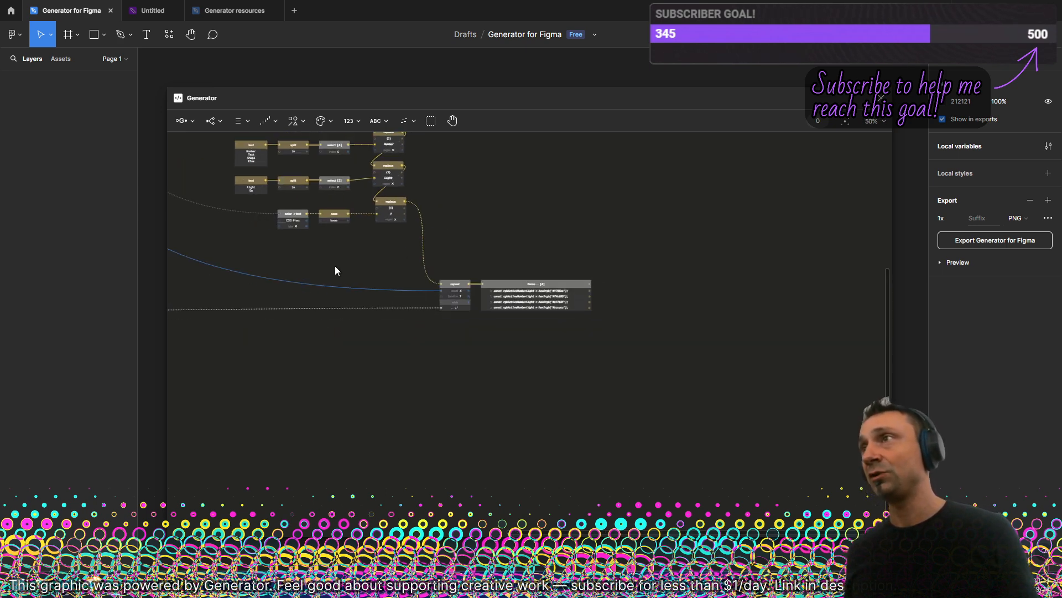
left_click_drag(220, 255, 513, 307)
left_click_drag(254, 282, 523, 245)
left_click_drag(303, 292, 556, 238)
scroll(409, 281, "up", 5)
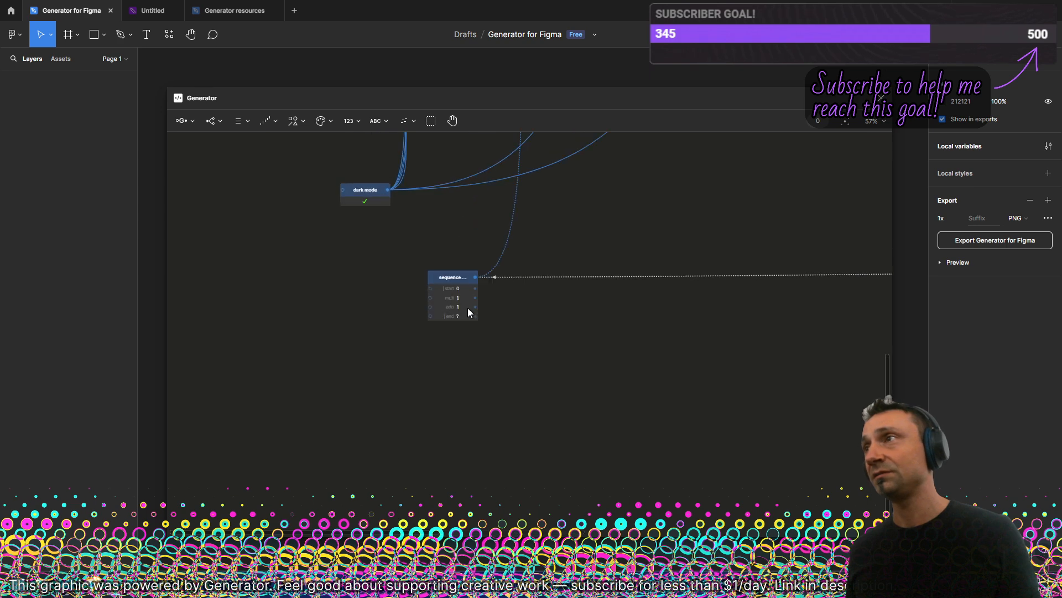
scroll(512, 264, "down", 5)
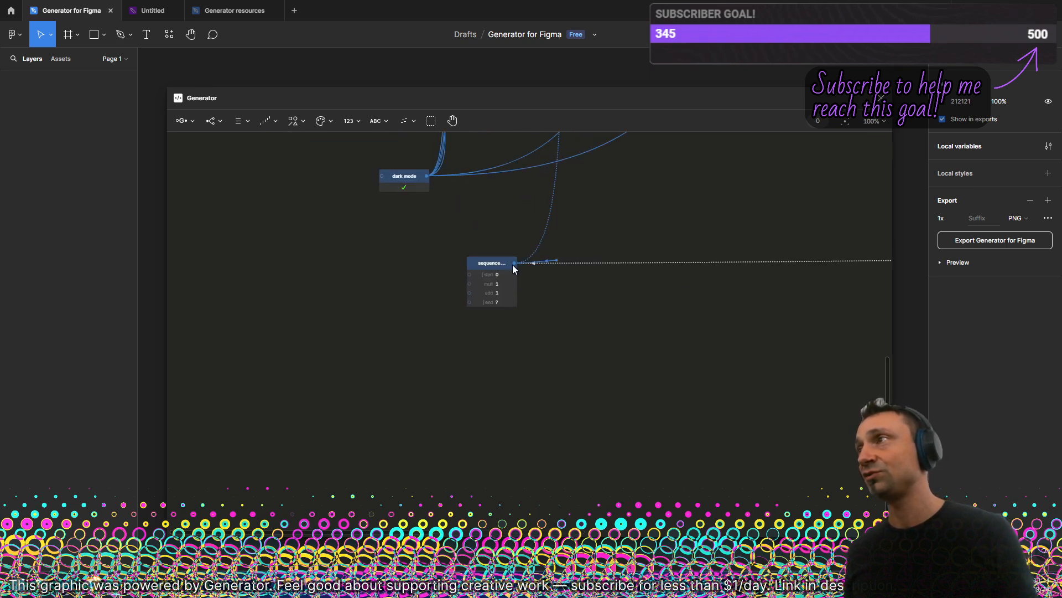
left_click_drag(888, 229, 629, 209)
scroll(832, 272, "up", 1)
scroll(828, 273, "up", 6)
scroll(430, 251, "down", 3)
left_click_drag(628, 436, 484, 320)
scroll(483, 320, "down", 1)
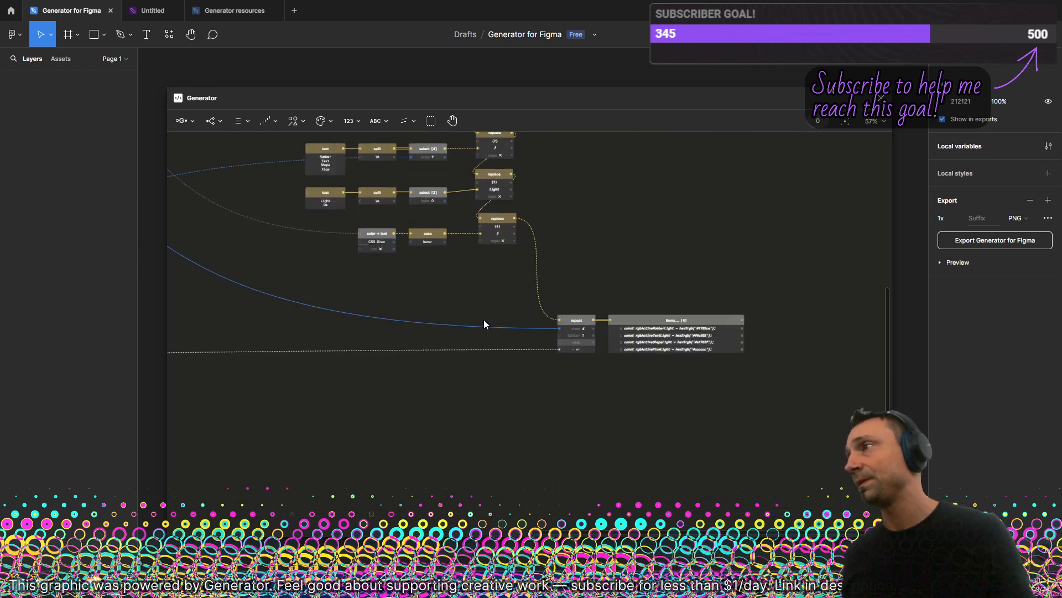
left_click_drag(702, 337, 612, 269)
scroll(603, 263, "up", 7)
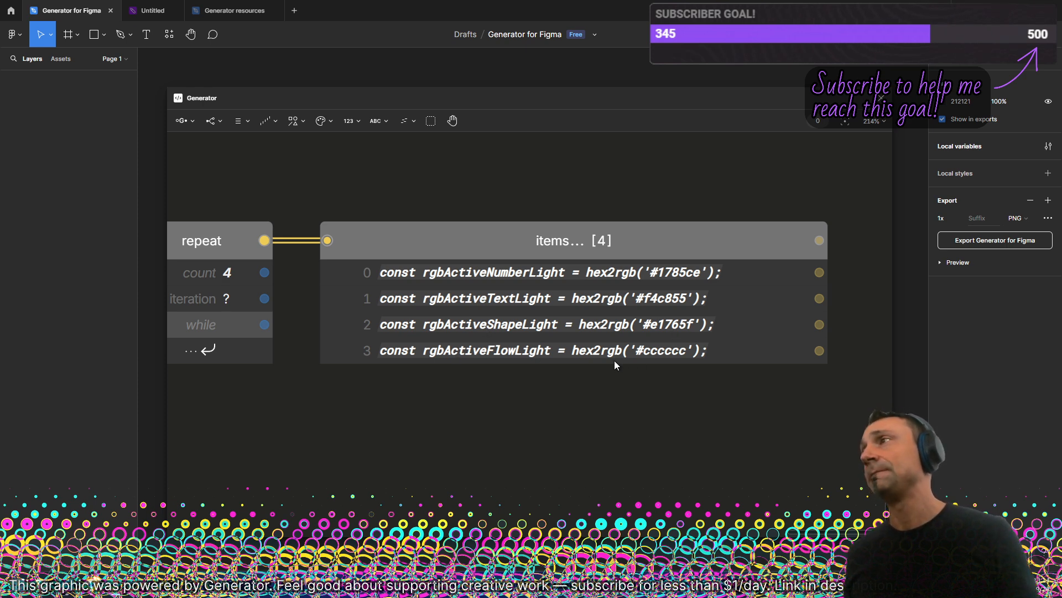
- Connect the dark mode node's output to the index input of the Select node following the Light and Dark names
scroll(614, 360, "down", 5)
scroll(635, 422, "down", 8)
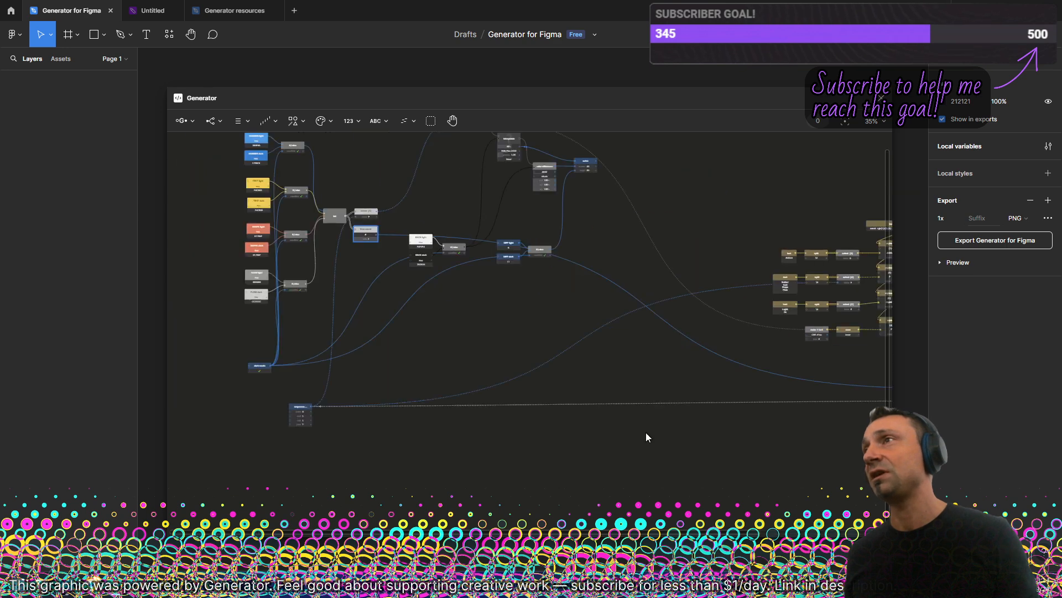
scroll(307, 414, "up", 6)
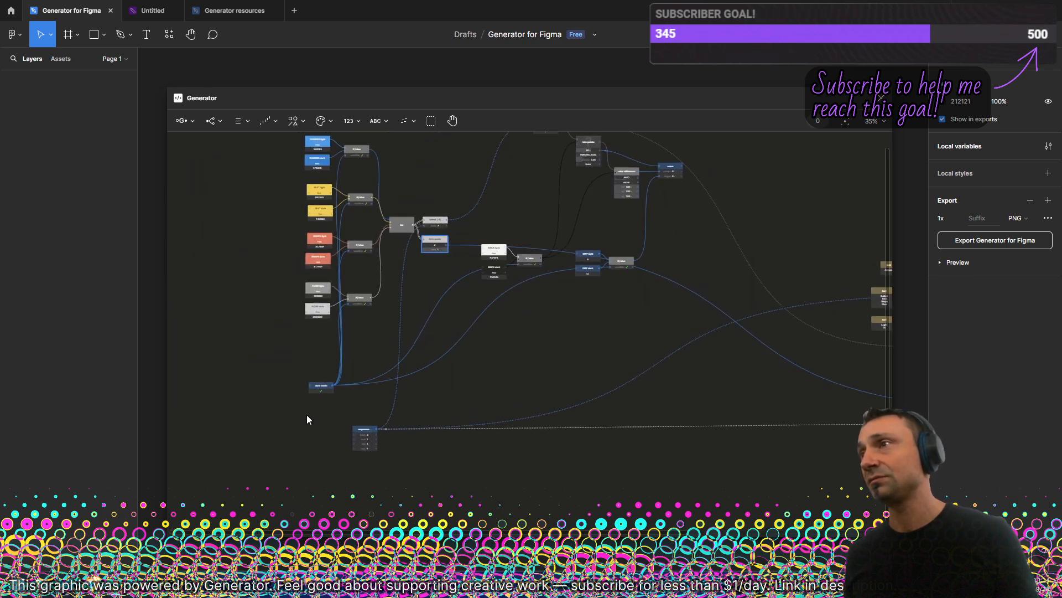
scroll(563, 410, "down", 5)
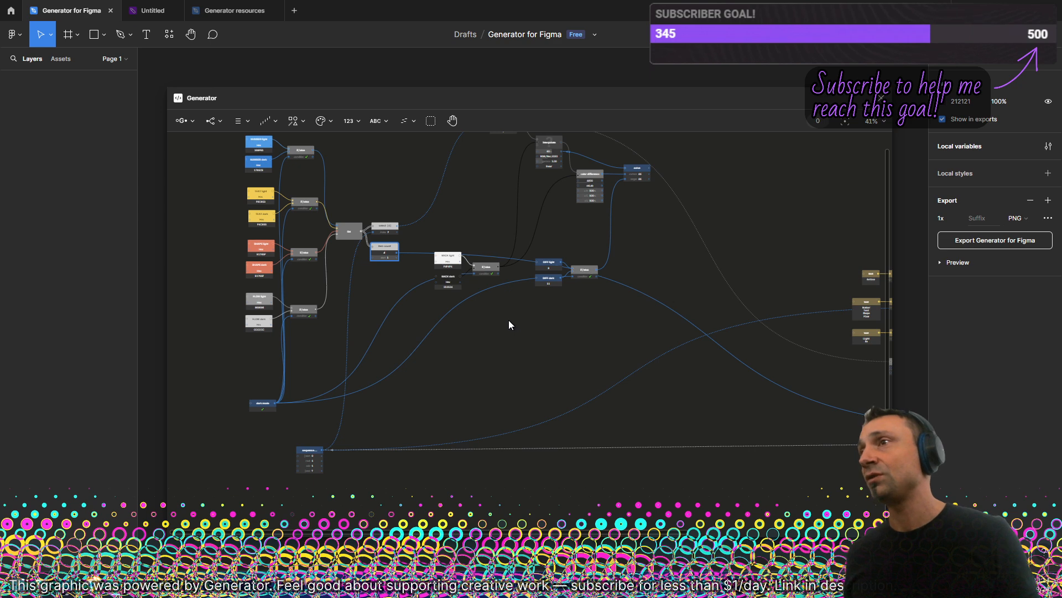
scroll(254, 408, "up", 5)
left_click_drag(257, 434, 725, 278)
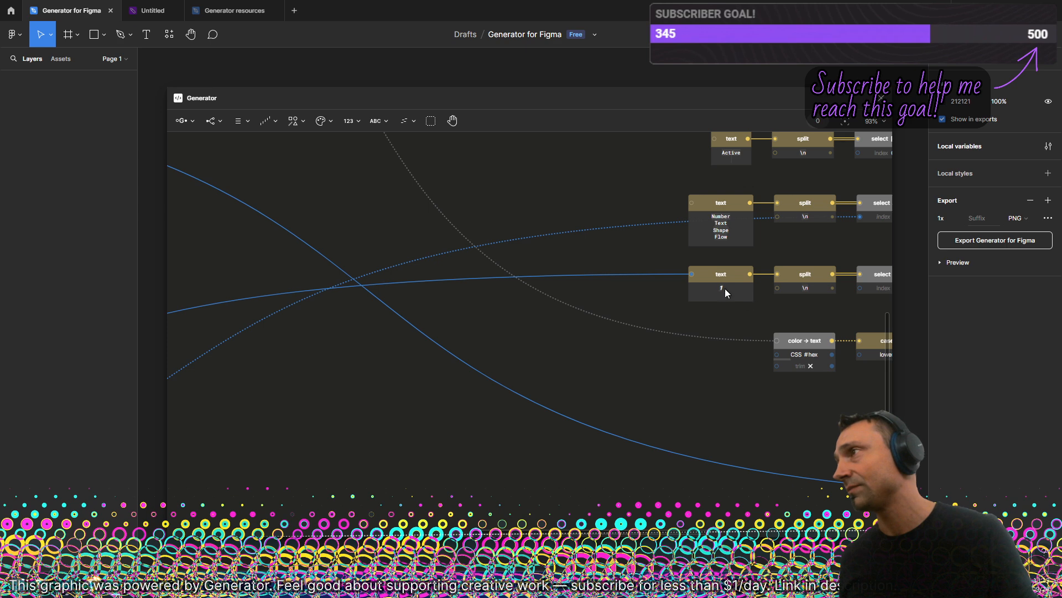
left_click_drag(692, 277, 861, 289)
- Set the overwritten third name Text node's contents to Light and Dark on separate lines
scroll(732, 285, "up", 5)
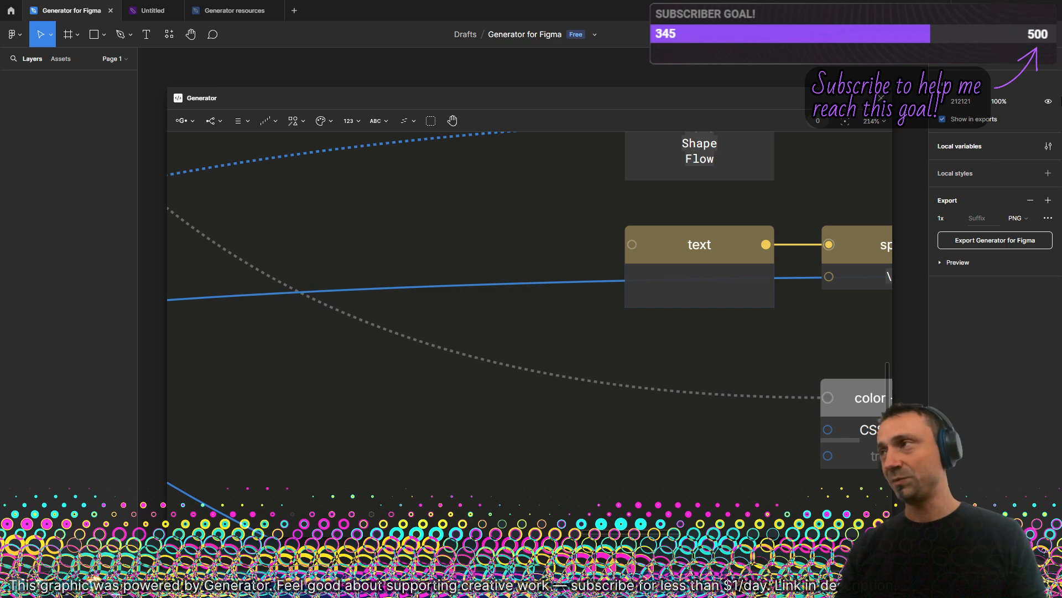
type("Light")
key("Return")
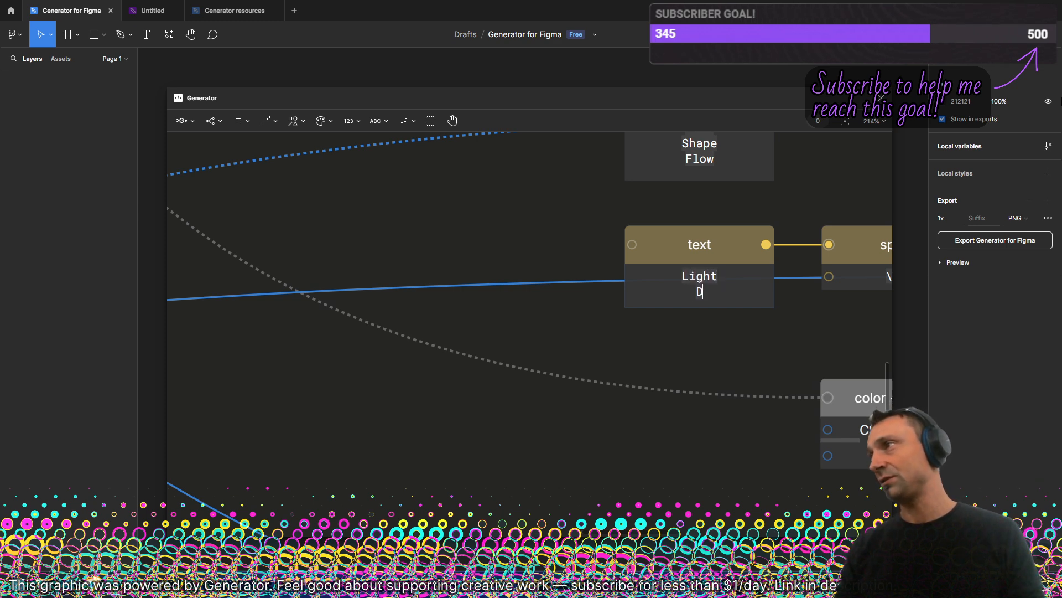
type("Dark")
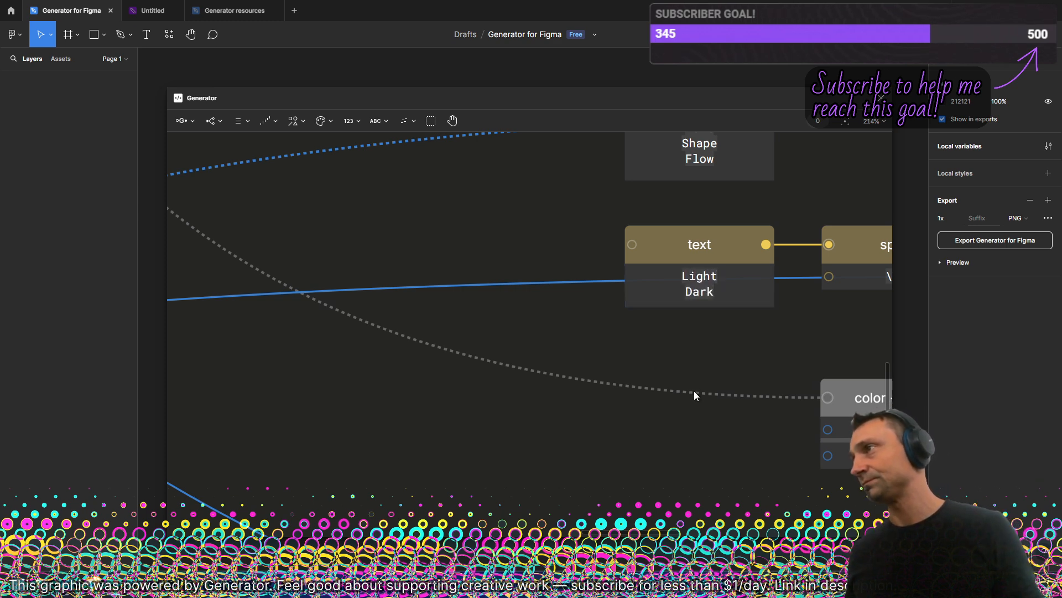
- Review the Dark declarations listed after the Repeat node and delete that Items node
scroll(304, 261, "down", 4)
left_click_drag(659, 294, 325, 367)
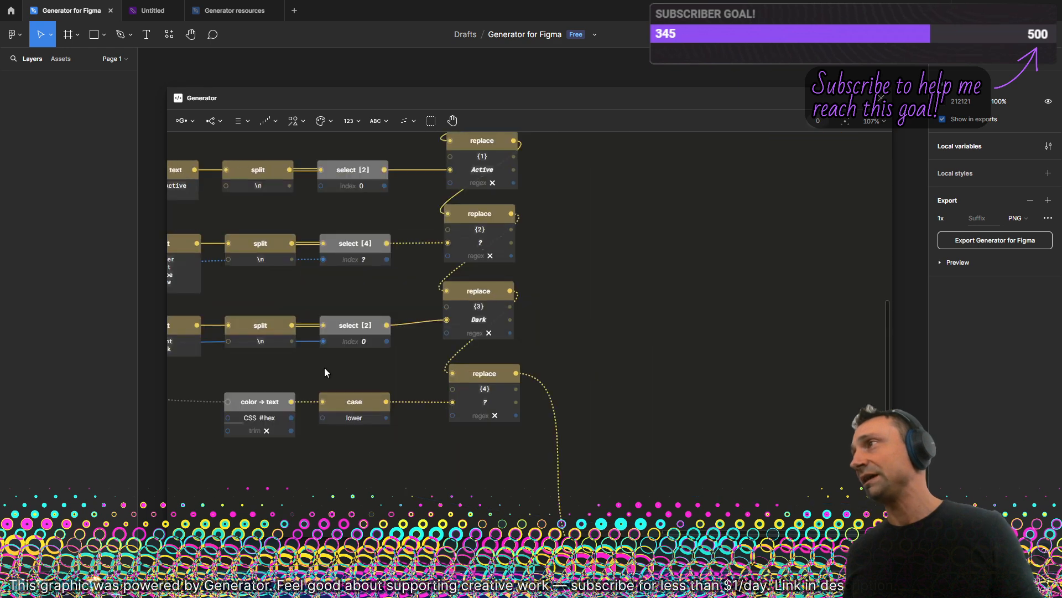
left_click_drag(597, 396, 503, 174)
left_click_drag(590, 422, 405, 309)
scroll(551, 280, "up", 2)
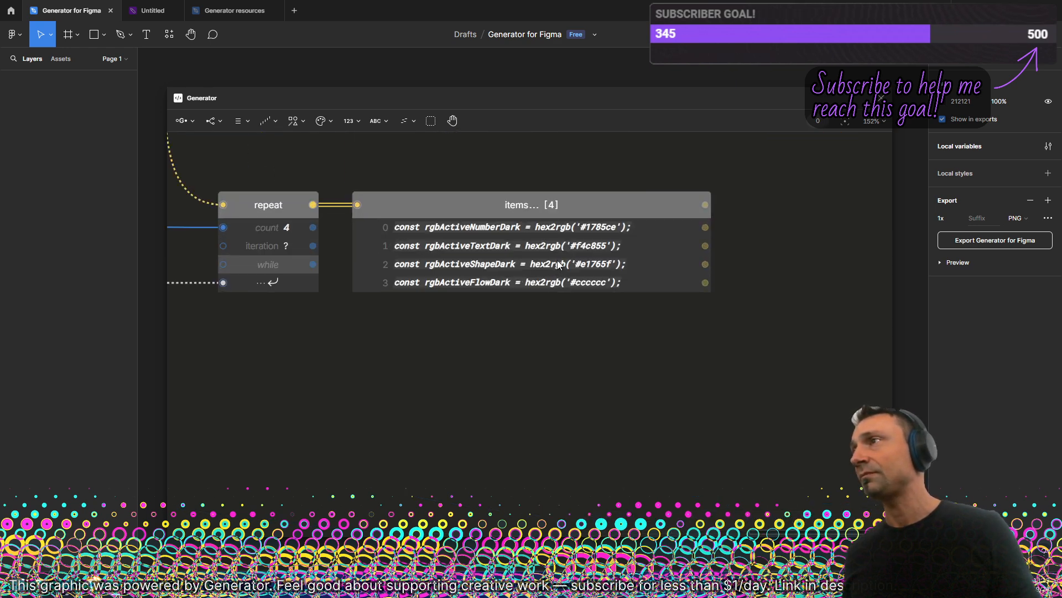
scroll(558, 265, "up", 1)
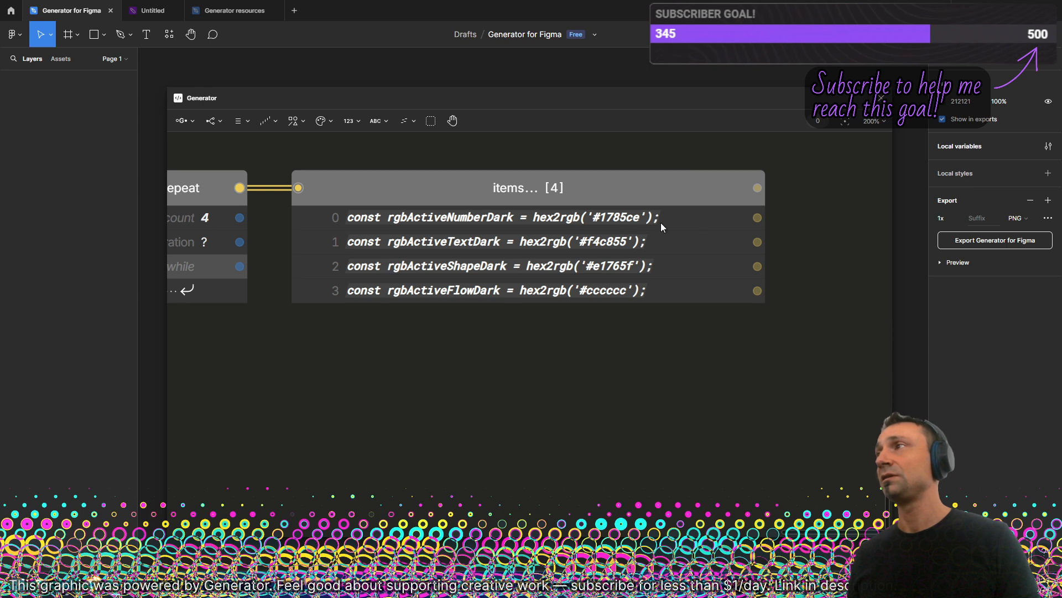
scroll(495, 254, "down", 4)
left_click_drag(503, 220, 629, 219)
key("Delete")
- Add a Join text node fed by the Repeat node and set its separator to \n
left_click(327, 218)
left_click(381, 122)
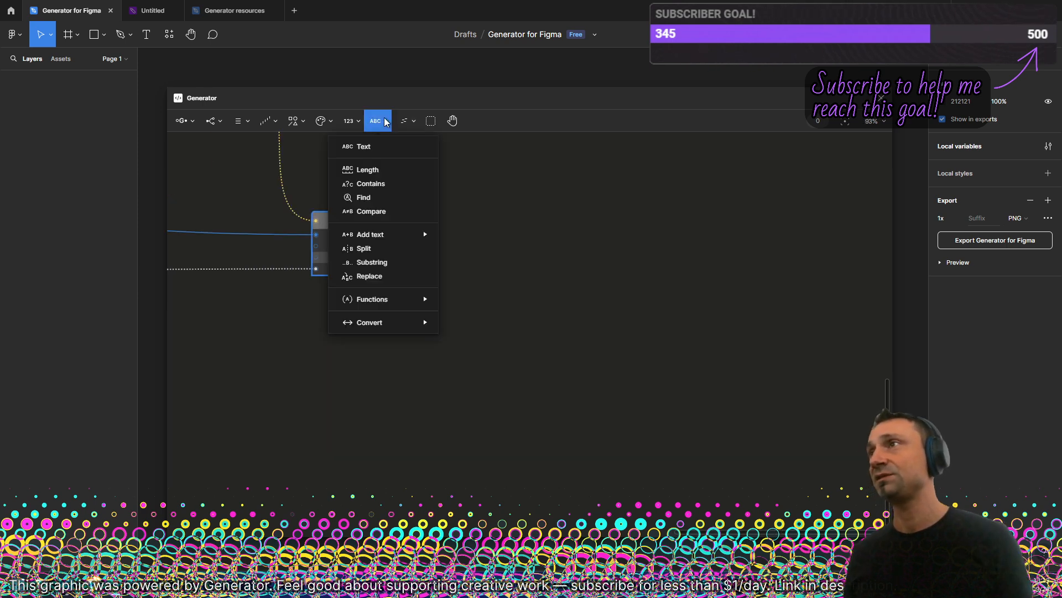
mouse_move(421, 234)
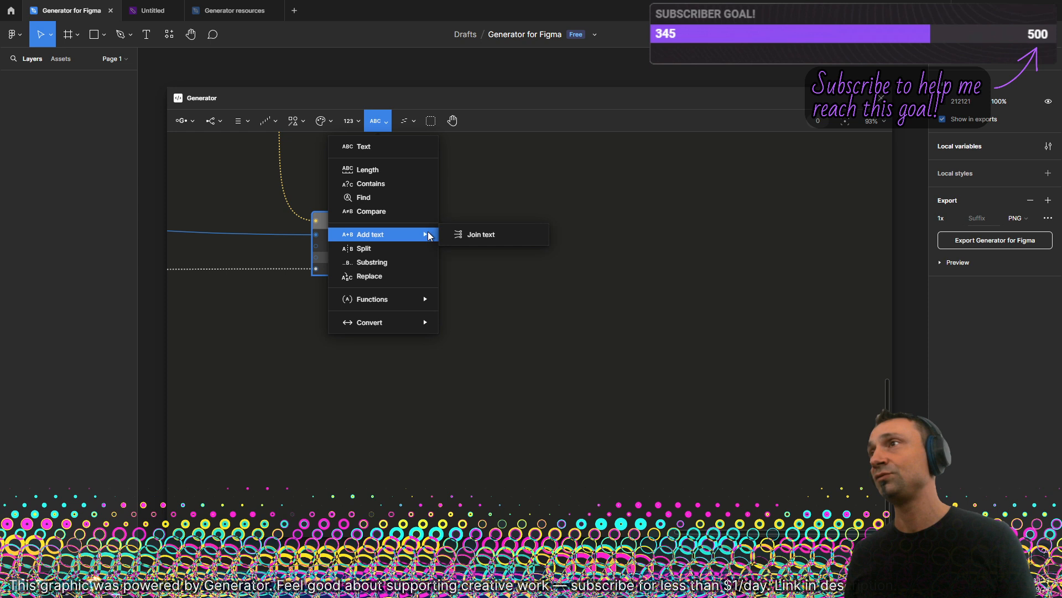
left_click(474, 234)
left_click_drag(446, 224, 447, 228)
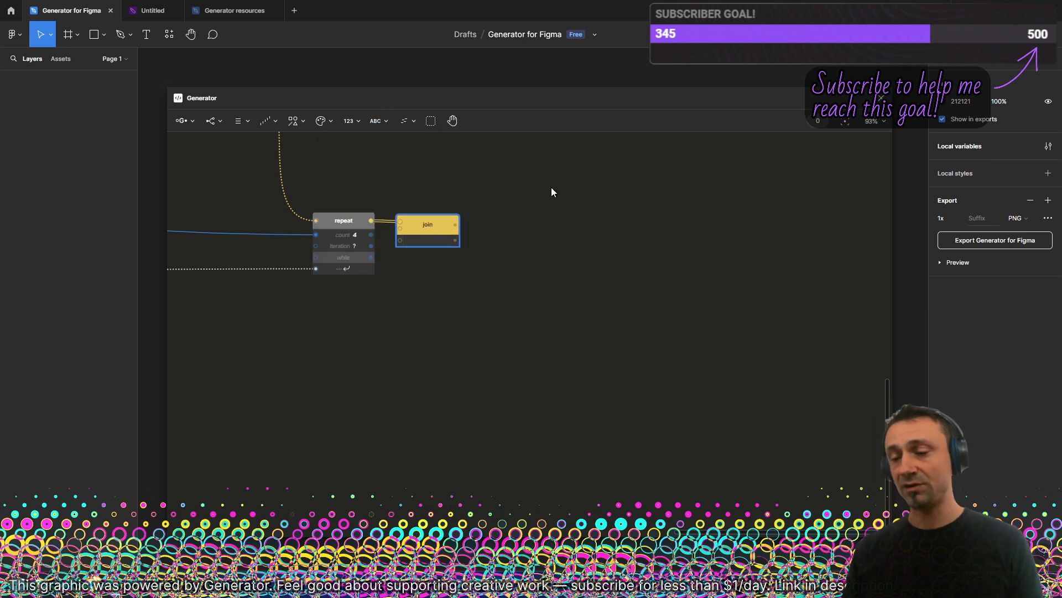
type("\\n")
left_click(552, 188)
- Add a Text node fed by the Join node and enlarge it so every declaration fits on its own line
left_click(439, 222)
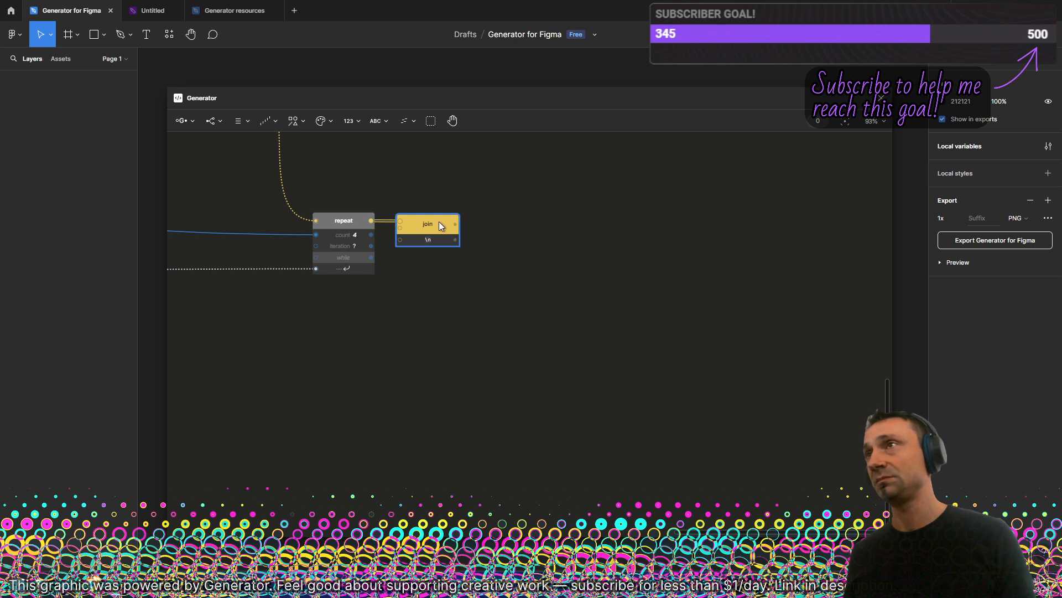
left_click(378, 123)
left_click(372, 144)
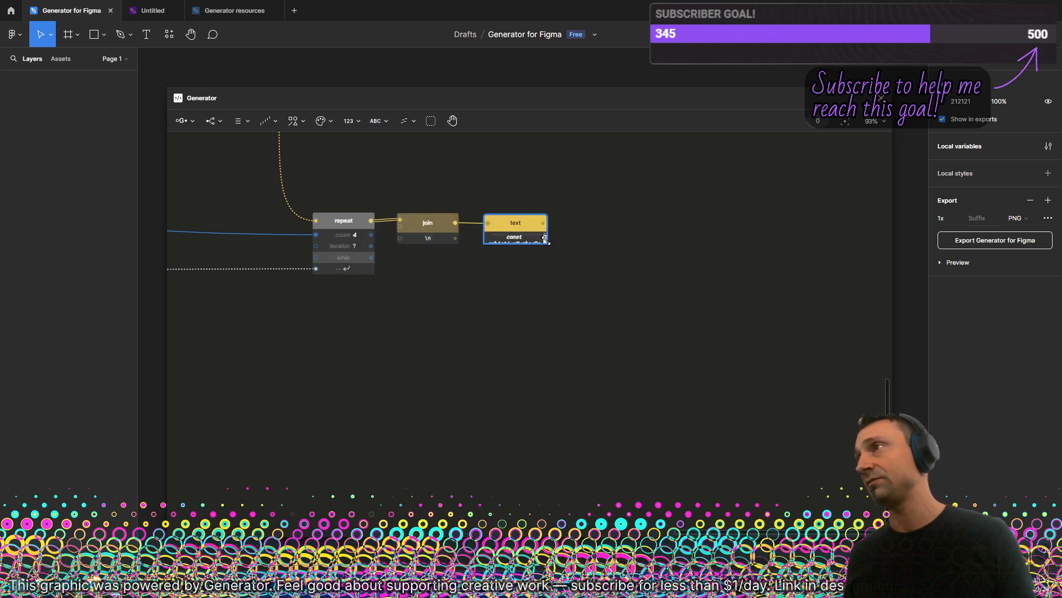
left_click_drag(545, 239, 706, 343)
- Left-align the declarations in the Text node after the Join
right_click(598, 251)
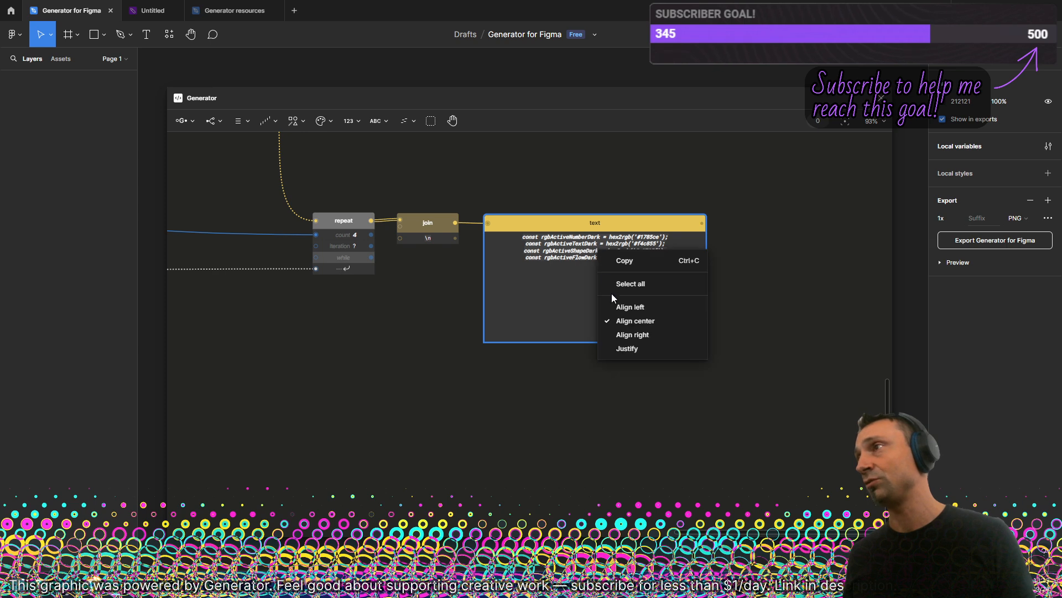
left_click(615, 307)
scroll(608, 288, "up", 3)
left_click_drag(627, 282, 551, 240)
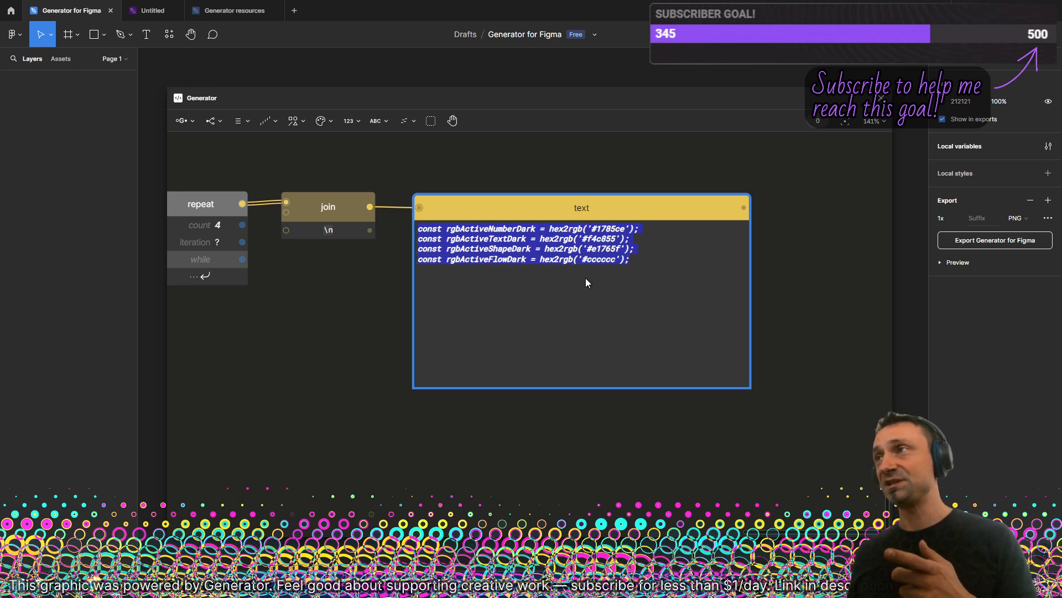
left_click(351, 299)
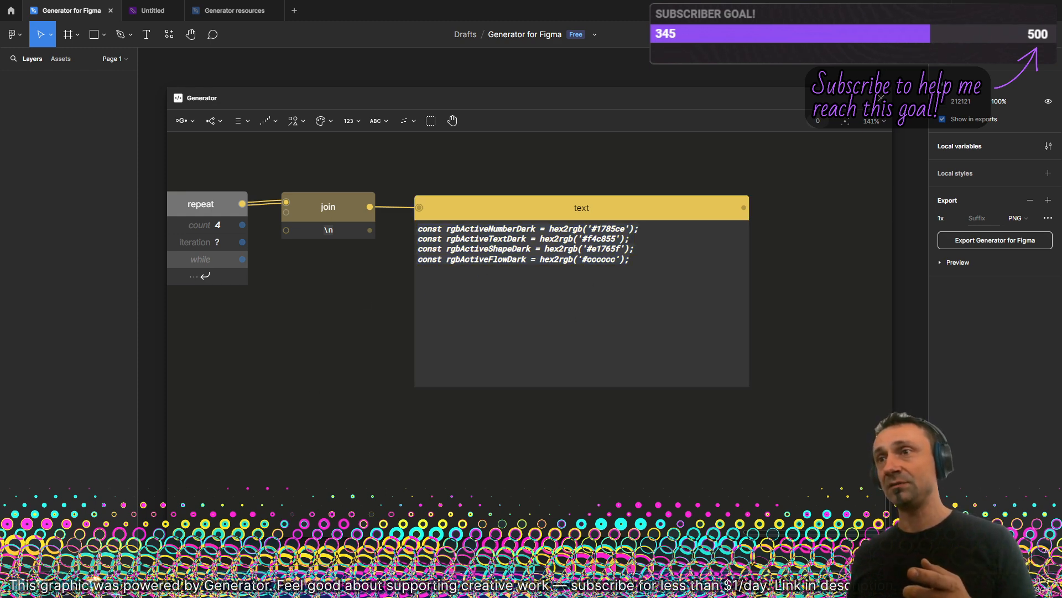
- Check the color constants in colors.js in Visual Studio Code, return to Figma and review the name selection nodes
key("alt+Tab")
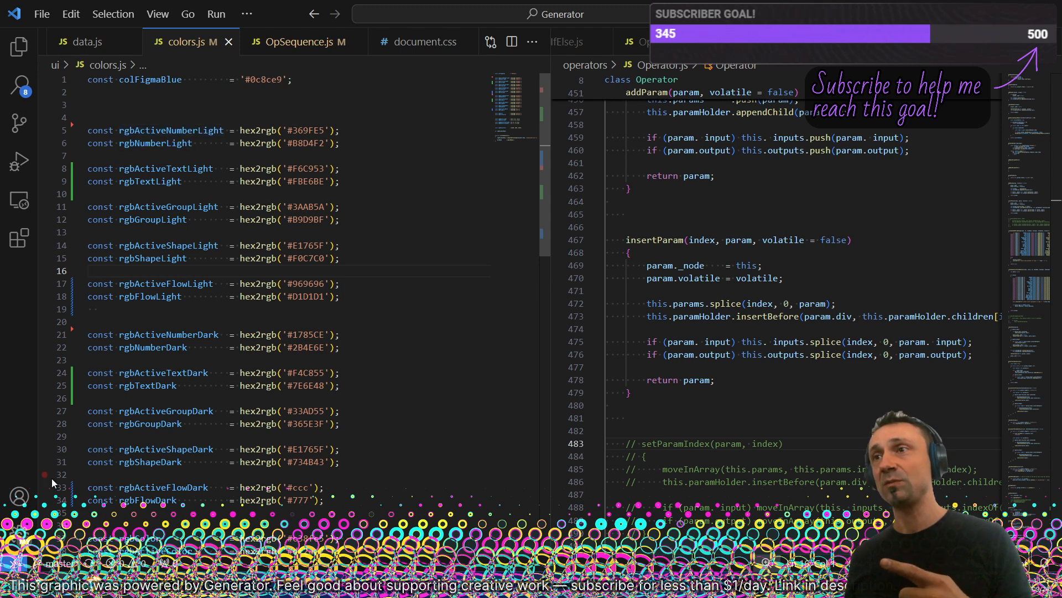
key("alt+Tab")
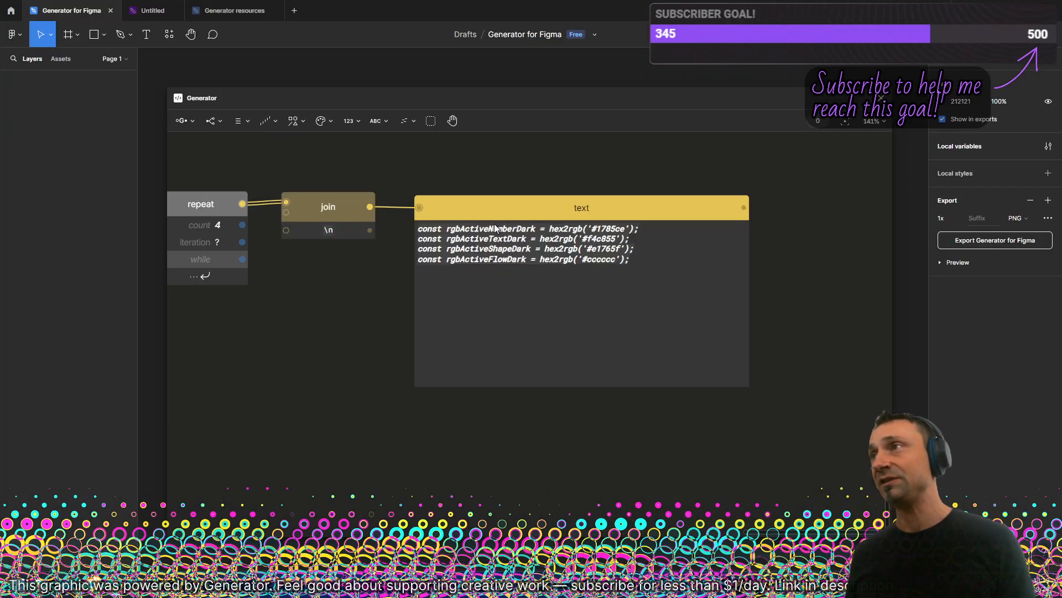
scroll(495, 228, "down", 10)
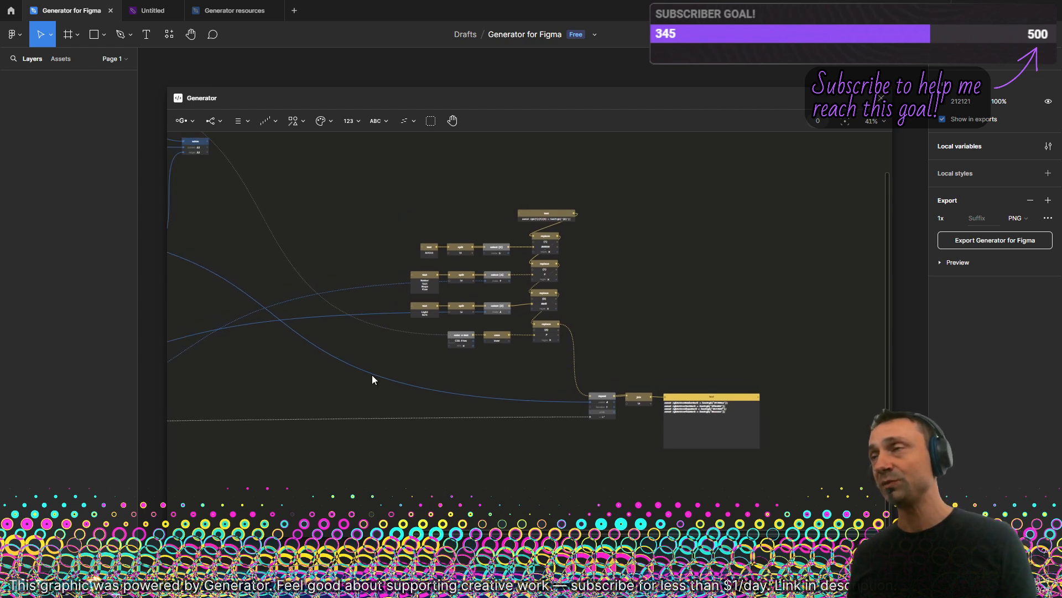
left_click_drag(372, 380, 570, 381)
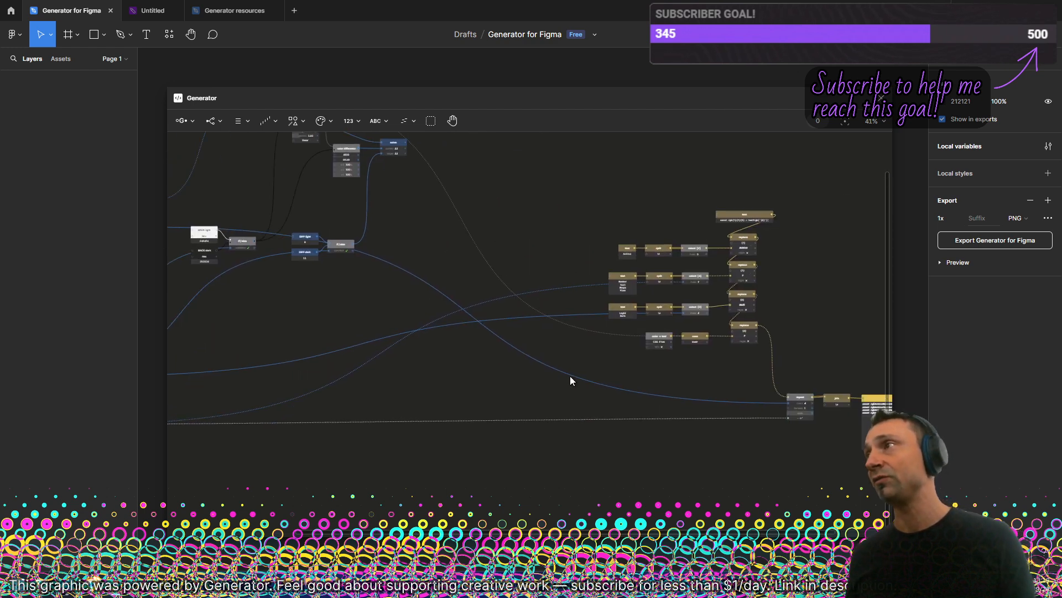
scroll(687, 277, "up", 6)
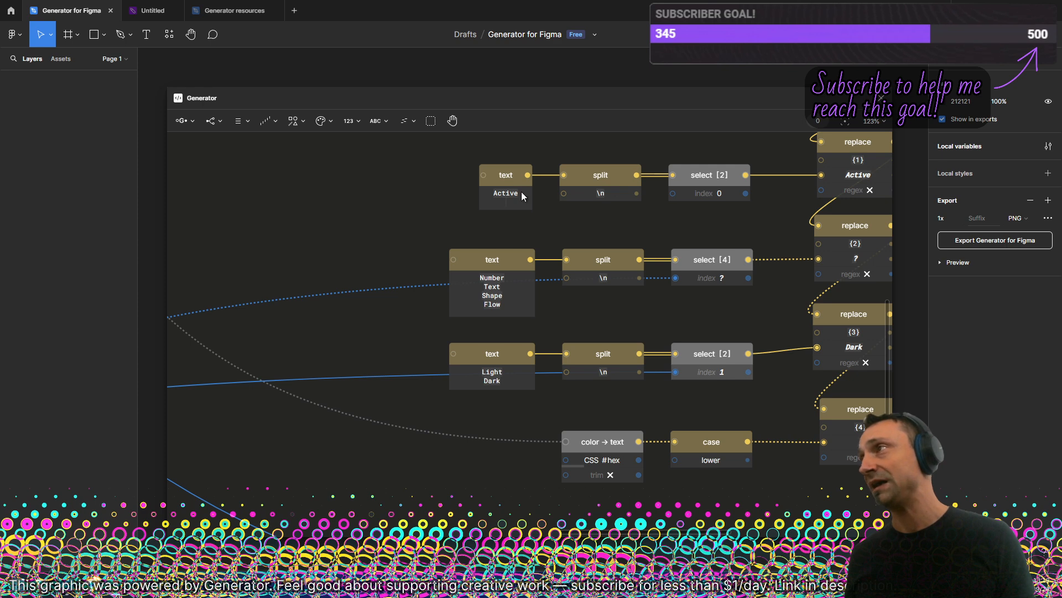
scroll(692, 233, "down", 5)
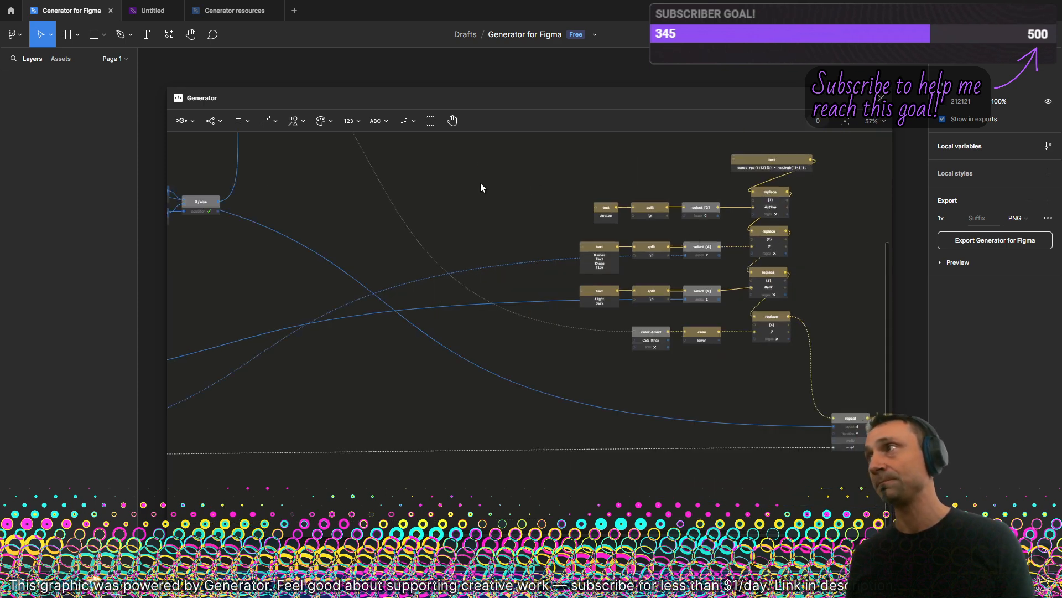
- Add an If/else node below the color difference node and connect the Interpolate node's output to its input
scroll(481, 182, "up", 2)
scroll(769, 237, "left", 5)
scroll(712, 351, "up", 3)
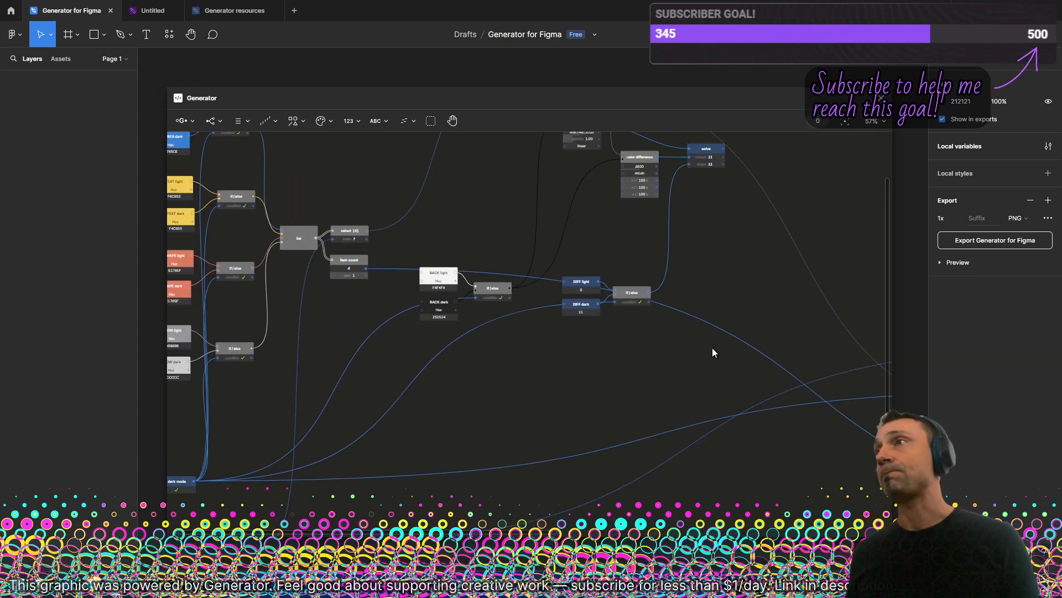
scroll(751, 379, "up", 1)
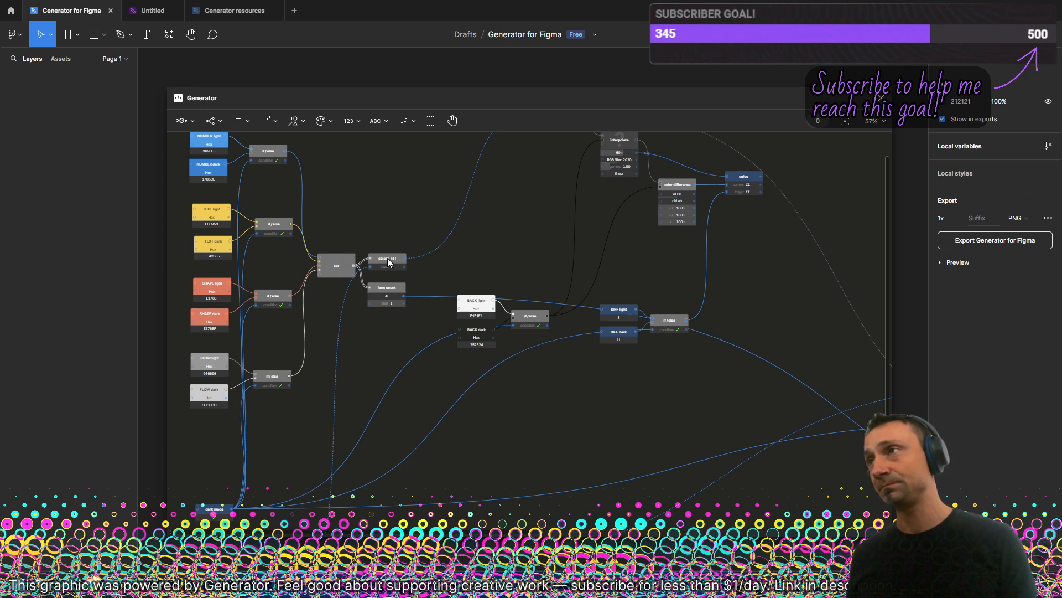
left_click_drag(387, 258, 389, 258)
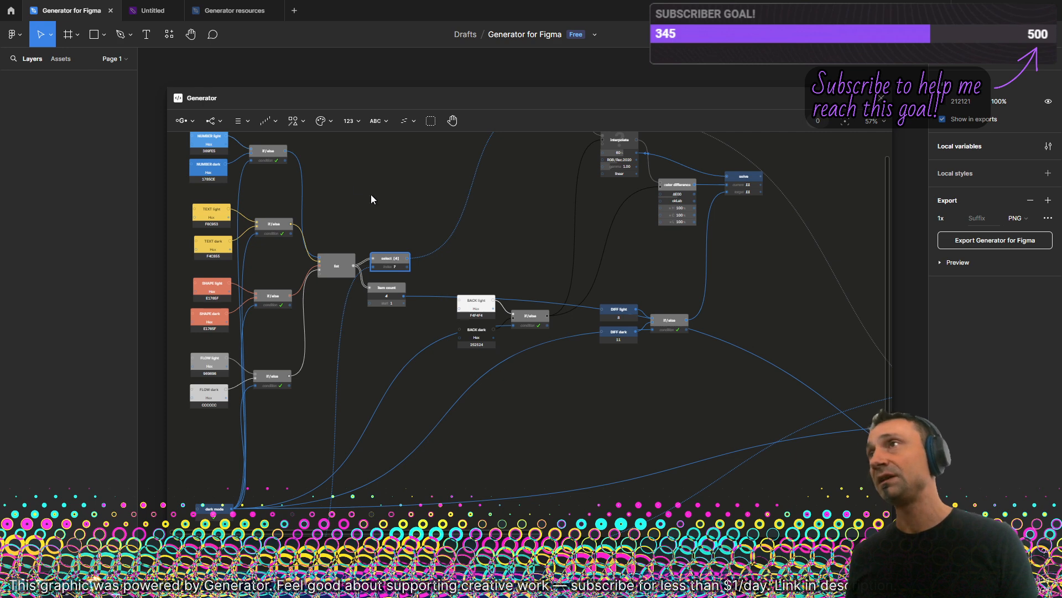
left_click(238, 121)
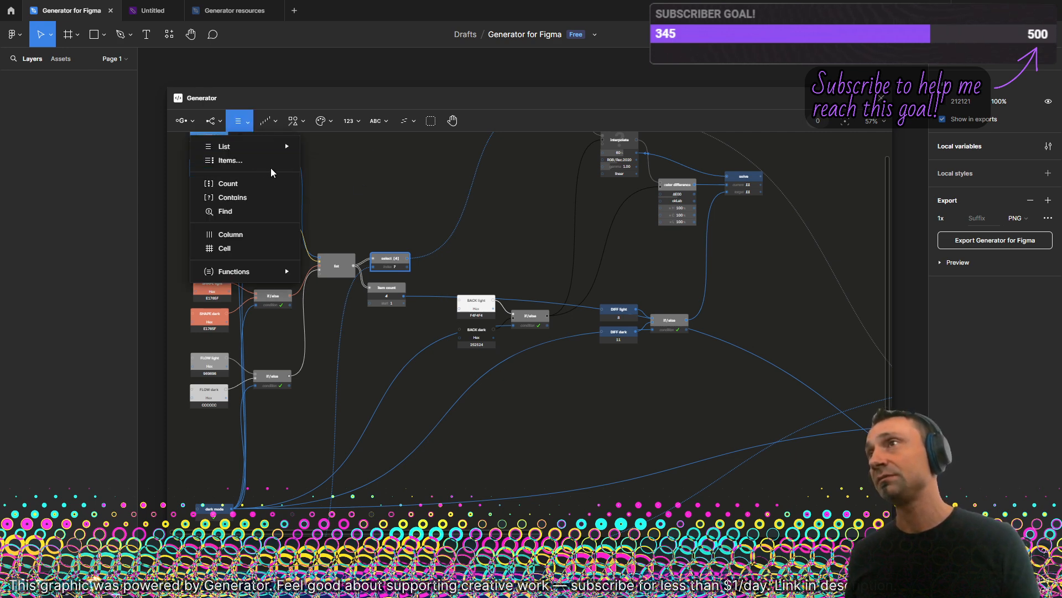
left_click(221, 127)
left_click(224, 148)
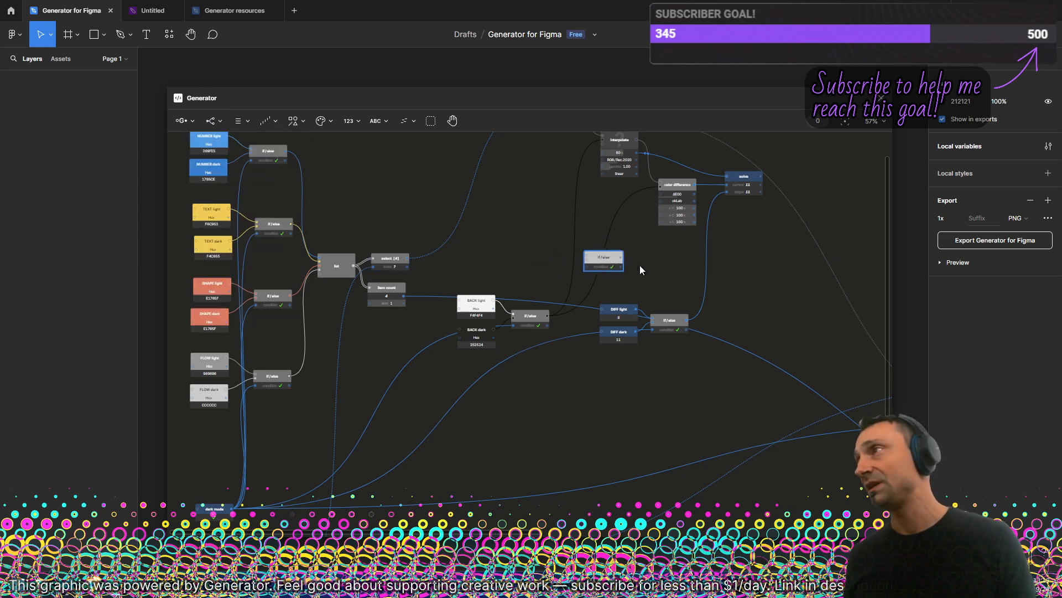
left_click_drag(638, 234, 602, 272)
left_click_drag(568, 160, 607, 285)
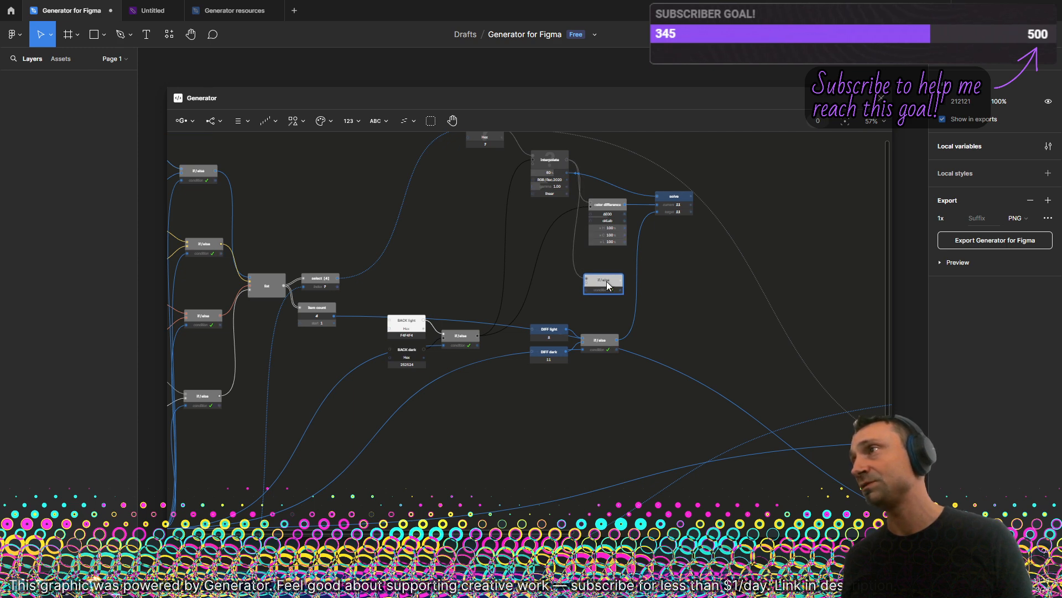
- Connect the select node's output to the new If/else's second input and duplicate the sequence node above the original
left_click_drag(337, 278, 609, 276)
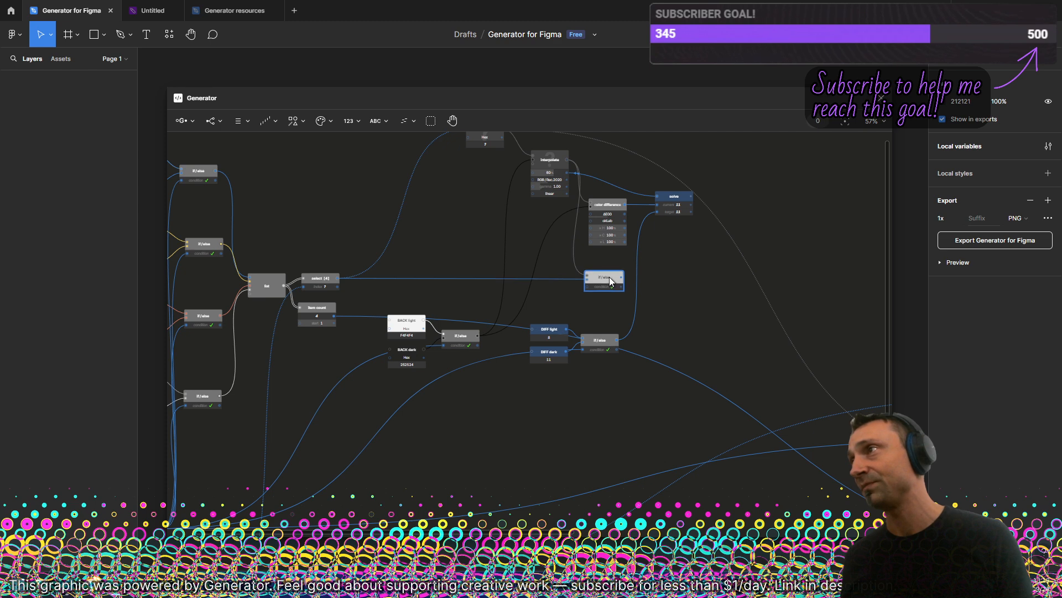
scroll(514, 329, "down", 2)
scroll(451, 360, "down", 1)
left_click_drag(451, 361, 498, 139)
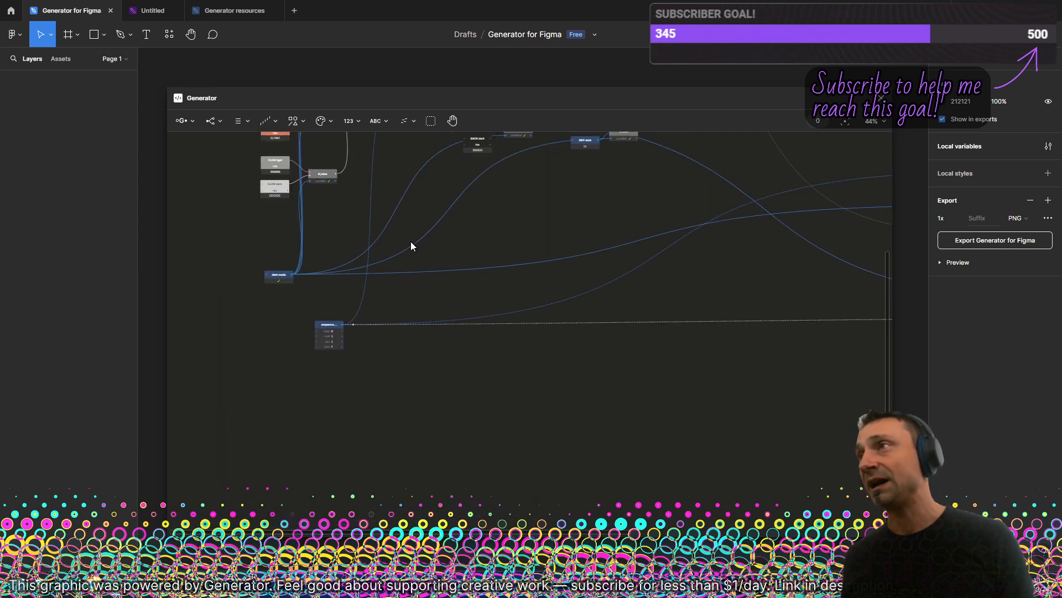
left_click_drag(411, 241, 363, 314)
key("ctrl+d")
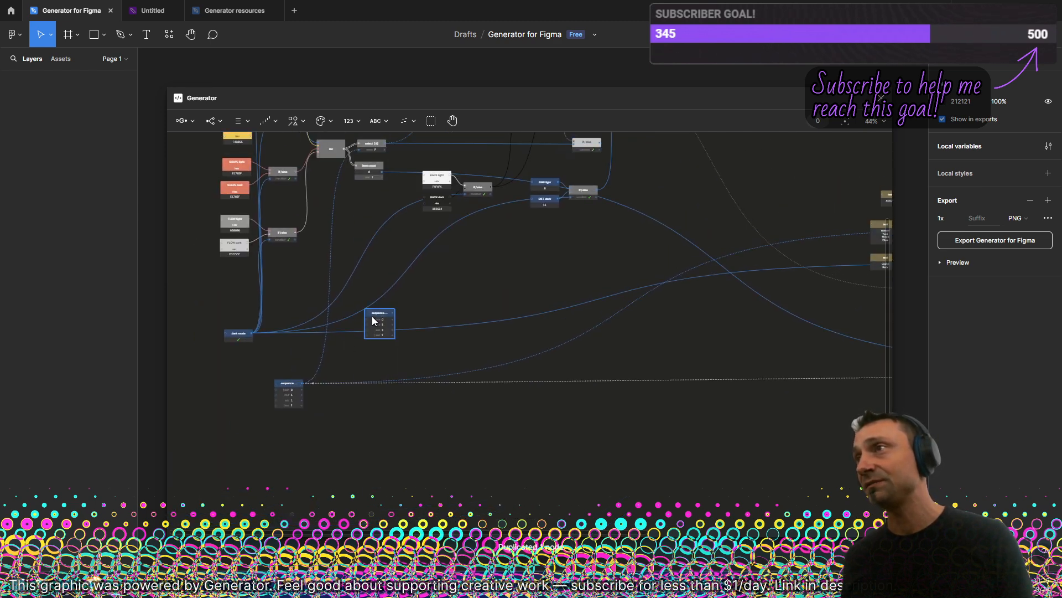
- Rename the original sequence node to "TYPE seq"
scroll(292, 394, "up", 6)
double_click(271, 370)
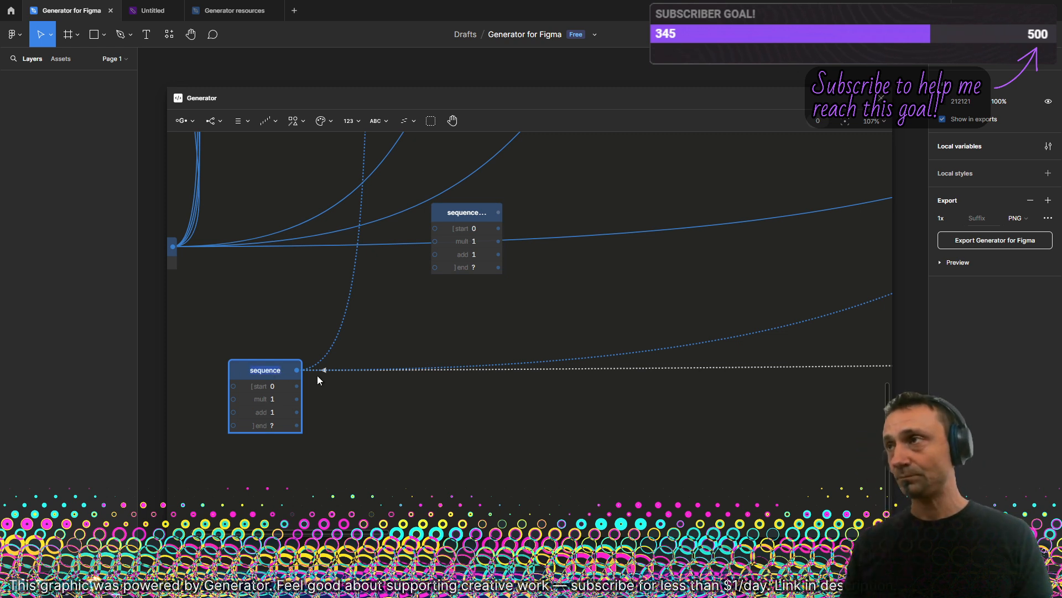
type("TYPES")
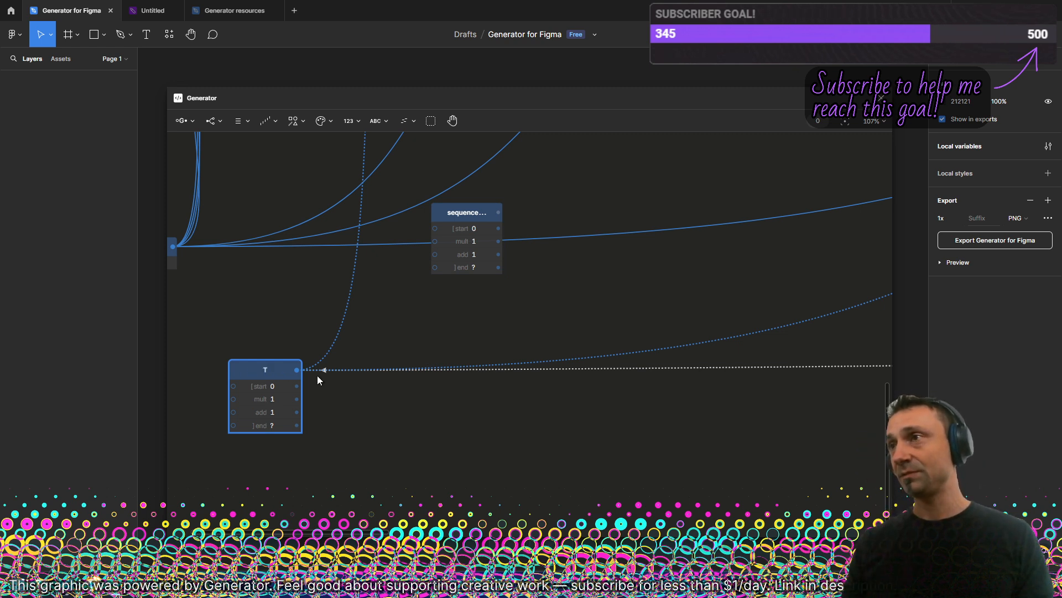
key("BackSpace")
type("sequenc")
key("BackSpace")
key("BackSpace")
key("BackSpace")
key("BackSpace")
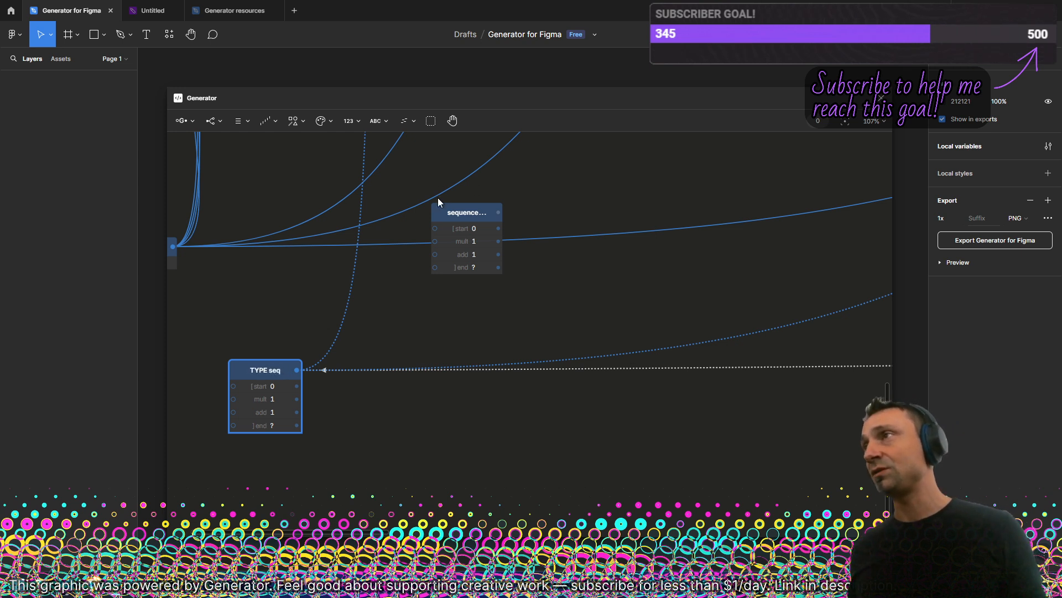
- Rename the duplicated sequence node to "ACTIVE seq"
double_click(467, 217)
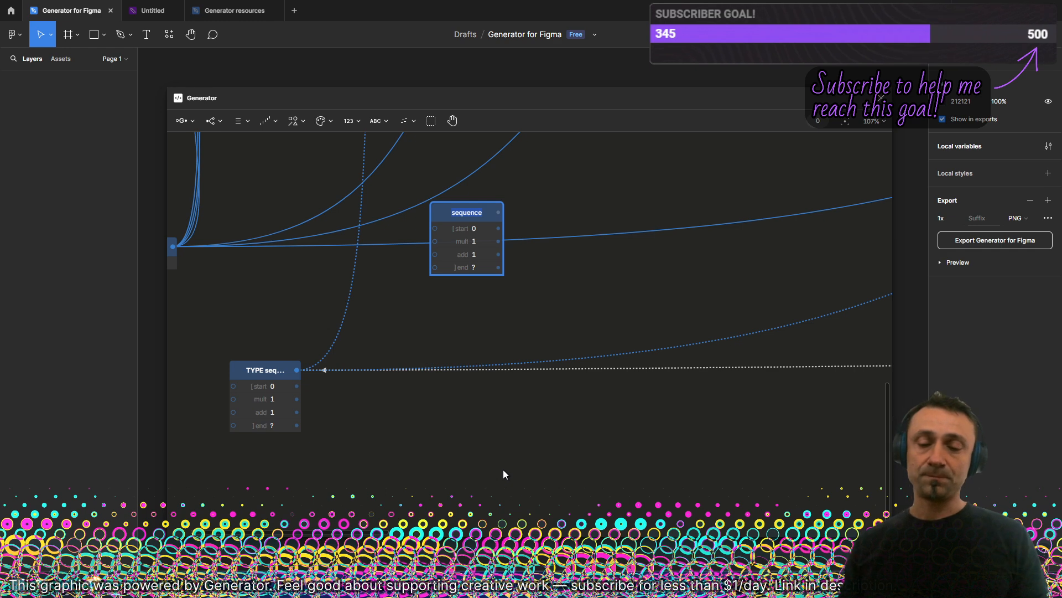
type("ACTIVE seq")
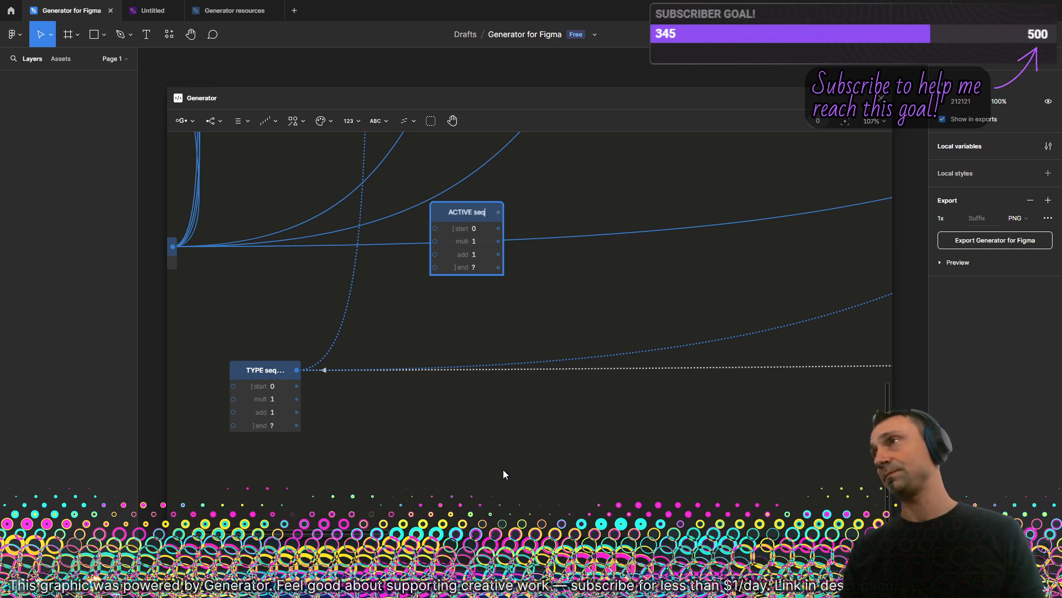
key("Return")
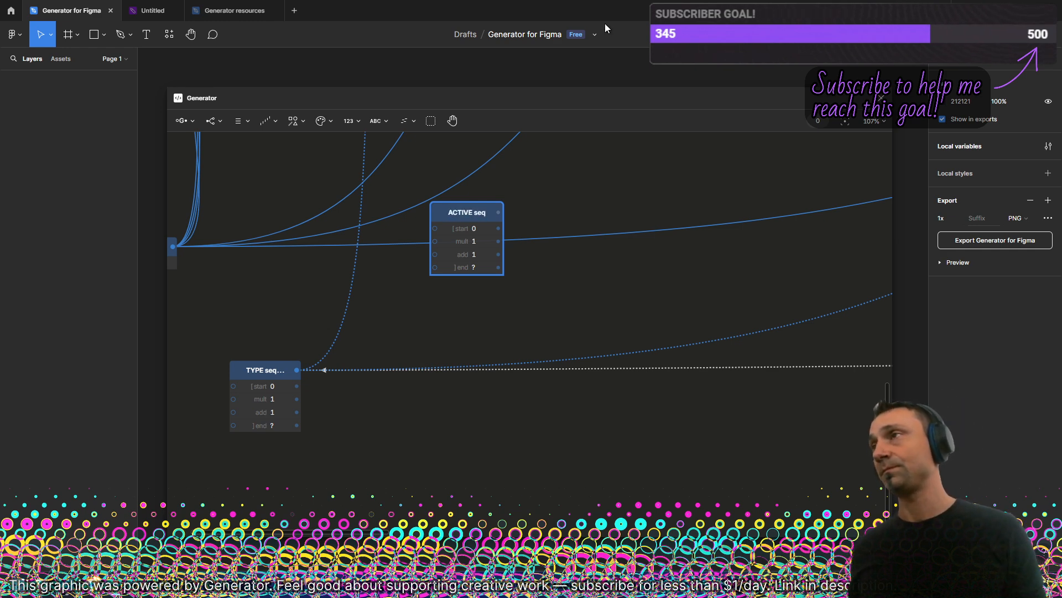
- Connect the ACTIVE seq node's output to the condition of the If/else below the color difference node
scroll(449, 216, "down", 3)
left_click_drag(508, 253, 355, 438)
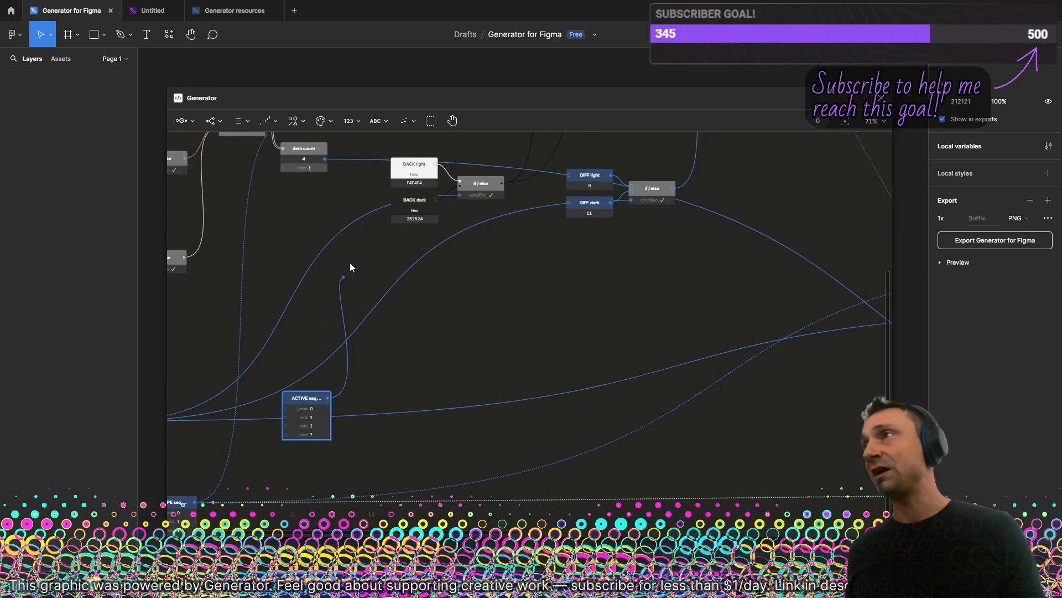
scroll(326, 438, "up", 4)
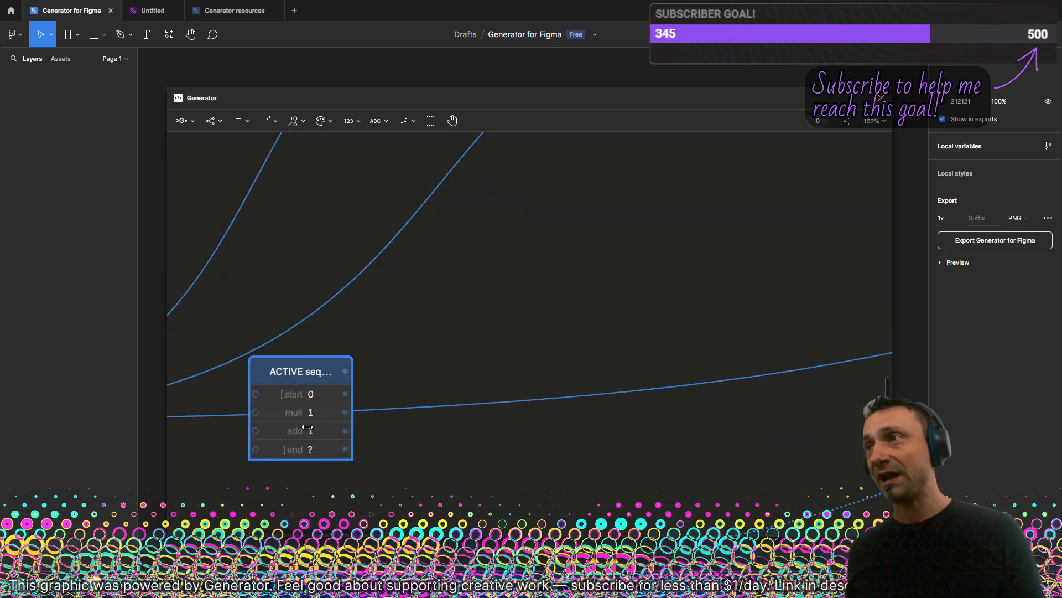
left_click_drag(345, 371, 367, 256)
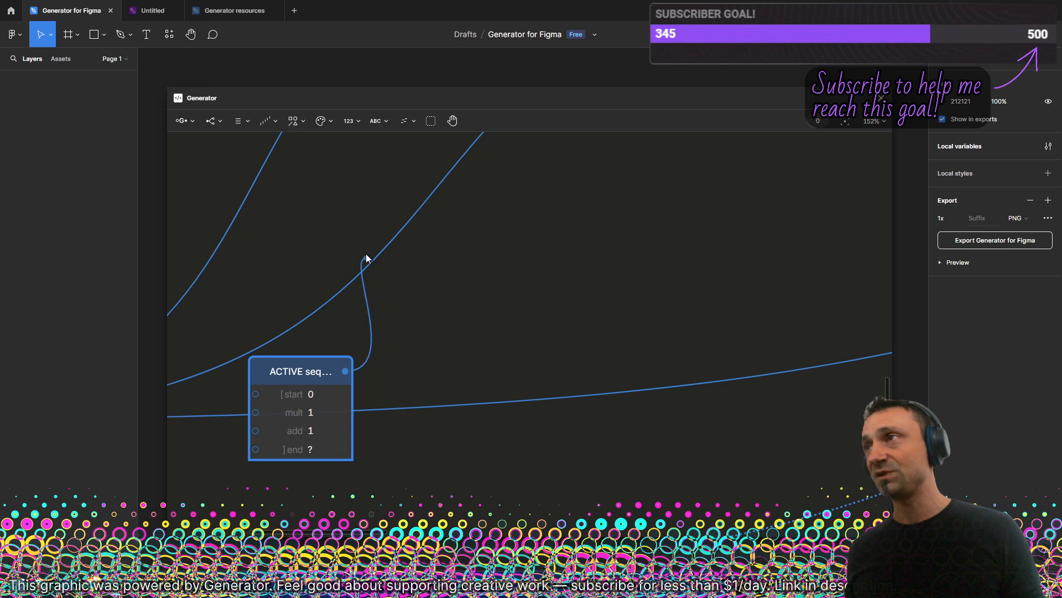
scroll(365, 258, "down", 3)
scroll(403, 195, "up", 5)
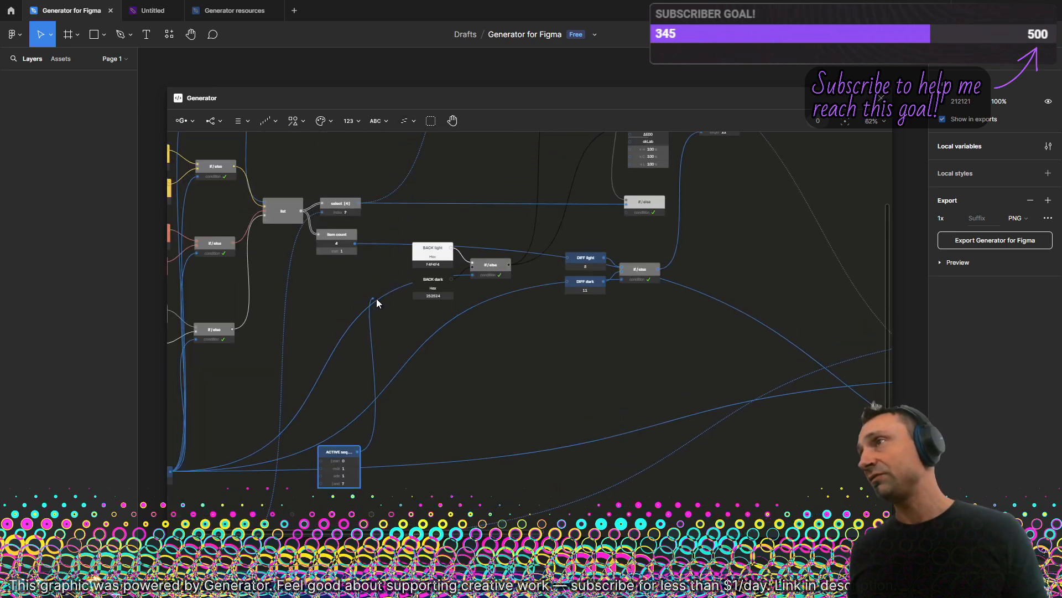
left_click(625, 212)
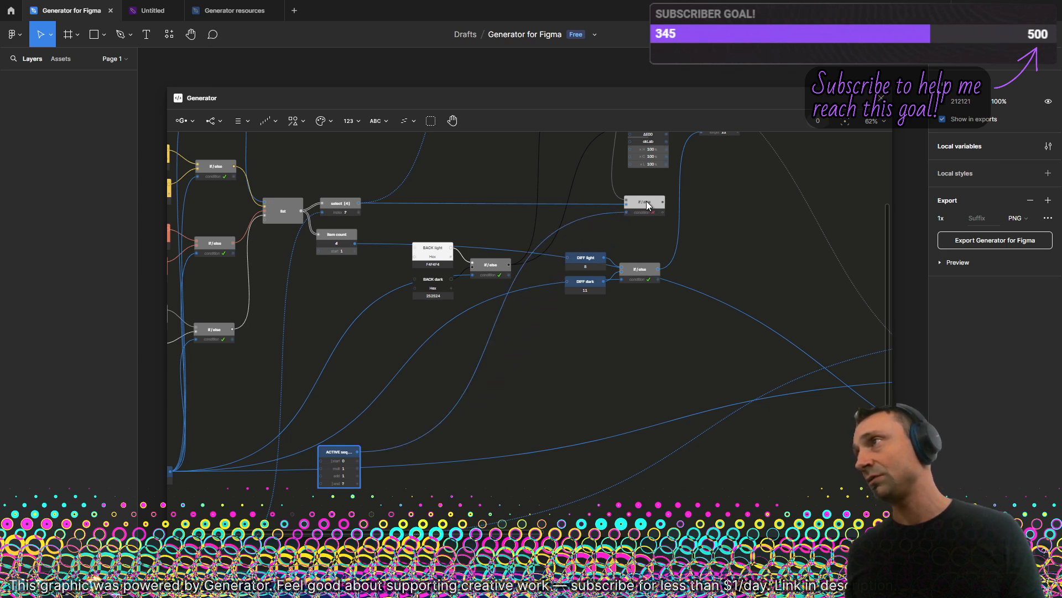
- Rename the If/else below the color difference node to "active/passive"
left_click(648, 205)
scroll(662, 214, "up", 5)
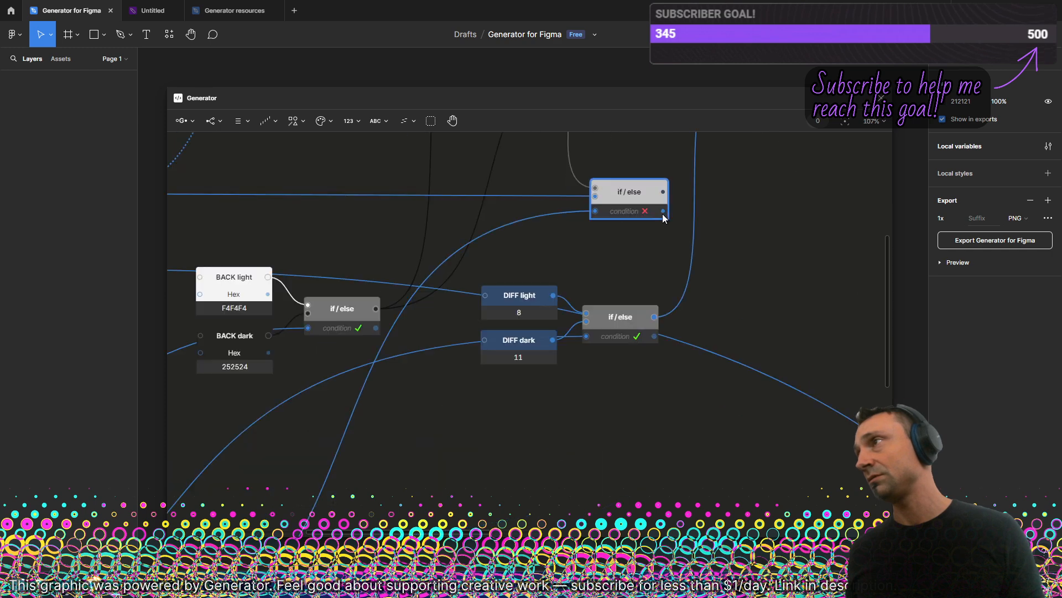
double_click(622, 179)
type("a")
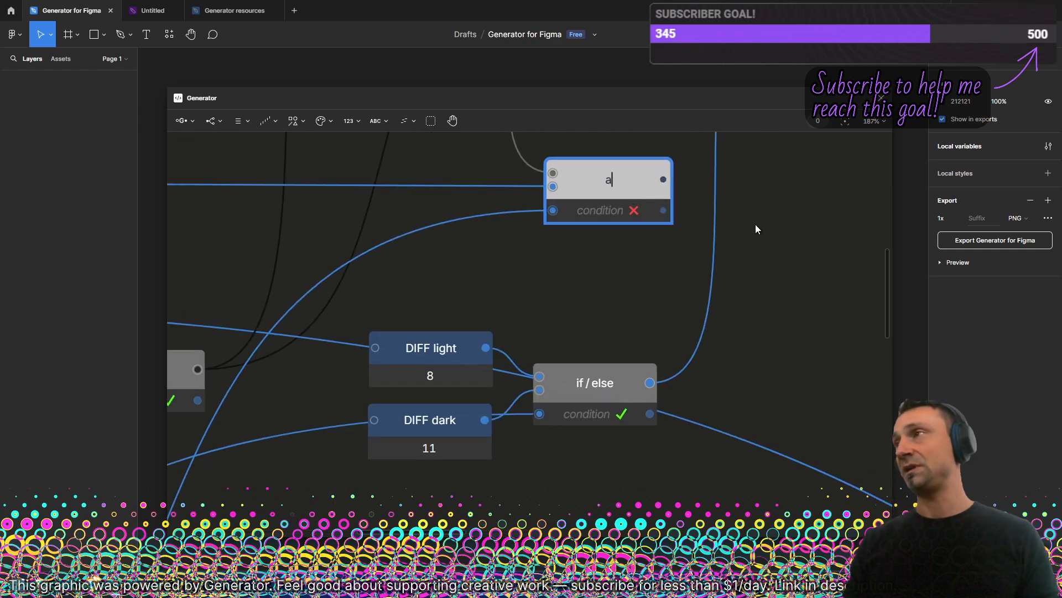
type("ctive / passi")
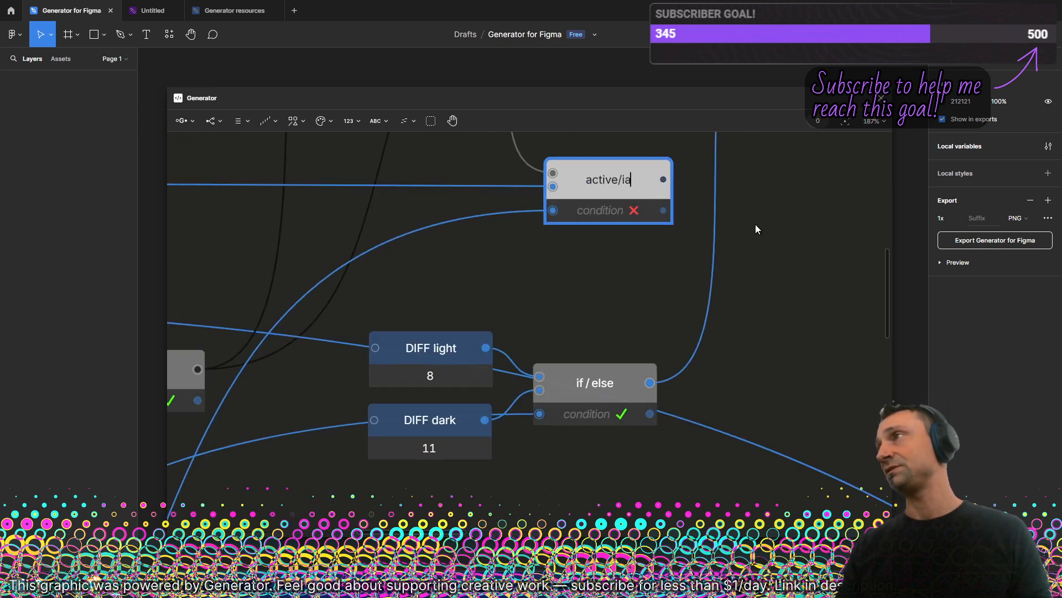
type("ve")
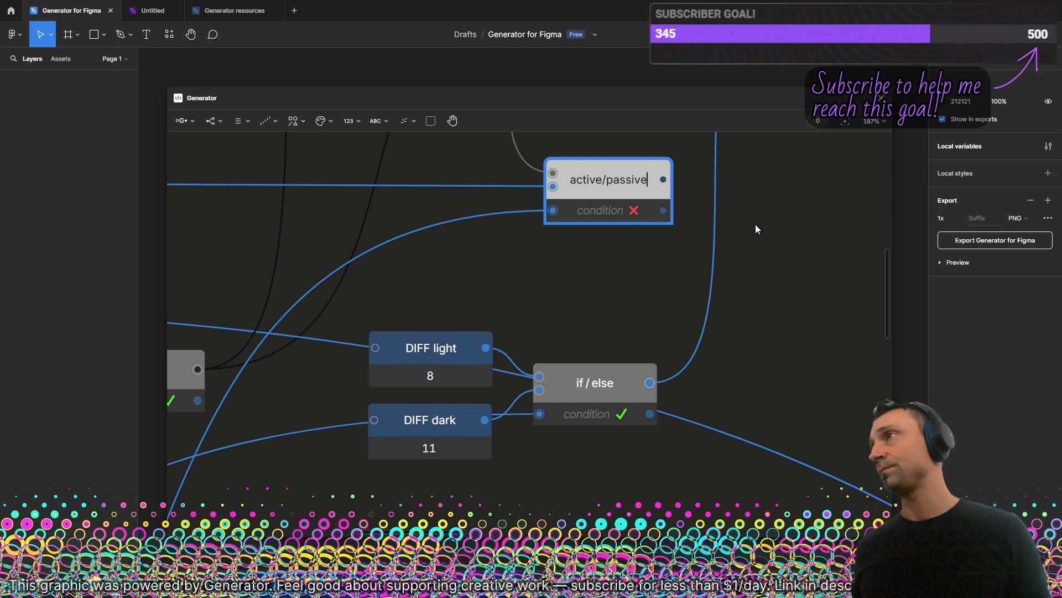
key("Return")
- Connect the ACTIVE seq output to the index of the select node in the Active text chain, and shift ACTIVE seq slightly right
scroll(577, 288, "down", 3)
scroll(497, 417, "down", 5)
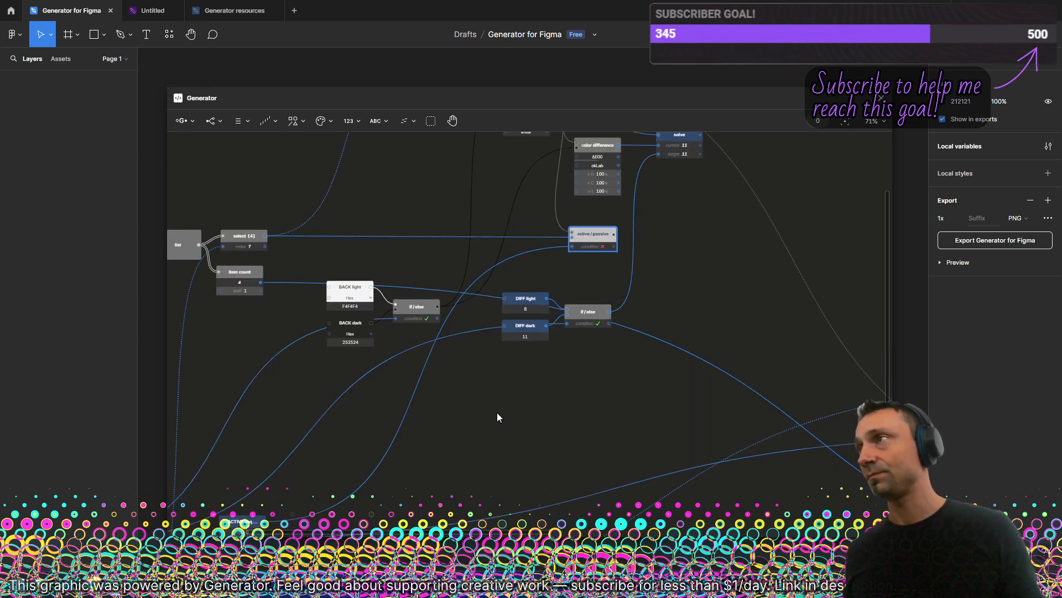
left_click_drag(665, 253, 519, 287)
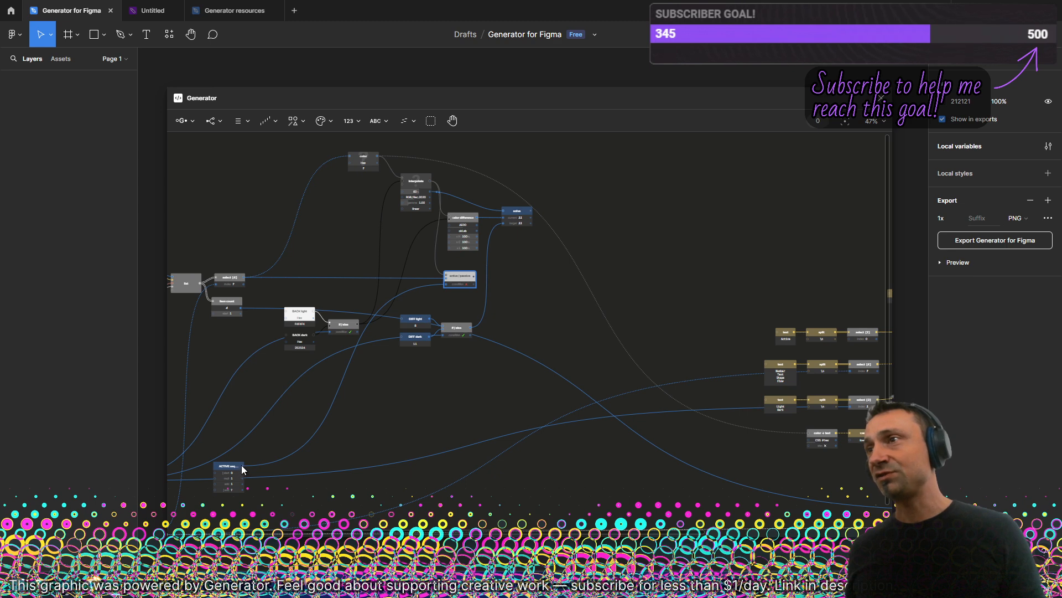
left_click_drag(242, 465, 860, 341)
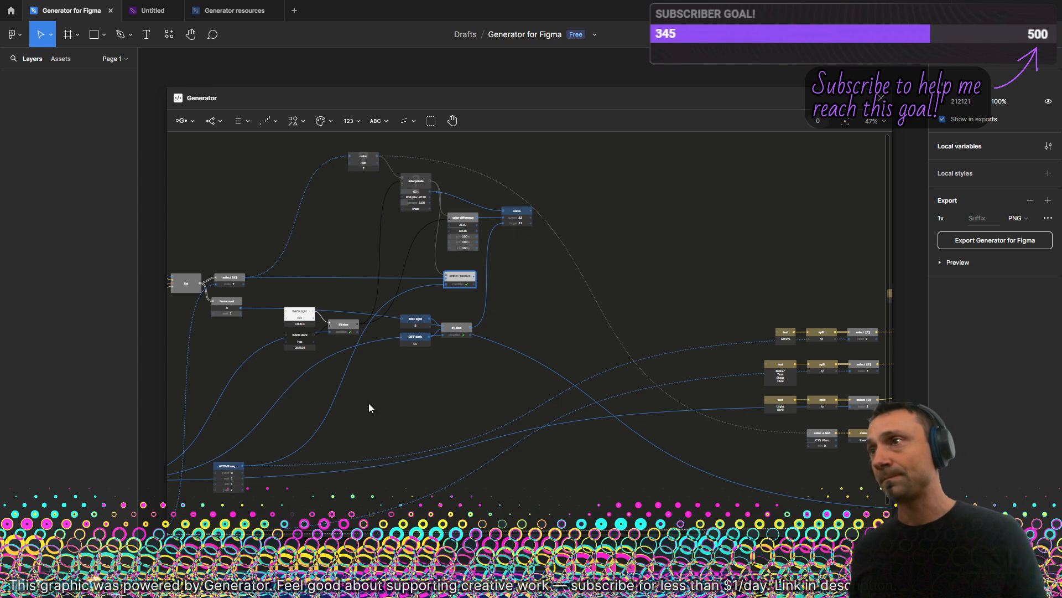
left_click_drag(232, 470, 284, 463)
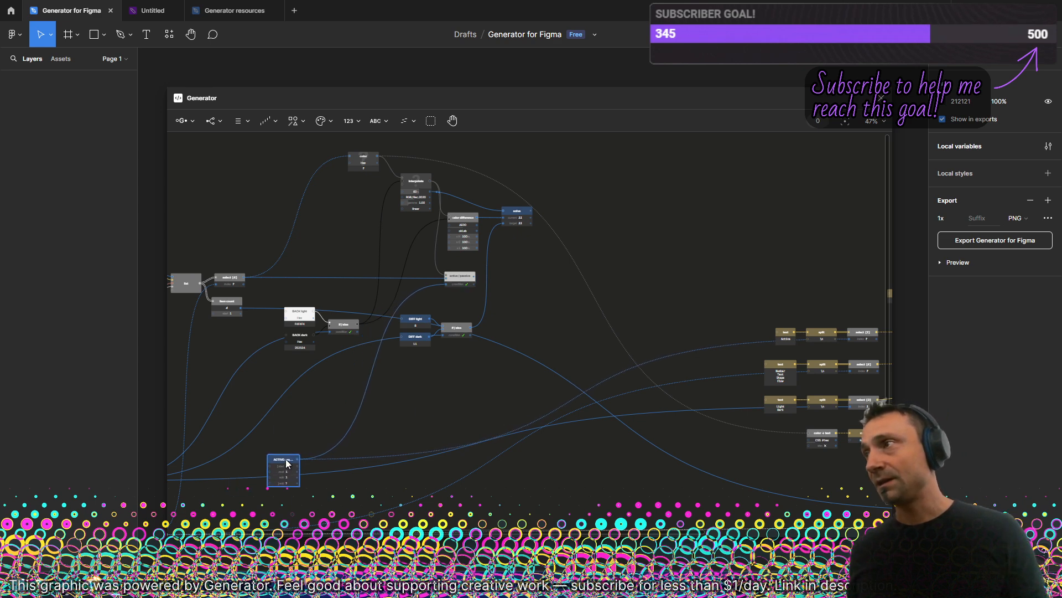
- Insert a Repeat node after the last replace node and place it just above the existing repeat
left_click_drag(543, 410, 387, 344)
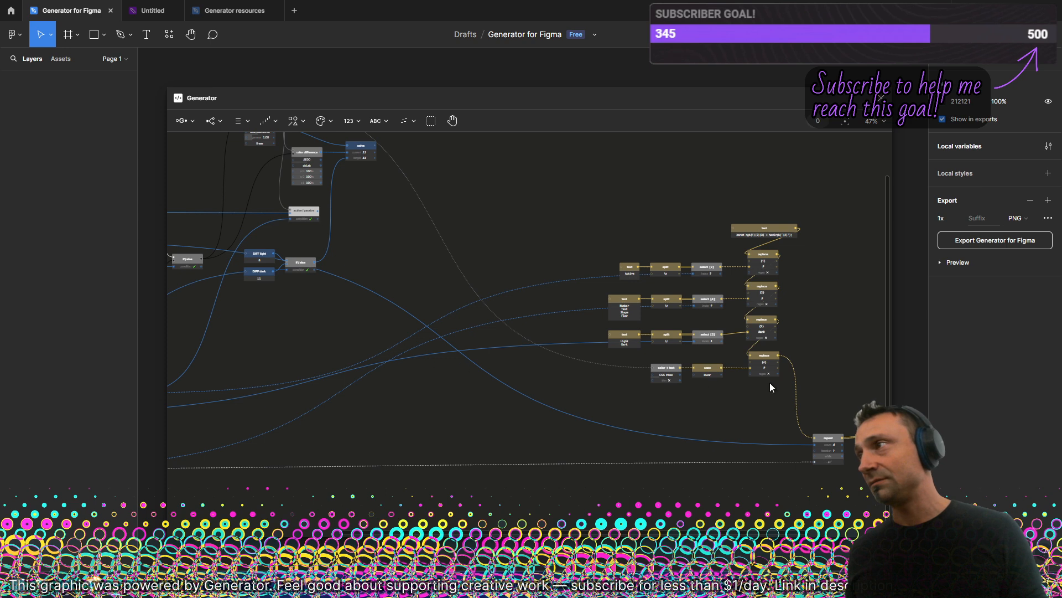
left_click(768, 357)
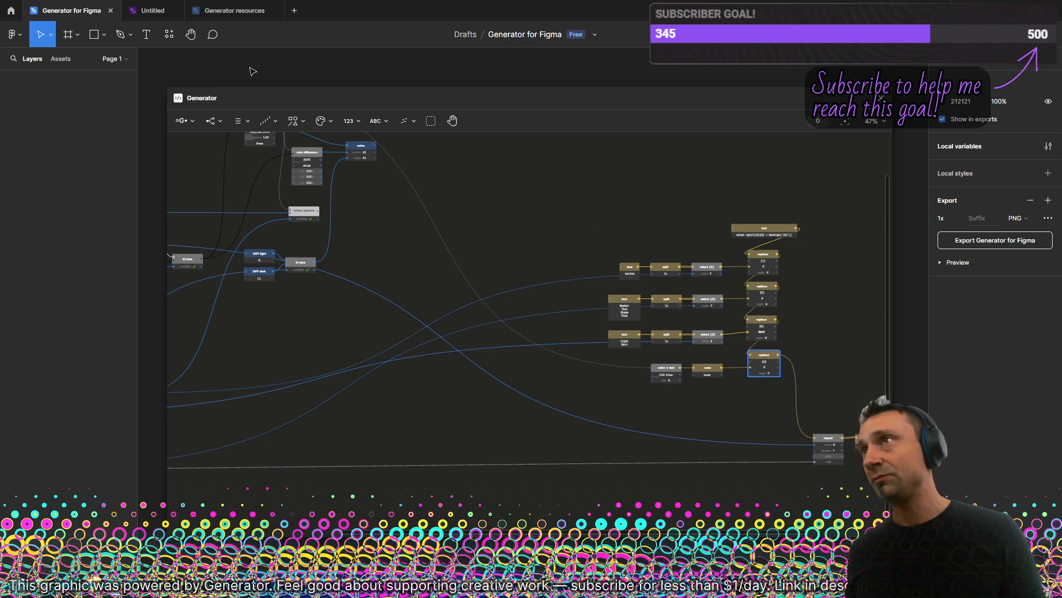
left_click(218, 123)
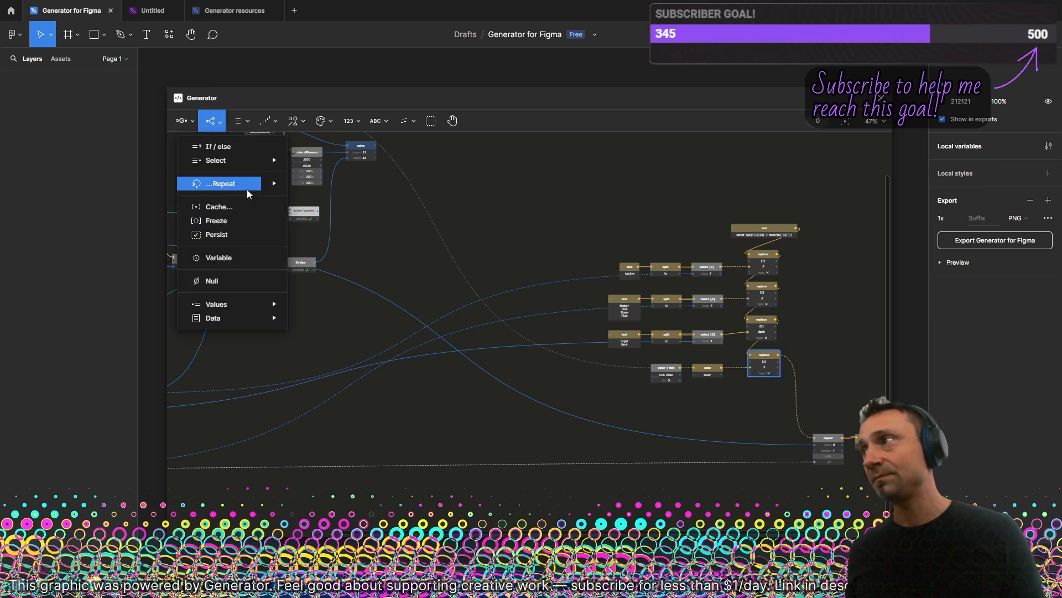
left_click(247, 188)
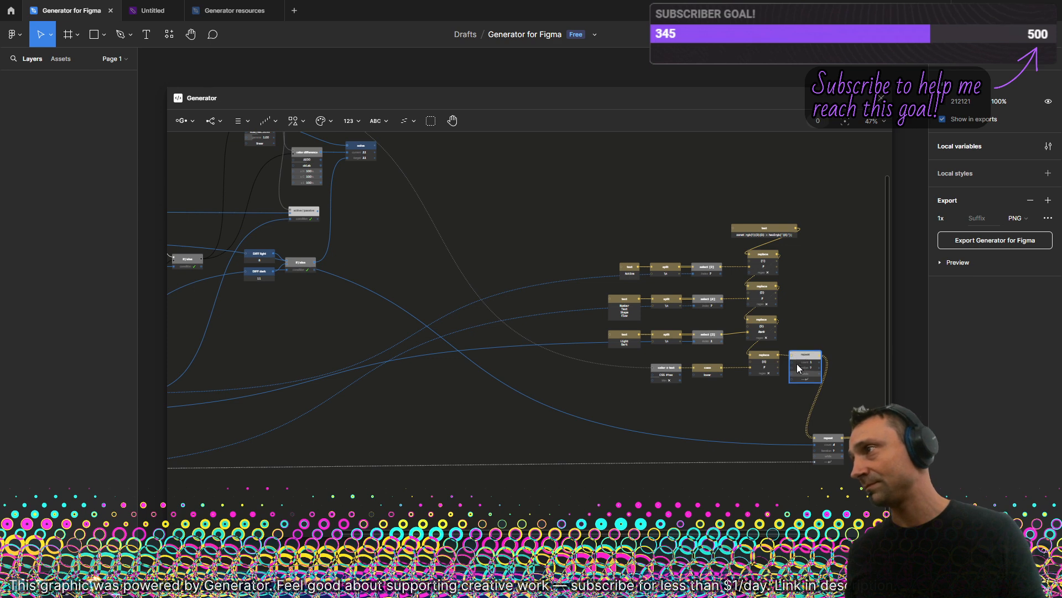
left_click_drag(786, 391, 823, 394)
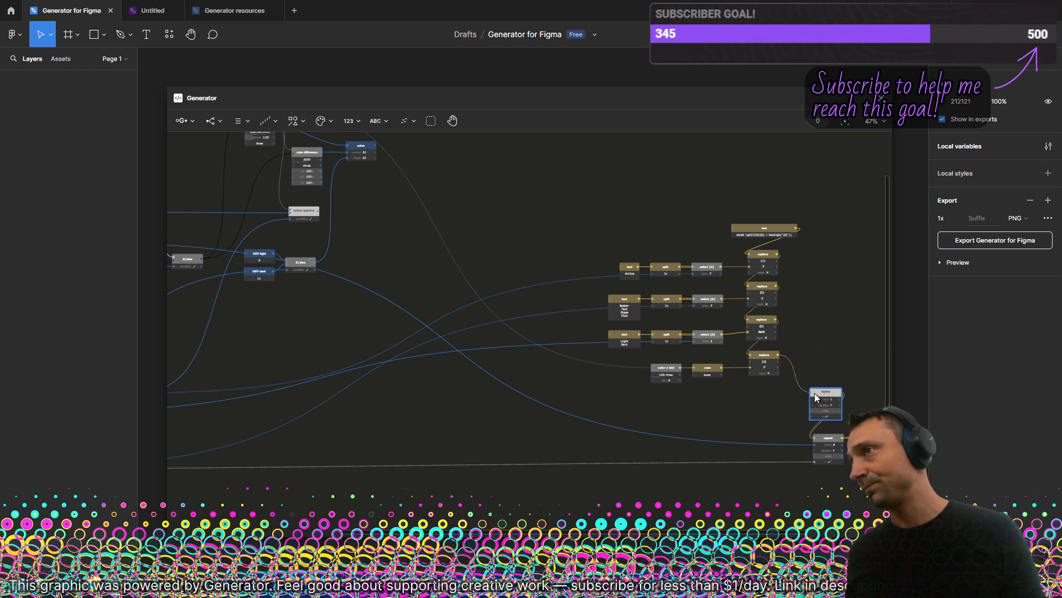
- Connect the ACTIVE seq output to the loop input of the new repeat node
scroll(553, 330, "left", 10)
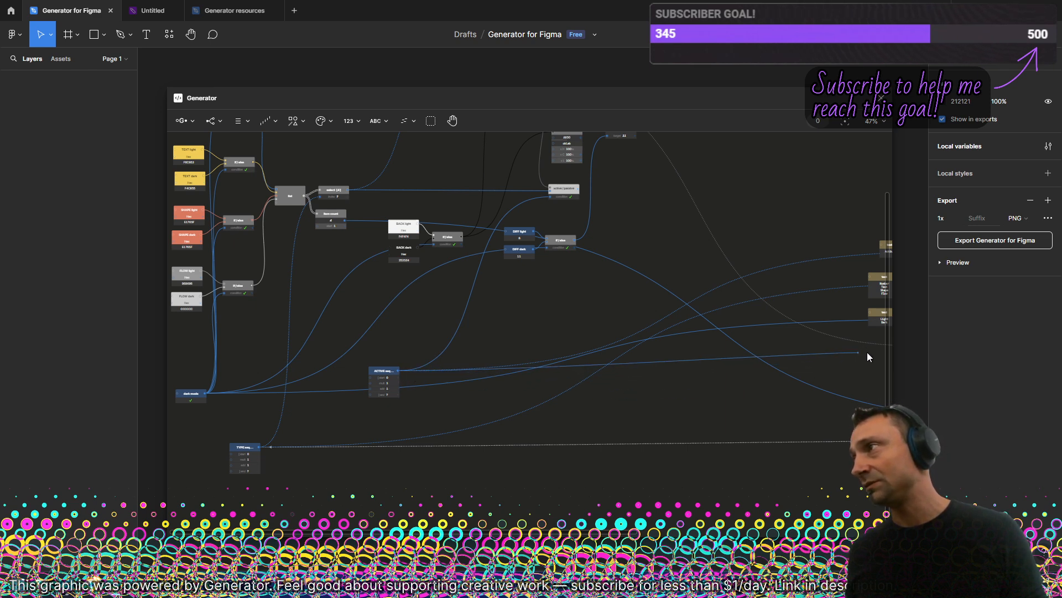
scroll(893, 355, "right", 5)
scroll(893, 354, "right", 2)
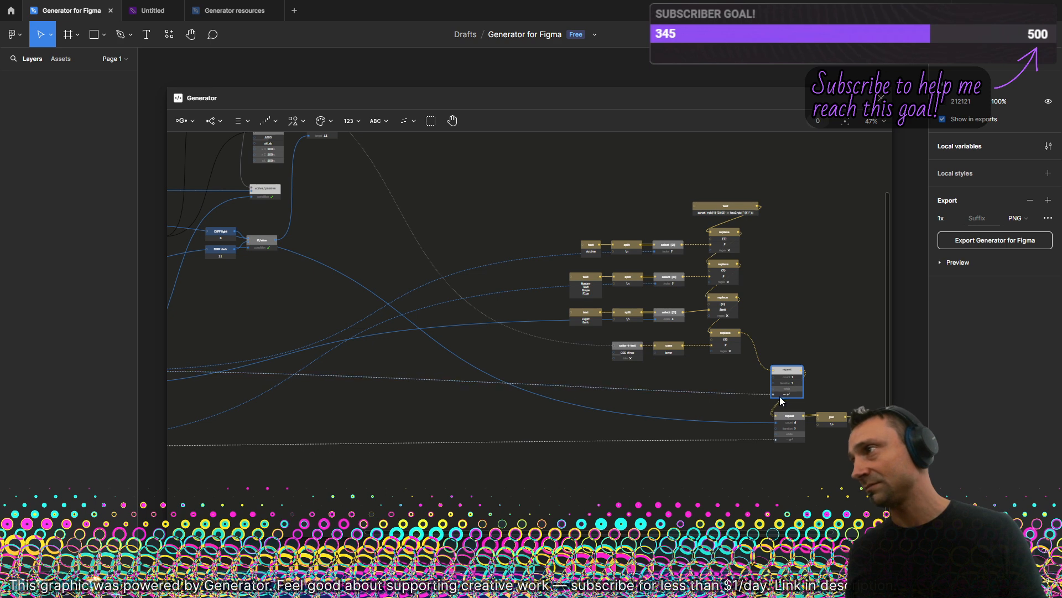
- Move the sequence nodes and the repeat, join and text chain lower, lining up ACTIVE seq with the new repeat above the existing one
scroll(669, 368, "down", 3)
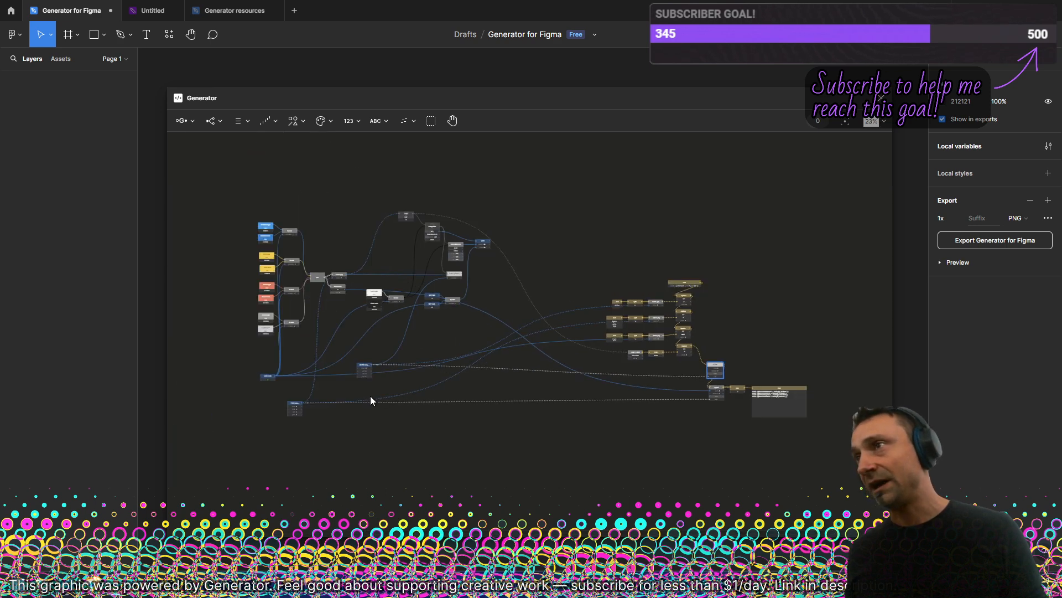
left_click_drag(365, 370, 359, 384)
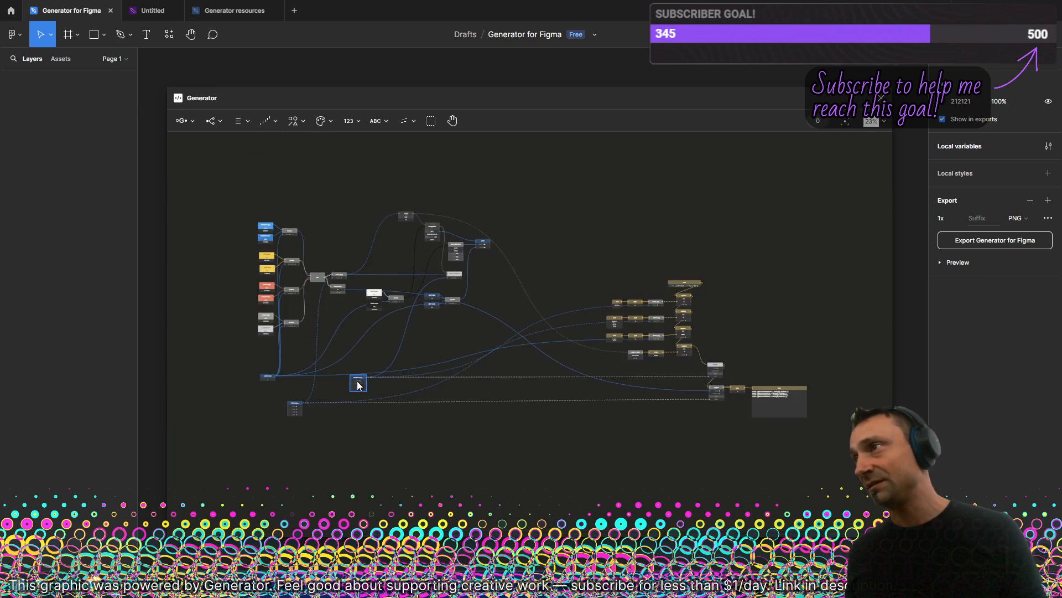
left_click_drag(221, 472, 734, 458)
left_click(669, 415)
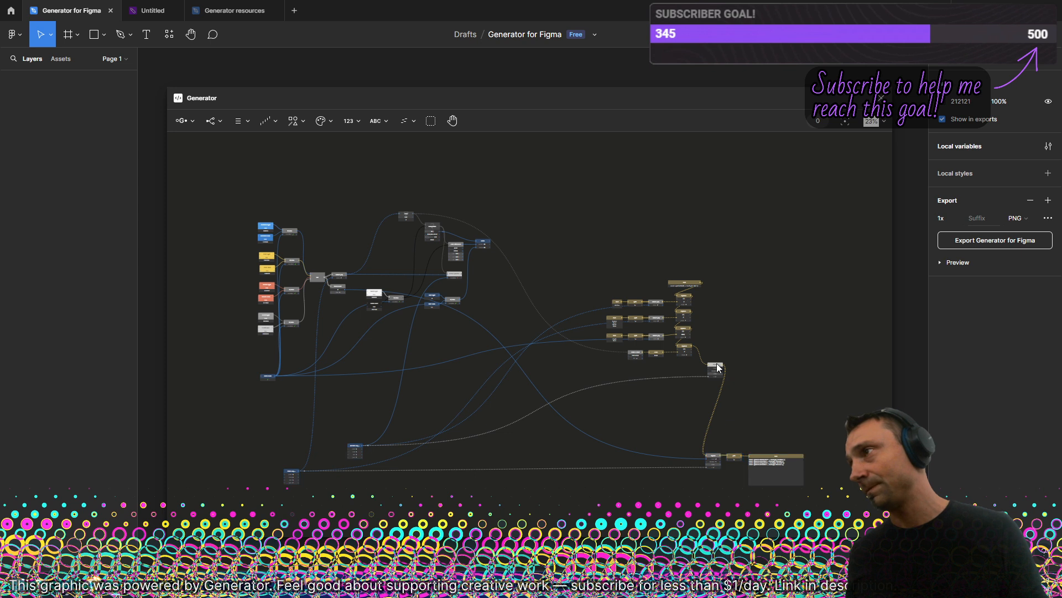
left_click_drag(716, 371, 719, 433)
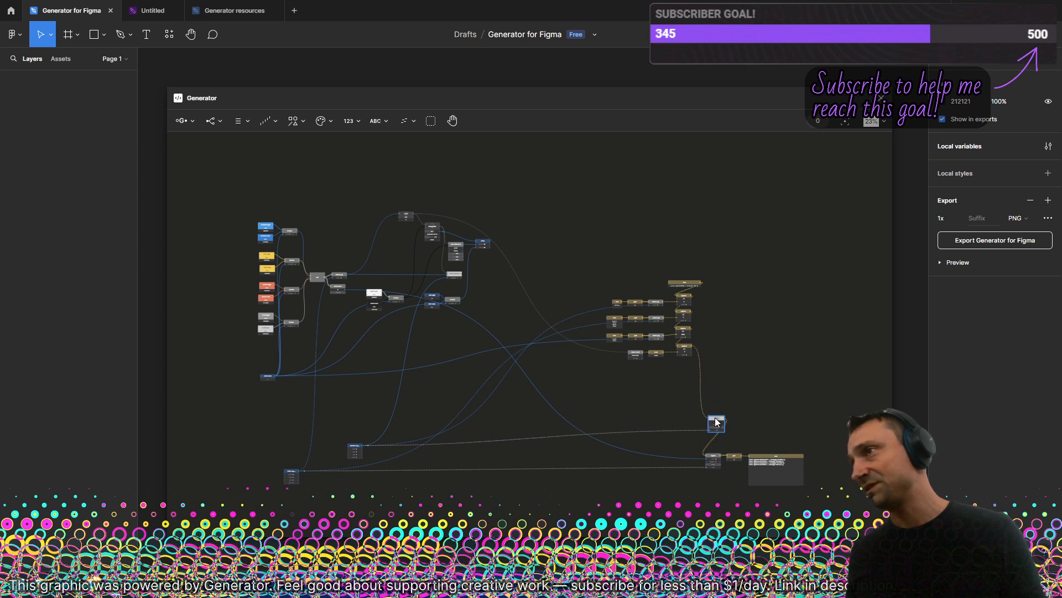
left_click_drag(356, 449, 352, 437)
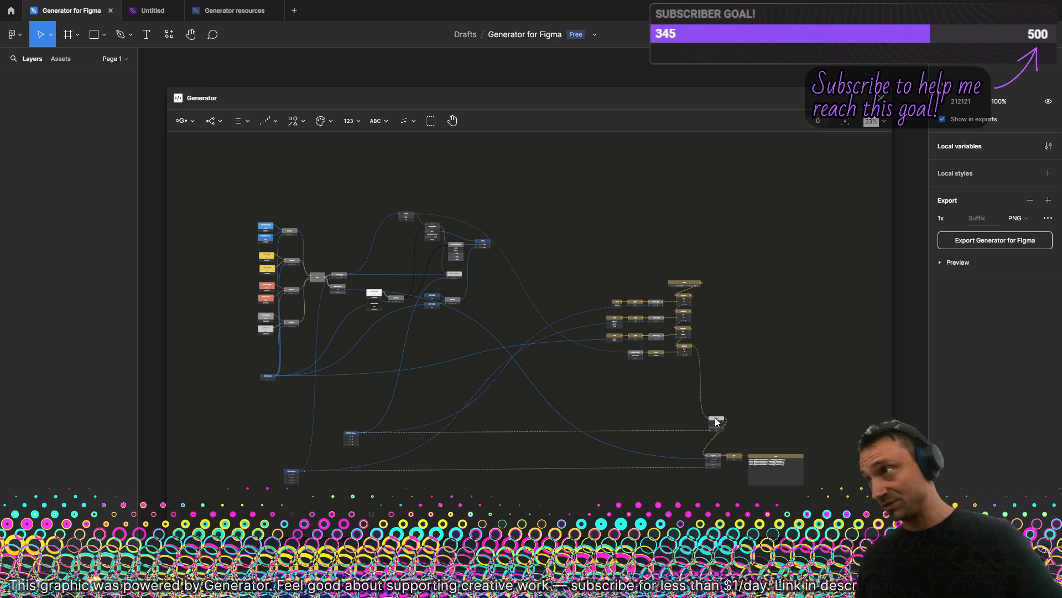
left_click_drag(715, 424, 707, 423)
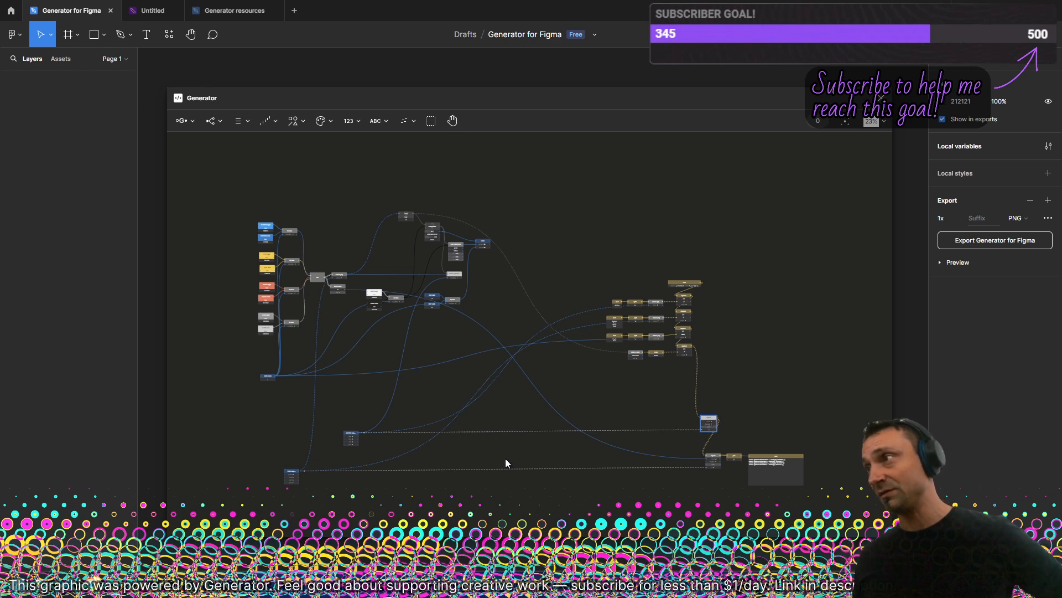
- Set the count of the upper repeat node, the one looped to ACTIVE seq, to 2
scroll(764, 451, "up", 3)
scroll(739, 440, "up", 3)
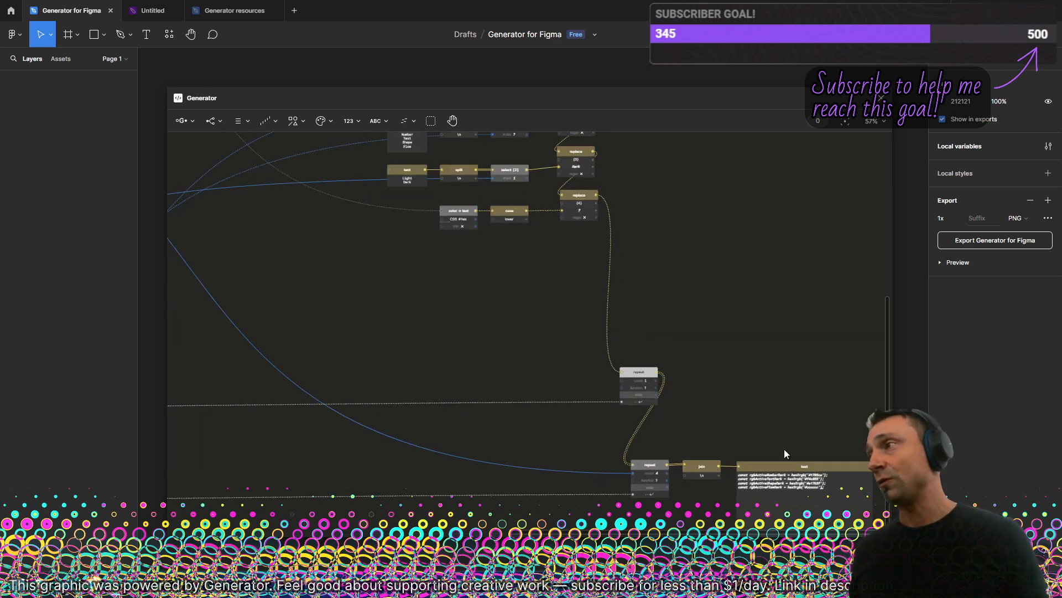
left_click_drag(784, 450, 719, 371)
scroll(720, 367, "up", 3)
left_click_drag(471, 202, 716, 372)
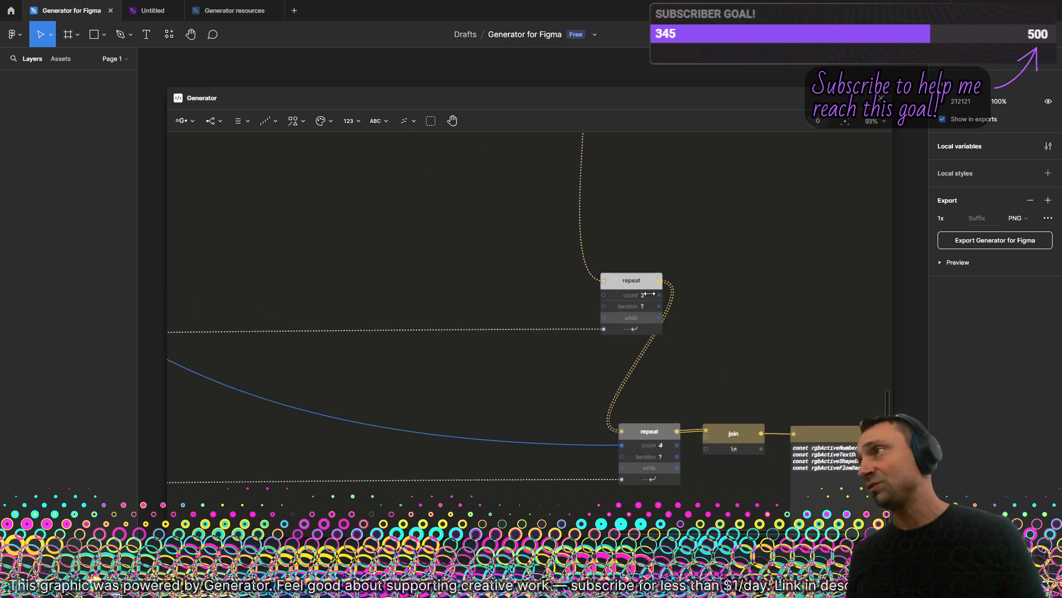
- Examine the generated declarations in the text node and compare them with the colour constants in colors.js in VS Code
scroll(670, 269, "down", 8)
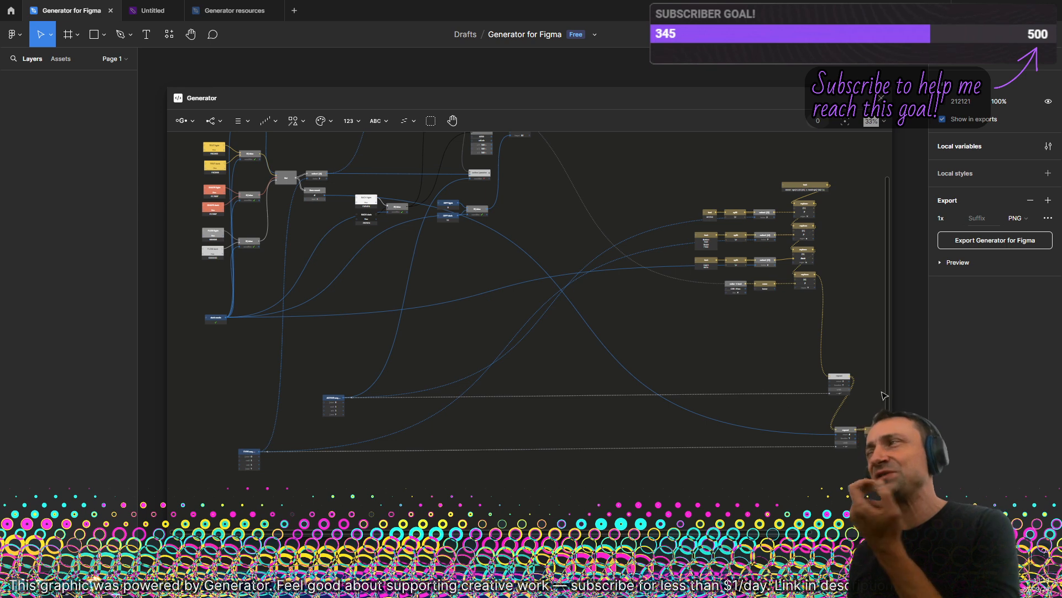
left_click_drag(784, 277, 636, 243)
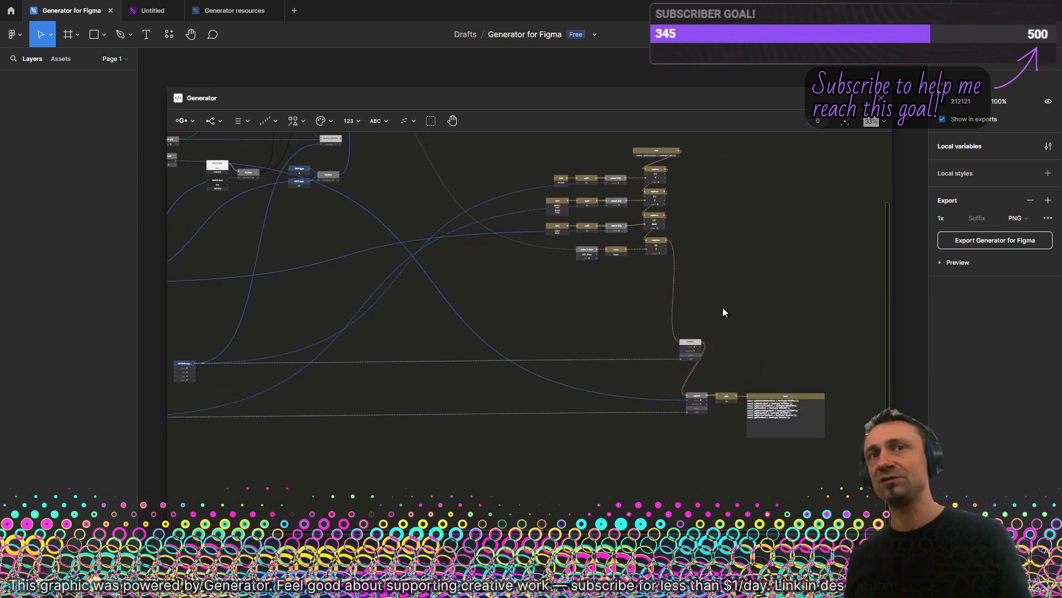
left_click_drag(779, 355, 618, 335)
scroll(567, 230, "up", 3)
scroll(567, 234, "up", 1)
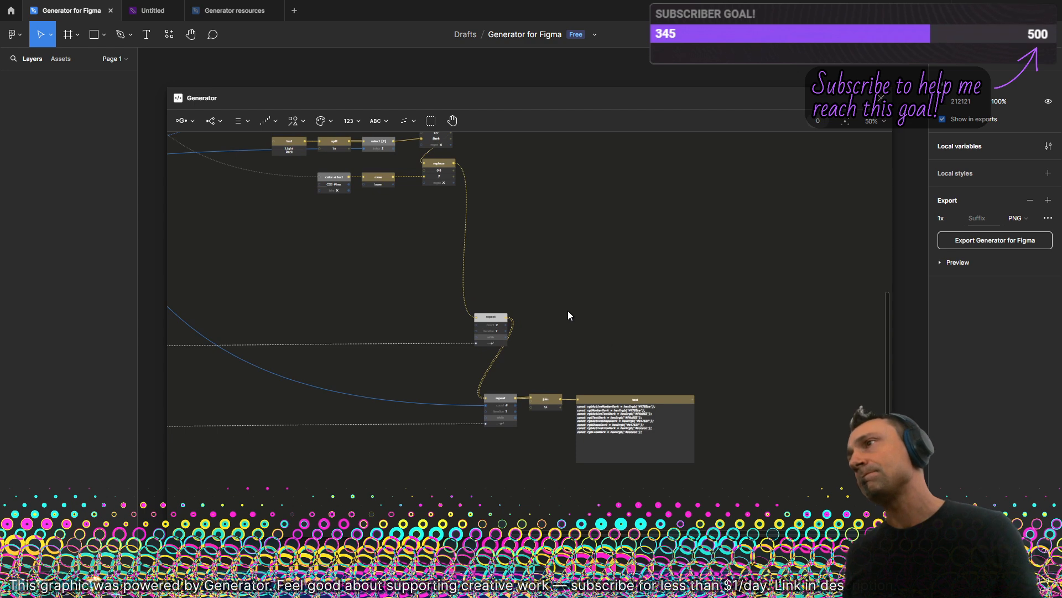
scroll(563, 336, "up", 6)
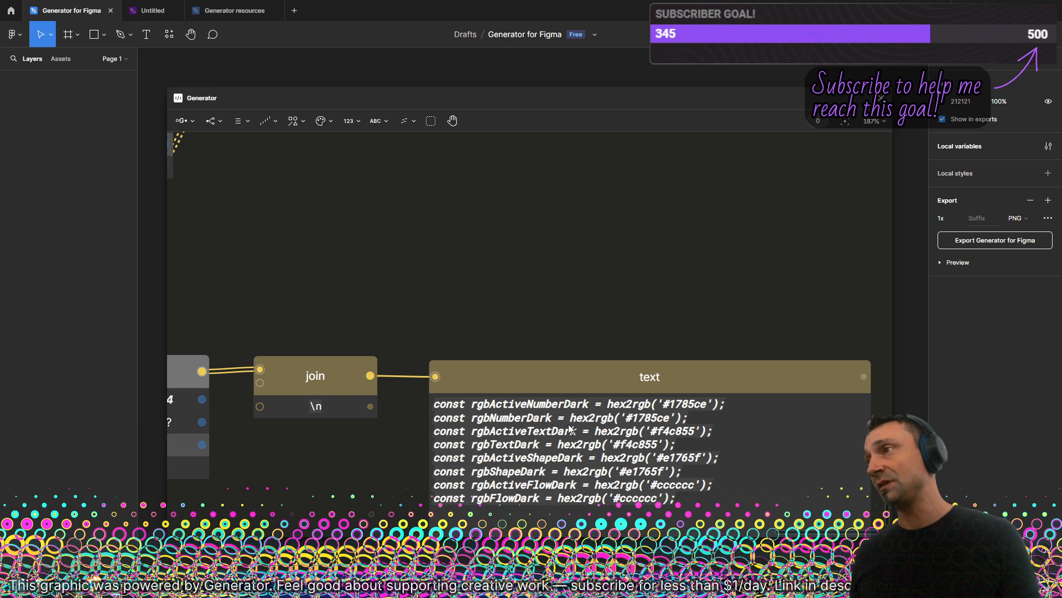
key("alt+Tab")
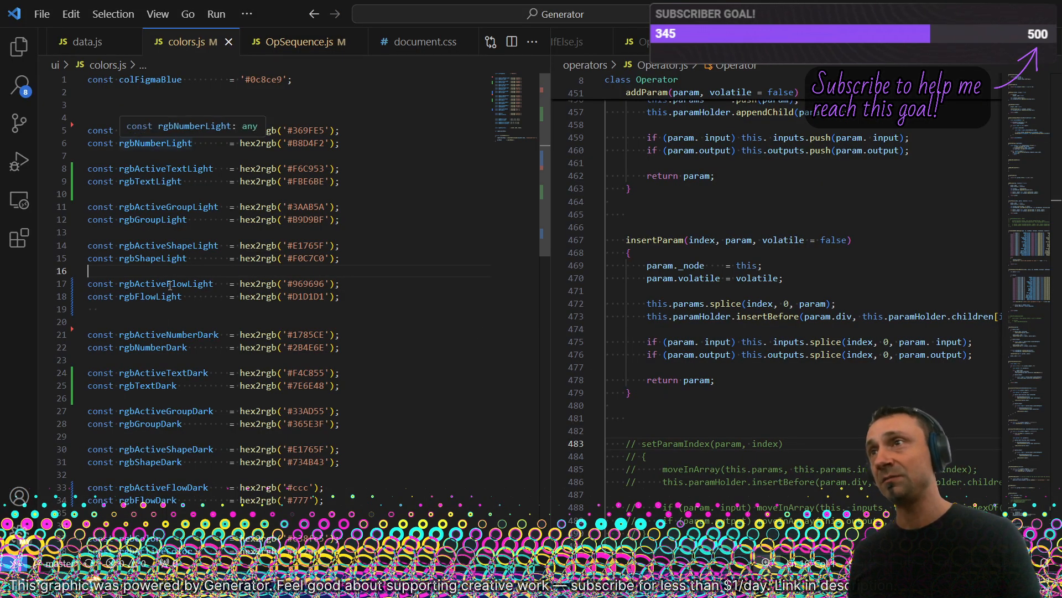
key("alt+Tab")
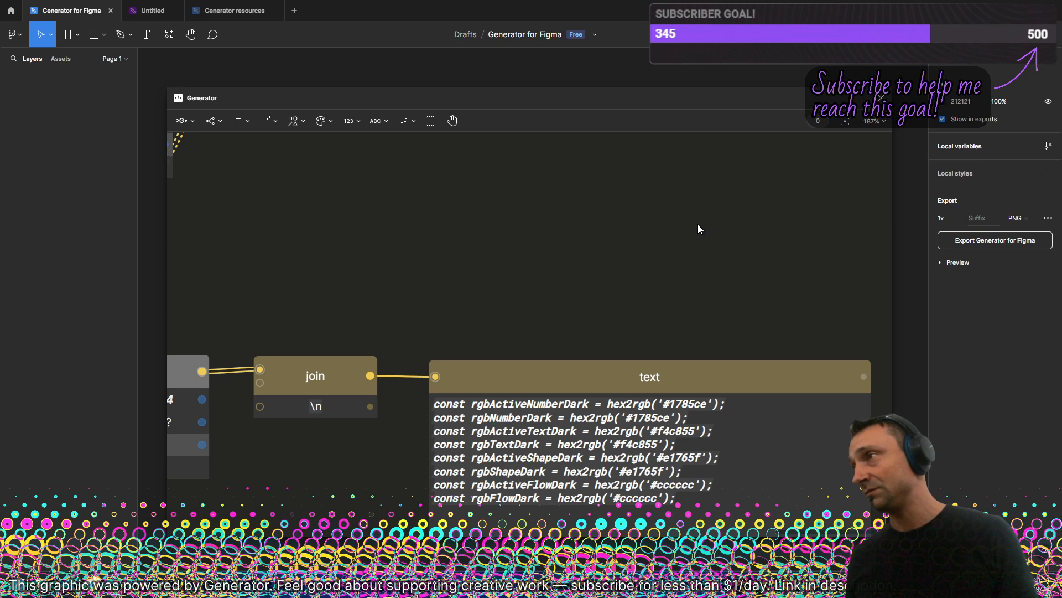
- Connect the output of the active / passive node to the color-to-text node that feeds the hex value chain
scroll(698, 224, "down", 5)
left_click_drag(555, 227, 660, 401)
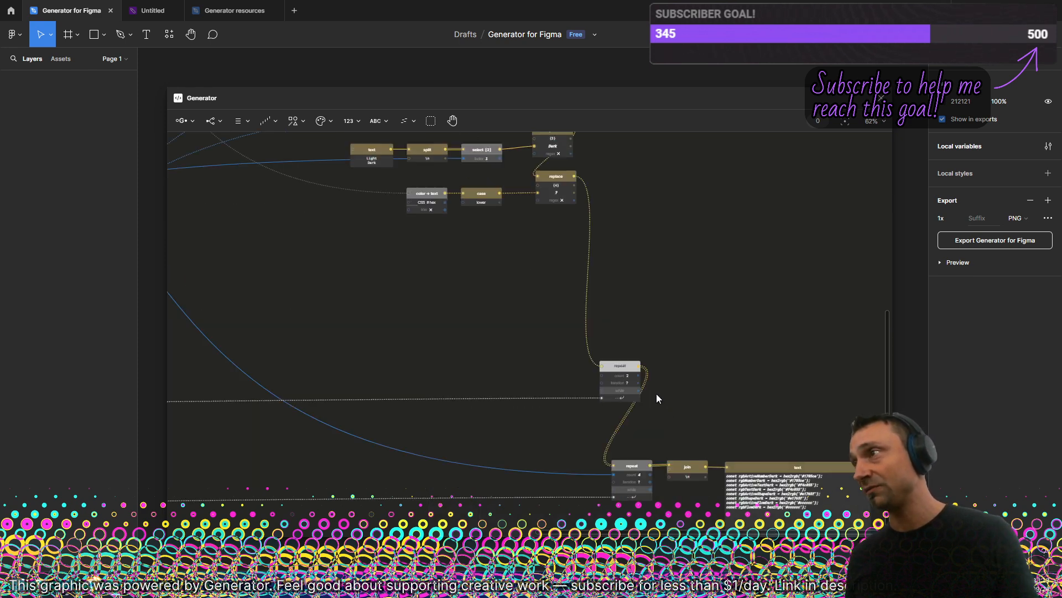
scroll(656, 394, "down", 2)
left_click_drag(485, 300, 593, 407)
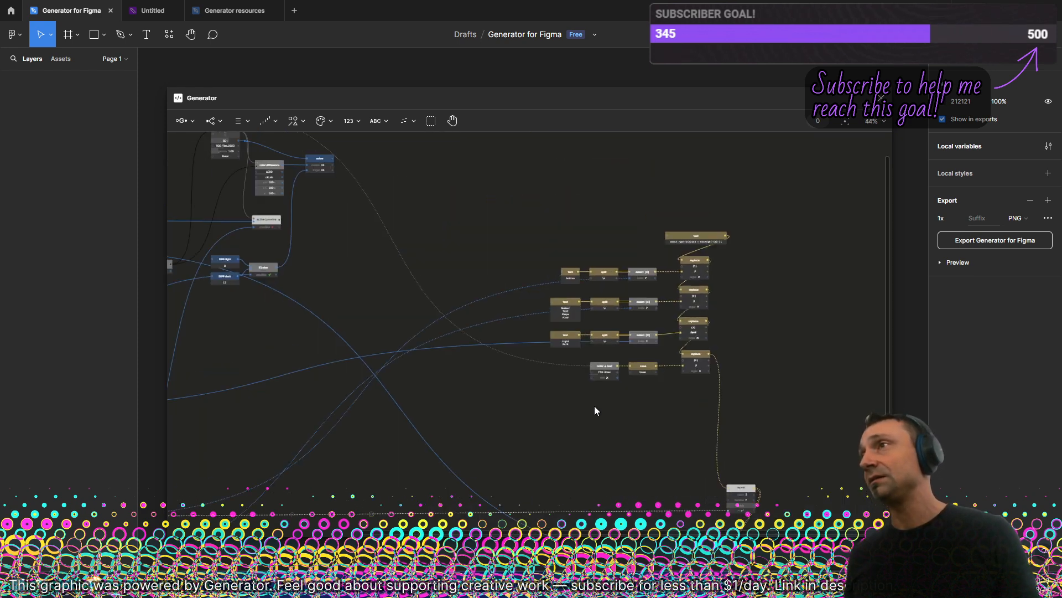
left_click_drag(377, 326, 569, 243)
left_click_drag(436, 208, 489, 328)
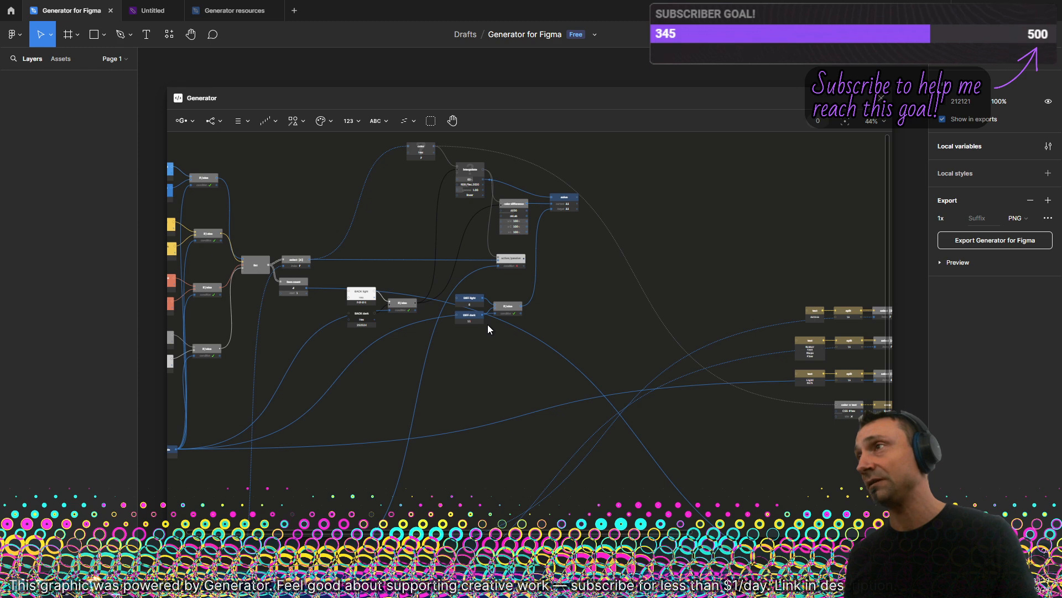
left_click_drag(487, 324, 476, 271)
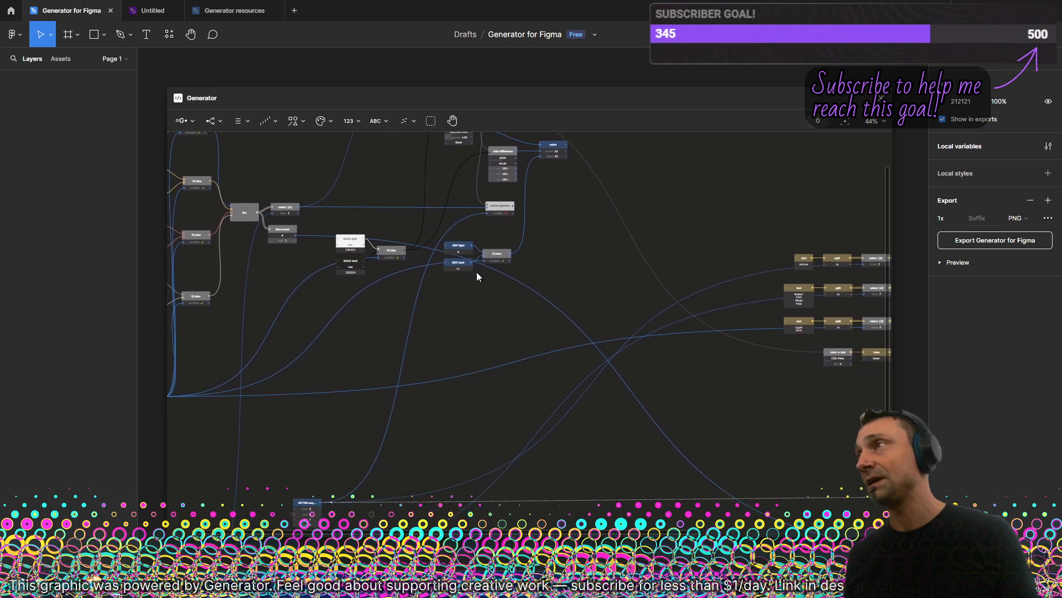
scroll(524, 207, "up", 5)
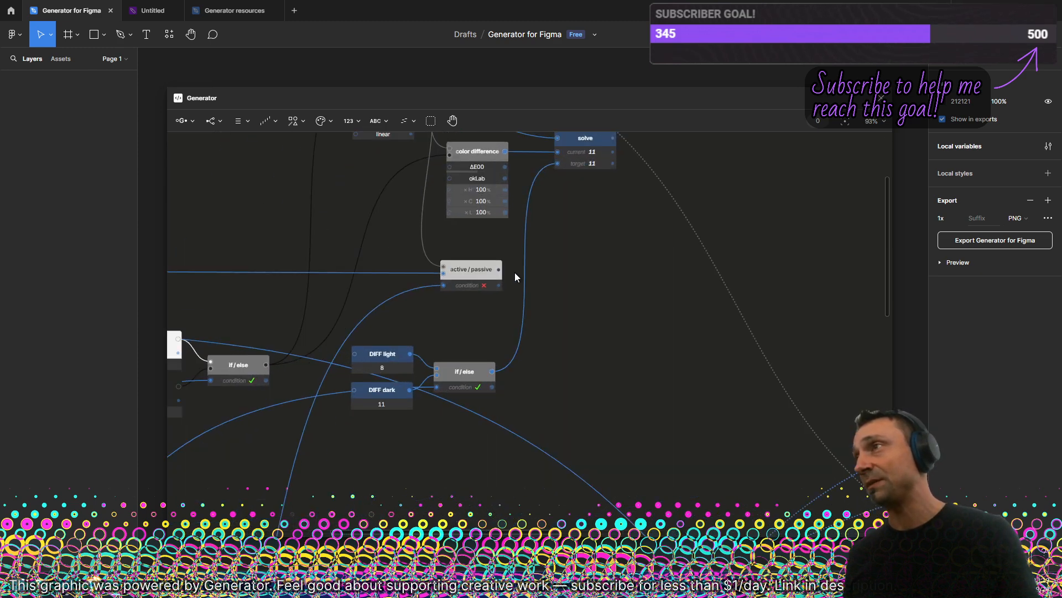
left_click_drag(499, 270, 363, 358)
scroll(604, 395, "down", 2)
left_click_drag(627, 445, 472, 186)
scroll(506, 271, "up", 6)
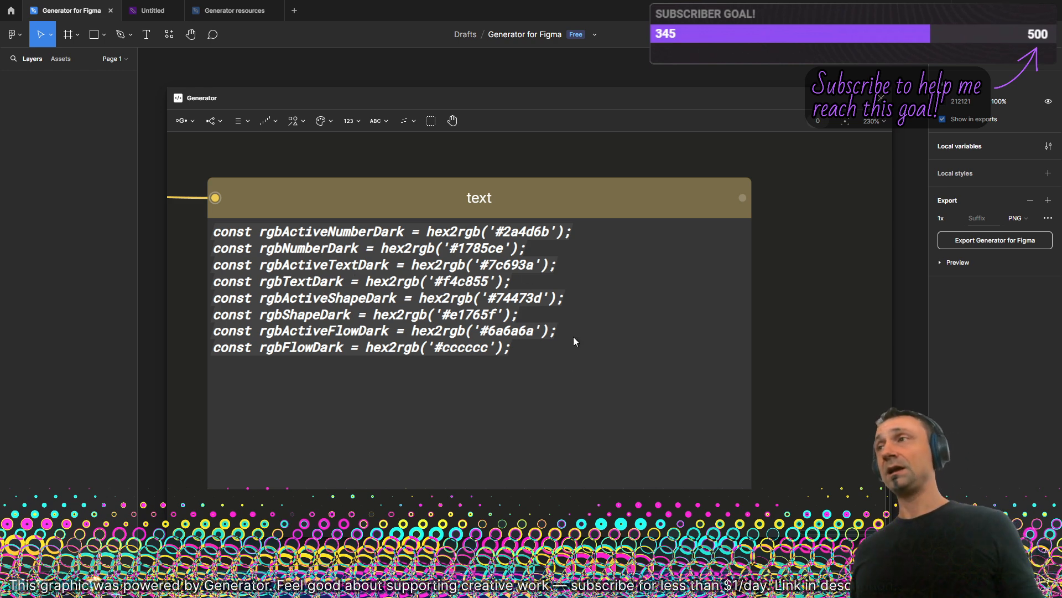
- Move the join and text nodes together to the right, leaving room after the lower repeat node
scroll(578, 324, "down", 5)
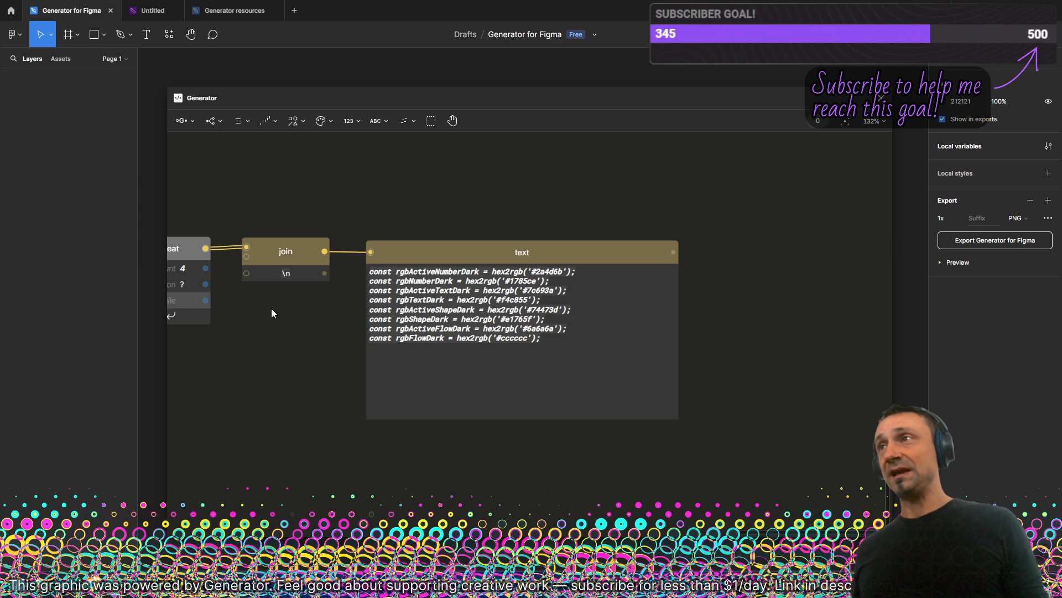
scroll(271, 313, "down", 5)
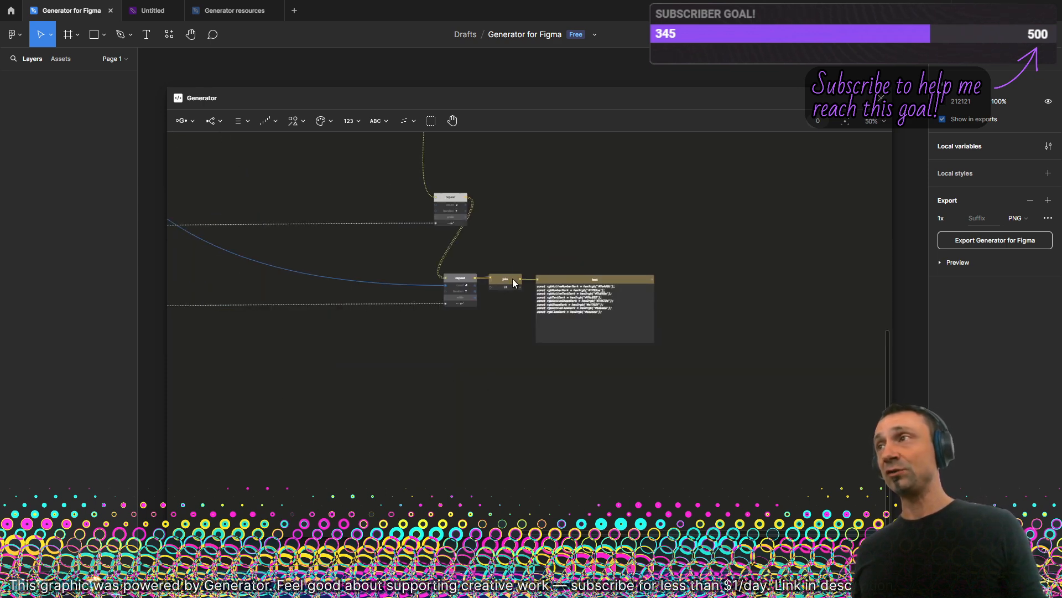
left_click_drag(486, 243, 581, 298)
left_click_drag(505, 281, 629, 296)
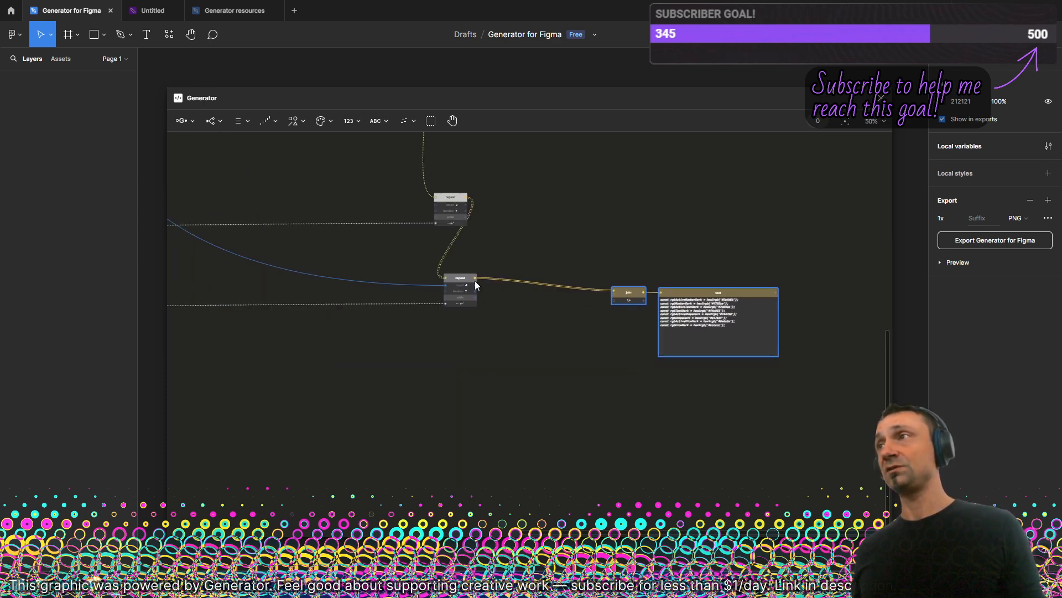
- Duplicate the count-2 repeat node below the lower one and wire the copy between the count-4 repeat and the join node
left_click(458, 280)
left_click(450, 199)
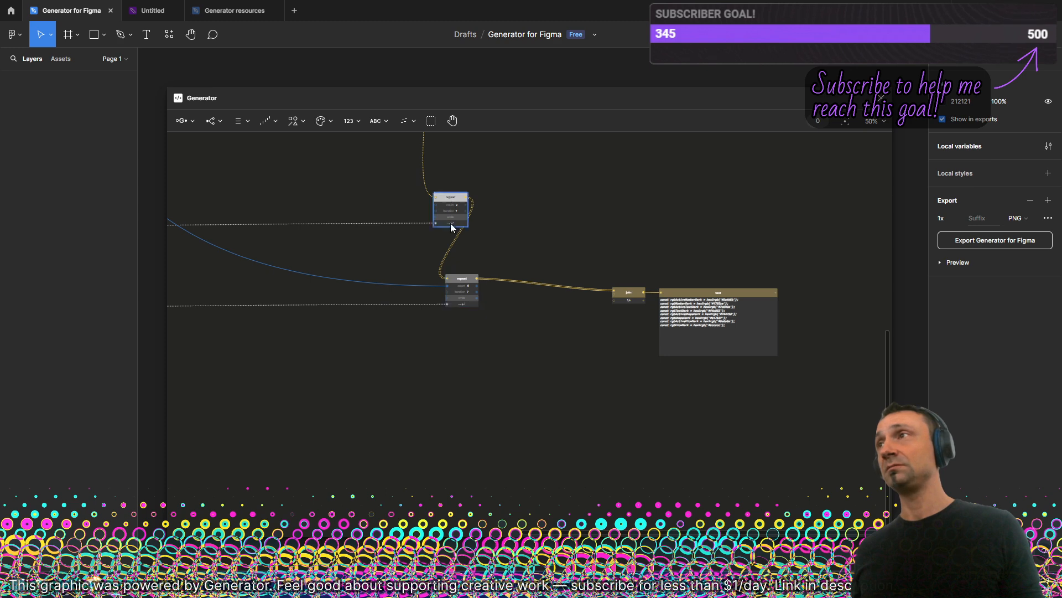
scroll(495, 364, "up", 5)
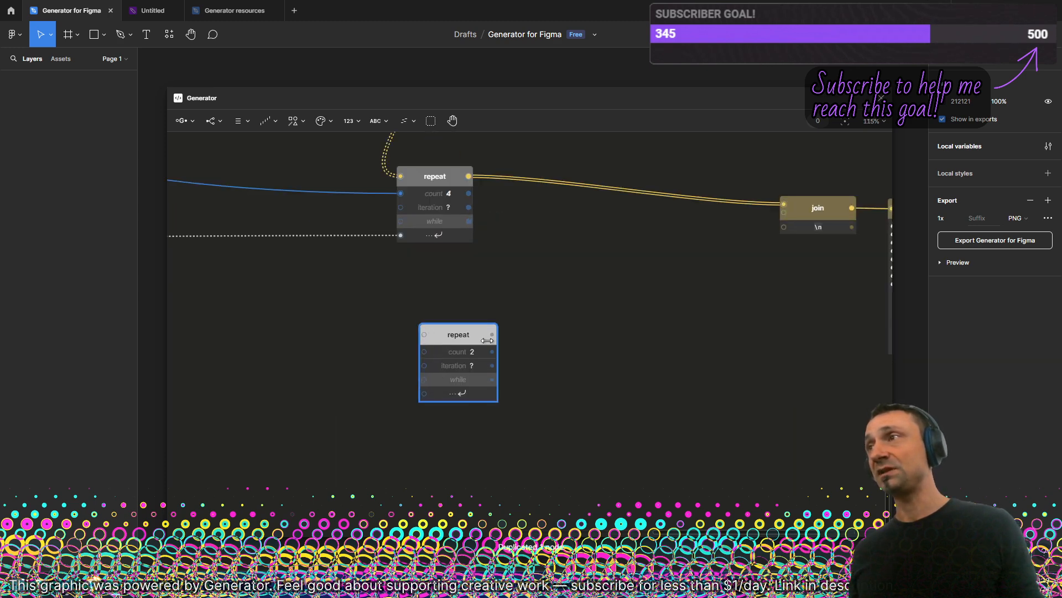
left_click_drag(469, 176, 785, 206)
scroll(854, 339, "down", 2)
left_click_drag(855, 339, 565, 271)
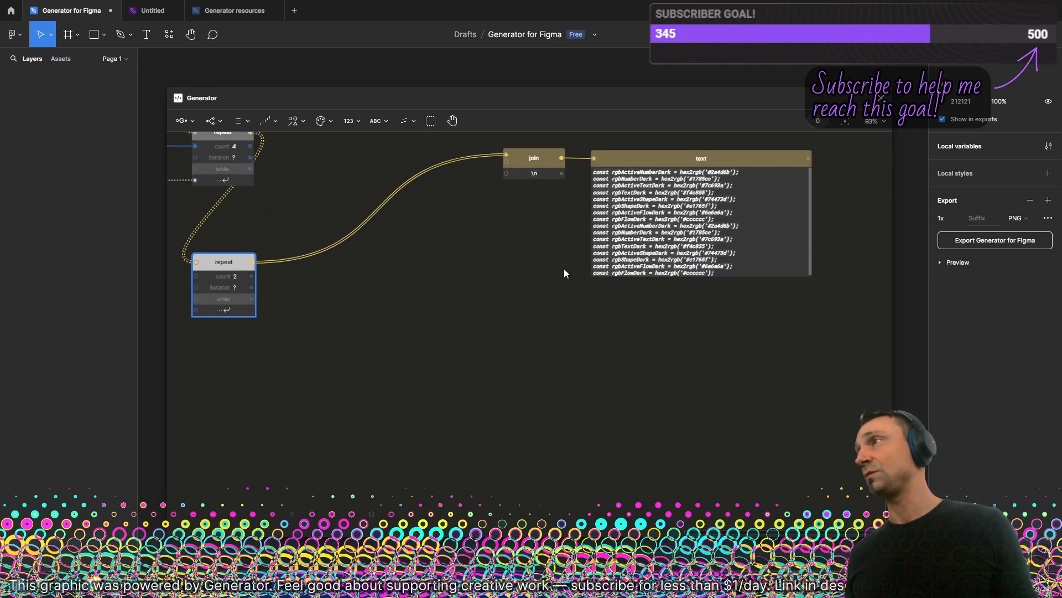
- Make the text node slightly taller so that all generated declarations fit
scroll(732, 294, "up", 3)
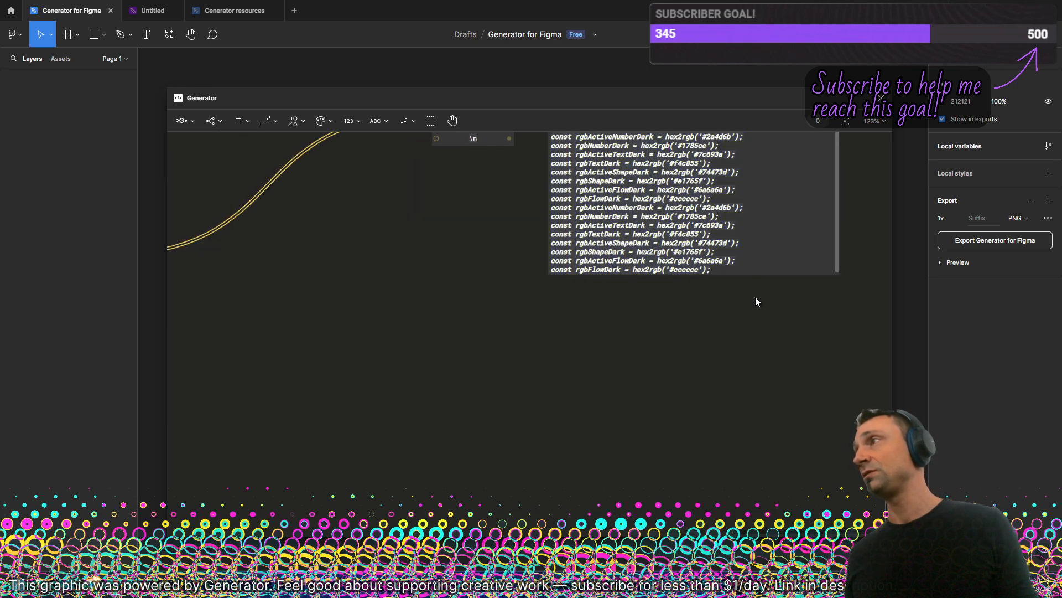
left_click_drag(773, 275, 778, 301)
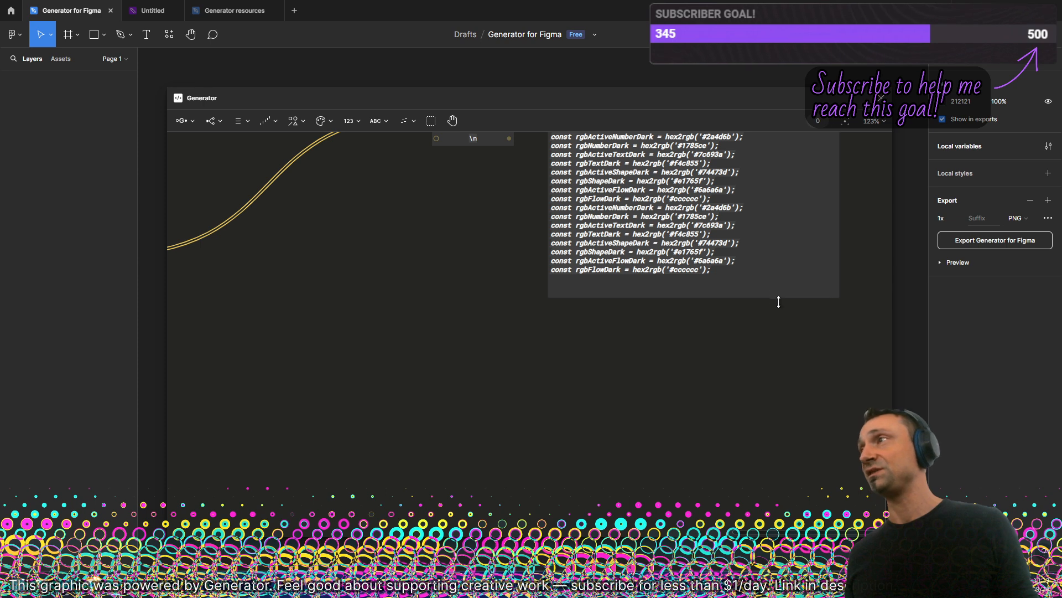
left_click_drag(656, 321, 638, 461)
scroll(389, 381, "down", 5)
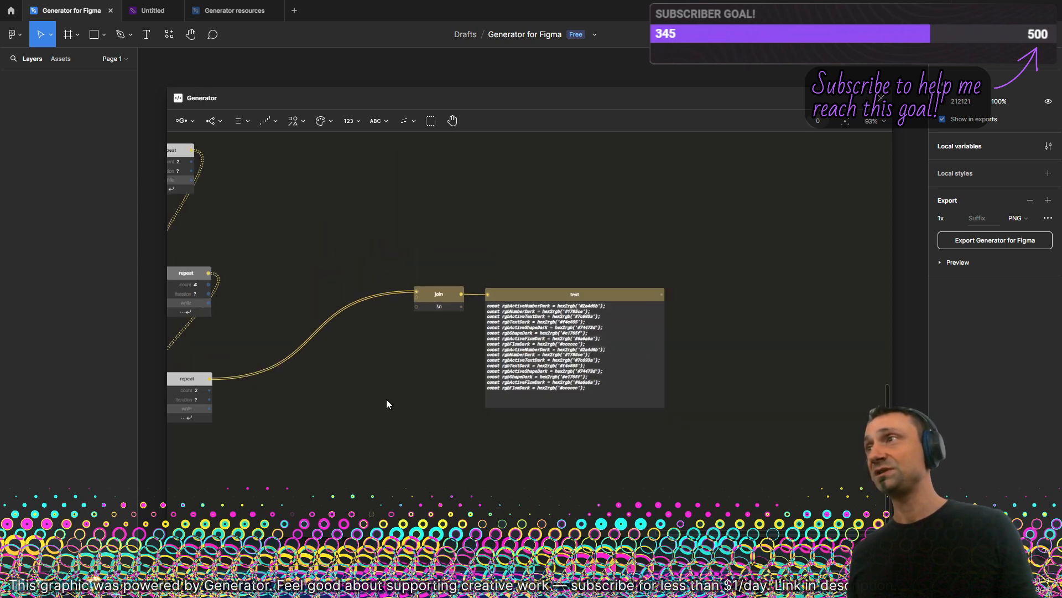
- Place the join node directly beside the new bottom repeat and the text node just below the join
scroll(537, 327, "down", 3)
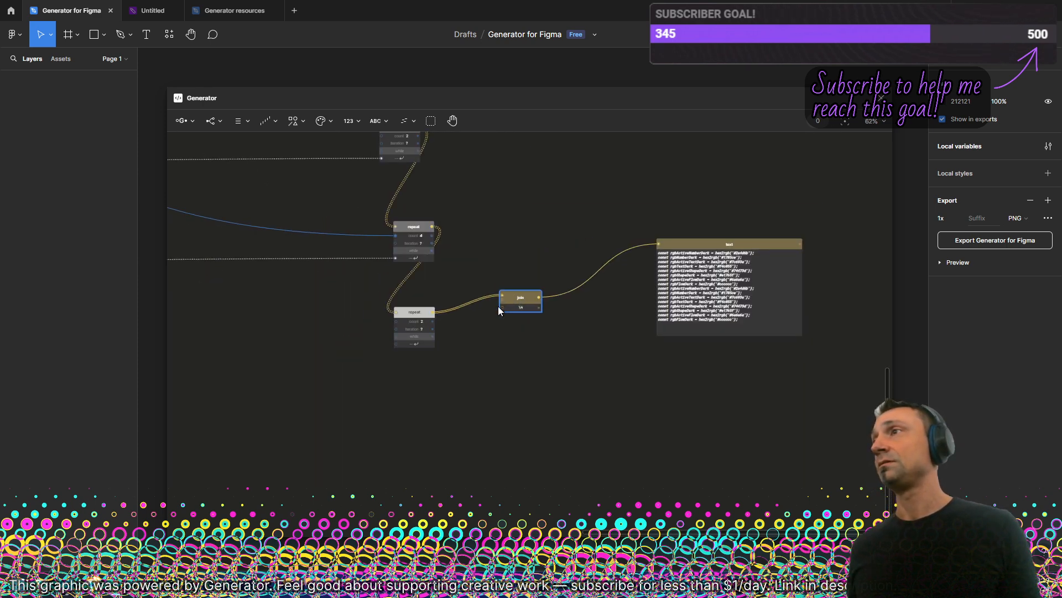
left_click_drag(522, 294, 479, 311)
left_click_drag(728, 246, 531, 340)
scroll(531, 377, "up", 3)
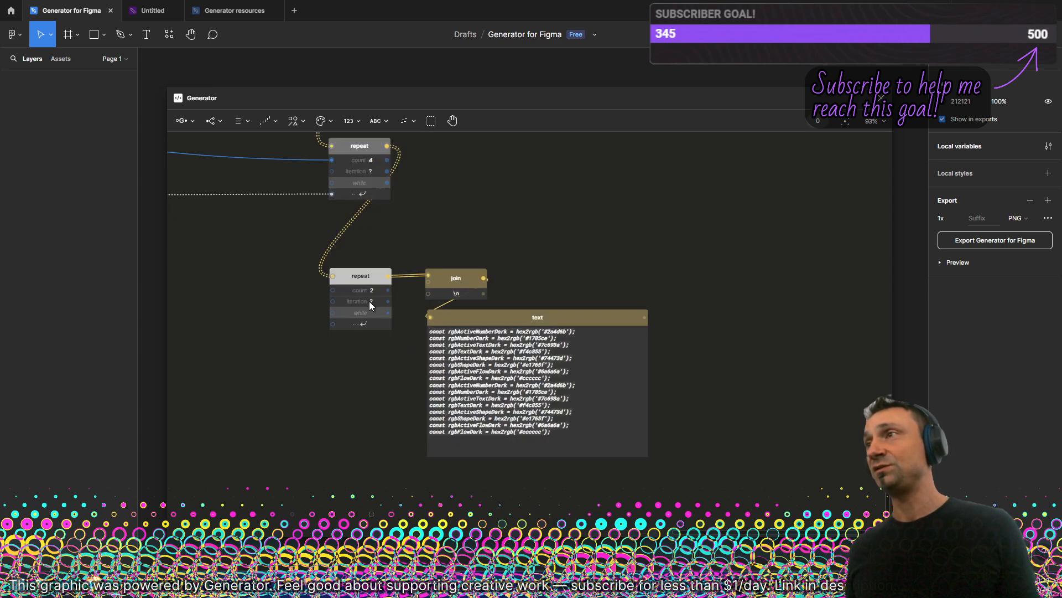
- Add a Sequence node below TYPE seq and name it DARK seq
left_click_drag(370, 301, 677, 256)
scroll(588, 259, "down", 6)
left_click_drag(362, 226, 768, 322)
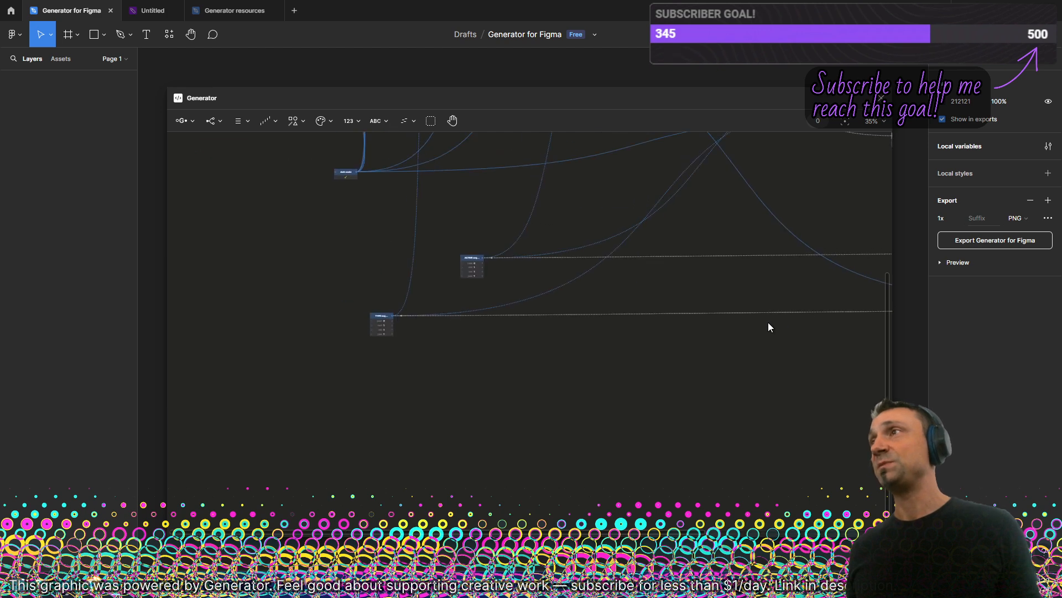
left_click(264, 126)
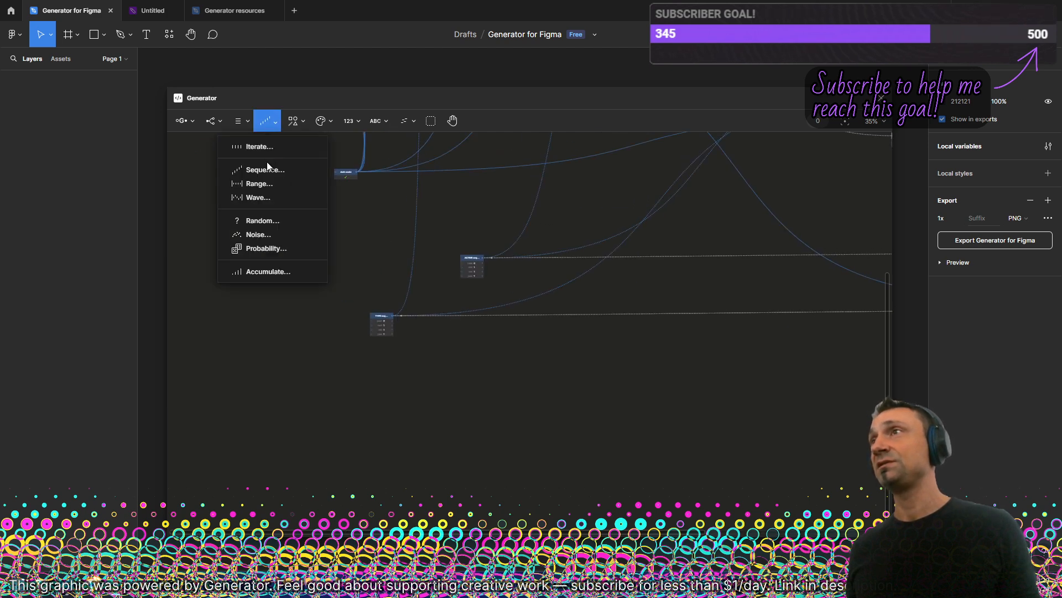
left_click(267, 165)
scroll(397, 395, "up", 4)
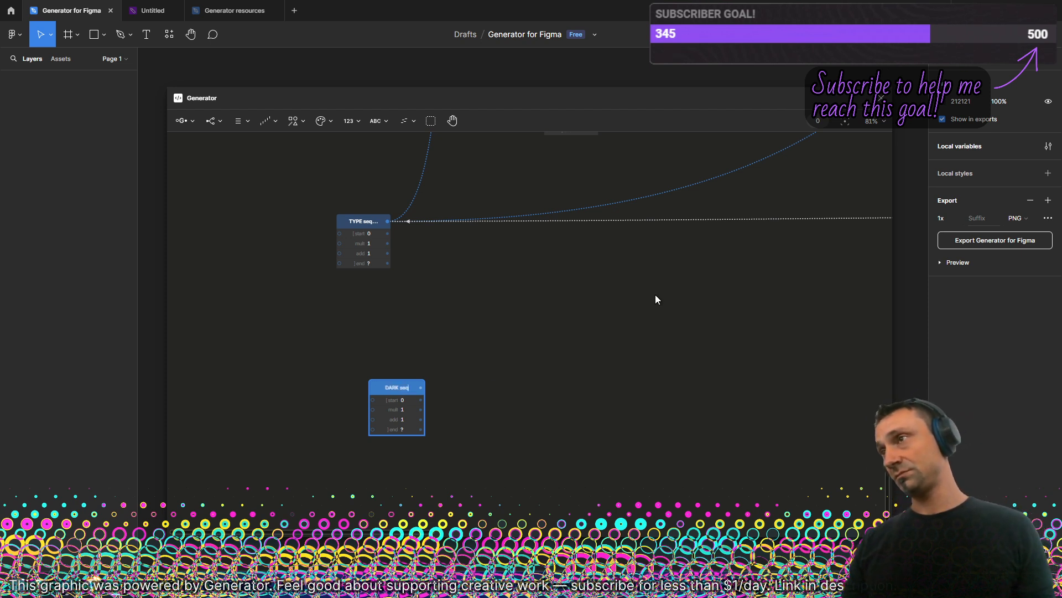
- Rename the new sequence node to MODE seq
key("Left")
key("Left")
key("Left")
key("Left")
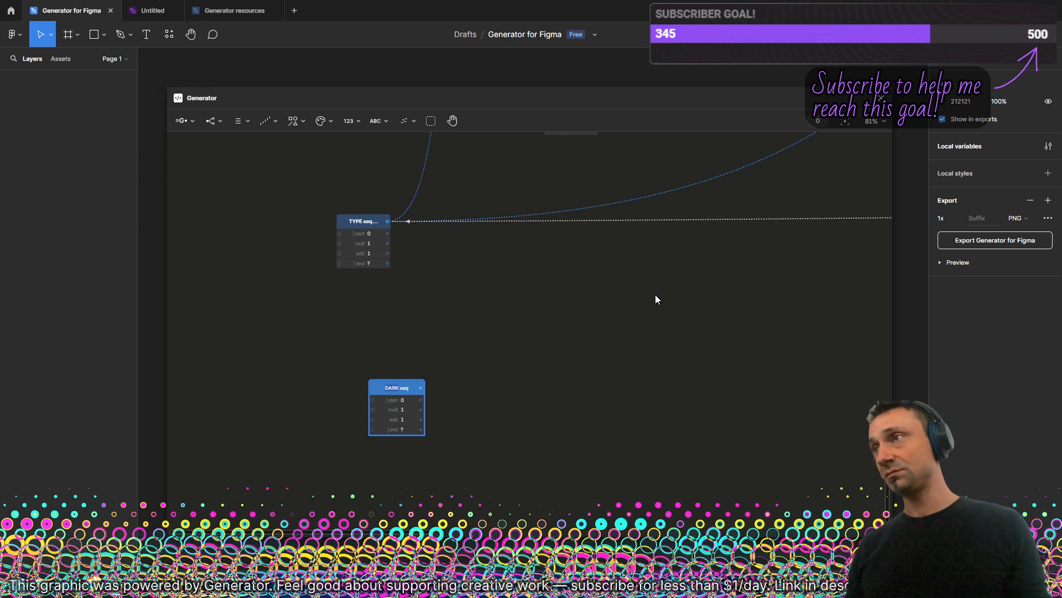
key("BackSpace")
key("BackSpace")
key("BackSpace")
key("BackSpace")
type("MODE")
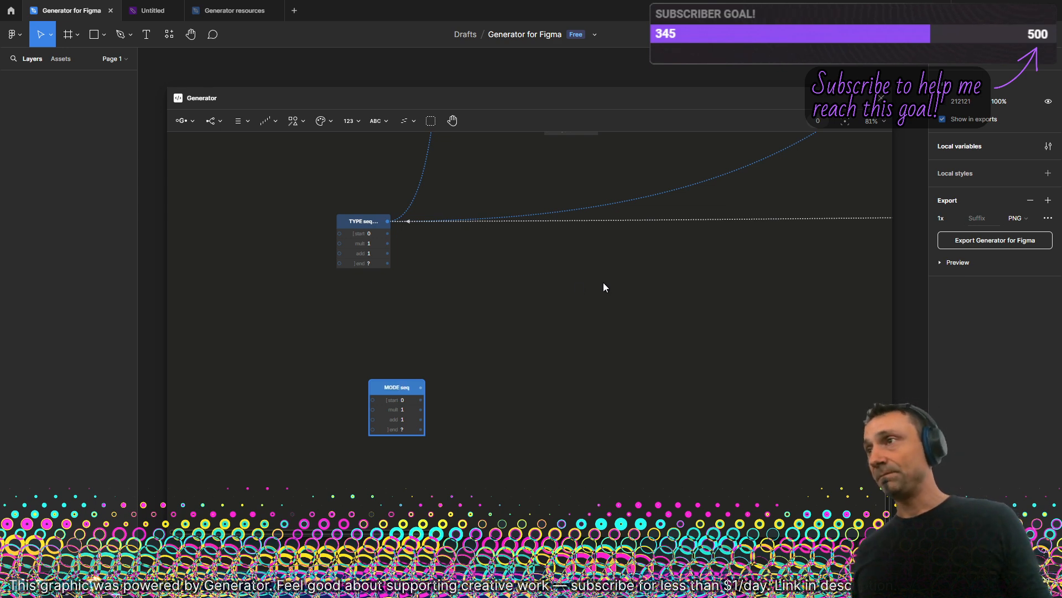
- Connect the MODE seq output to the input of the dark mode node
left_click_drag(421, 387, 275, 219)
scroll(541, 280, "up", 5)
scroll(505, 297, "up", 5)
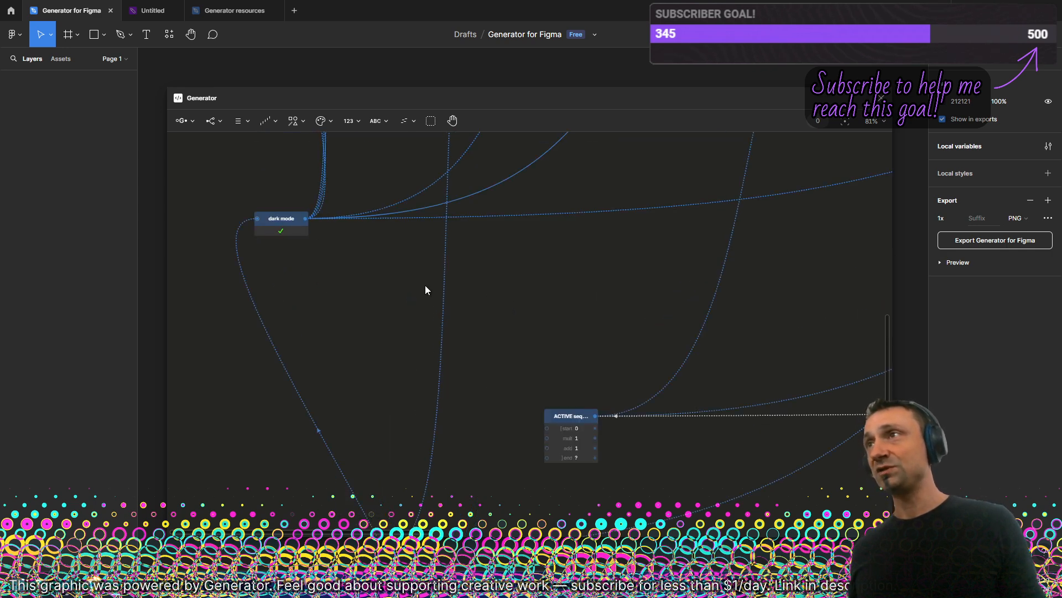
- Shift MODE seq left, below and left of TYPE seq, and connect its output to the loop input of the bottom repeat node
scroll(441, 324, "down", 4)
scroll(488, 310, "down", 3)
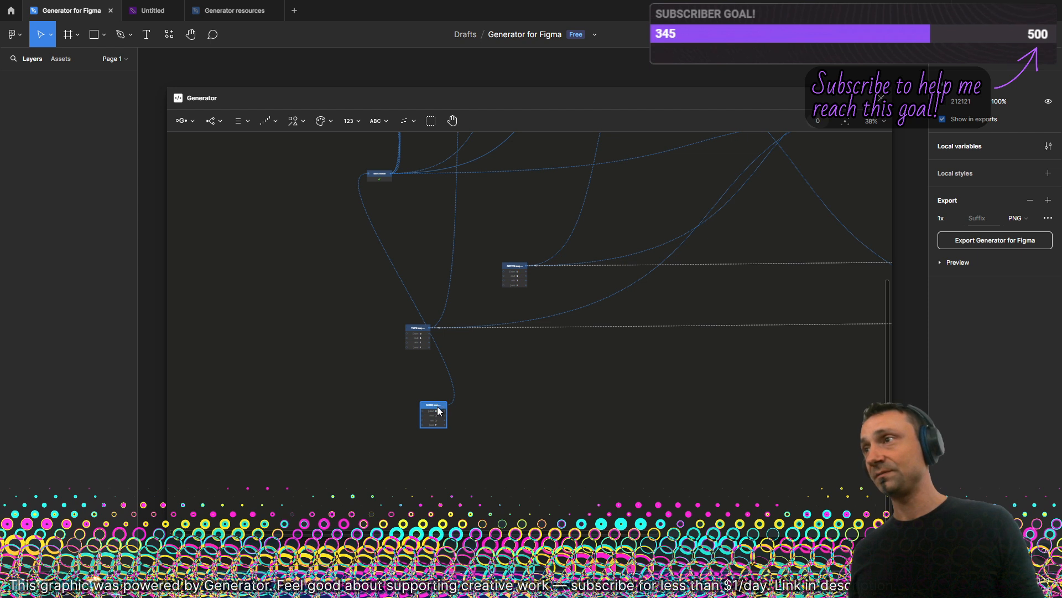
left_click_drag(437, 410, 324, 406)
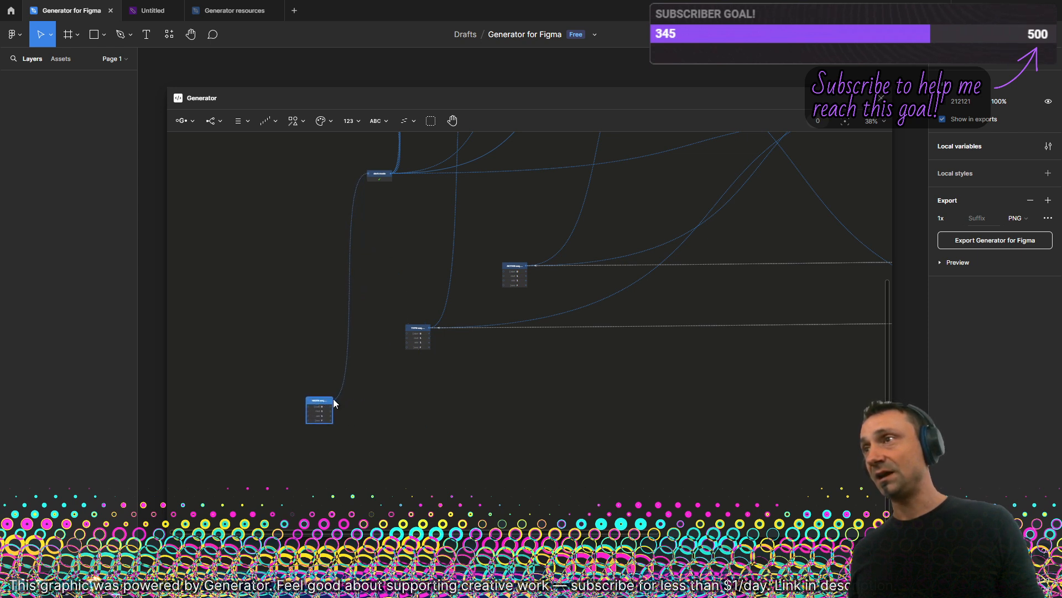
scroll(855, 407, "right", 6)
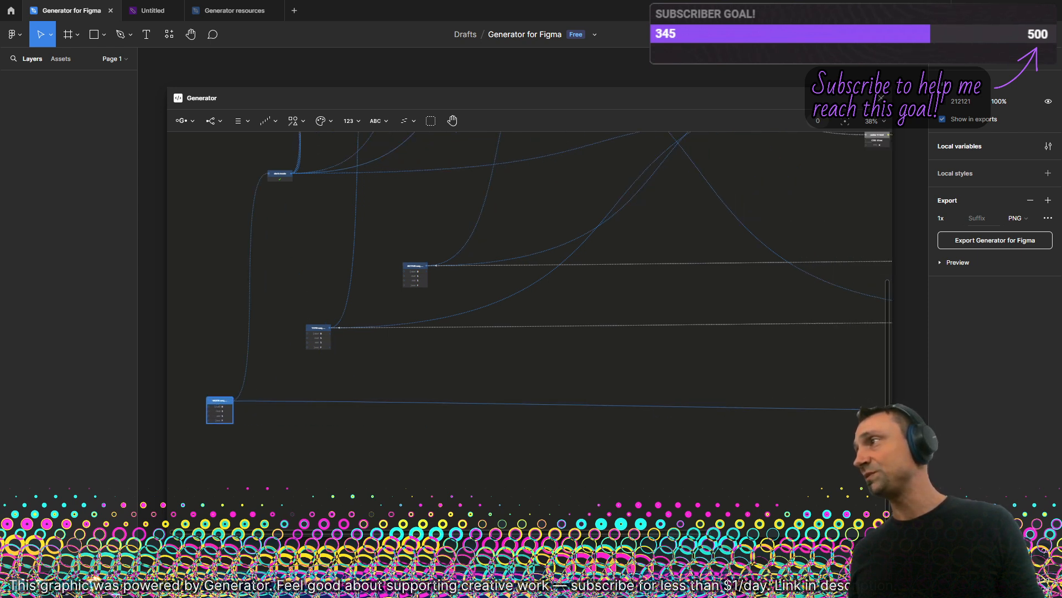
left_click_drag(882, 407, 825, 394)
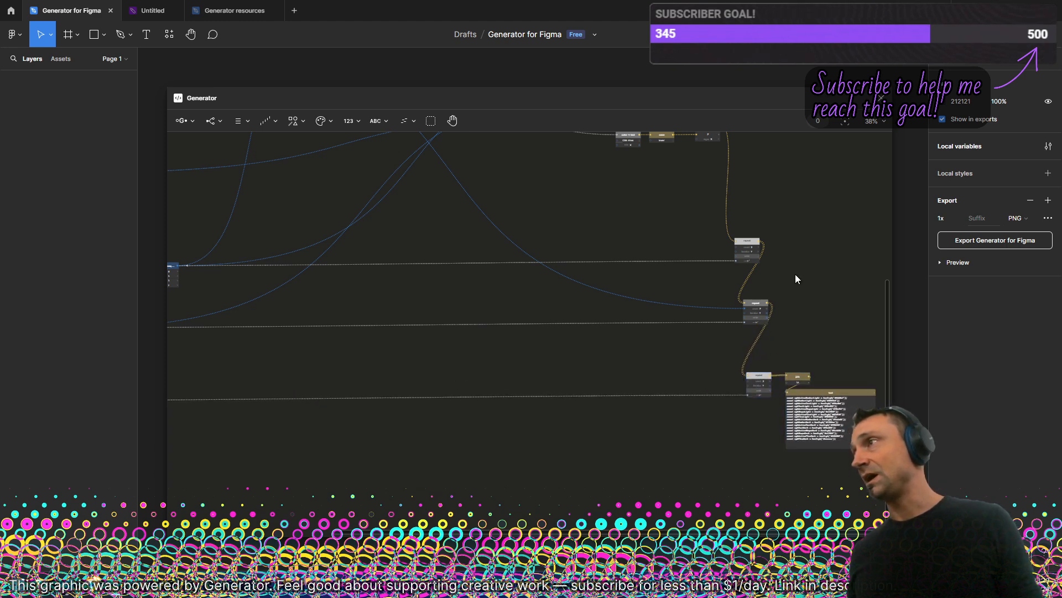
- Copy all the hex2rgb declarations from the text node at the end of the output chain
scroll(795, 274, "down", 5)
scroll(735, 337, "up", 7)
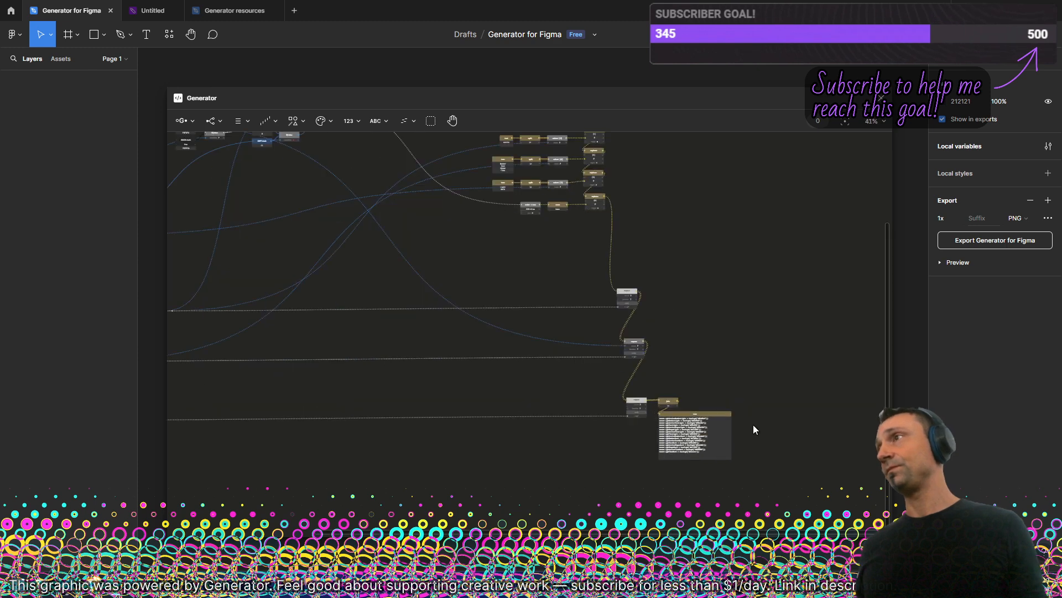
scroll(653, 488, "up", 8)
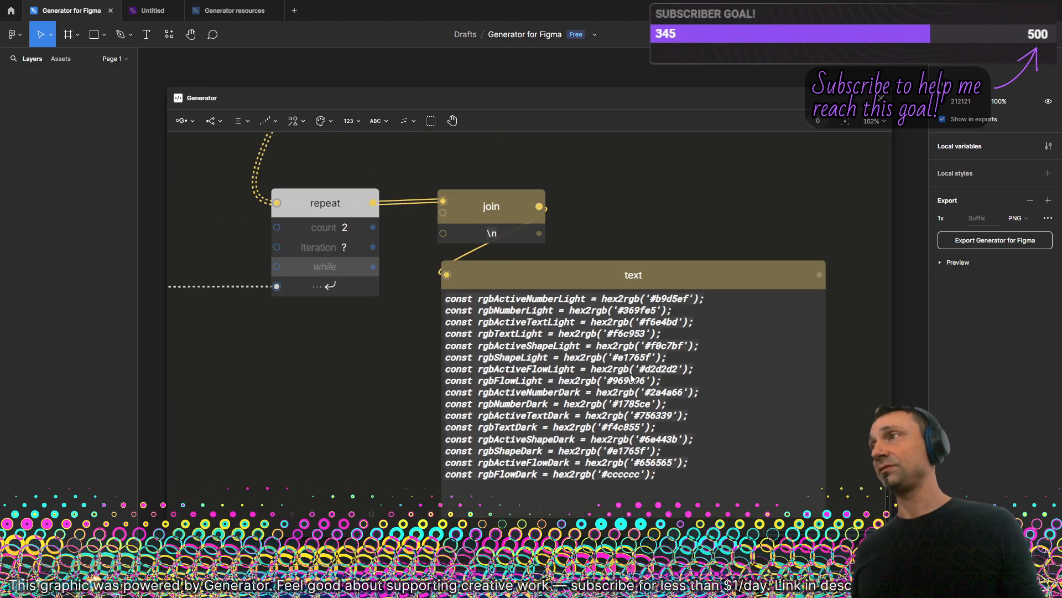
scroll(540, 303, "up", 2)
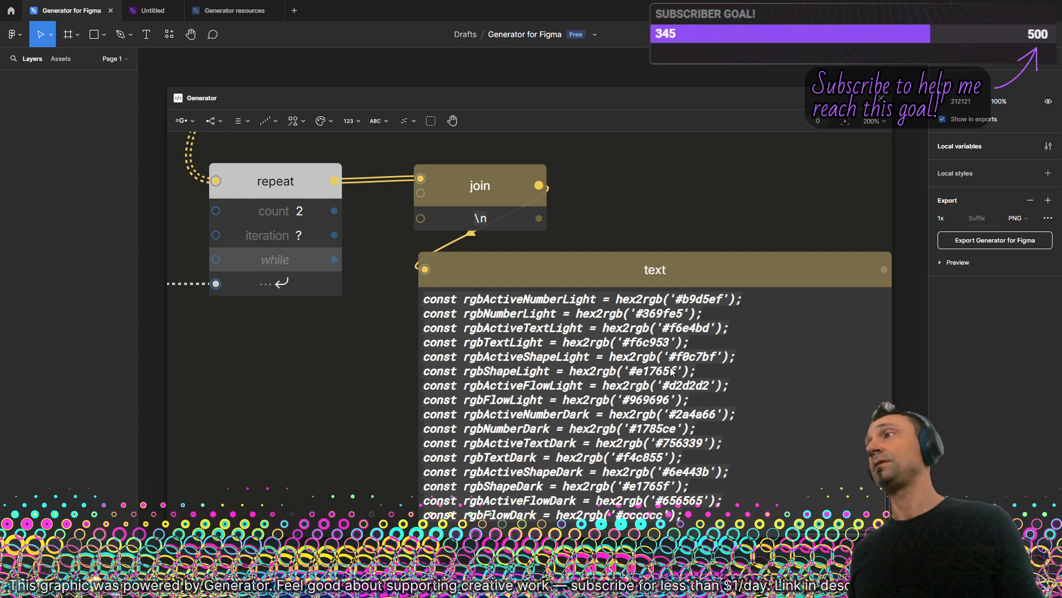
scroll(672, 368, "down", 3)
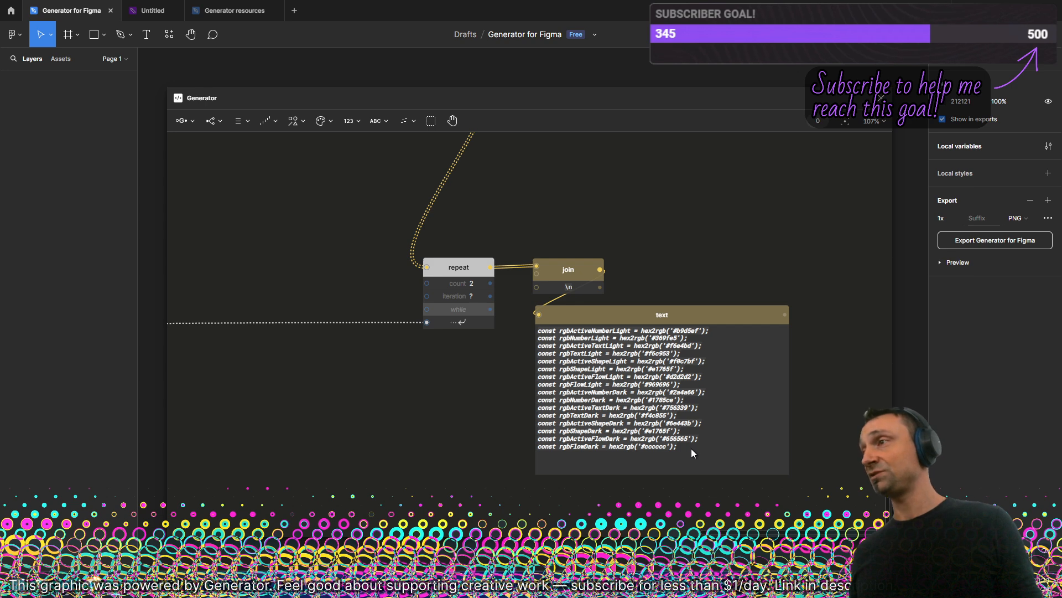
left_click_drag(692, 449, 578, 349)
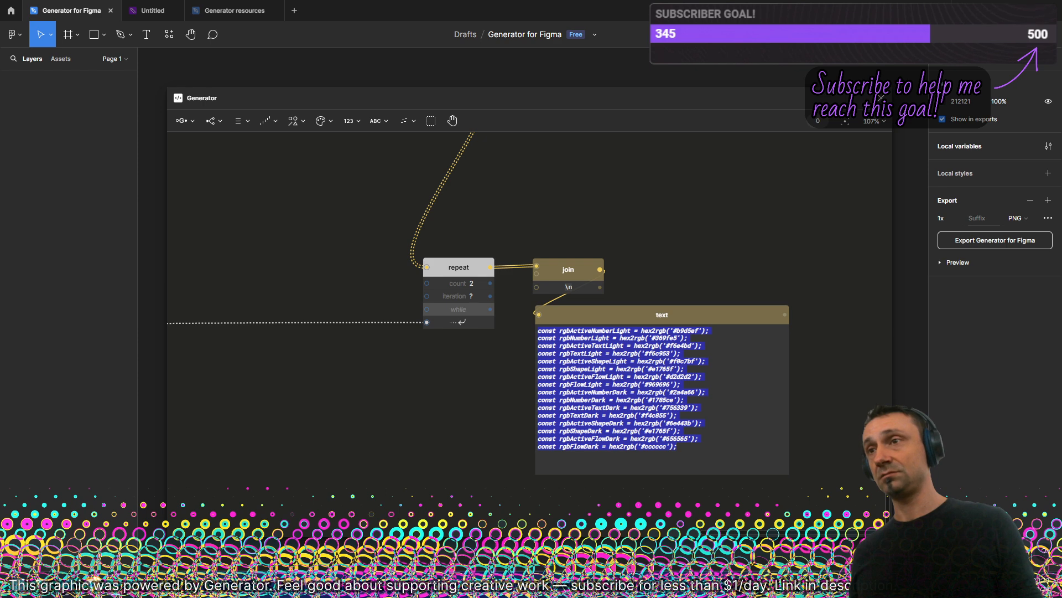
- Switch to VS Code, replace the light and dark color declarations in colors.js with the copied list, and save the file
left_click(117, 585)
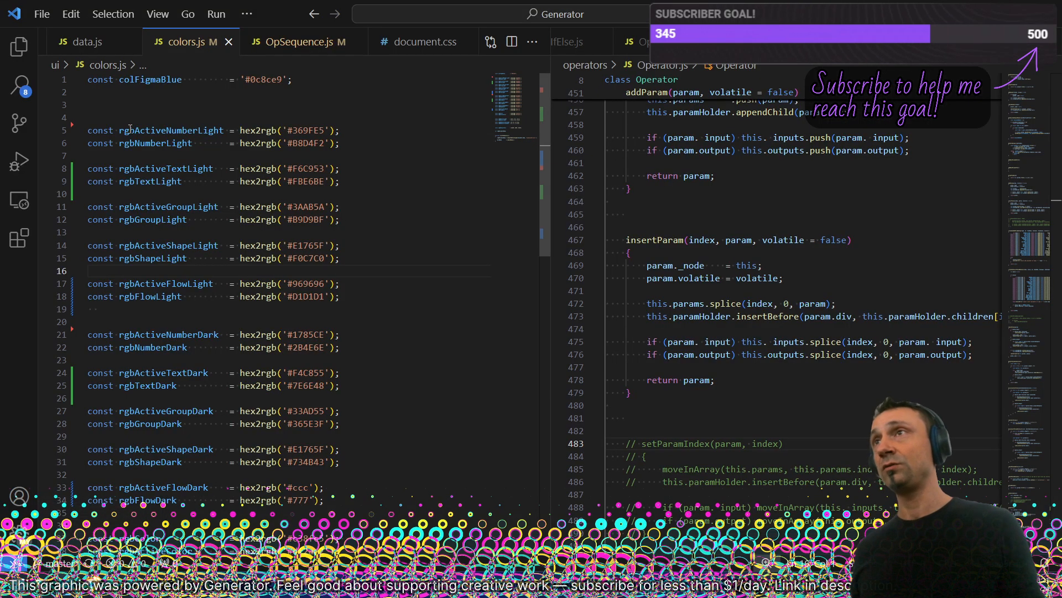
left_click_drag(89, 128, 403, 499)
type("const rgbActiveNumberLight = hex2rgb('#b9d5ef'); const rgbNumberLight = hex2rgb('#369fe5'); const rgbActiveTextLight = hex2rgb('#f6e4bd'); const rgbTextLight = hex2rgb('#f6c953'); const rgbActiveShapeLight = hex2rgb('#f0c7bf'); const rgbShapeLight = hex2rgb('#e1765f'); const rgbActiveFlowLight = hex2rgb('#d2d2d2'); const rgbFlowLight = hex2rgb('#969696'); const rgbActiveNumberDark = hex2rgb('#2a4a66'); const rgbNumberDark = hex2rgb('#1785ce'); const rgbActiveTextDark = hex2rgb('#756339'); const rgbTextDark = hex2rgb('#f4c855'); const rgbActiveShapeDark = hex2rgb('#6e443b'); const rgbShapeDark = hex2rgb('#e1765f'); const rgbActiveFlowDark = hex2rgb('#656565'); const rgbFlowDark = hex2rgb('#cccccc');")
key("ctrl+s")
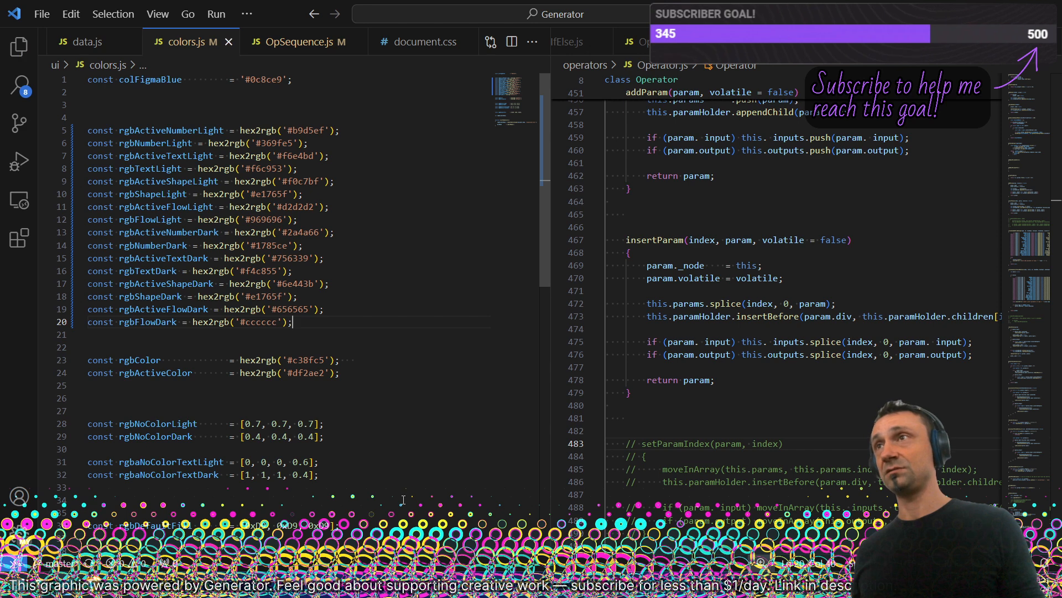
- Switch back to Figma and check the header colors of the repeat, join and text nodes
key("alt+Tab")
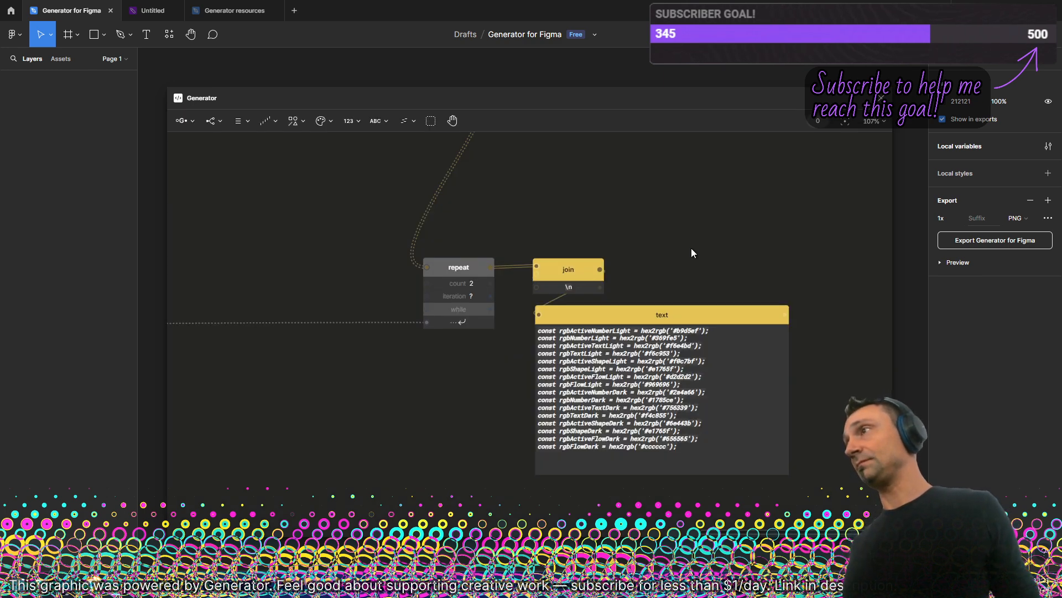
scroll(691, 248, "down", 5)
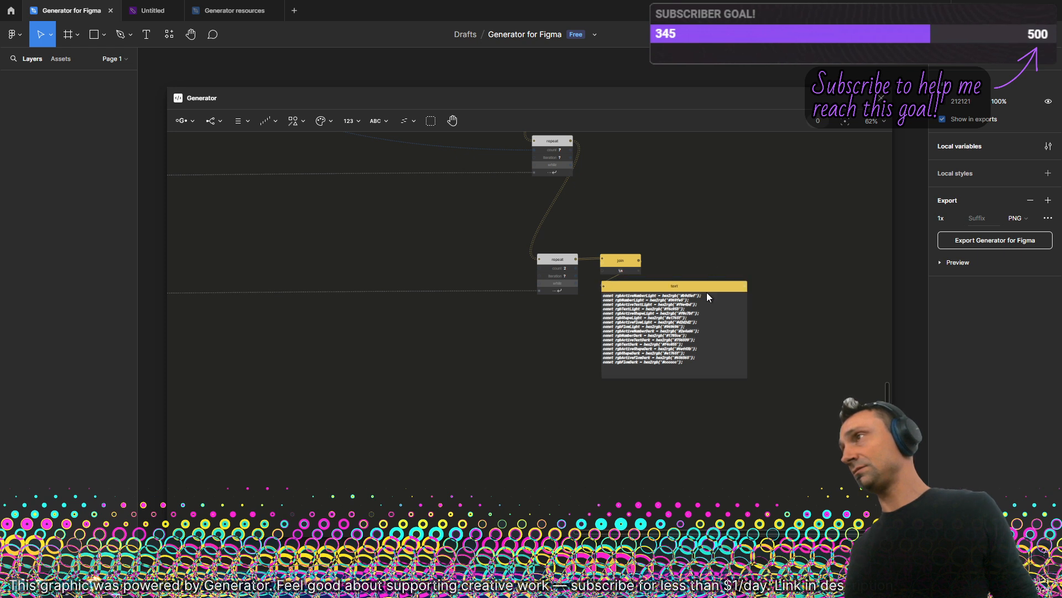
left_click(709, 288)
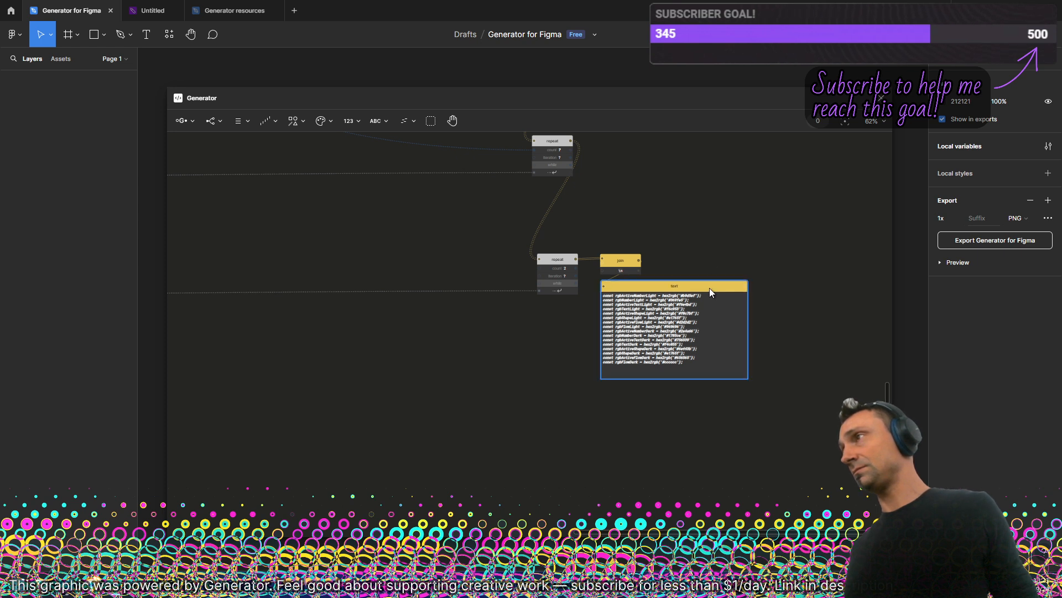
left_click(708, 220)
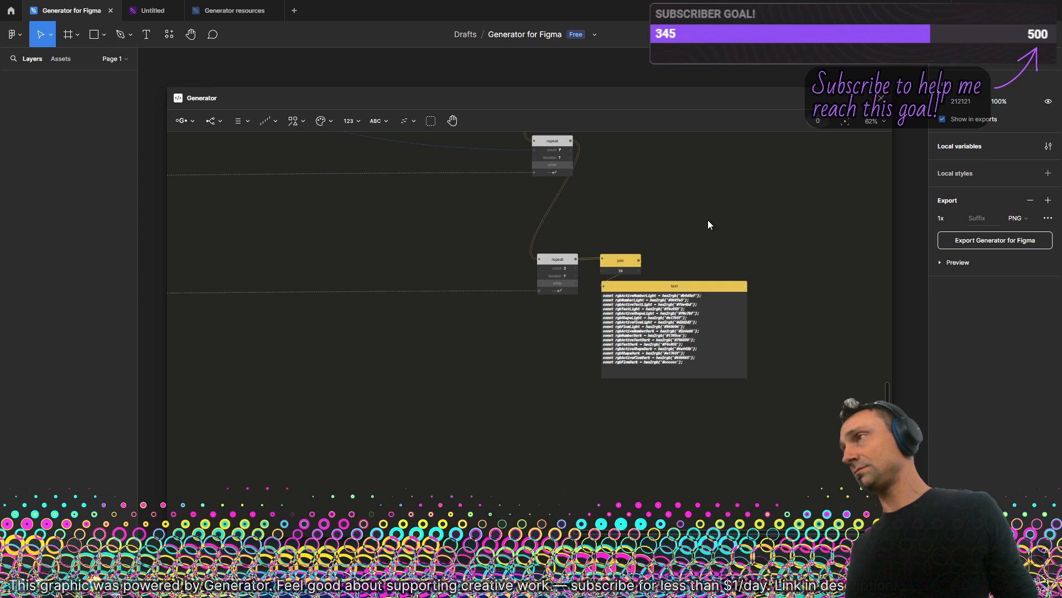
- Swap the inputs of the active/passive node so the select output feeds the first input and the interpolate output the second
scroll(708, 220, "down", 3)
left_click_drag(580, 254, 711, 432)
left_click_drag(566, 523, 573, 541)
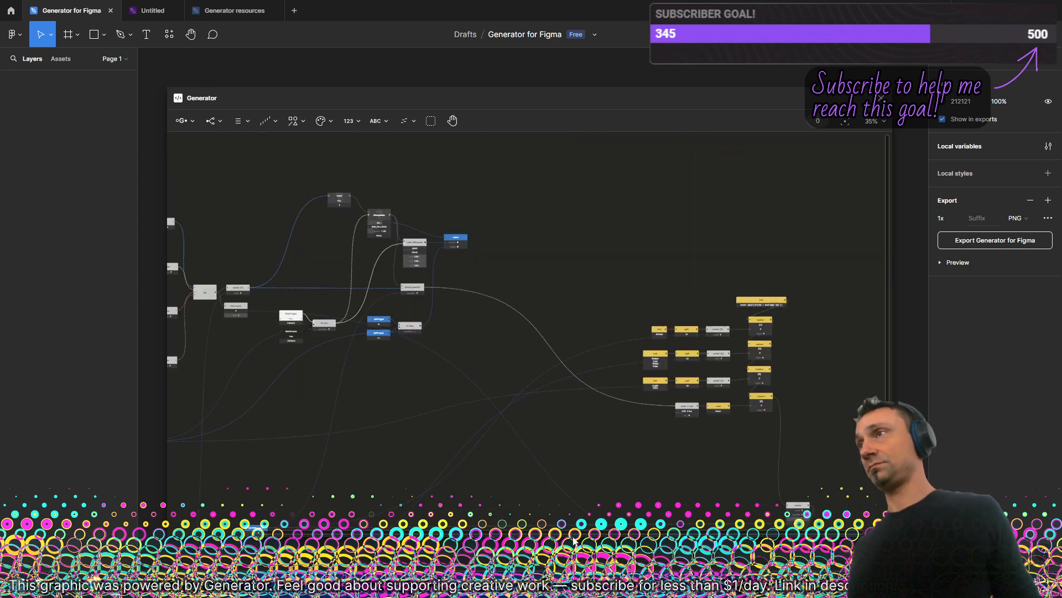
left_click_drag(407, 362, 600, 339)
scroll(600, 339, "up", 5)
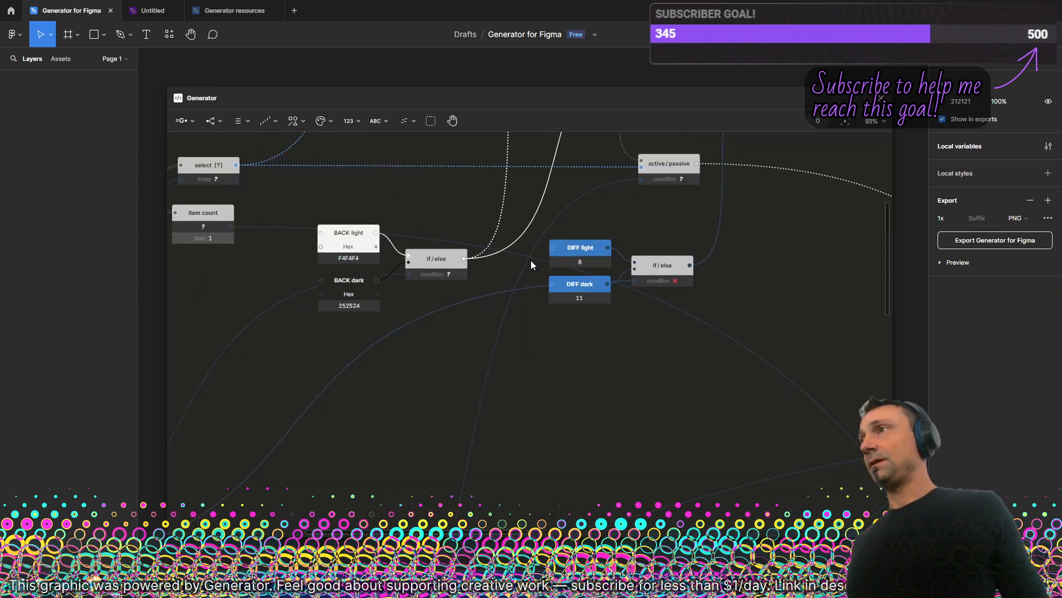
left_click_drag(485, 285, 578, 318)
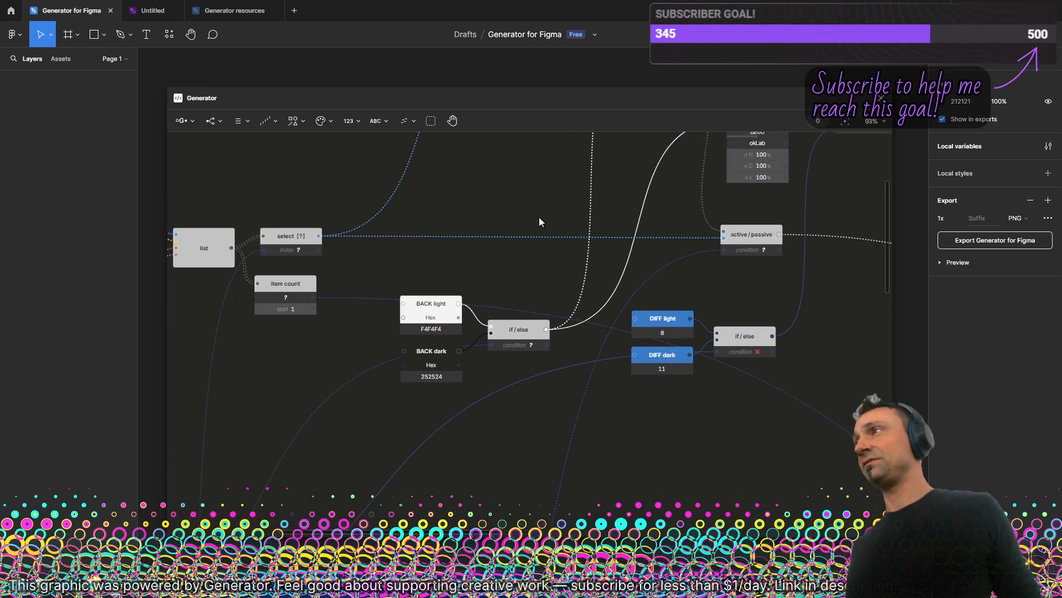
left_click_drag(801, 179, 697, 255)
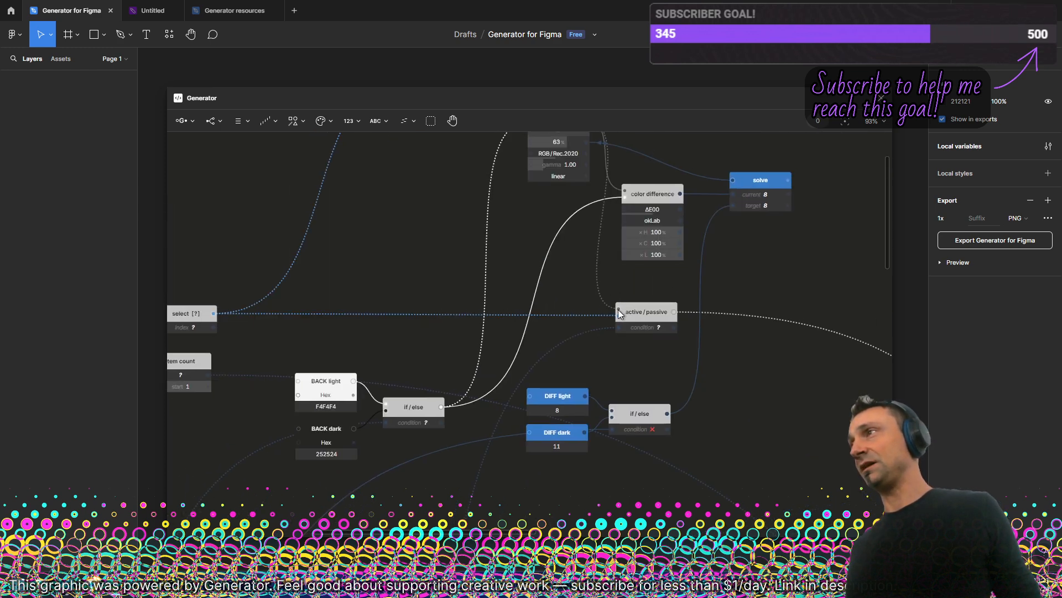
left_click_drag(620, 316, 619, 313)
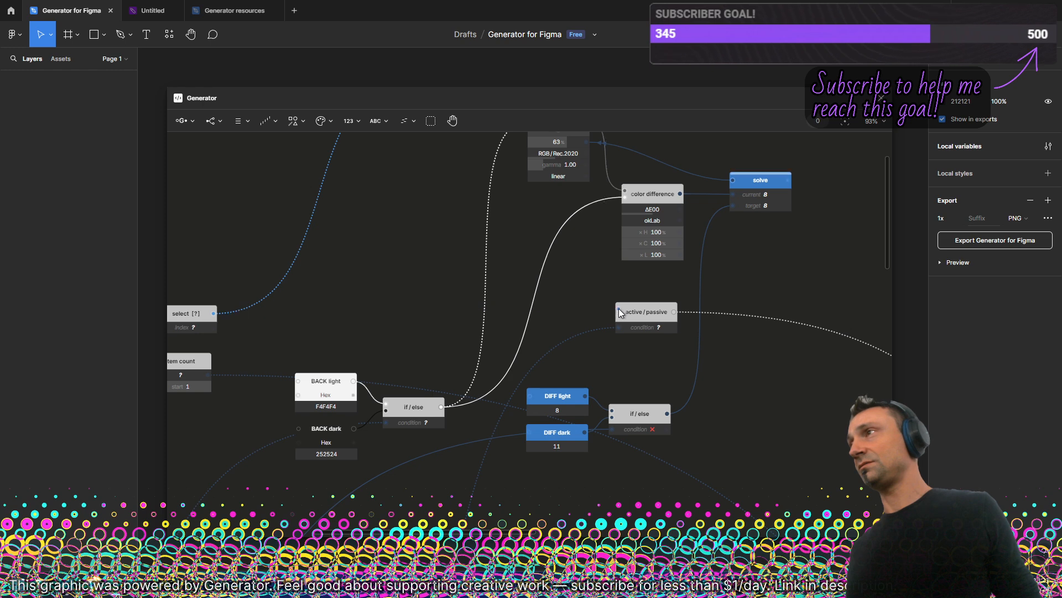
scroll(576, 212, "up", 2)
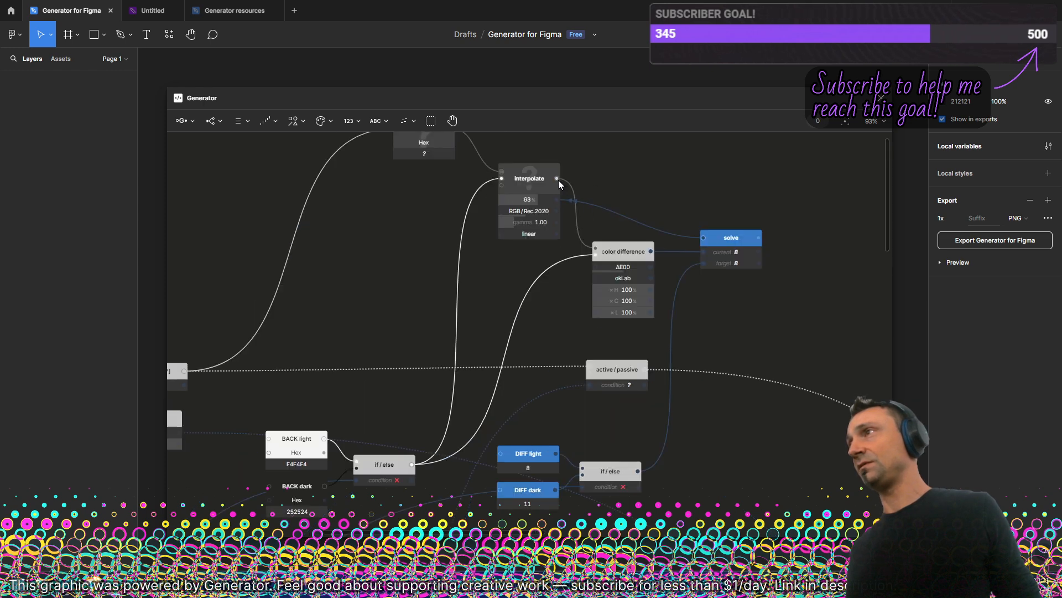
left_click_drag(560, 185, 599, 376)
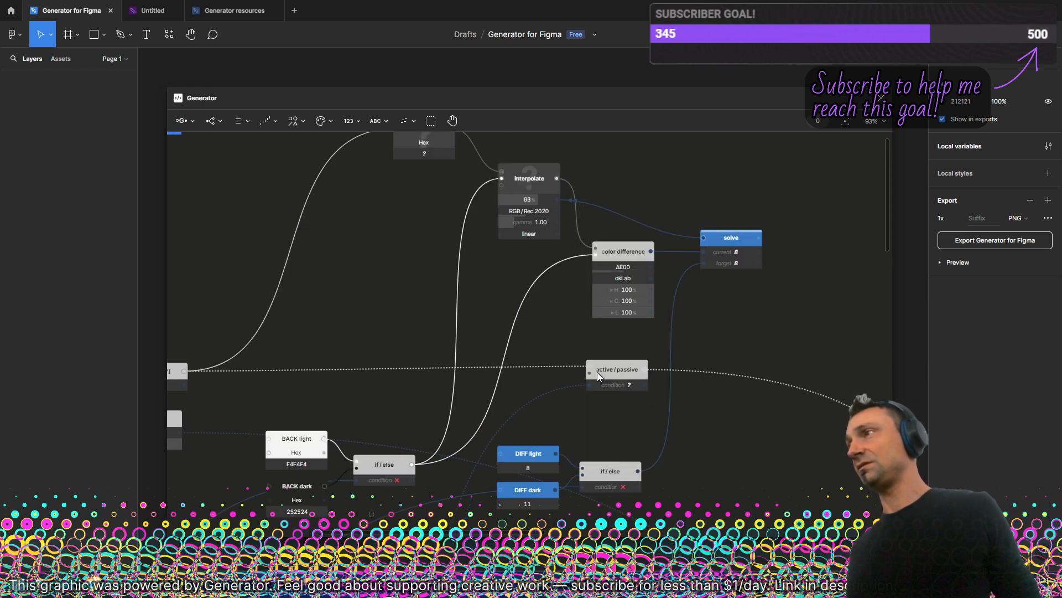
- Copy the updated hex2rgb declarations from the output text node below the join node
scroll(426, 376, "down", 6)
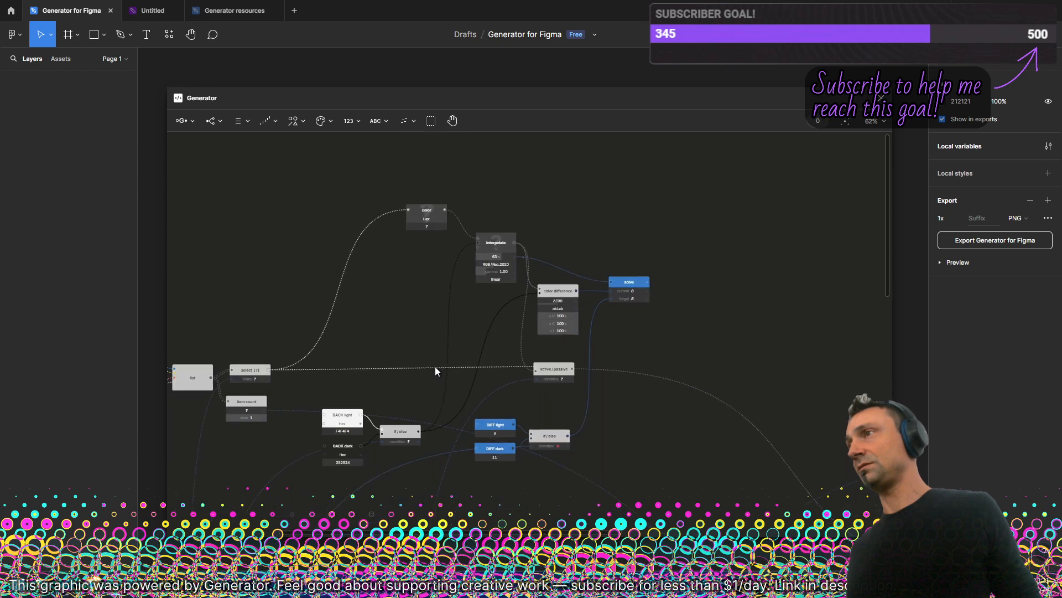
scroll(386, 246, "up", 6)
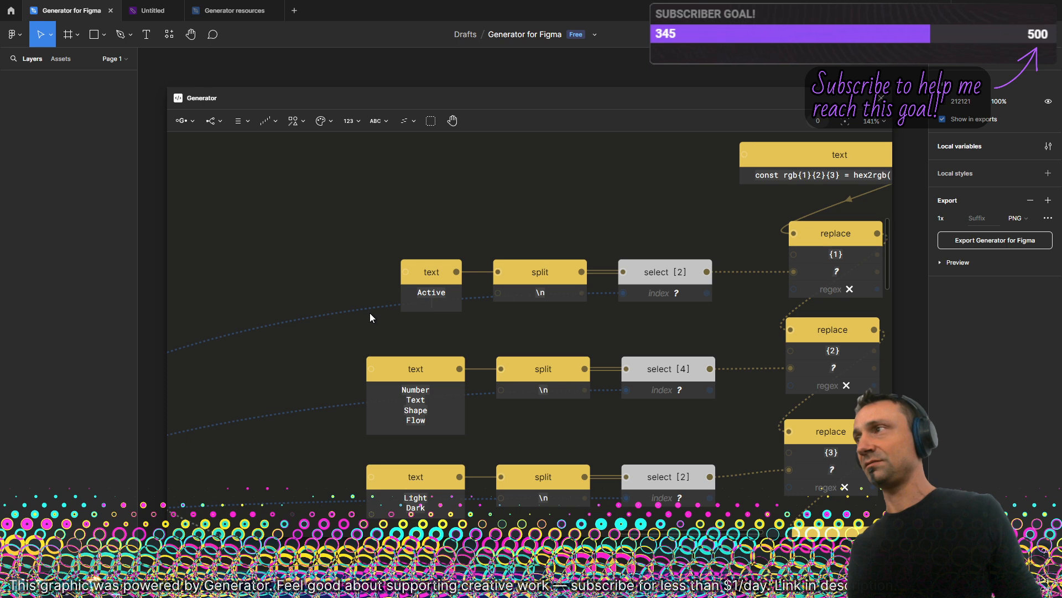
scroll(369, 314, "down", 6)
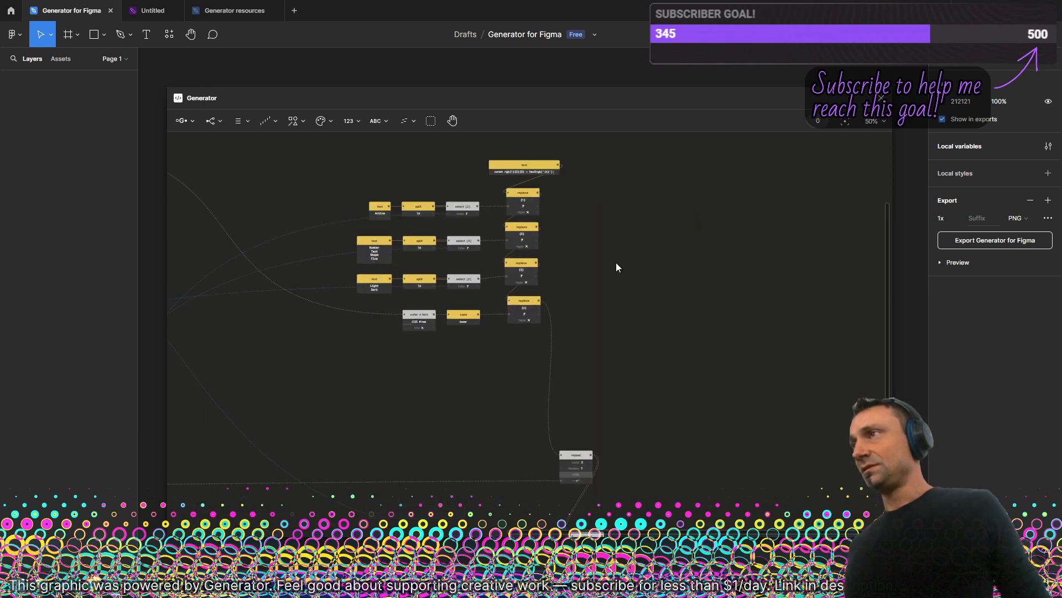
scroll(596, 309, "down", 4)
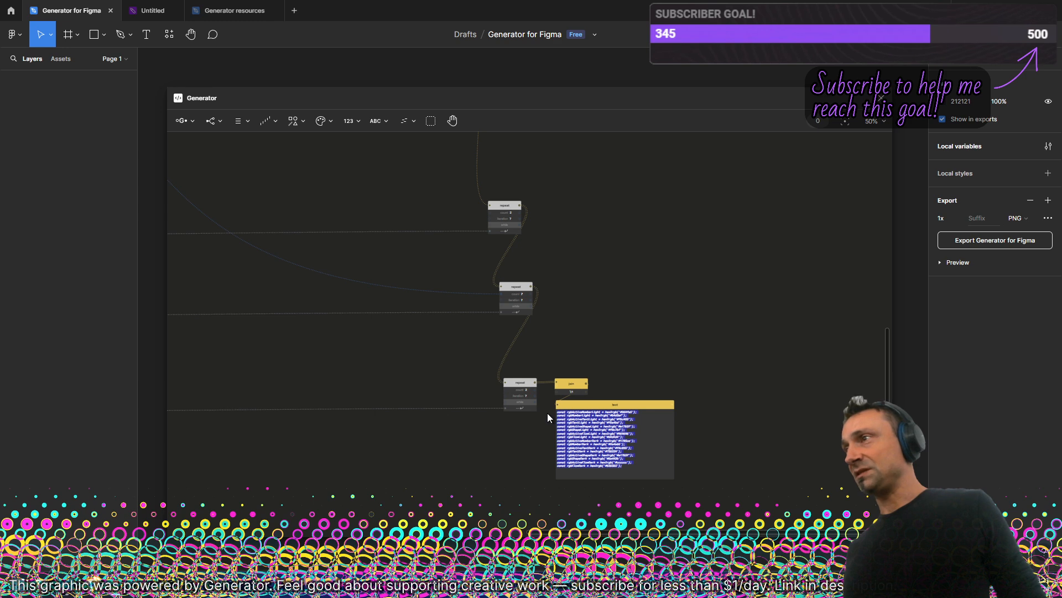
- Replace the declarations in VS Code's colors.js with the updated list and rerun the Generator plugin in Figma
key("alt+Tab")
left_click_drag(292, 322, 62, 131)
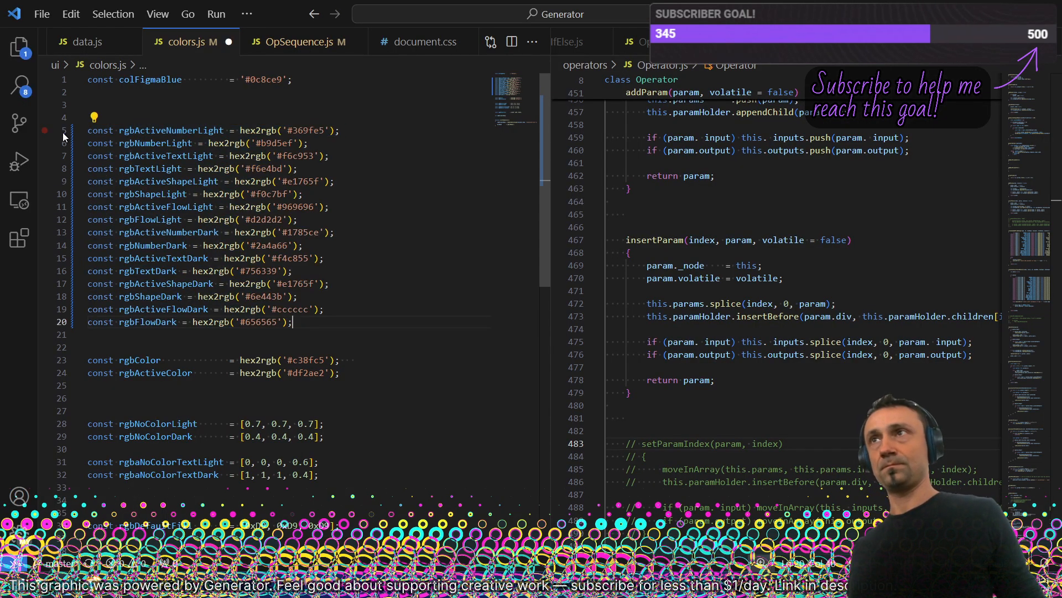
type("const rgbActiveNumberLight = hex2rgb('#369fe5'); const rgbNumberLight = hex2rgb('#b9d5ef'); const rgbActiveTextLight = hex2rgb('#f6c953'); const rgbTextLight = hex2rgb('#f6e4bd'); const rgbActiveShapeLight = hex2rgb('#e1765f'); const rgbShapeLight = hex2rgb('#f0c7bf'); const rgbActiveFlowLight = hex2rgb('#969696'); const rgbFlowLight = hex2rgb('#d2d2d2'); const rgbActiveNumberDark = hex2rgb('#1785ce'); const rgbNumberDark = hex2rgb('#2a4a66'); const rgbActiveTextDark = hex2rgb('#f4c855'); const rgbTextDark = hex2rgb('#756339'); const rgbActiveShapeDark = hex2rgb('#e1765f'); const rgbShapeDark = hex2rgb('#6e443b'); const rgbActiveFlowDark = hex2rgb('#cccccc'); const rgbFlowDark = hex2rgb('#656565');")
key("alt+Tab")
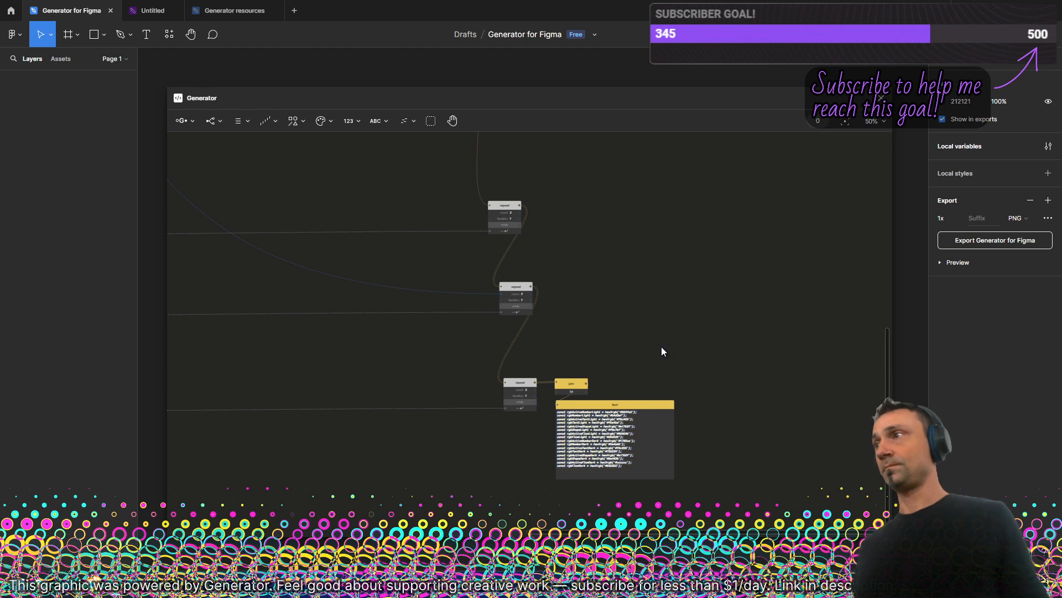
key("ctrl+alt+p")
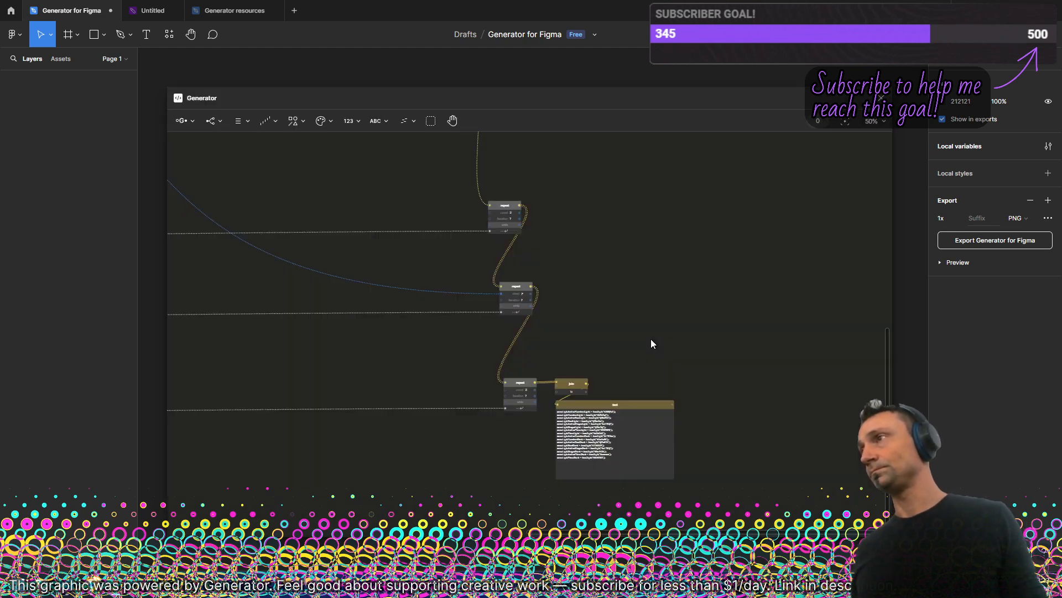
- Examine the new dark-theme colors on the if/else, DIFF, color → text and case nodes
left_click_drag(410, 316, 851, 459)
left_click_drag(387, 144, 556, 365)
left_click_drag(271, 207, 260, 116)
scroll(497, 183, "up", 10)
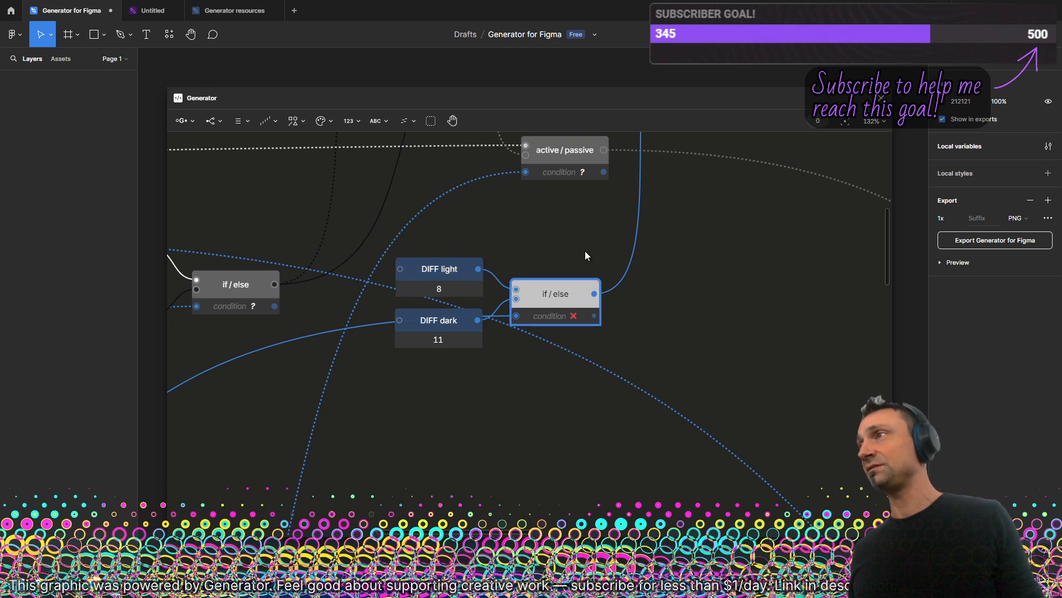
scroll(567, 256, "down", 8)
left_click_drag(610, 324, 415, 194)
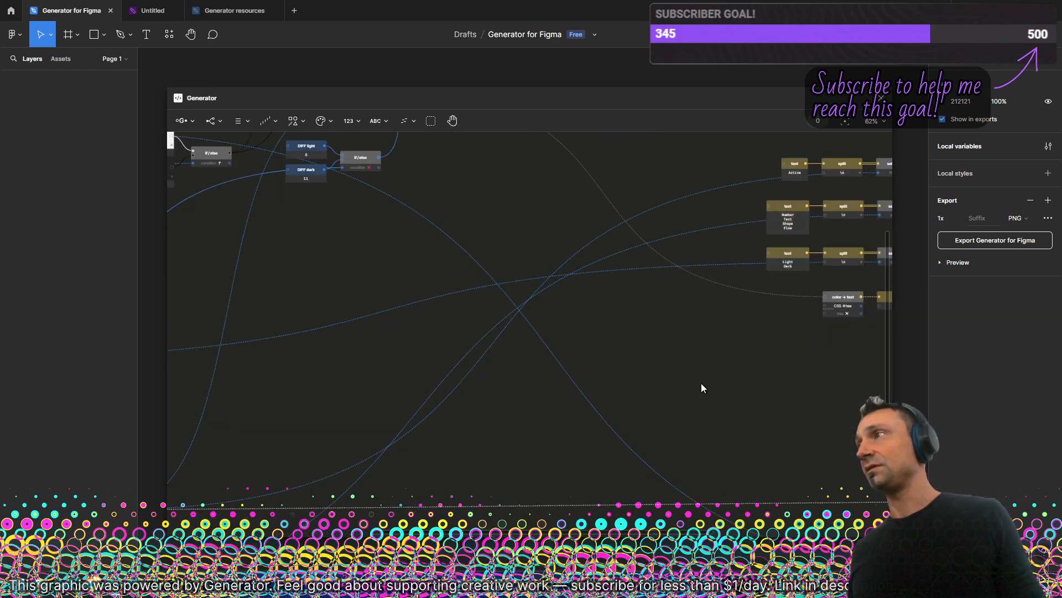
left_click_drag(702, 383, 379, 336)
scroll(581, 274, "up", 5)
left_click(570, 243)
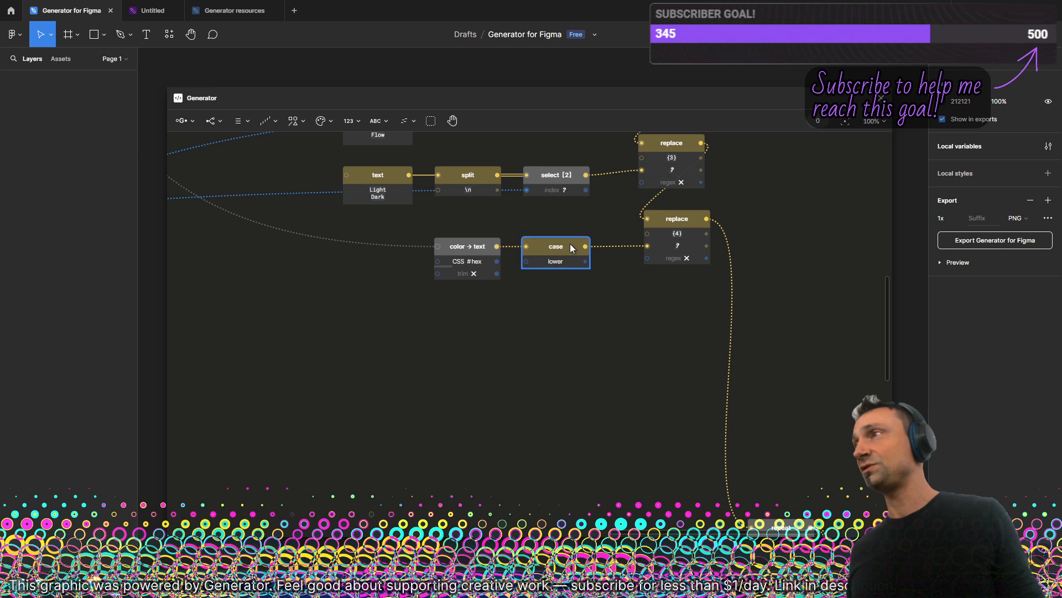
left_click(590, 382)
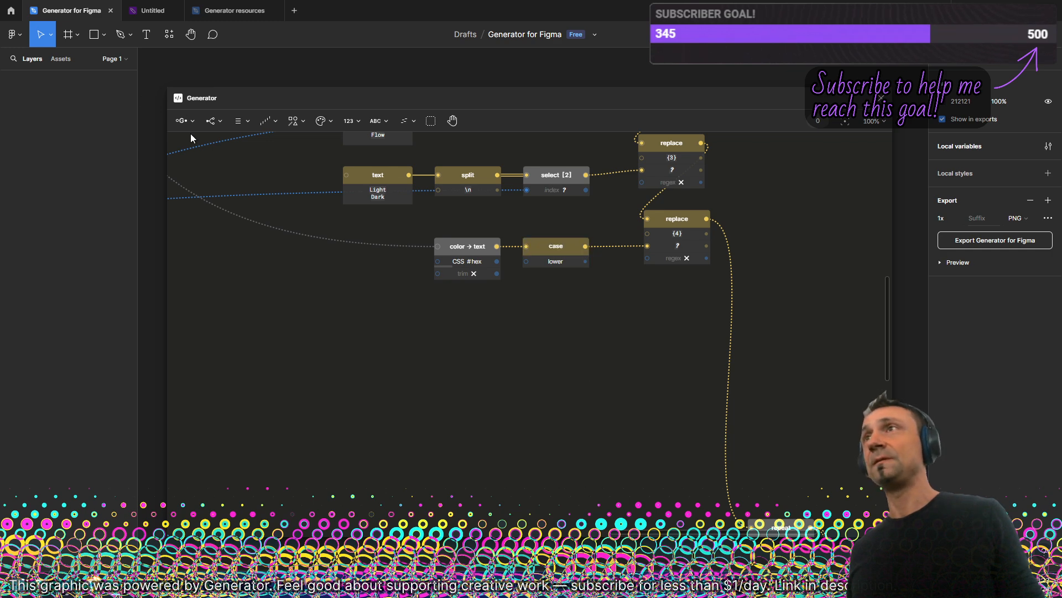
- Switch the Figma interface theme to light
left_click(11, 34)
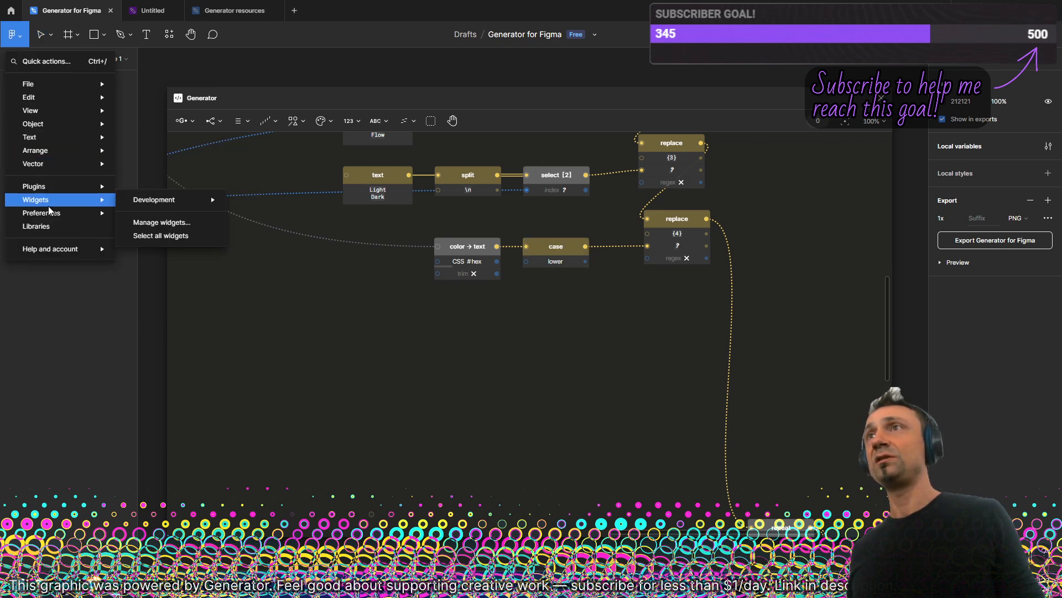
mouse_move(61, 213)
mouse_move(236, 480)
left_click(272, 480)
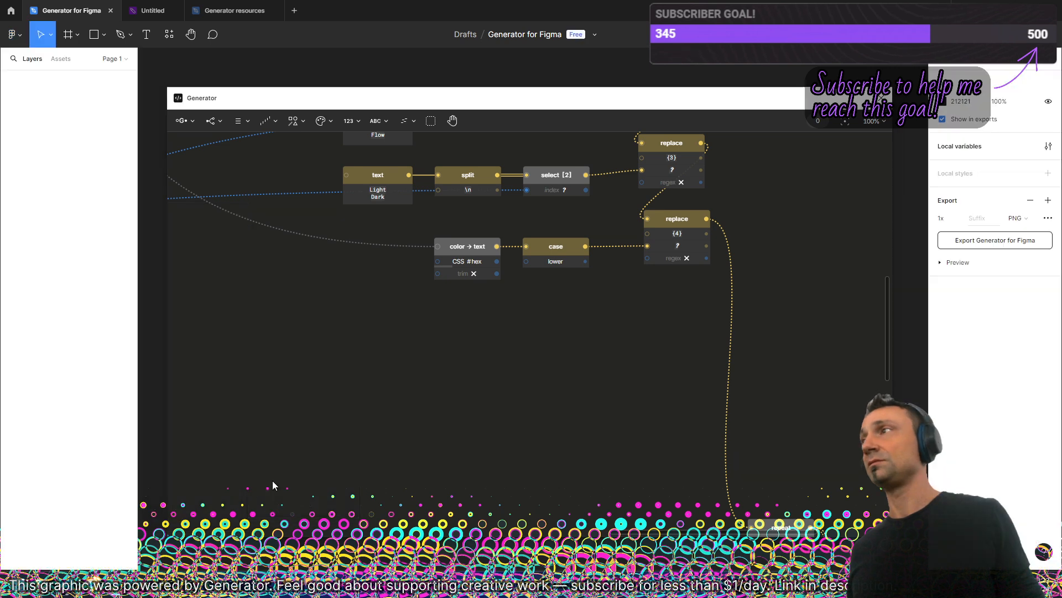
- Examine the node and wire colors across the whole graph in the light theme
scroll(660, 452, "down", 3)
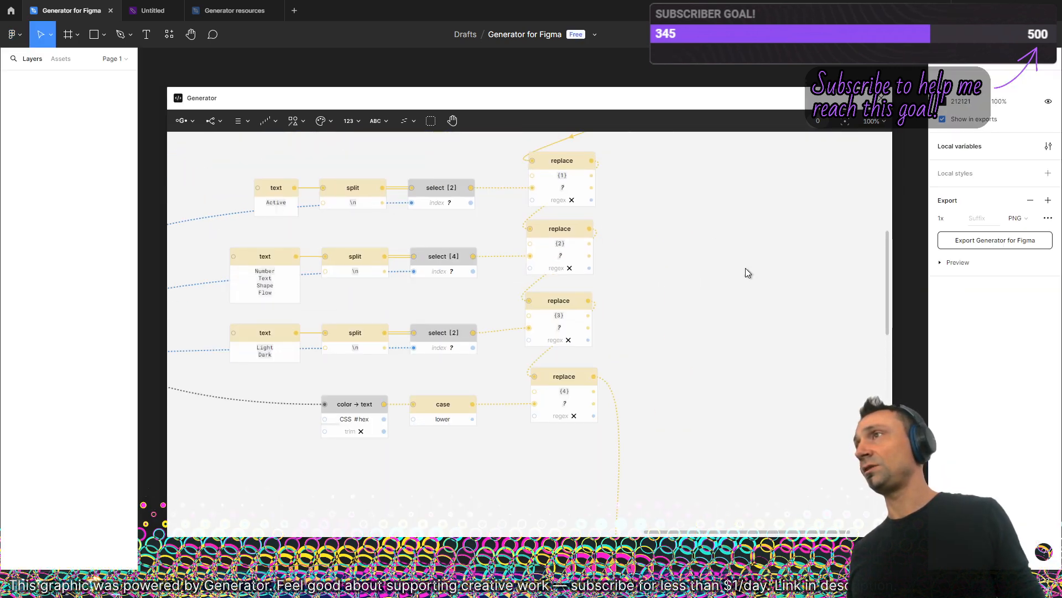
scroll(564, 326, "down", 3)
scroll(690, 233, "down", 2)
left_click_drag(307, 254, 573, 299)
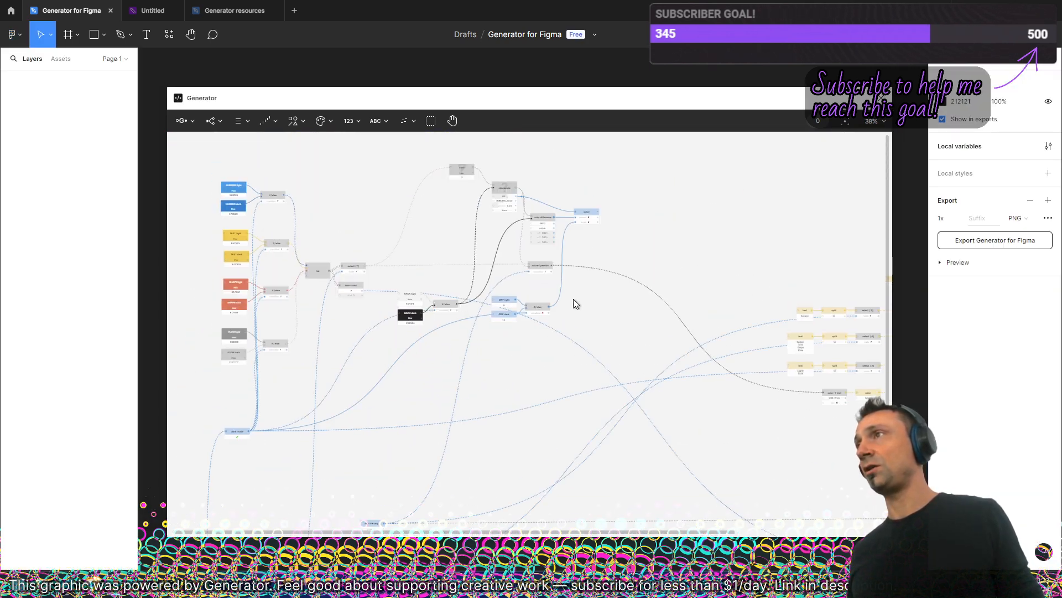
left_click_drag(441, 318, 541, 358)
scroll(470, 221, "right", 2)
scroll(469, 221, "down", 5)
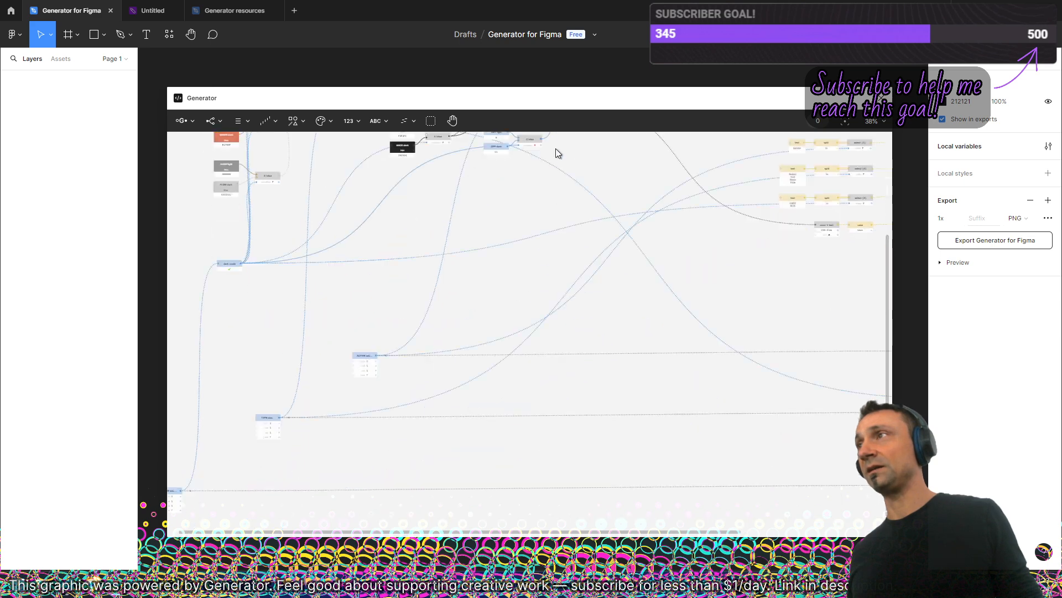
scroll(437, 321, "down", 3)
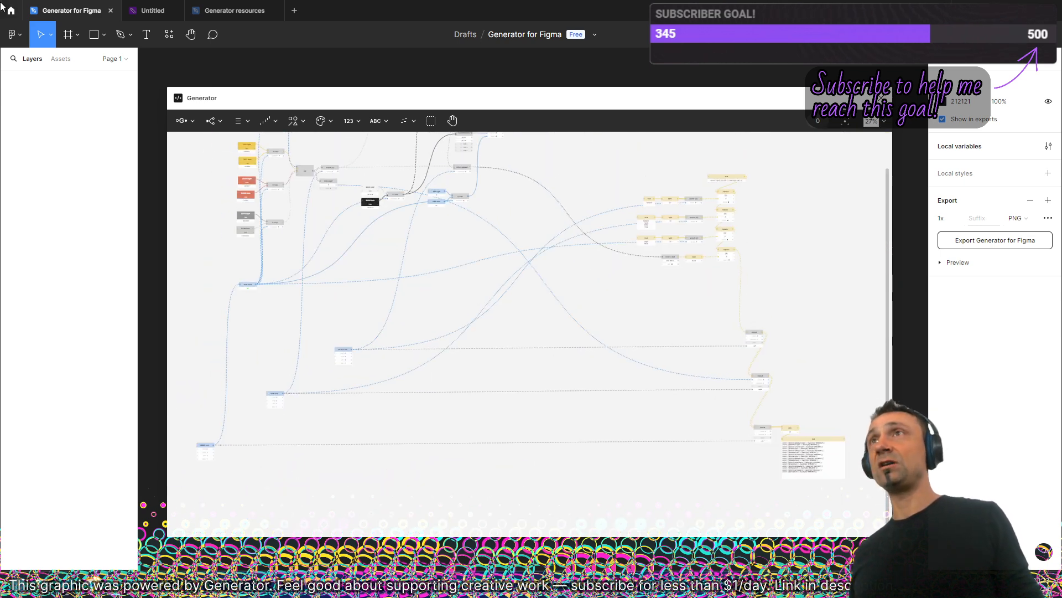
- Switch the Figma interface theme to dark
left_click(12, 34)
mouse_move(56, 215)
mouse_move(223, 480)
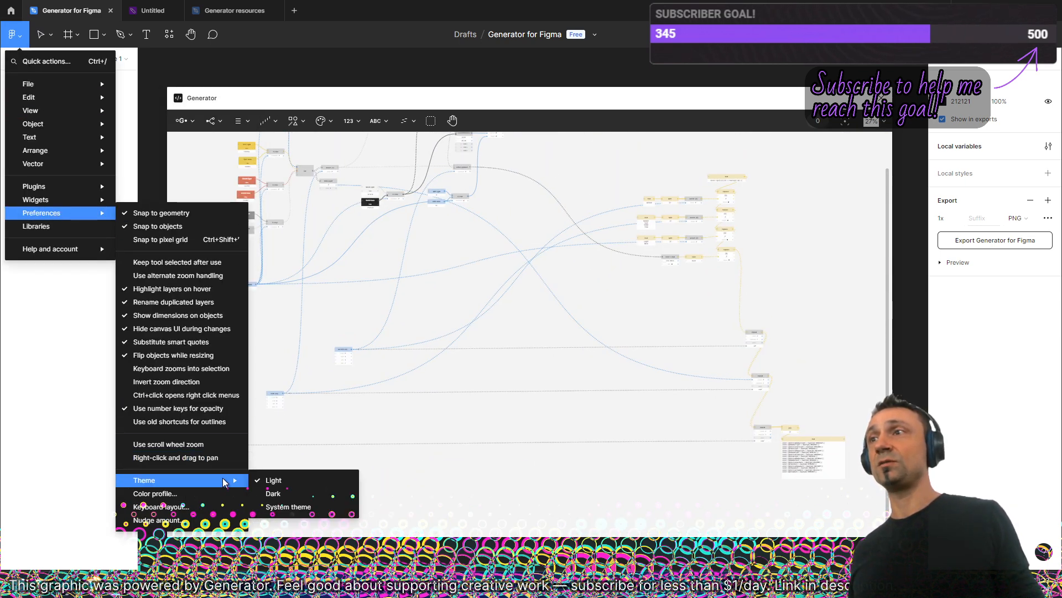
left_click(284, 495)
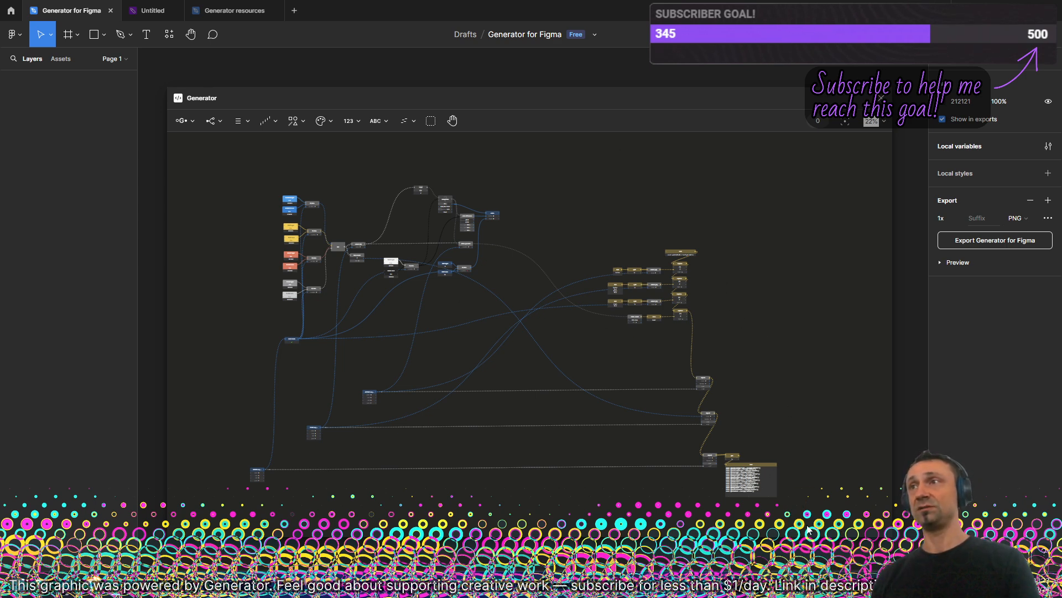
- Move the number, TEXT, SHAPE and FLOW color groups with their if/else nodes upward into a tighter column
scroll(433, 423, "up", 3)
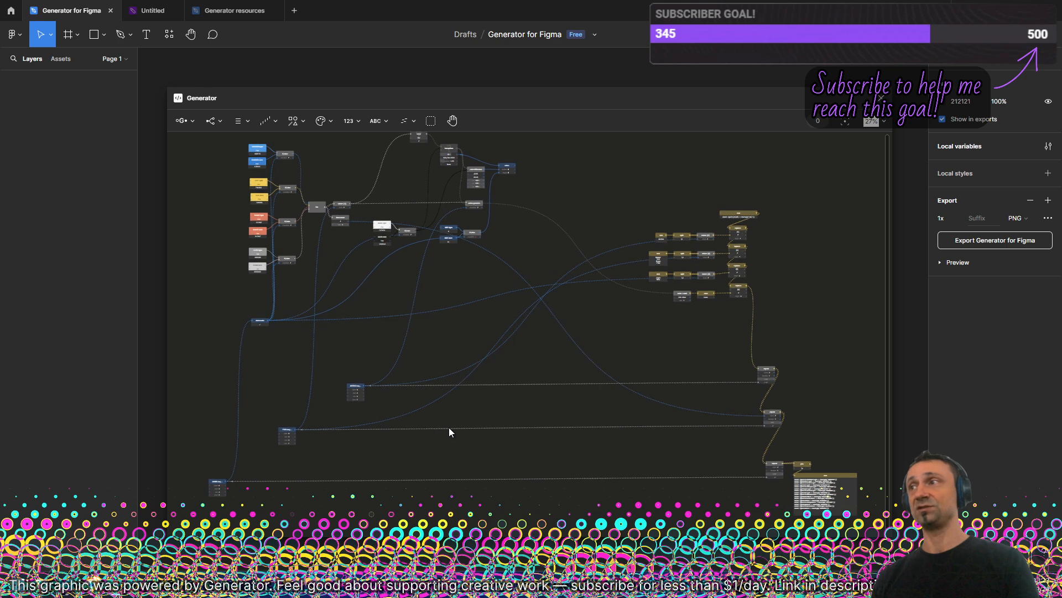
left_click_drag(479, 397, 480, 412)
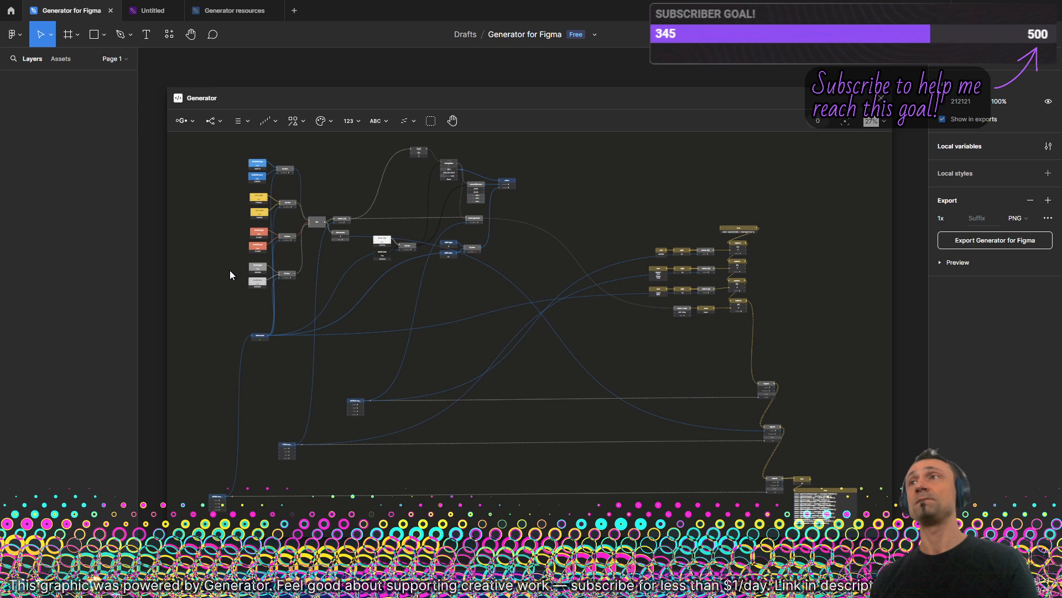
scroll(231, 270, "up", 5)
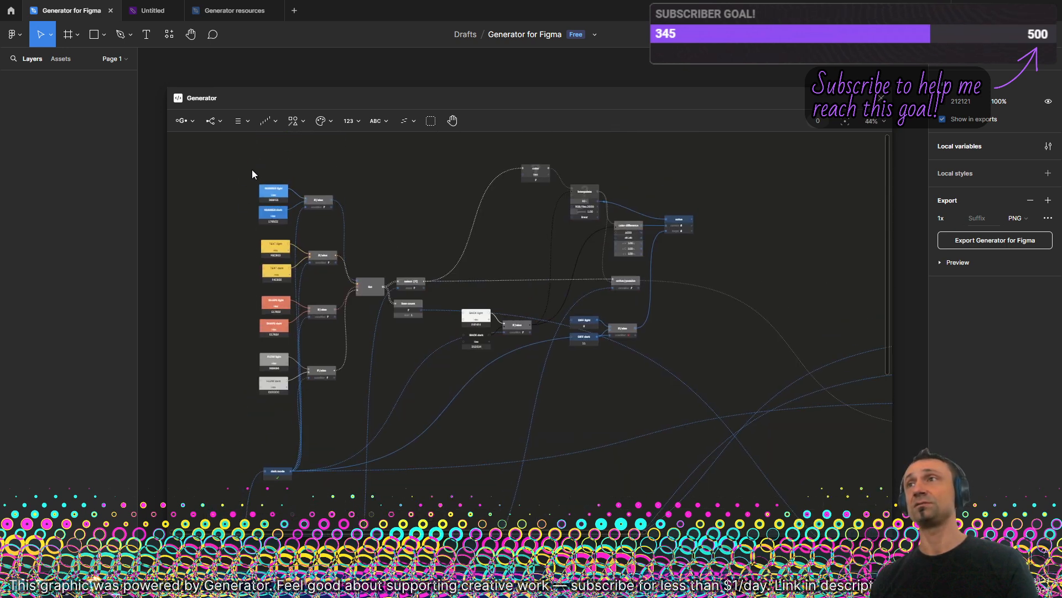
left_click_drag(244, 159, 373, 358)
left_click_drag(205, 159, 324, 274)
left_click(287, 328)
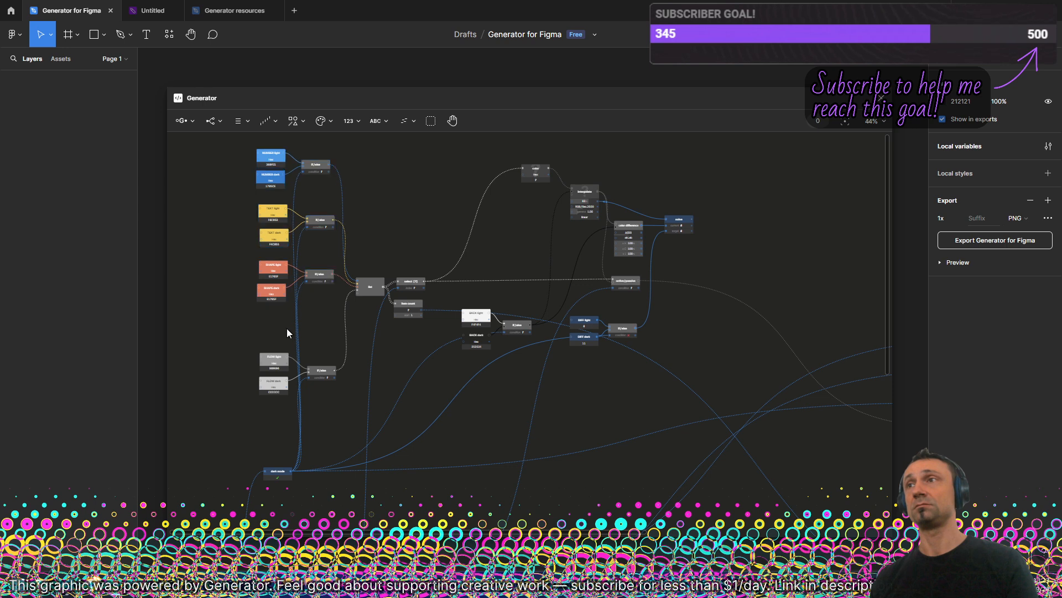
left_click_drag(244, 332, 341, 401)
mouse_move(323, 345)
left_mouse_down()
mouse_move(324, 332)
mouse_move(331, 396)
mouse_move(326, 334)
left_mouse_up()
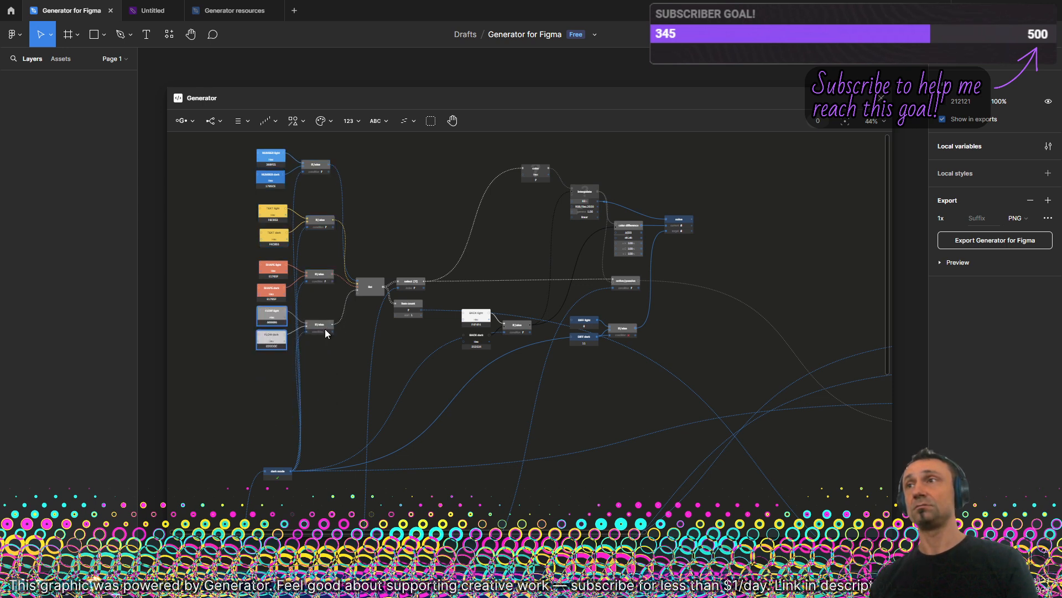
- Duplicate the FLOW light, FLOW dark and if/else nodes, leaving the copies between the SHAPE and original FLOW groups
left_click_drag(257, 383, 327, 392)
left_click_drag(233, 340, 337, 432)
left_click_drag(276, 380, 276, 318)
left_click(276, 320)
- Rename the duplicated color nodes GROUP light and GROUP dark
scroll(244, 320, "up", 5)
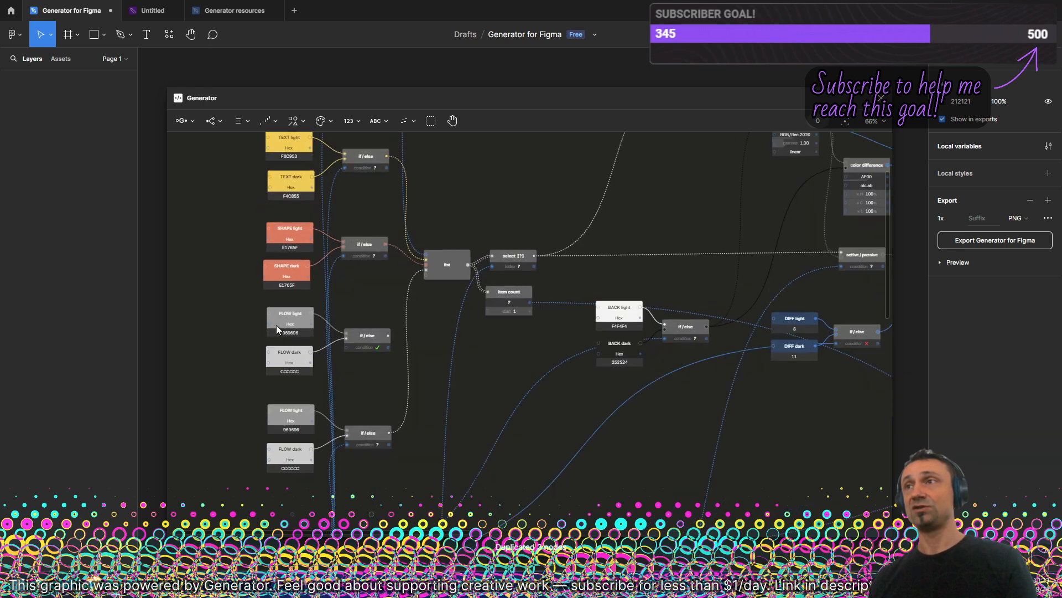
double_click(309, 308)
type("GROUP light")
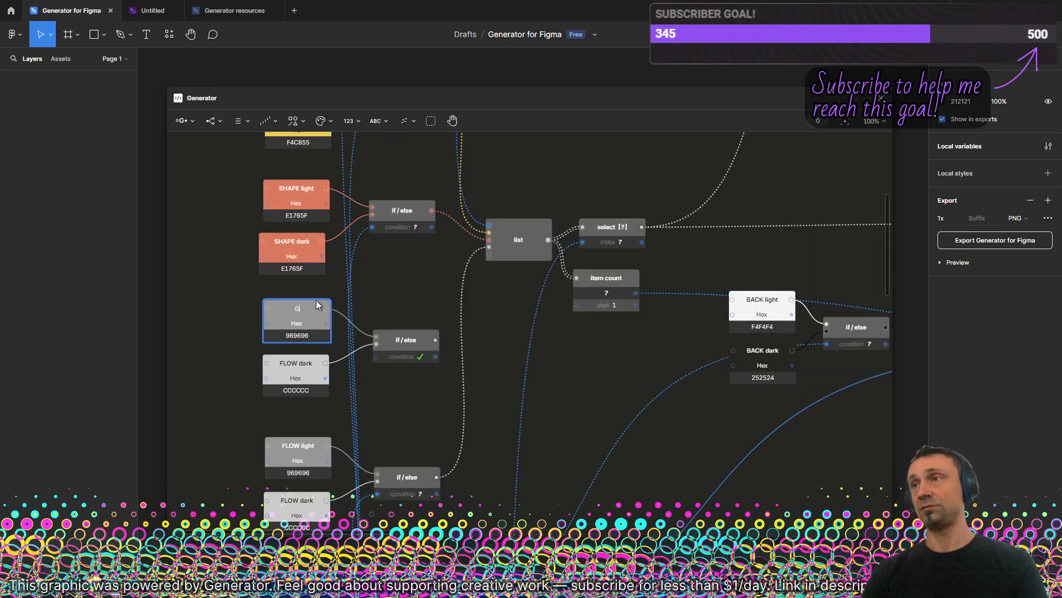
double_click(292, 364)
type("GROU")
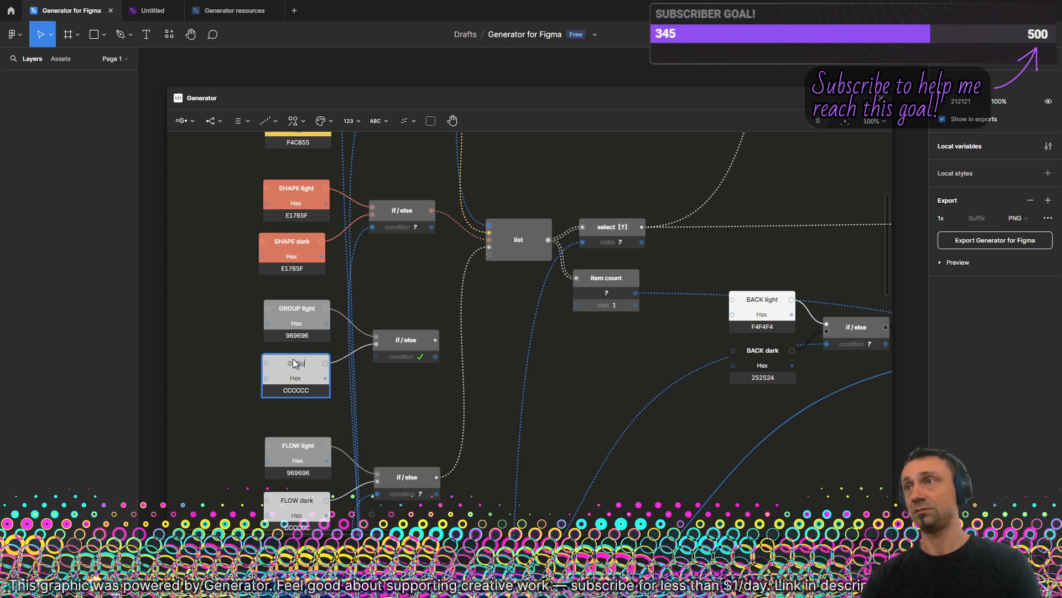
type("P dark")
key("Return")
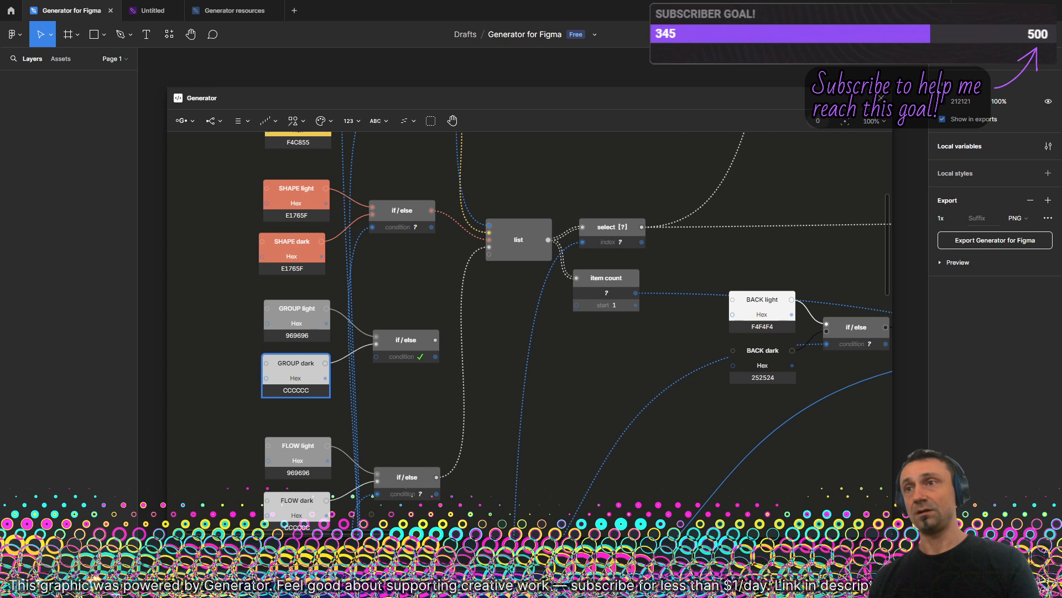
- Undo the replaced declarations in VS Code's colors.js, then copy rgbActiveGroupLight's #3AAB5A into the GROUP light node in Figma
key("alt+Tab")
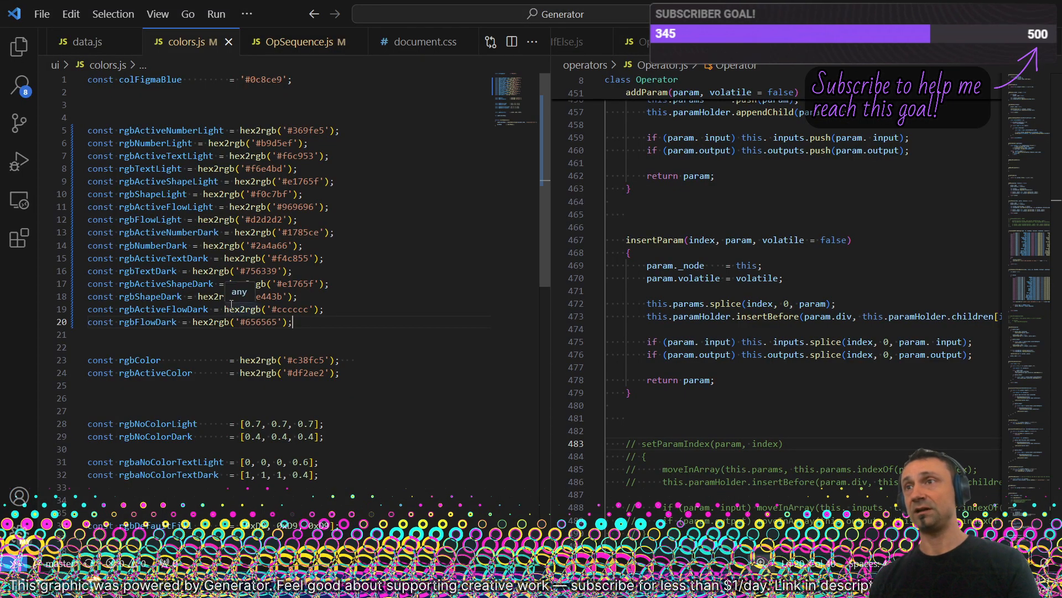
key("ctrl+z")
key("ctrl+z")
left_click(205, 229)
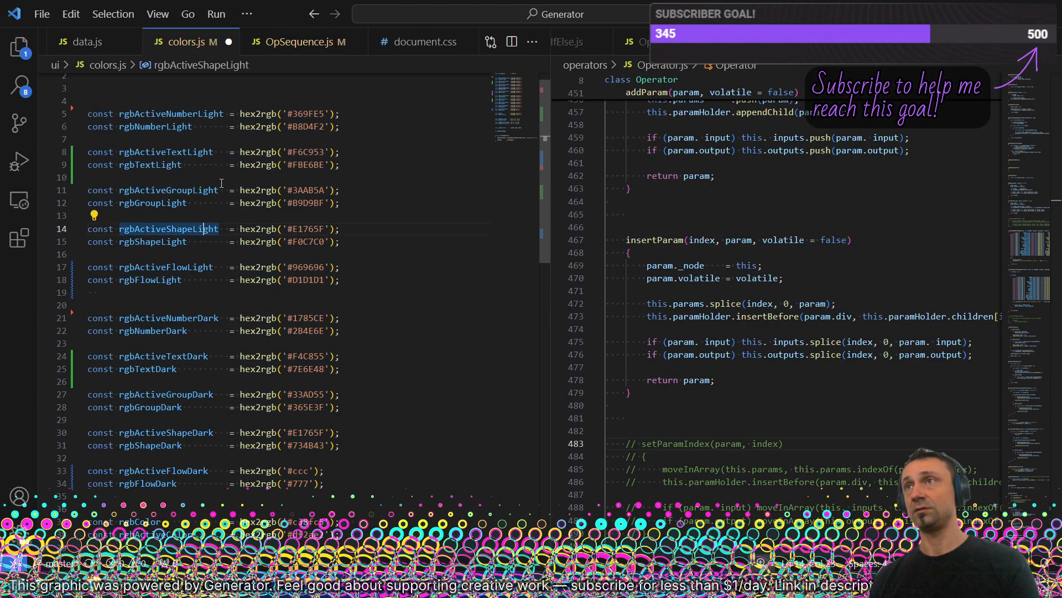
double_click(303, 189)
key("ctrl+c")
key("alt+Tab")
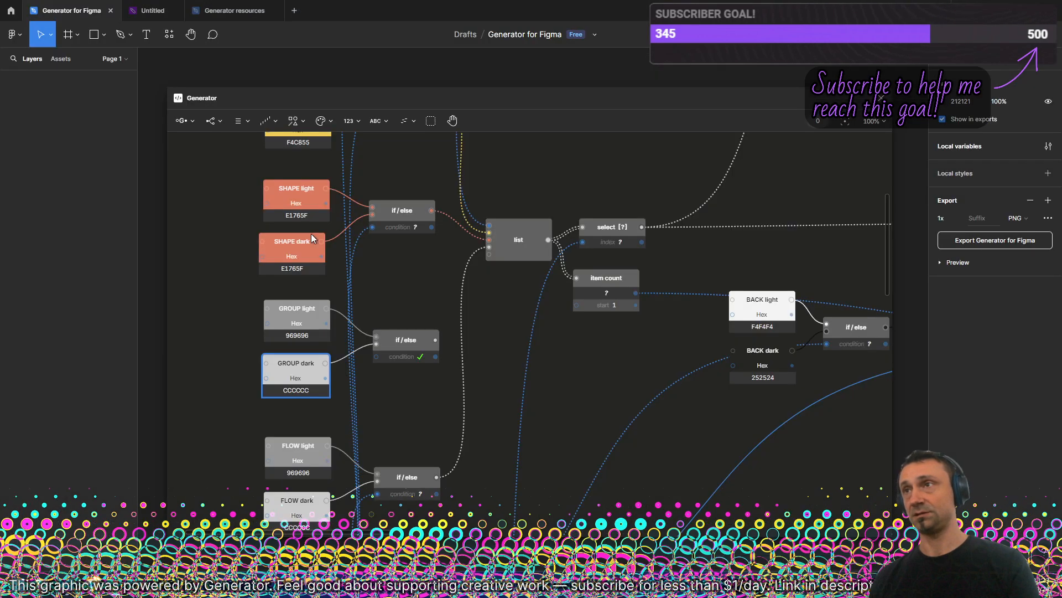
double_click(296, 333)
key("ctrl+v")
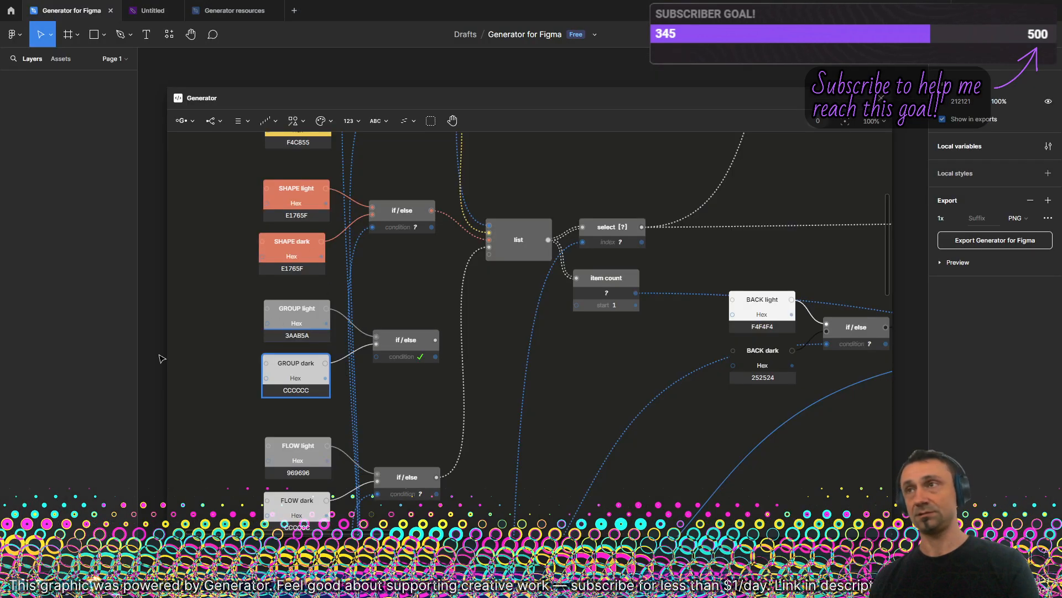
- Copy rgbActiveGroupDark's #33AD55 from VS Code's colors.js into the GROUP dark node in Figma
key("alt+Tab")
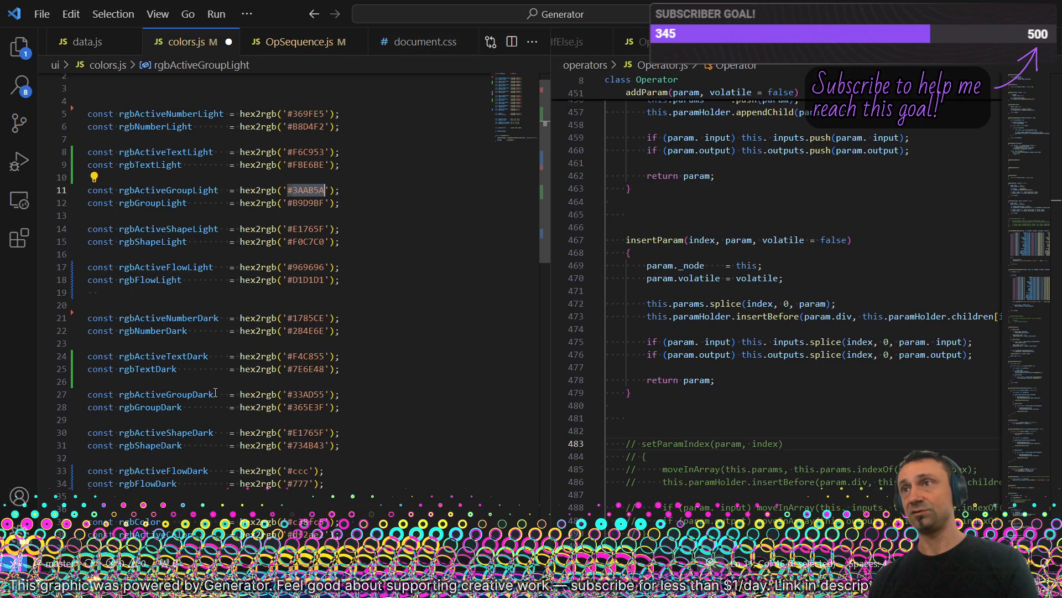
double_click(308, 394)
key("ctrl+c")
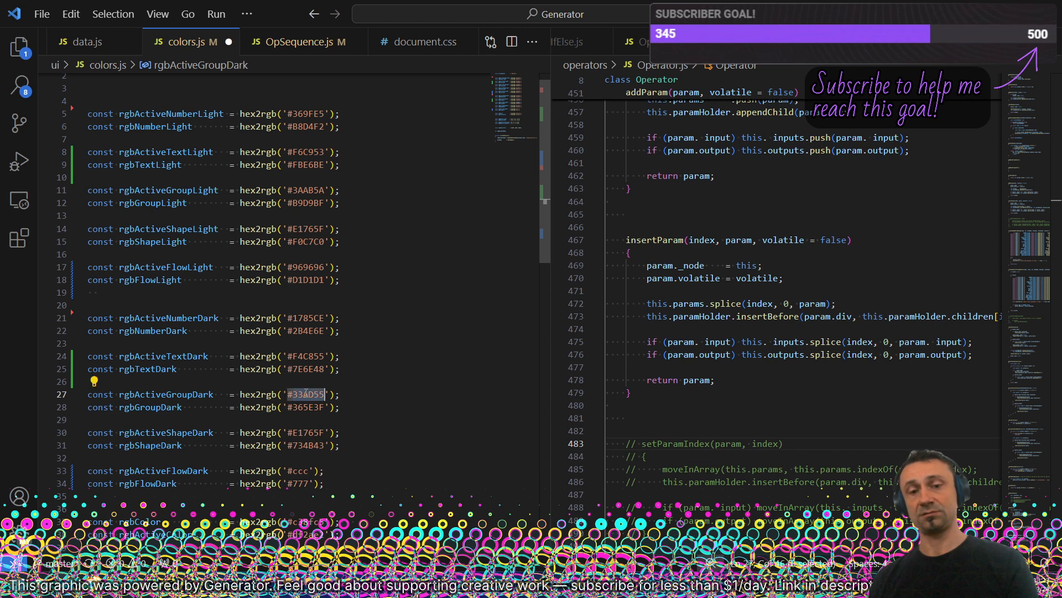
key("alt+Tab")
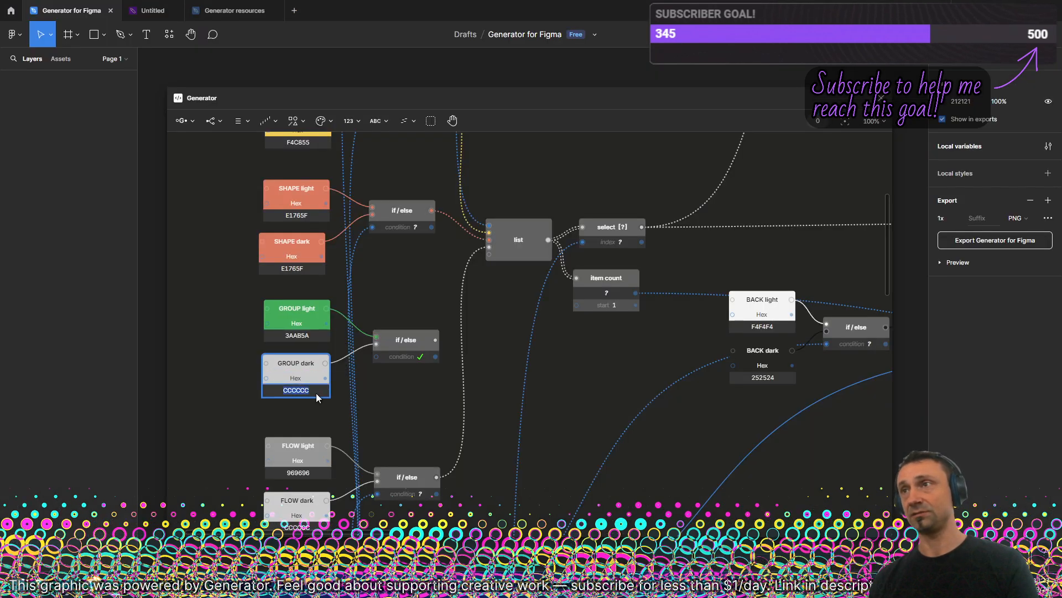
key("ctrl+v")
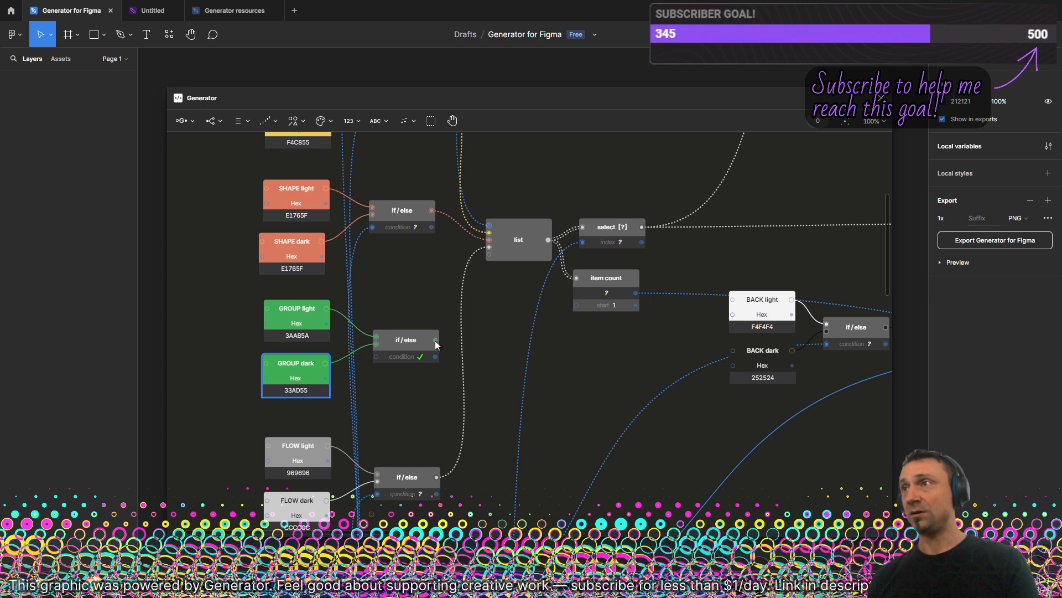
- Connect the GROUP if/else output to the list's fourth input and the FLOW if/else output to its fifth
left_click_drag(435, 340, 490, 246)
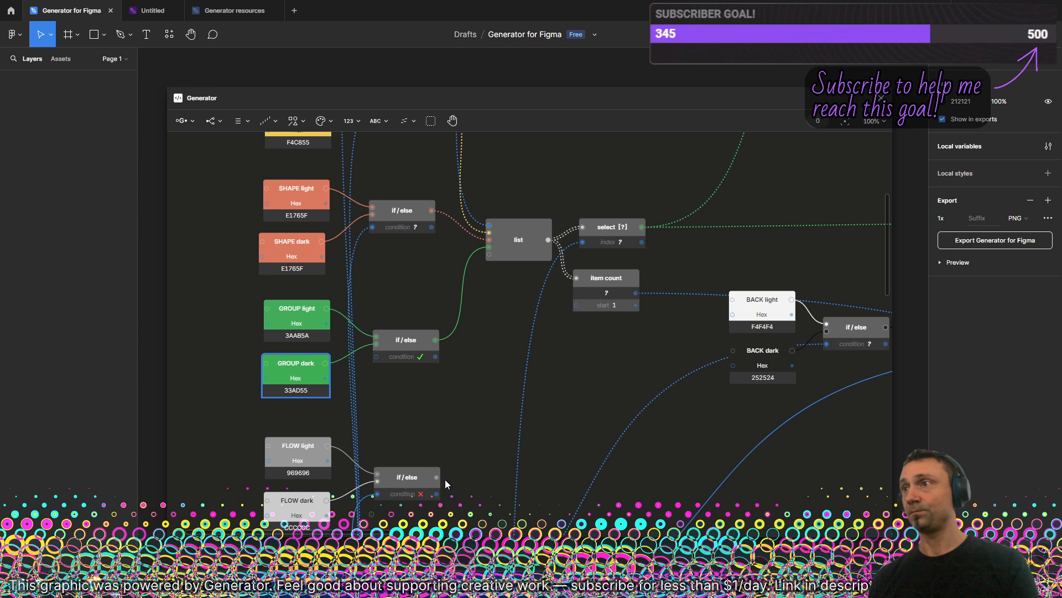
left_click_drag(437, 477, 501, 255)
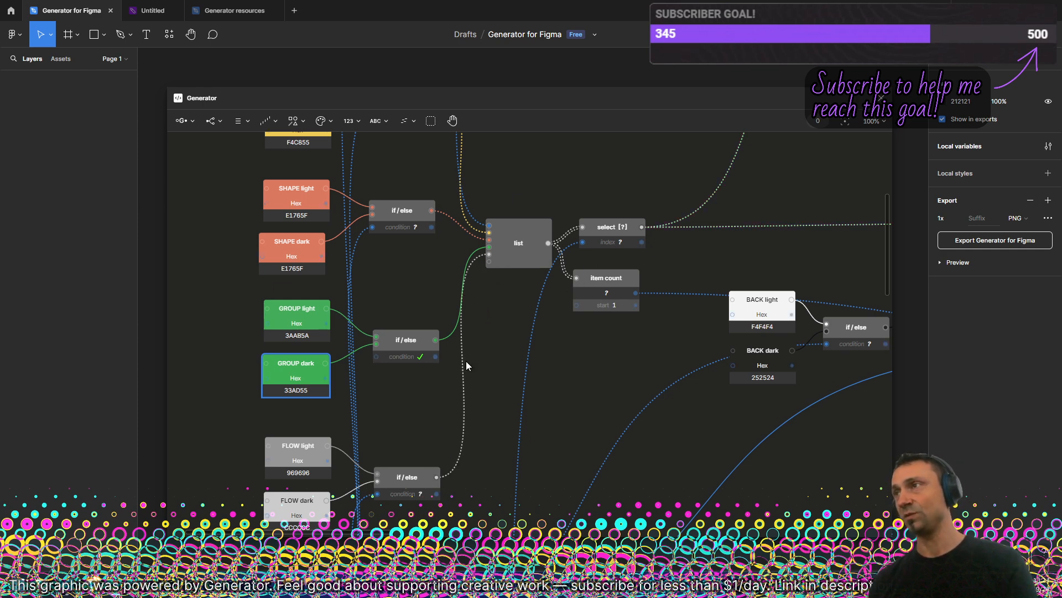
- Add the line "Group" between Shape and Flow in the text node that lists the color type names
scroll(466, 361, "down", 2)
left_click_drag(539, 397, 244, 331)
left_click_drag(569, 345, 294, 413)
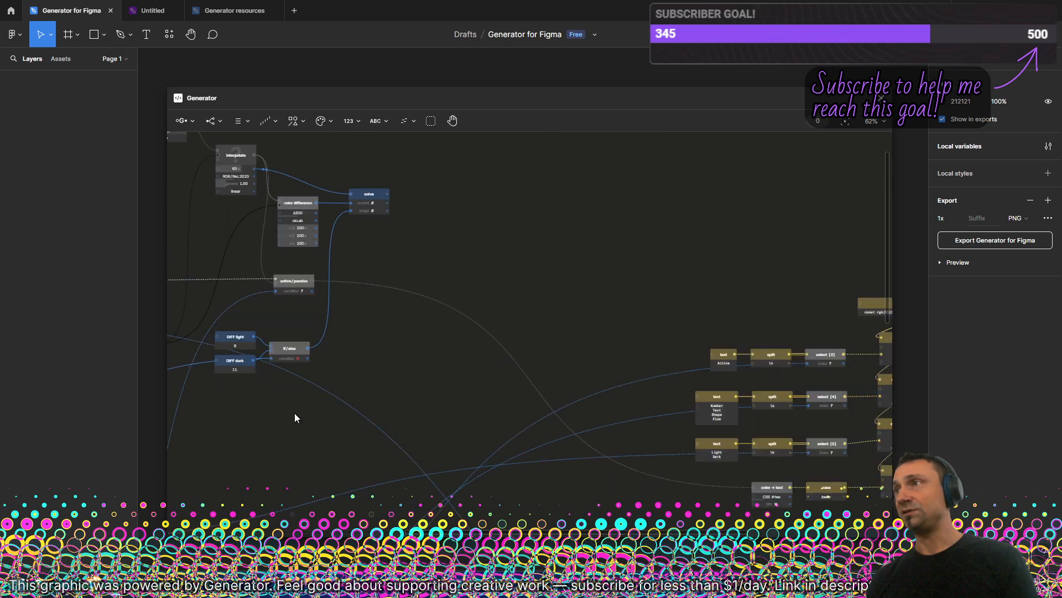
scroll(606, 453, "right", 3)
scroll(544, 447, "up", 4)
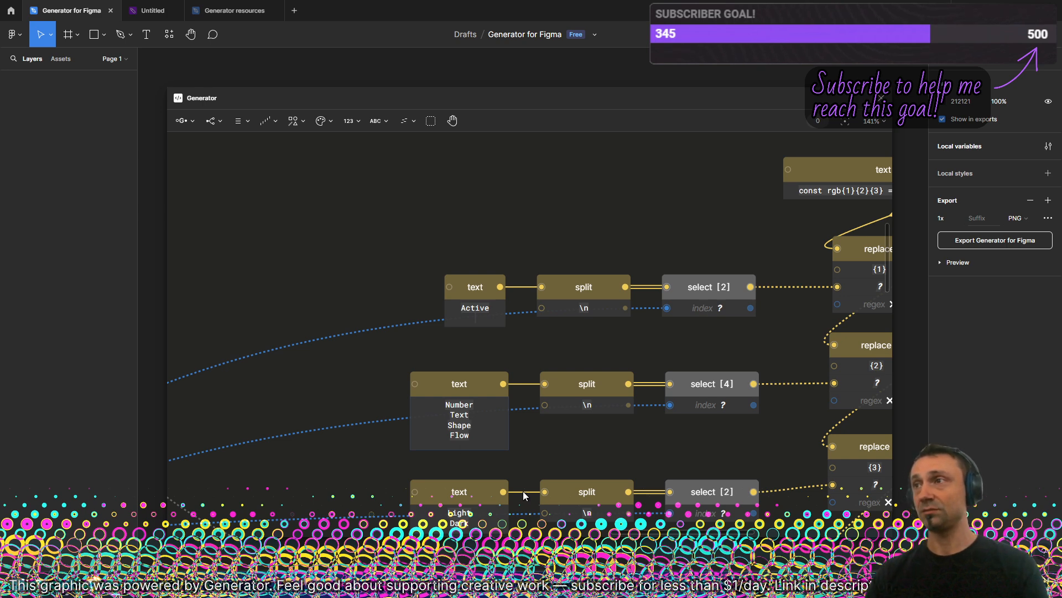
key("Return")
type("GROUP")
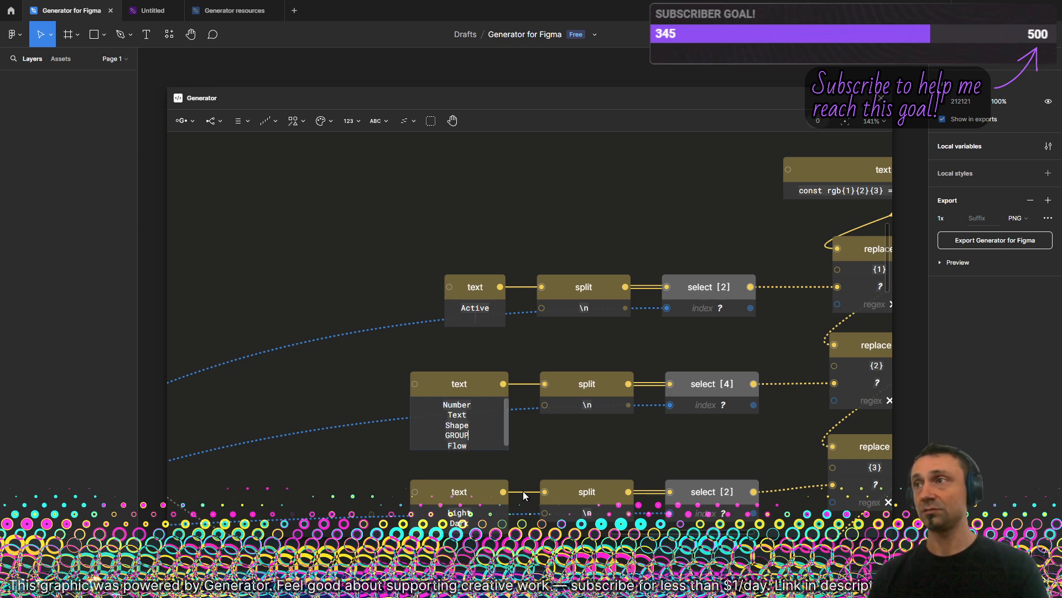
key("BackSpace")
key("BackSpace")
key("BackSpace")
type("roup")
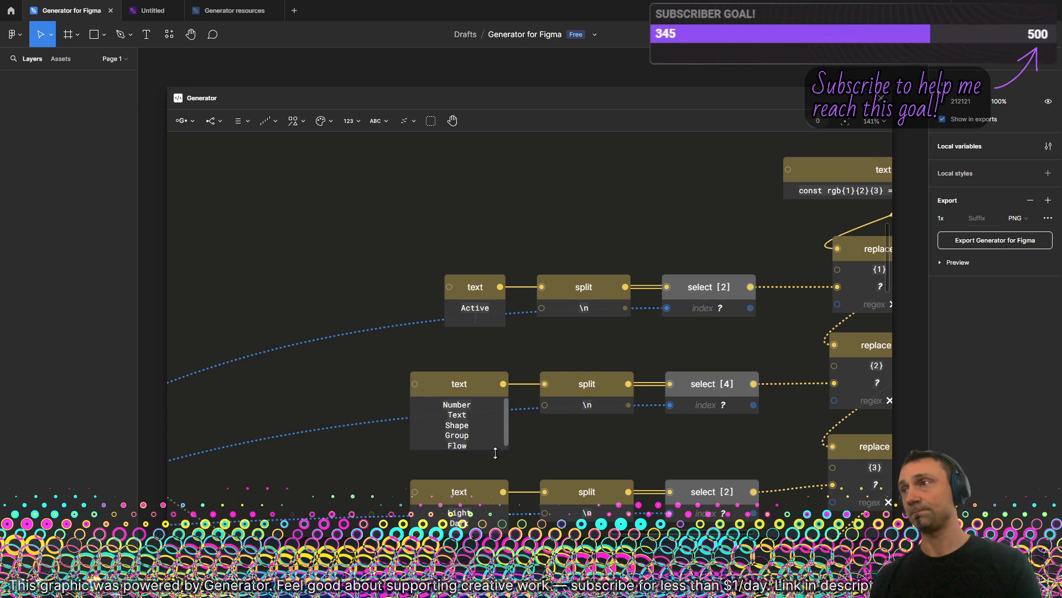
- Enlarge the output text node's height until the whole list of generated color declarations fits
scroll(562, 432, "down", 5)
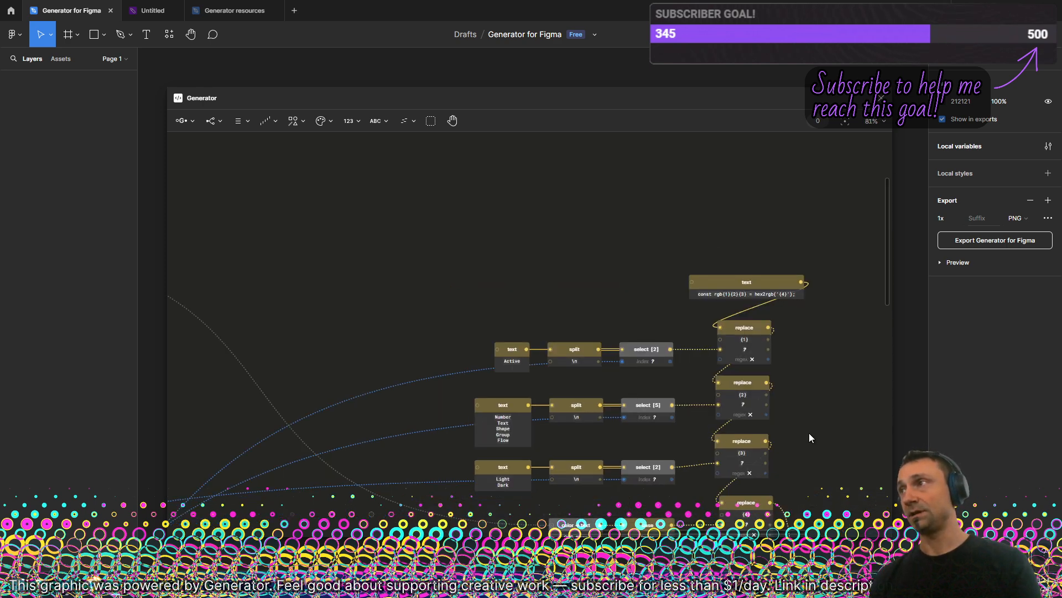
scroll(722, 238, "down", 5)
scroll(399, 347, "down", 3)
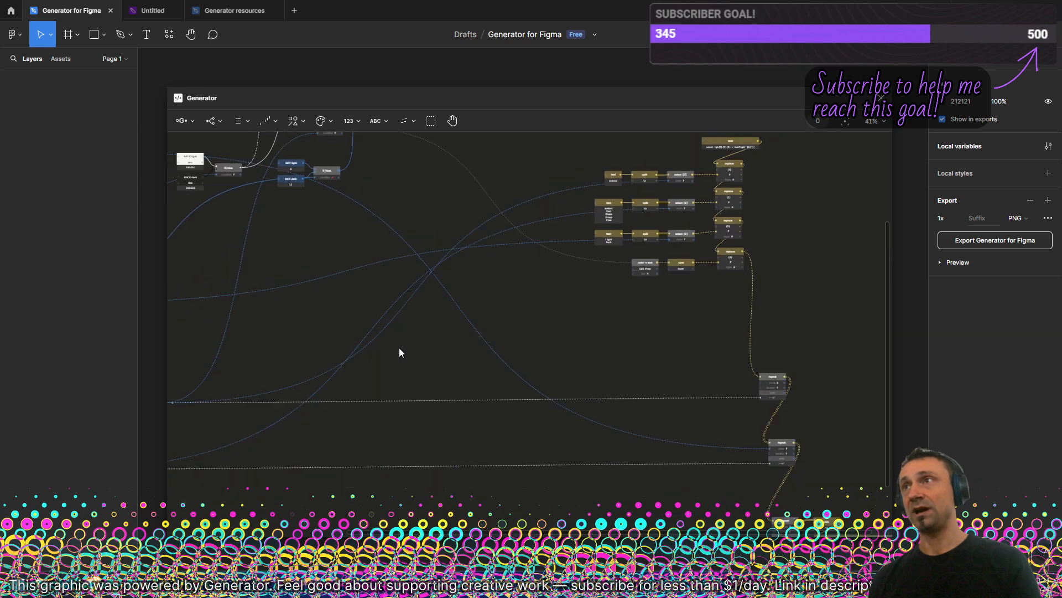
left_click_drag(418, 342, 623, 320)
scroll(623, 319, "up", 8)
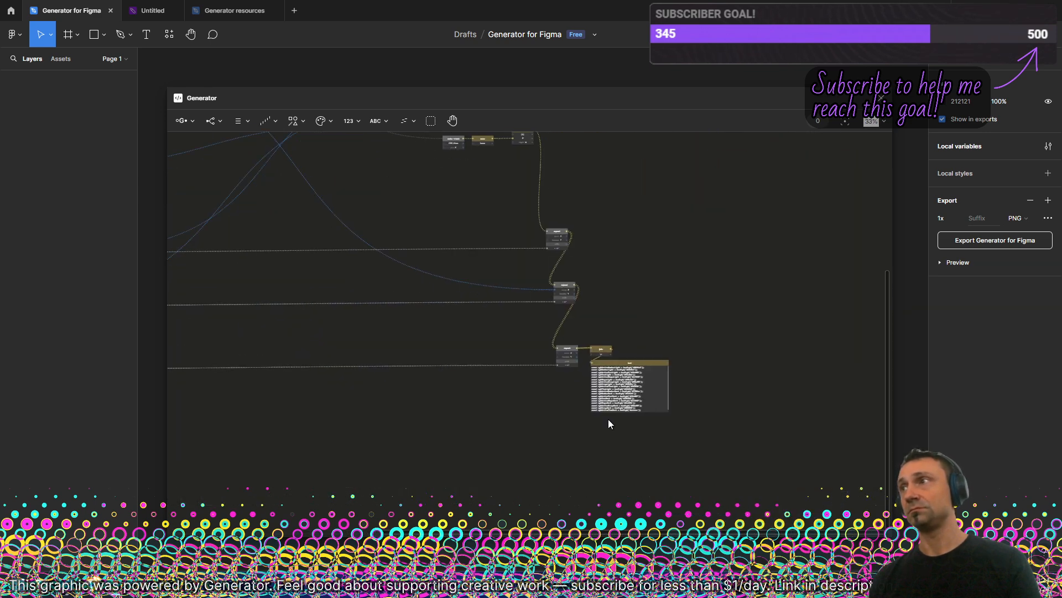
scroll(603, 409, "up", 3)
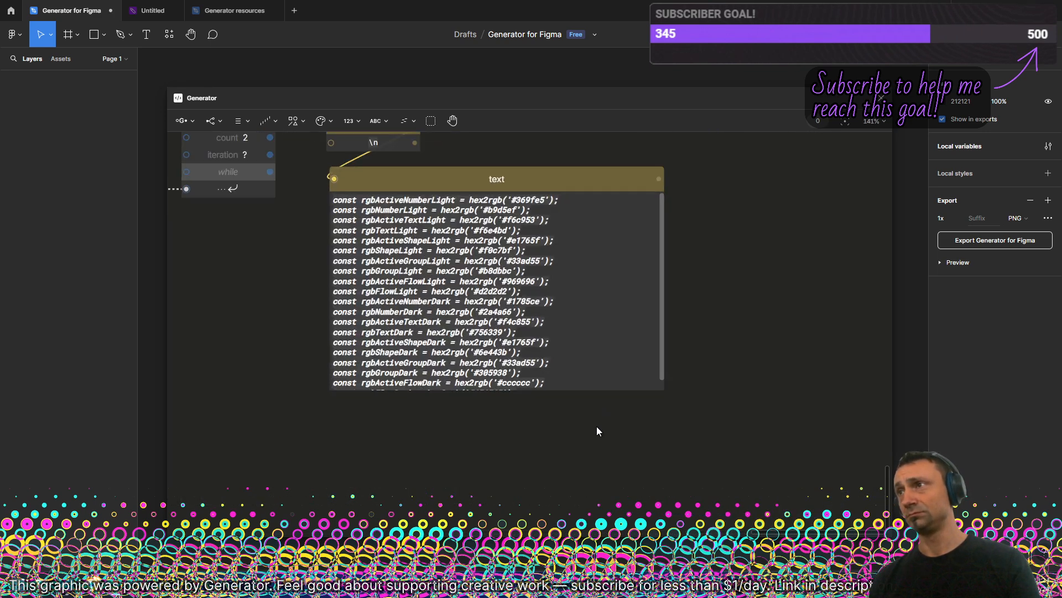
left_click_drag(575, 389, 576, 418)
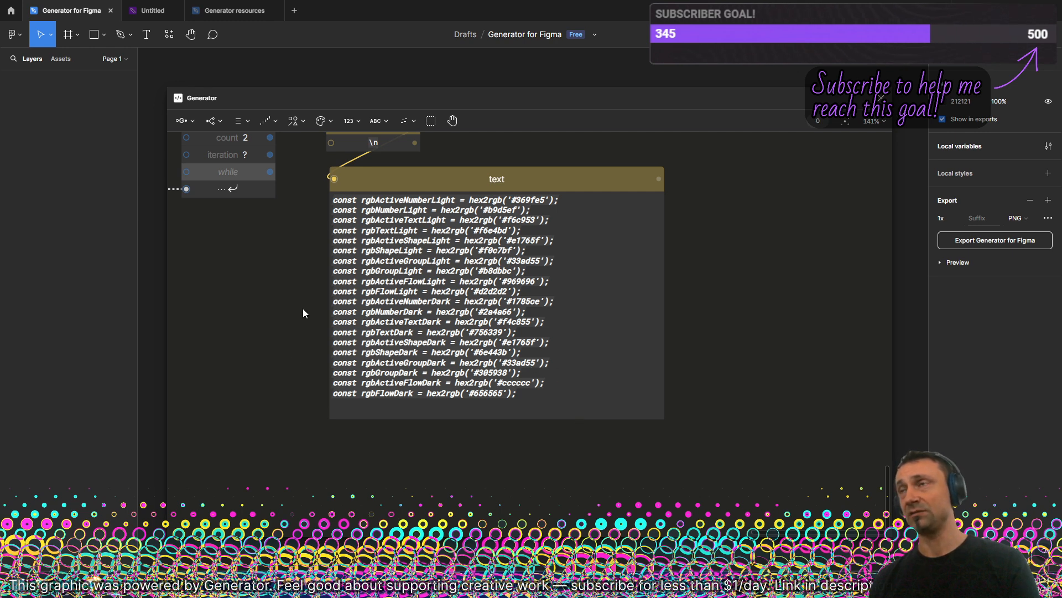
left_click_drag(303, 311, 467, 449)
scroll(467, 452, "down", 10)
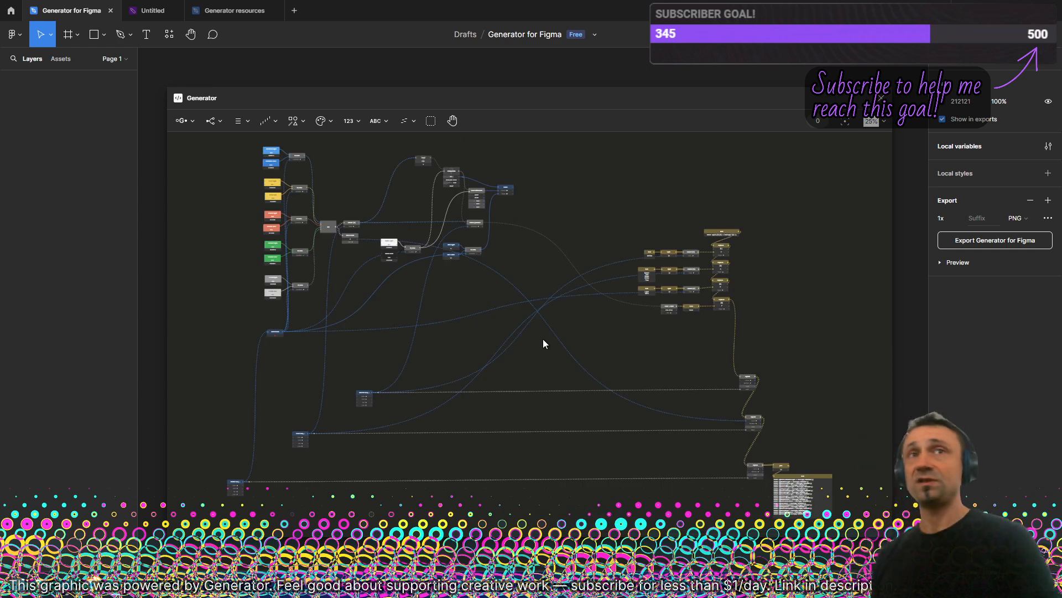